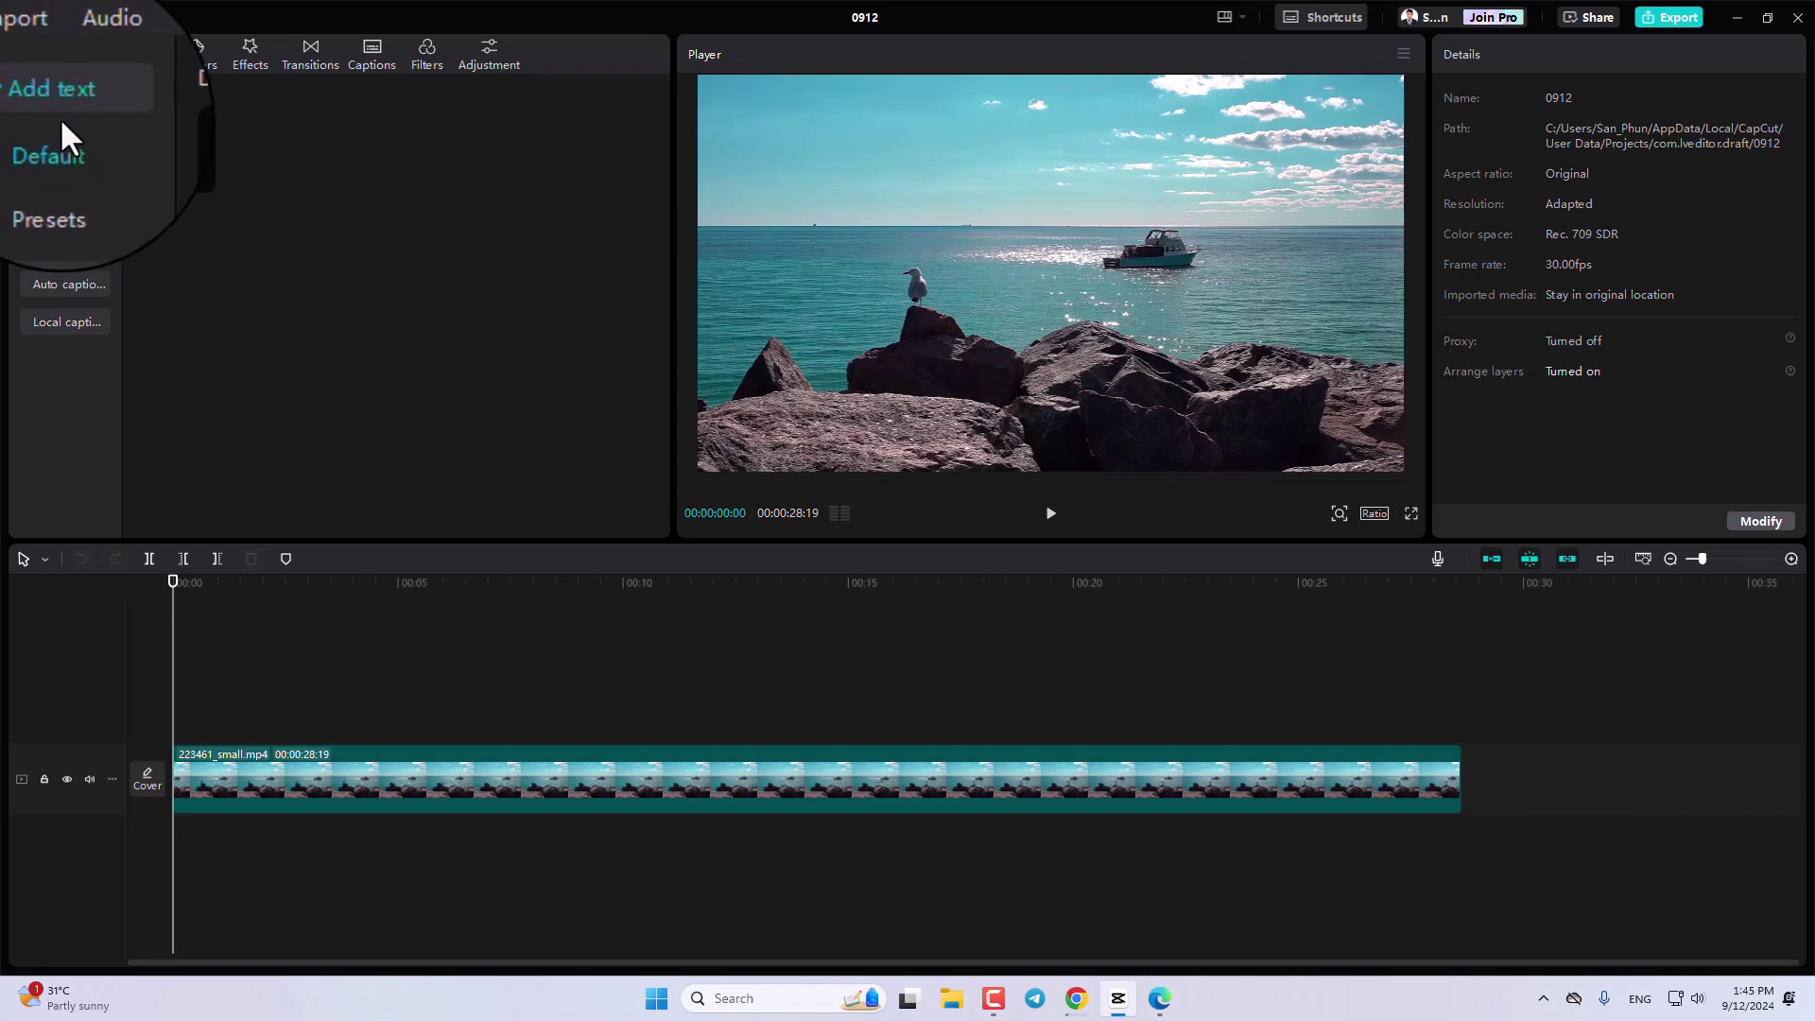
Expand Add text in the Text panel and show the Default text preset card.
click(62, 102)
click(67, 102)
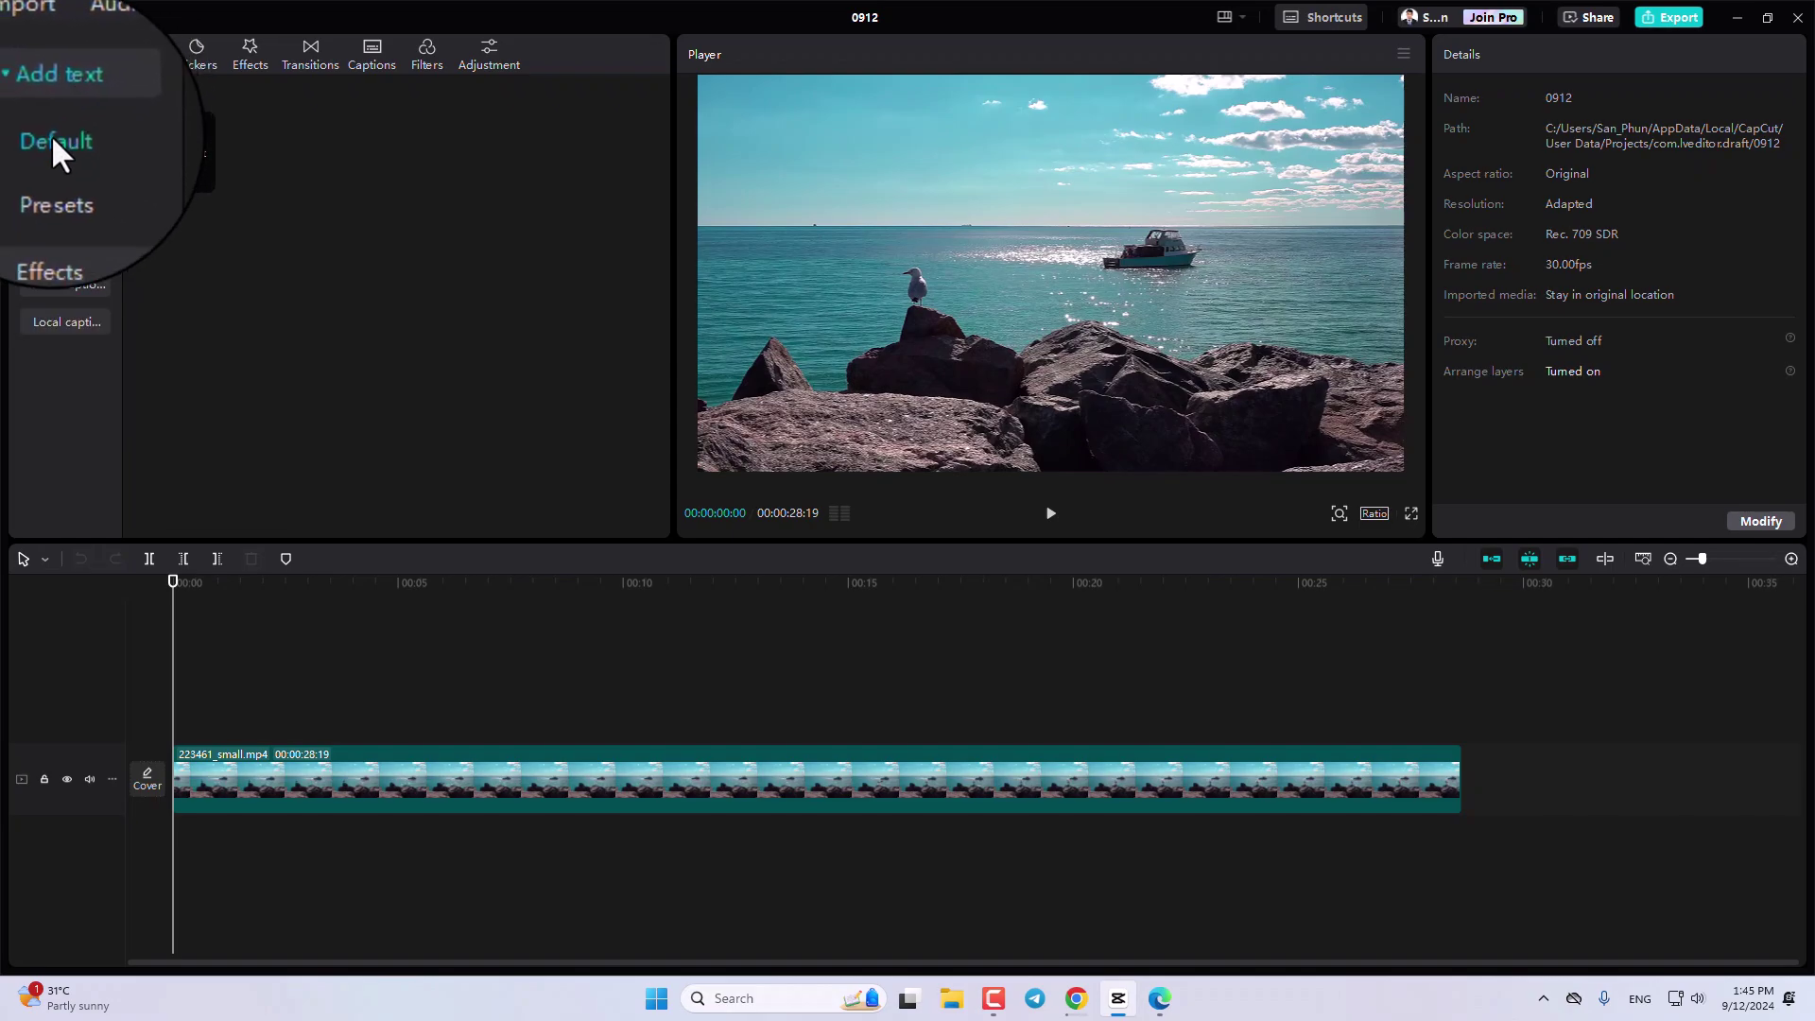
click(52, 143)
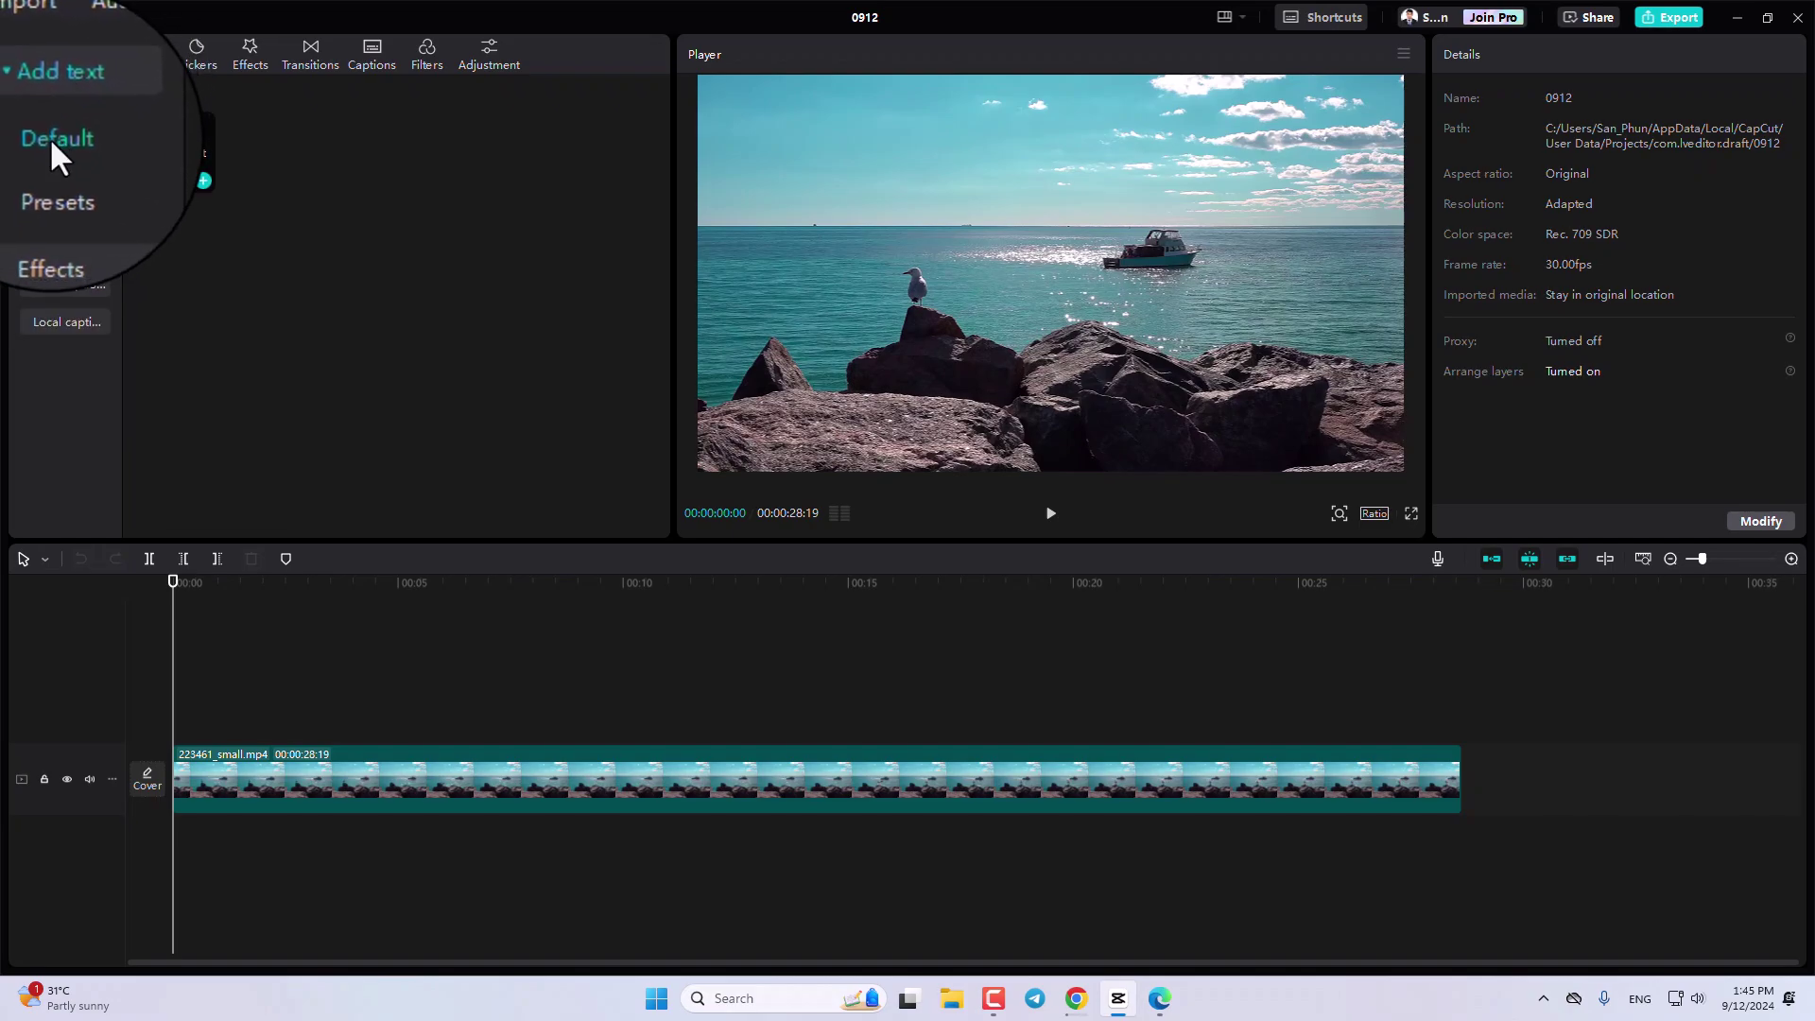
mouse_move(166, 145)
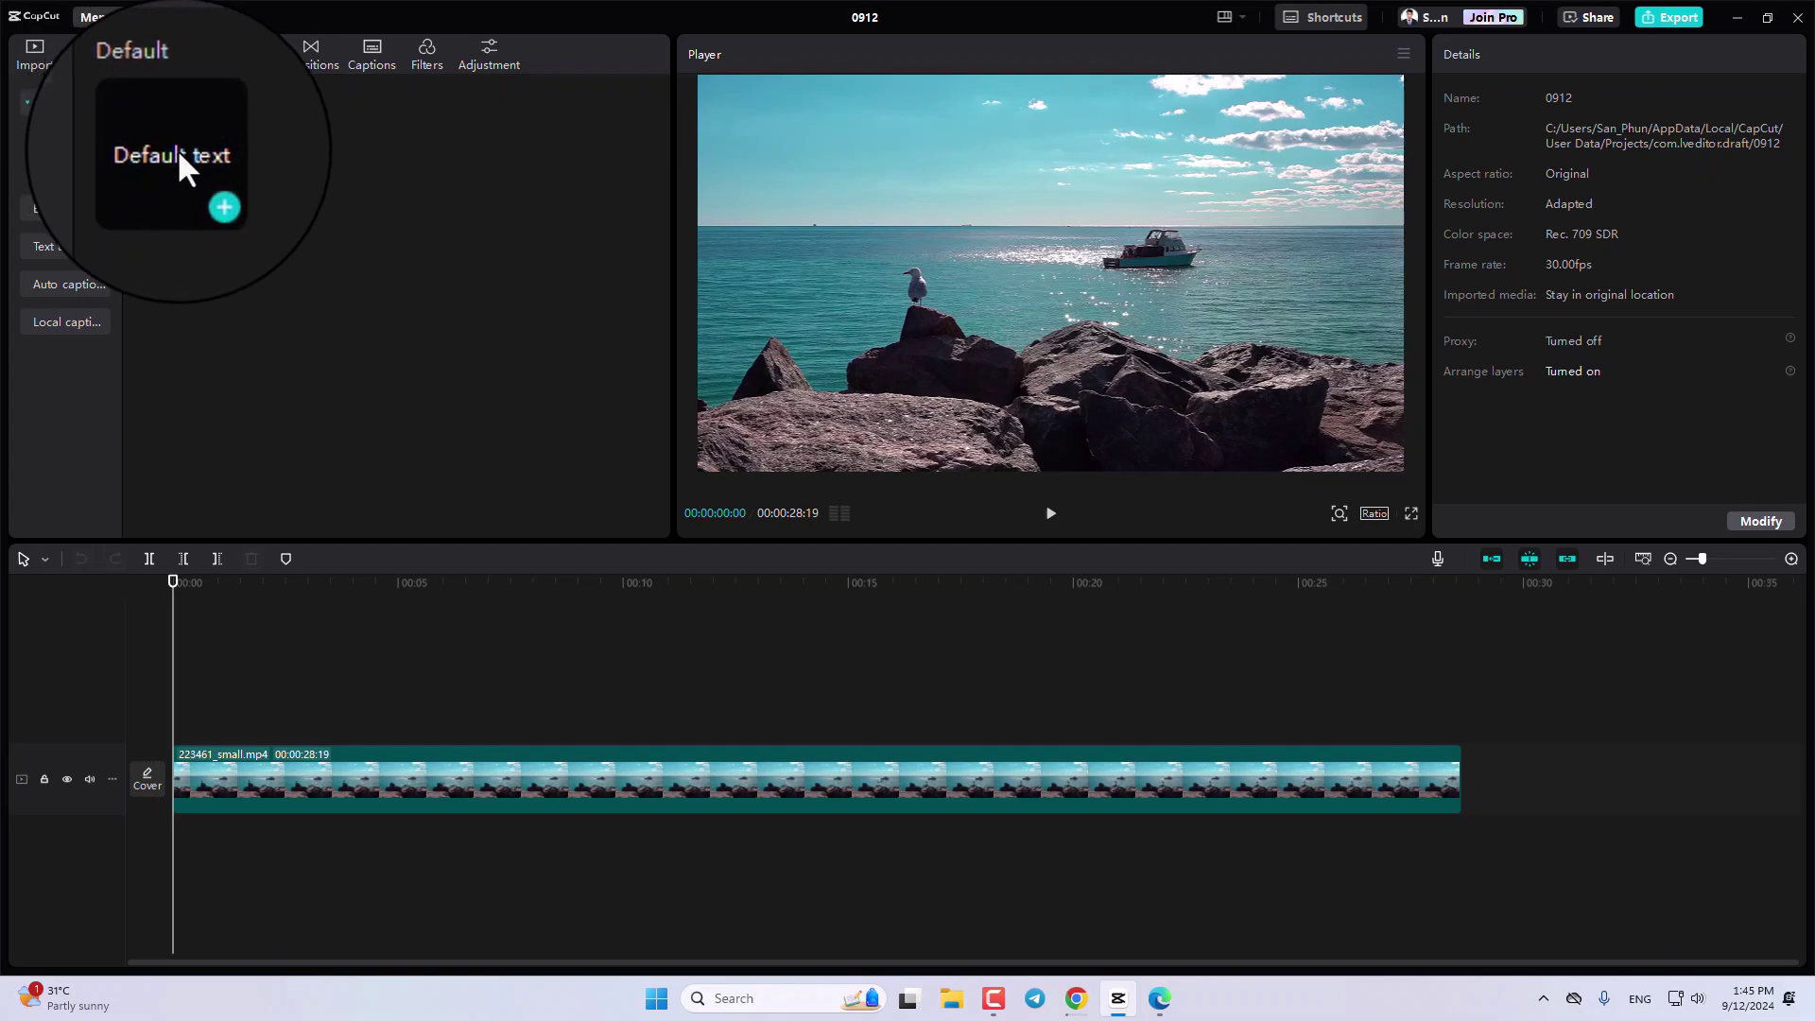
Drag the Default text preset onto a new track above the seaside video clip.
click(177, 150)
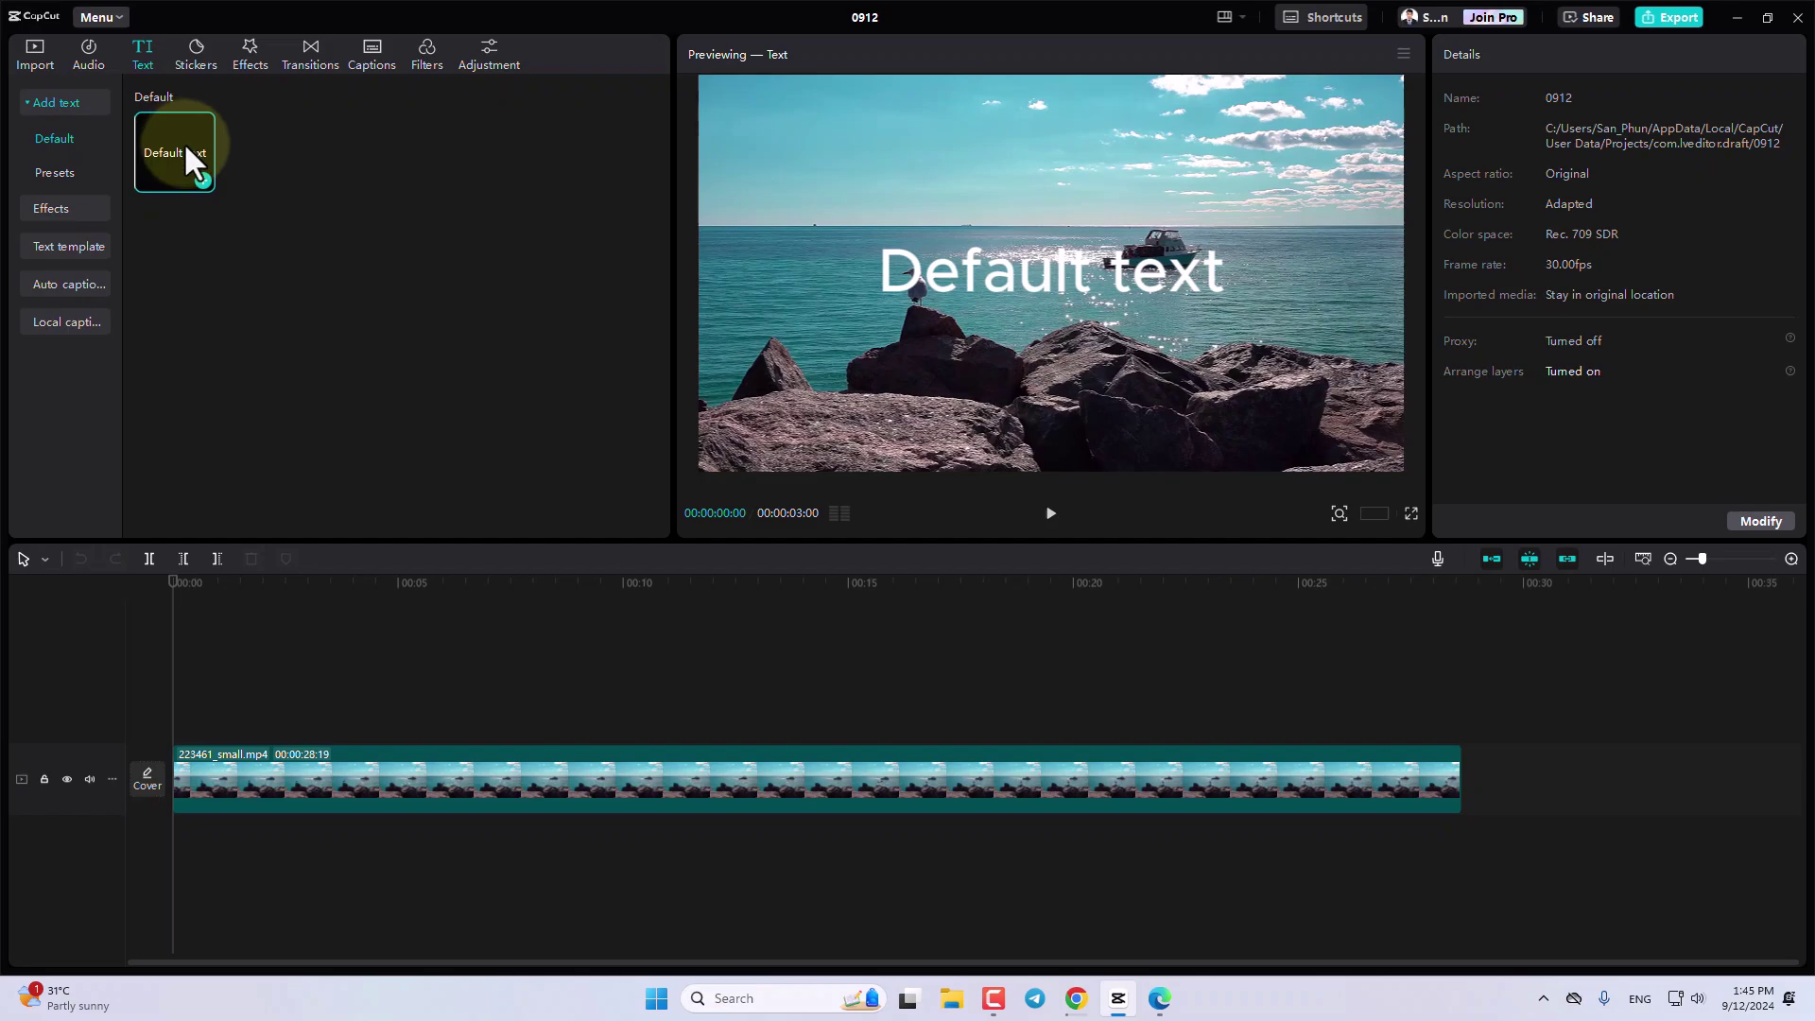
drag(186, 142, 238, 712)
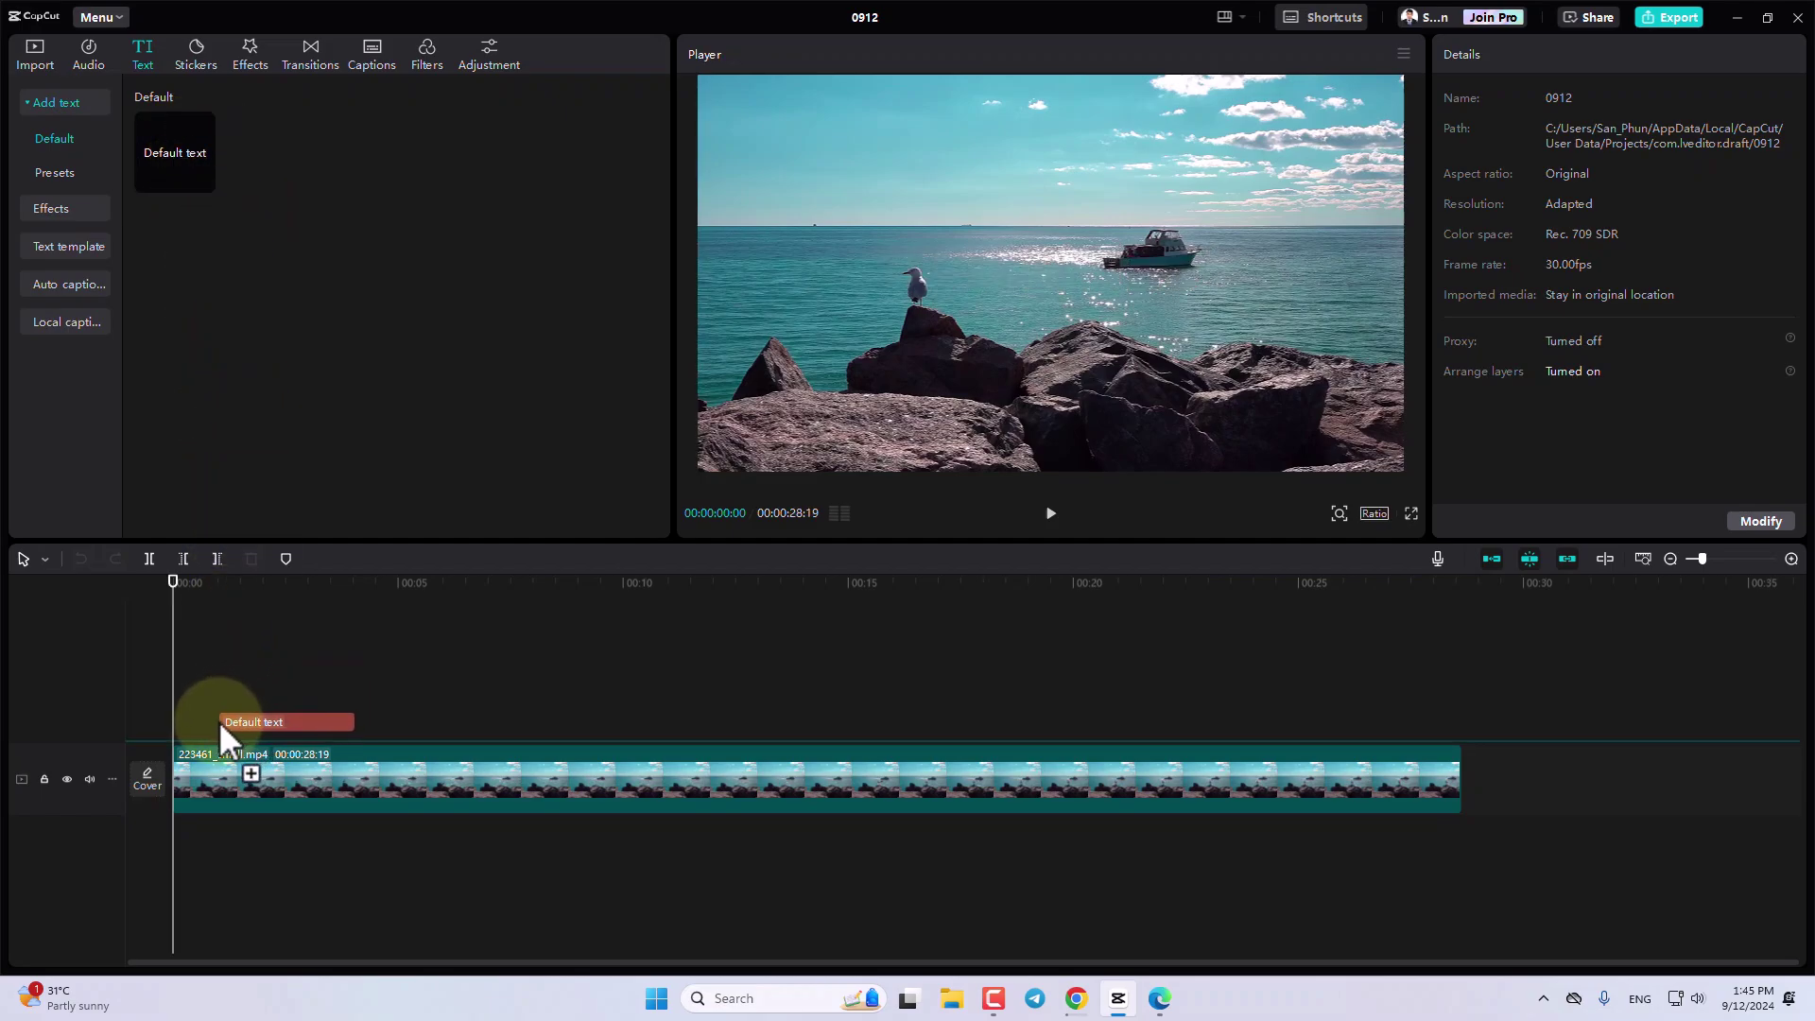
mouse_move(237, 707)
mouse_down()
mouse_move(199, 714)
mouse_move(223, 734)
mouse_up()
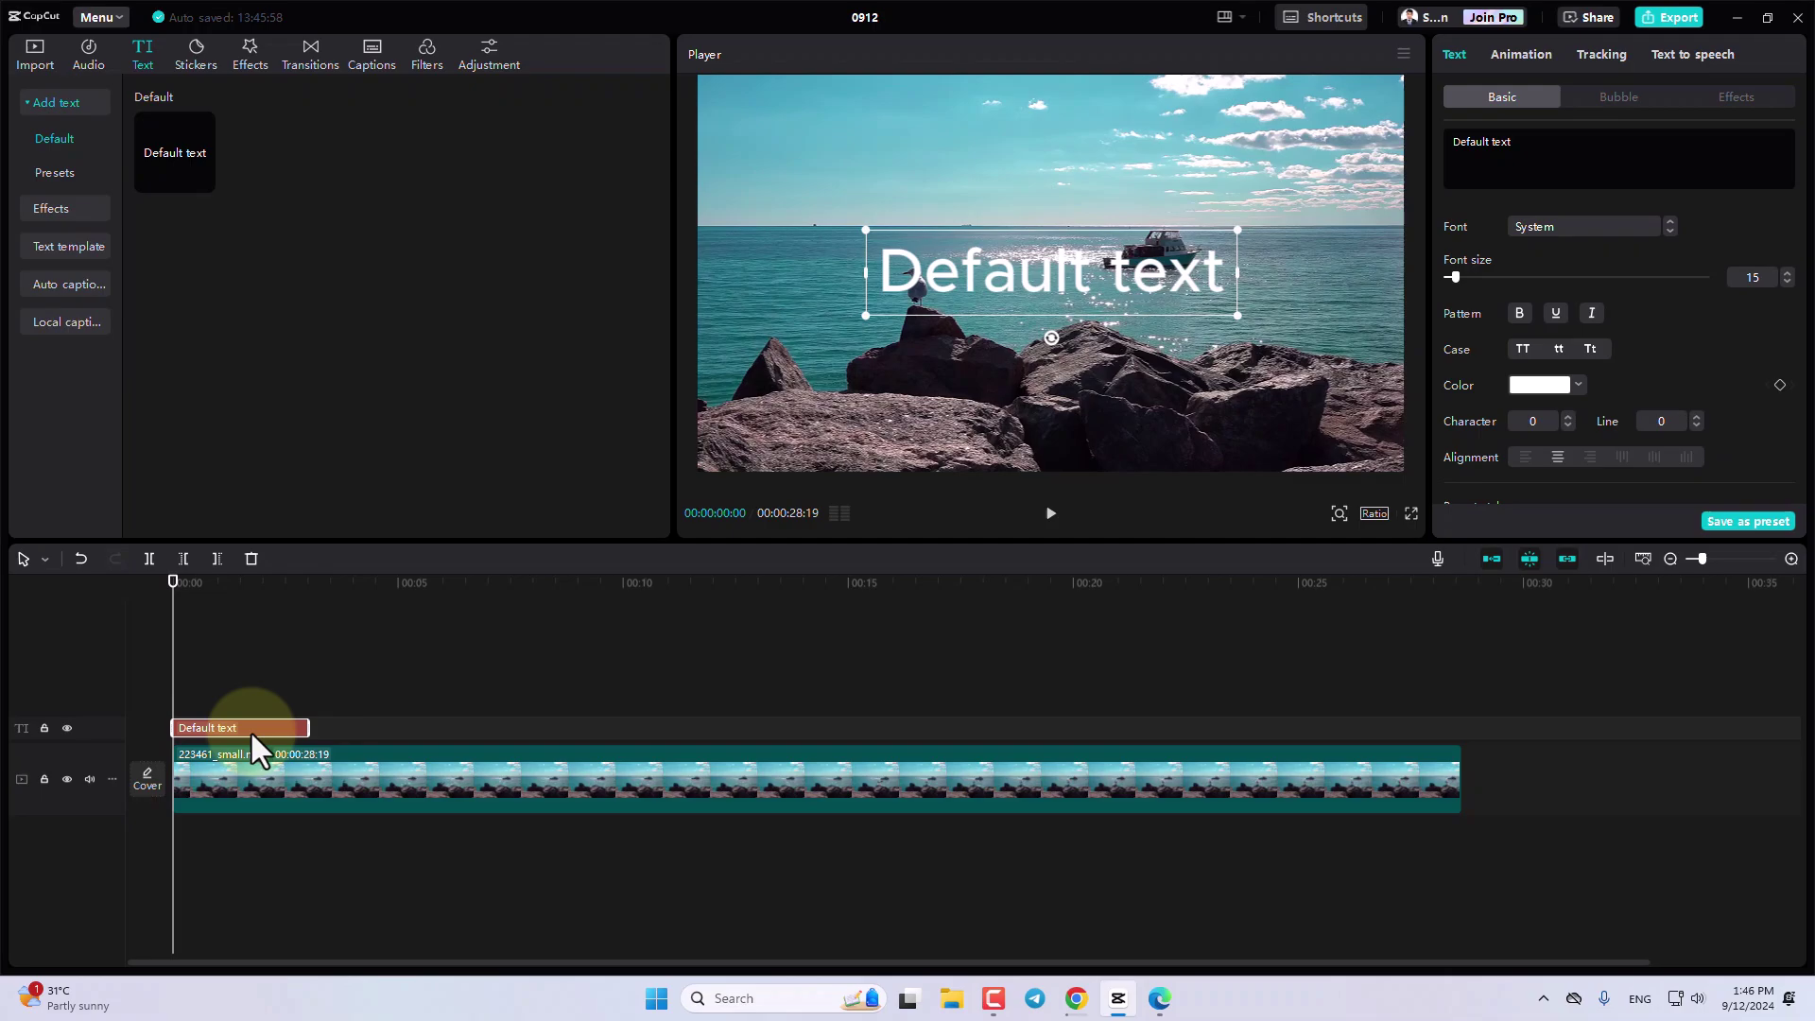
Play back to check the text, align the clip to the video start, and deselect it.
key(space)
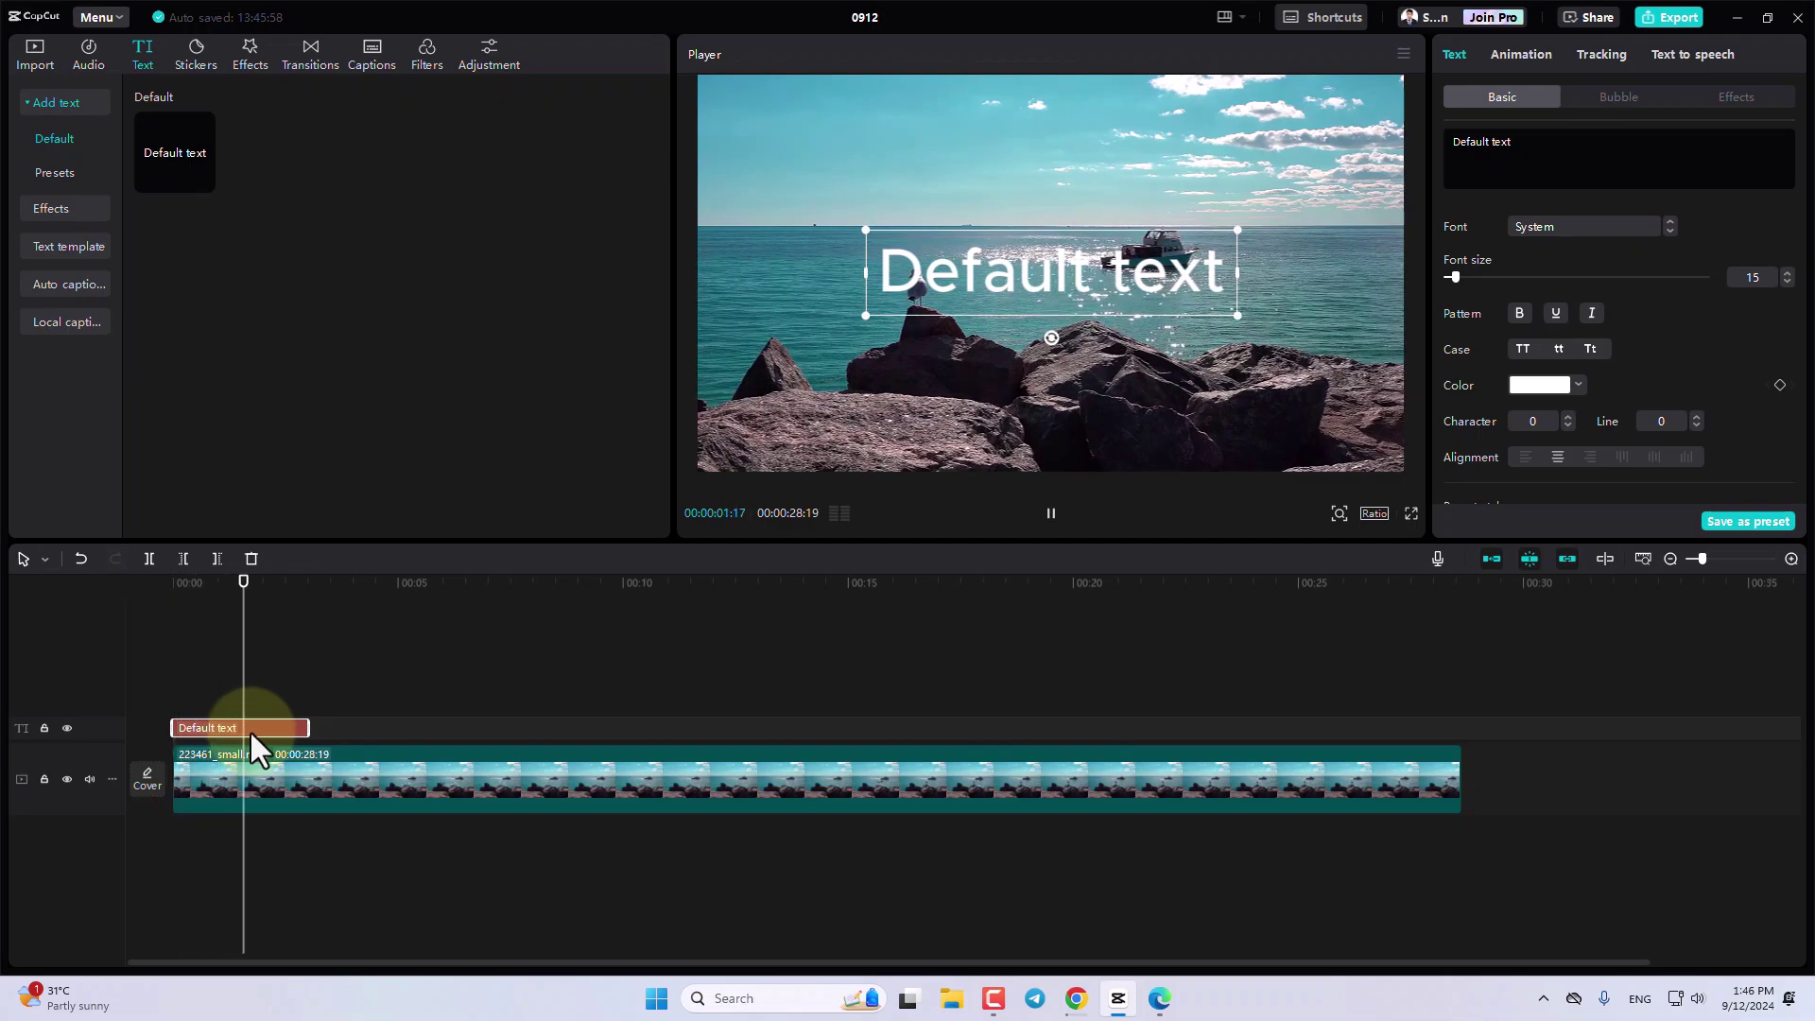
key(space)
drag(242, 724, 235, 723)
click(225, 610)
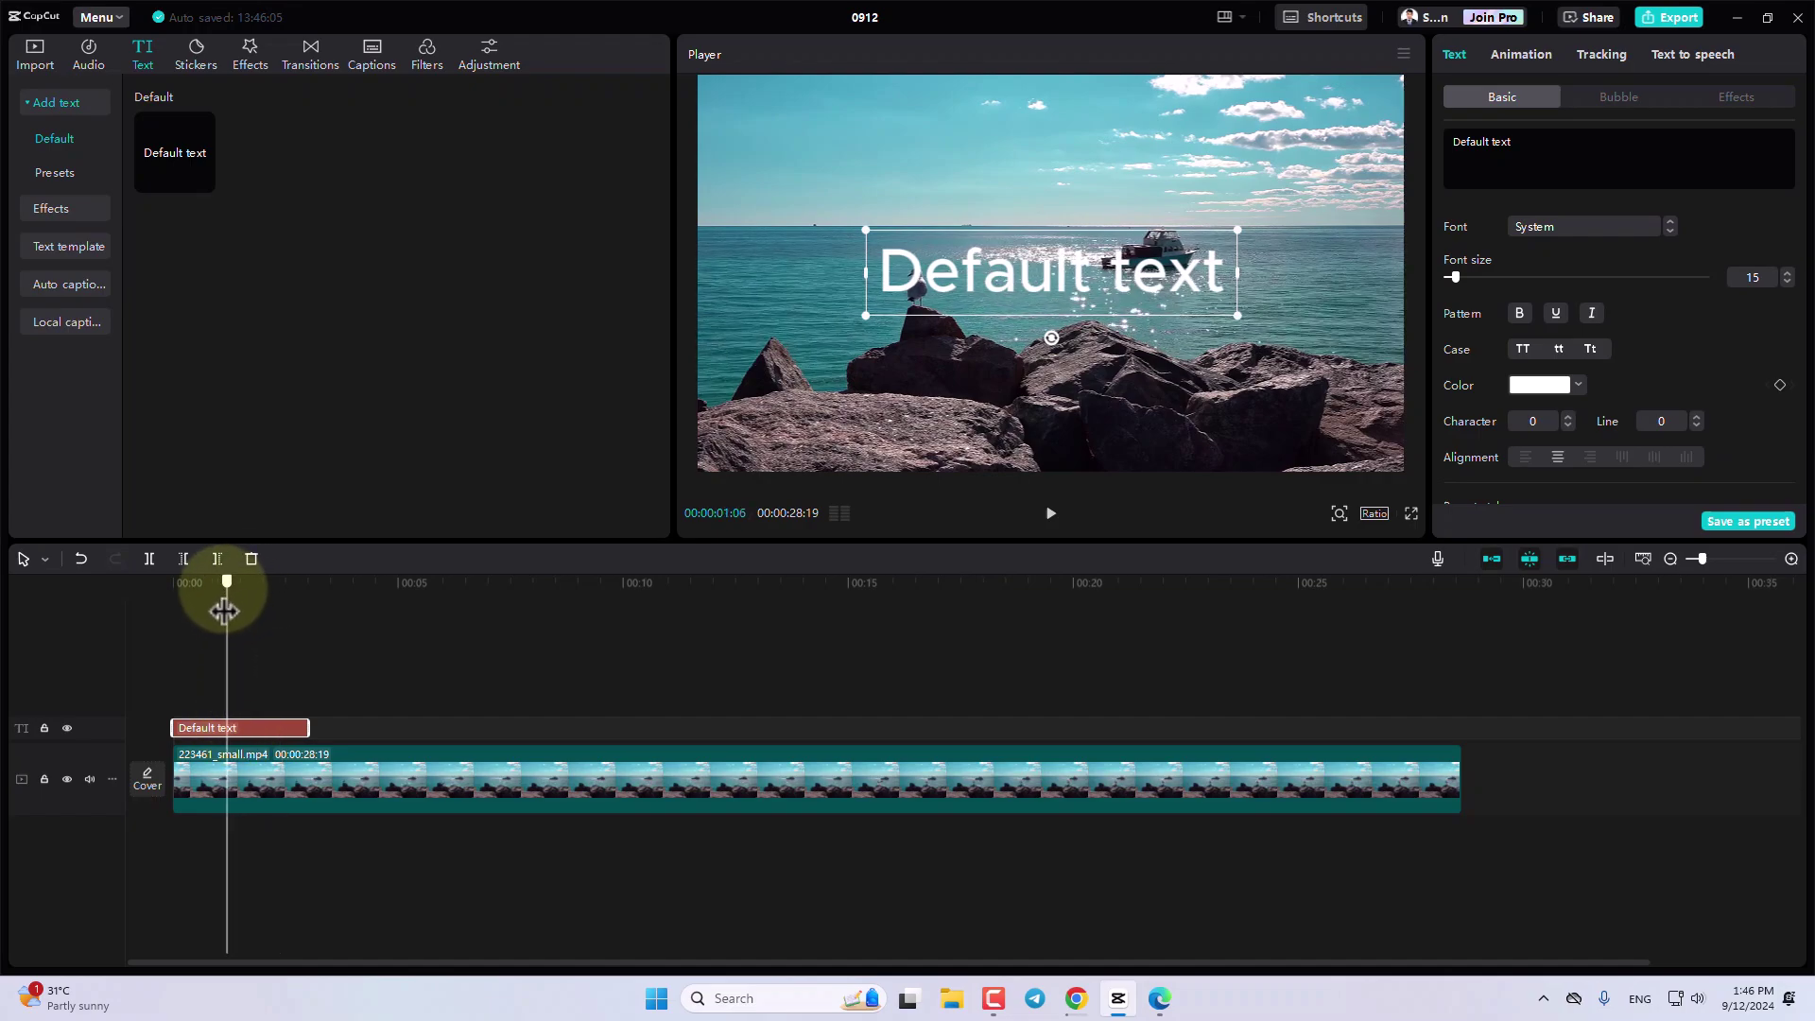
drag(224, 611, 217, 624)
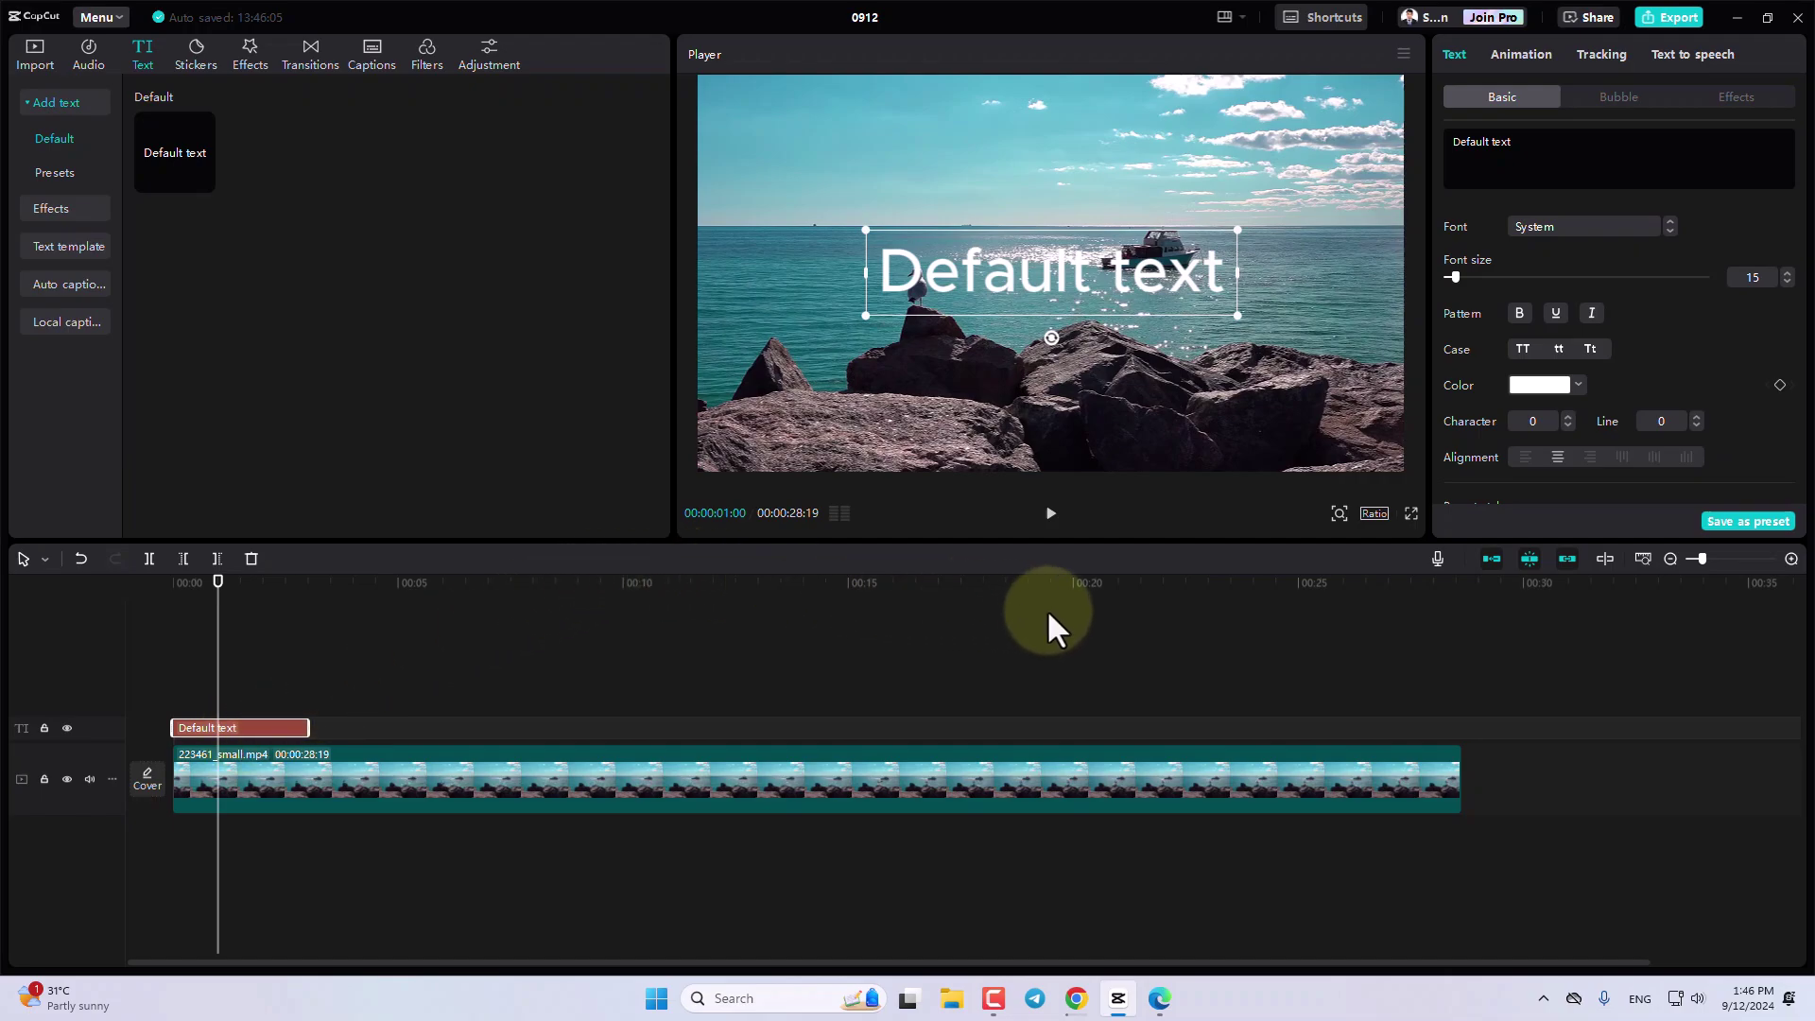
click(316, 657)
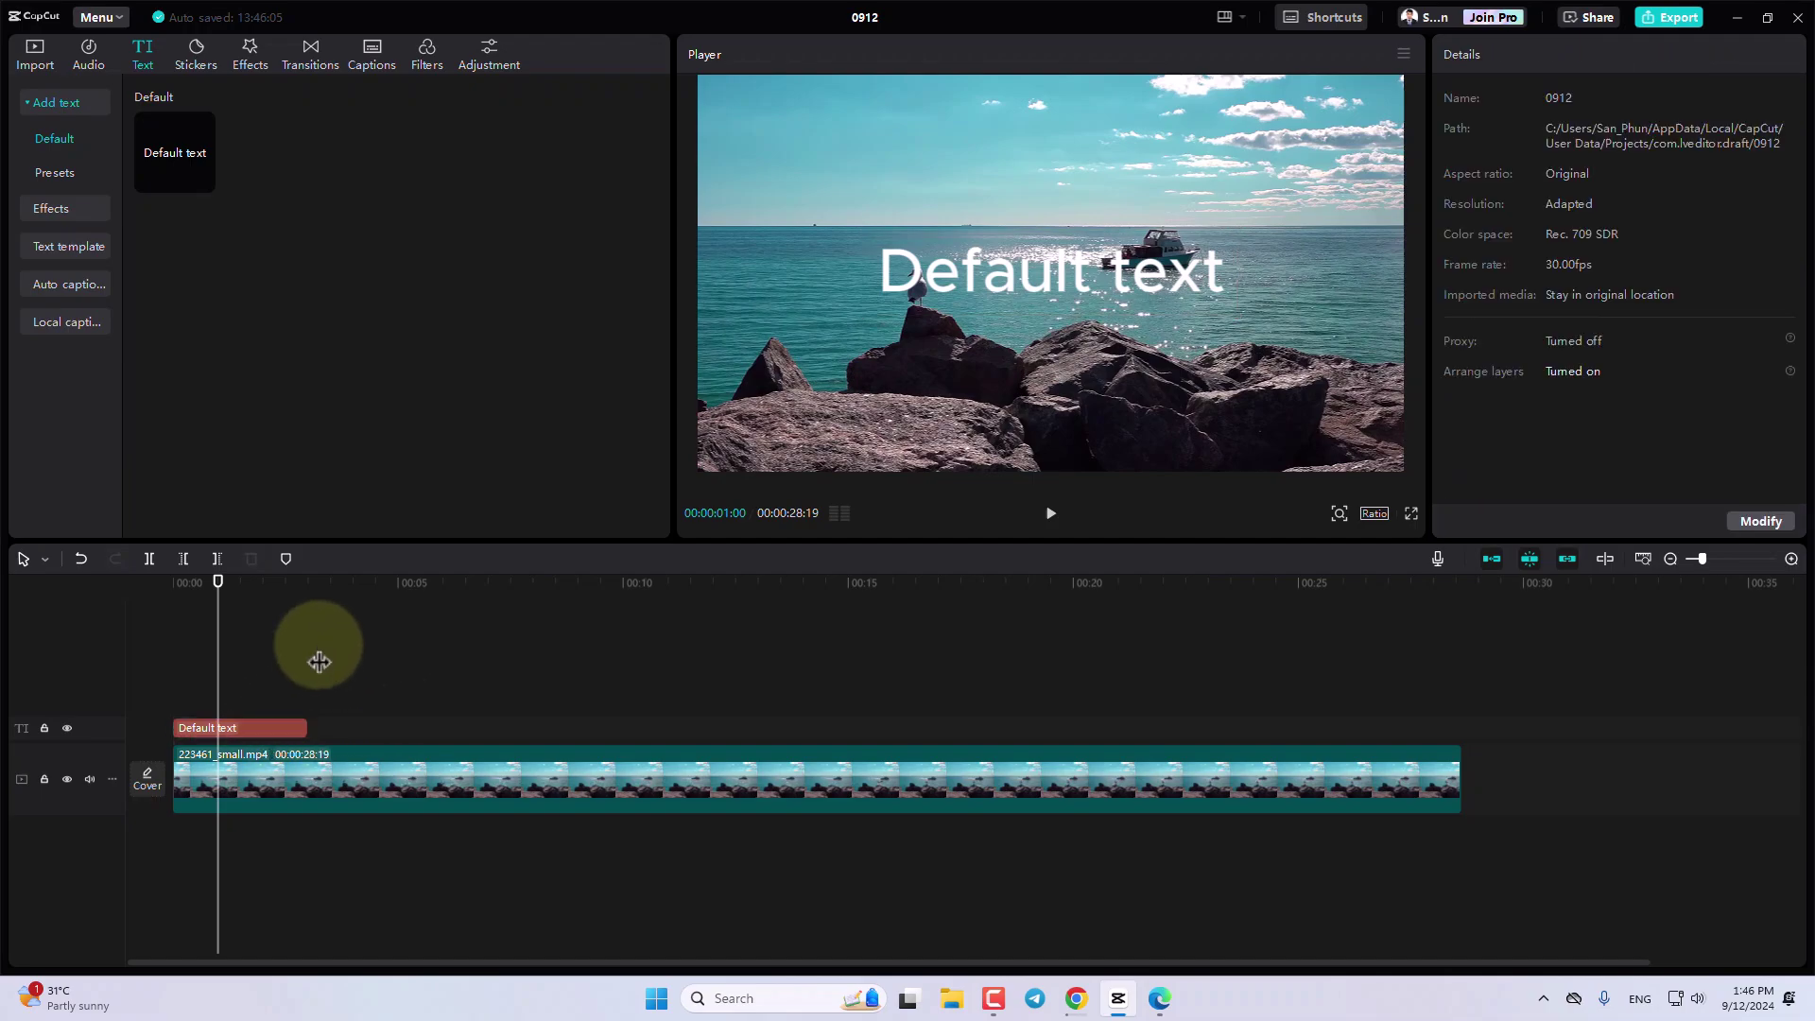
Select the Default text clip, widen its settings panel and enlarge the video preview.
click(259, 611)
click(567, 662)
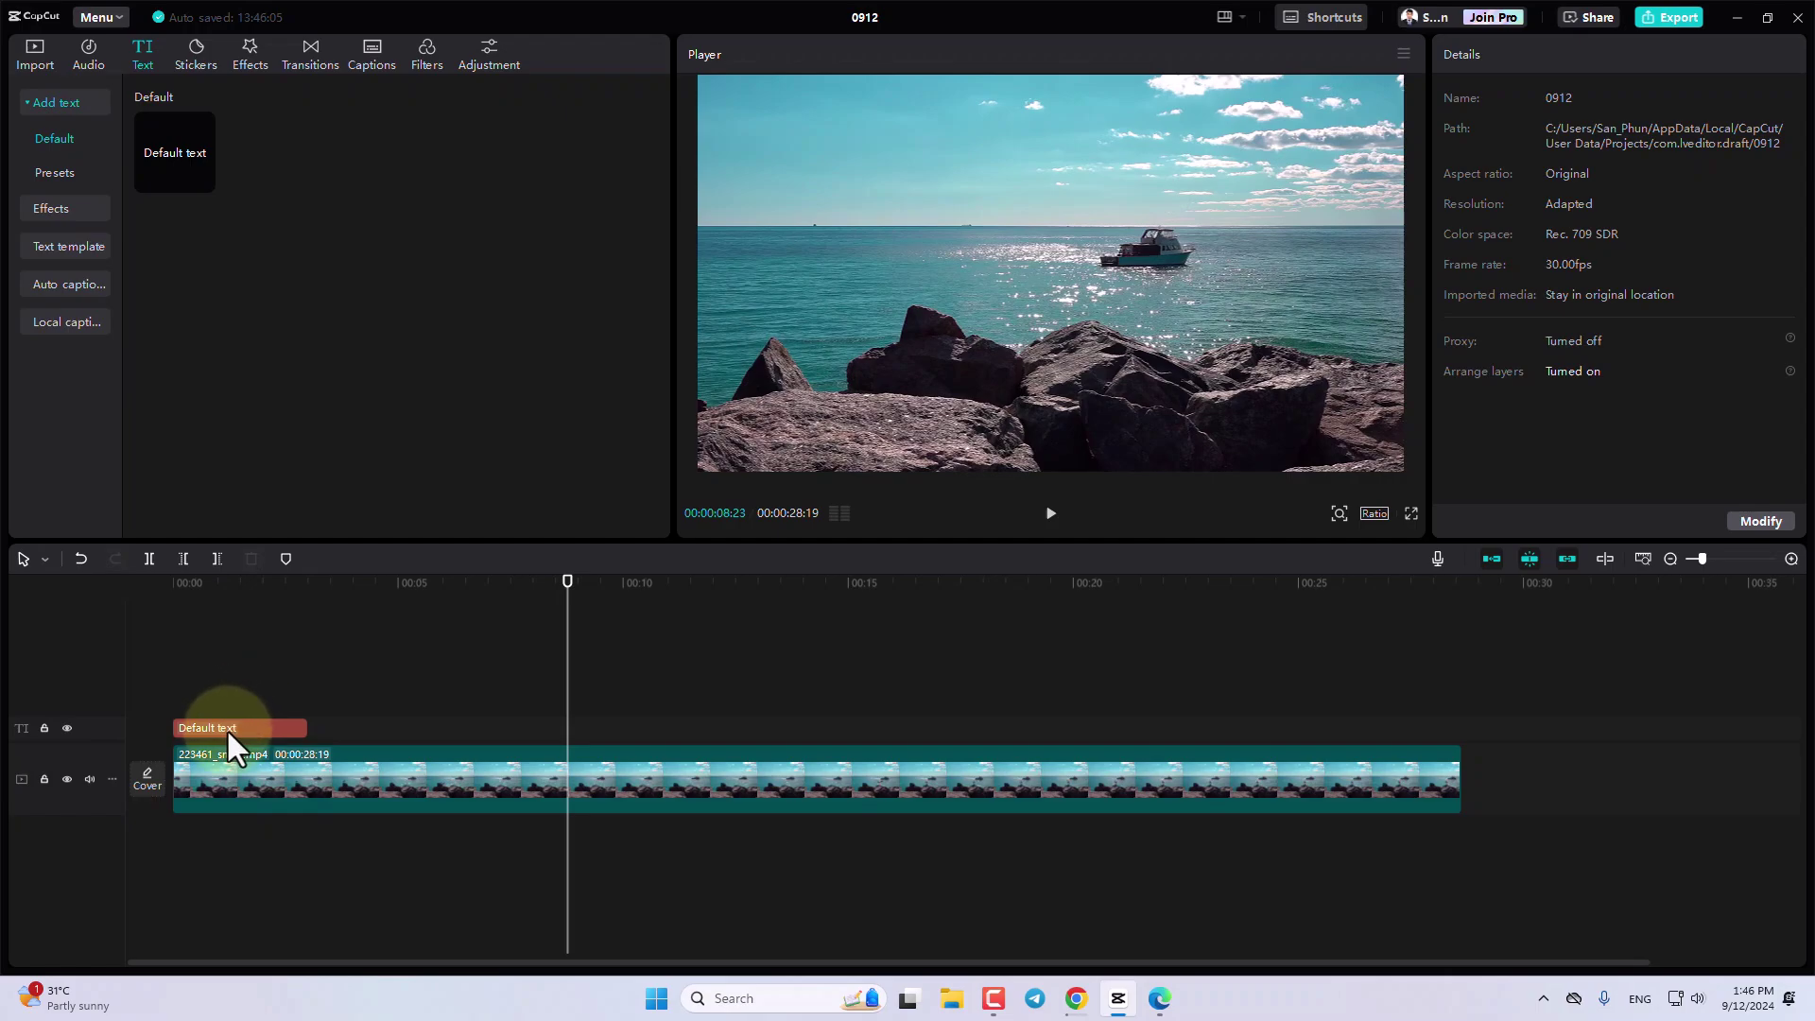
click(225, 728)
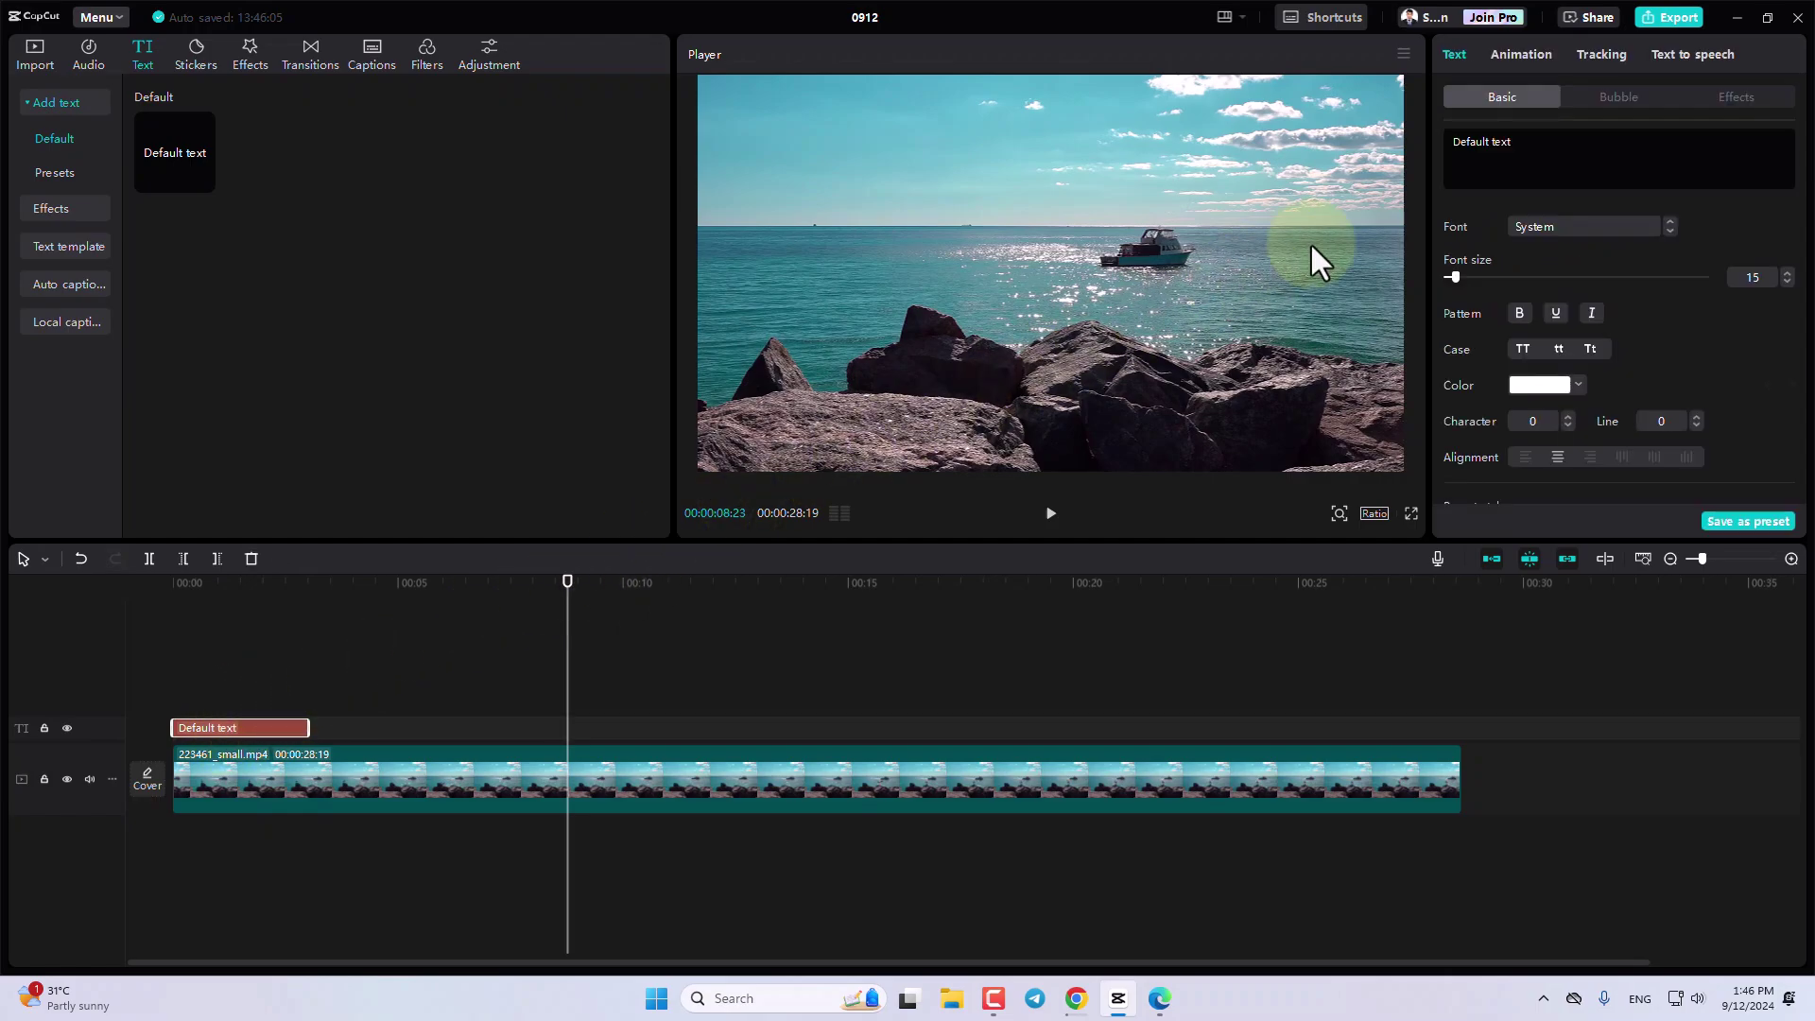
drag(1429, 184, 1250, 216)
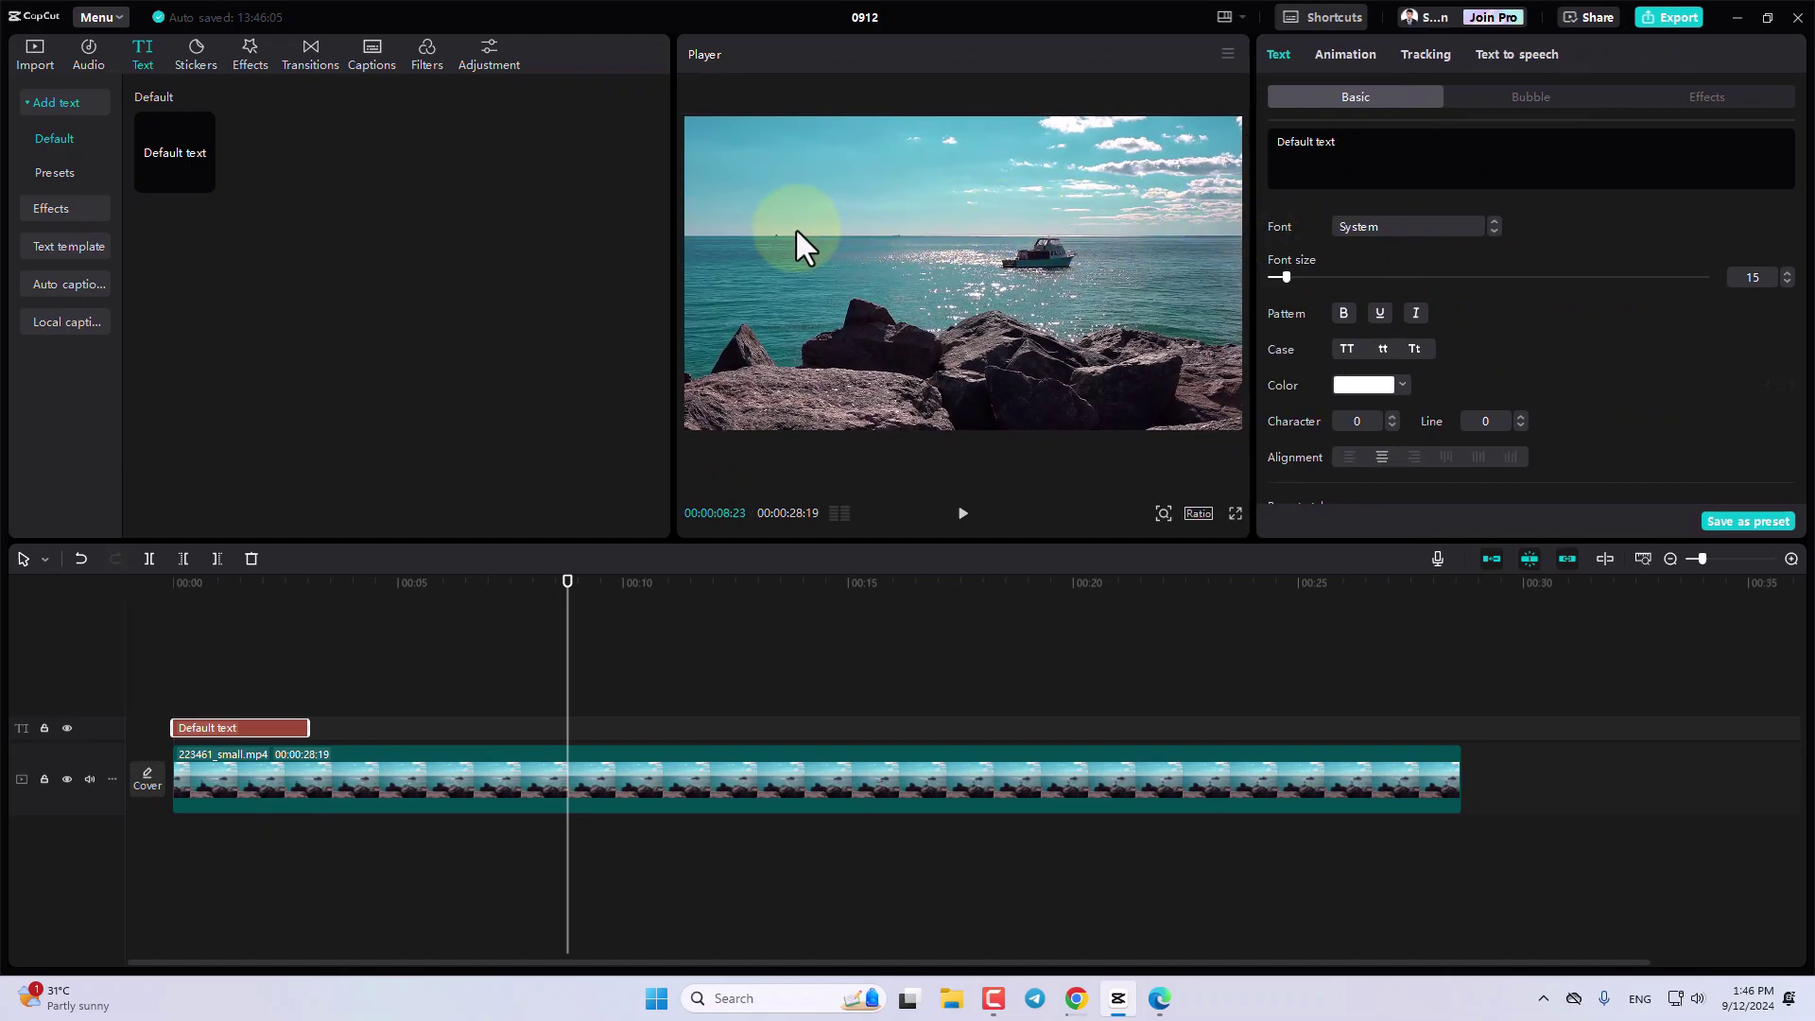
drag(673, 231, 536, 251)
click(1418, 154)
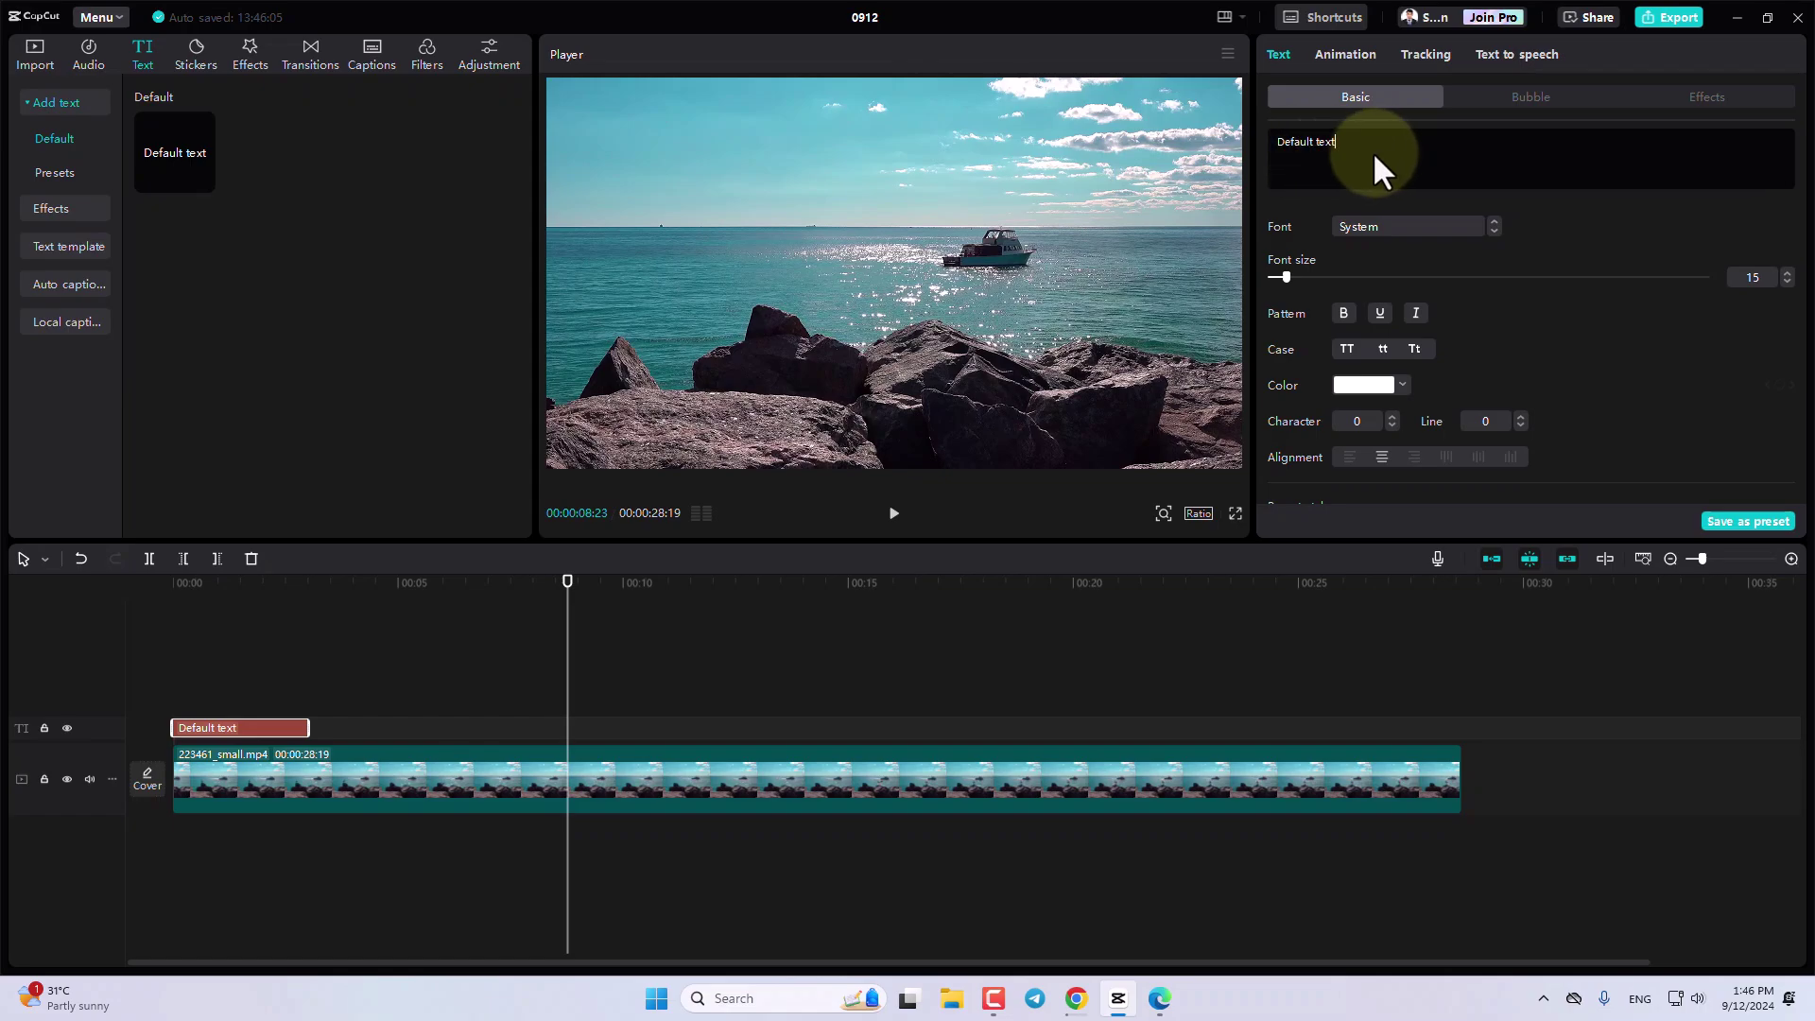
Delete 'Default text' and type កម្មវិធីកាត់តវីដេអូ using the Khmer keyboard layout.
drag(283, 585, 230, 605)
click(1396, 140)
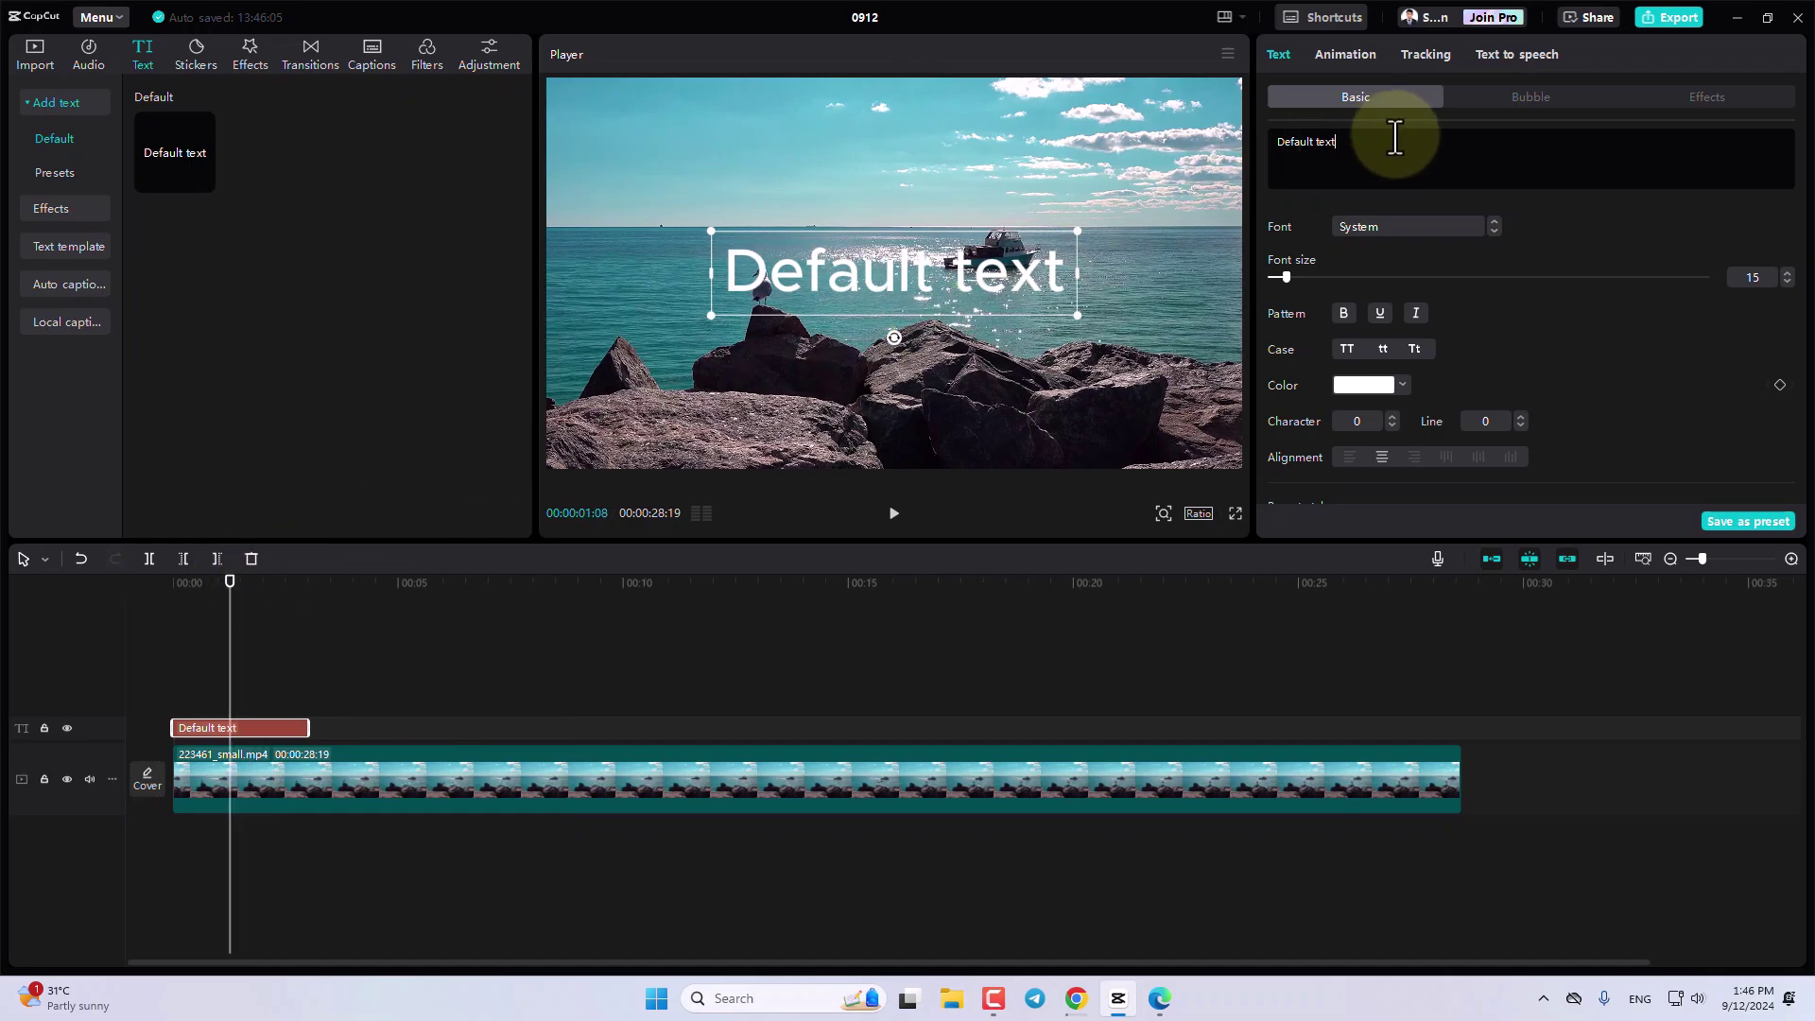
key(BackSpace)
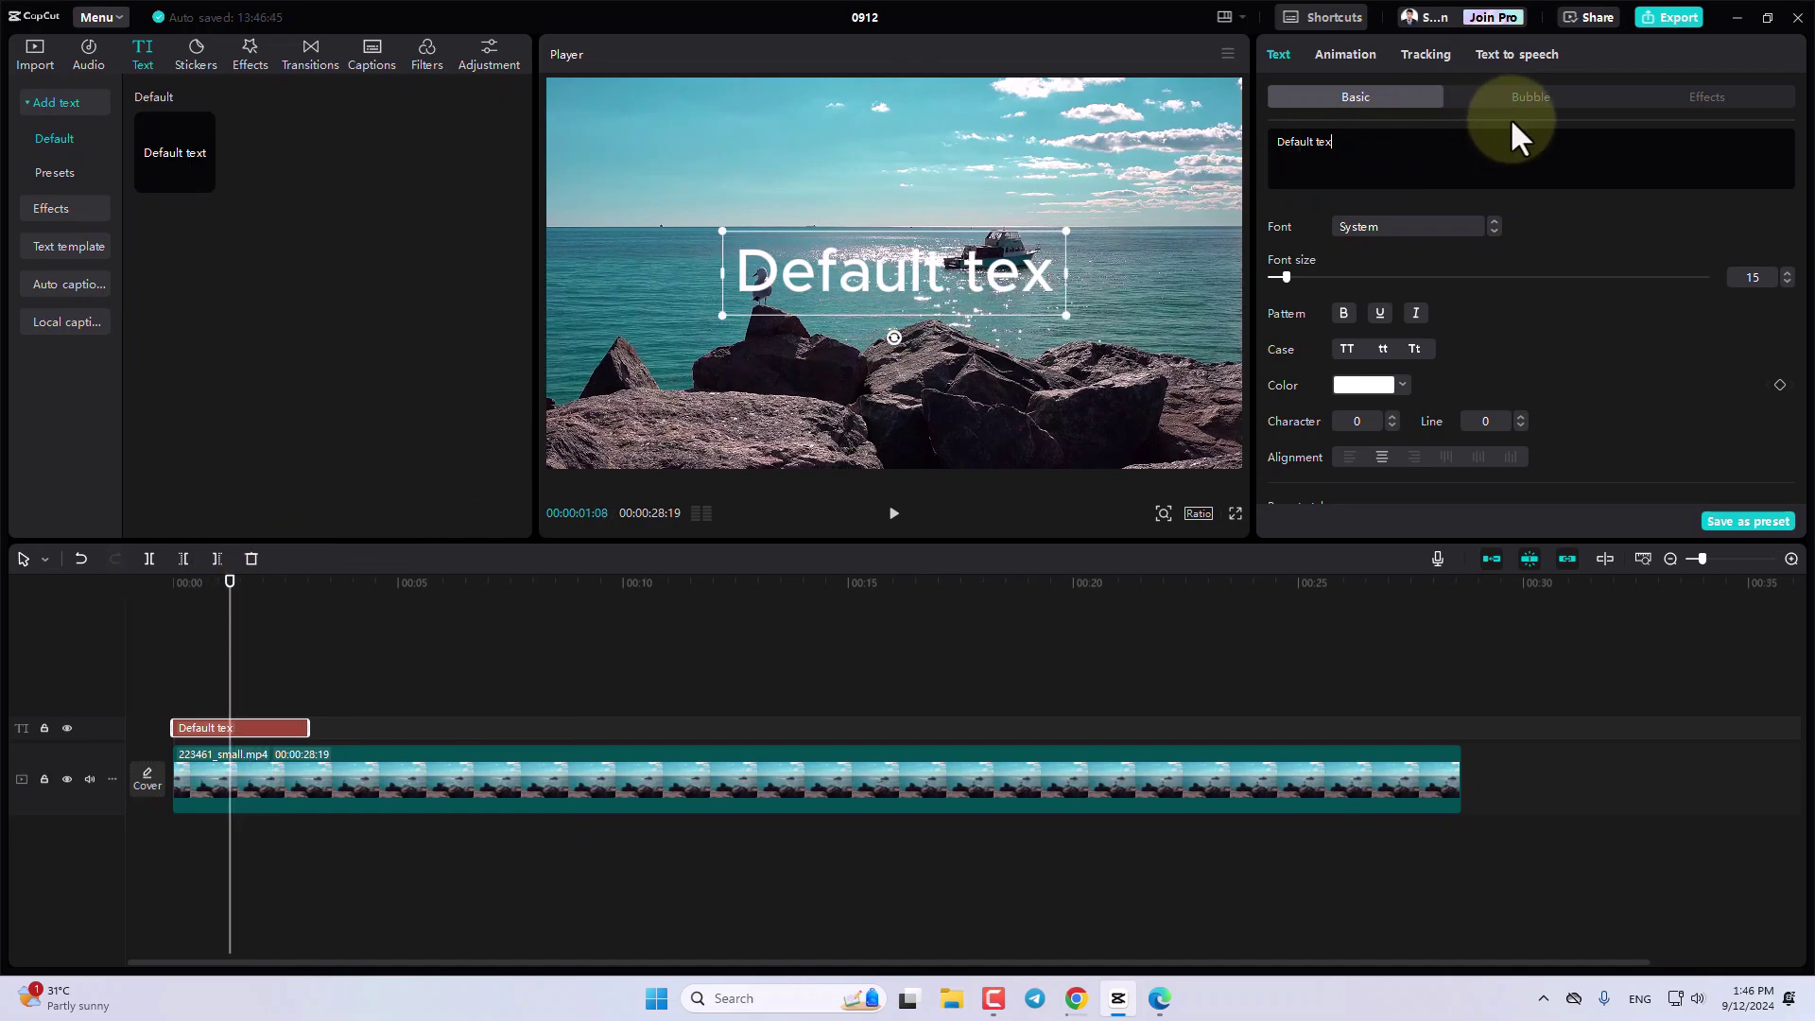
key(BackSpace)
key(BackSpace)
key(BackSpace)
key(BackSpace)
key(BackSpace)
key(BackSpace)
key(BackSpace)
key(BackSpace)
key(BackSpace)
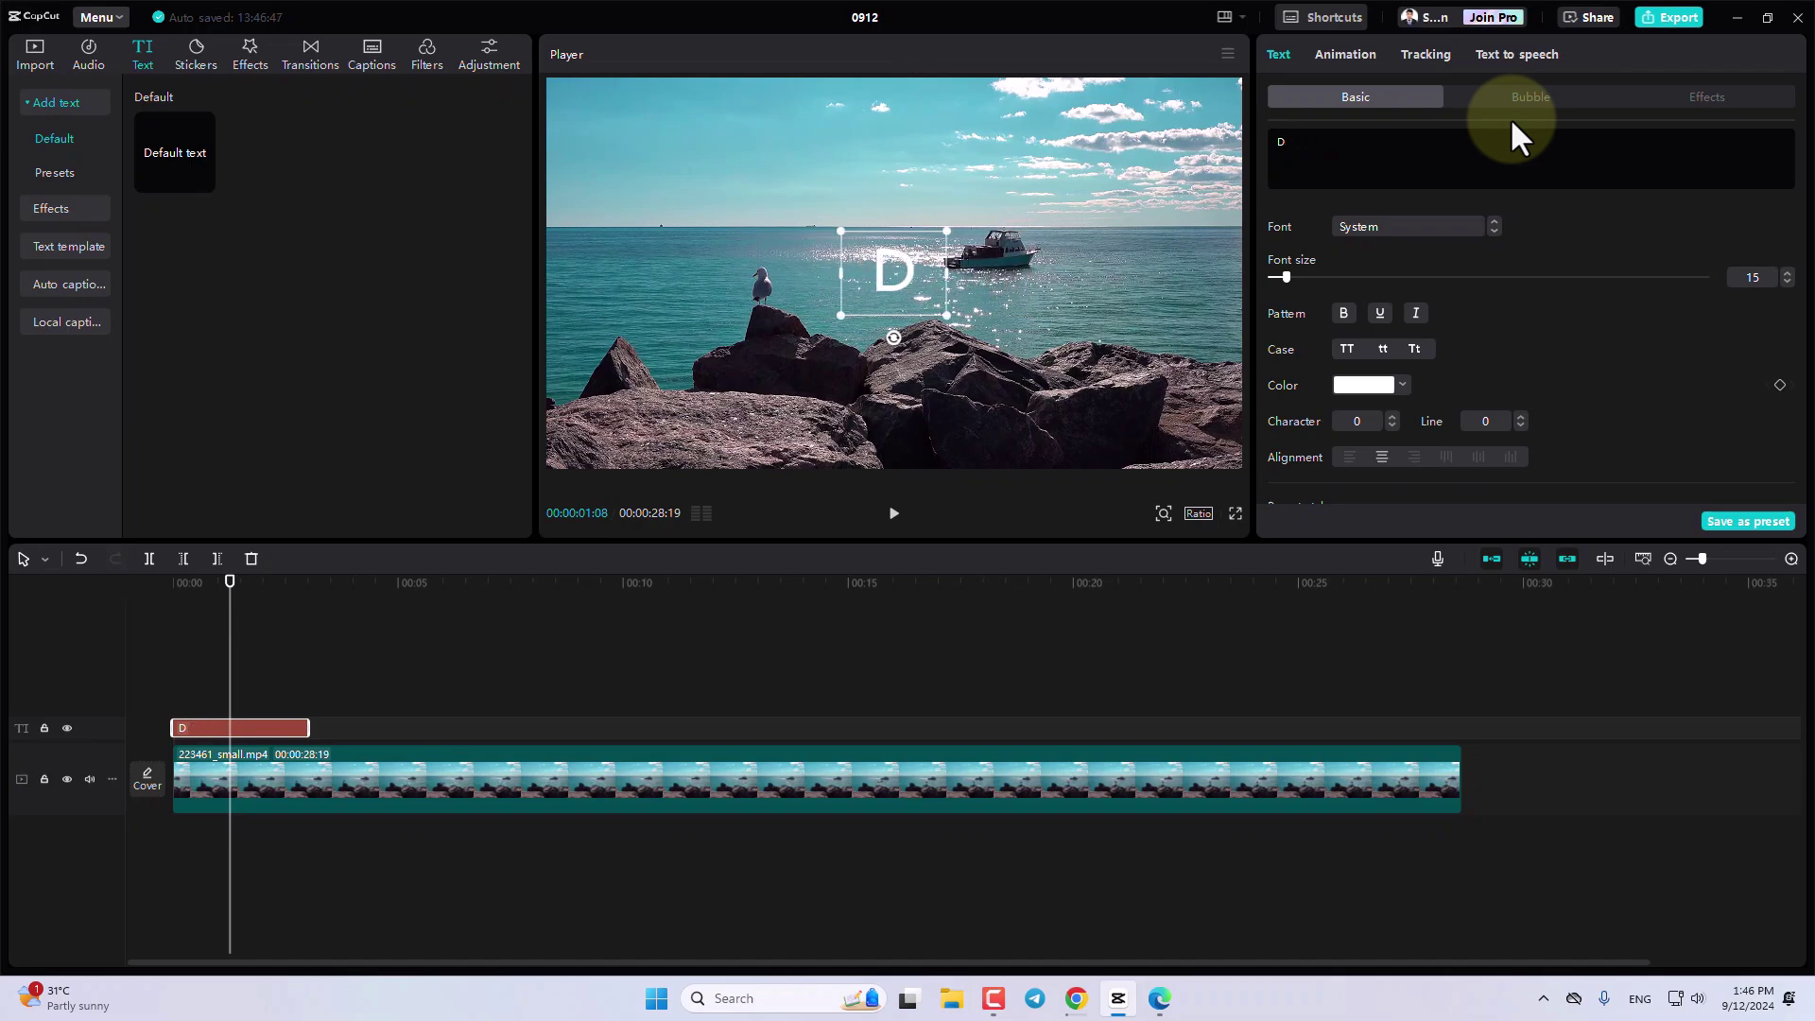
key(BackSpace)
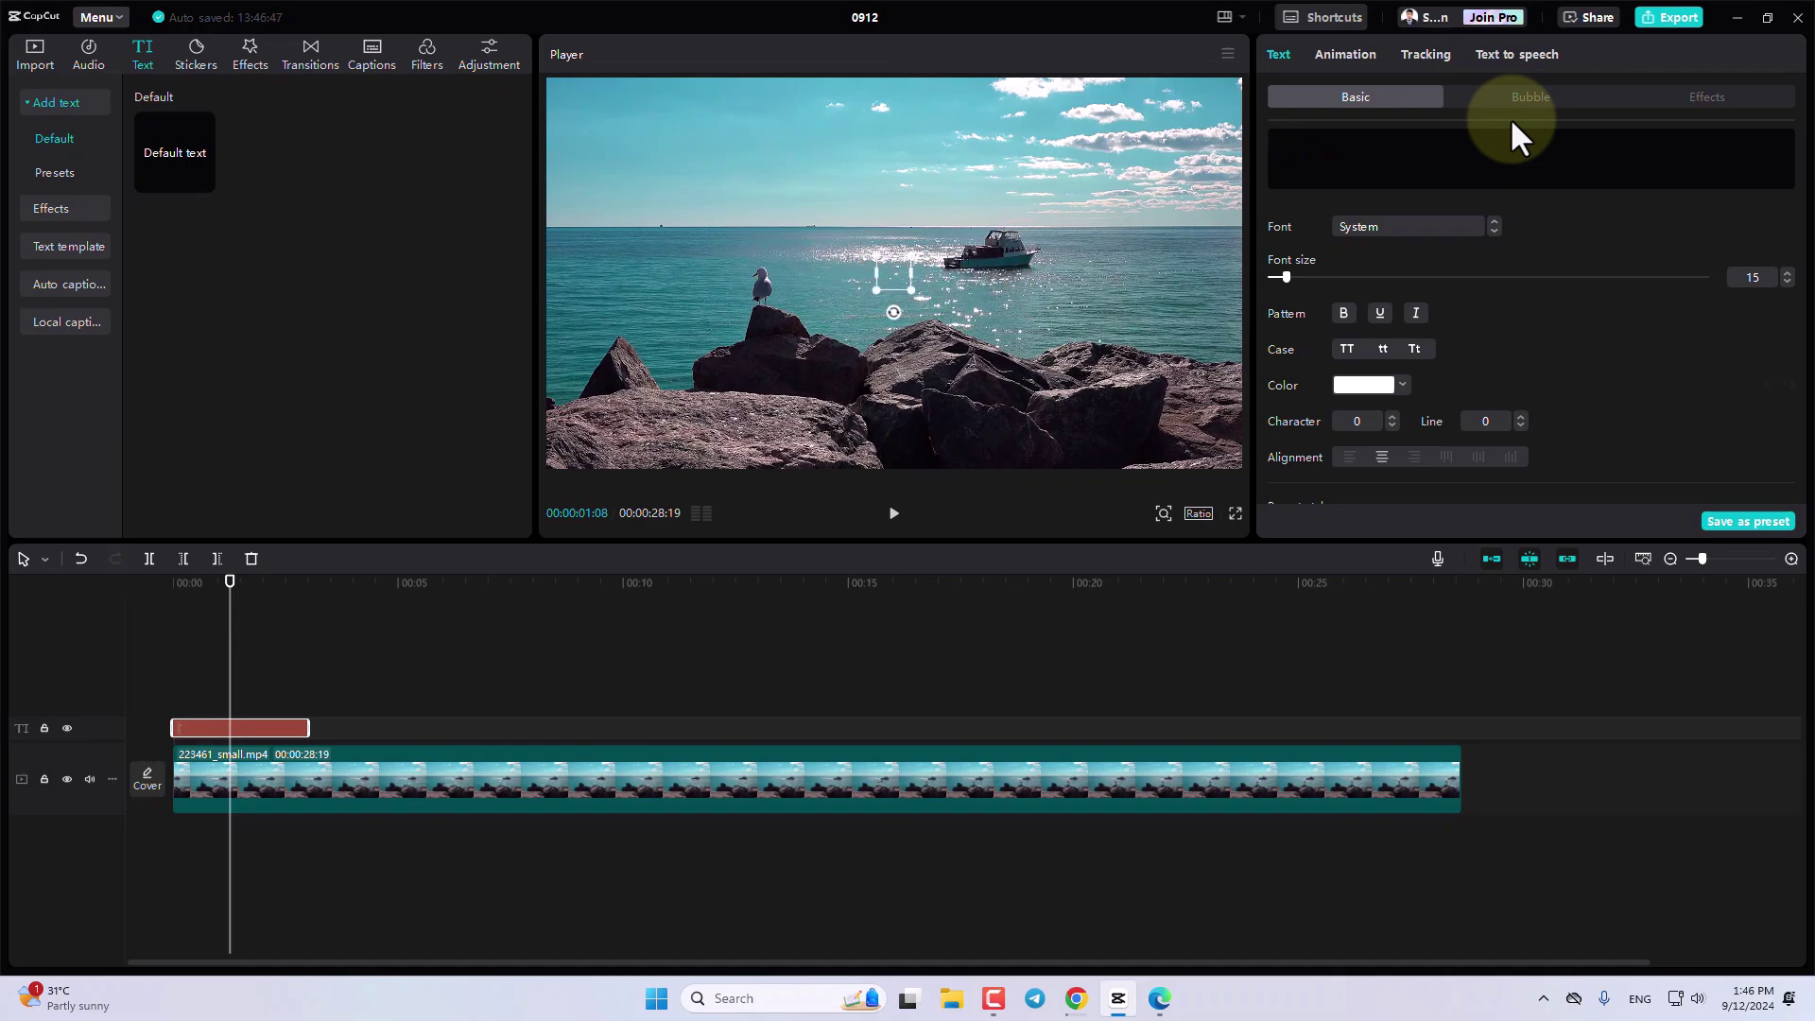
key(alt+shift)
text(កម្ម)
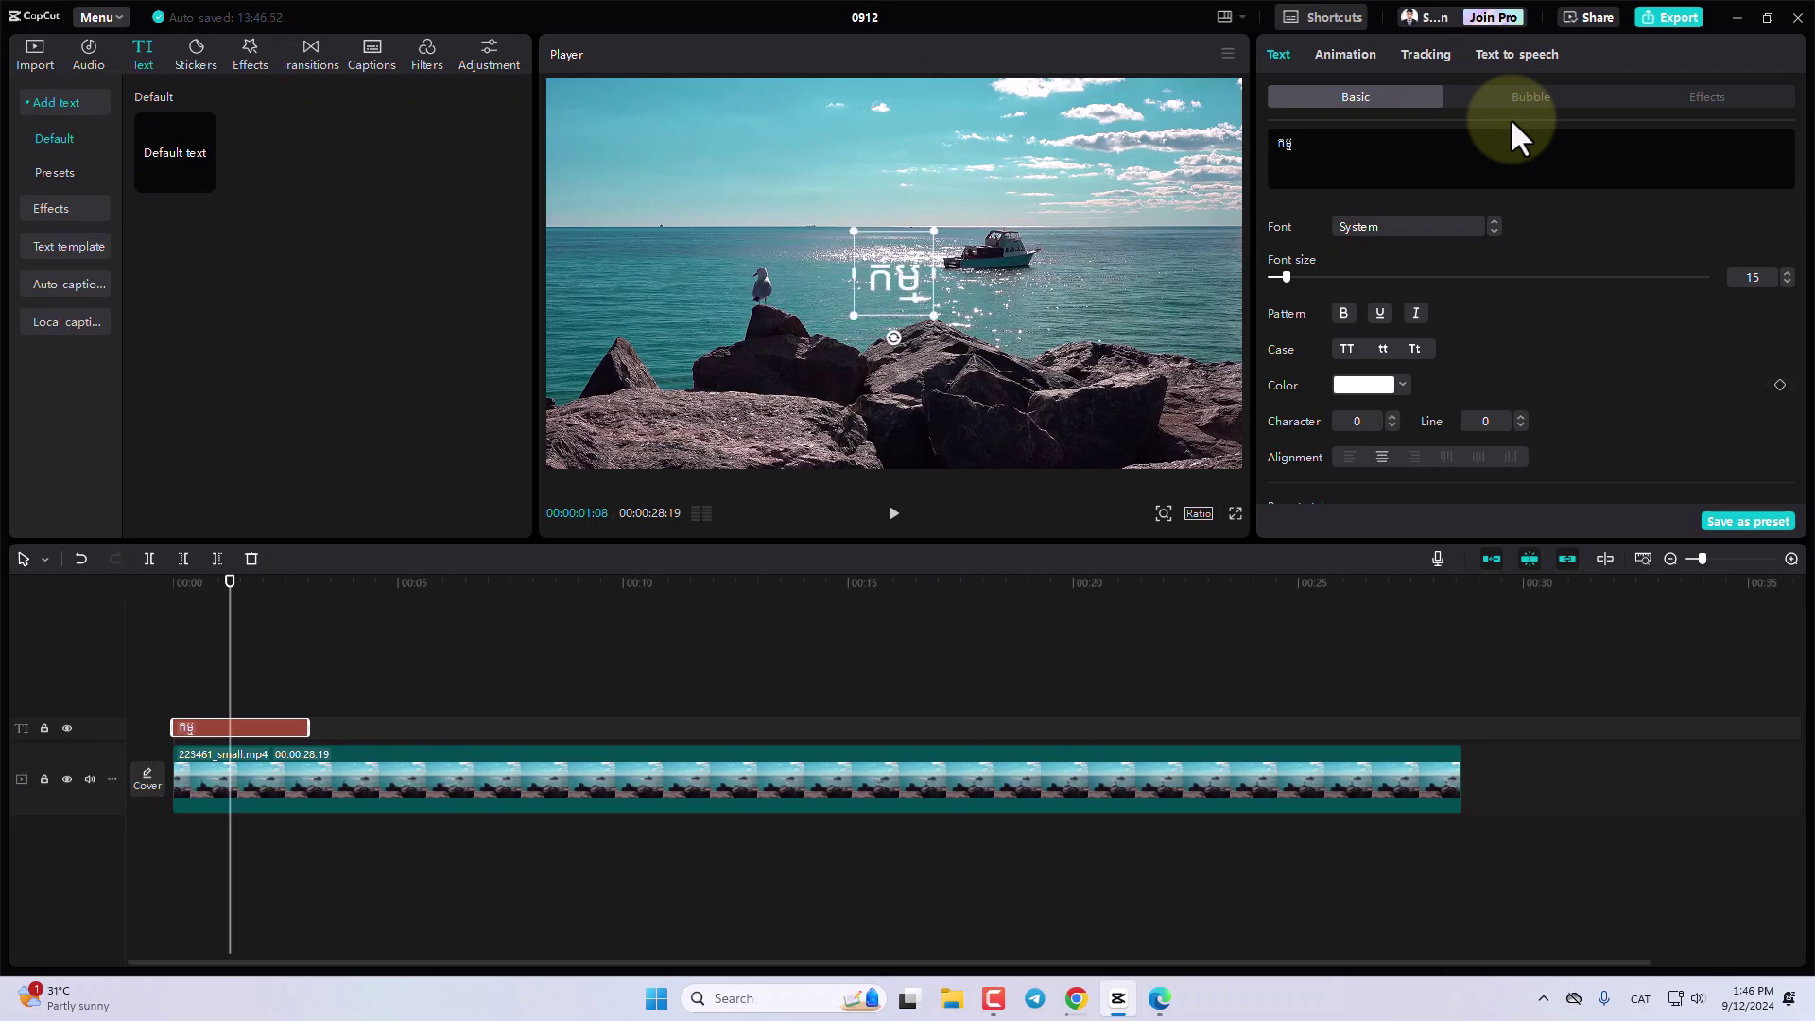
text(វិធីក)
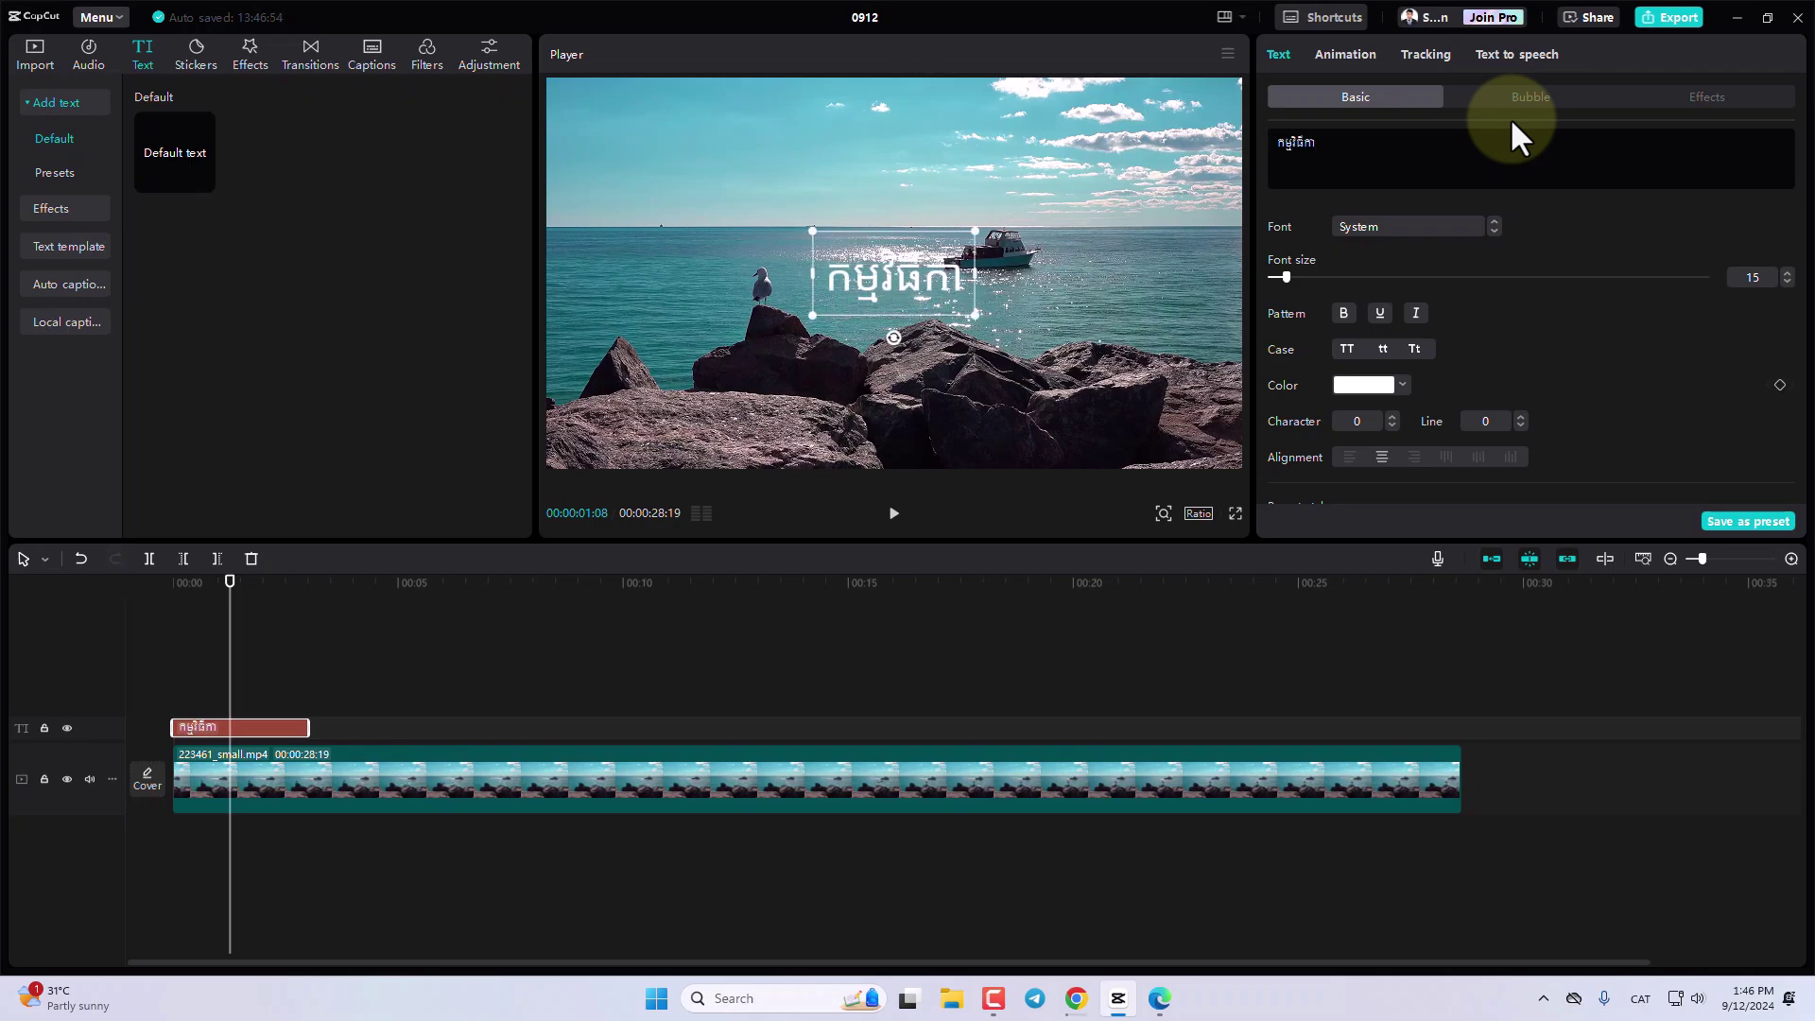
text(ាត់ត)
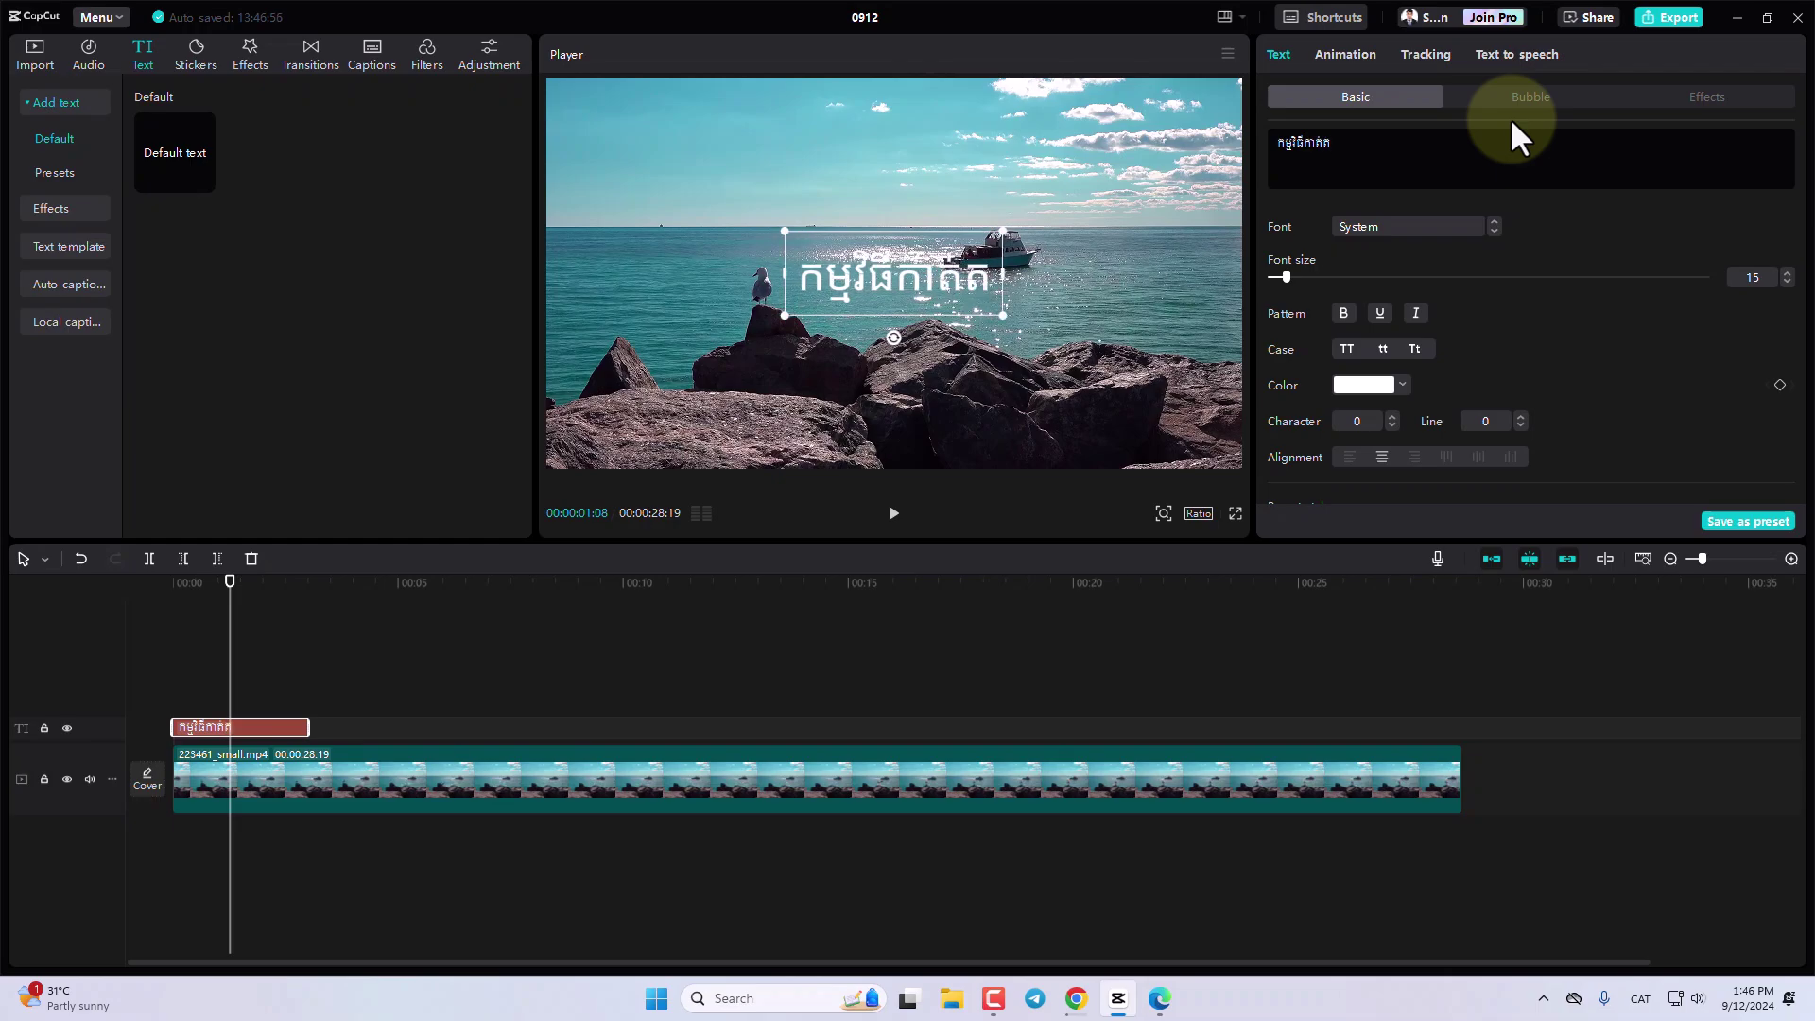
text(វីដេអូ)
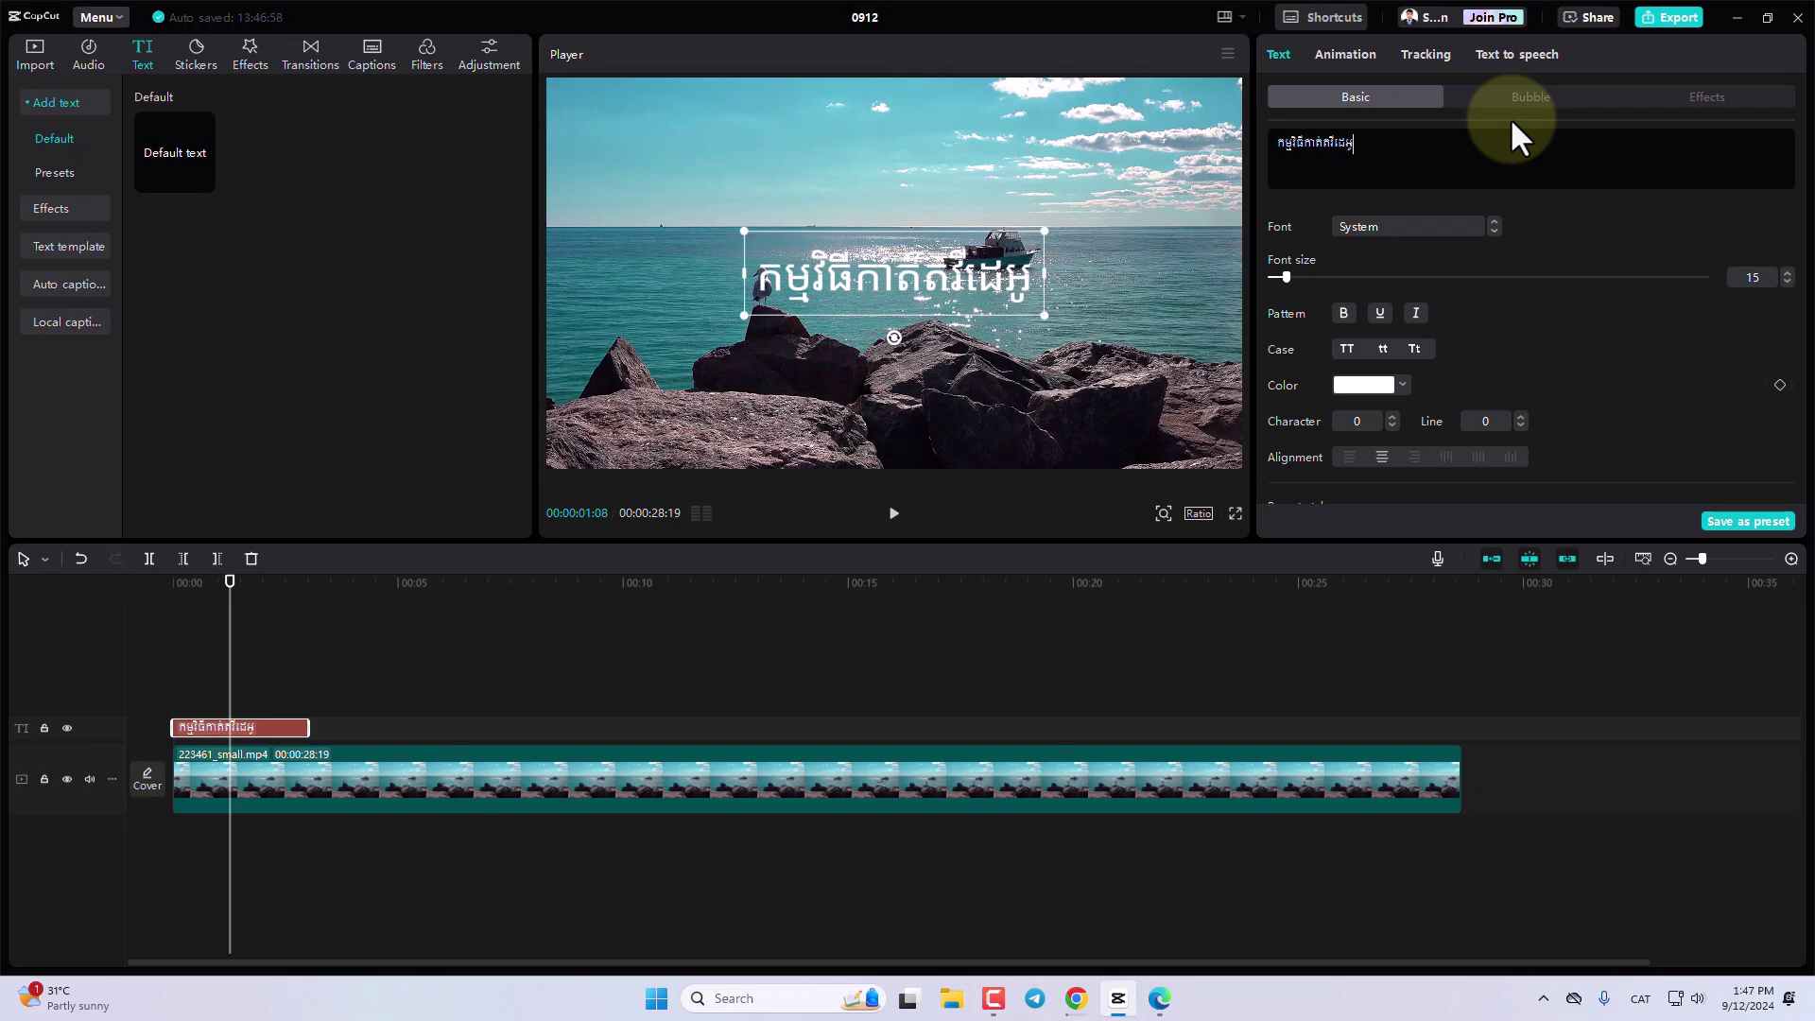
click(1288, 150)
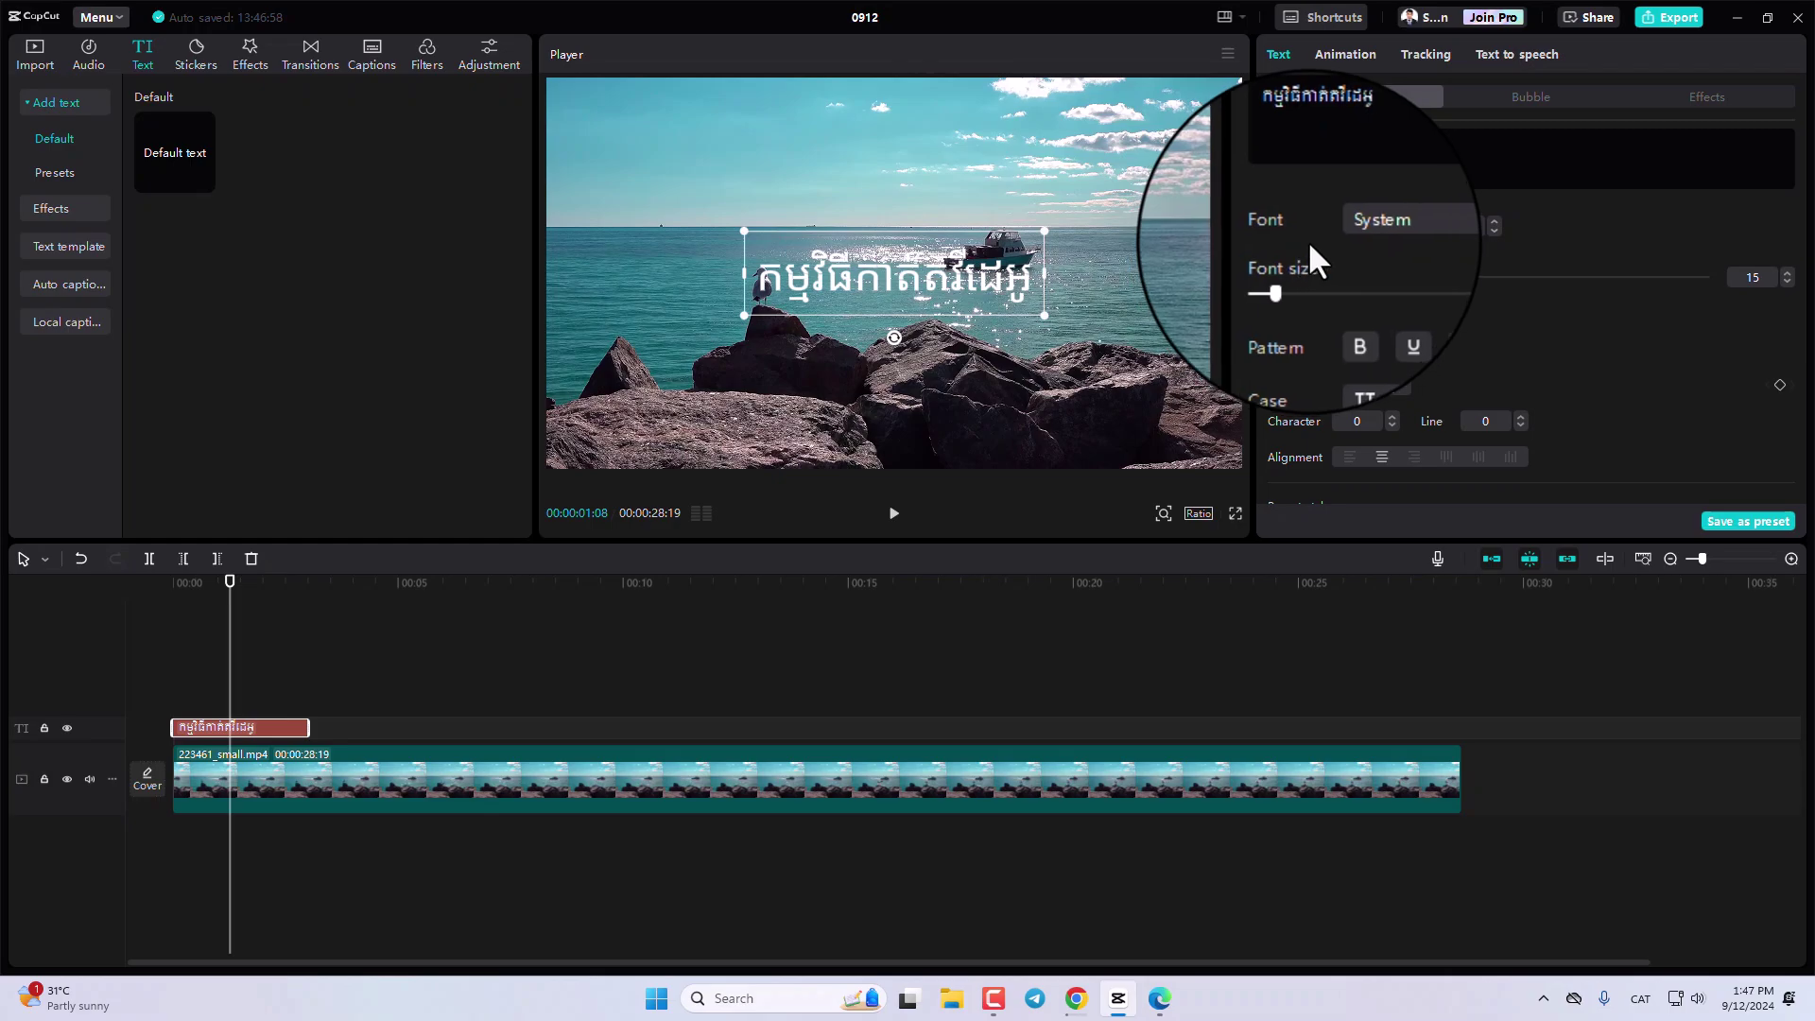
Search the font list for 'khmer' and apply Khmer OS Muol Light to the title.
click(1376, 230)
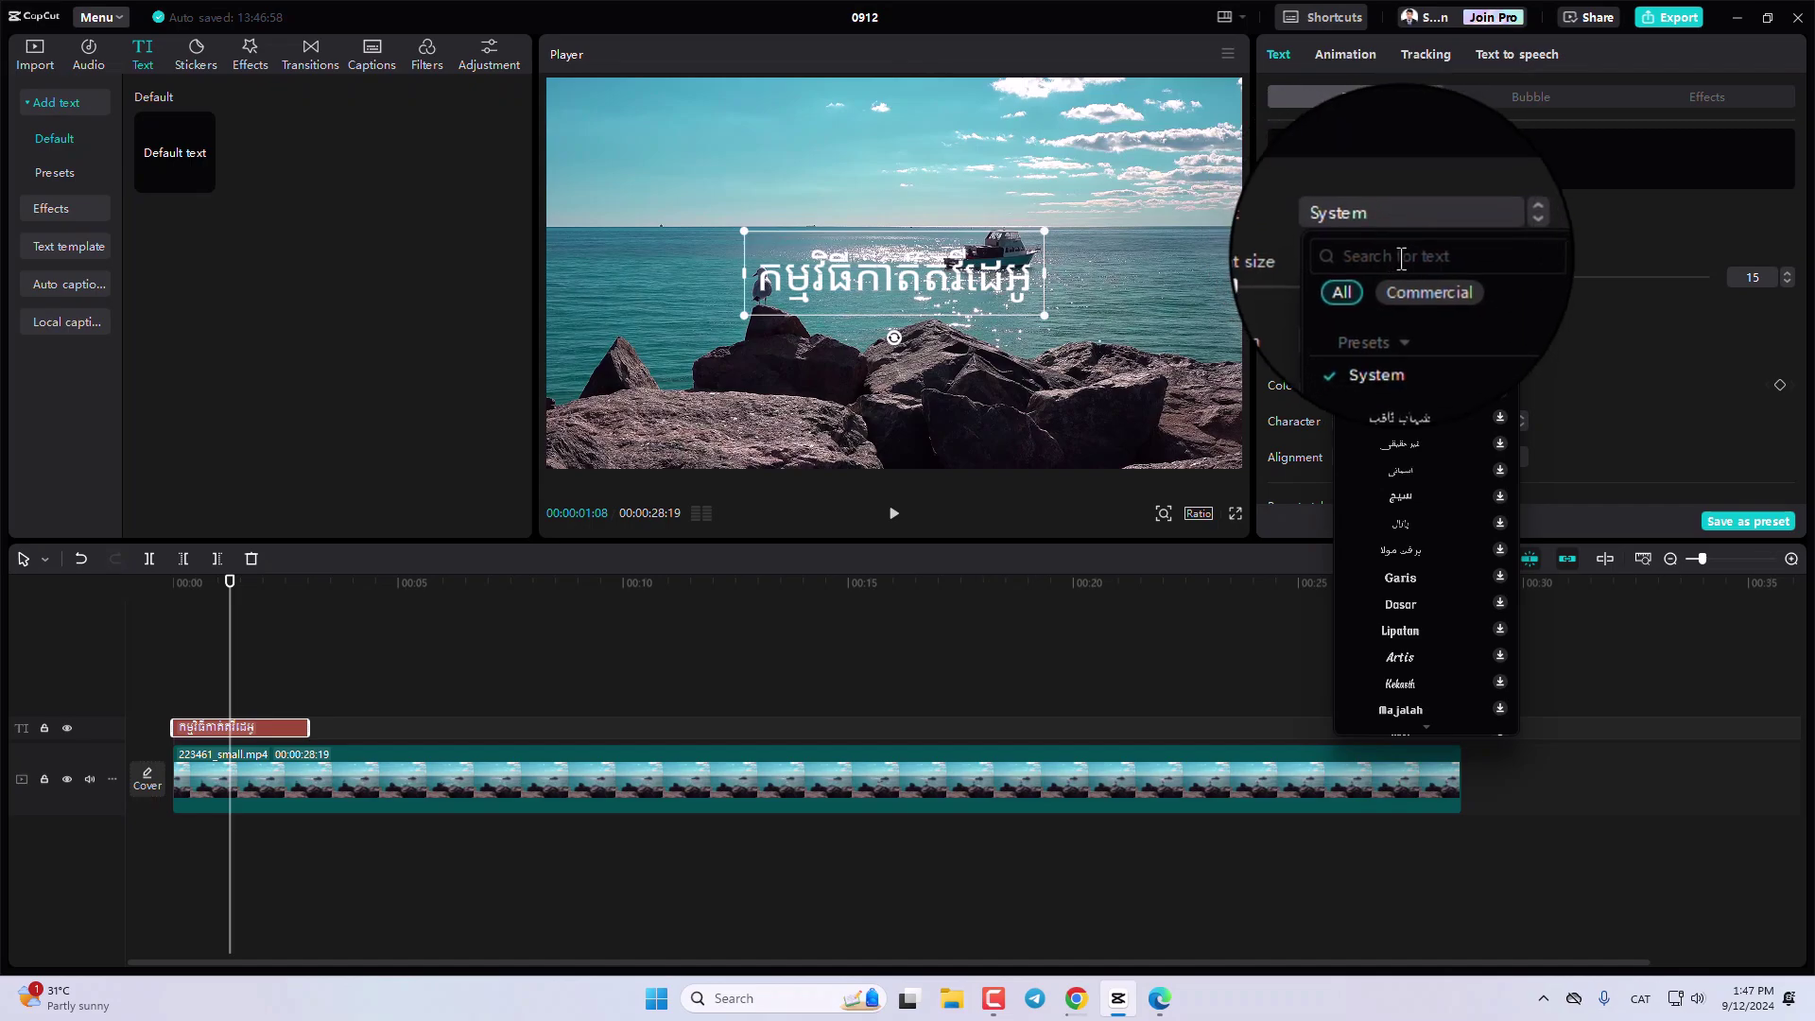
click(1401, 256)
text(Khmer)
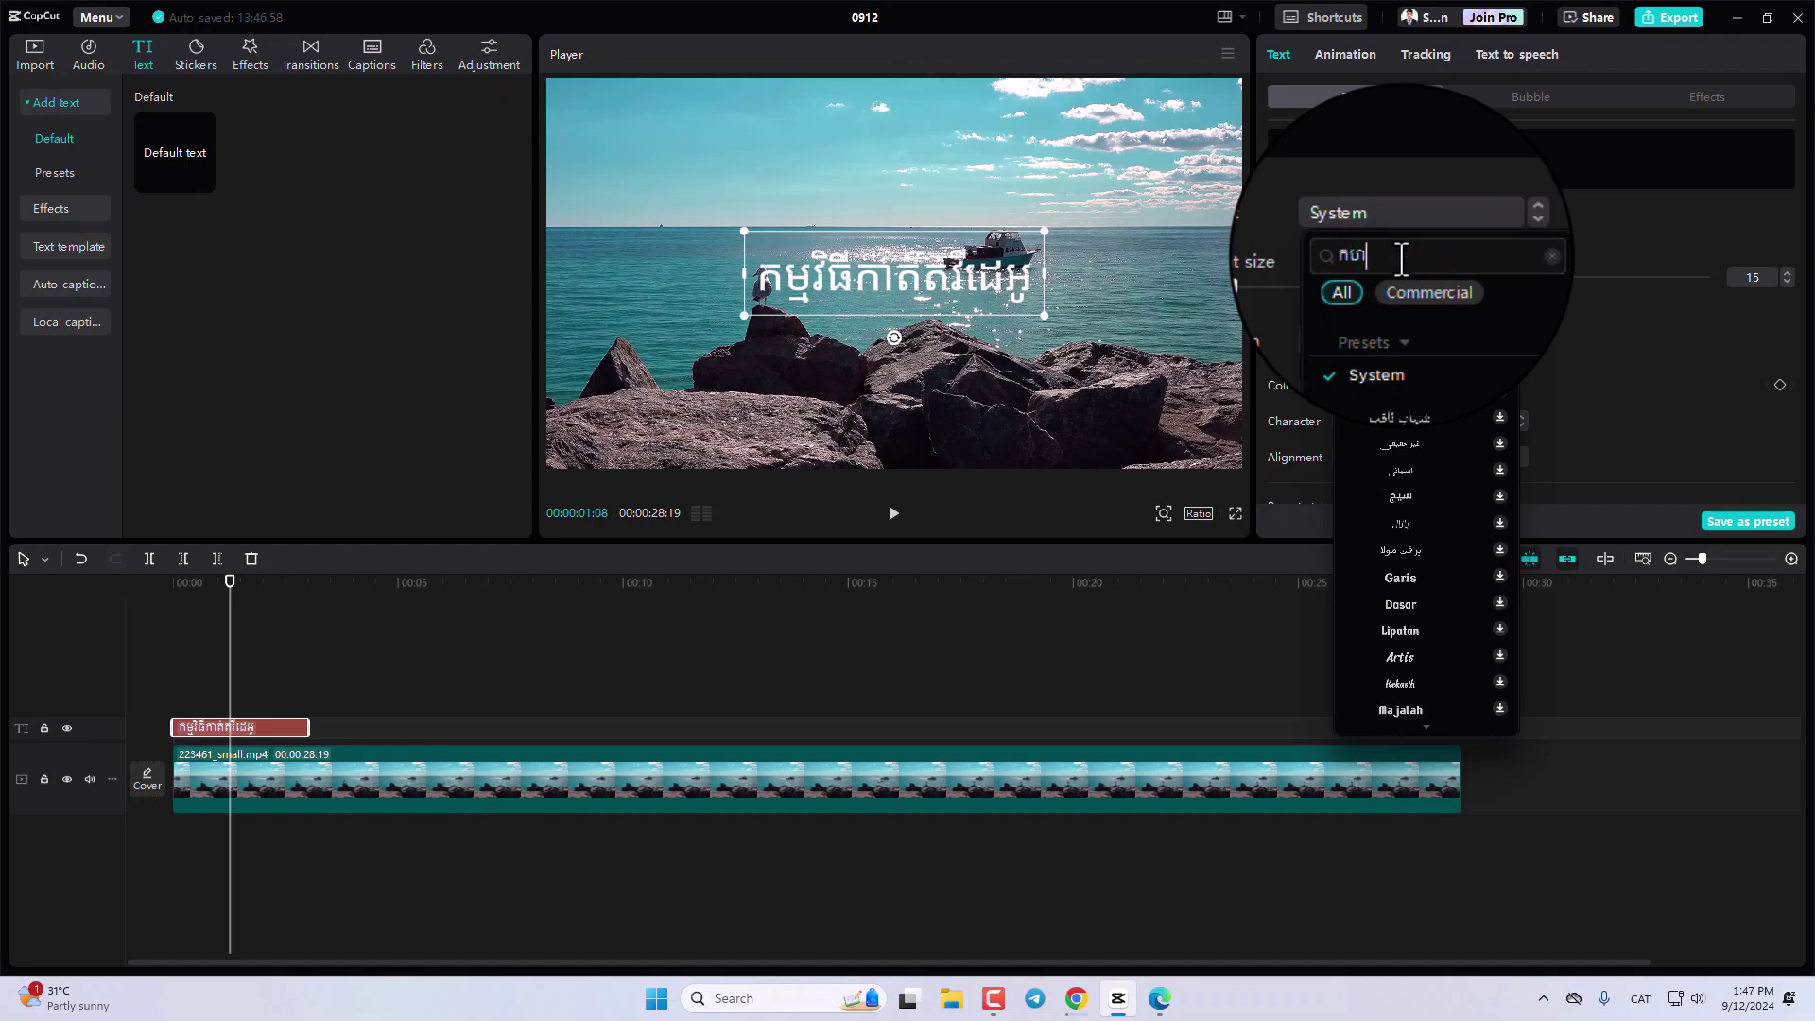
key(BackSpace)
key(BackSpace)
key(BackSpace)
key(super+space)
text(កហមេរ)
key(BackSpace)
key(BackSpace)
key(BackSpace)
key(super+space)
text(khmer)
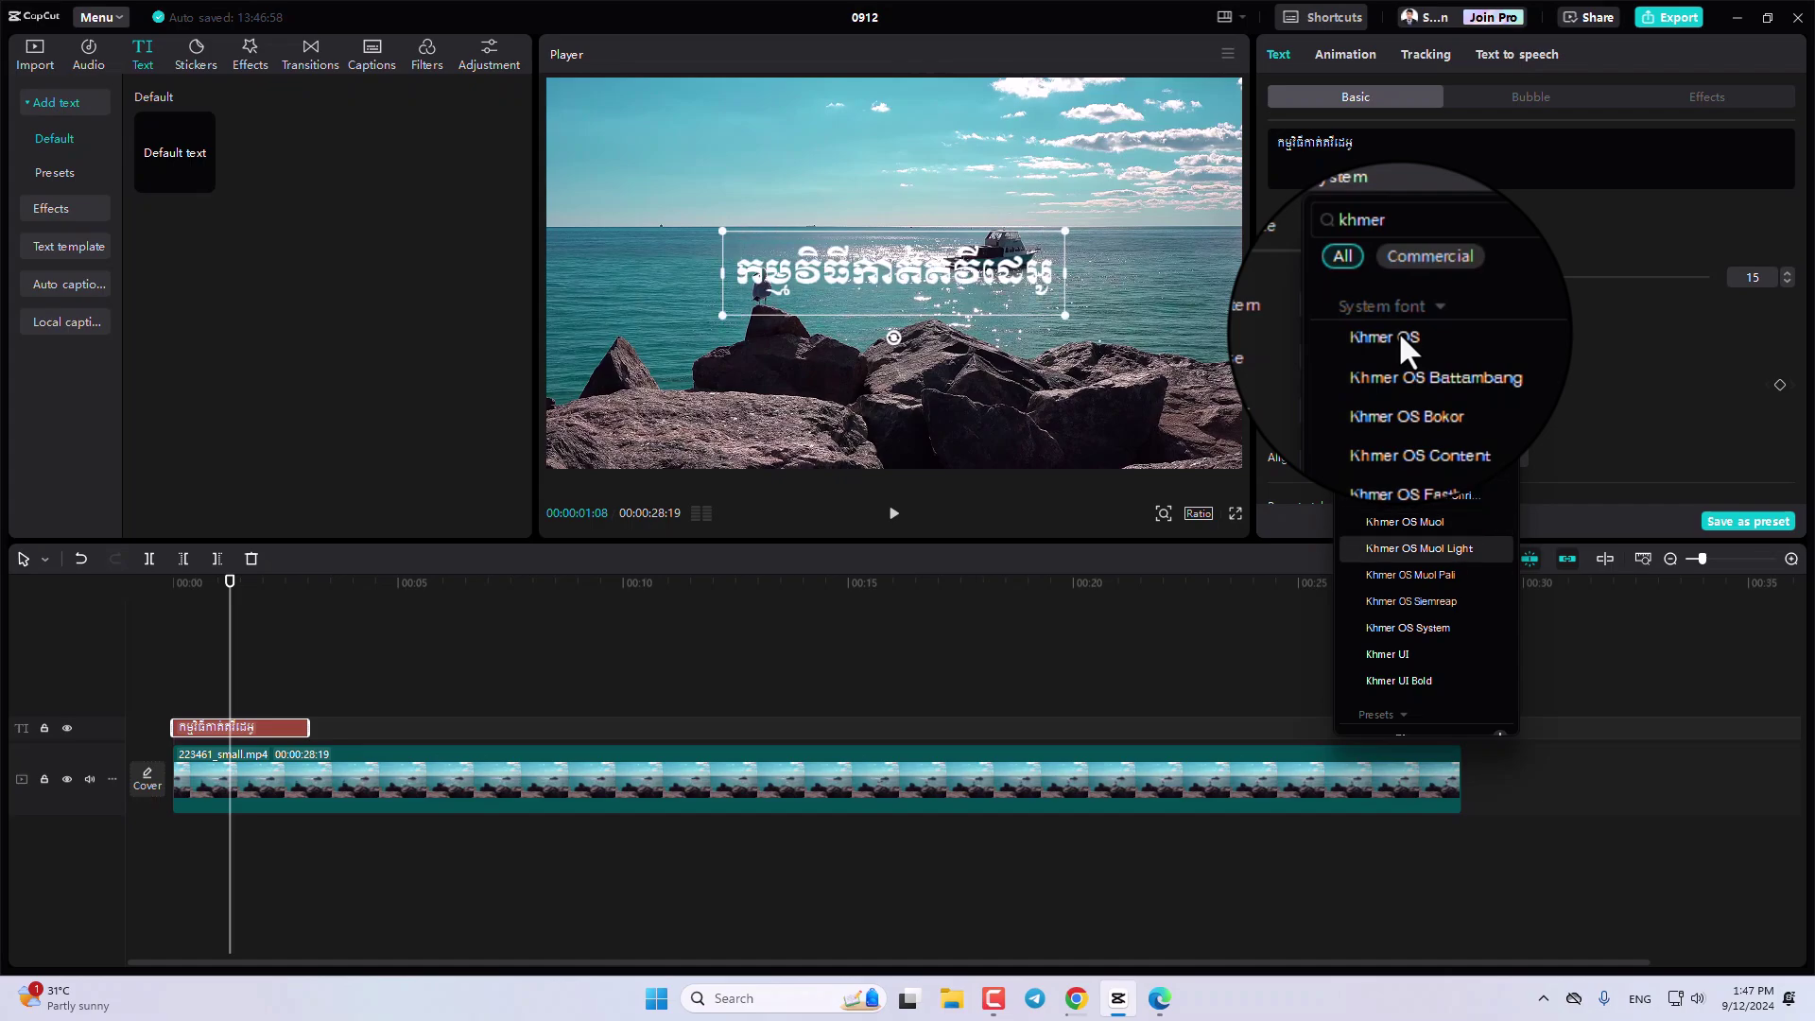
click(1433, 546)
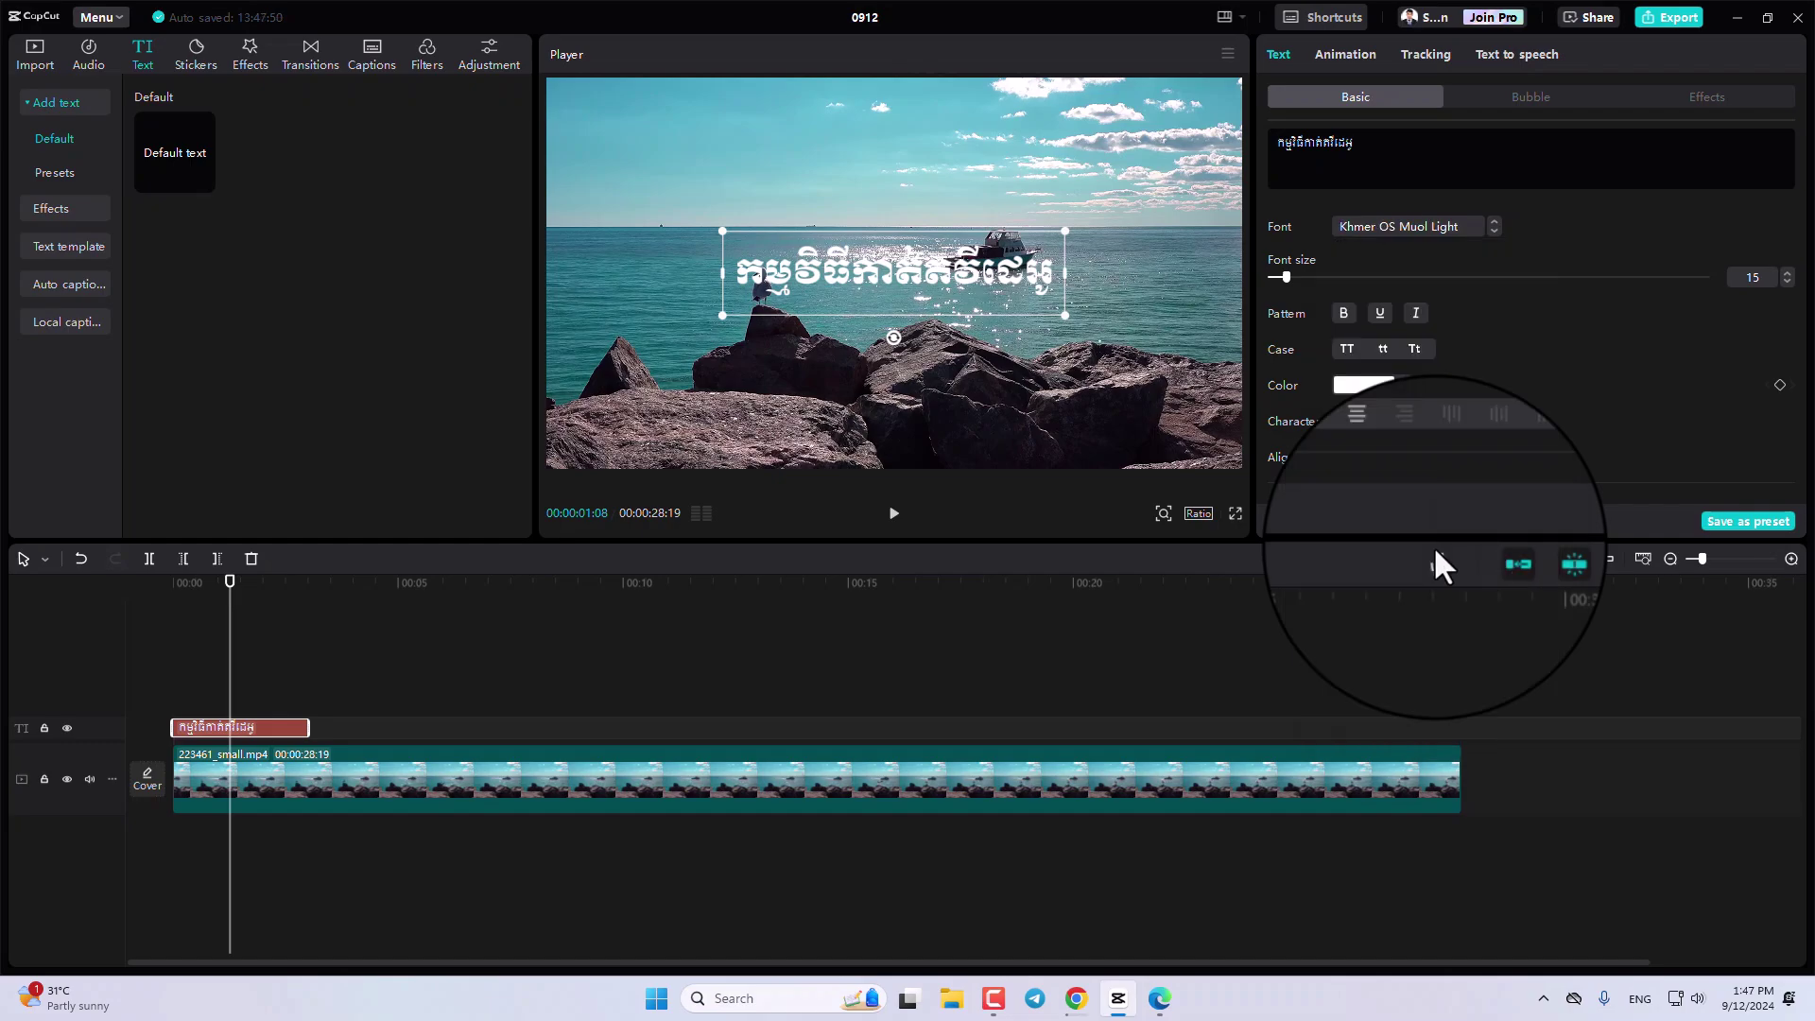
click(860, 274)
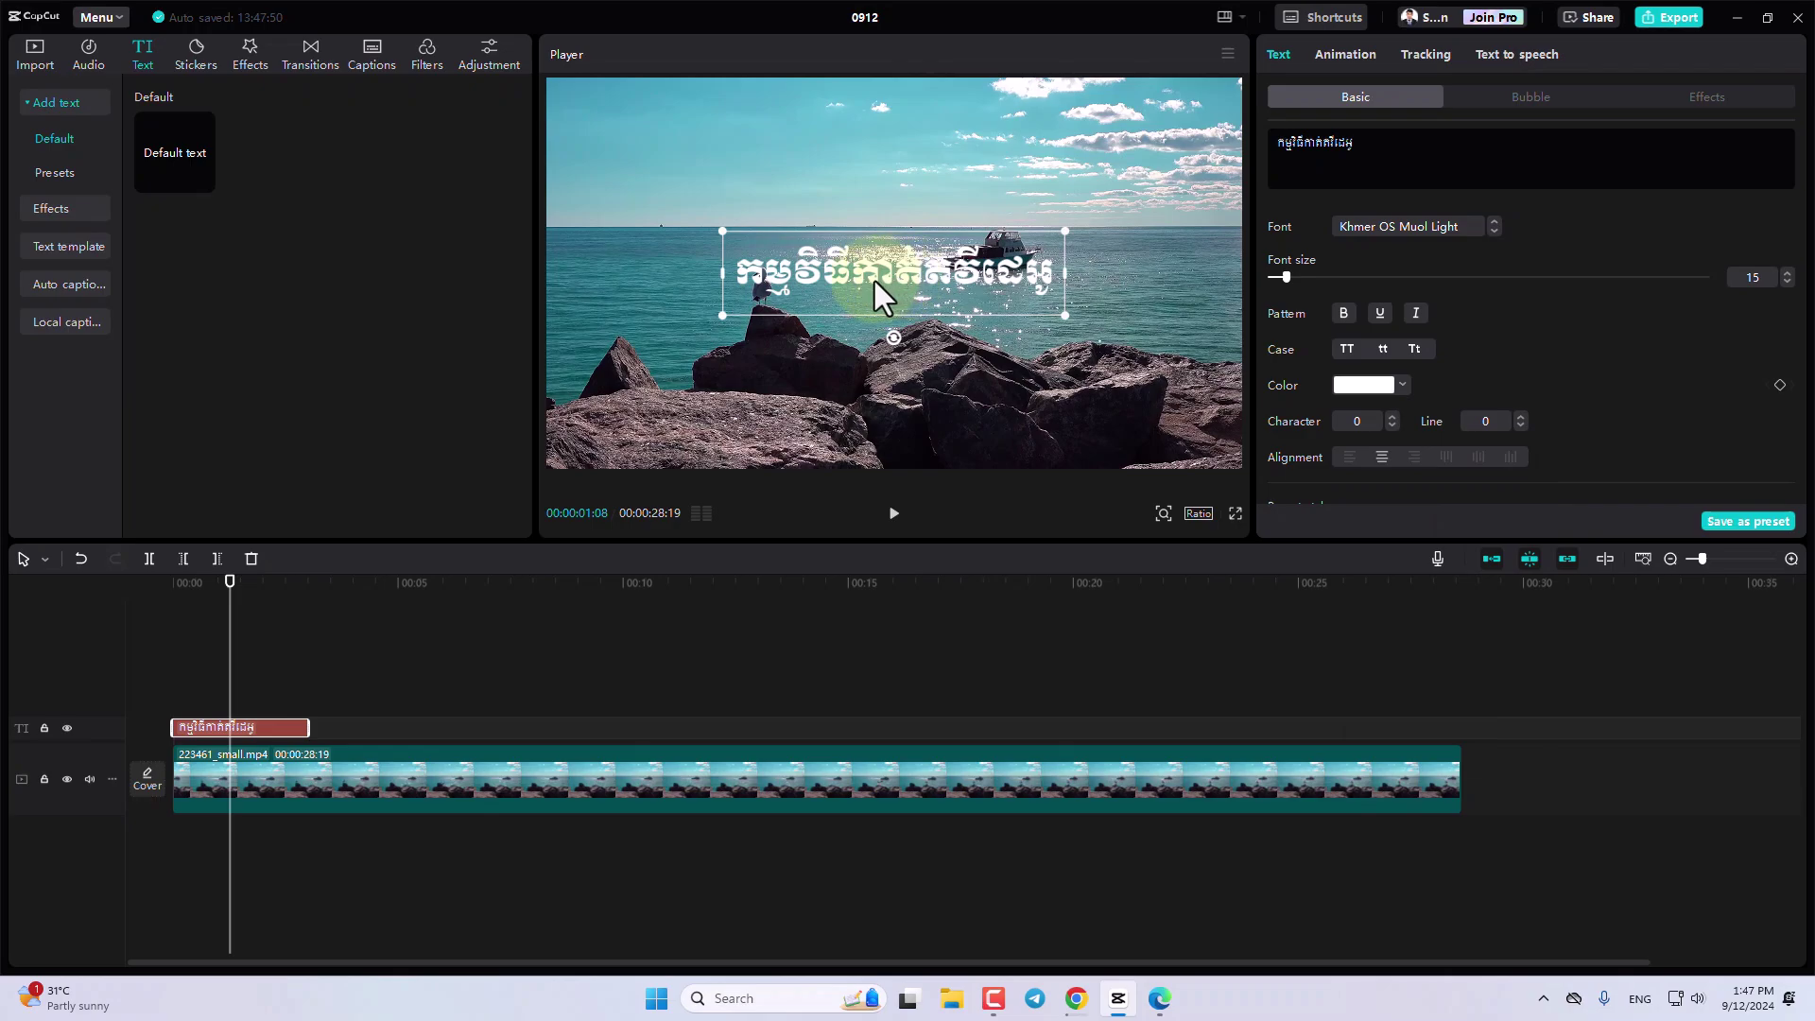
Set the title's font size to 17 and drag it down-left onto the rocks.
mouse_move(876, 281)
mouse_down()
mouse_move(716, 168)
mouse_move(746, 429)
mouse_move(700, 429)
mouse_up()
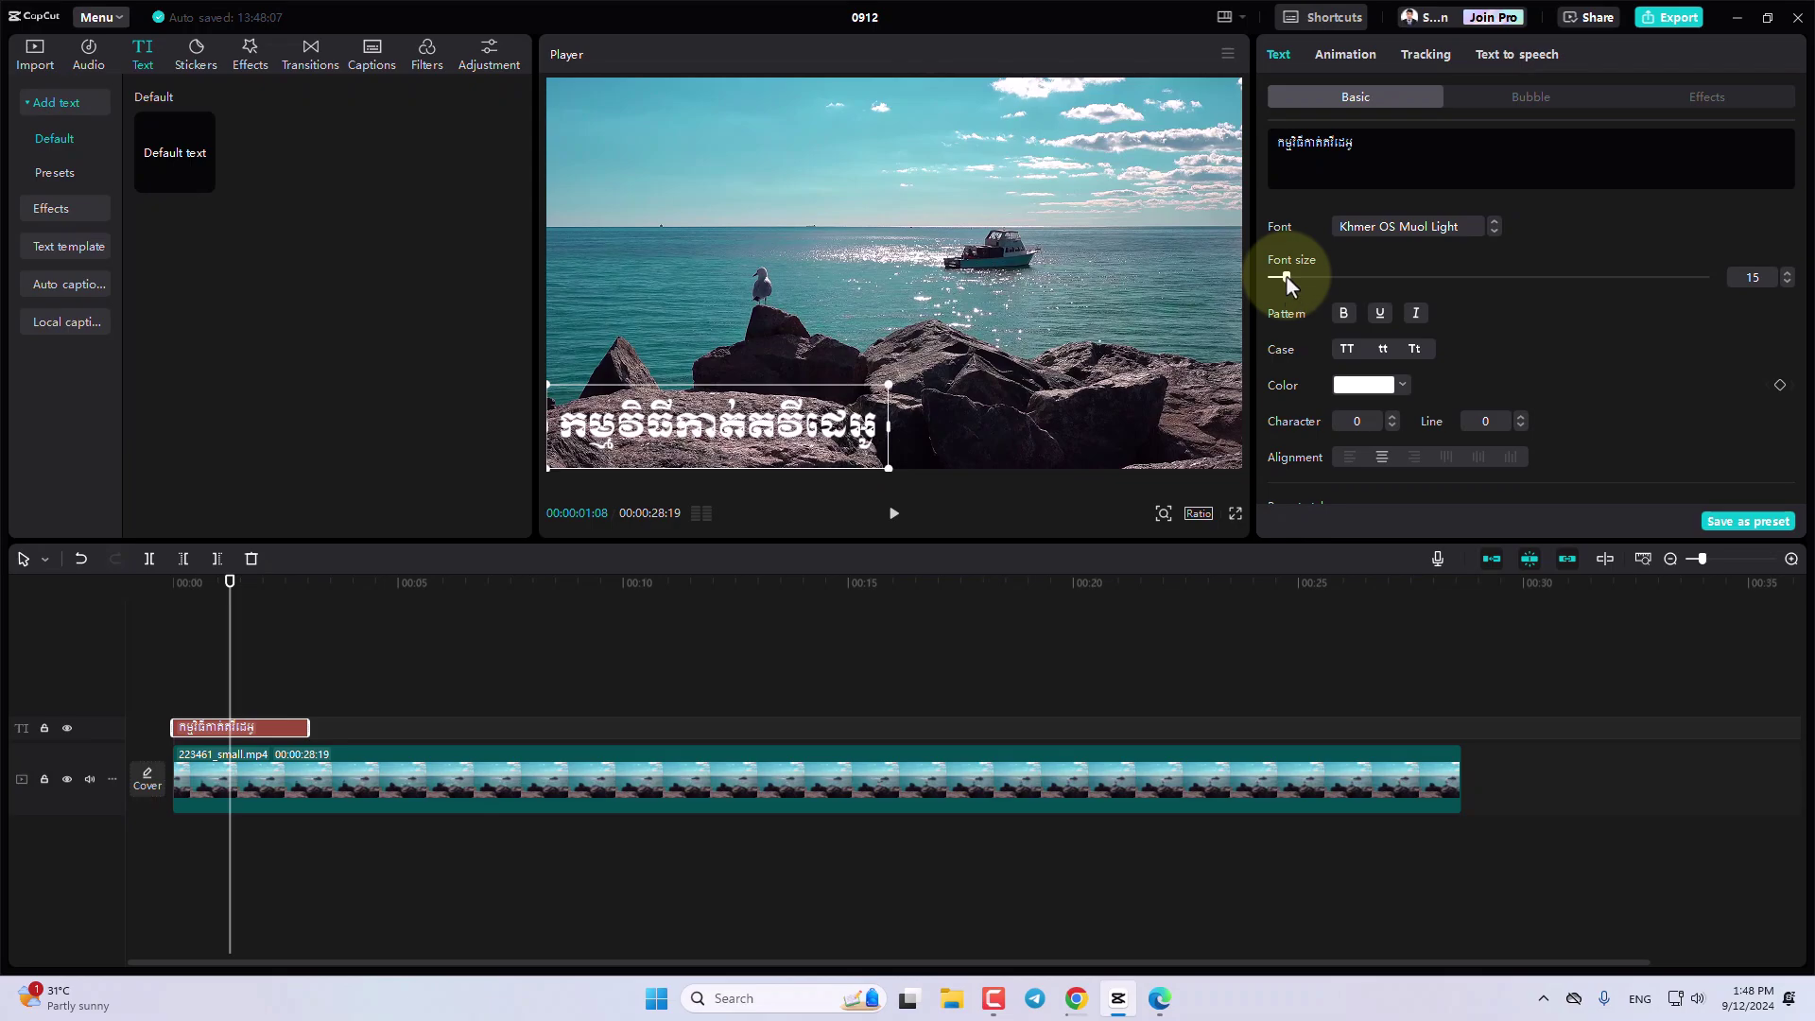
mouse_move(1285, 276)
mouse_down()
mouse_move(1312, 274)
mouse_move(1297, 276)
mouse_up()
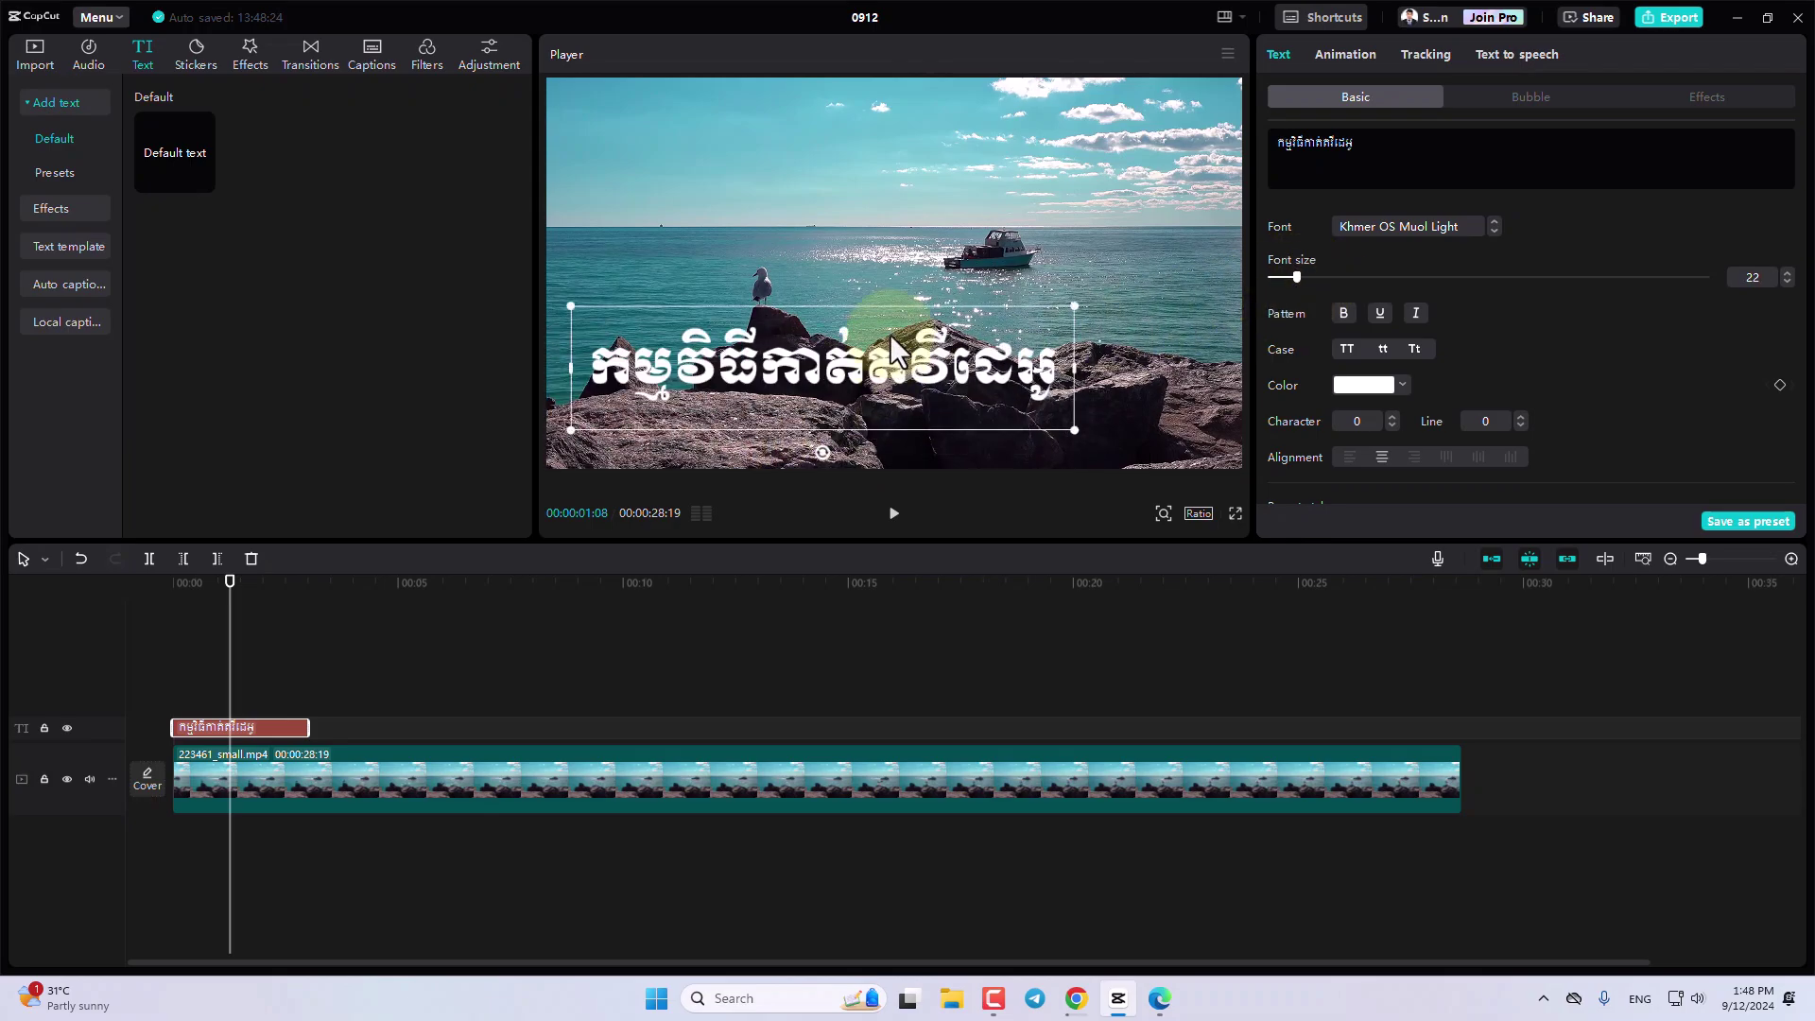
drag(892, 346, 895, 283)
drag(1296, 276, 1308, 280)
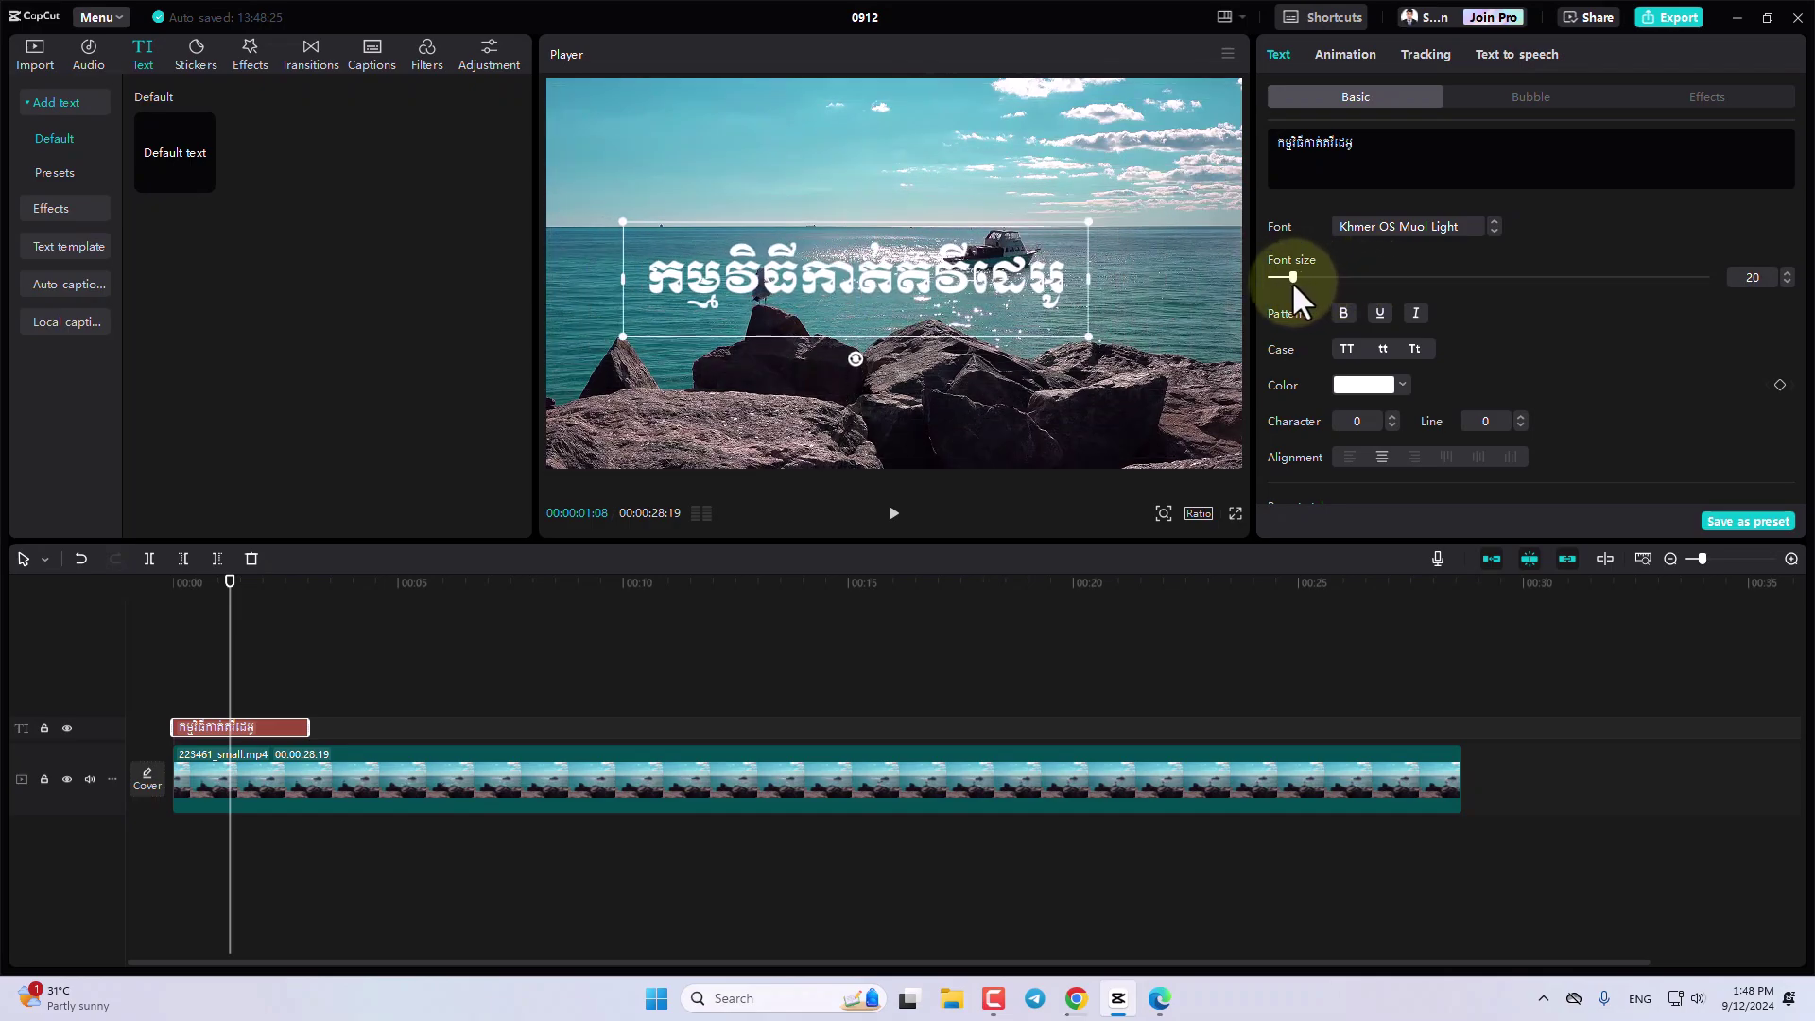
drag(1301, 281, 1284, 275)
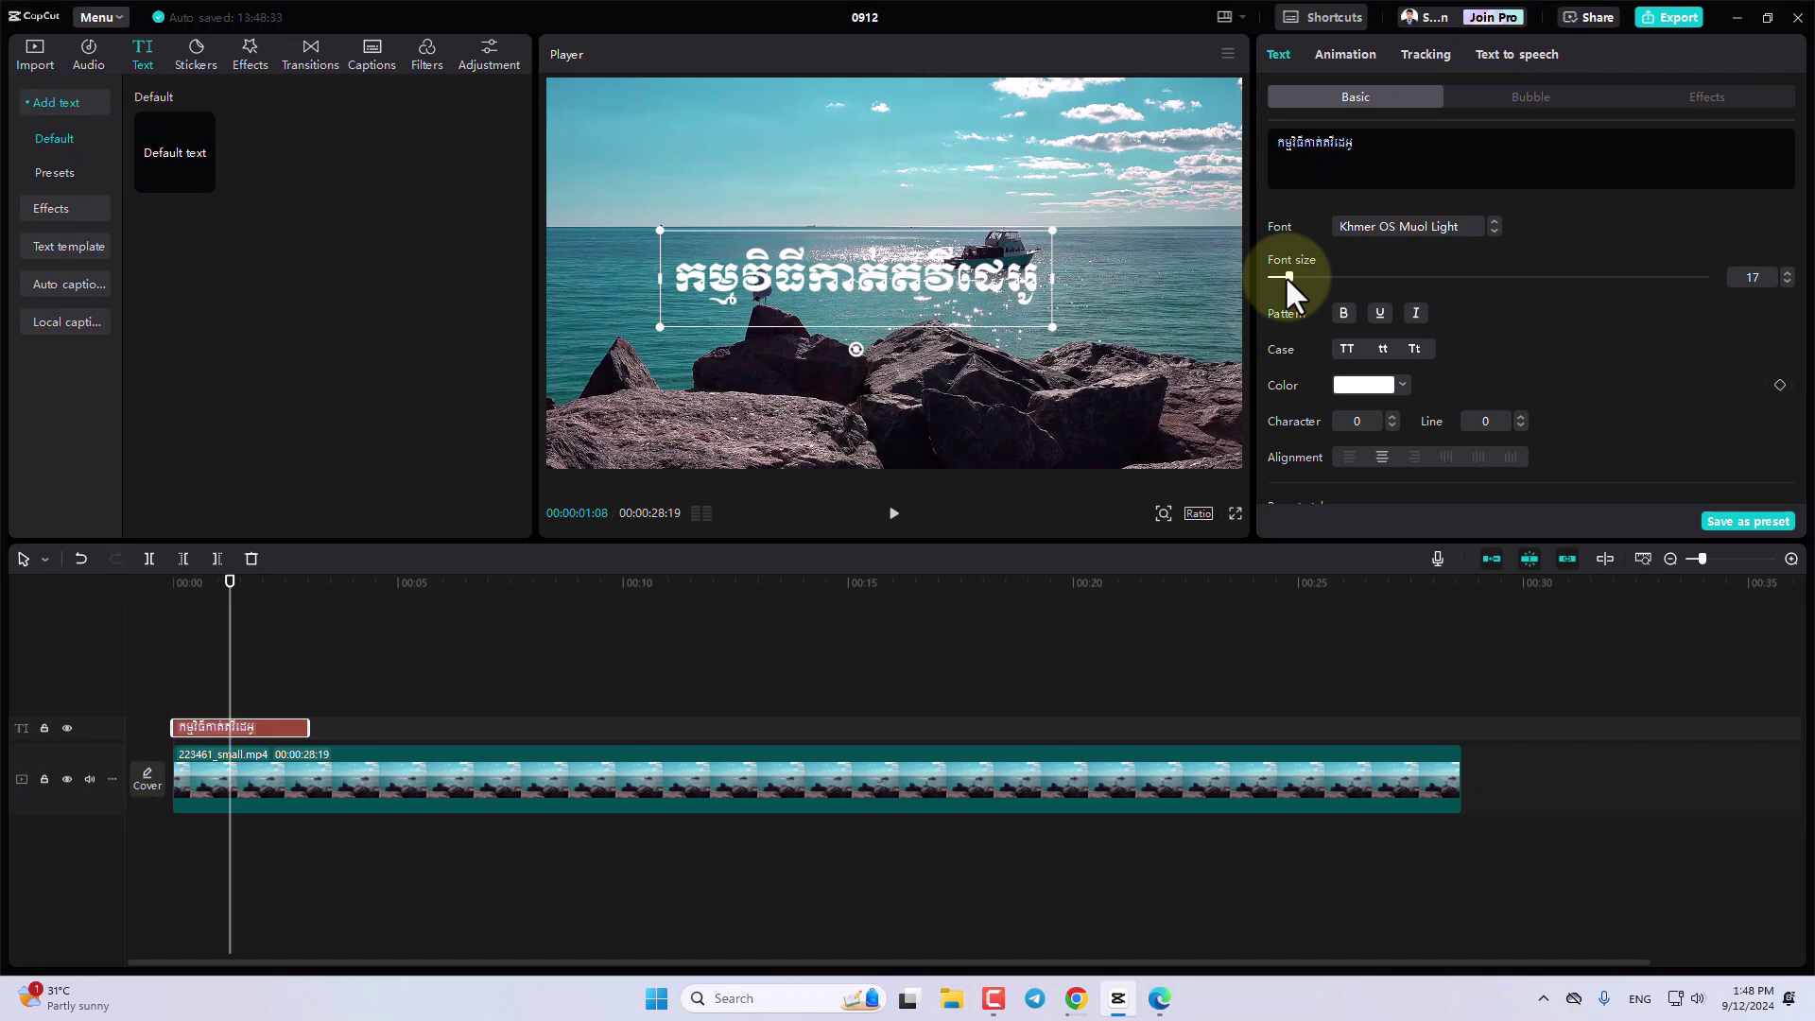
drag(831, 284, 735, 412)
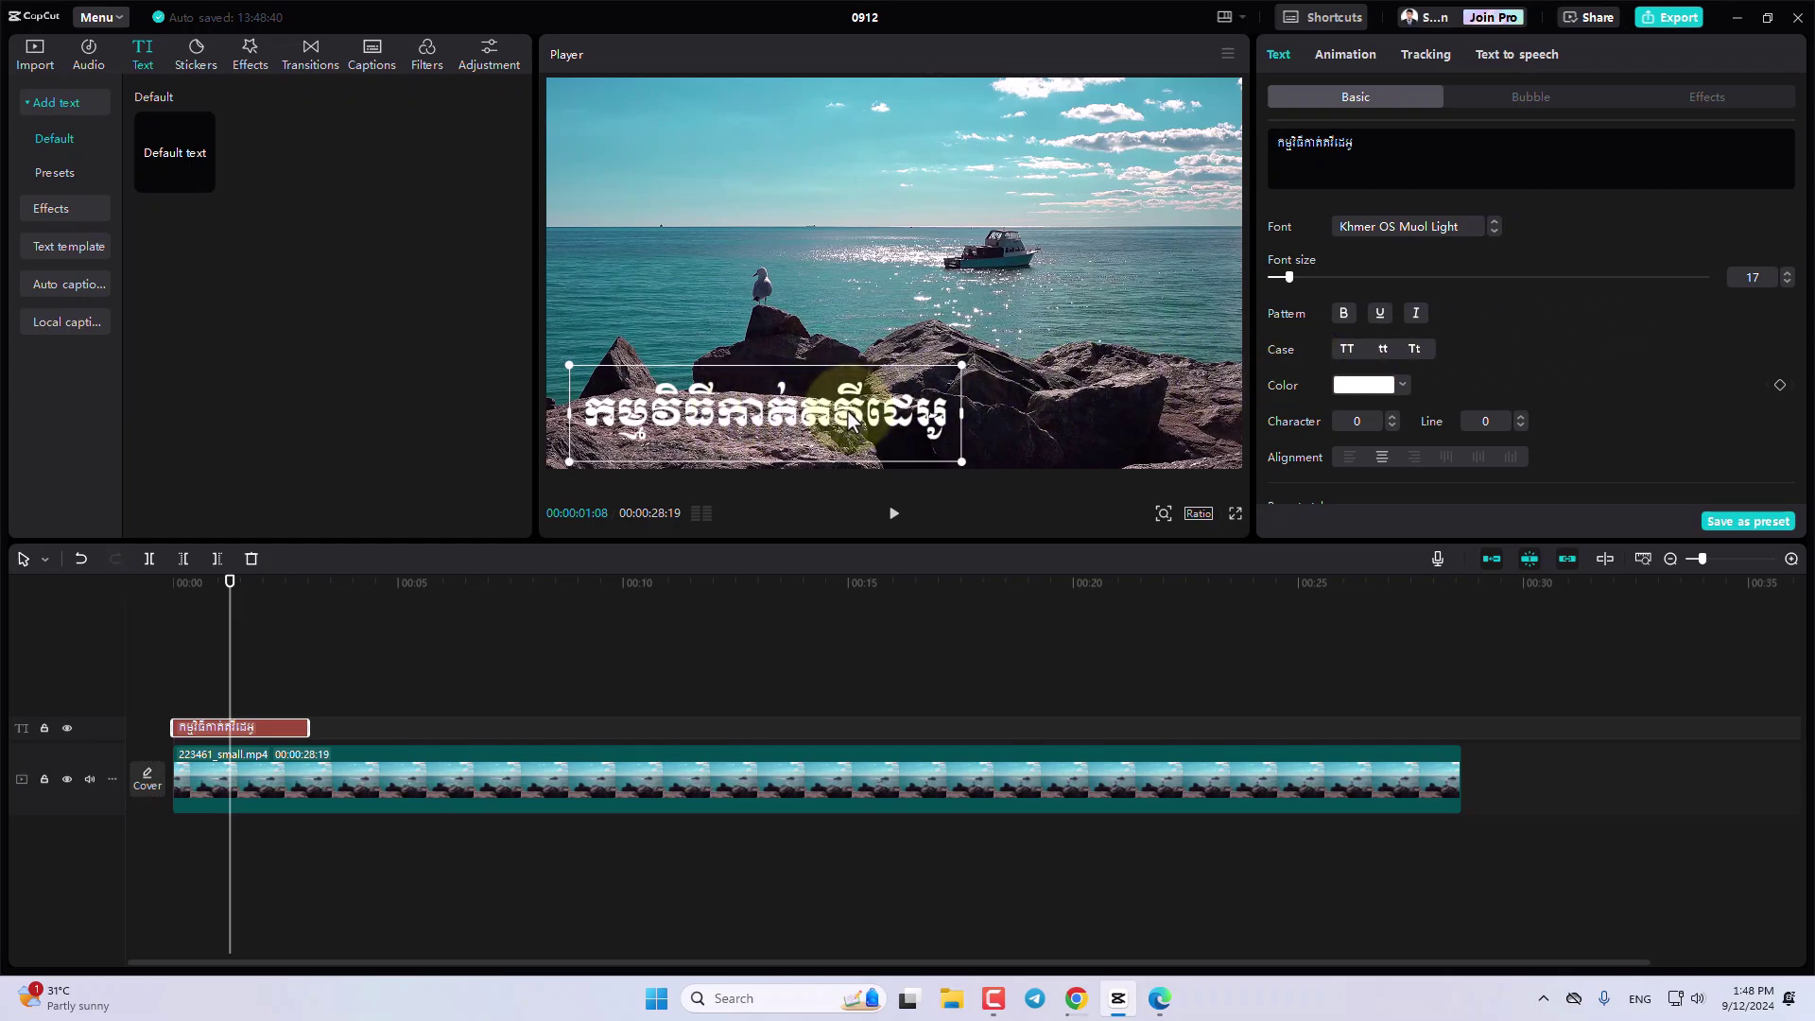
click(1346, 313)
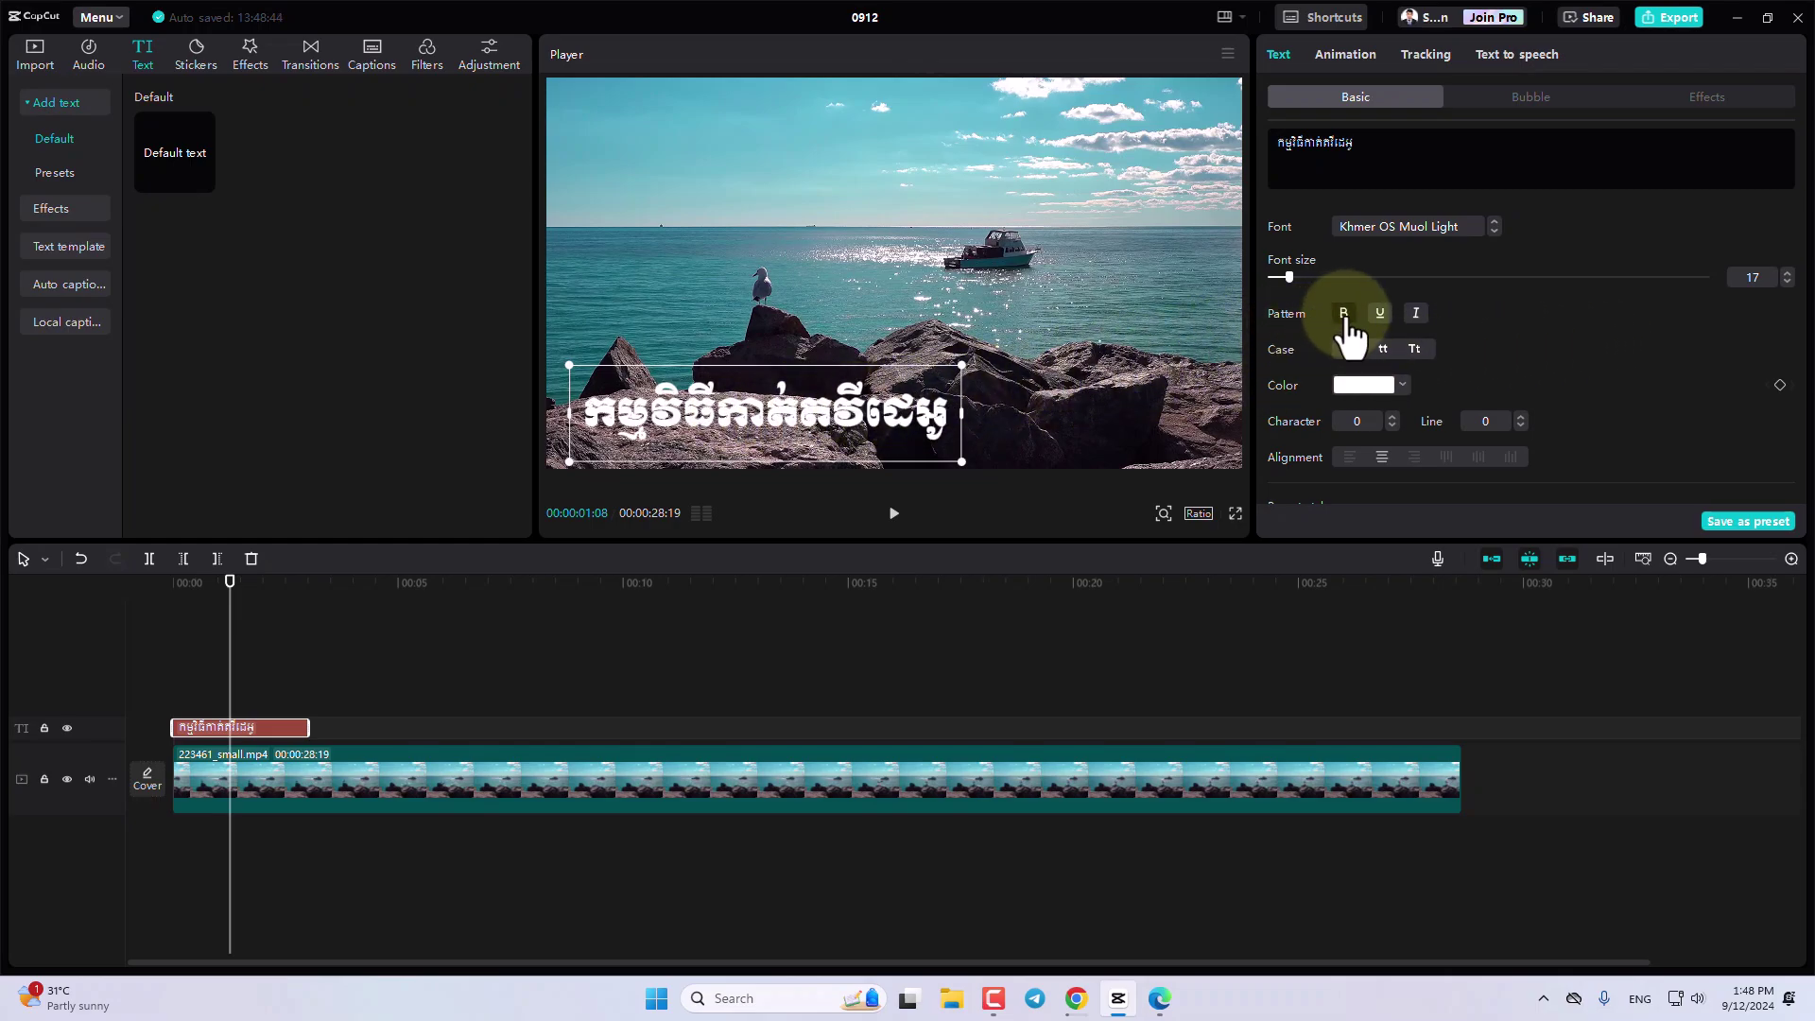
click(1346, 316)
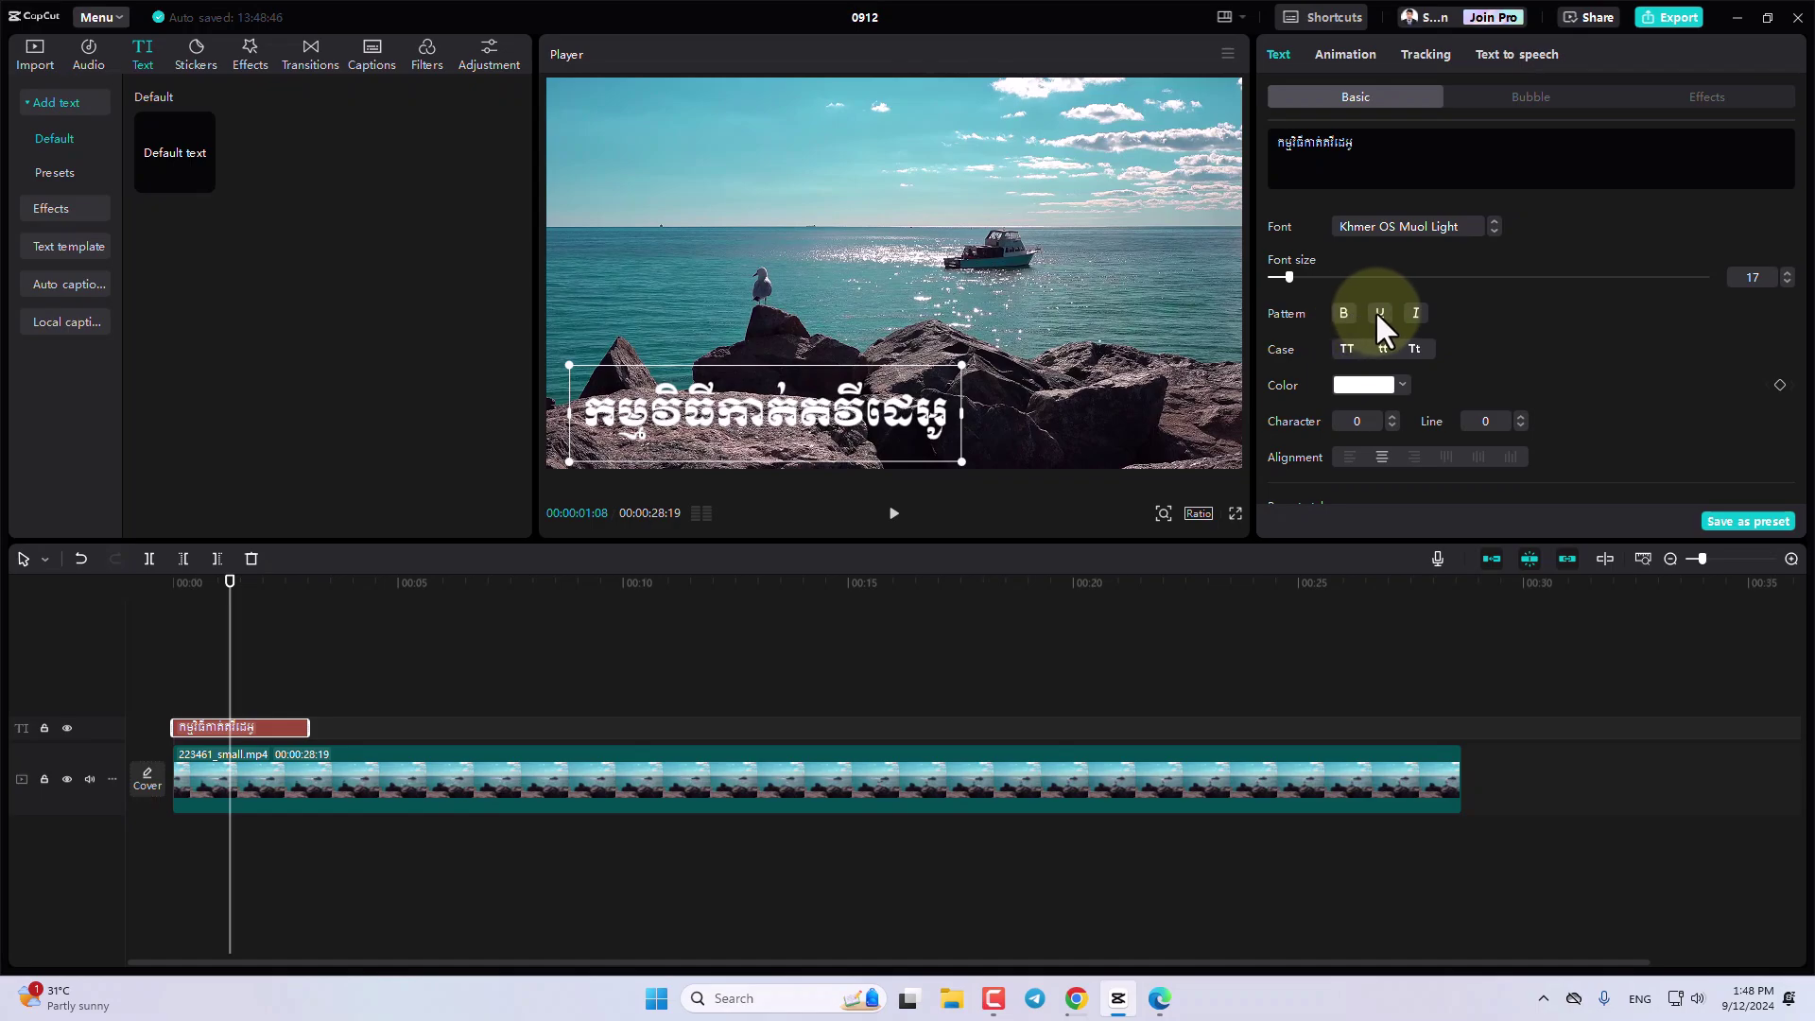
click(1380, 316)
click(1378, 313)
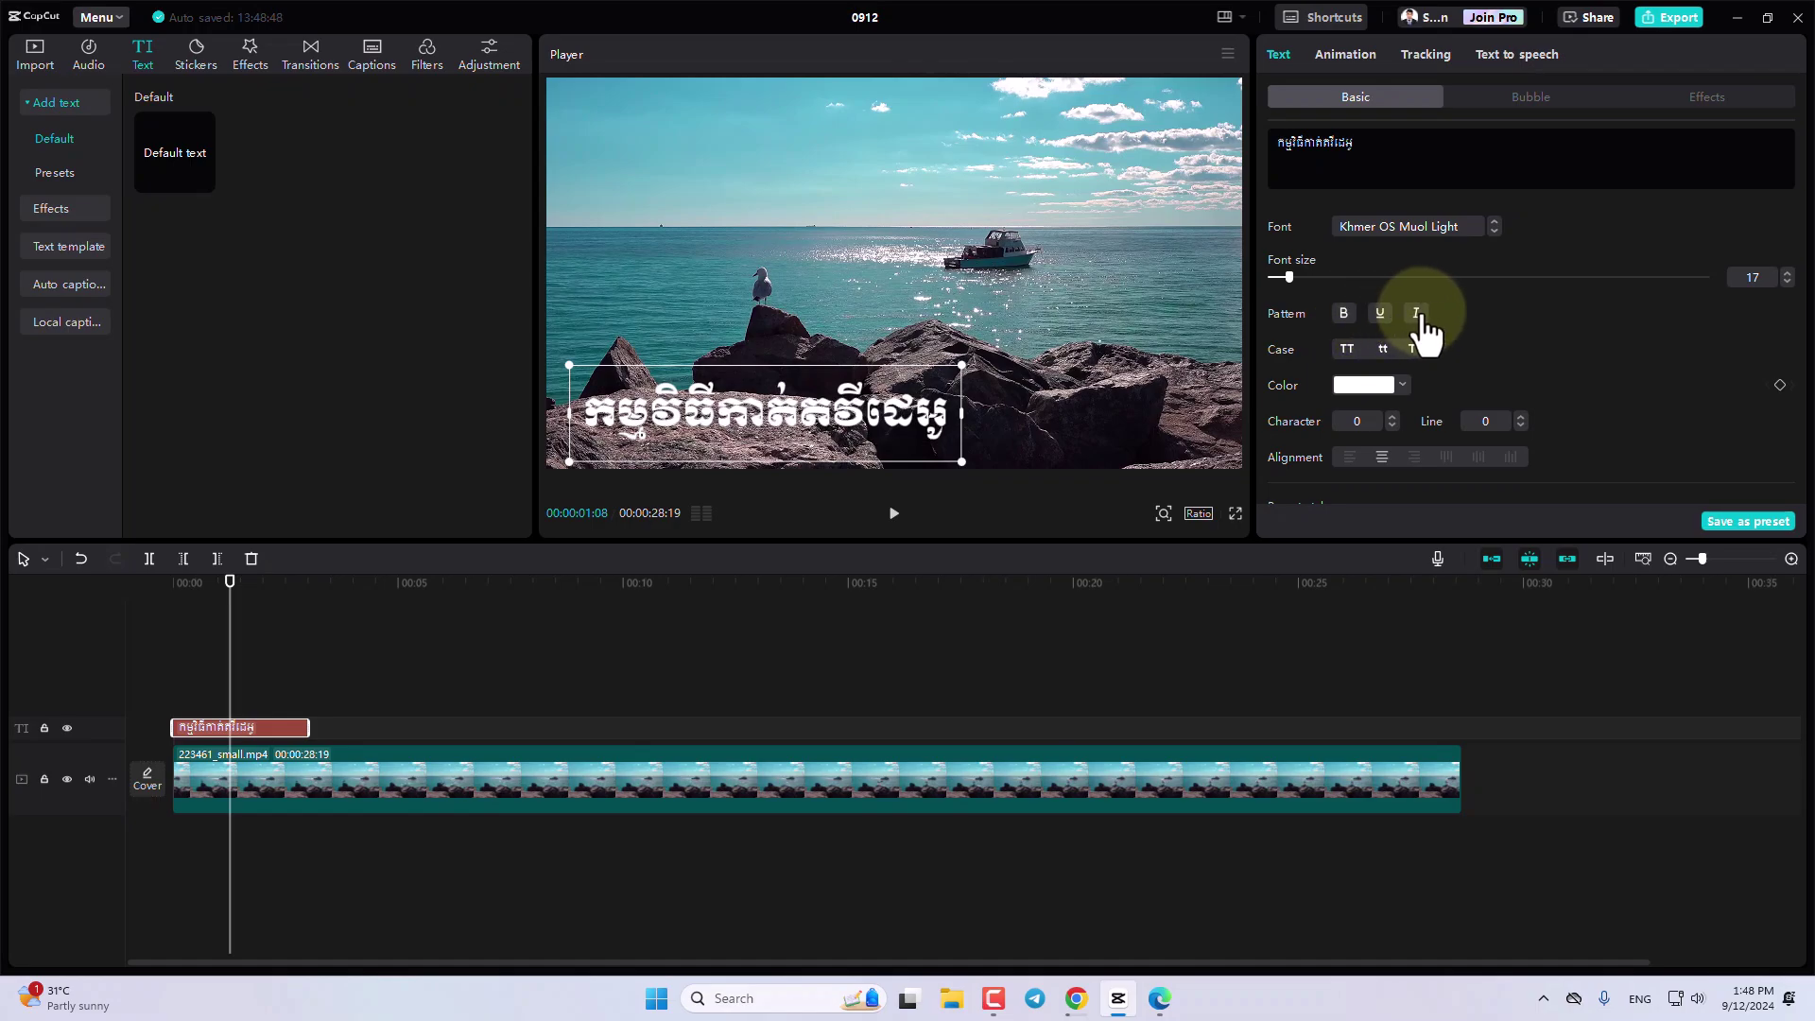
click(1416, 315)
click(1378, 315)
click(1345, 315)
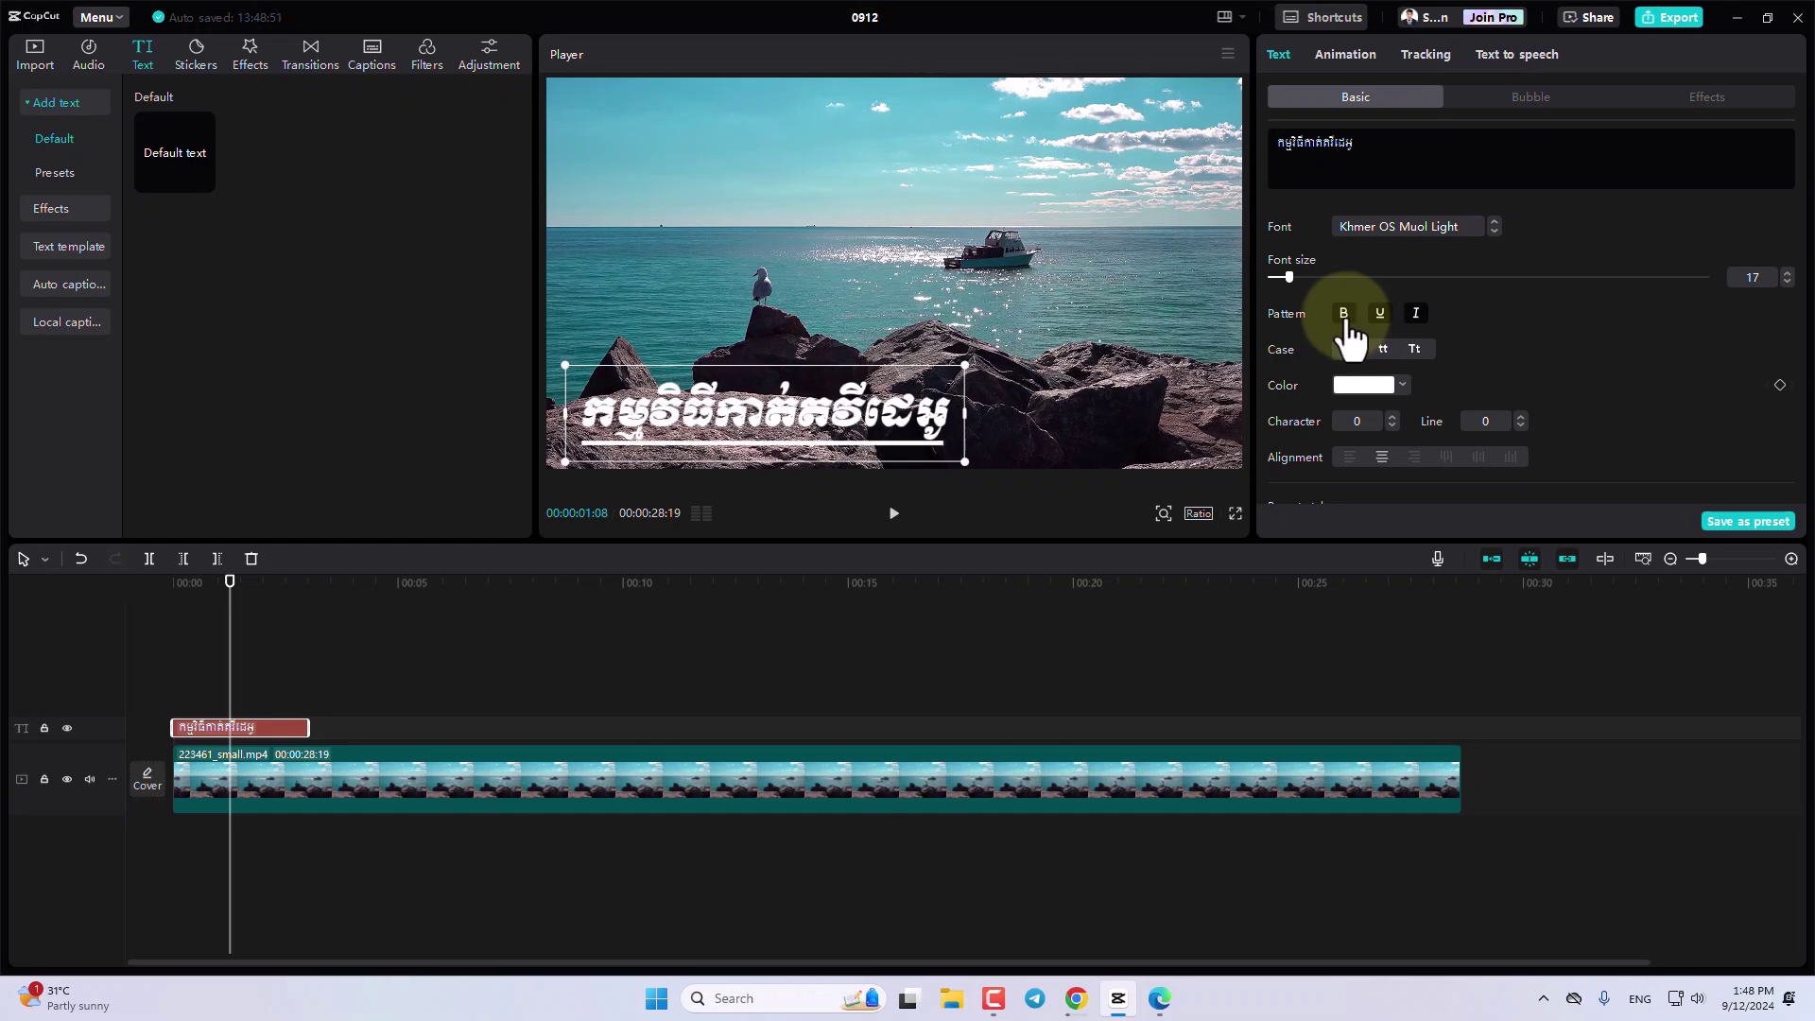
click(1376, 313)
click(1415, 313)
click(1373, 313)
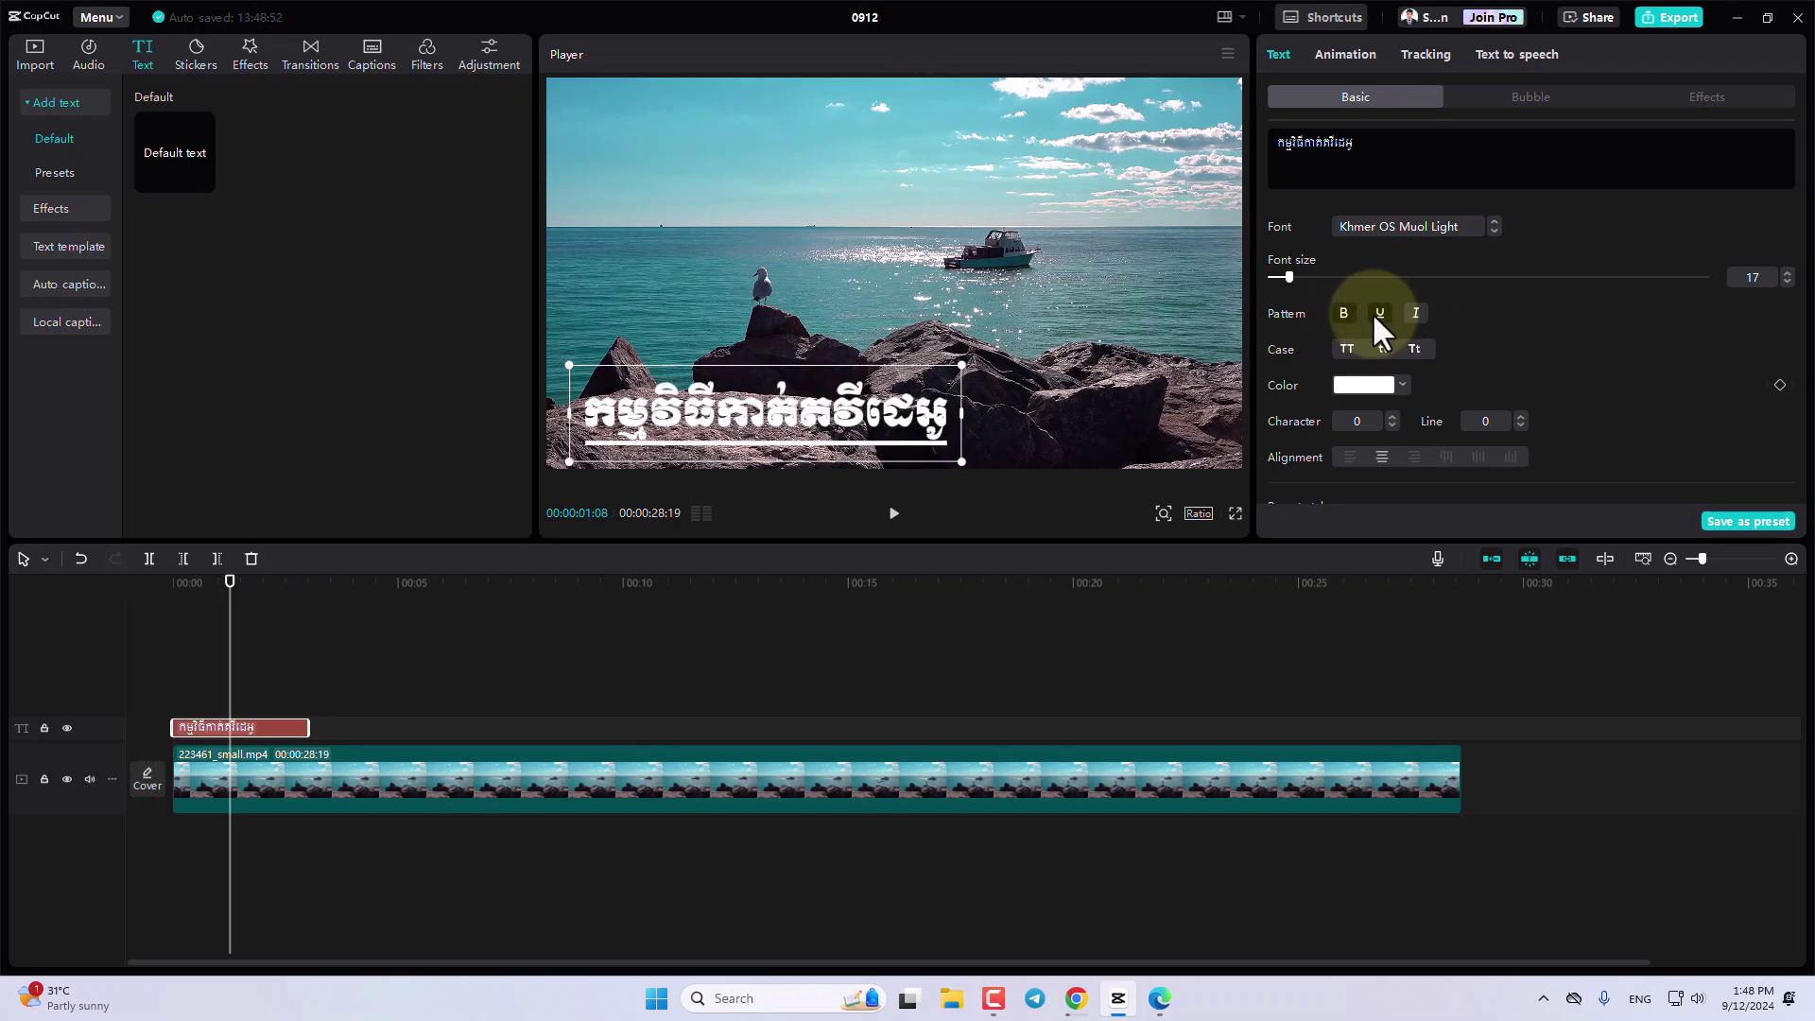
click(1377, 313)
click(1344, 315)
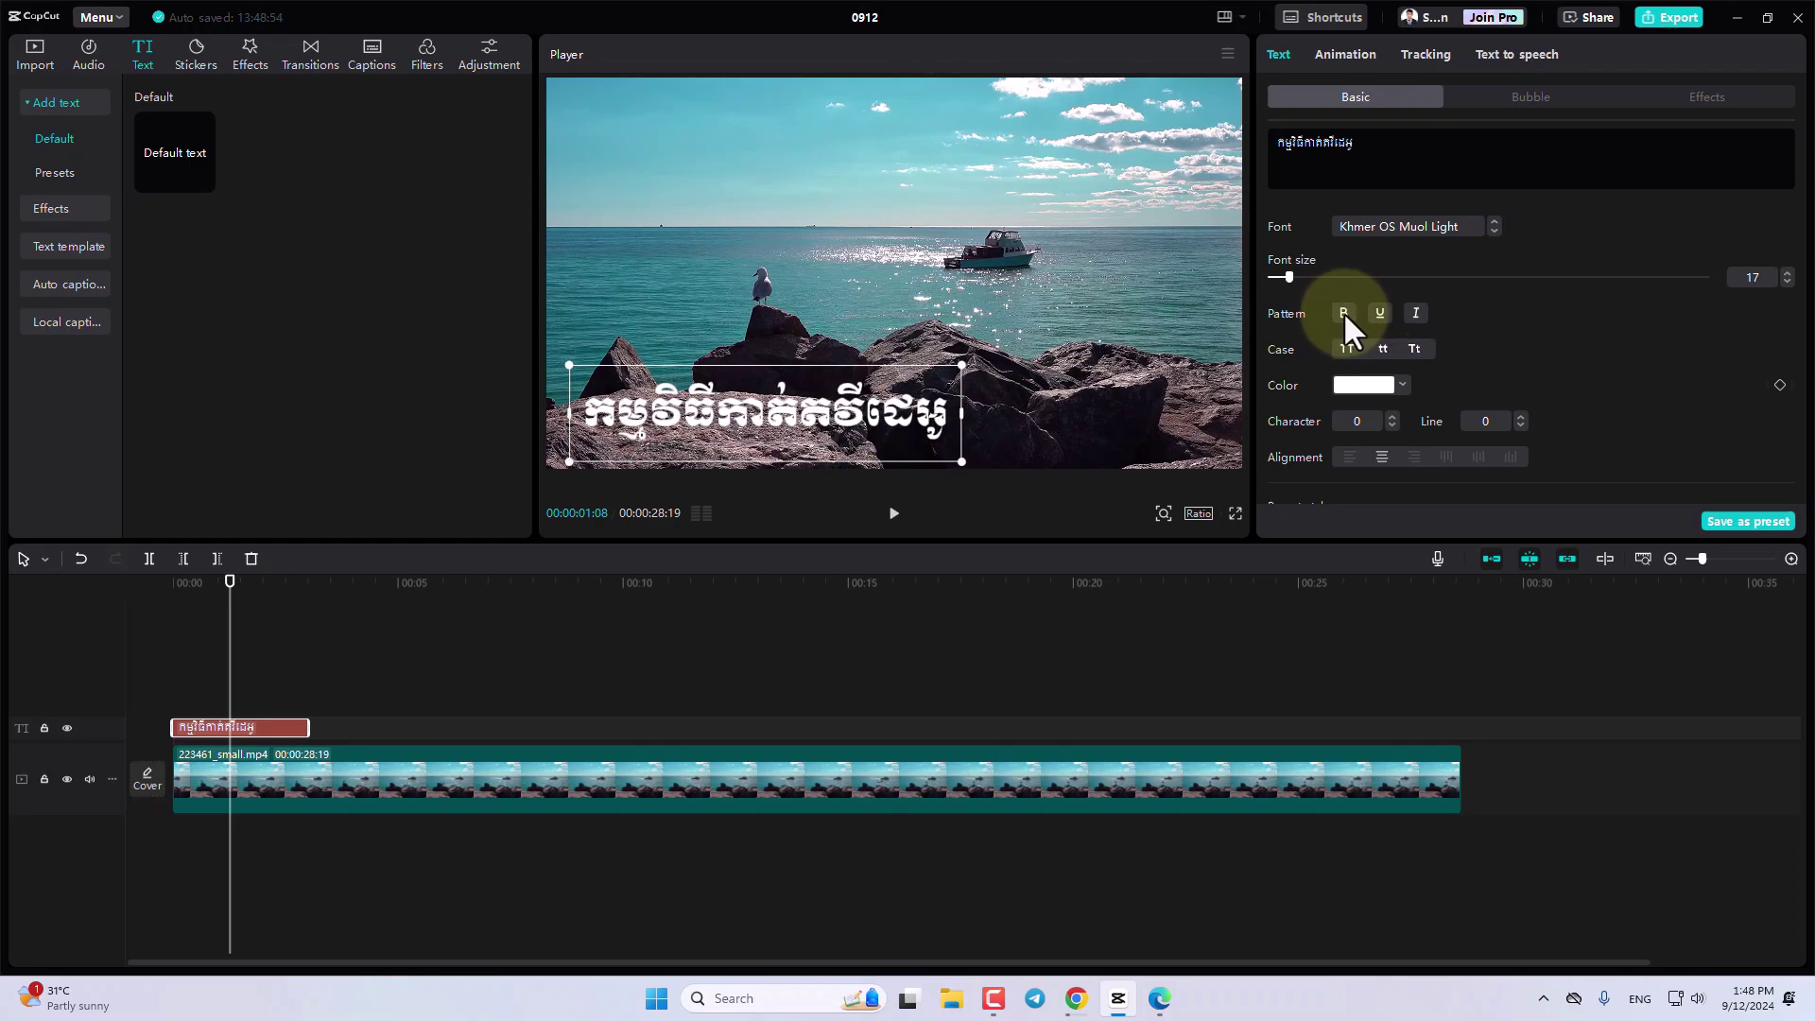
click(1344, 314)
click(1343, 313)
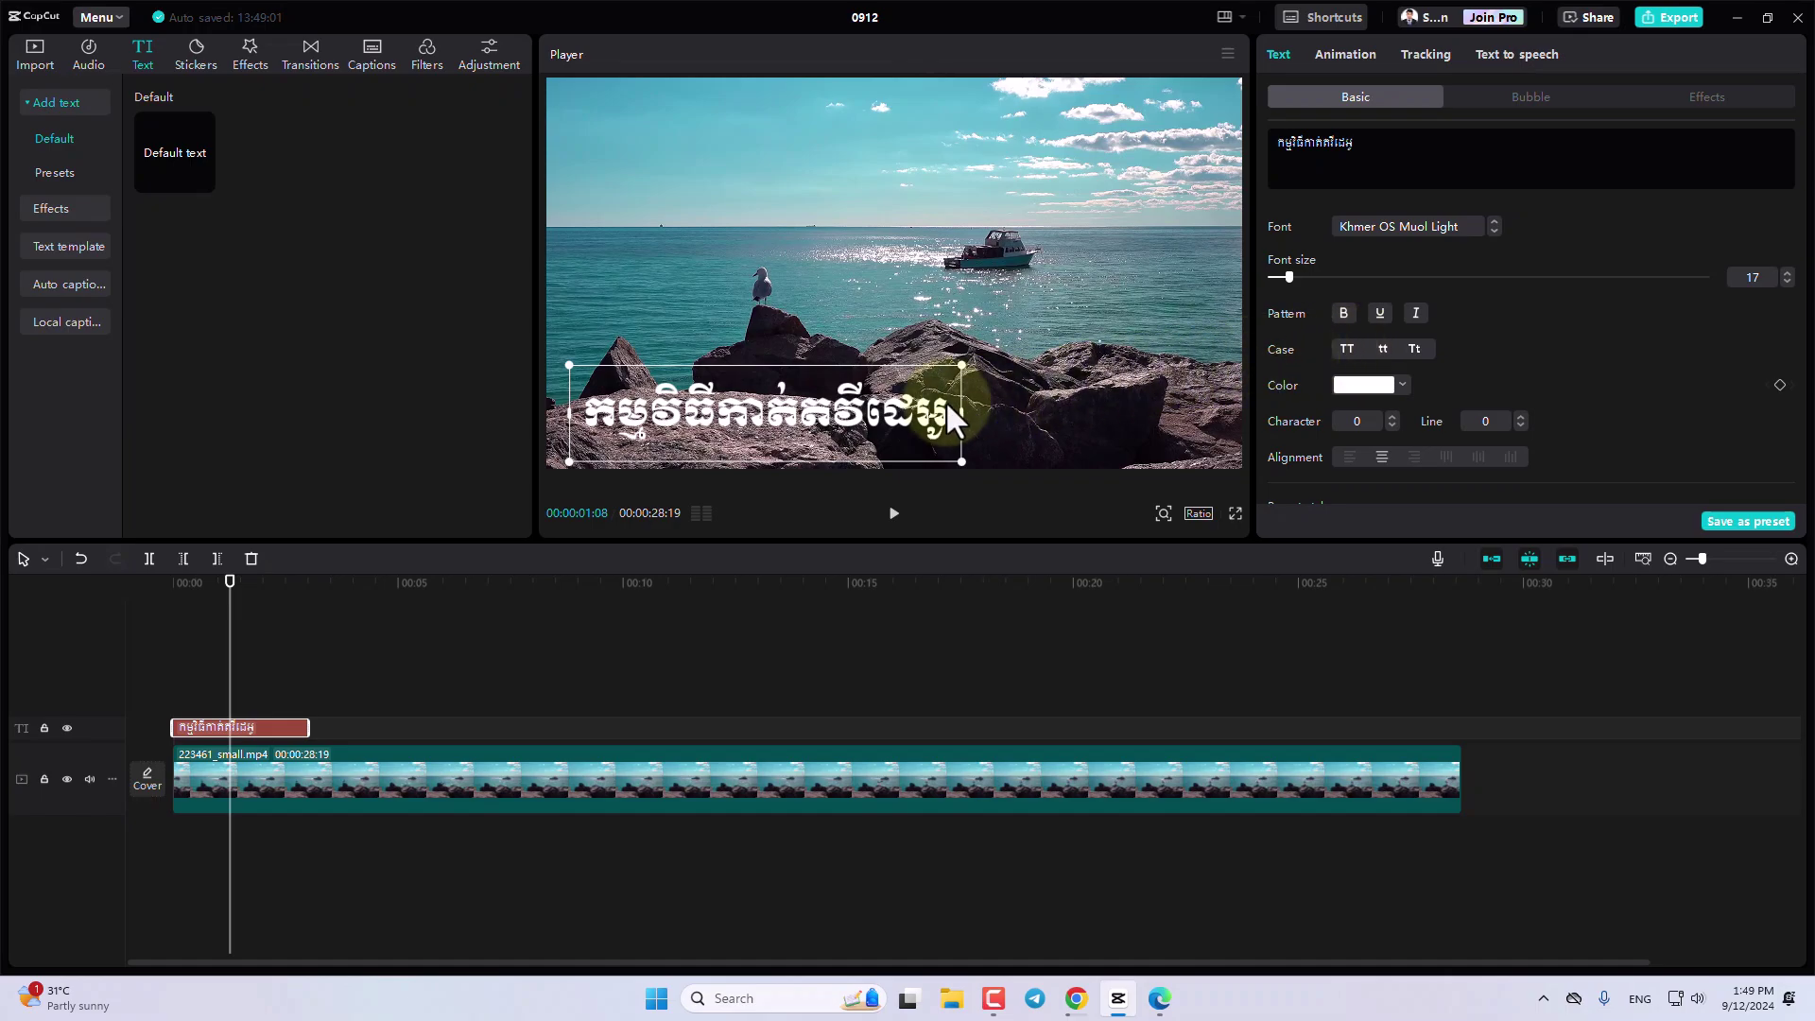
Try dark red, green and yellow-green hues for the title in the colour picker.
drag(830, 416, 825, 410)
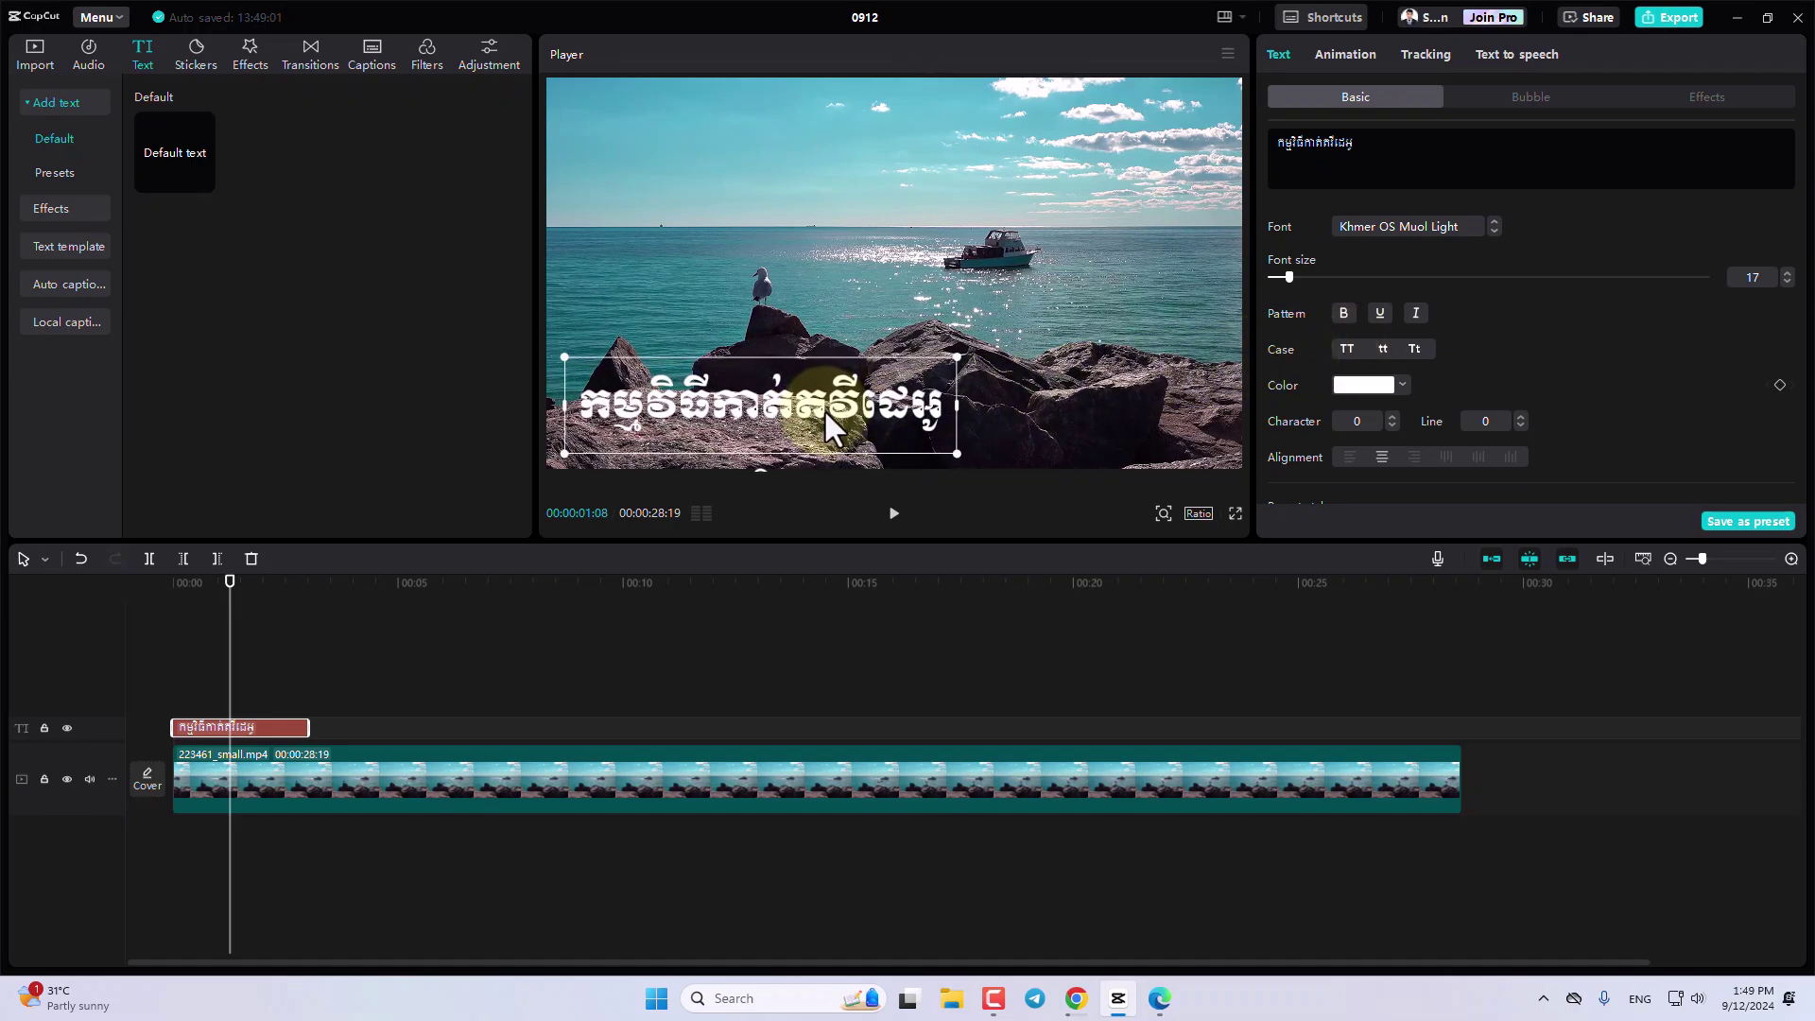
click(1402, 385)
mouse_move(1380, 463)
mouse_down()
mouse_move(1410, 467)
mouse_move(1426, 422)
mouse_up()
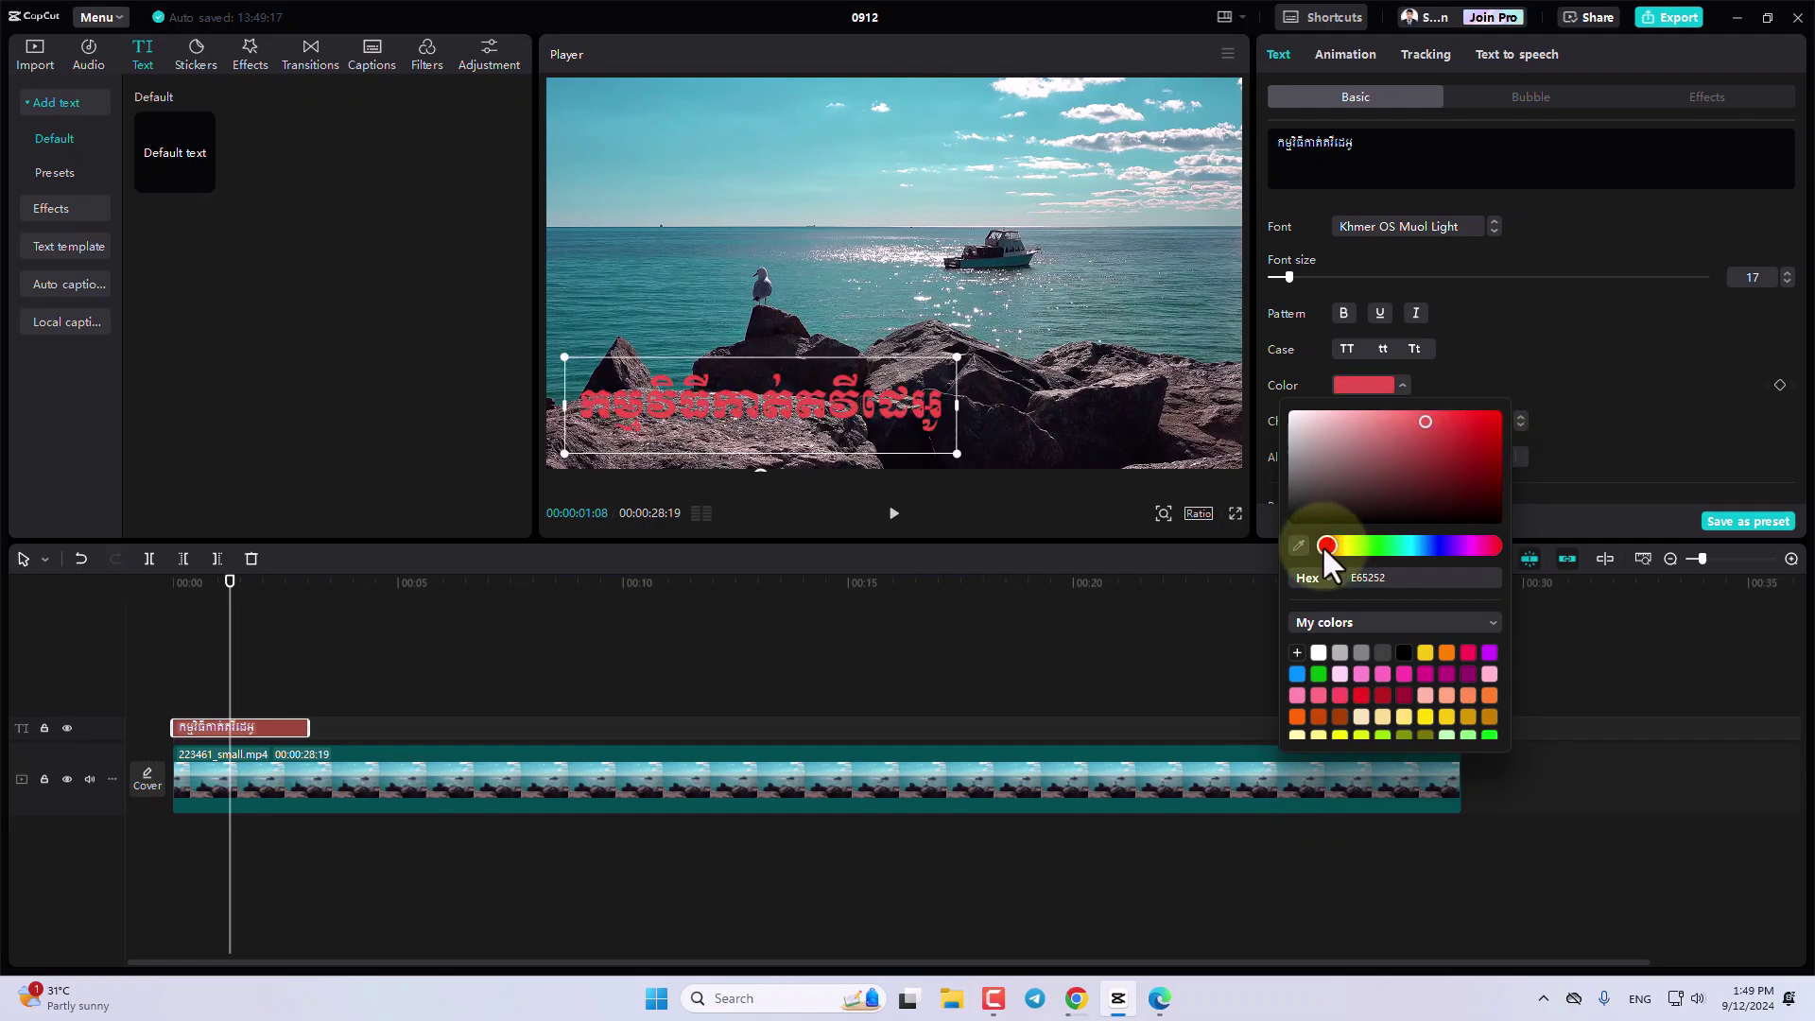
drag(1323, 549, 1377, 546)
click(1430, 439)
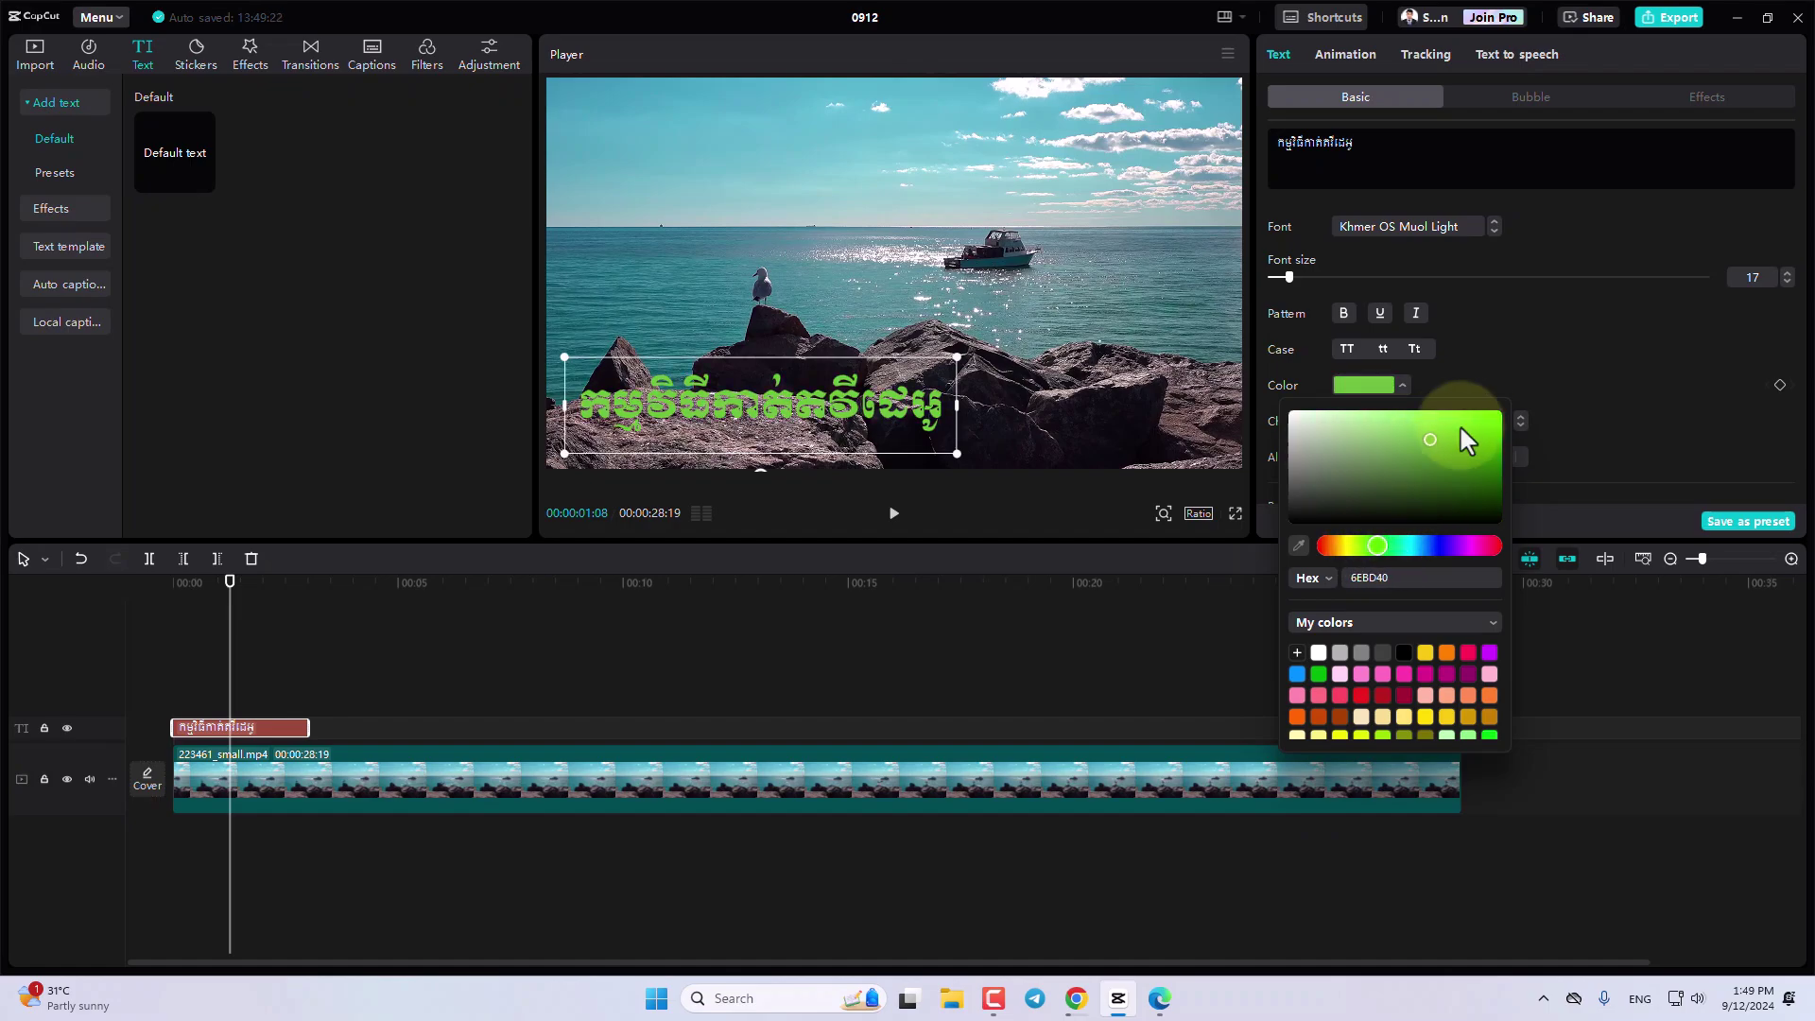
drag(1461, 429, 1457, 411)
drag(1368, 546, 1370, 542)
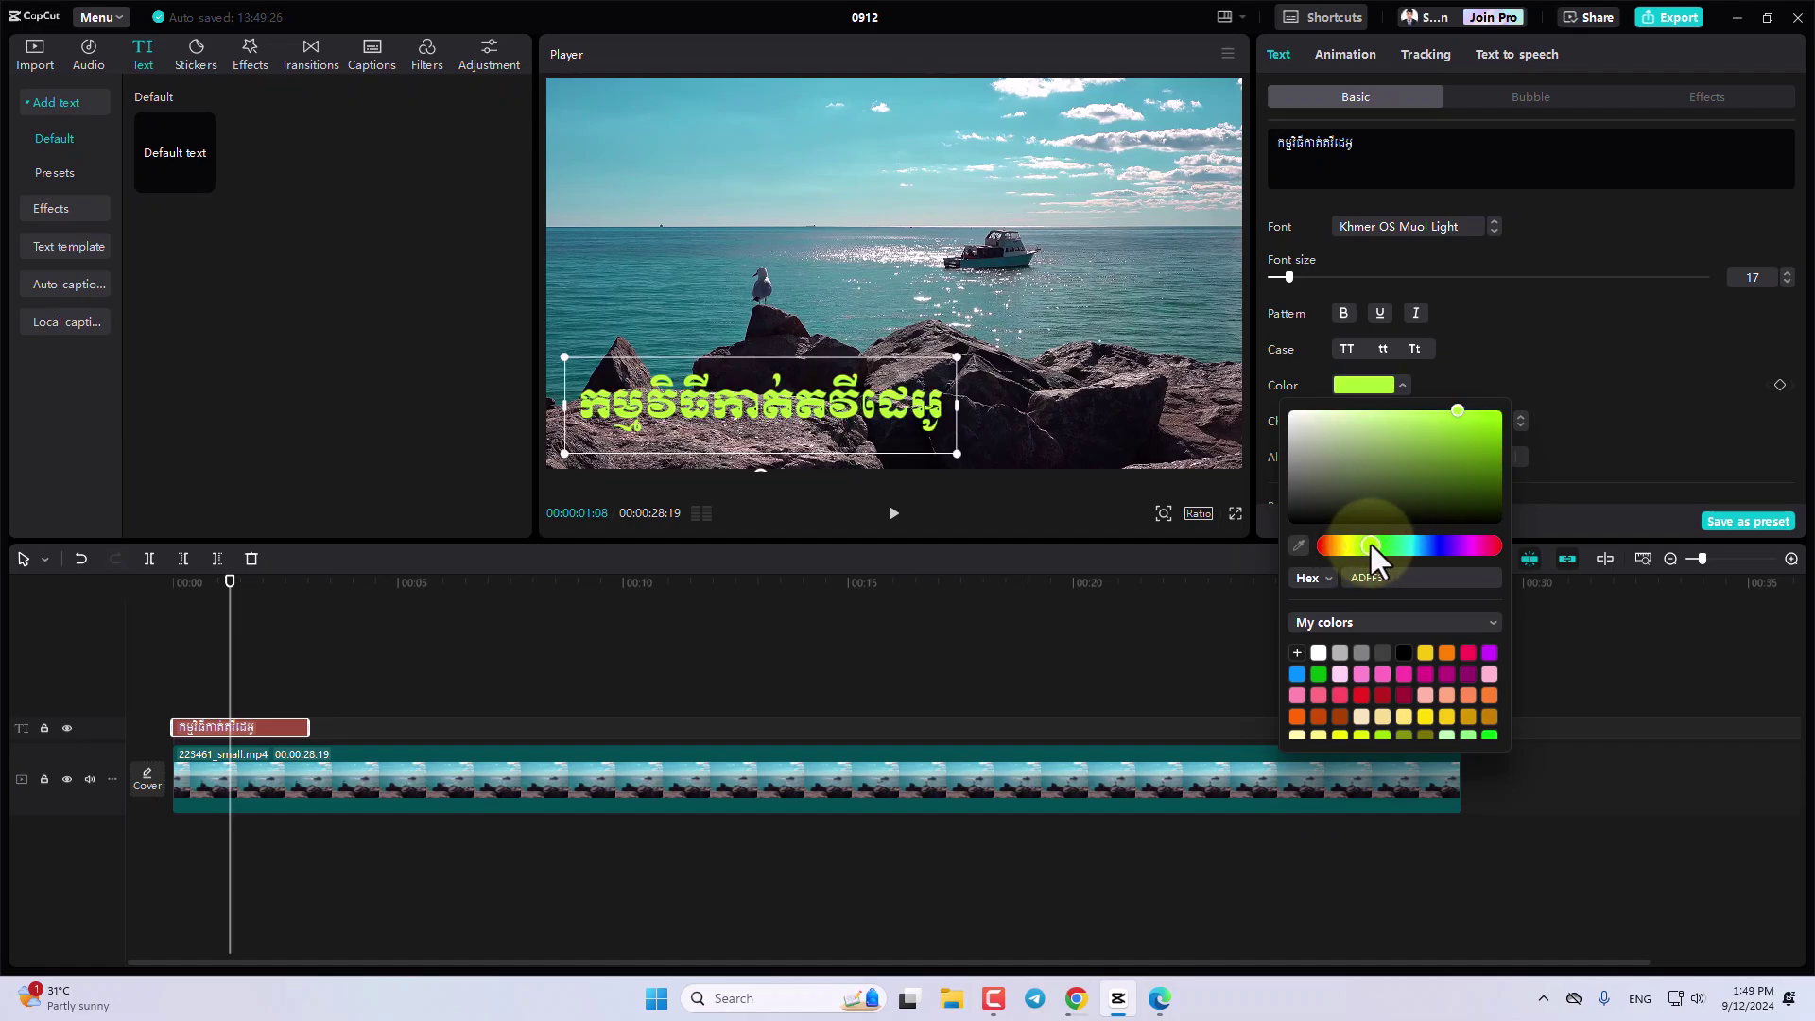
scroll(1404, 709, down, 2)
scroll(1405, 709, up, 2)
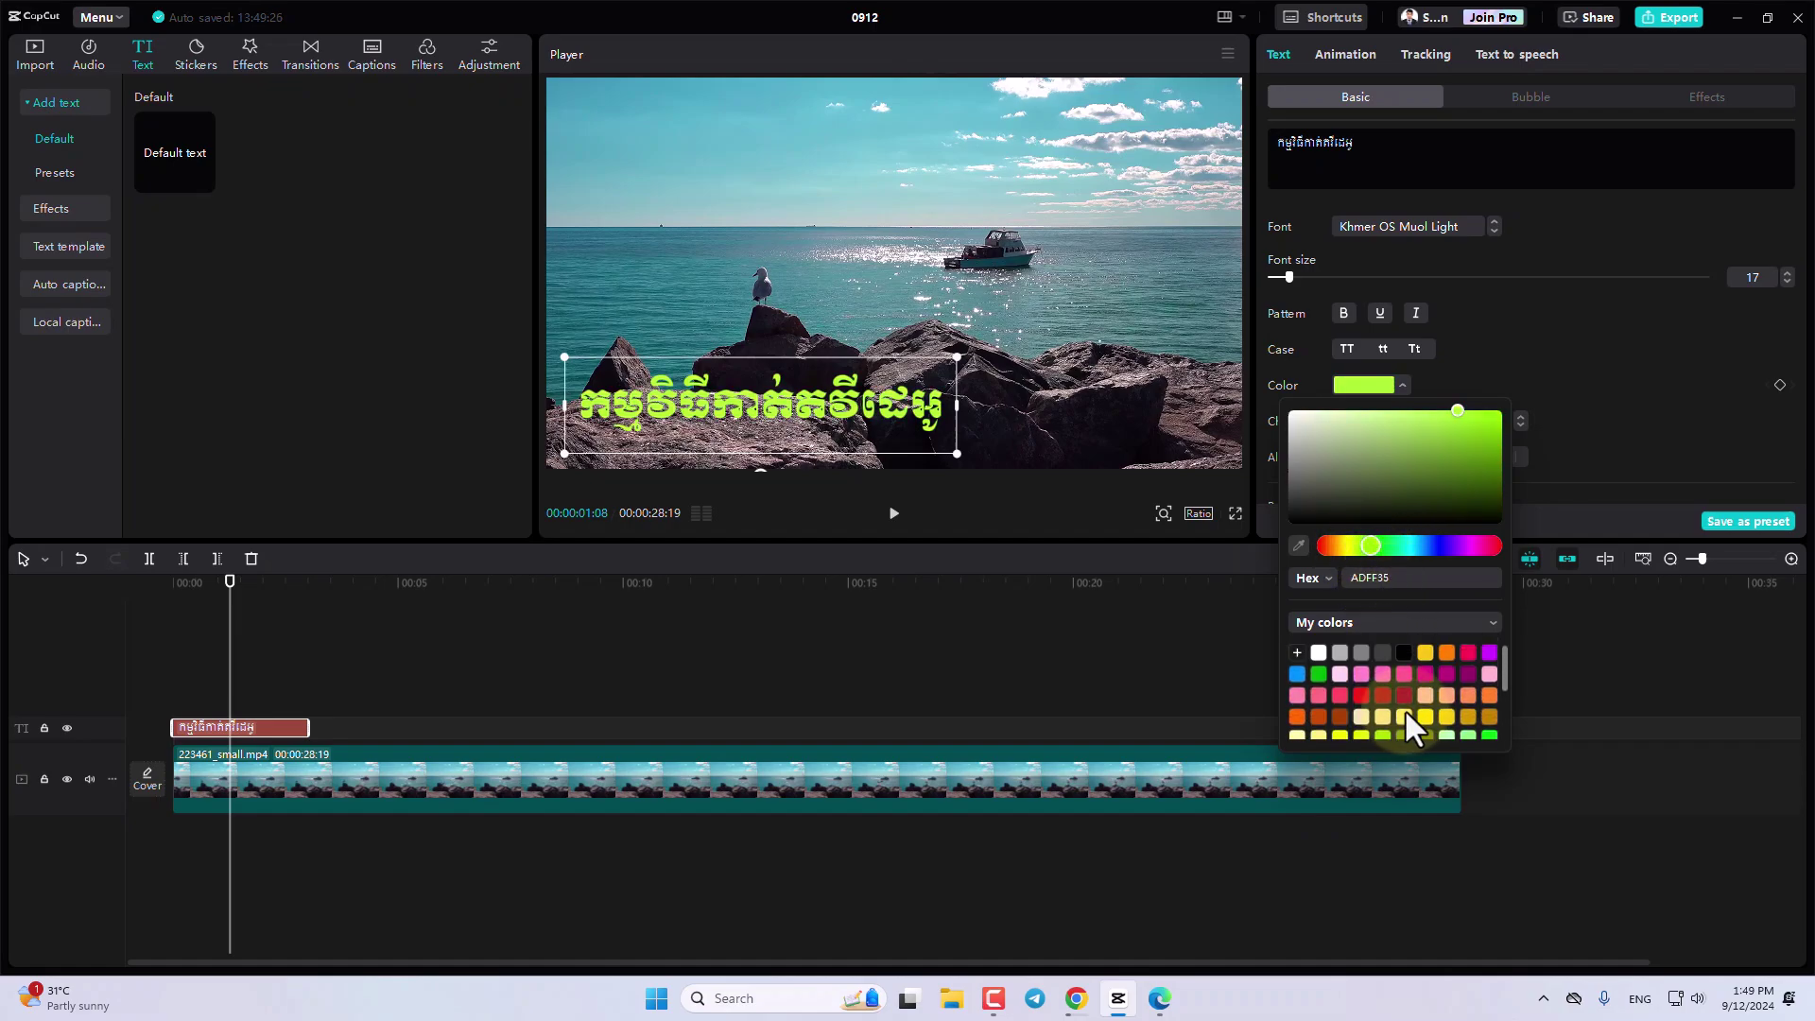
Try several My colors swatches and settle on red-pink FF0855 for the title.
click(1426, 694)
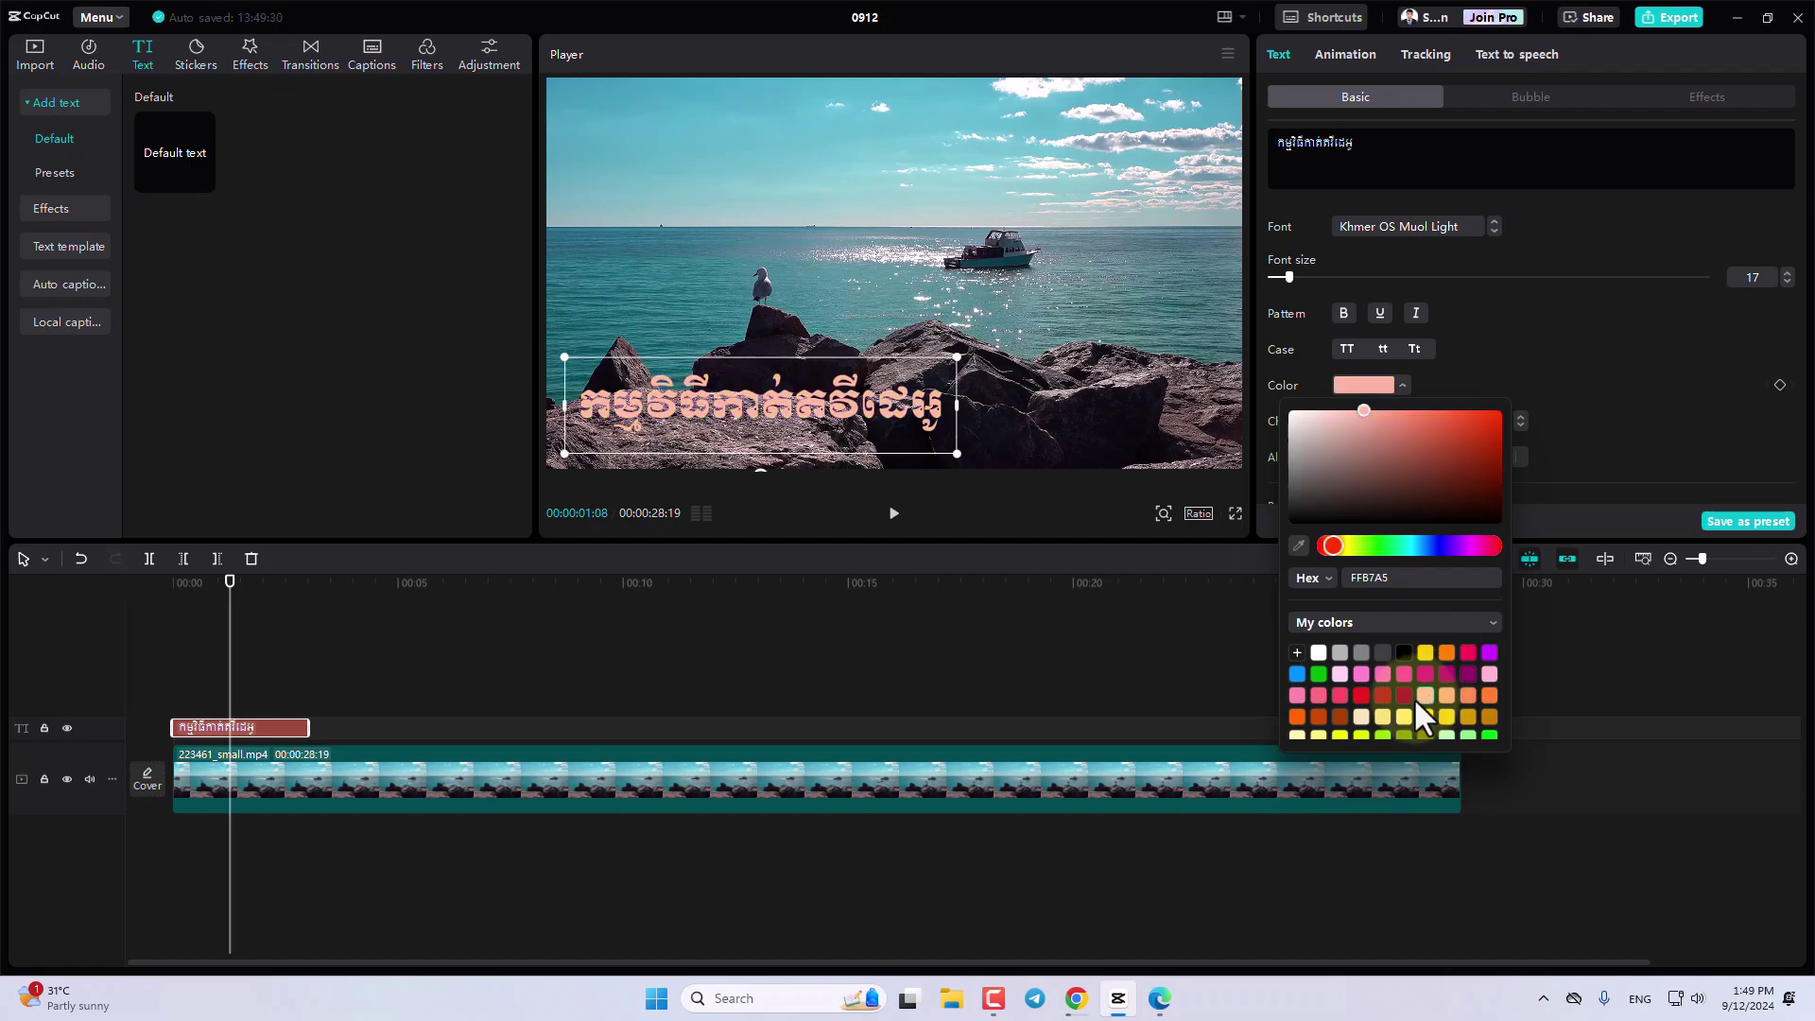
click(1385, 713)
click(1361, 673)
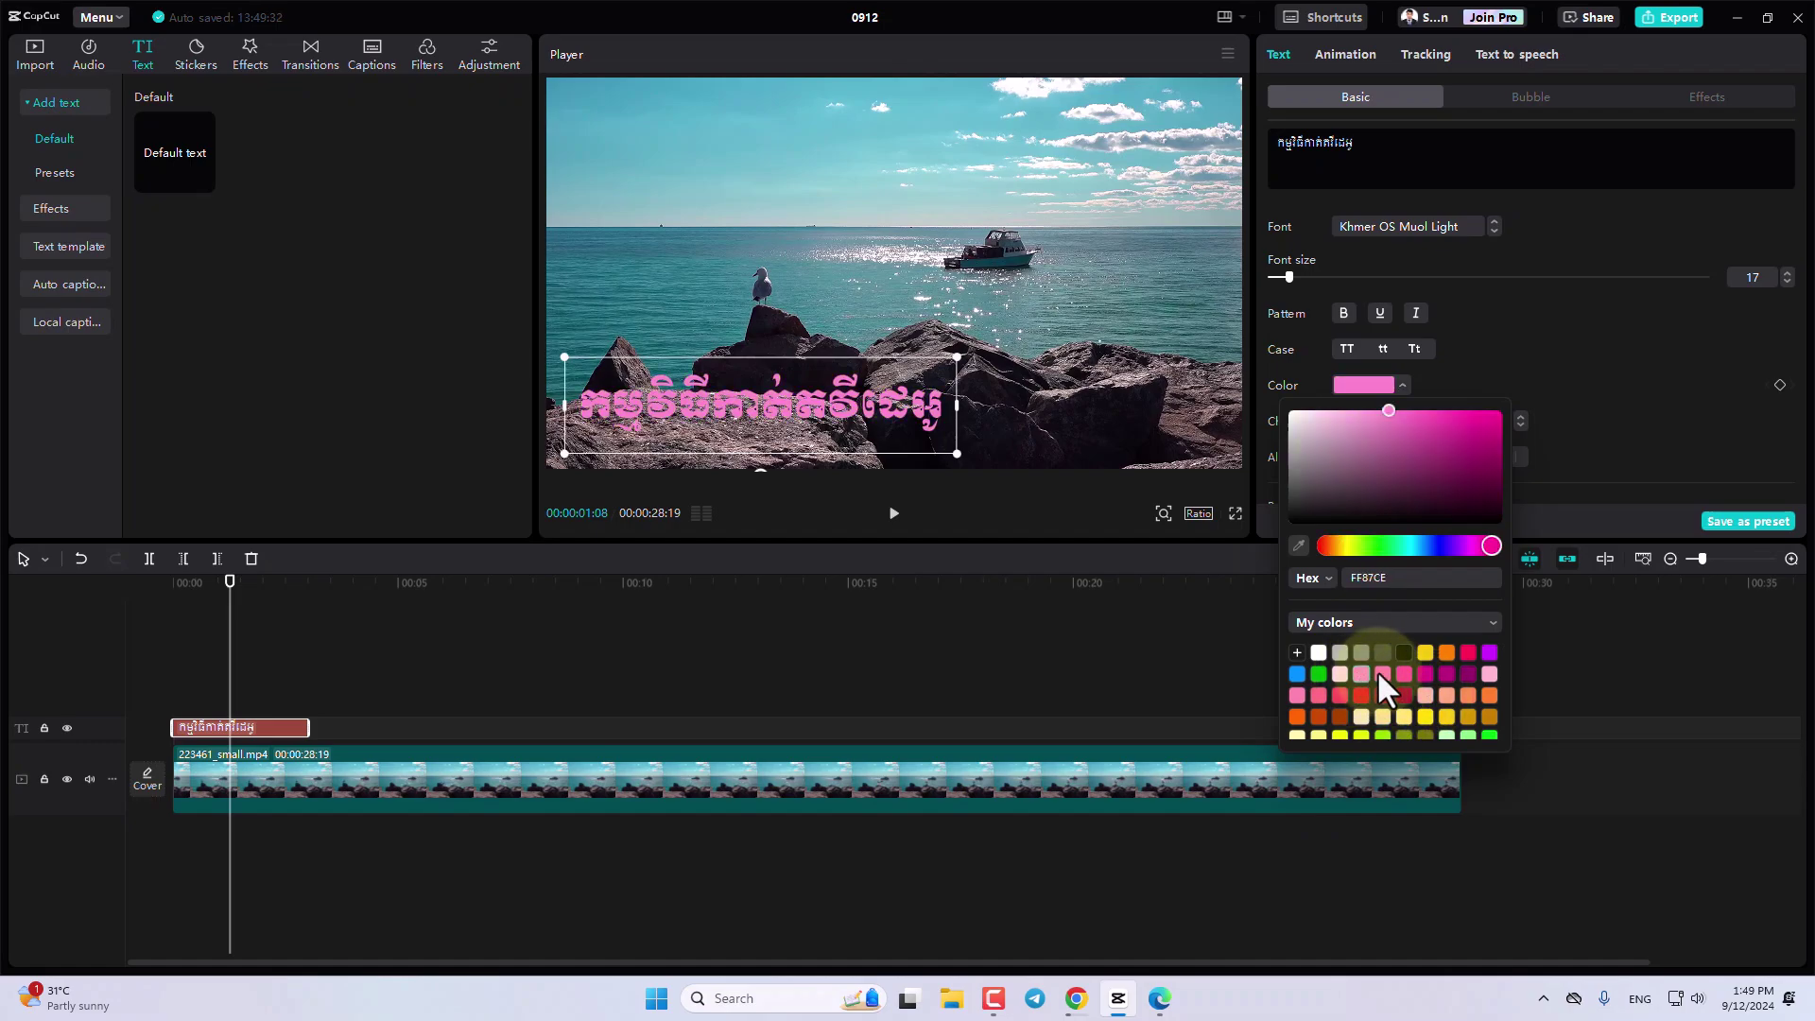
click(1402, 672)
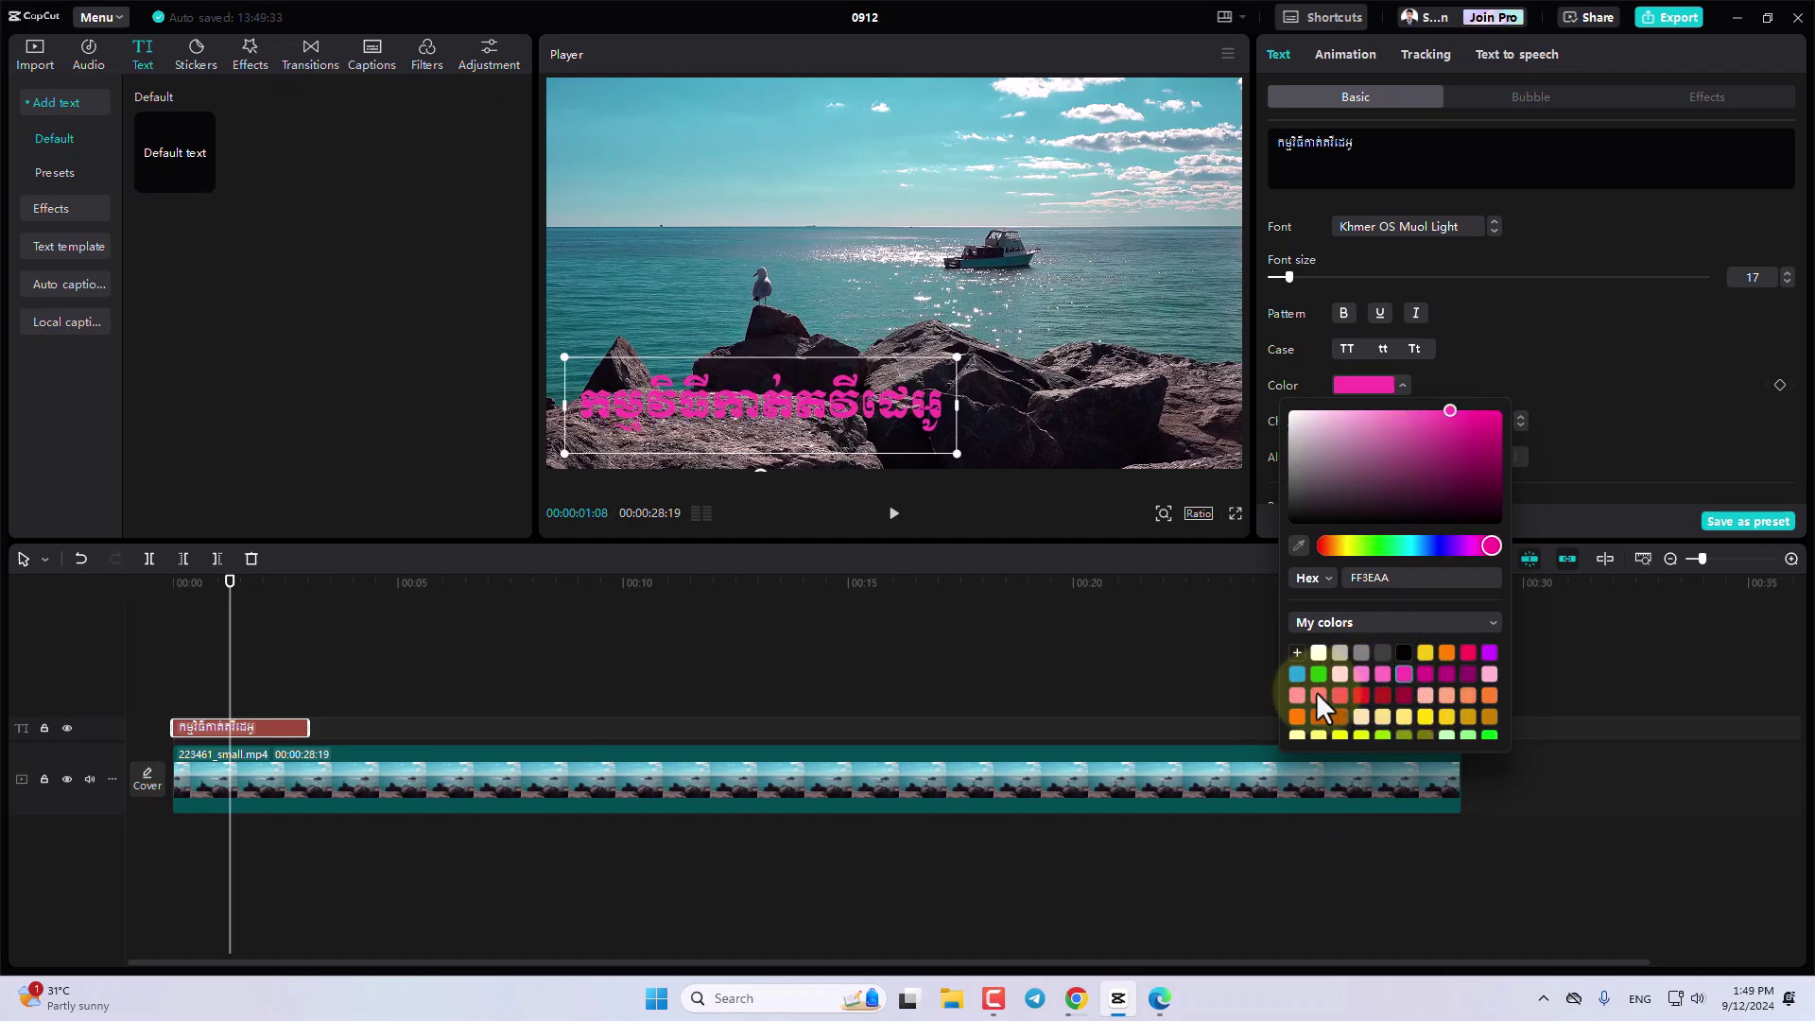
click(1319, 693)
click(1365, 672)
click(1386, 672)
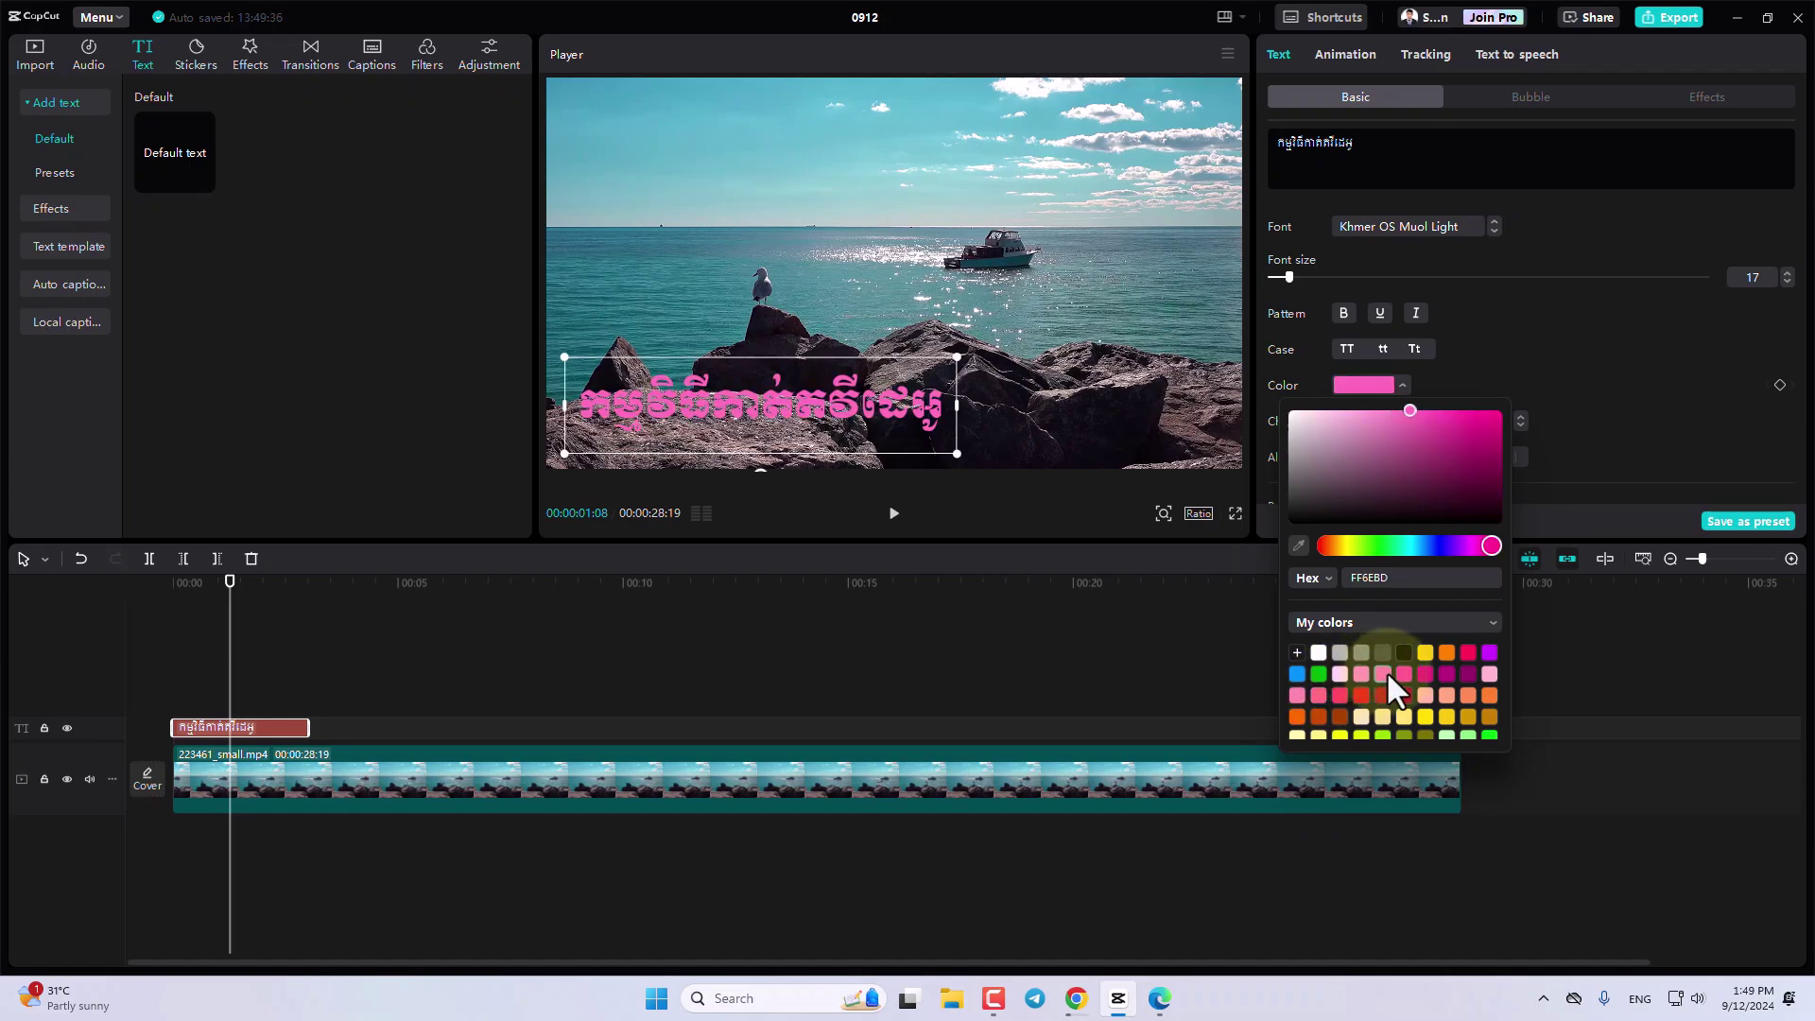
click(1466, 655)
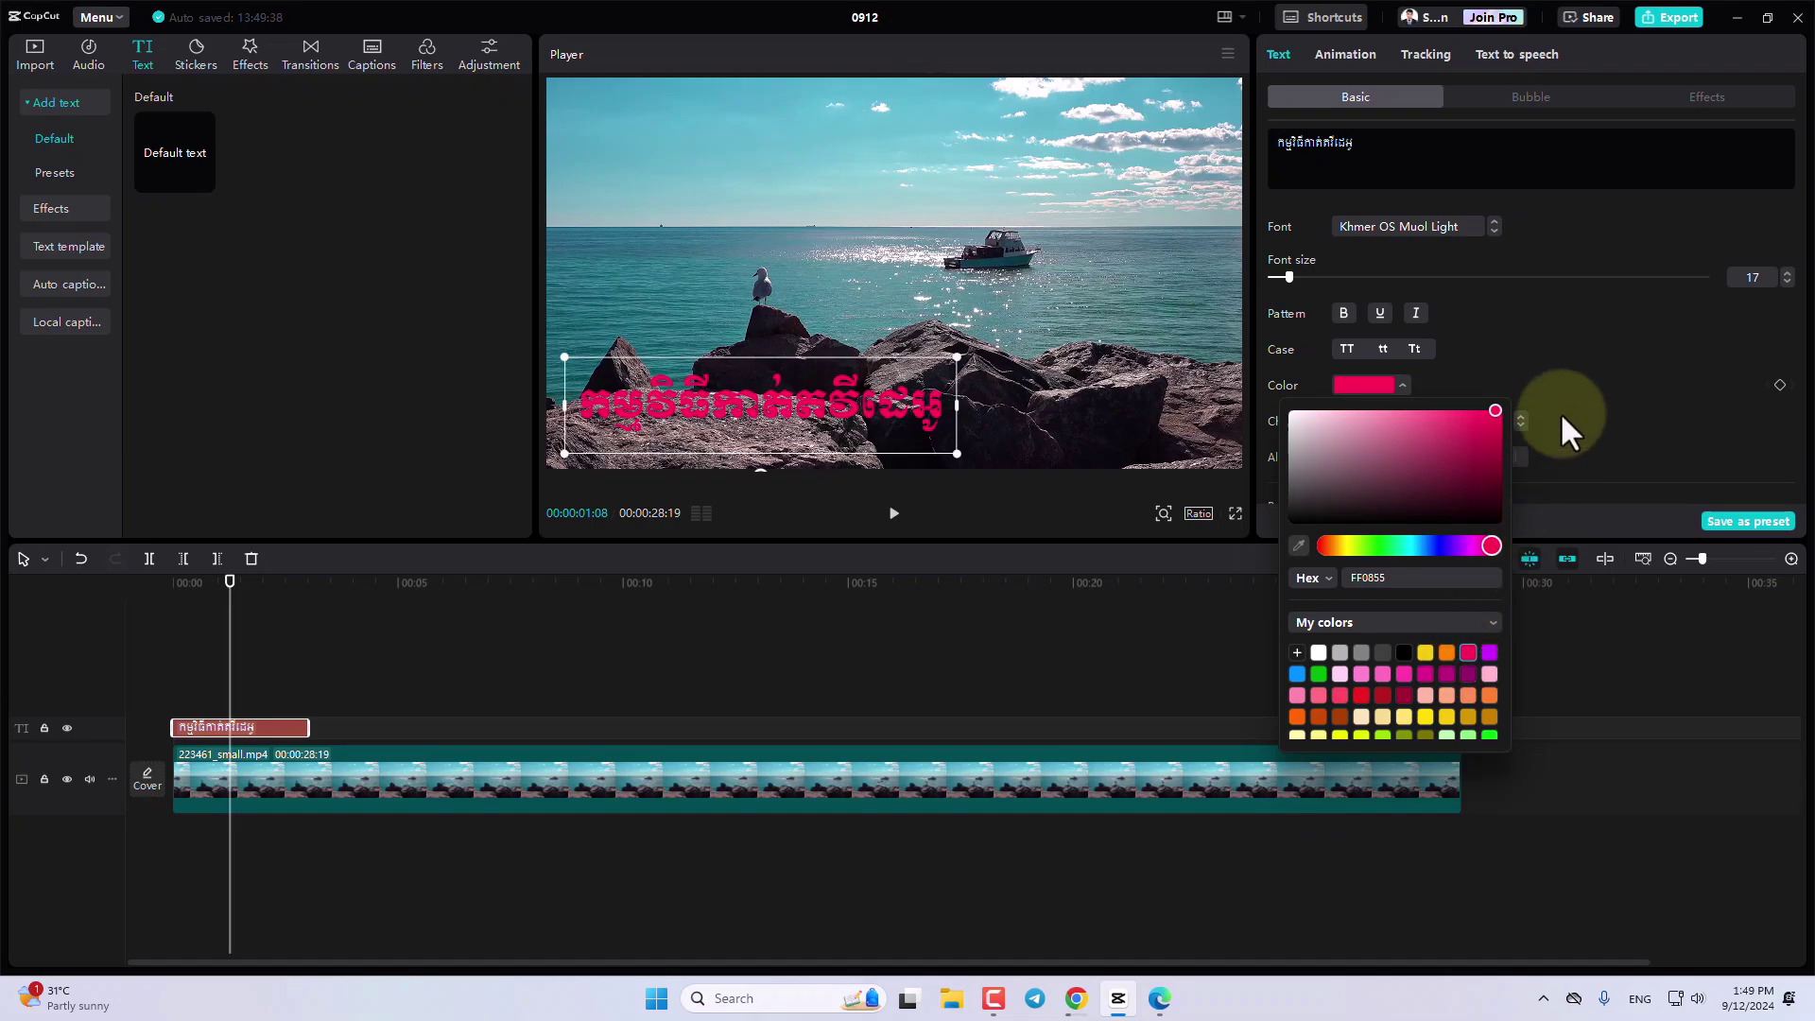
click(1559, 378)
Paste the Khmer caption again on a new second line and move the title up over the sea.
scroll(1561, 345, down, 2)
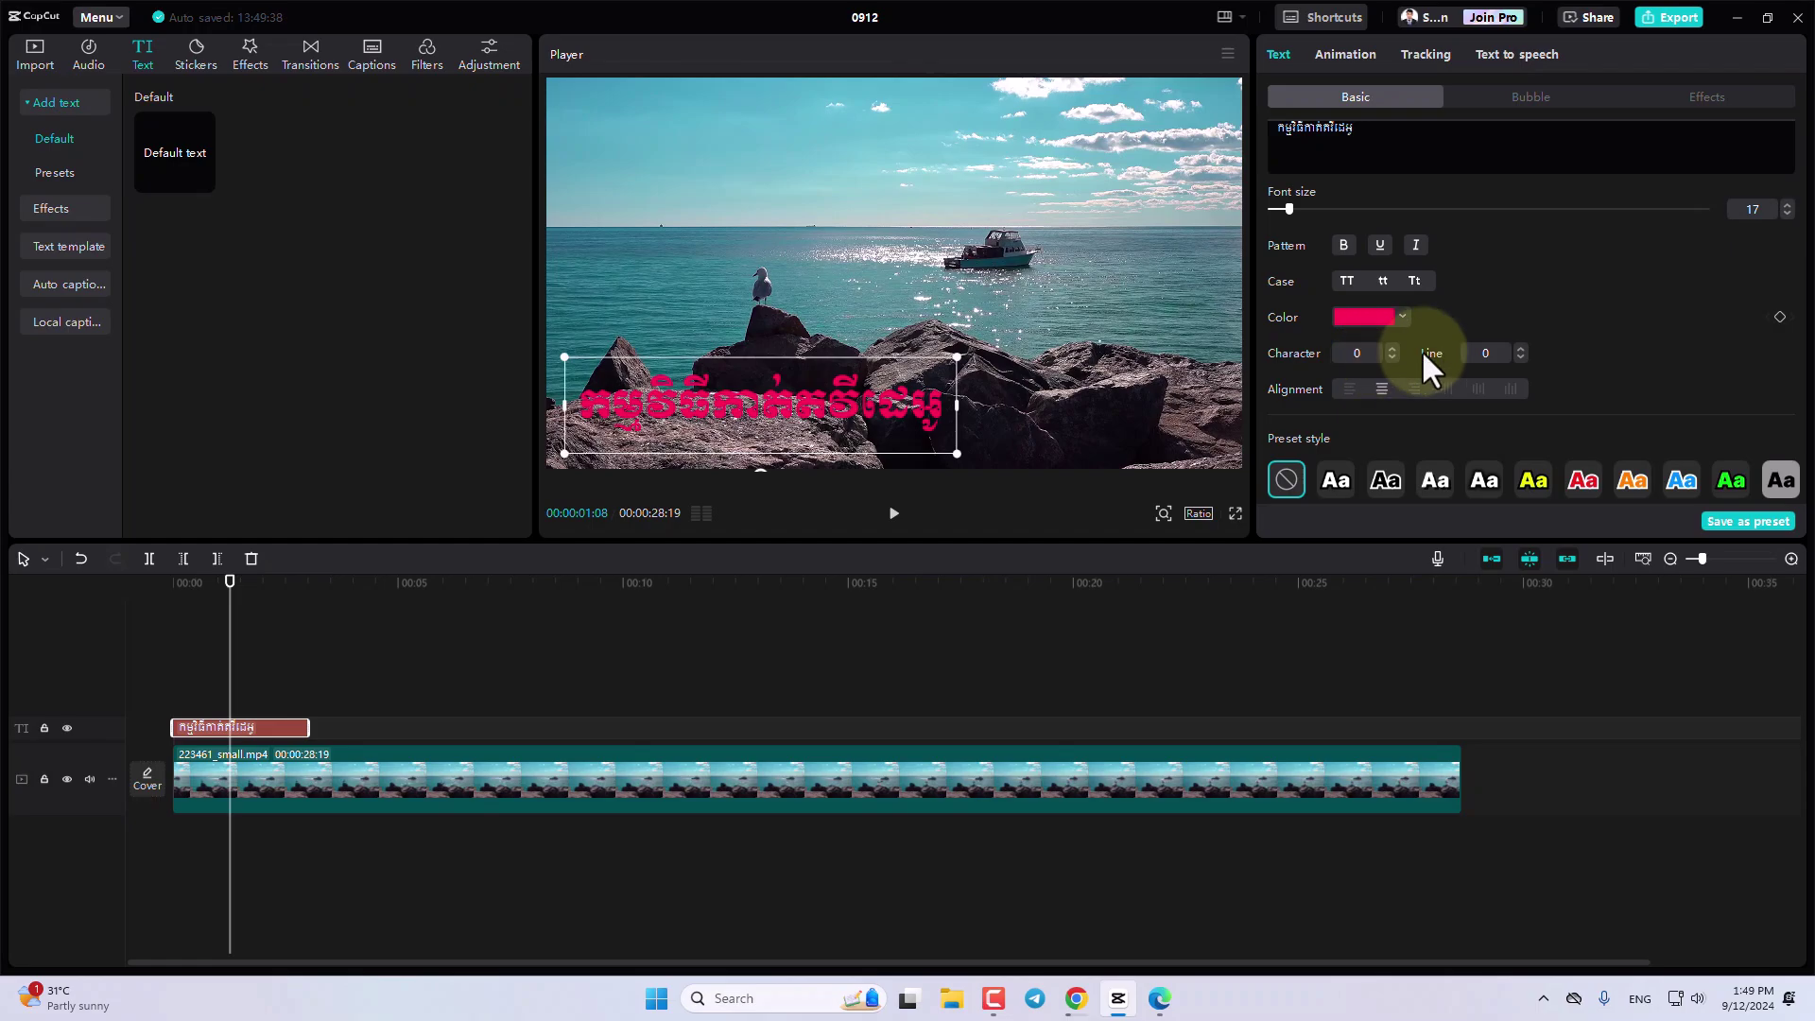
scroll(1522, 357, up, 2)
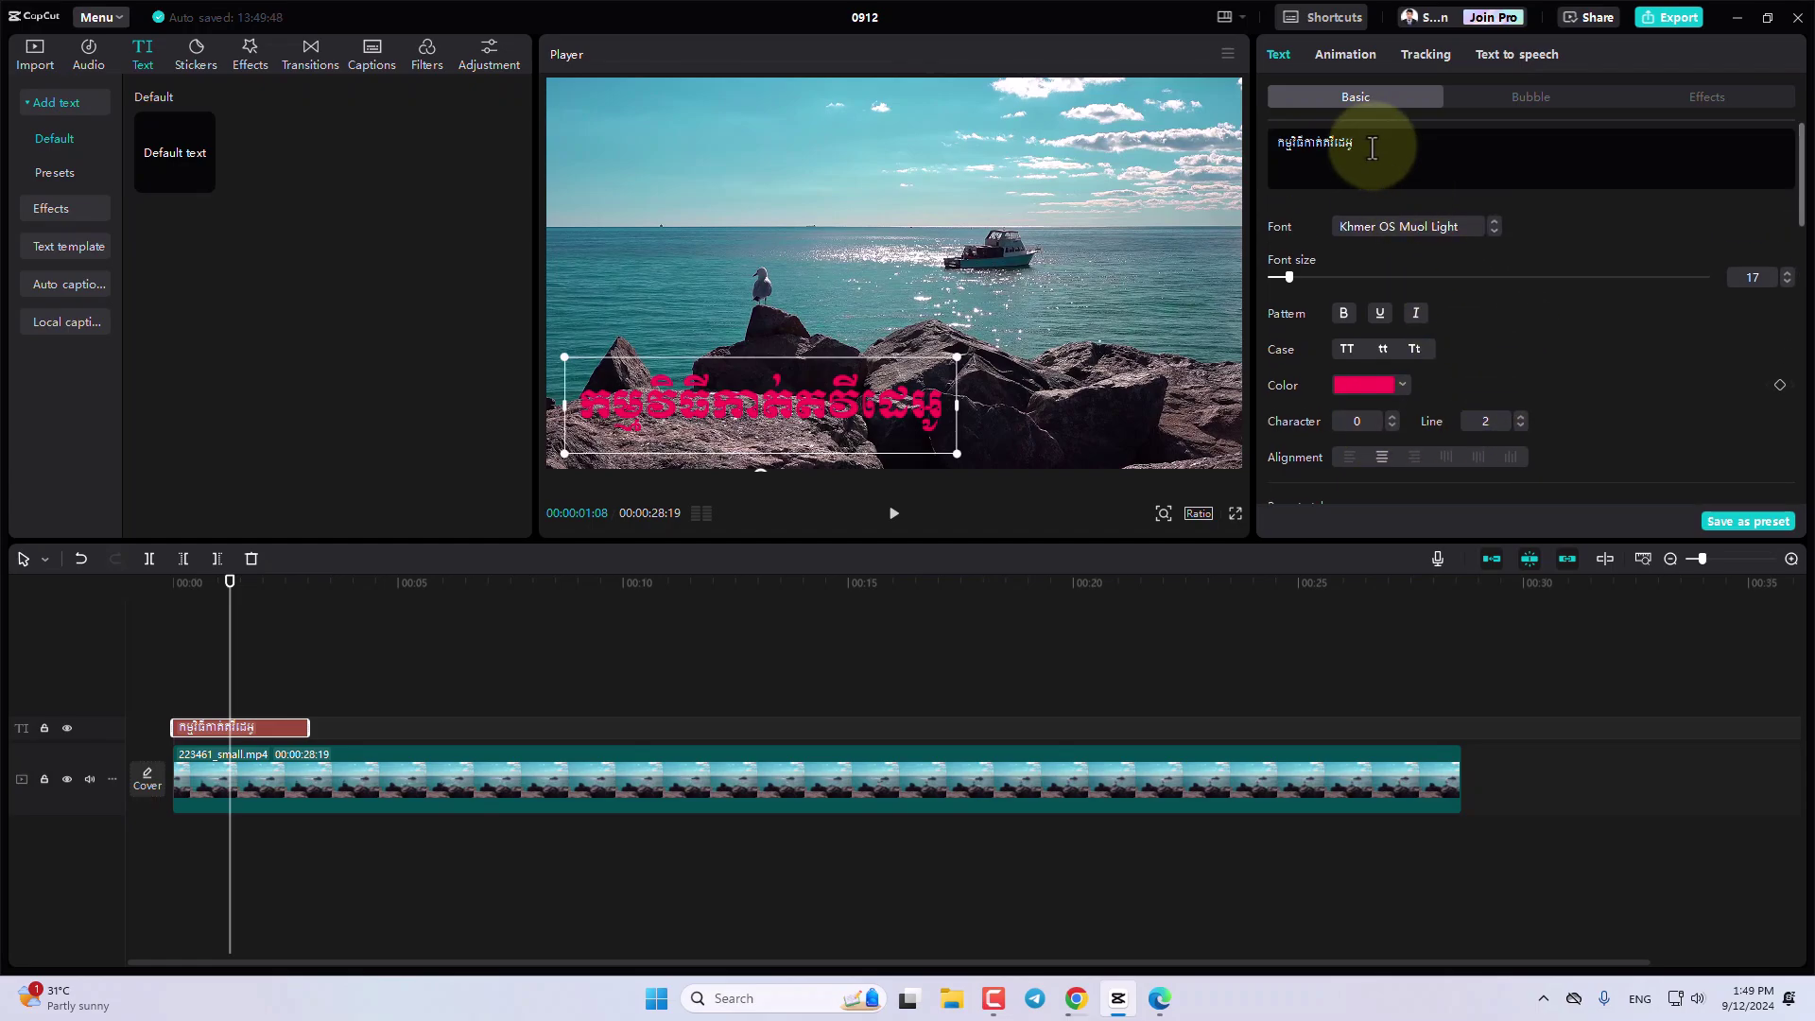
drag(1374, 141, 1229, 144)
key(ctrl+c)
click(1406, 158)
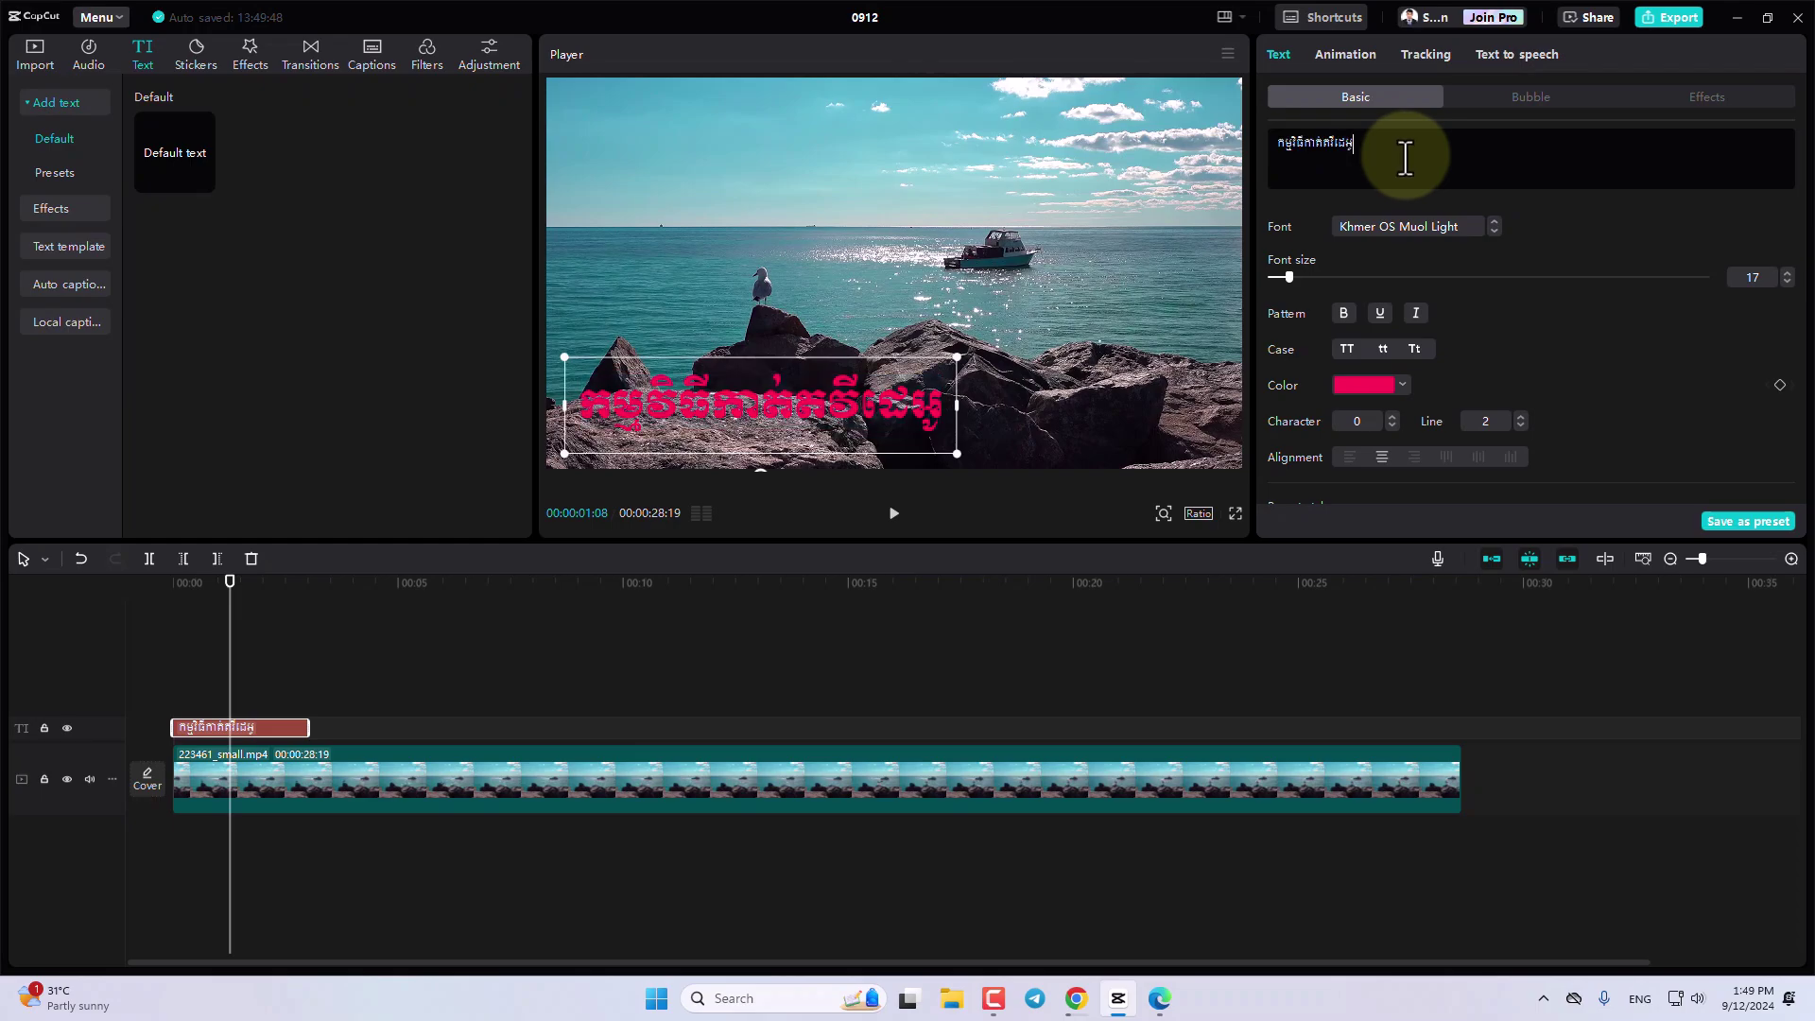
key(Return)
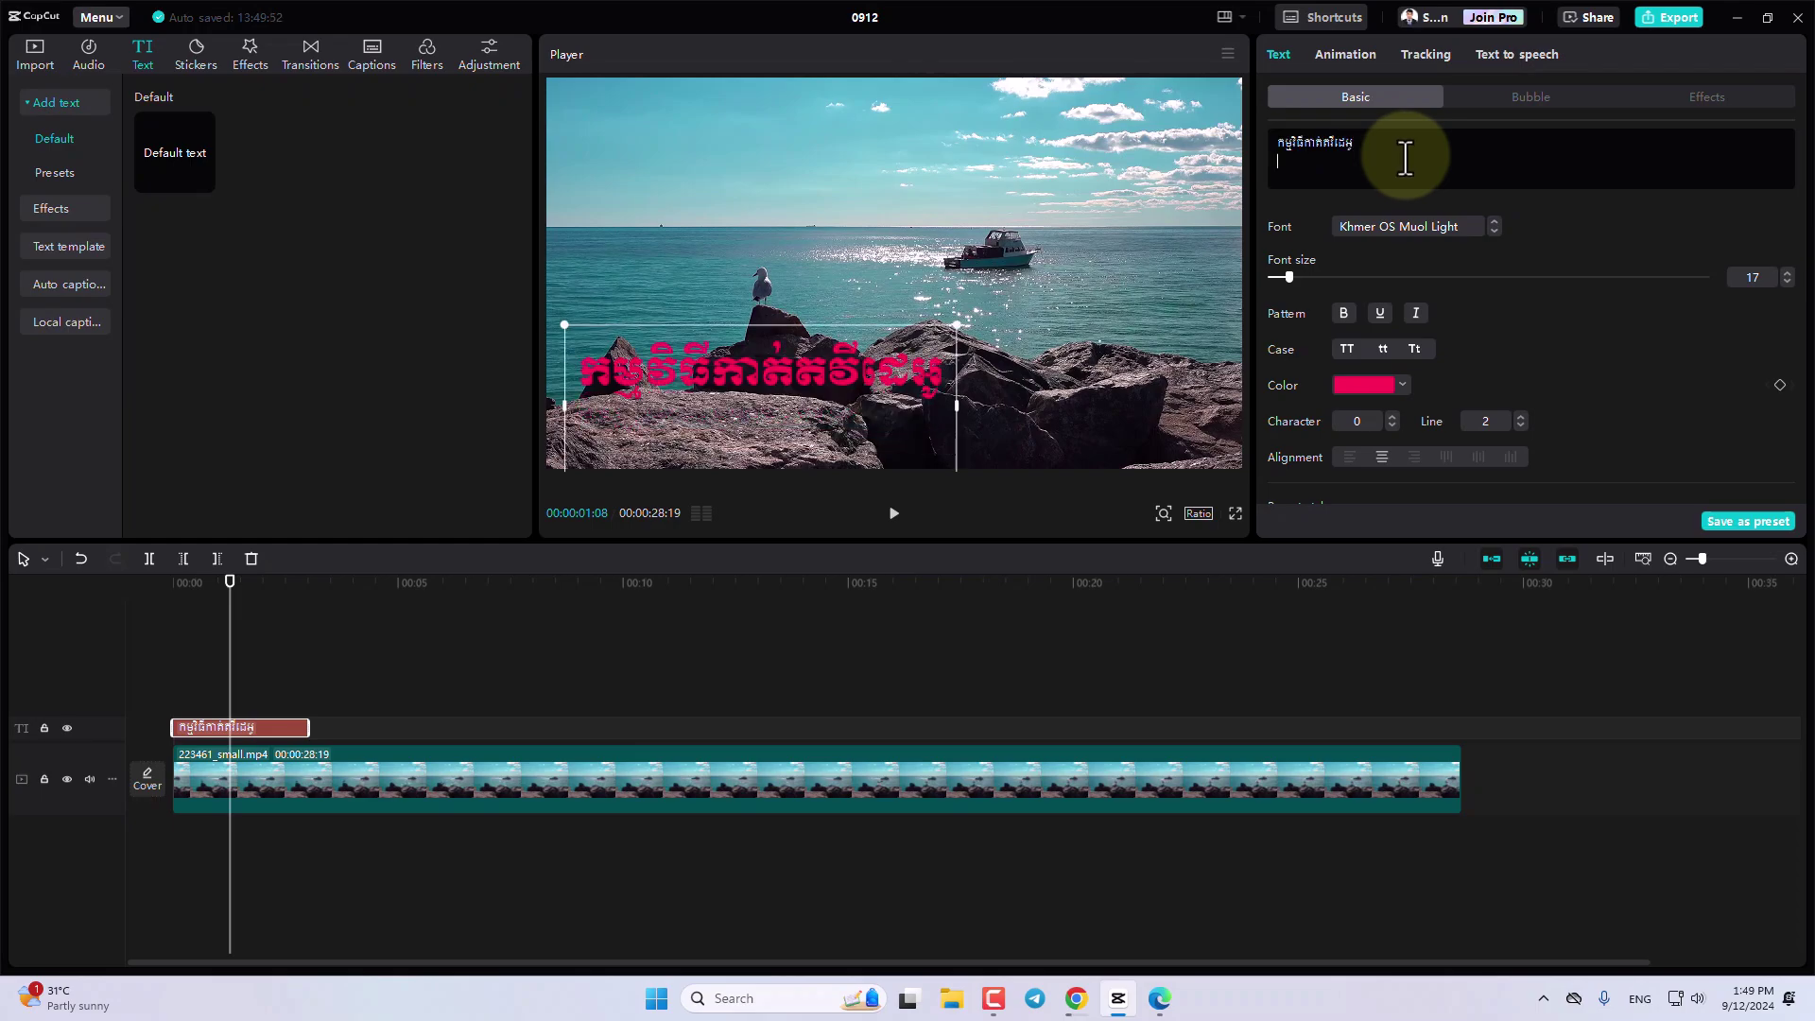
key(ctrl+v)
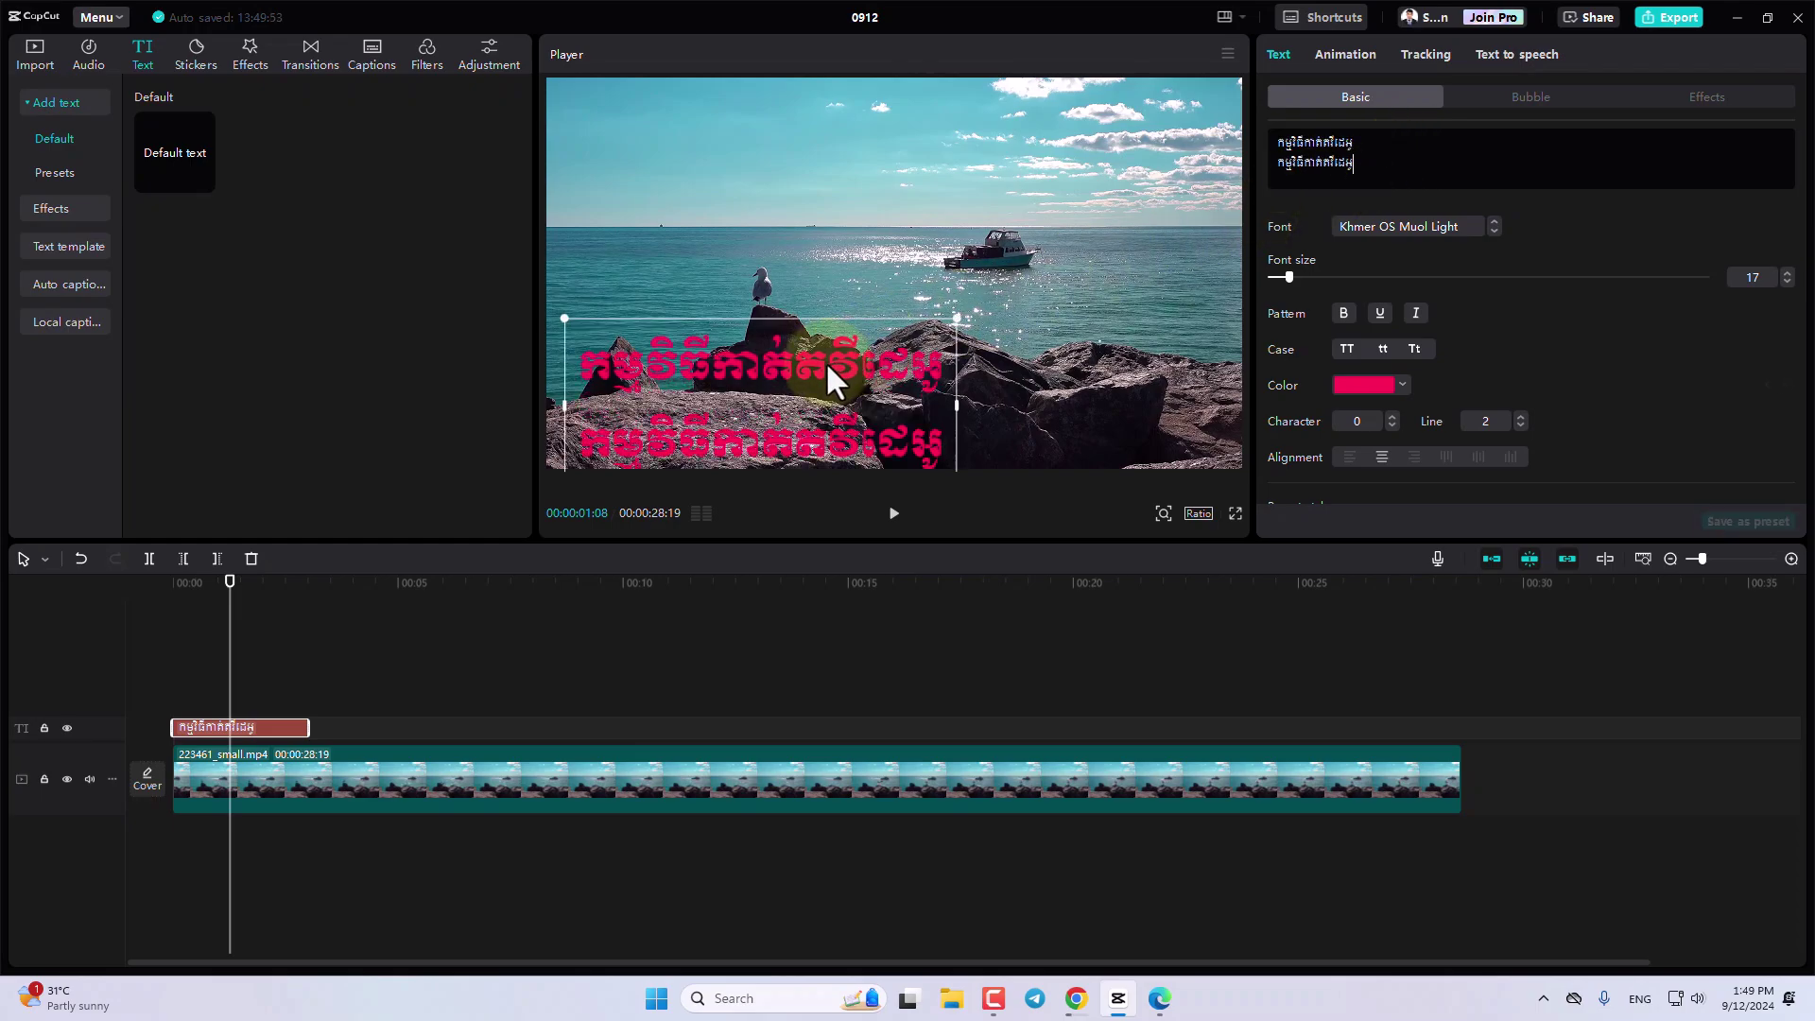
drag(826, 361, 828, 178)
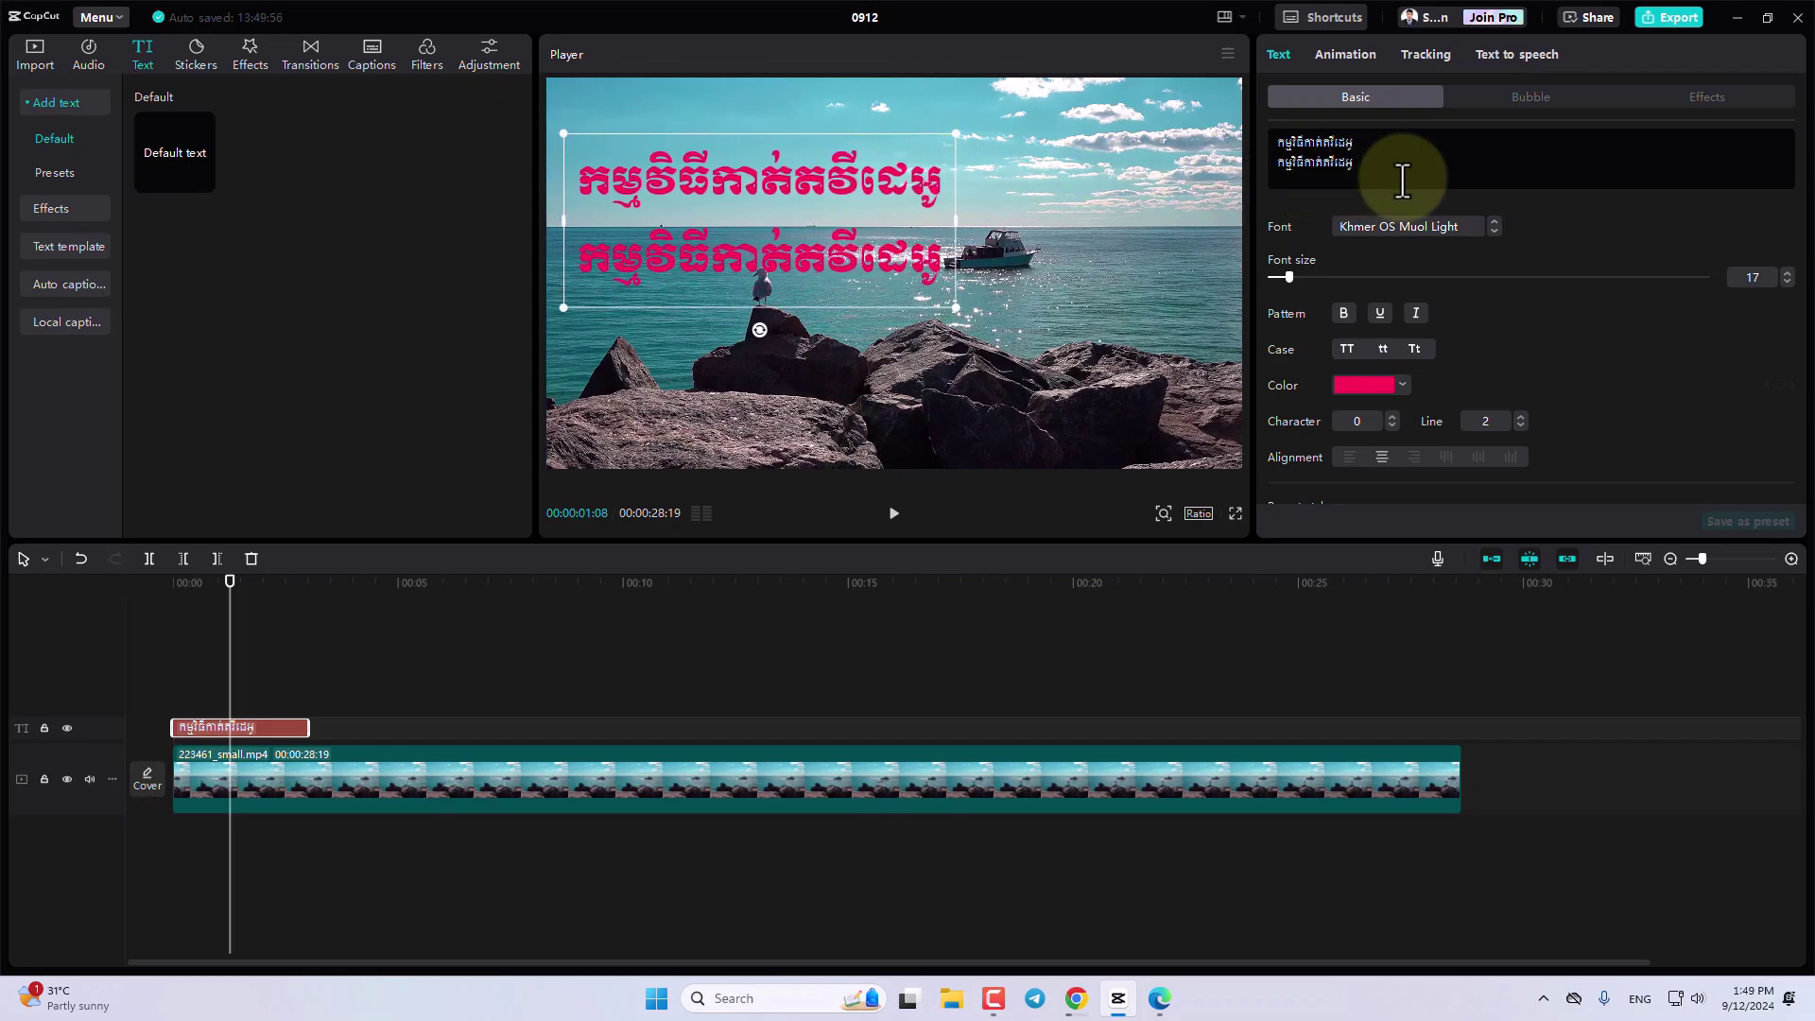
Step the Line spacing value up and down, trying values as low as -10.
scroll(1475, 283, down, 1)
click(1519, 348)
click(1519, 348)
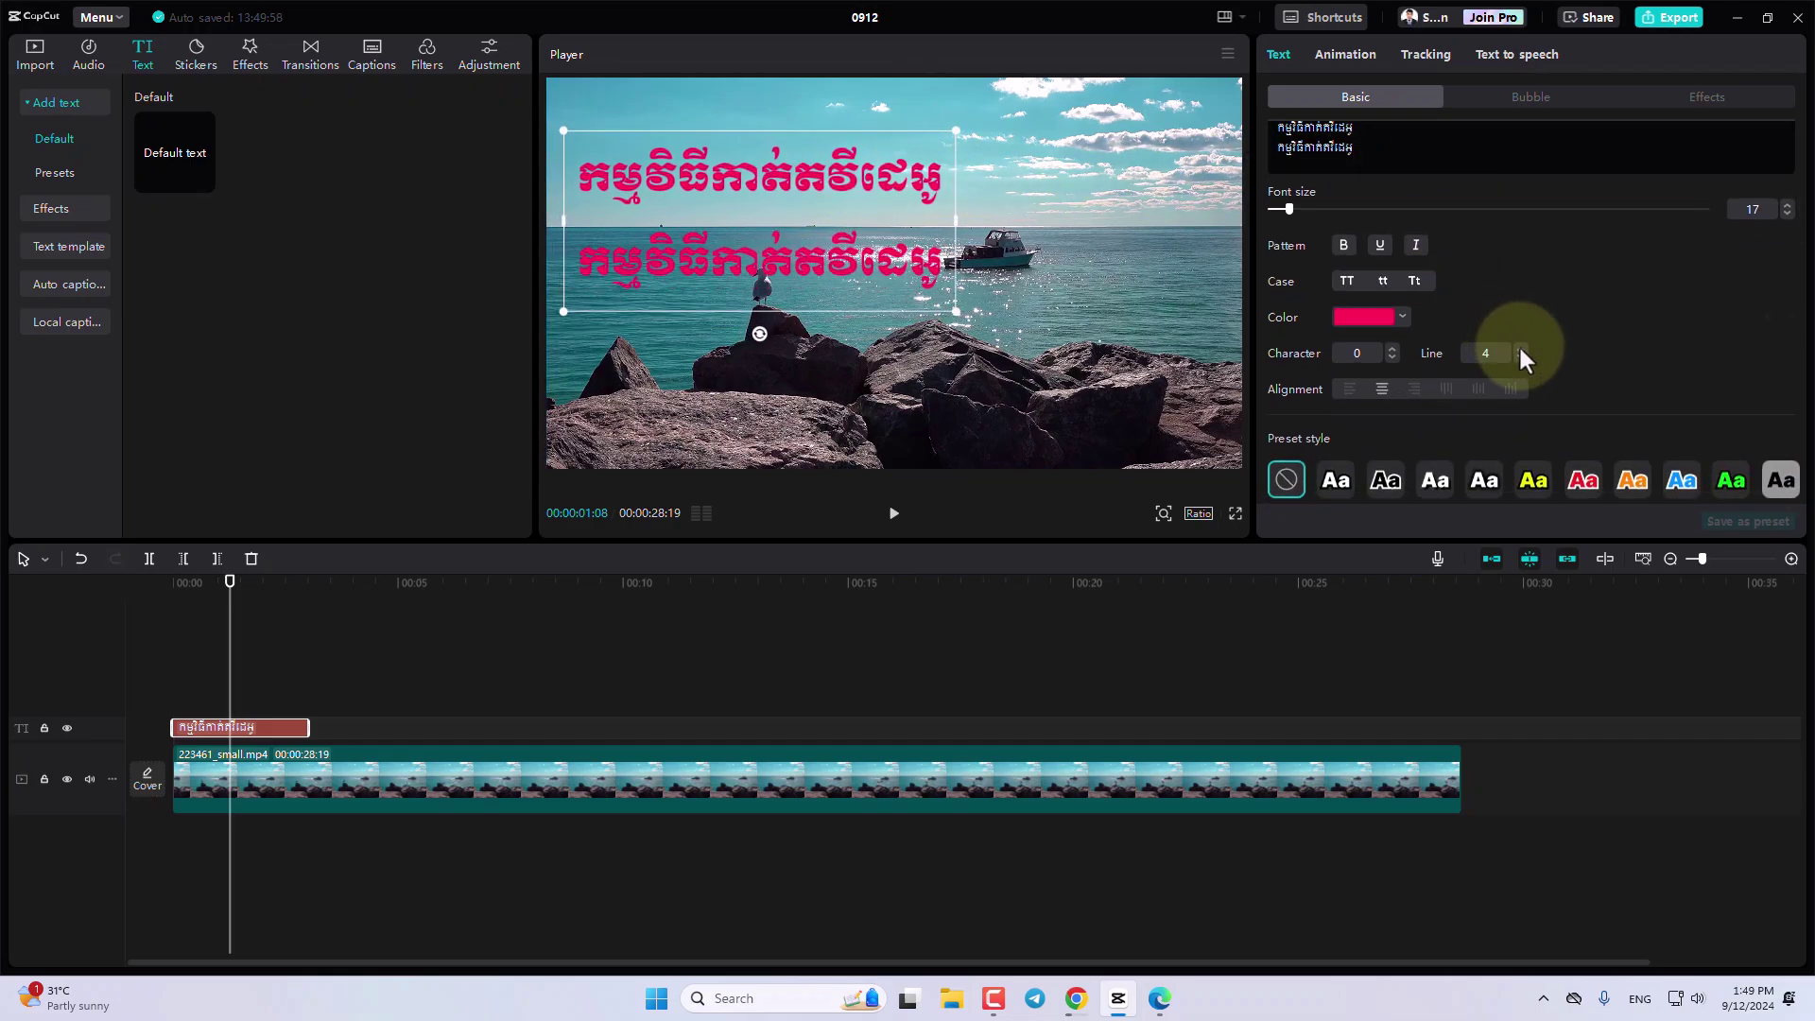
click(1519, 348)
click(1519, 347)
click(1519, 348)
click(1519, 348)
click(1520, 348)
click(1519, 348)
click(1519, 348)
click(1519, 348)
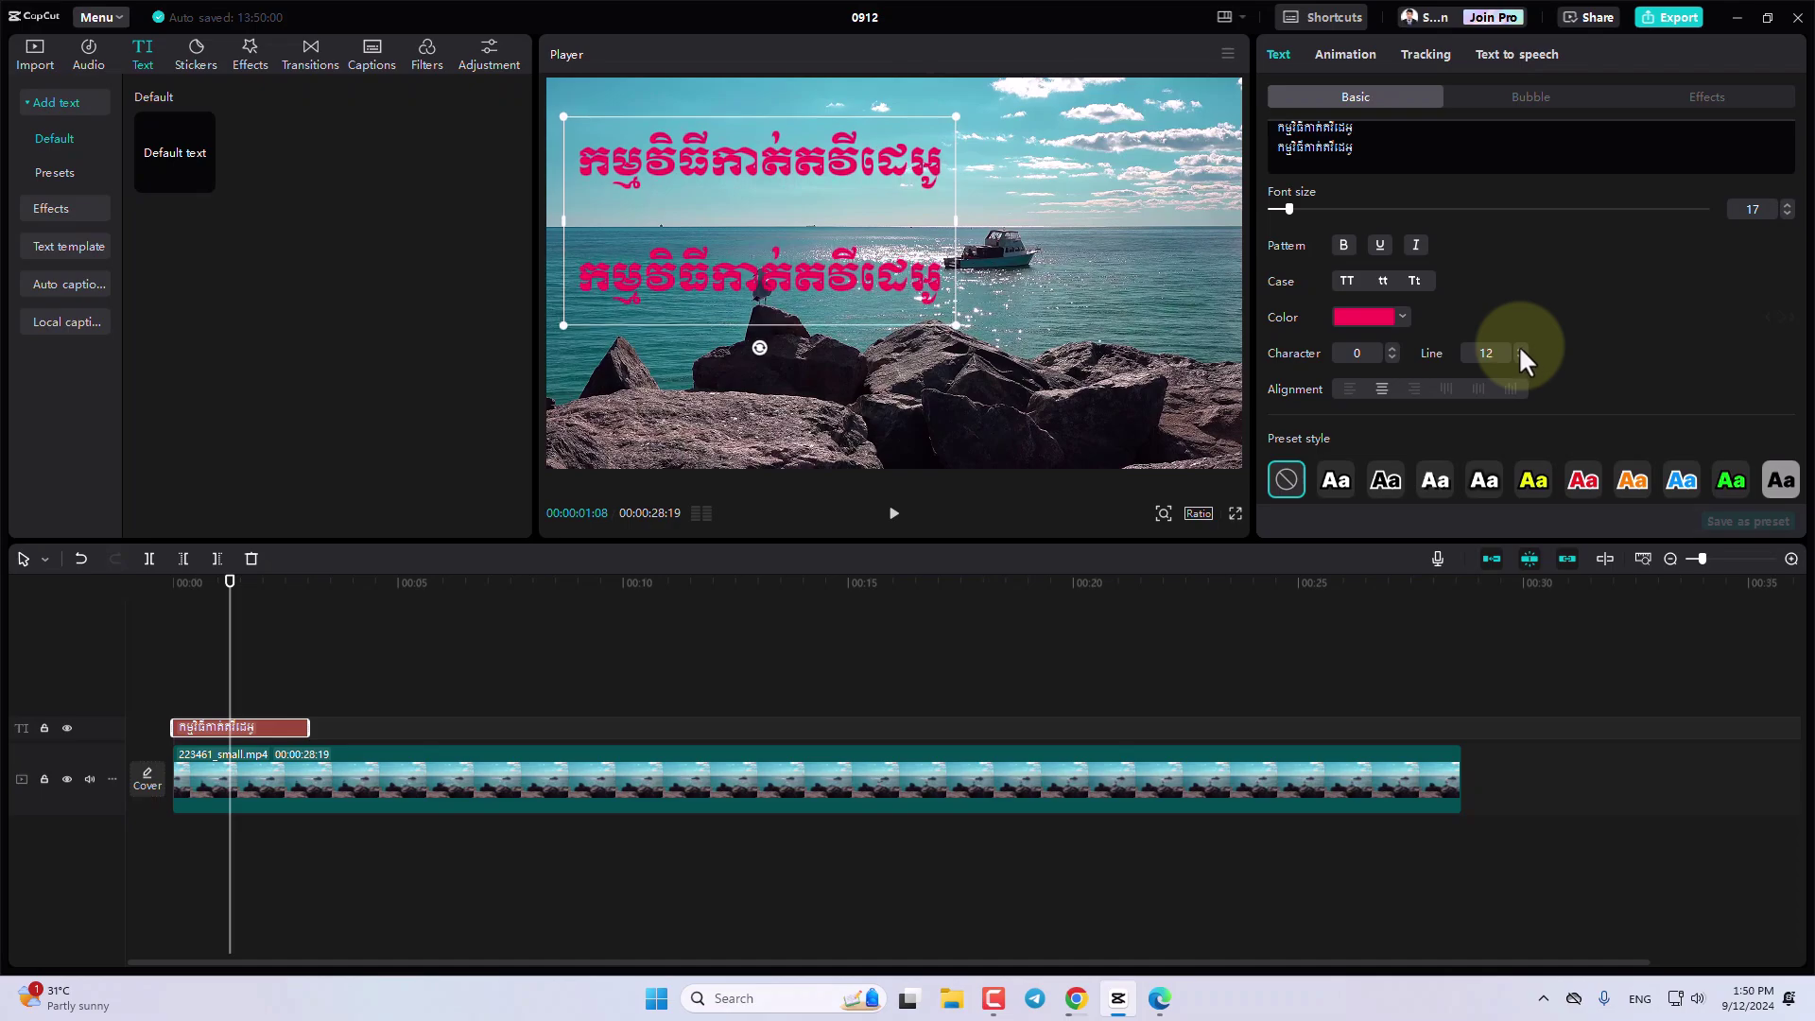
click(1520, 348)
click(1519, 349)
click(1520, 348)
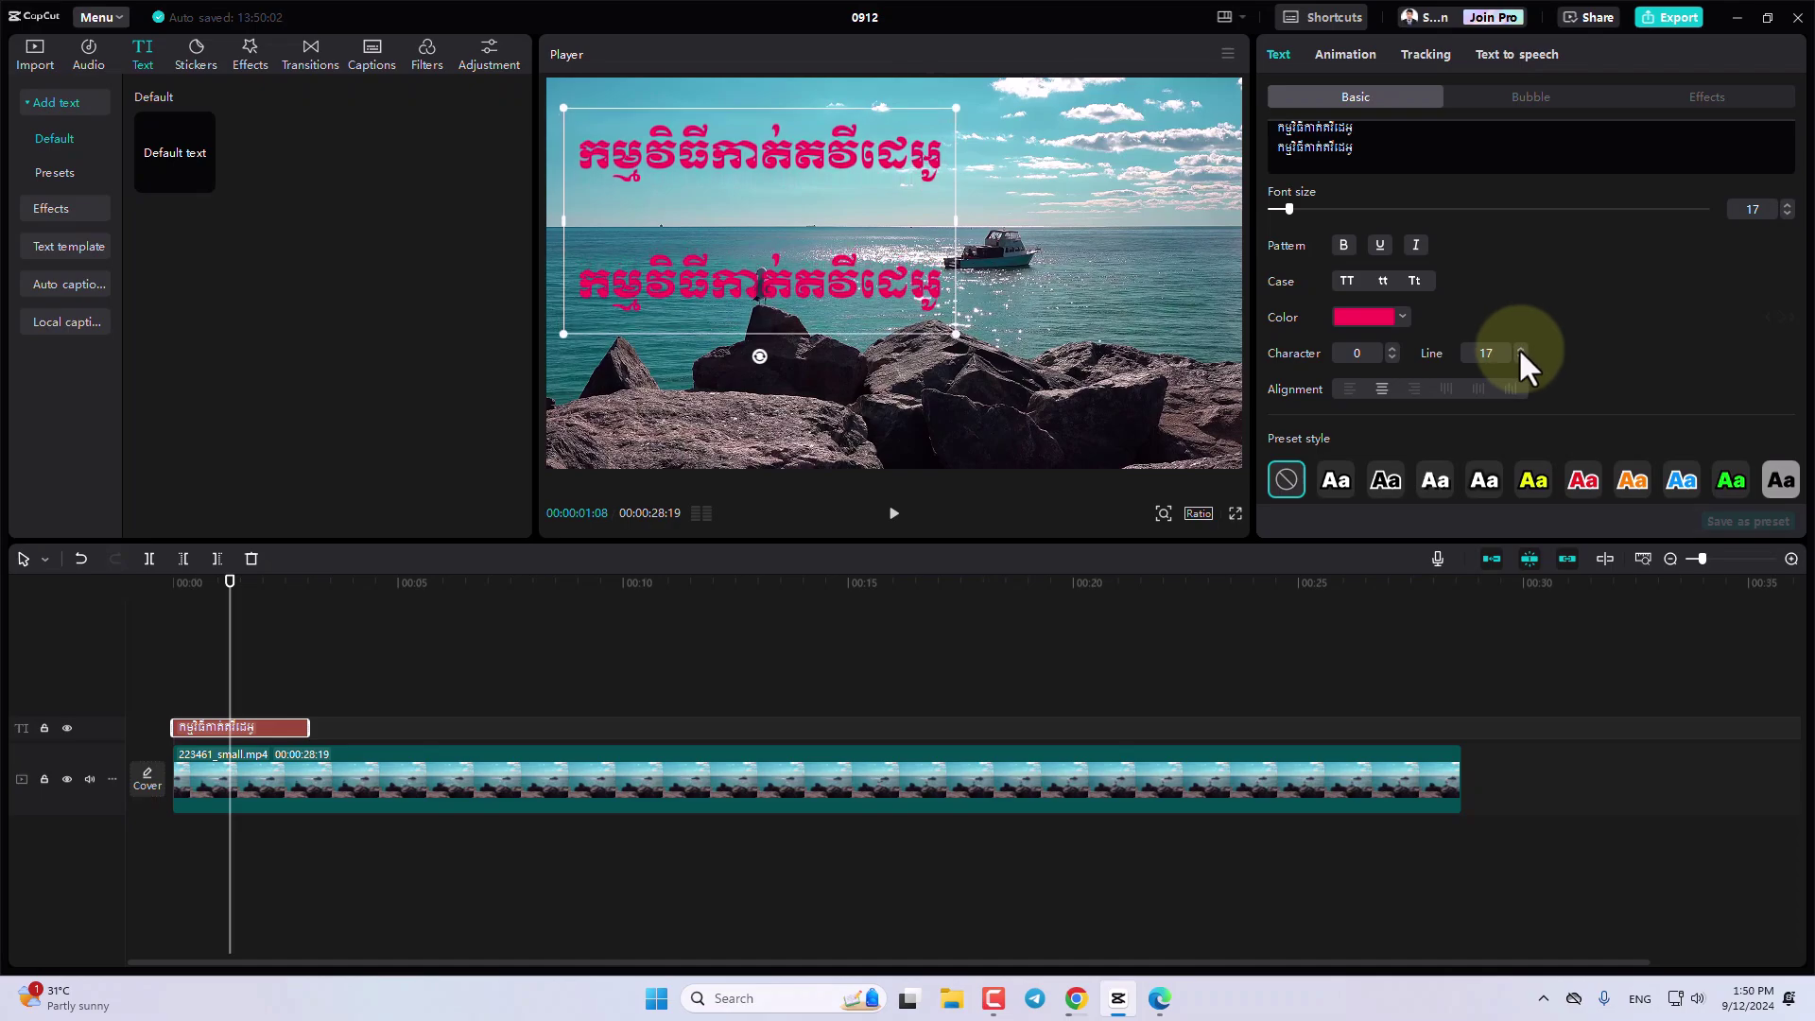
click(1520, 352)
click(1520, 358)
click(1520, 358)
click(1522, 357)
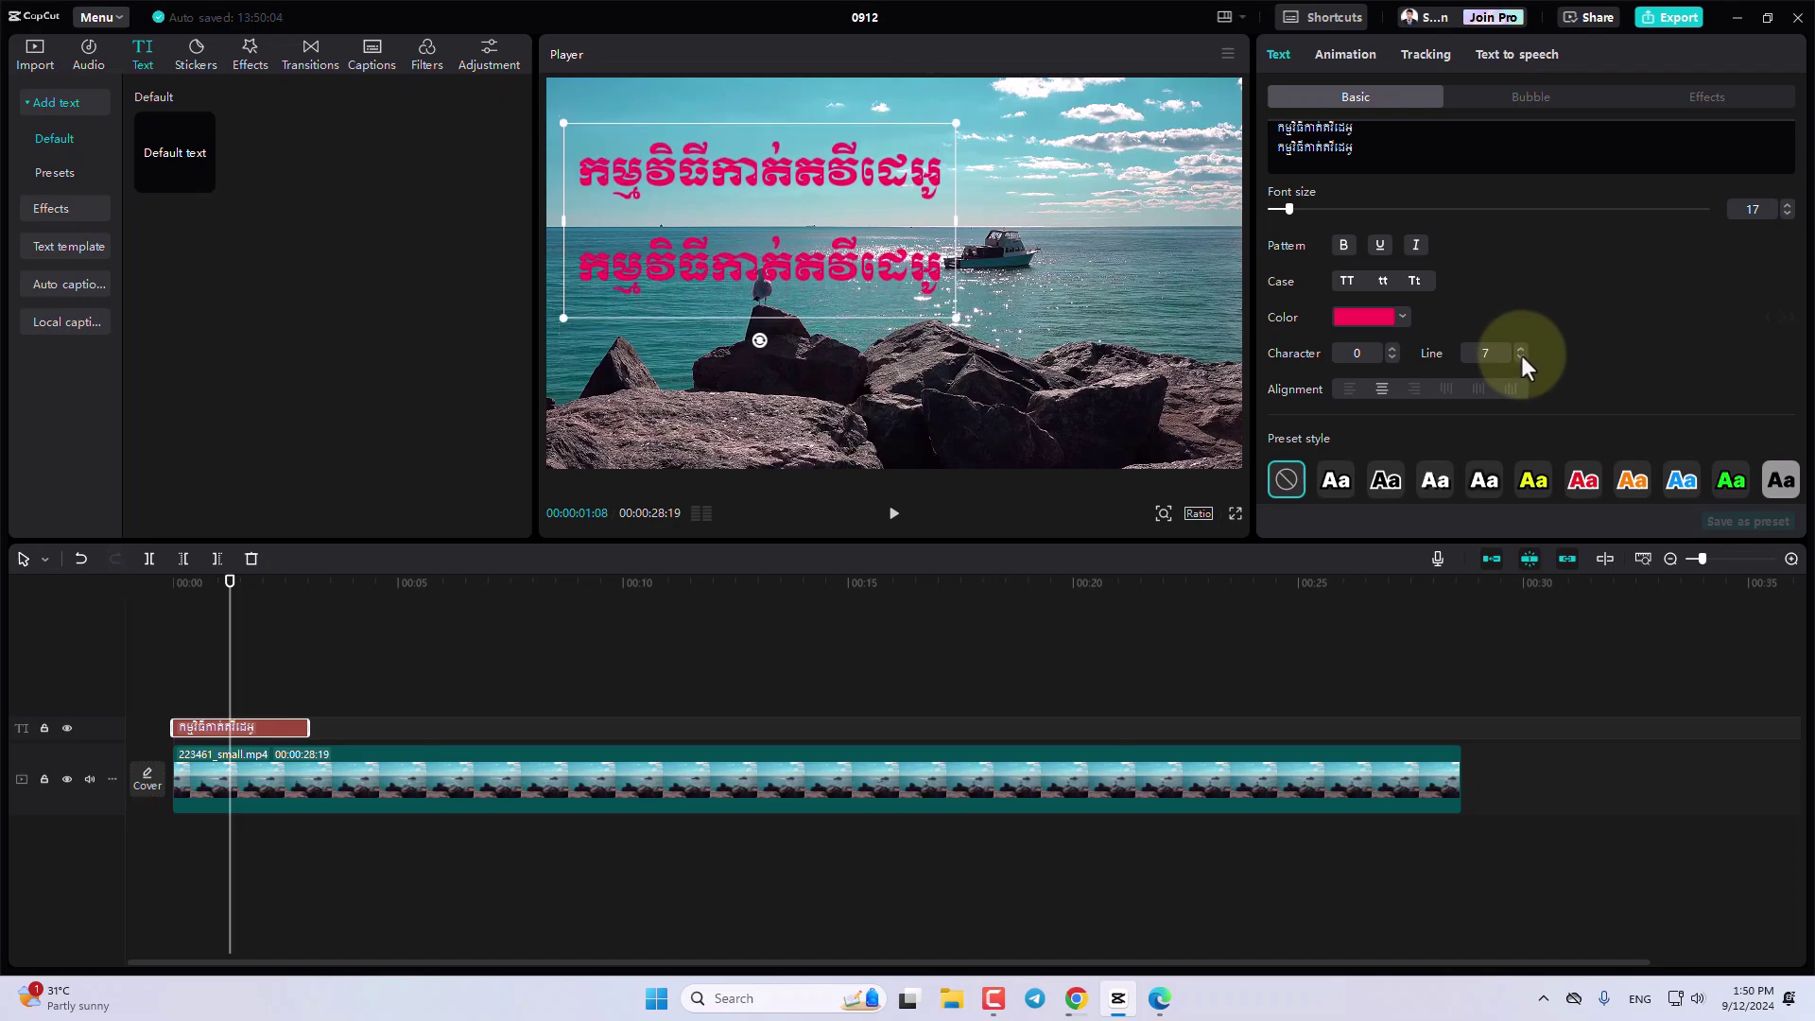
click(1522, 355)
click(1522, 354)
click(1522, 354)
click(1522, 356)
click(1522, 356)
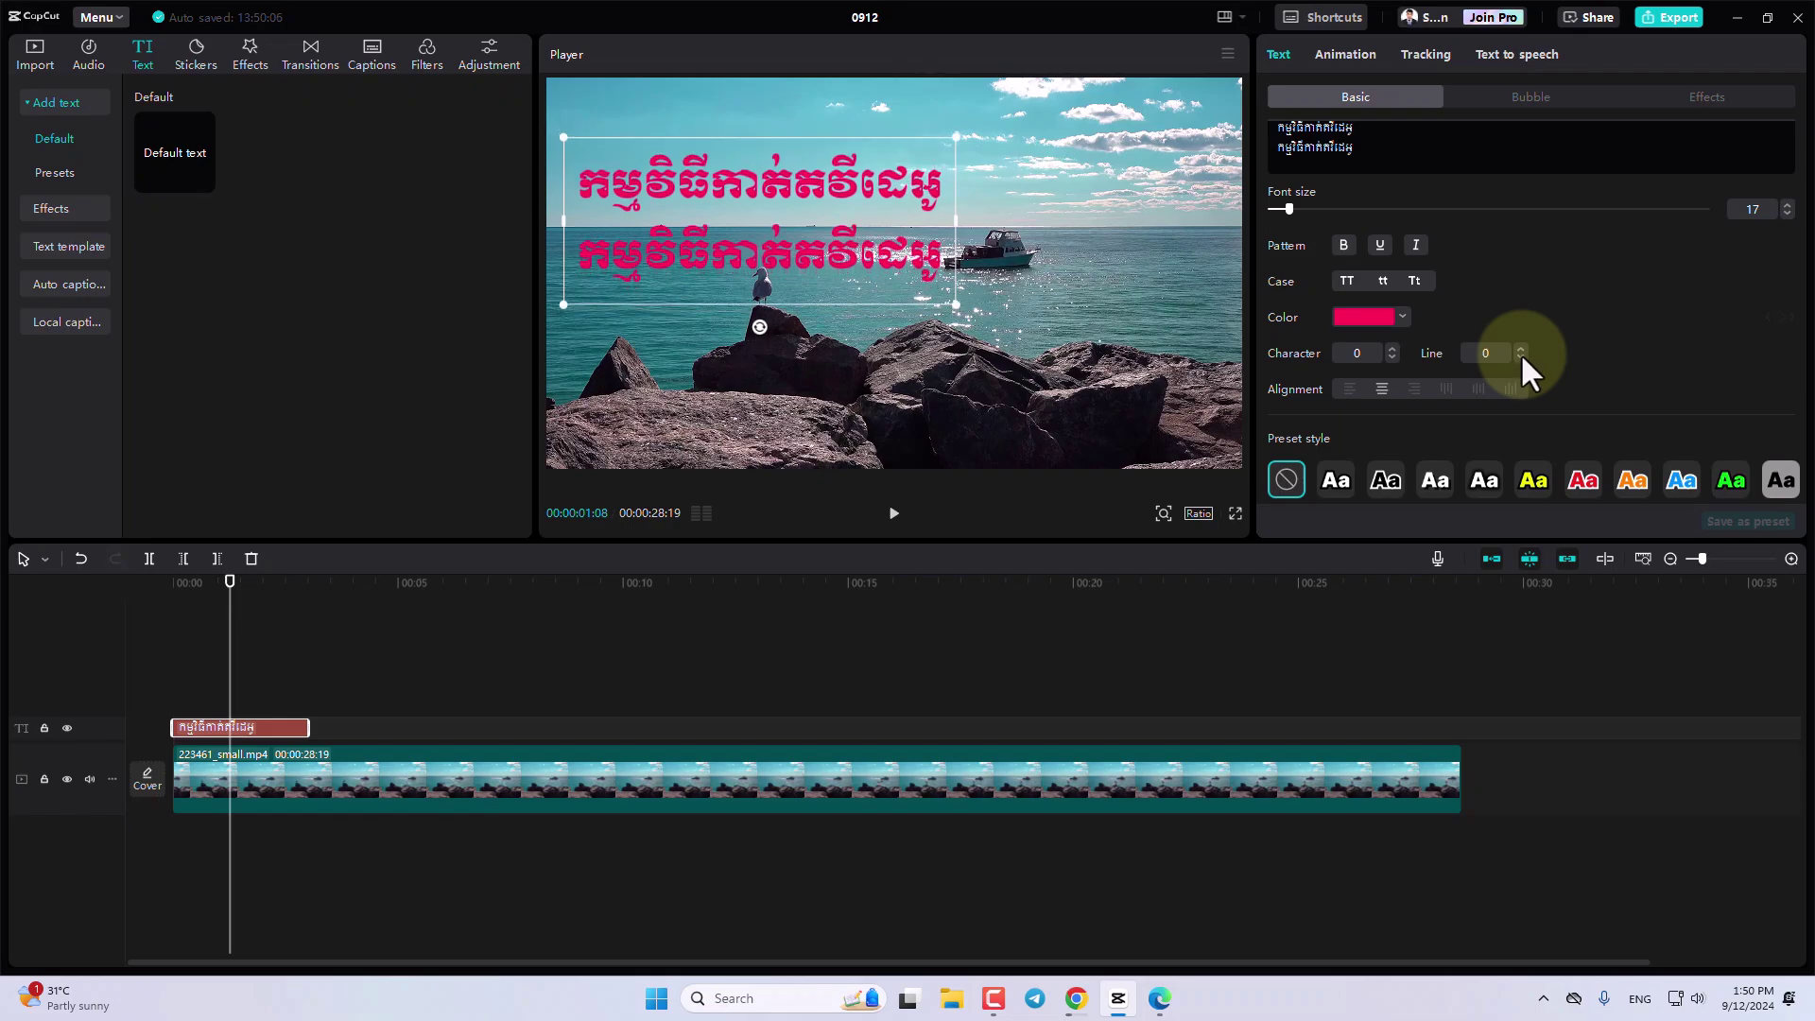
click(1522, 357)
click(1522, 357)
click(1522, 356)
click(1522, 357)
click(1522, 357)
click(1522, 356)
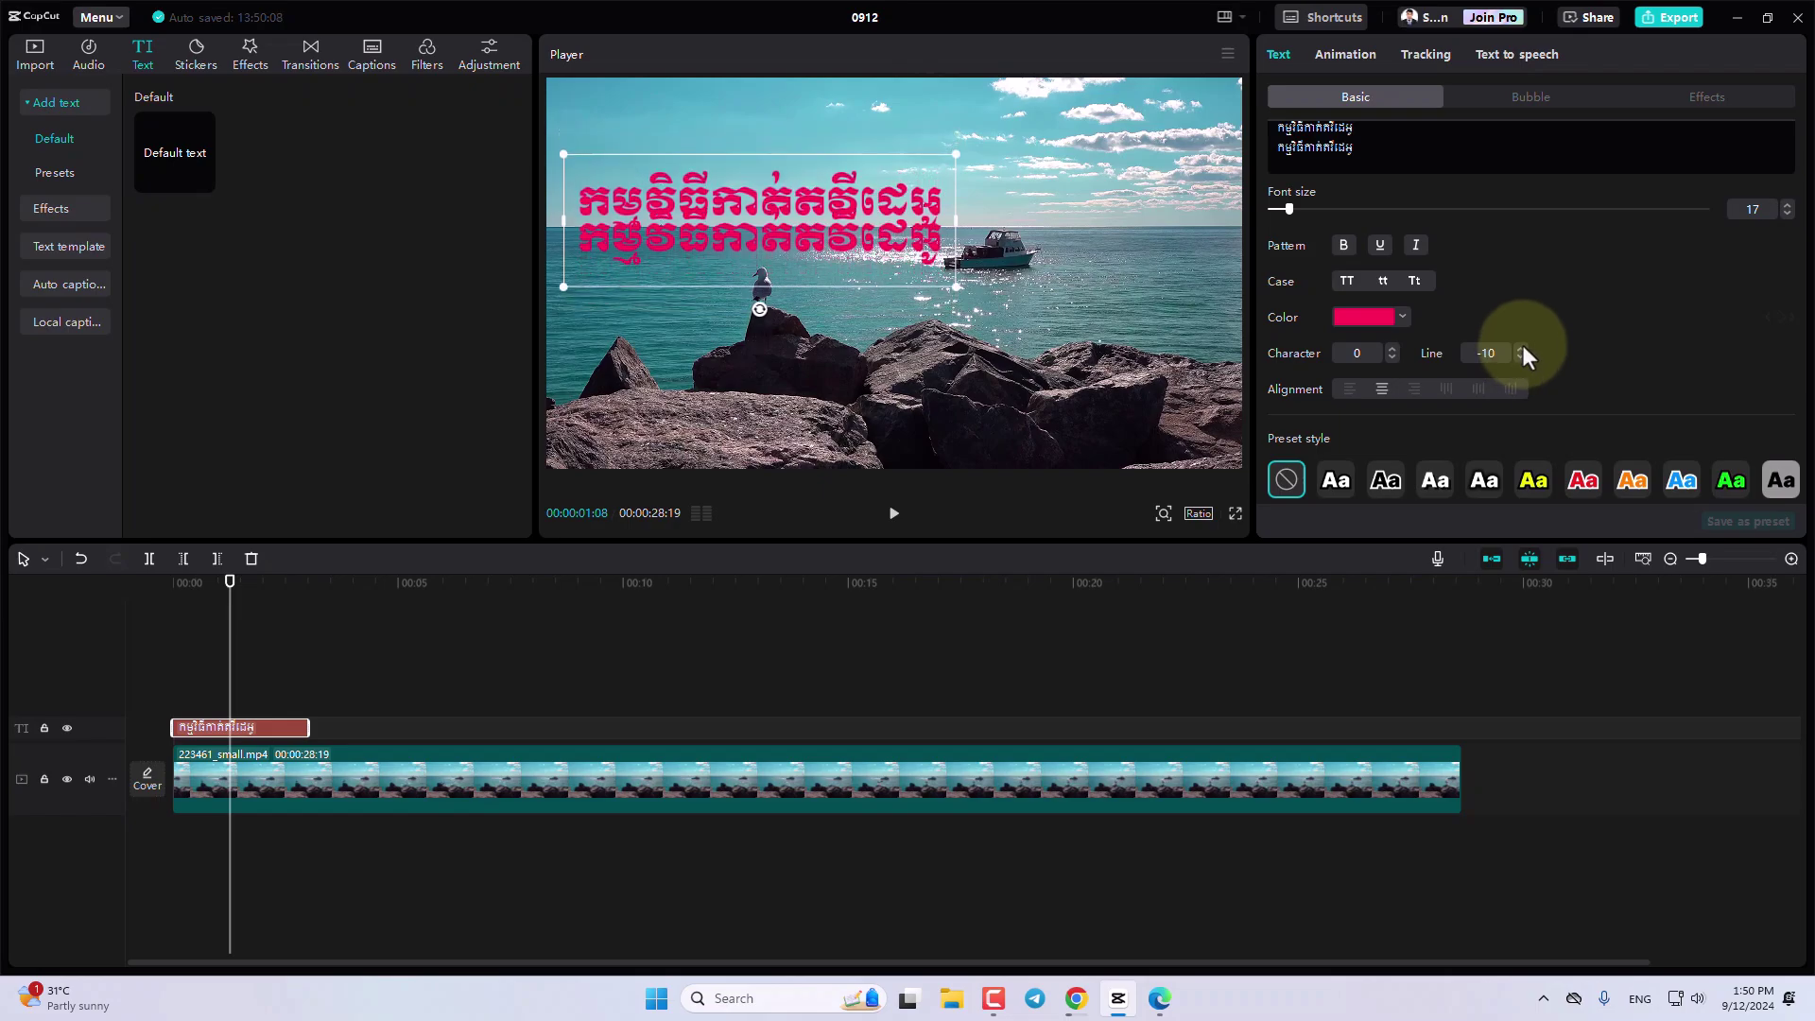
Raise the line spacing back and settle around -4 so the lines sit close without overlapping.
double_click(1520, 347)
double_click(1521, 347)
click(1520, 347)
double_click(1520, 347)
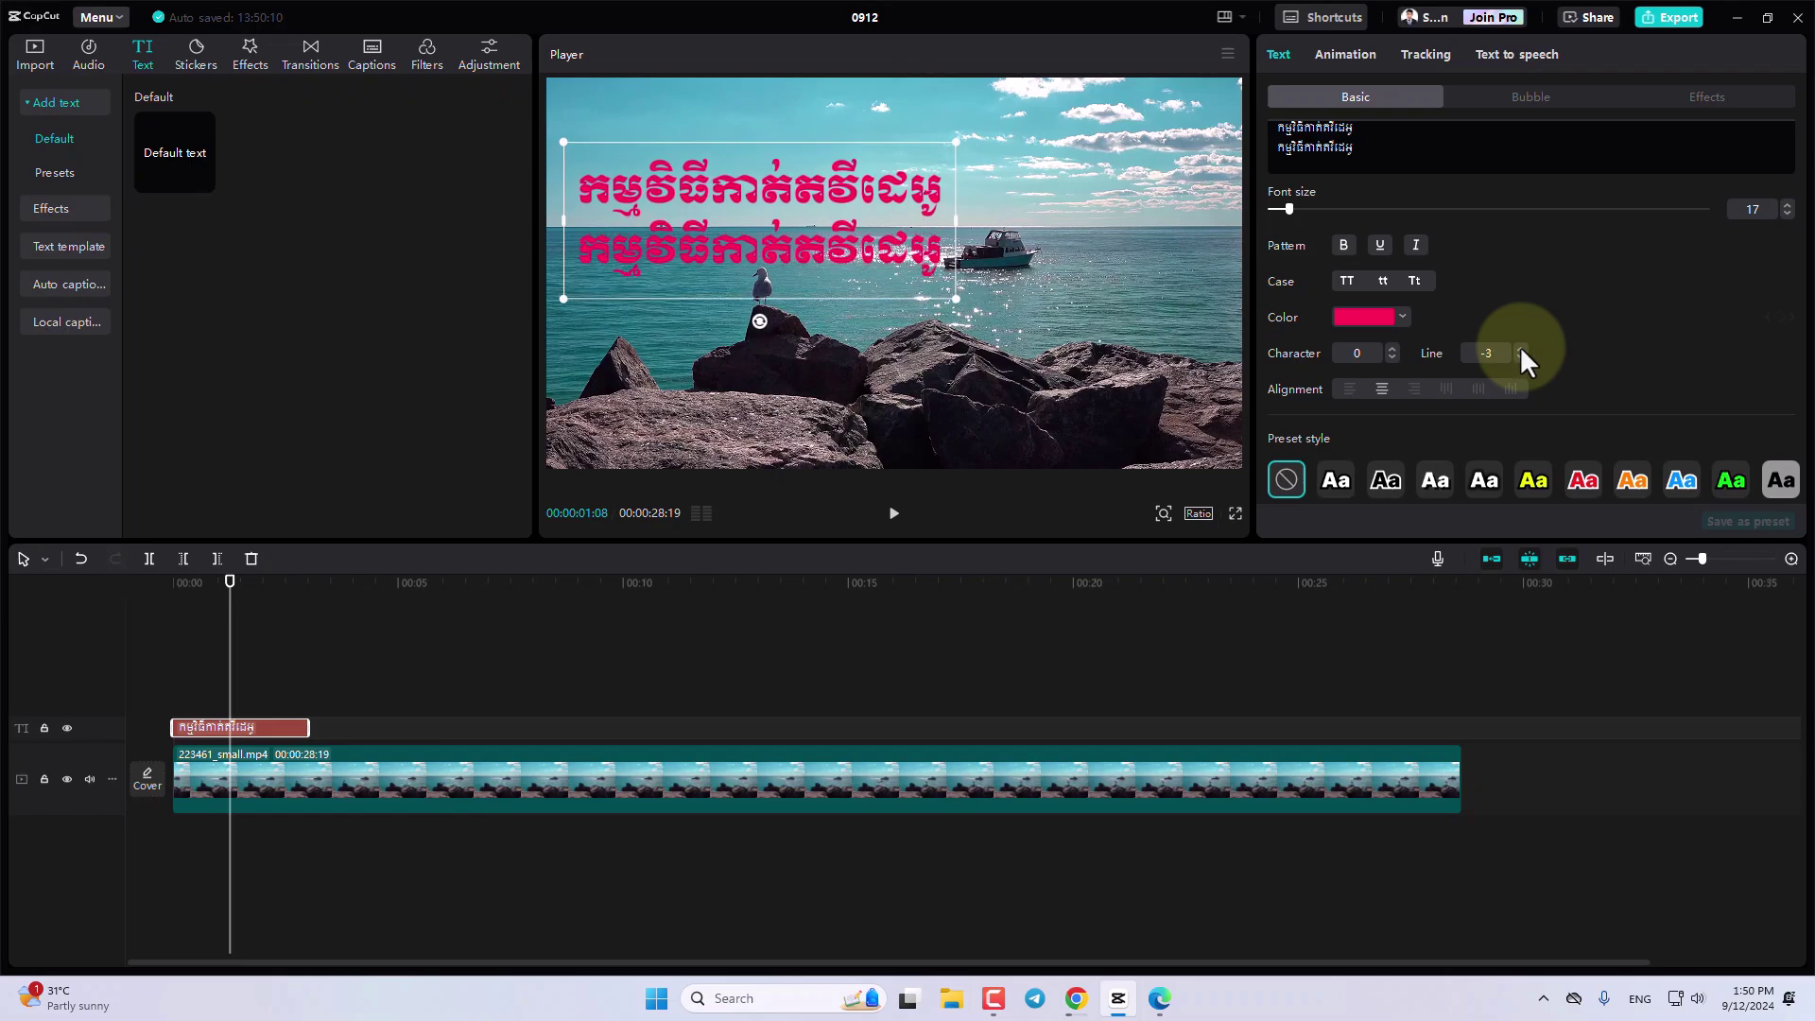
double_click(1521, 347)
click(1521, 357)
click(1522, 357)
click(1522, 357)
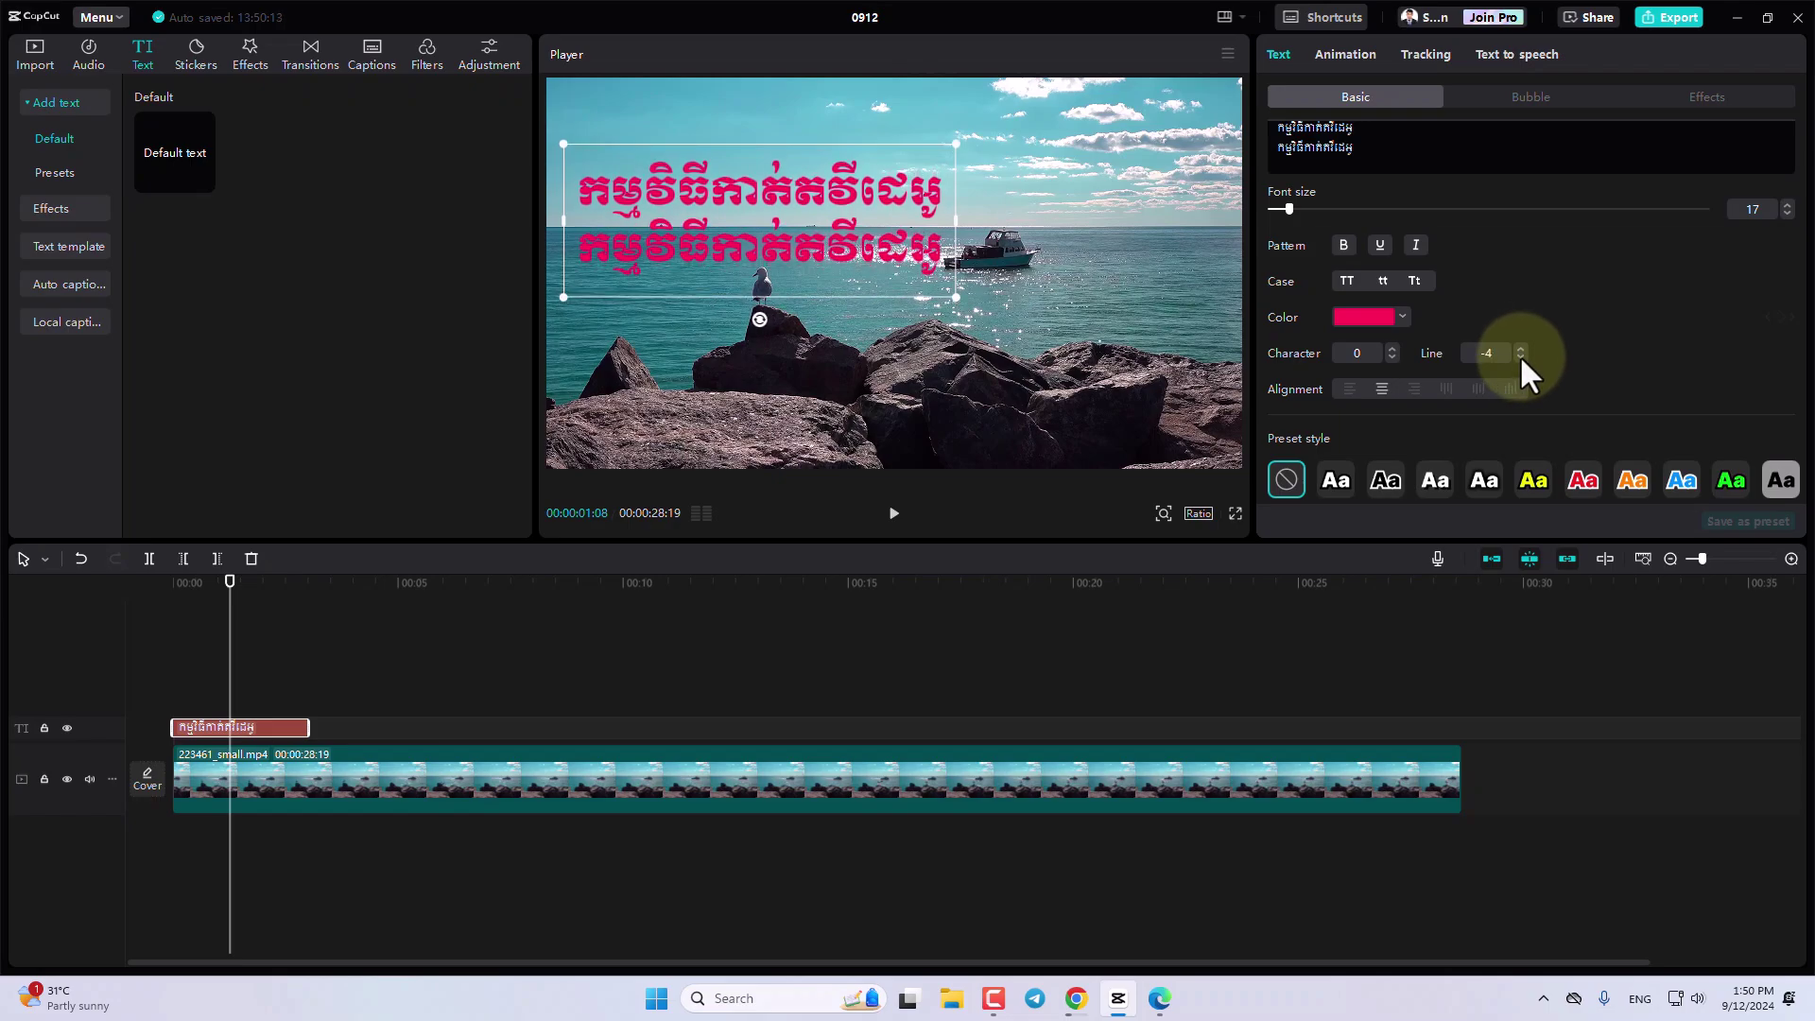
click(1520, 357)
click(1520, 356)
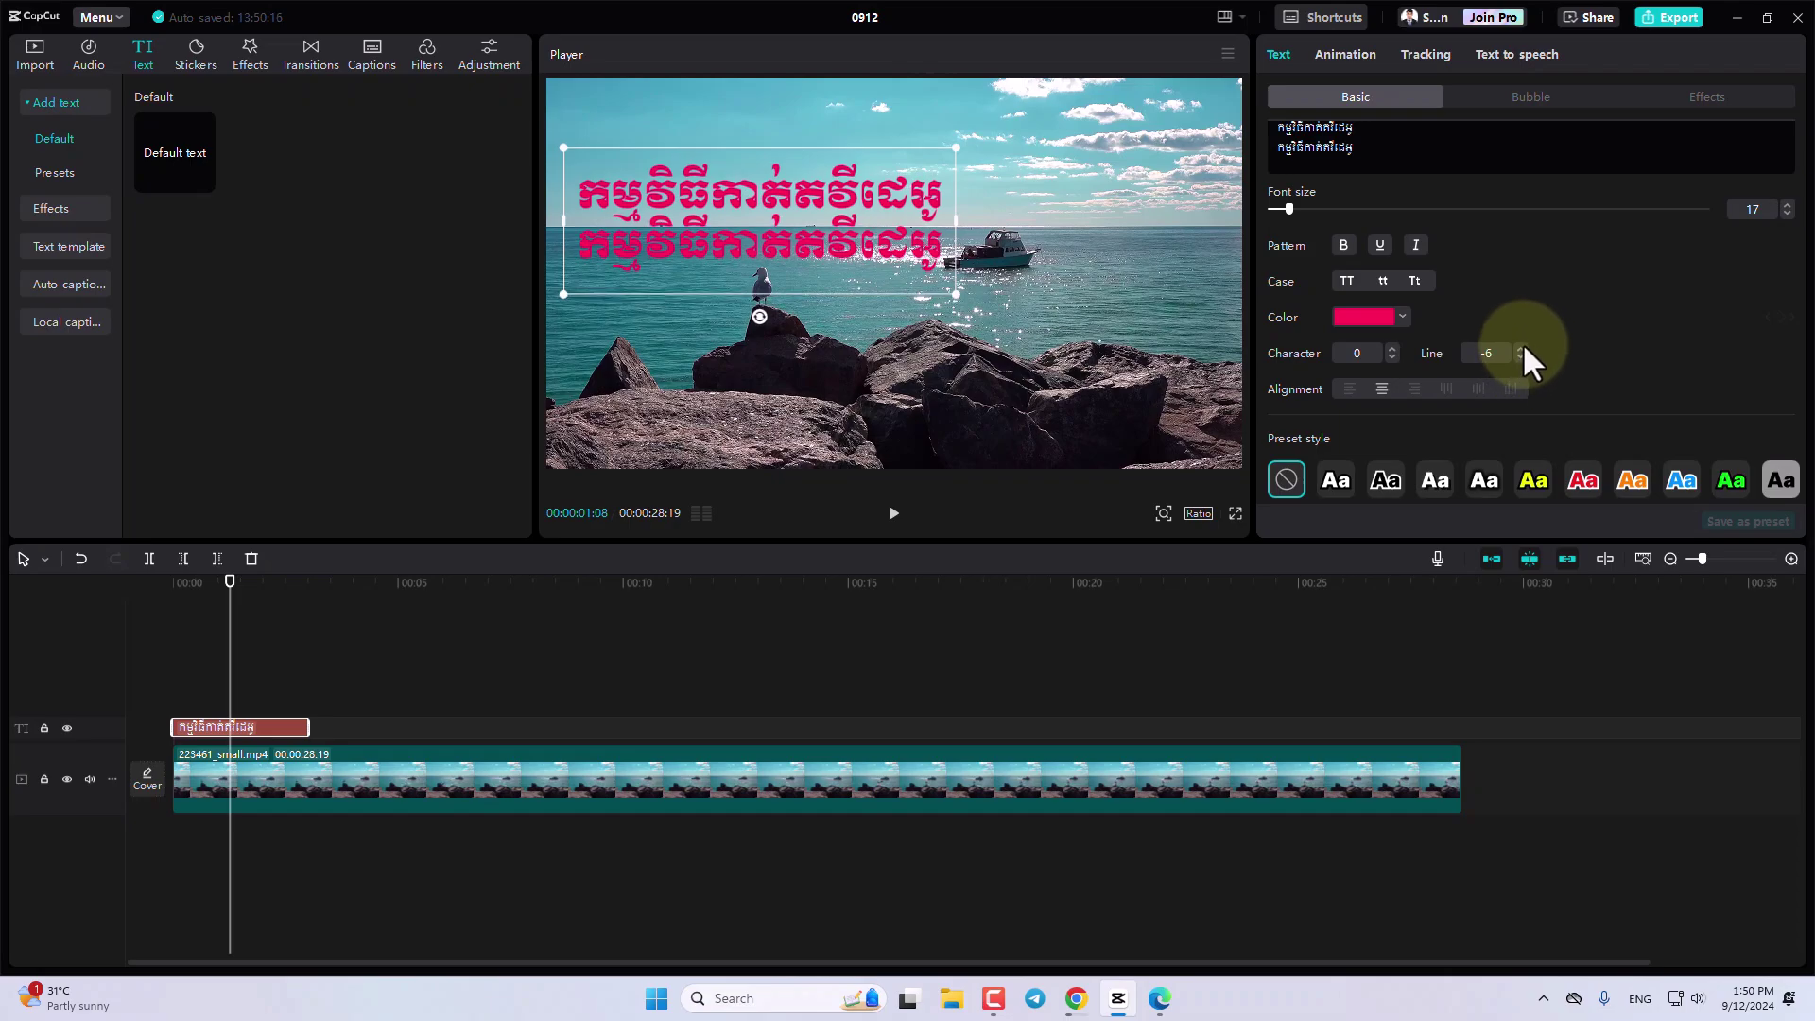
click(1521, 348)
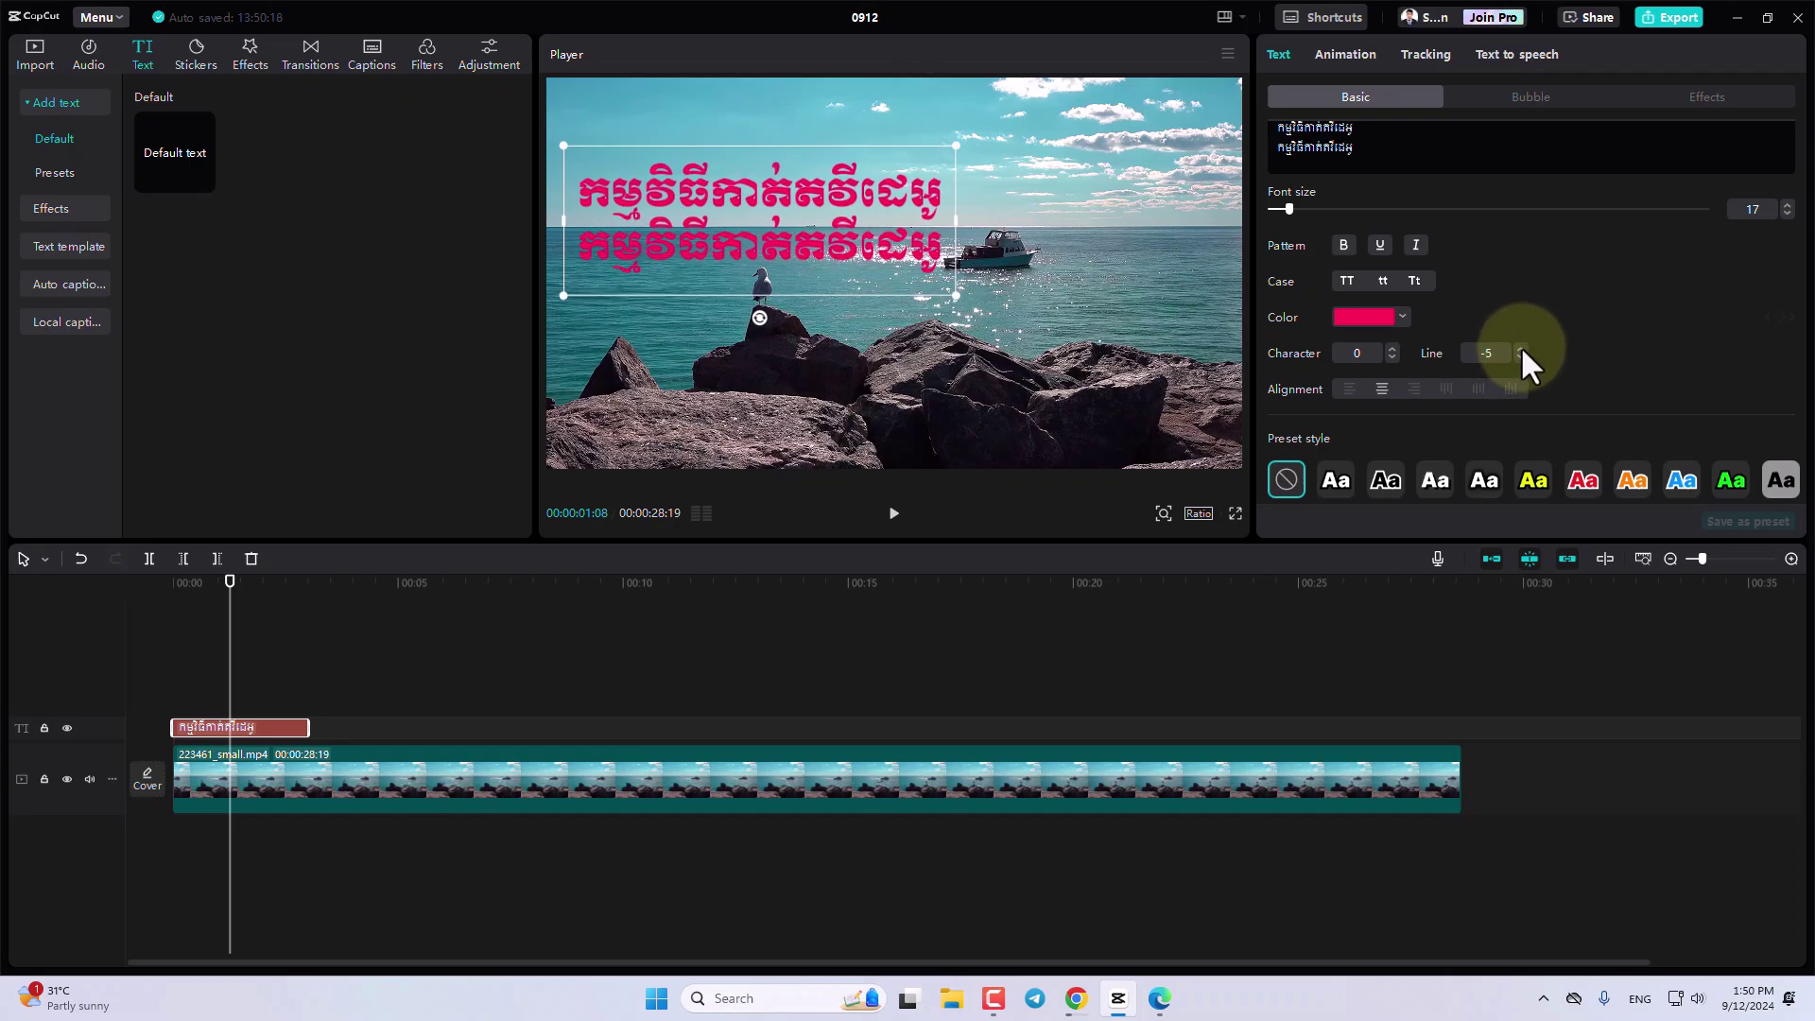
click(1522, 349)
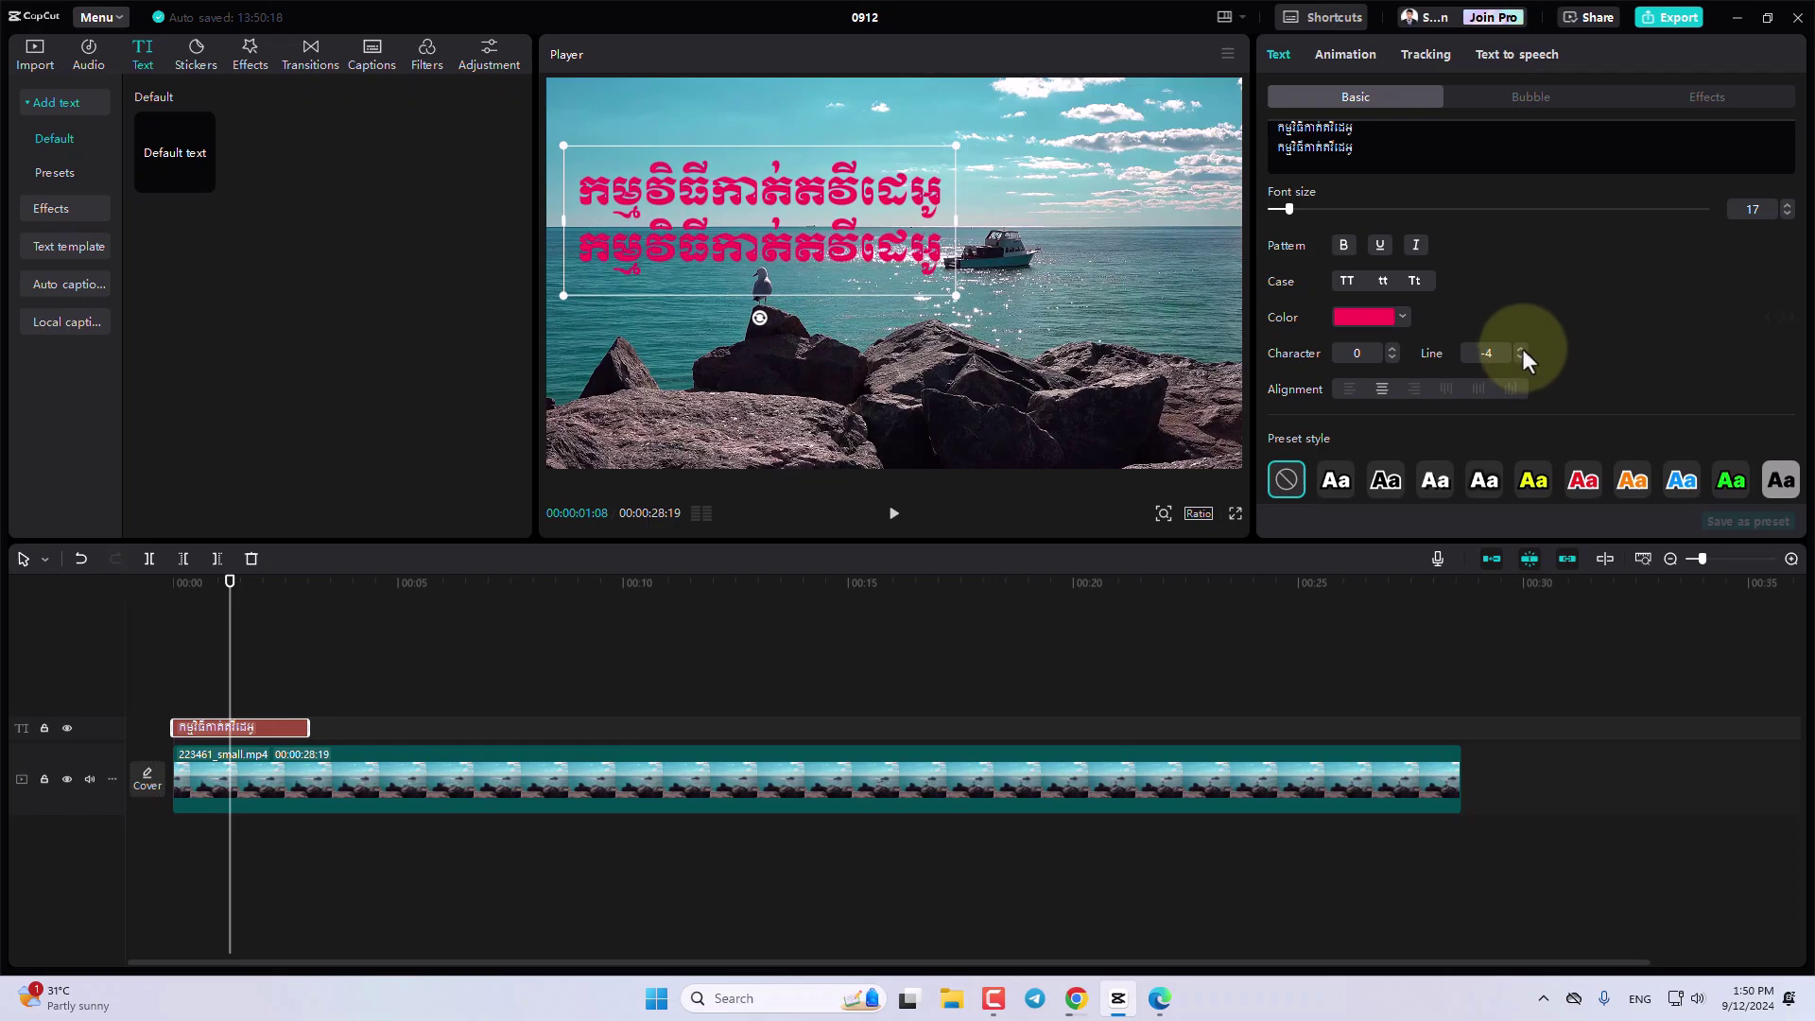
click(1521, 347)
Try character spacing up to about 12, return it to 0, and shift the title right over the sea.
click(1390, 347)
click(1391, 347)
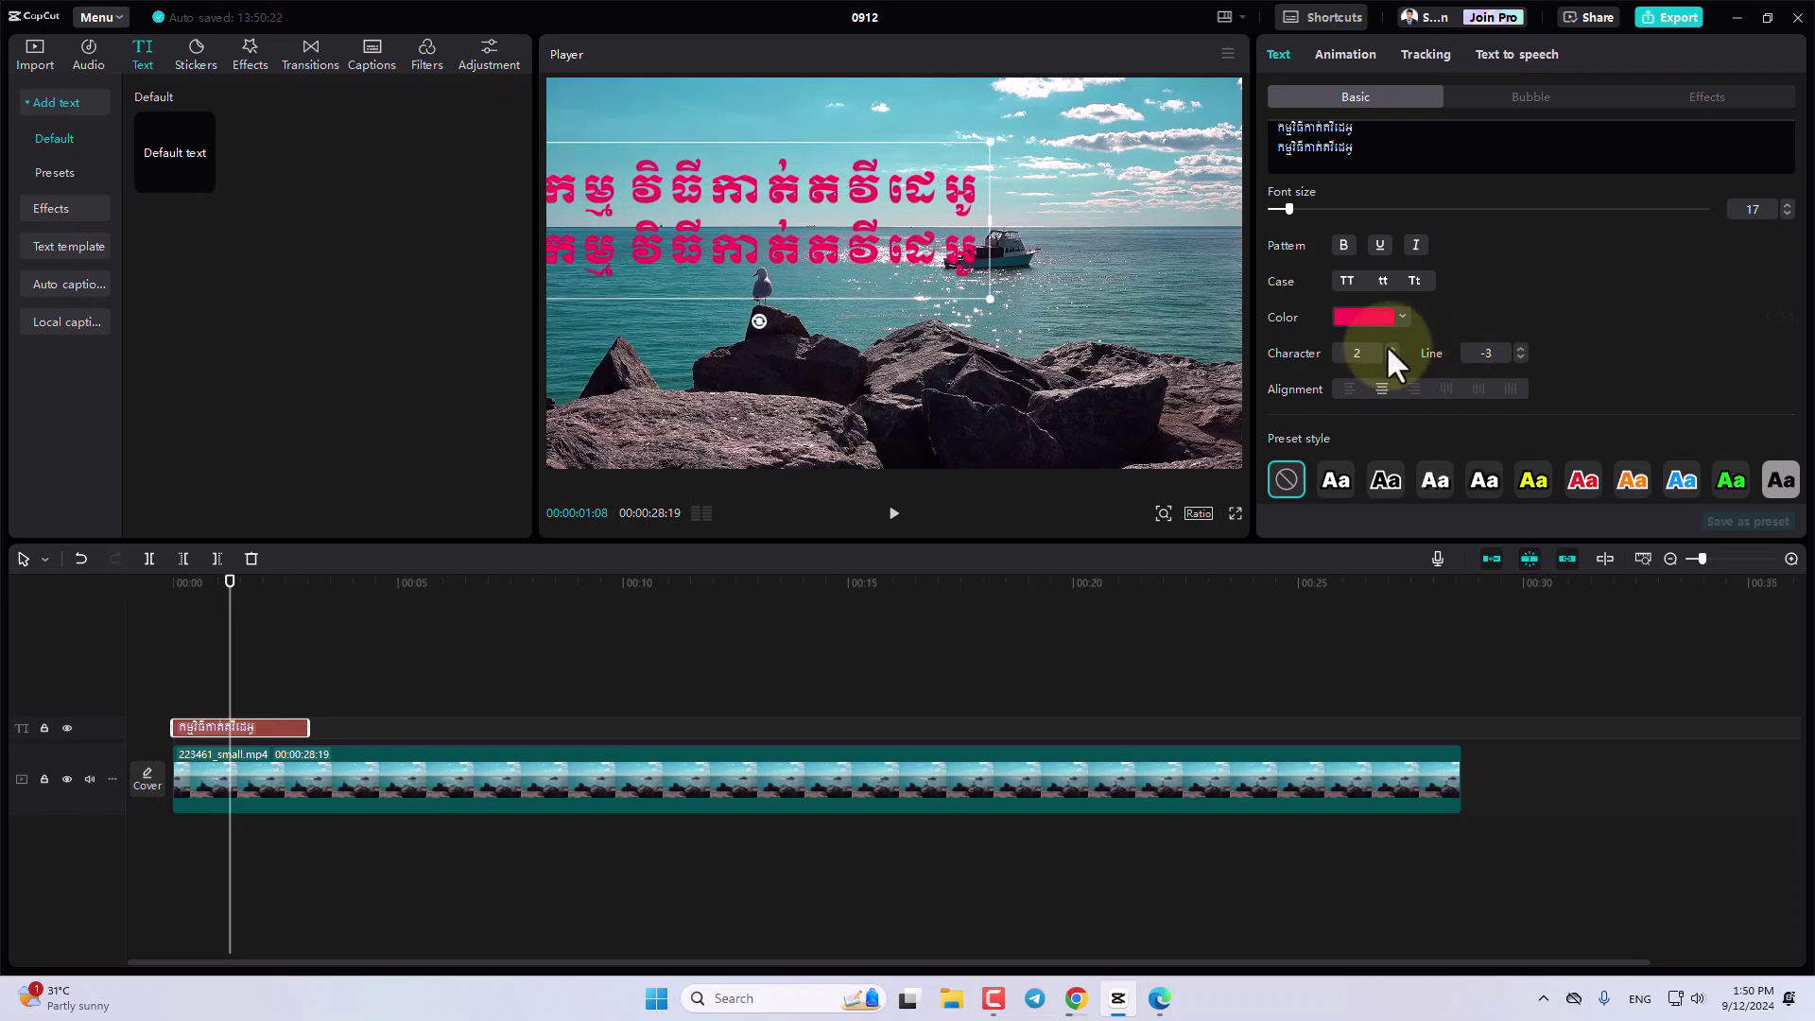
click(1390, 357)
click(1391, 357)
click(1390, 357)
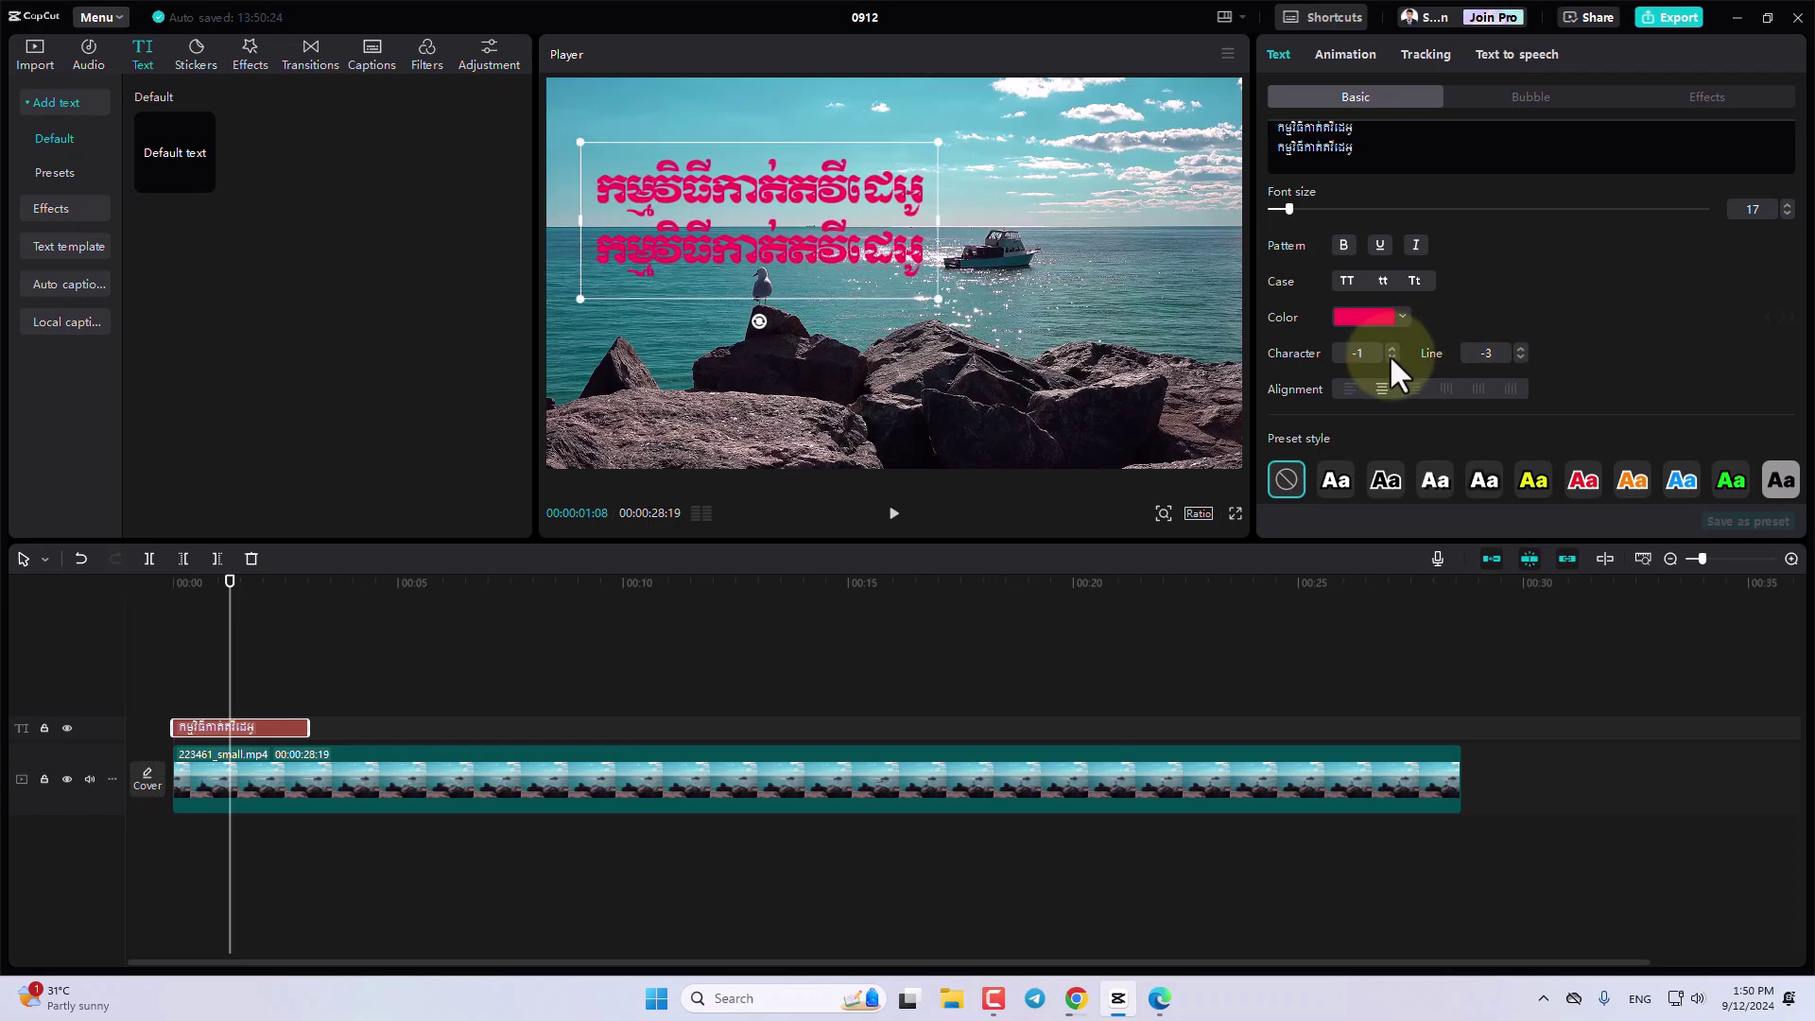
click(1391, 347)
click(1390, 347)
click(1391, 347)
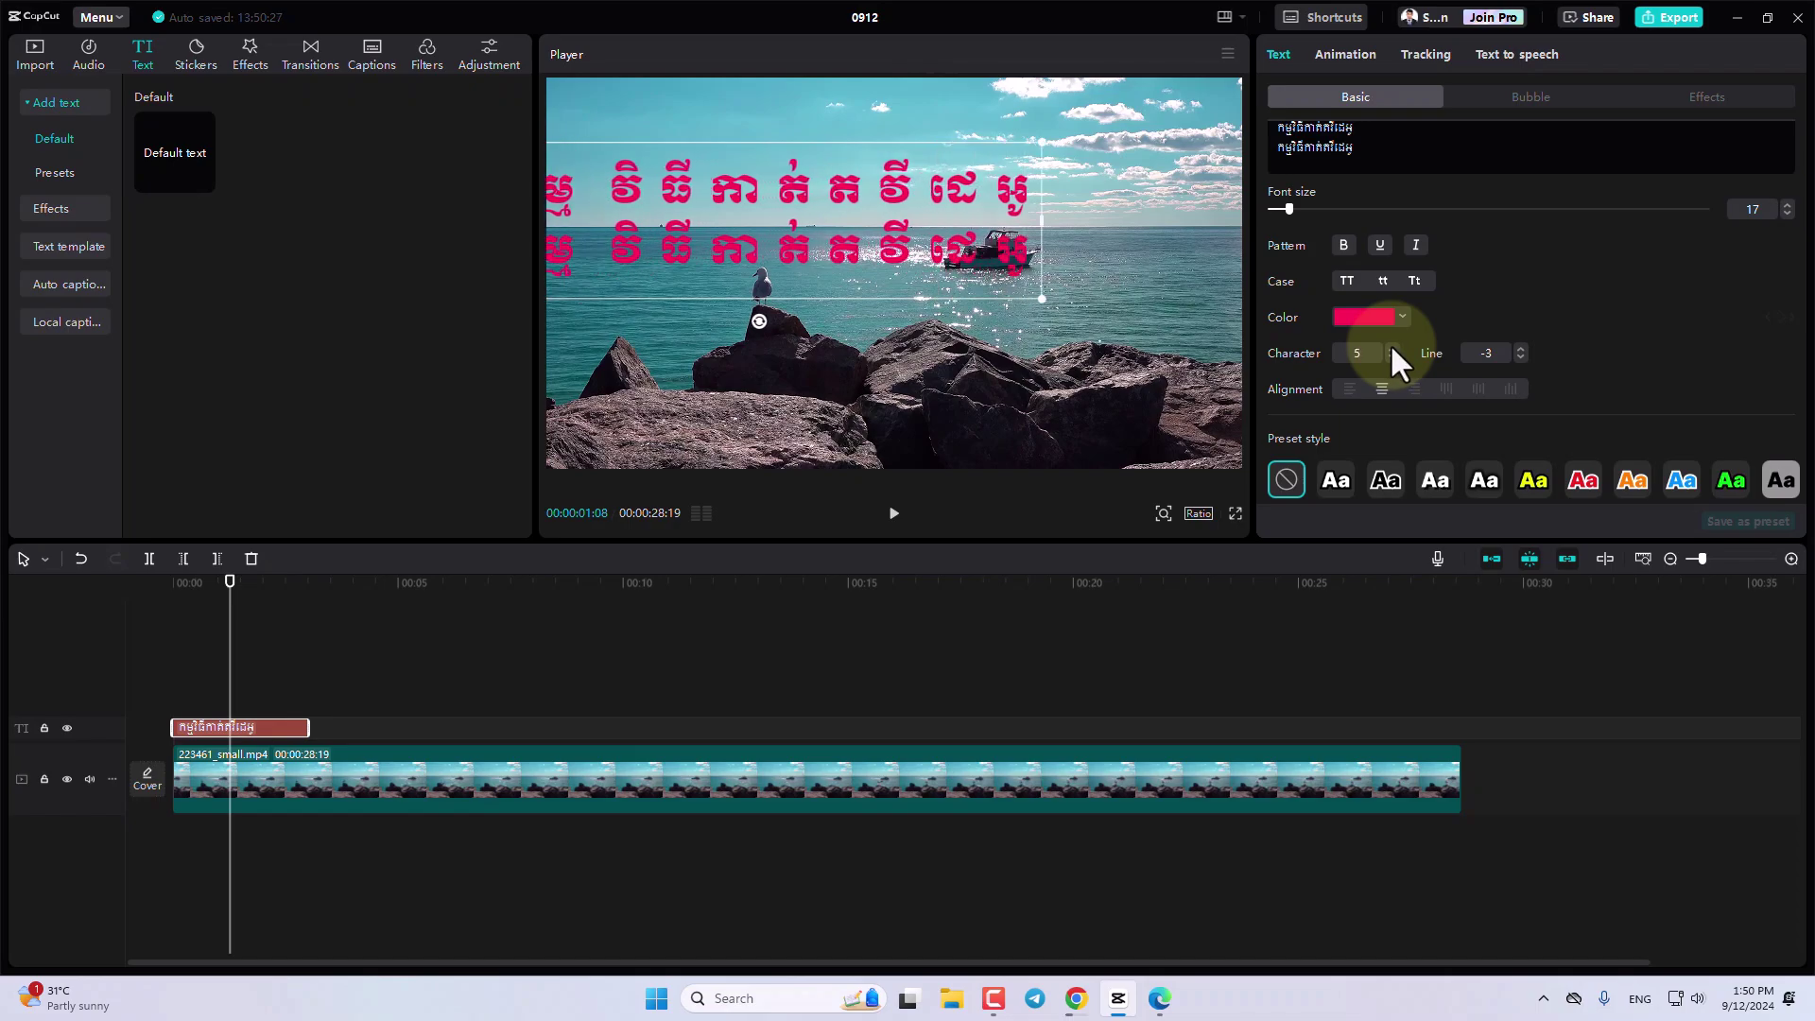
click(1390, 347)
click(1391, 347)
click(1390, 347)
click(1392, 347)
click(1392, 347)
click(1392, 347)
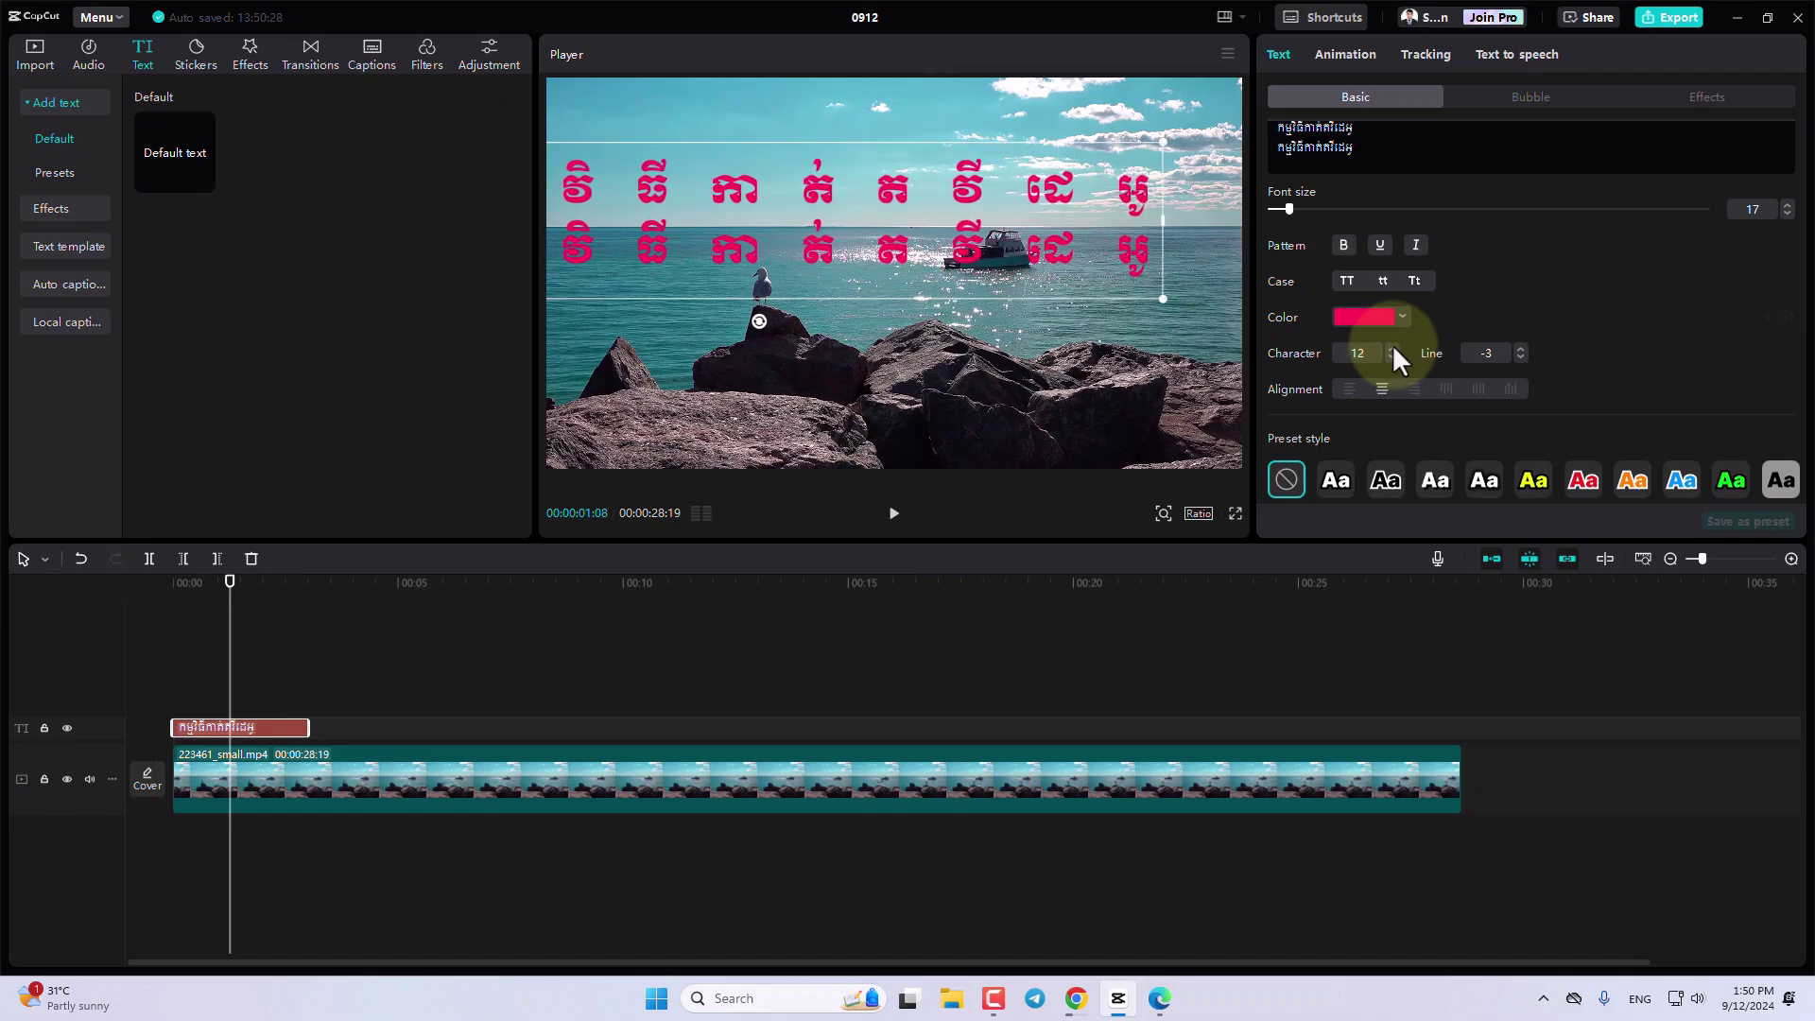
click(1391, 357)
click(1392, 358)
click(1392, 357)
click(1391, 357)
click(1391, 358)
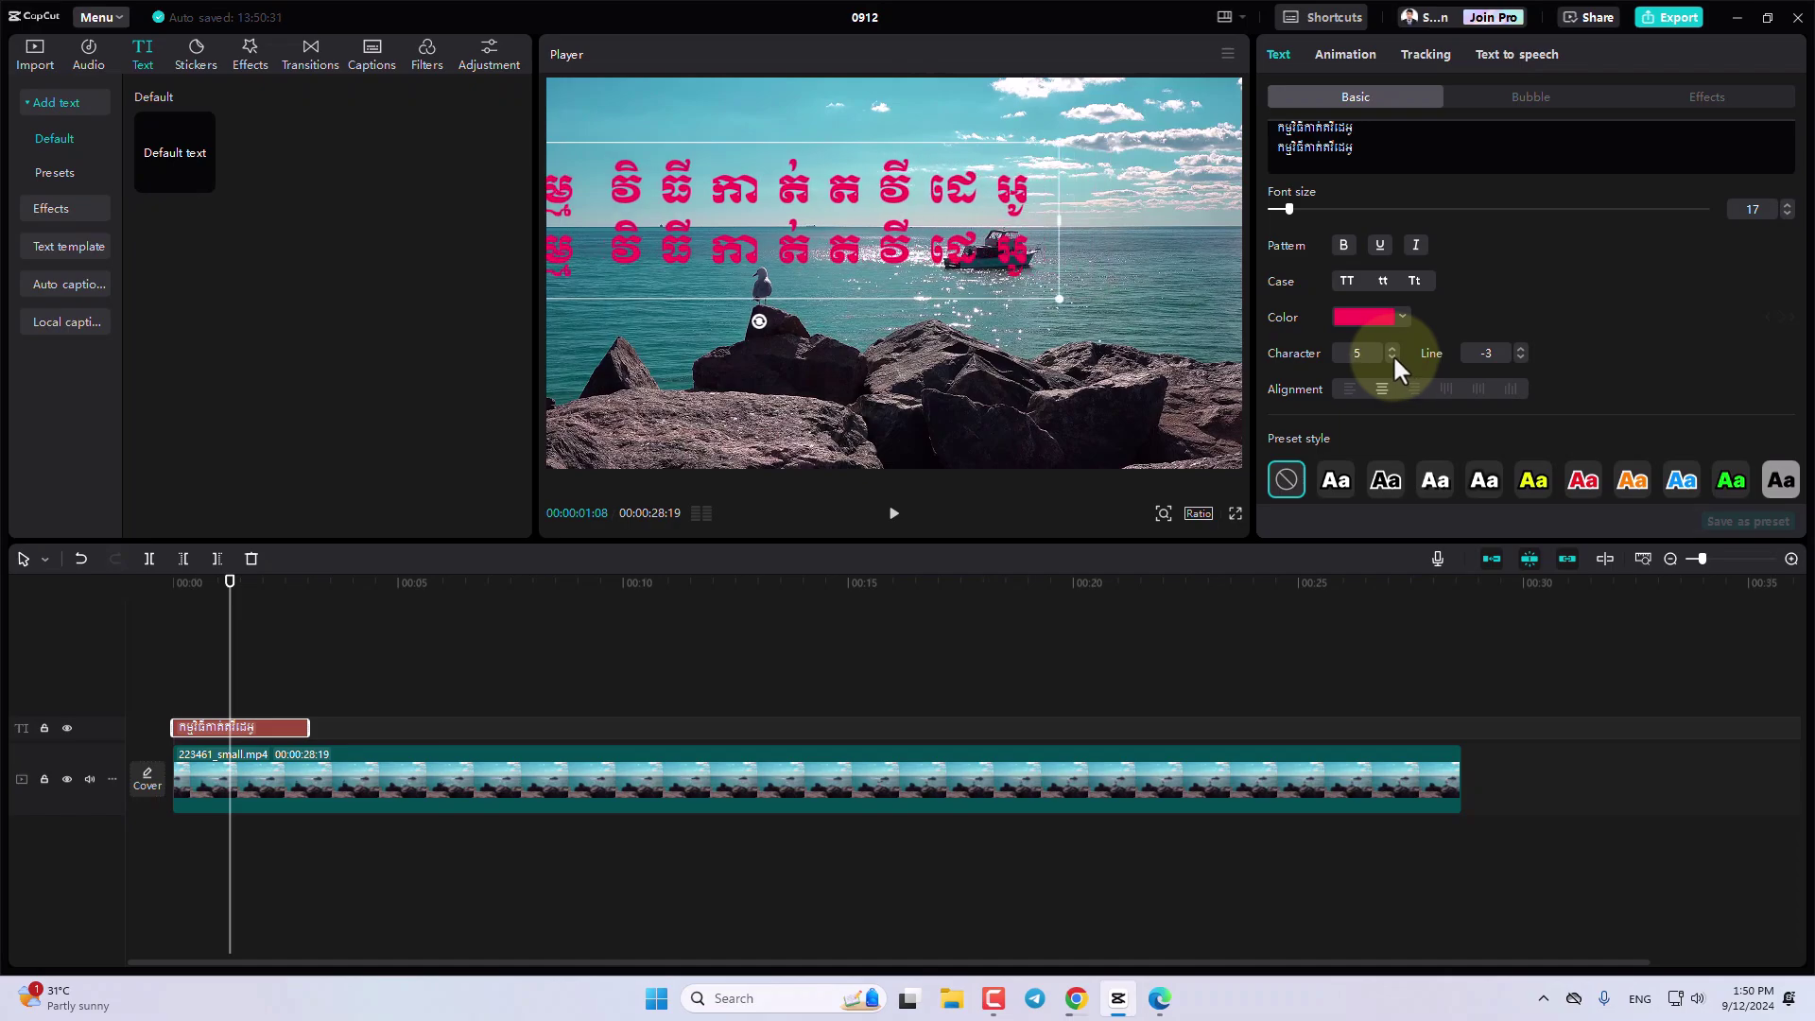
click(1391, 357)
click(1392, 357)
click(1391, 357)
drag(732, 255, 854, 254)
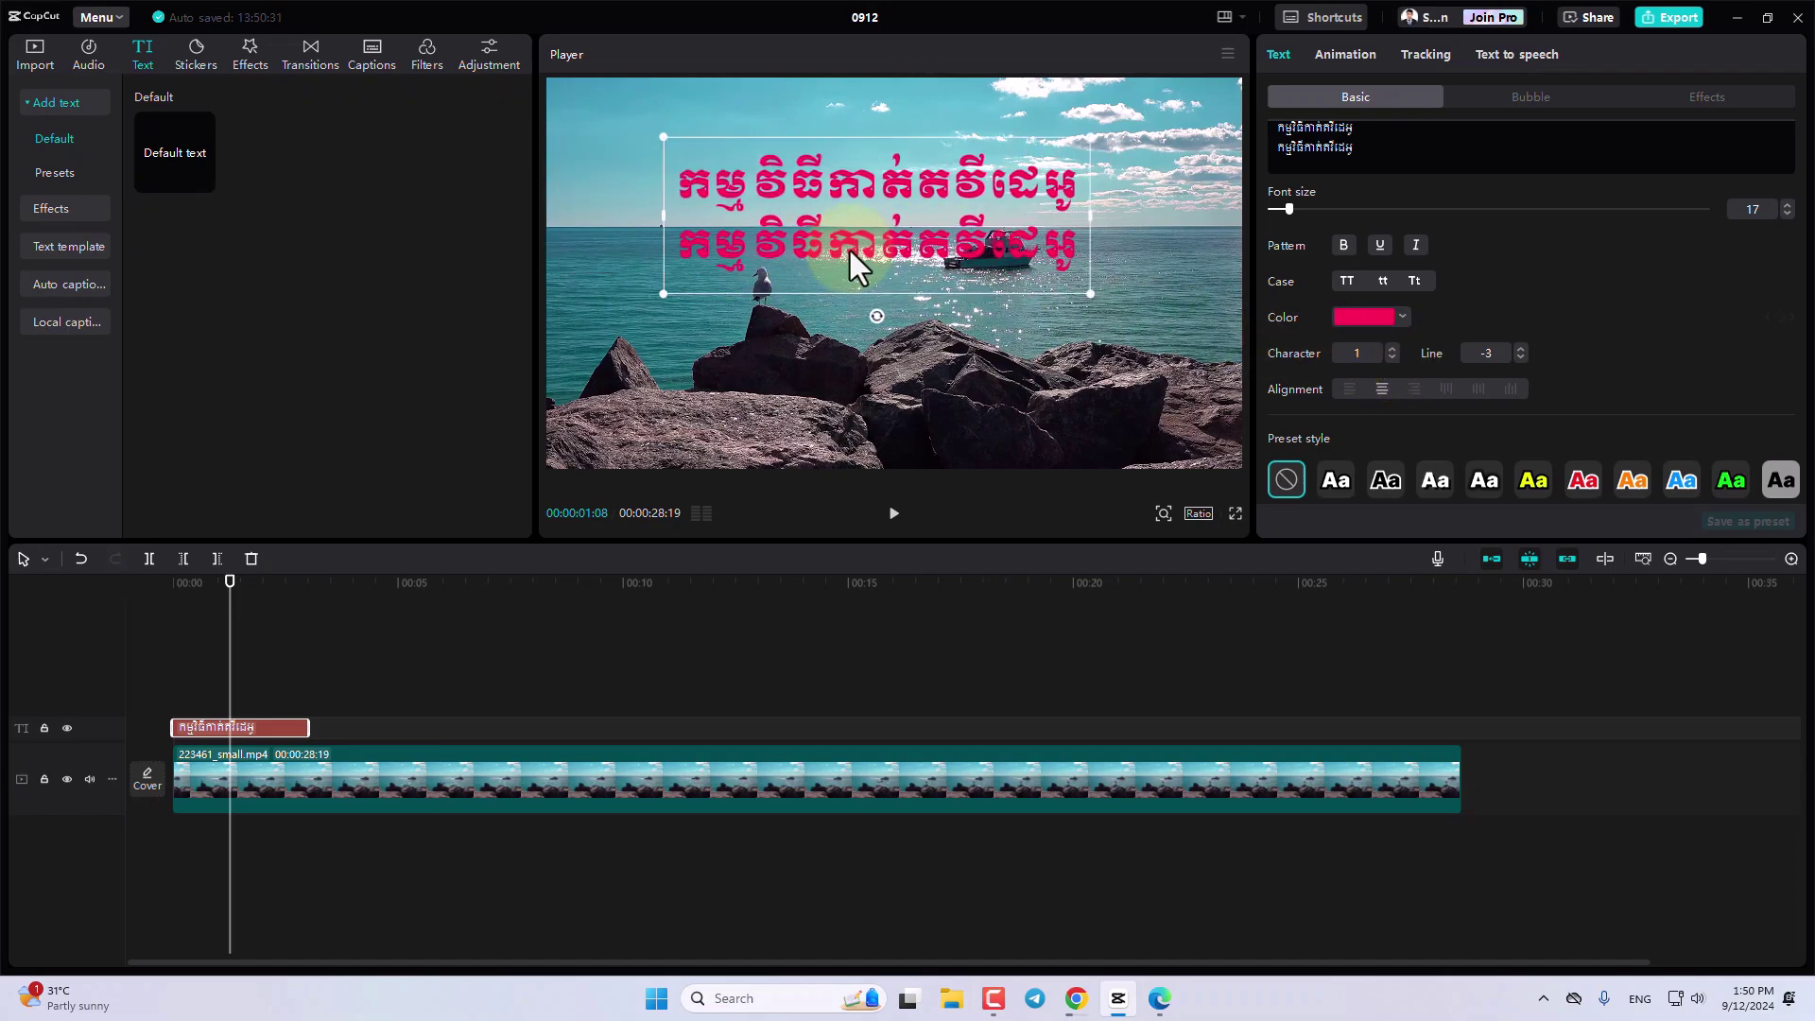
click(1391, 357)
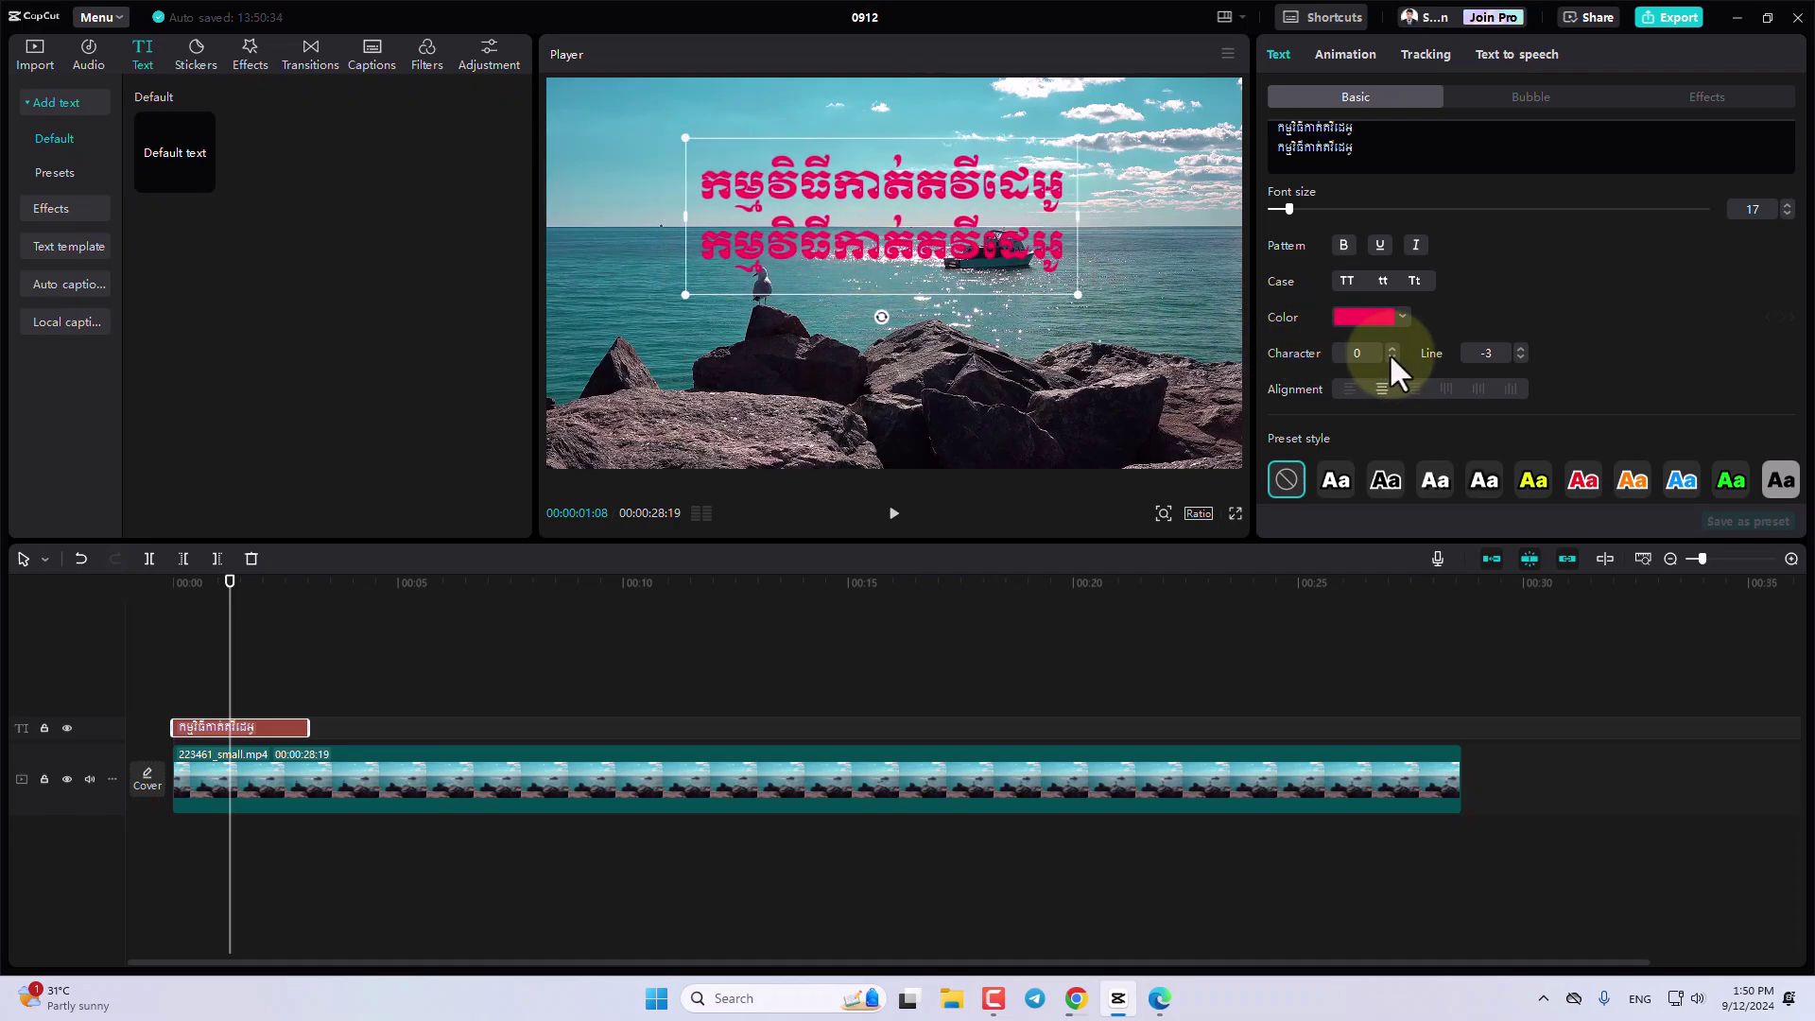
Set the caption's line spacing to -1 after trying 0 and -2.
click(1520, 348)
click(1520, 347)
click(1520, 348)
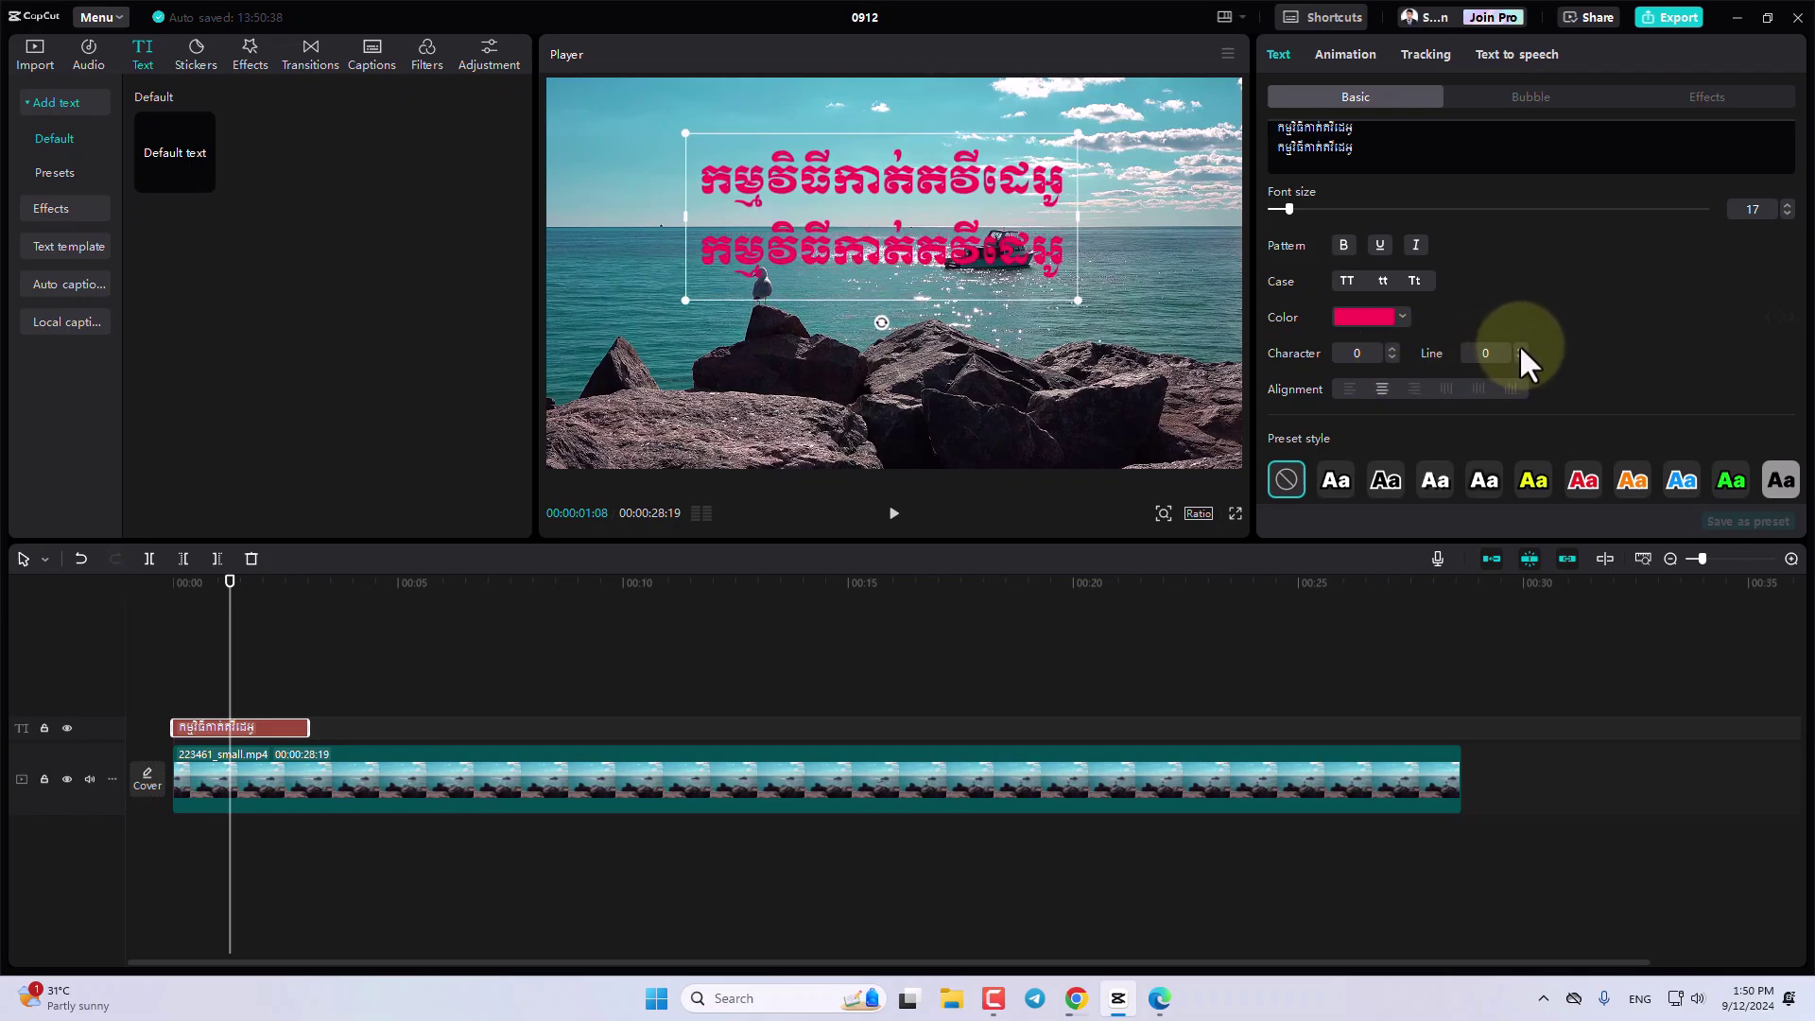
click(1520, 348)
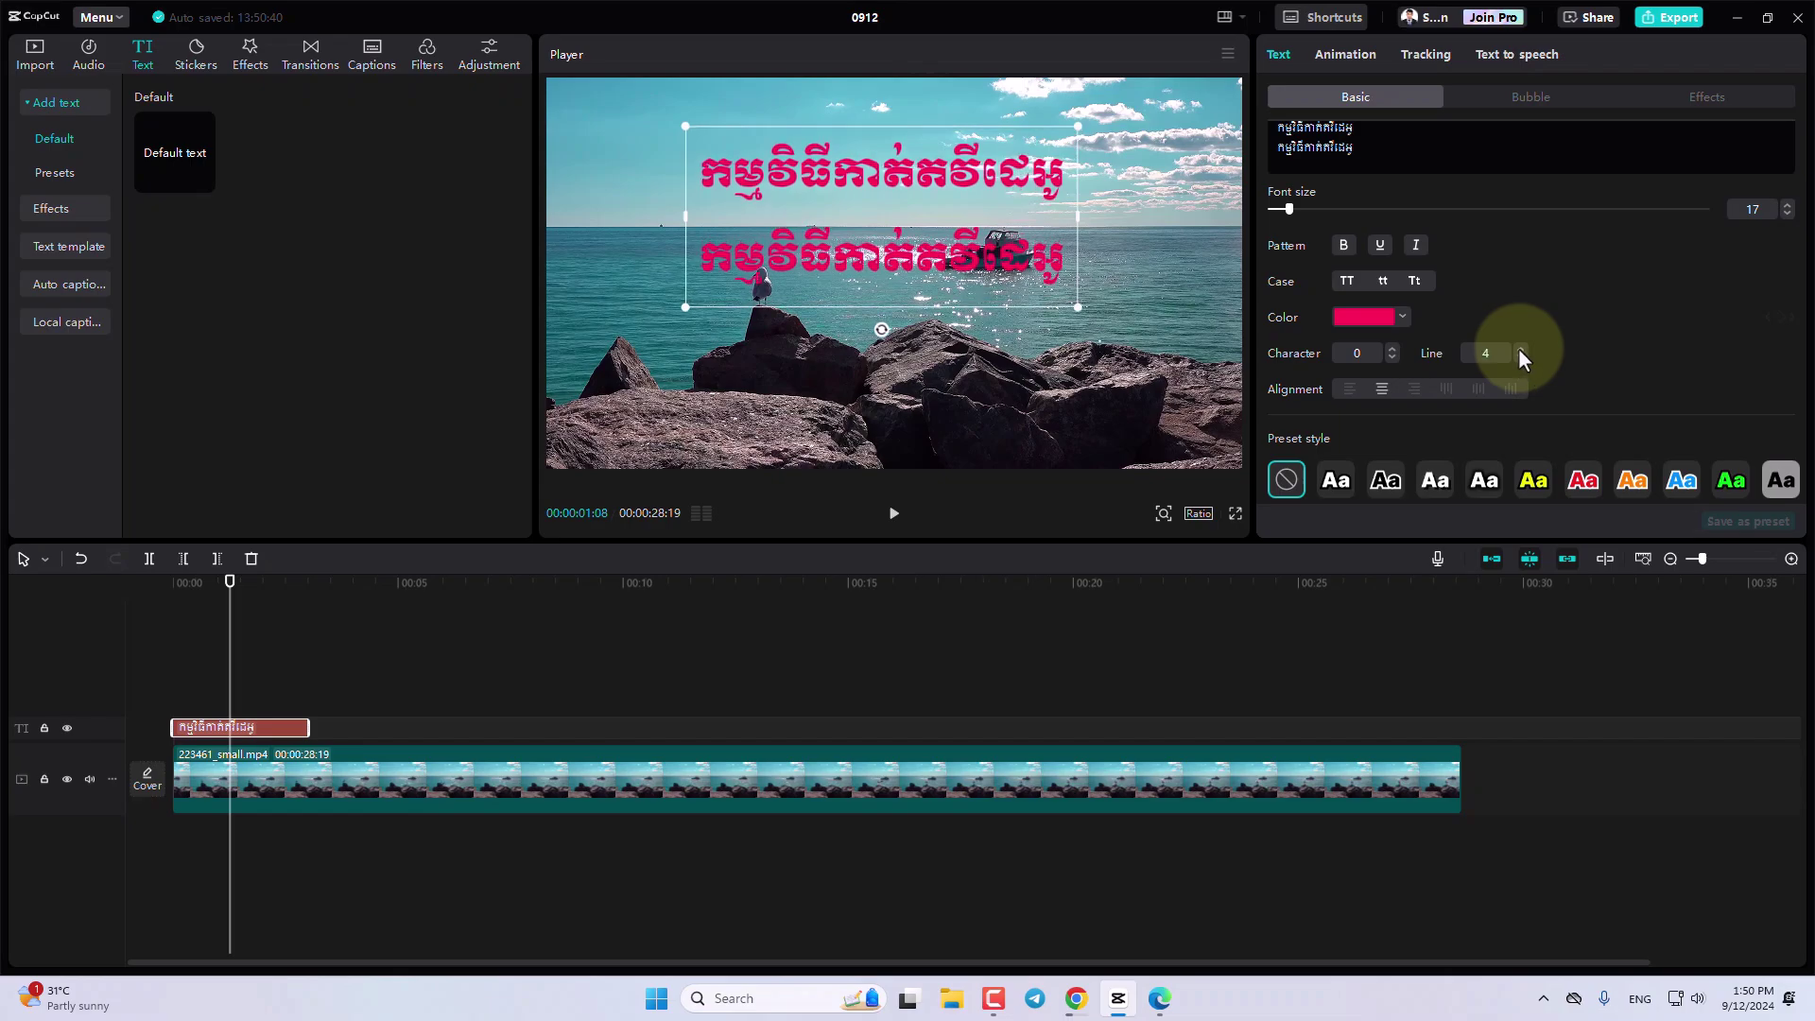
click(1520, 357)
click(1521, 357)
click(1520, 358)
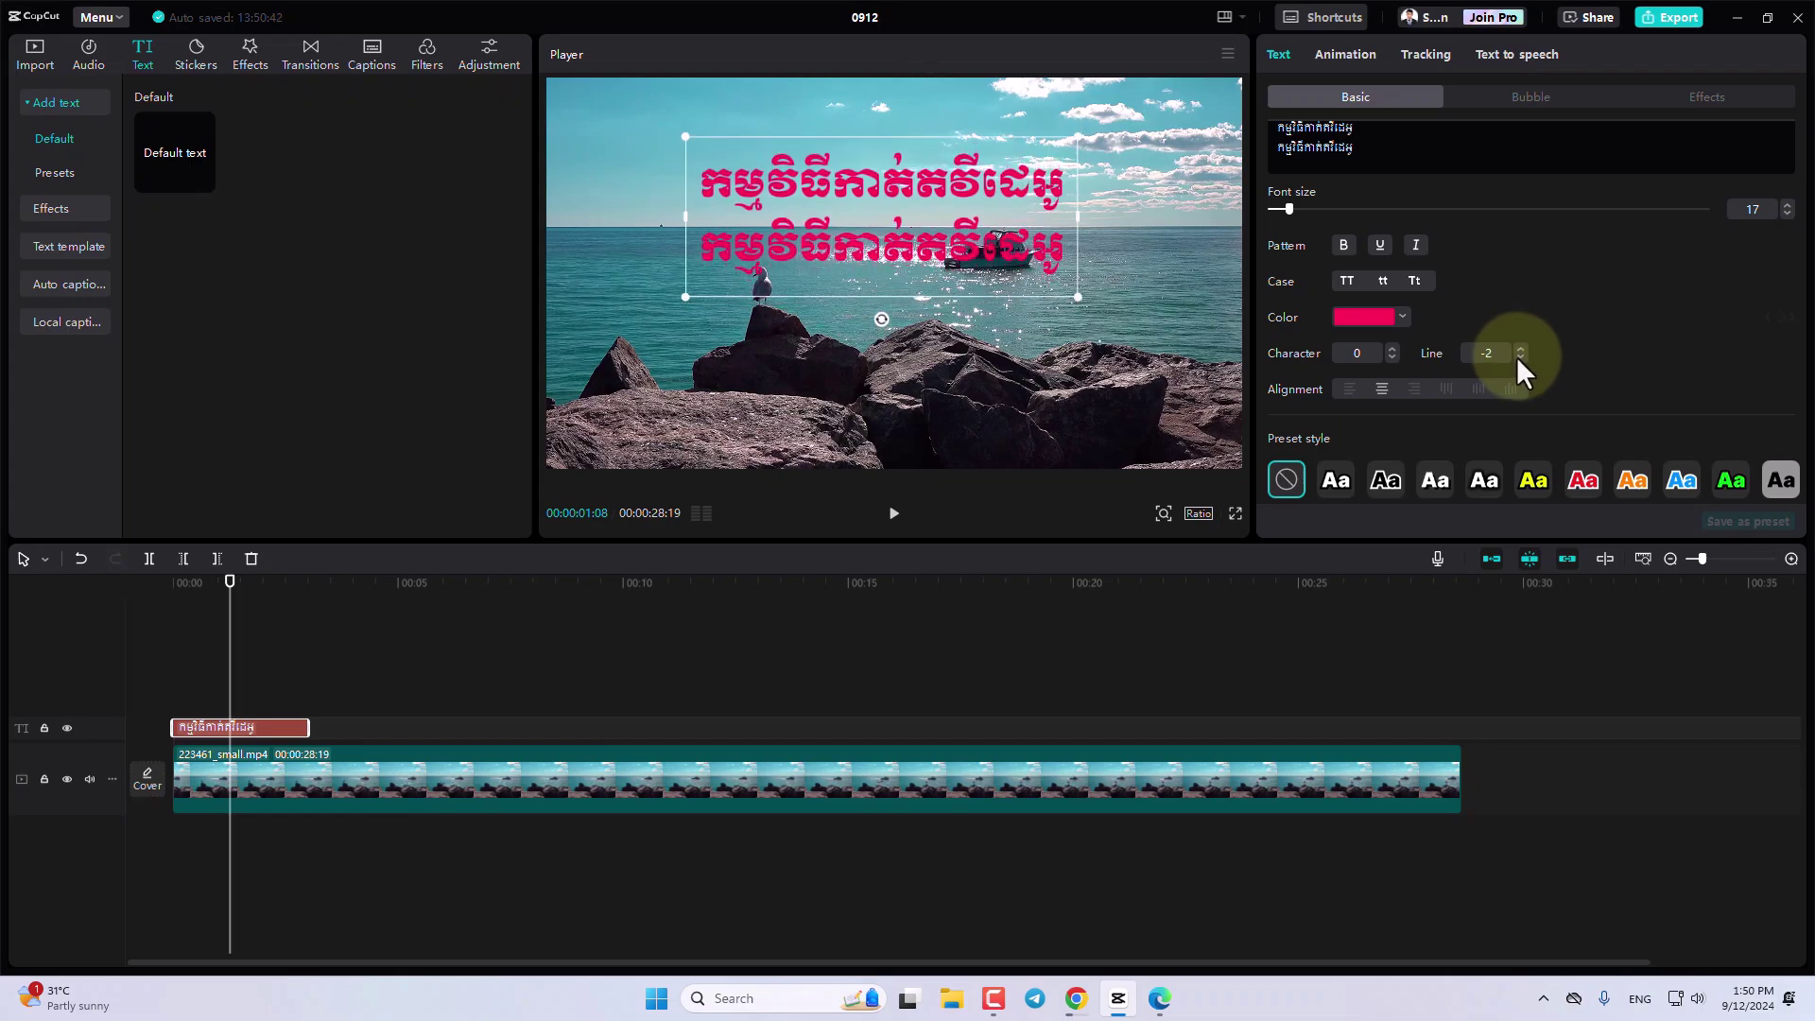
click(1520, 348)
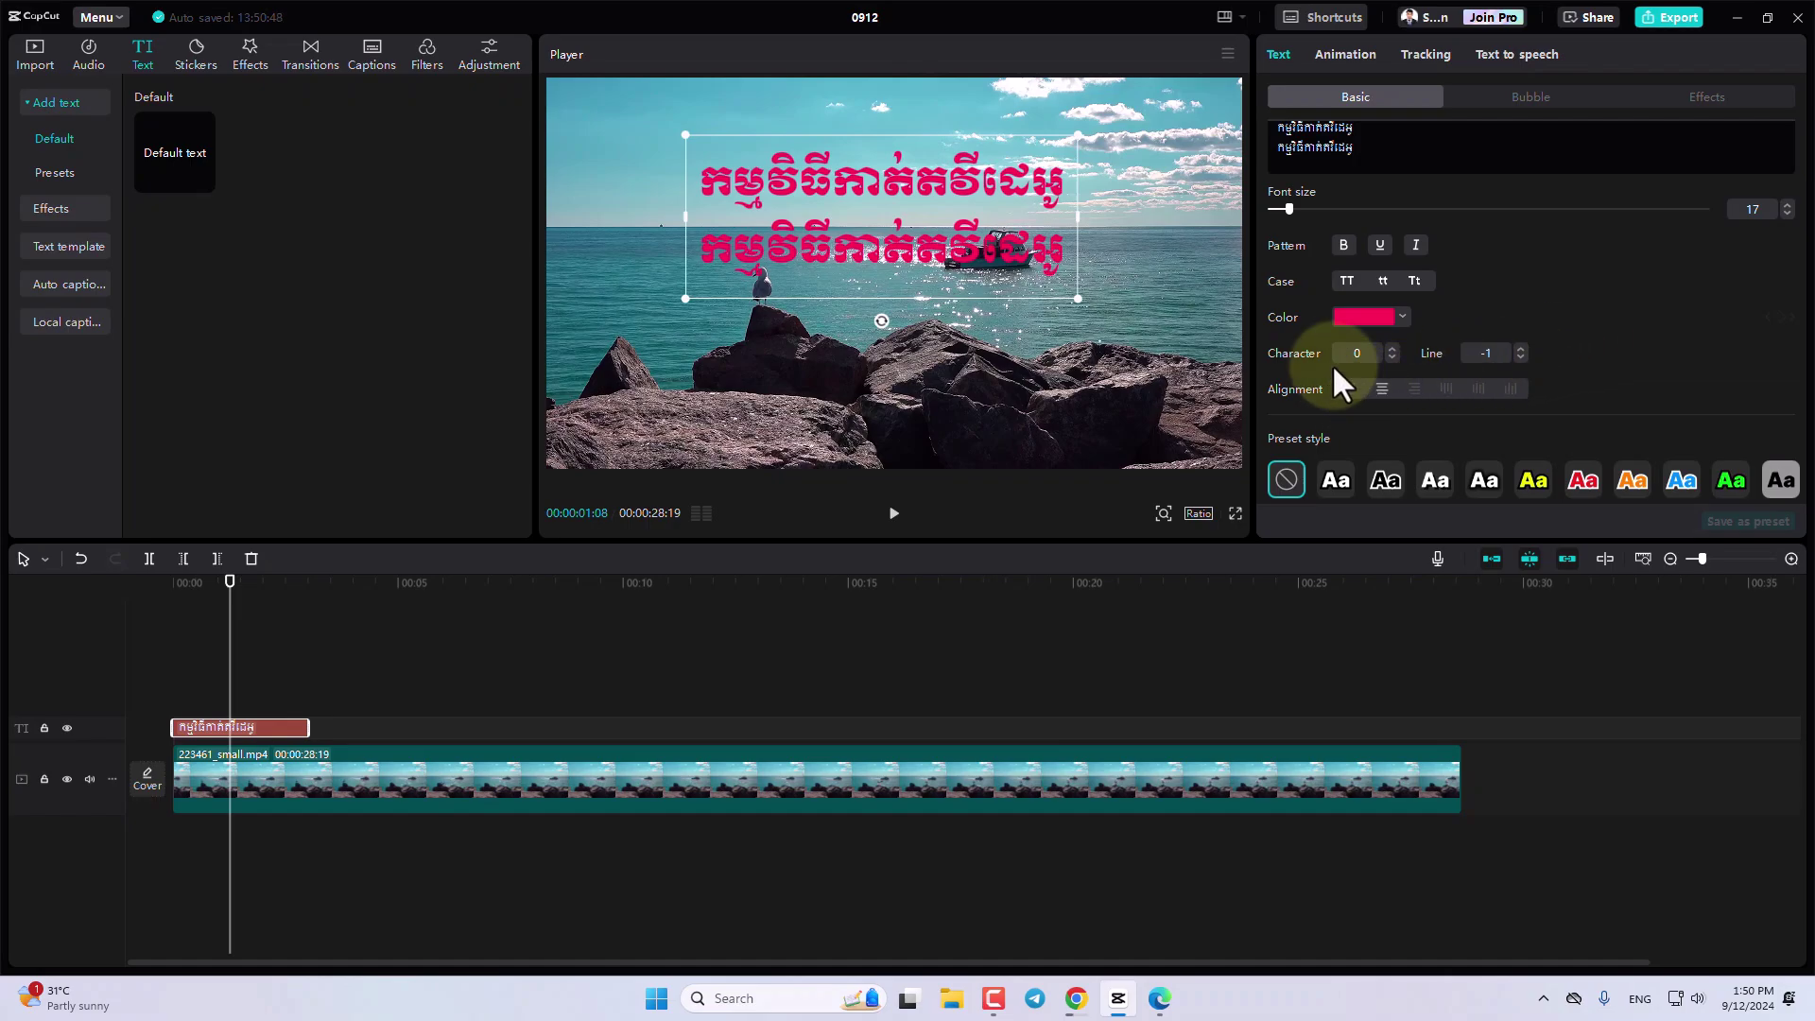
Reposition the caption toward the frame centre, dragging it right and down.
drag(1087, 243, 1184, 243)
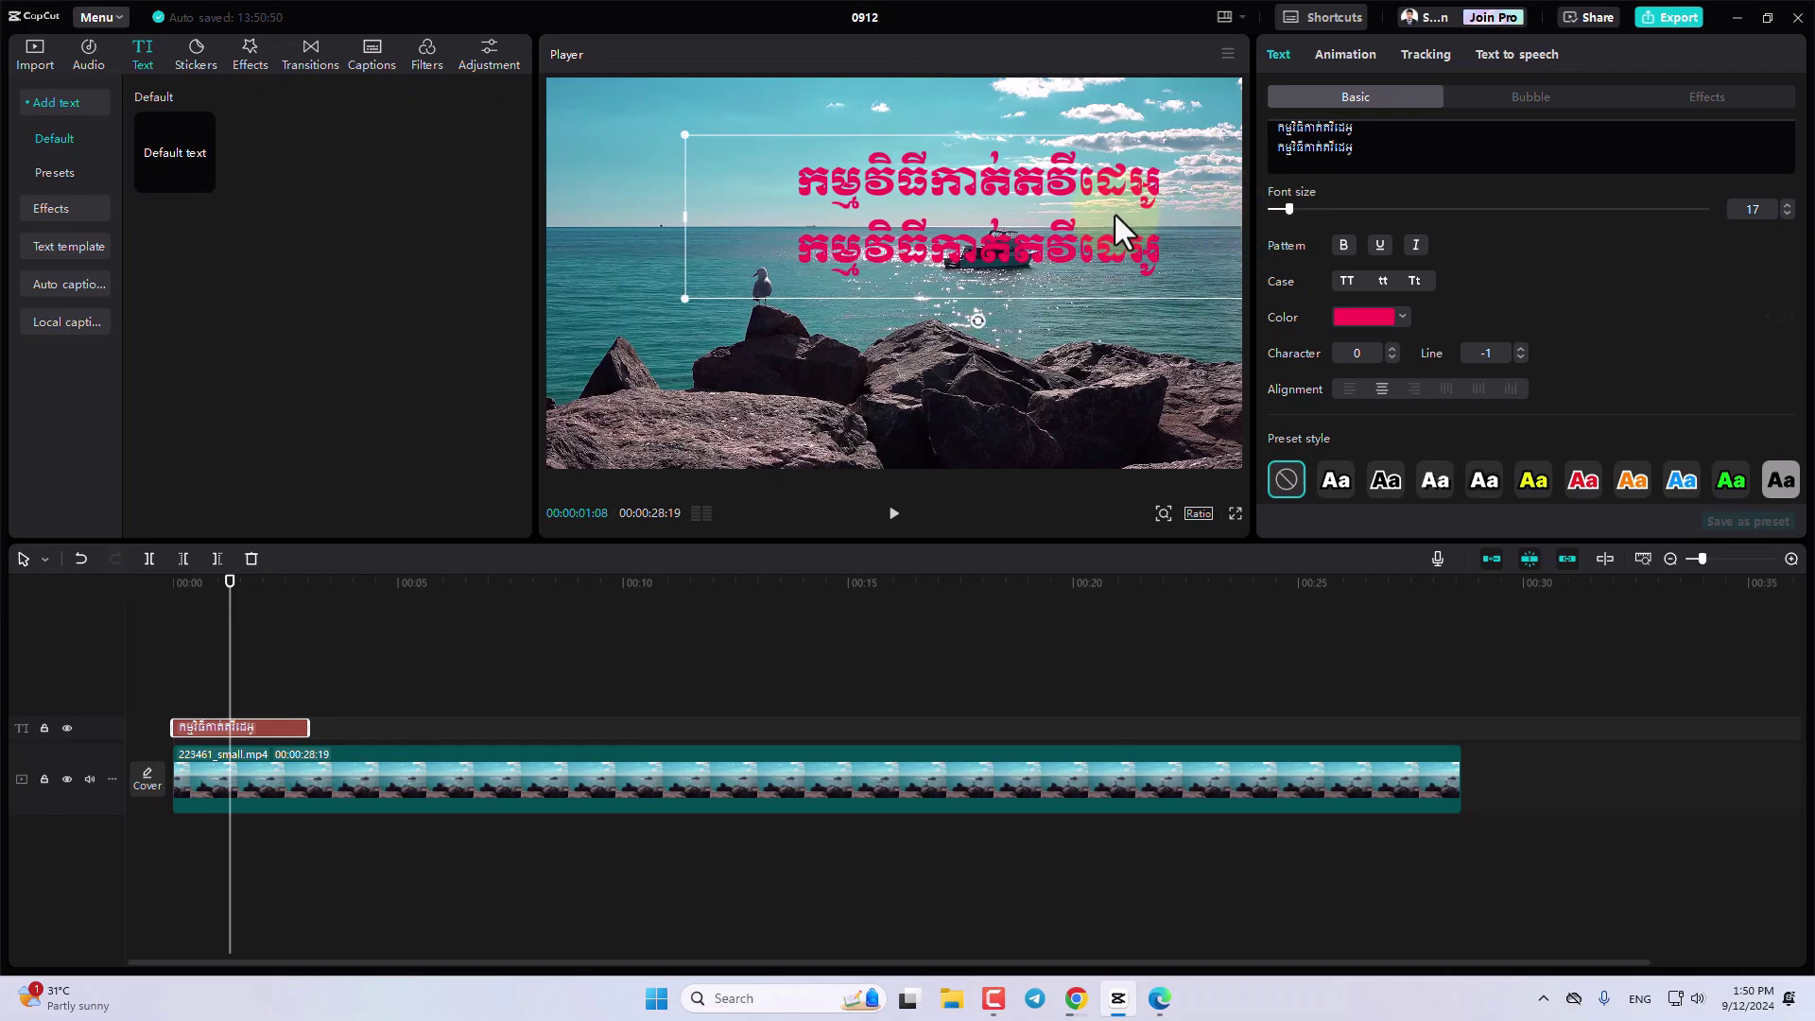
click(668, 217)
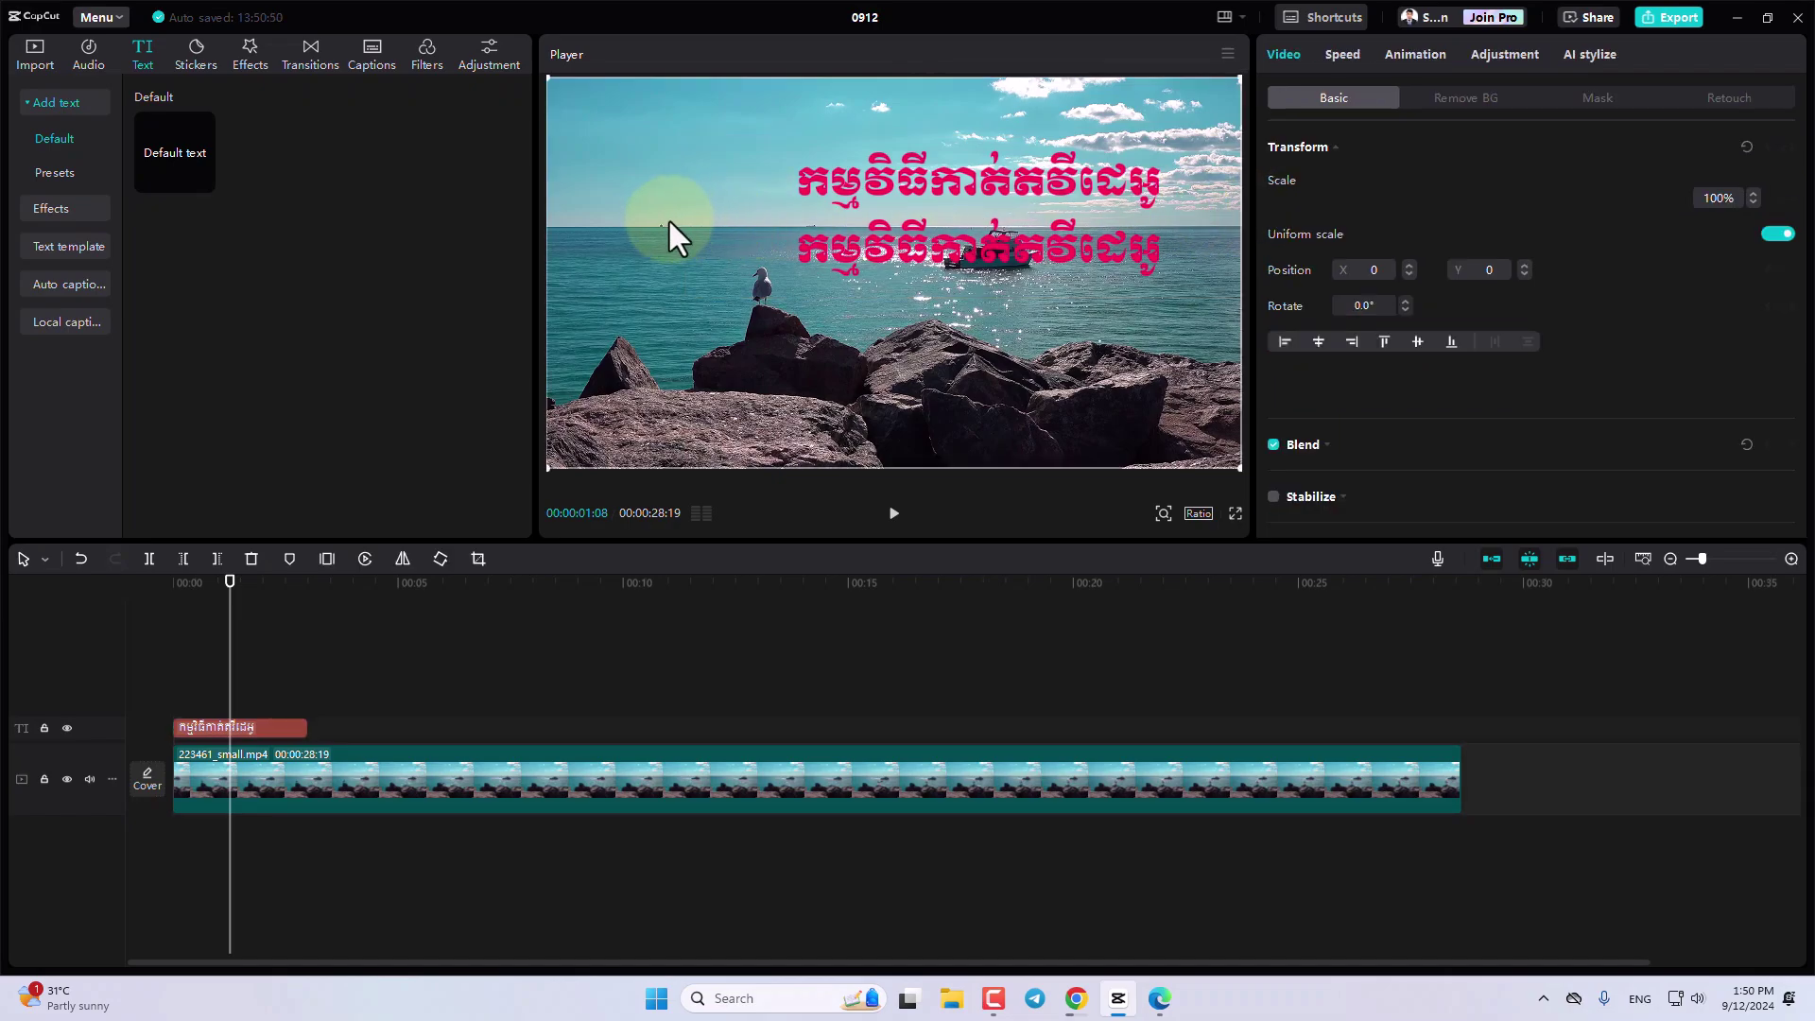
drag(875, 220, 926, 248)
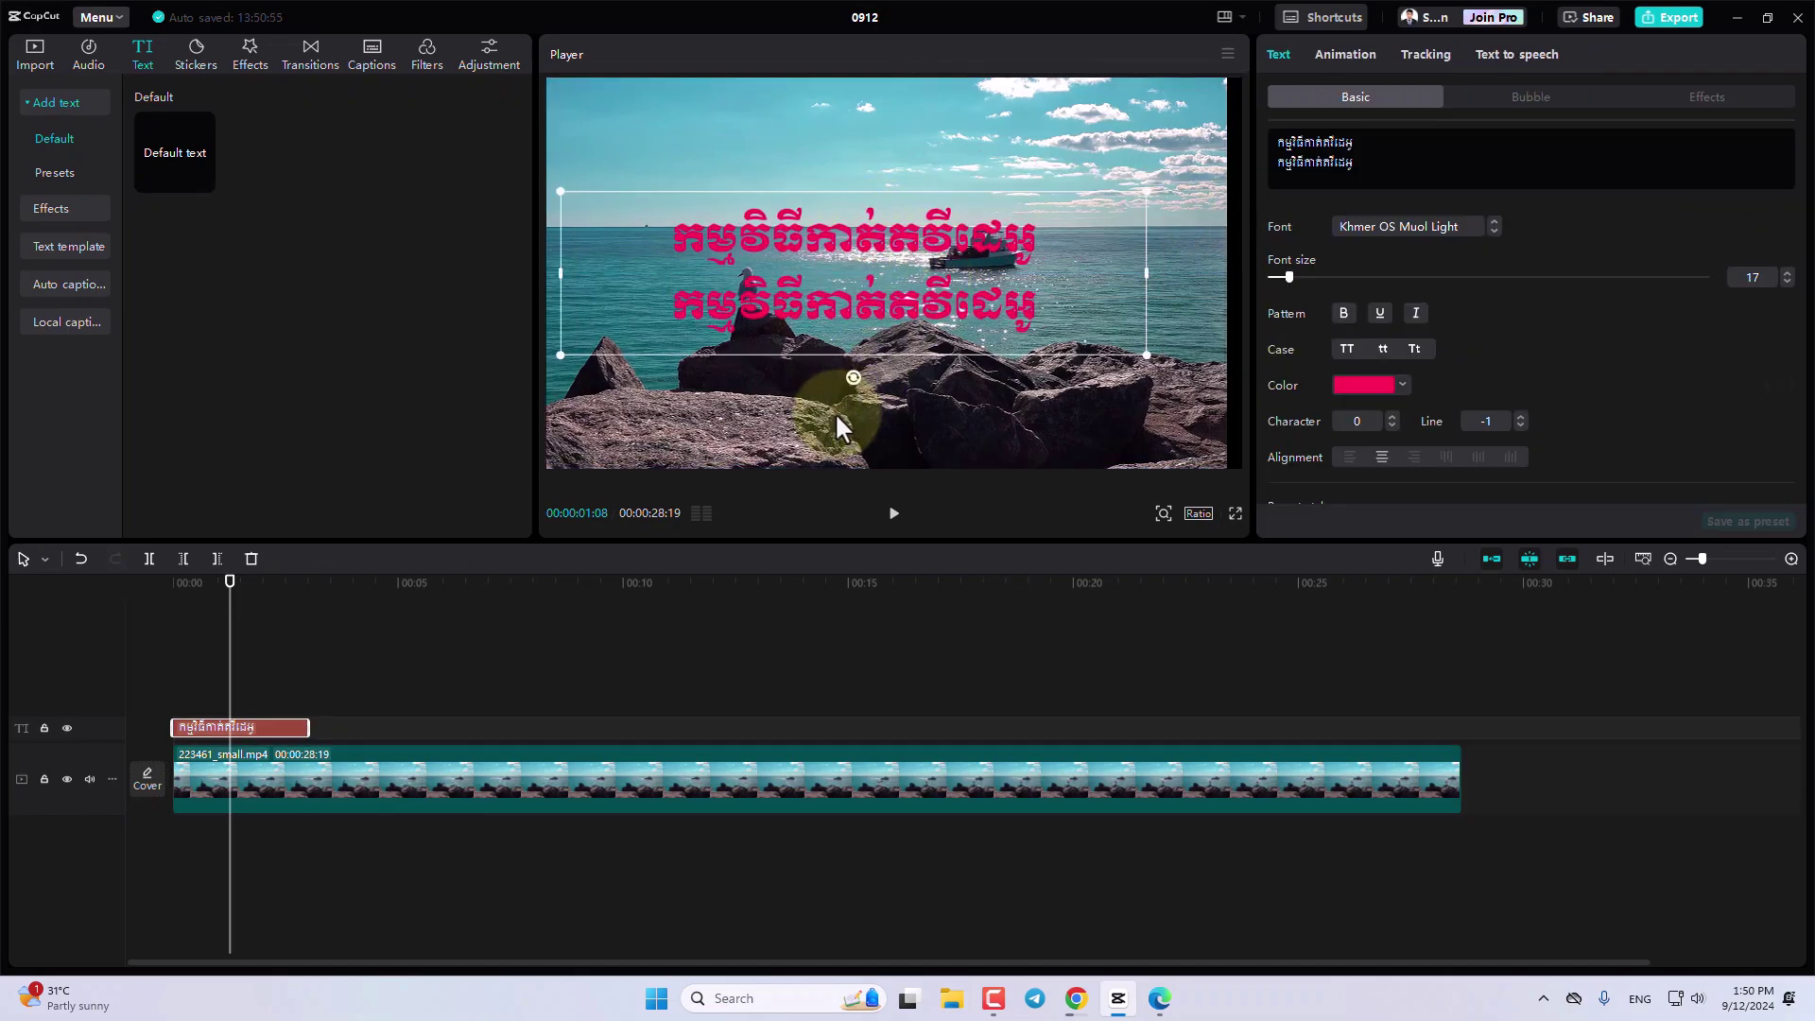
mouse_move(835, 413)
mouse_down()
mouse_move(859, 411)
mouse_move(862, 271)
mouse_up()
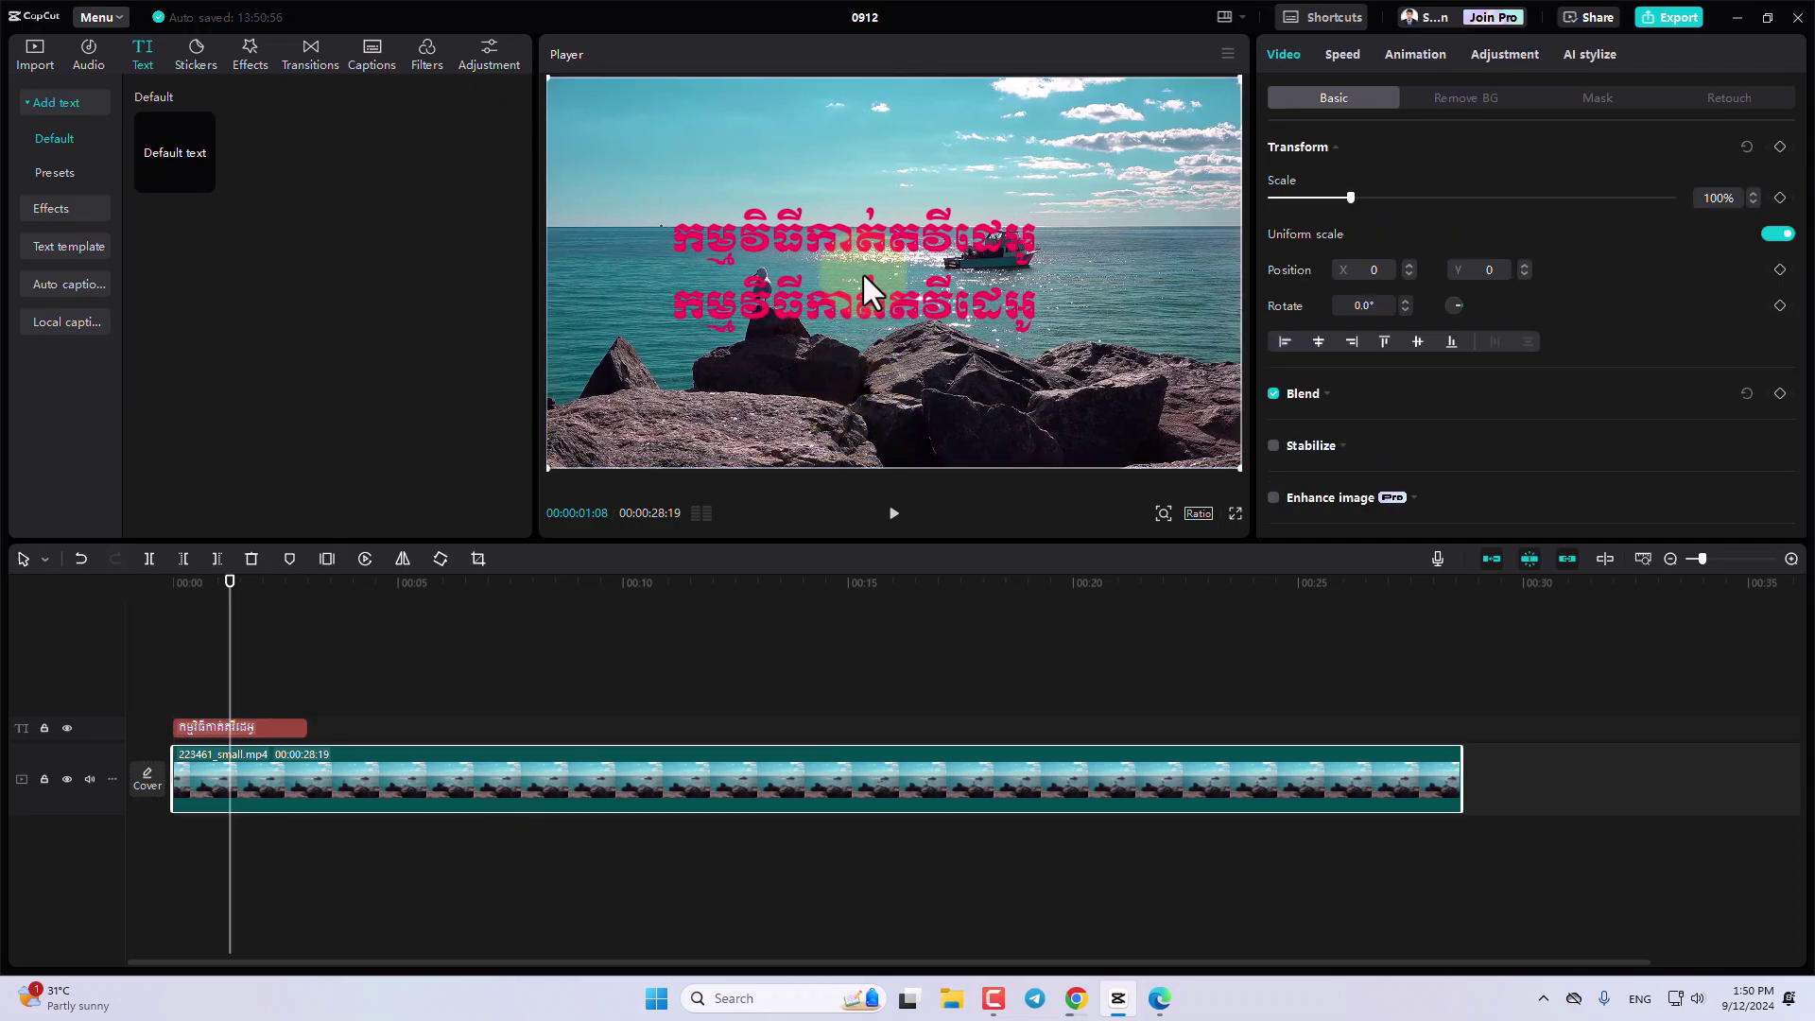
click(860, 301)
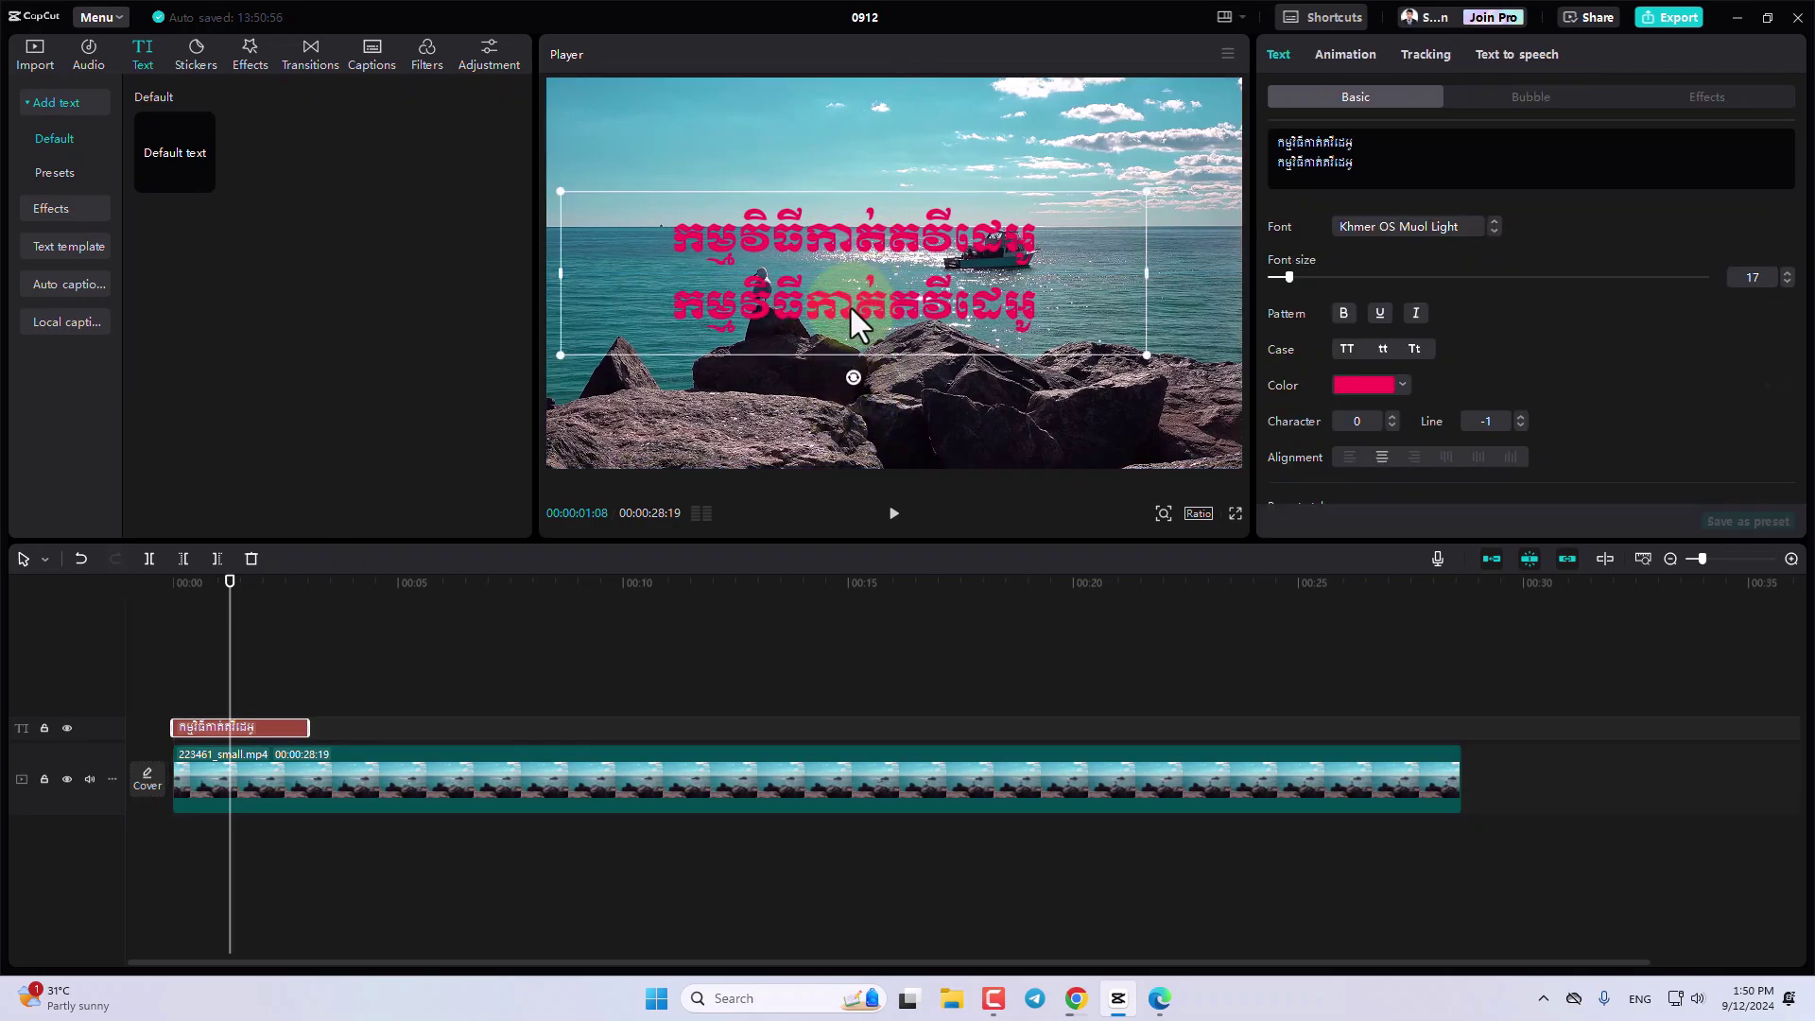
drag(833, 312, 863, 313)
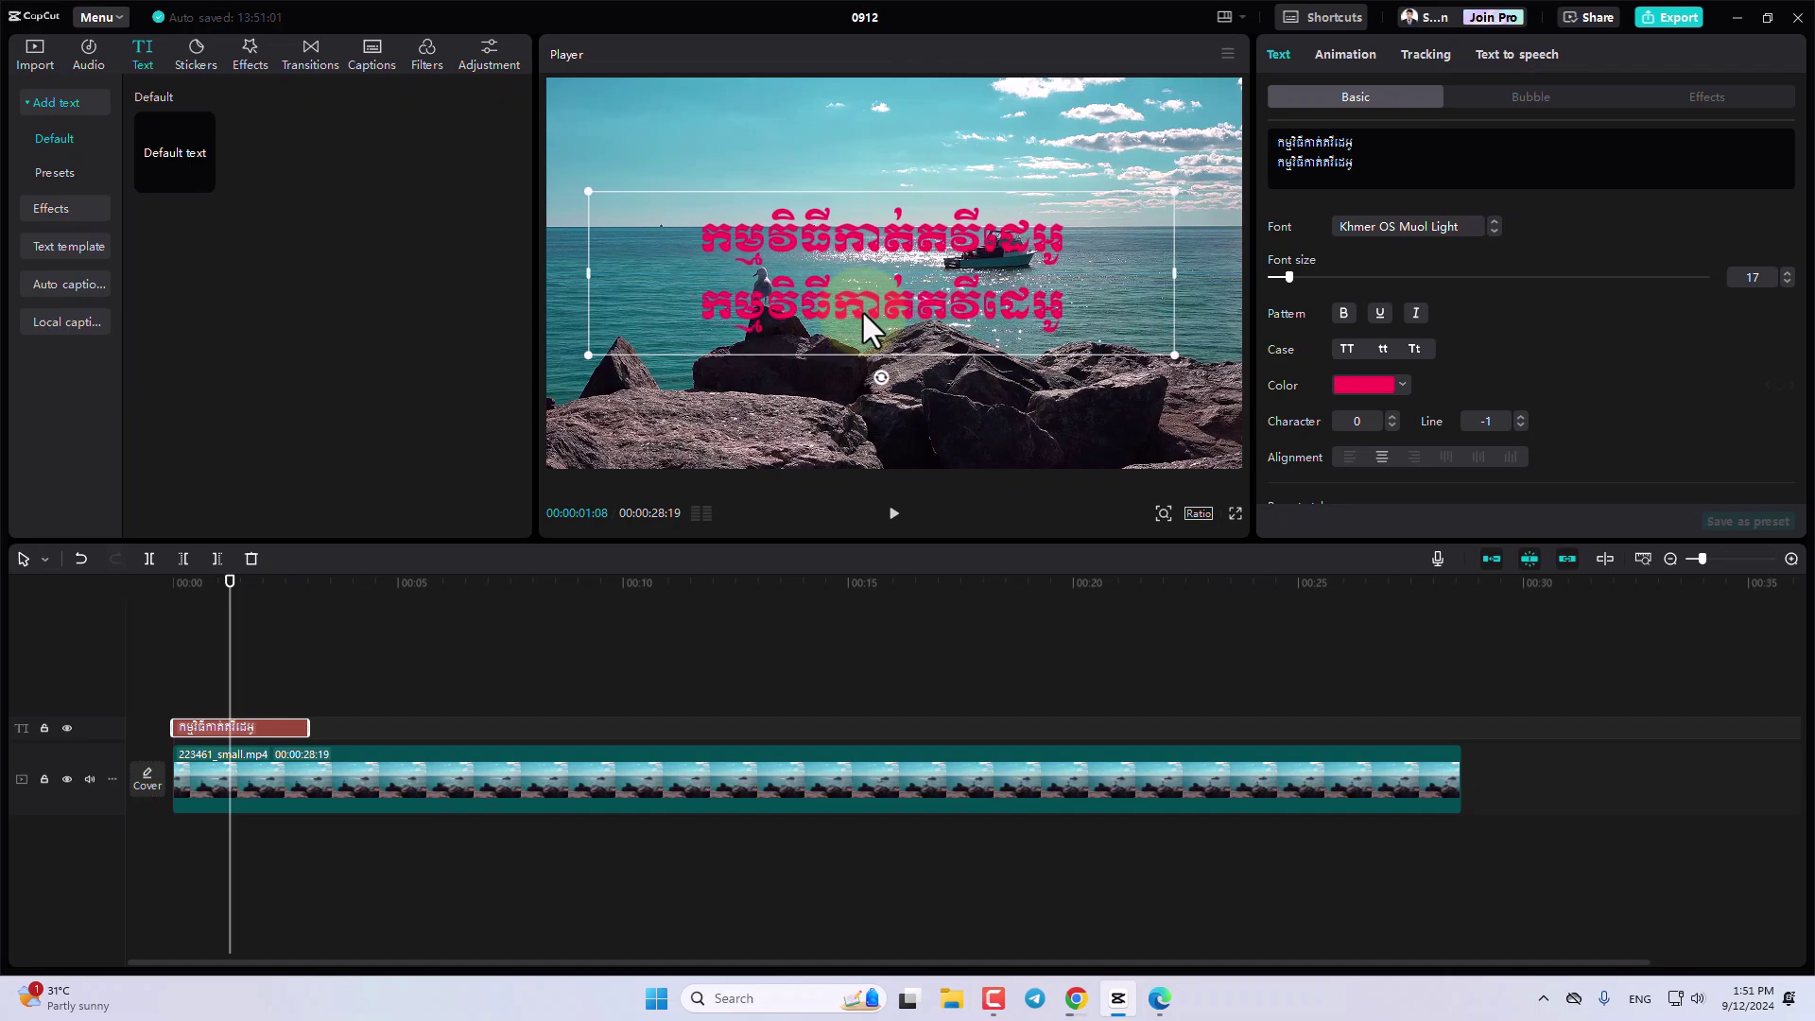
Try left, centre and right alignment, leaving the caption lines left-aligned.
click(1350, 457)
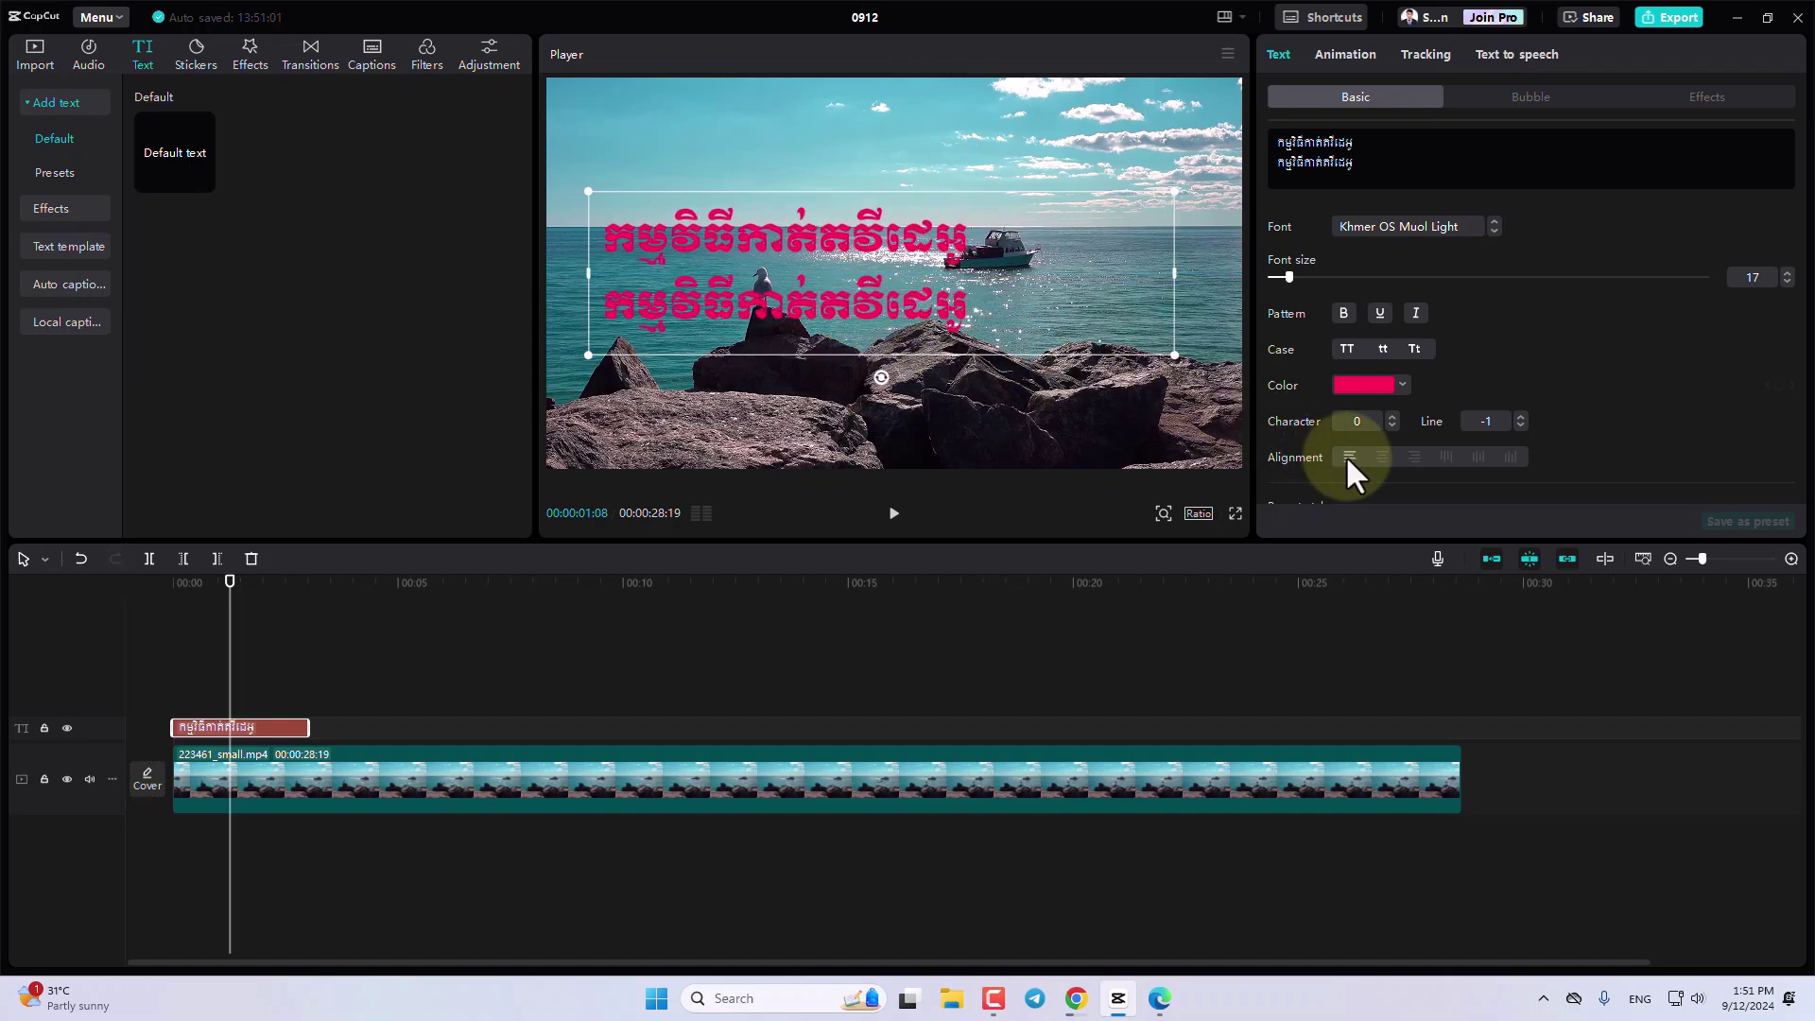
click(1382, 458)
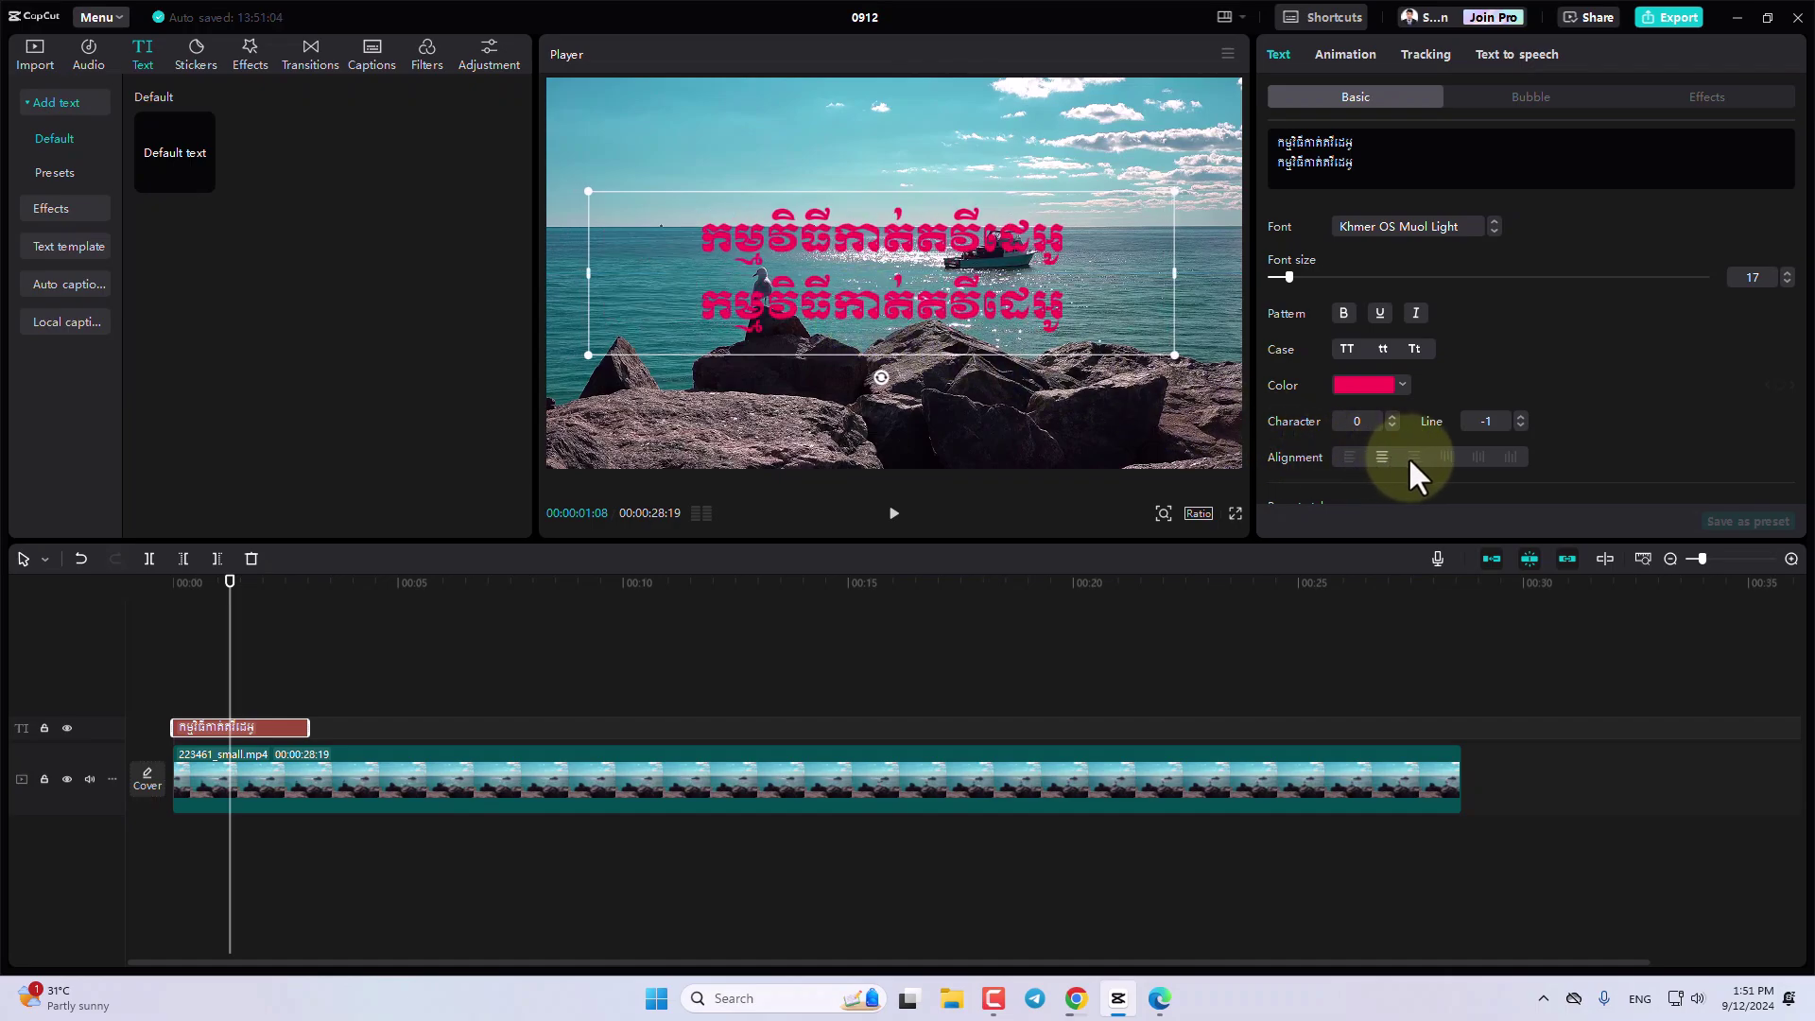
click(1410, 456)
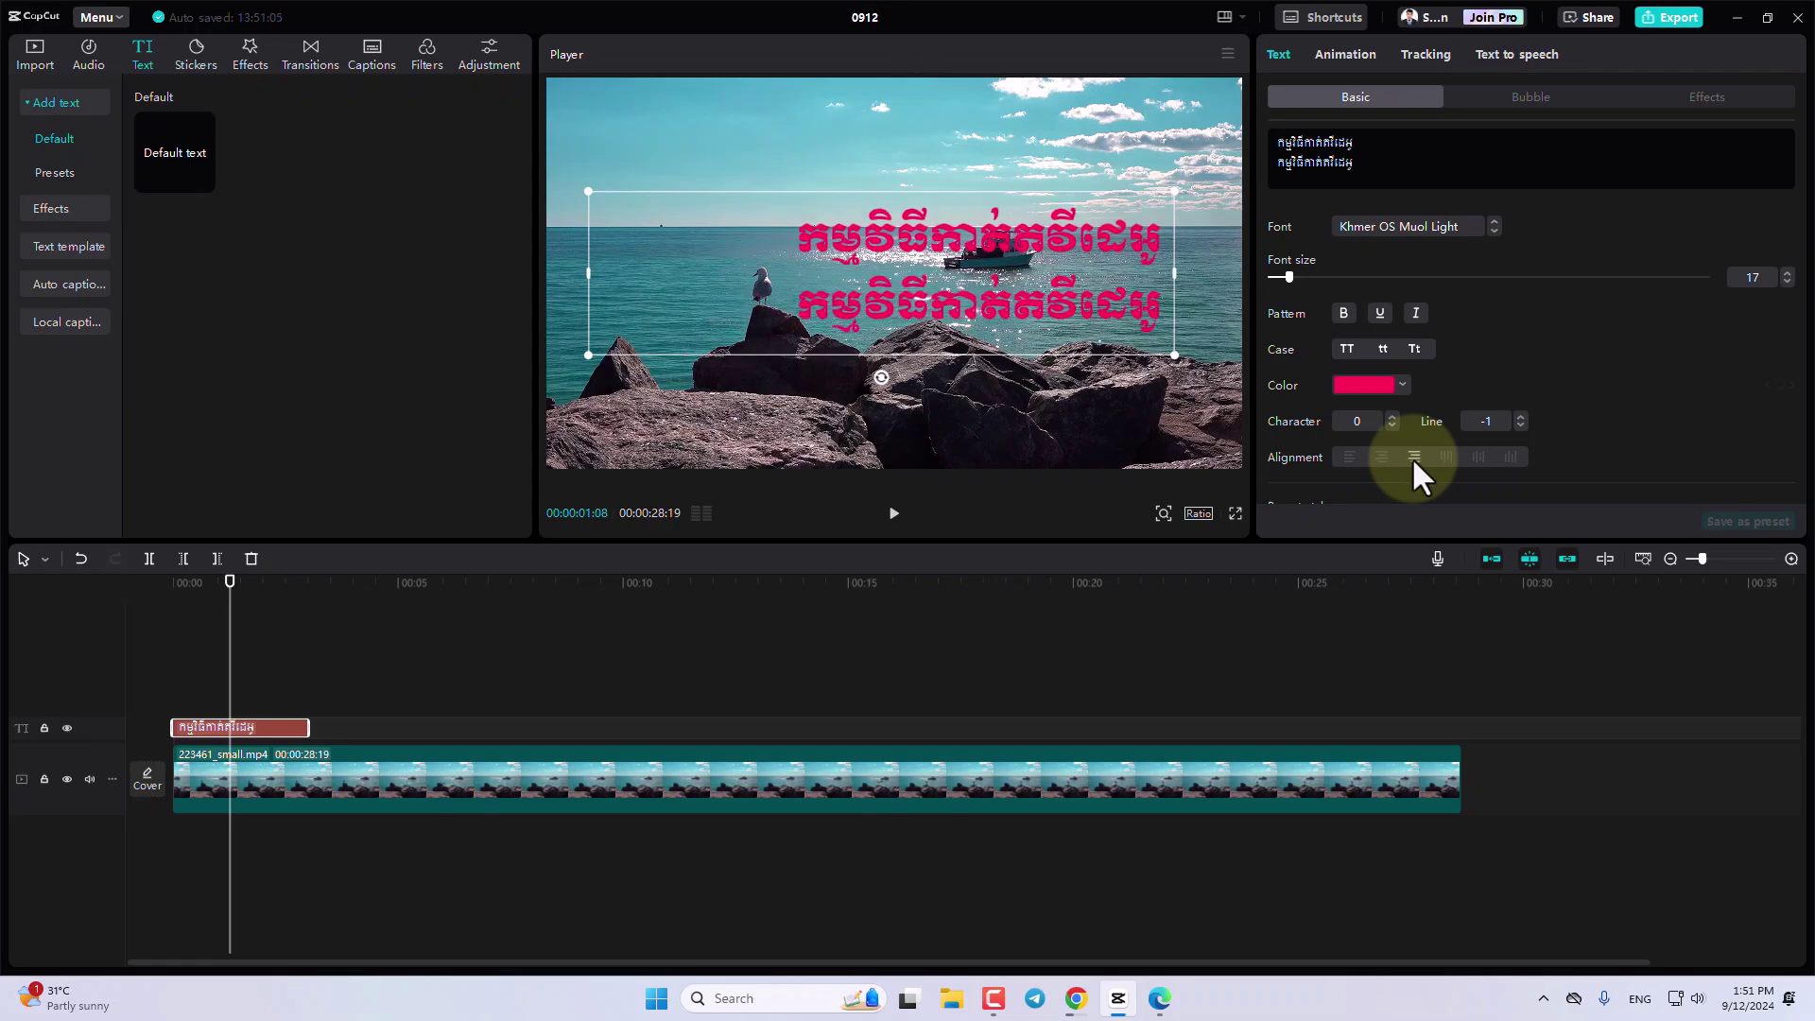
click(1350, 458)
Delete the first word of the second line, shortening it to កាត់តវីដេអូ.
click(739, 315)
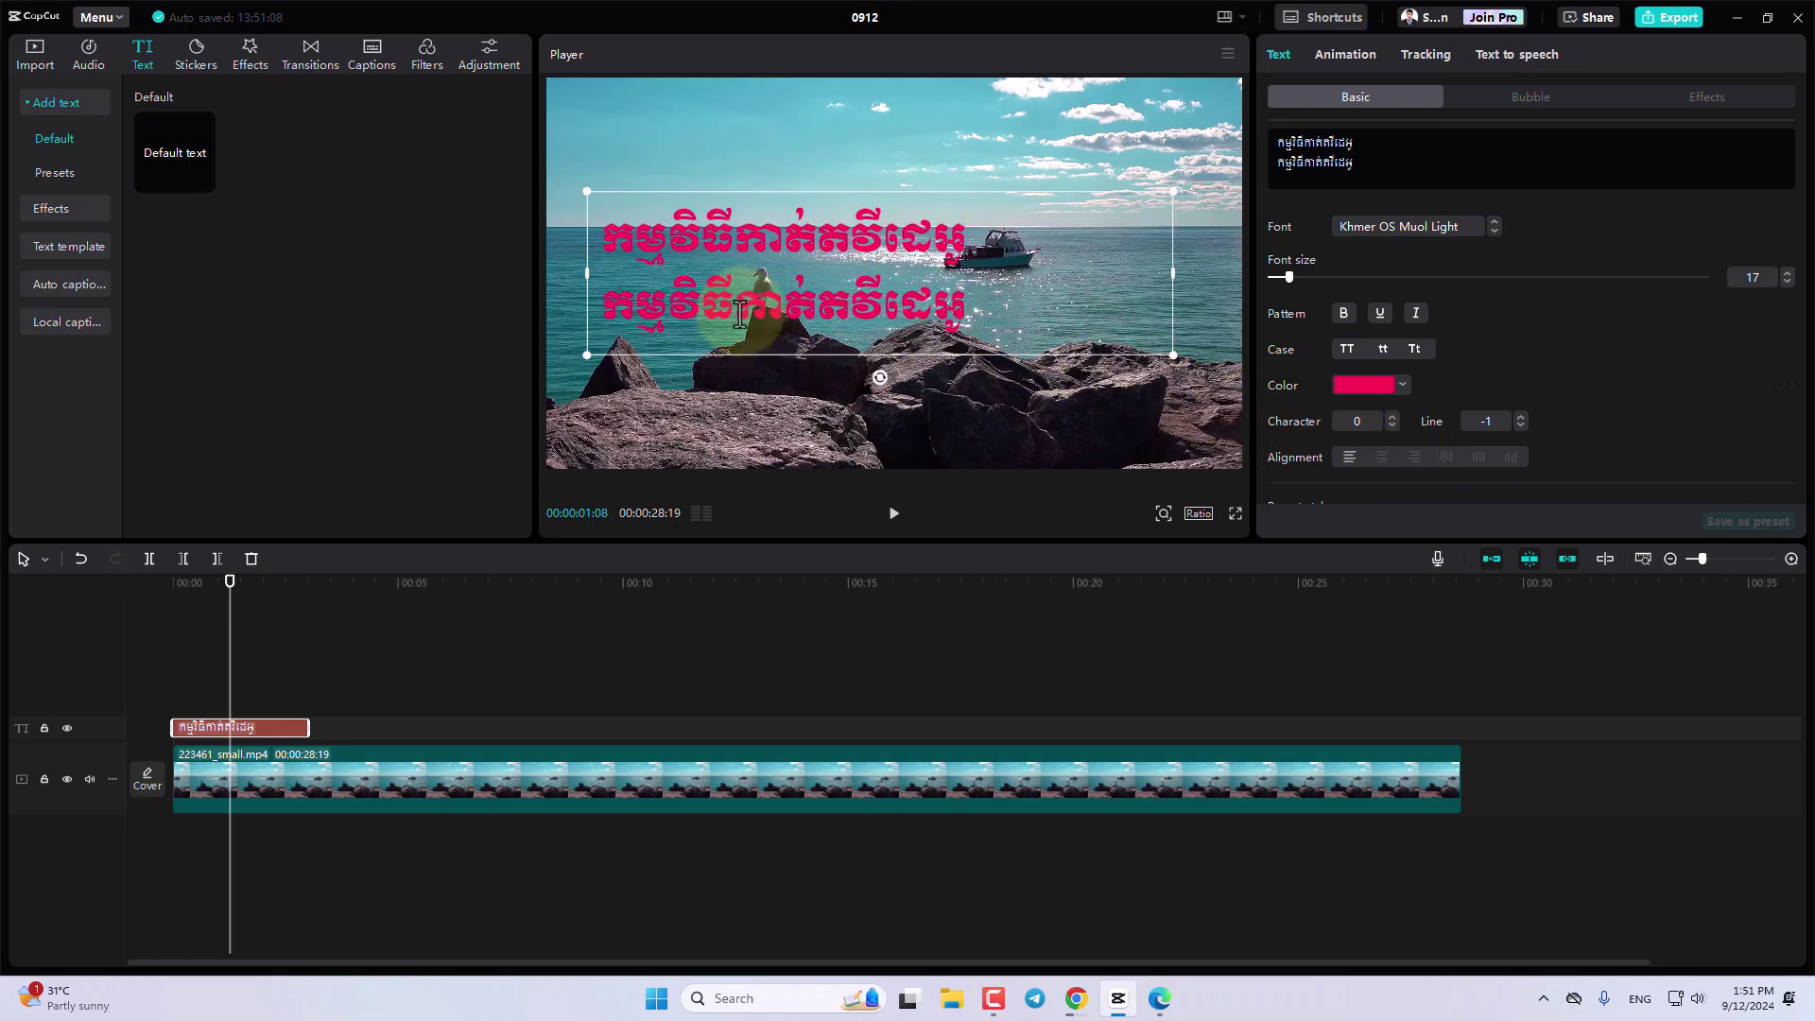
key(BackSpace)
key(BackSpace)
key(BackSpace)
key(BackSpace)
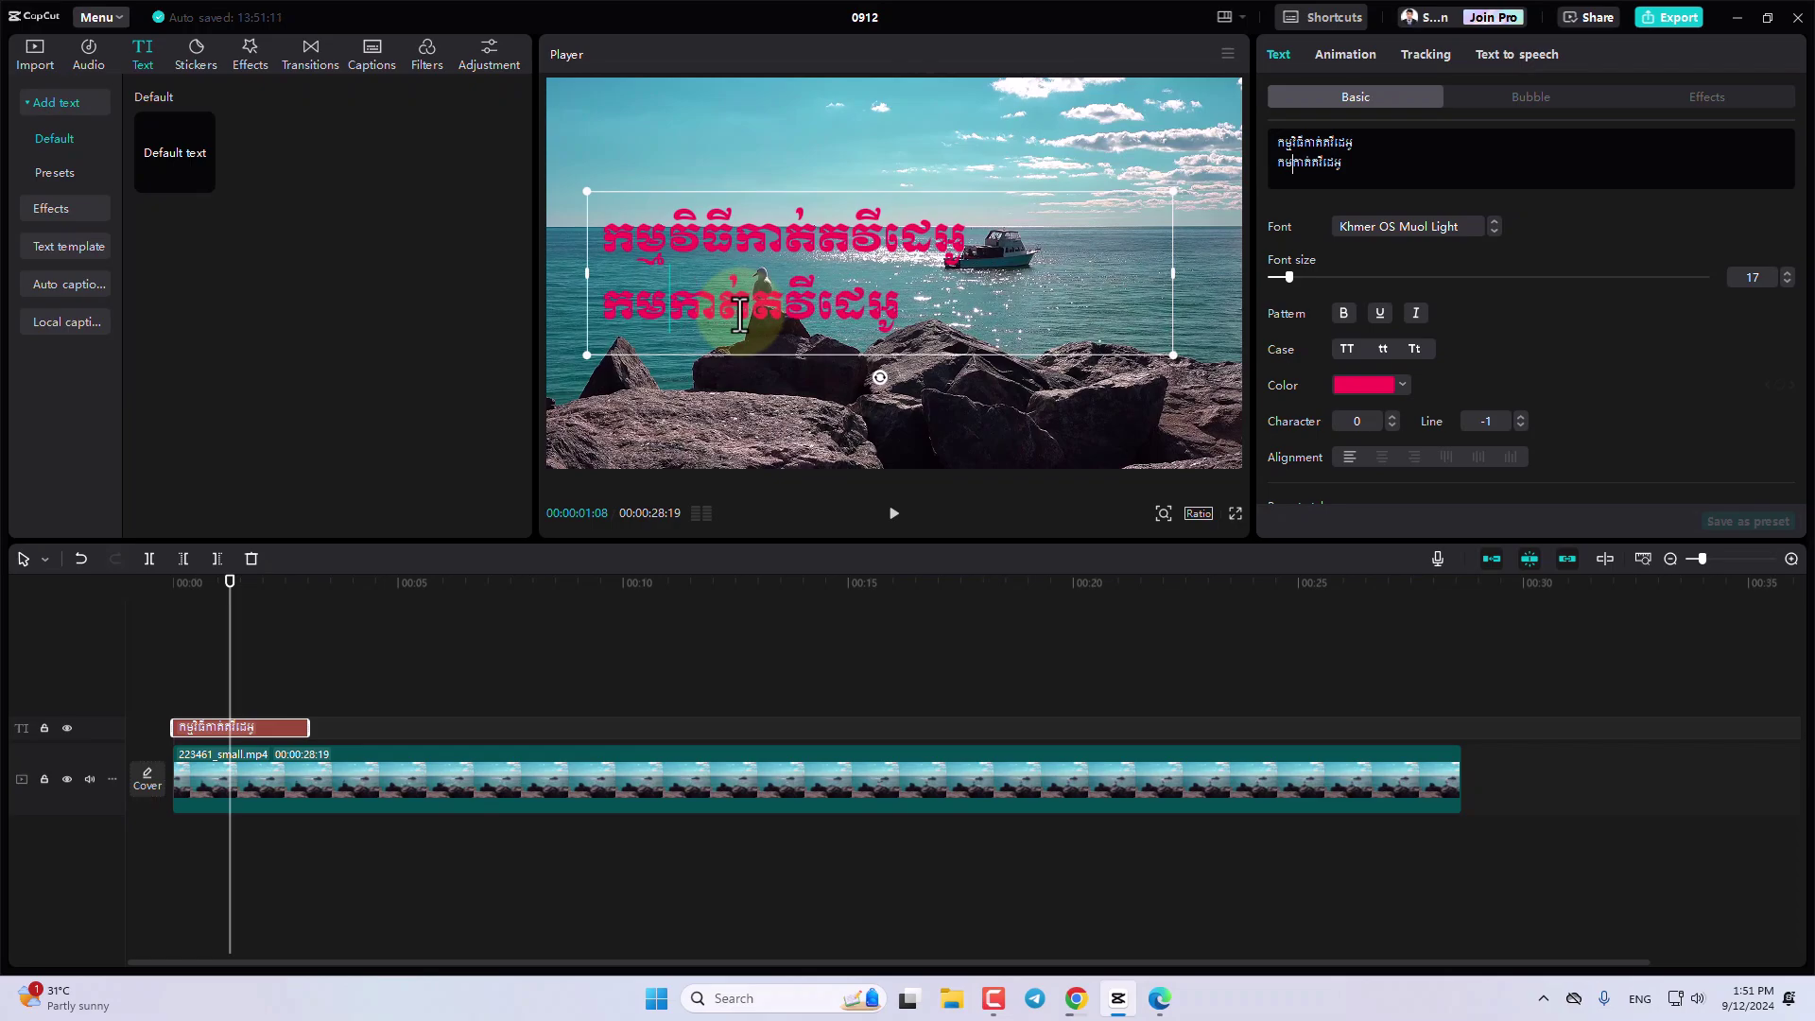
key(BackSpace)
key(BackSpace)
key(BackSpace)
key(BackSpace)
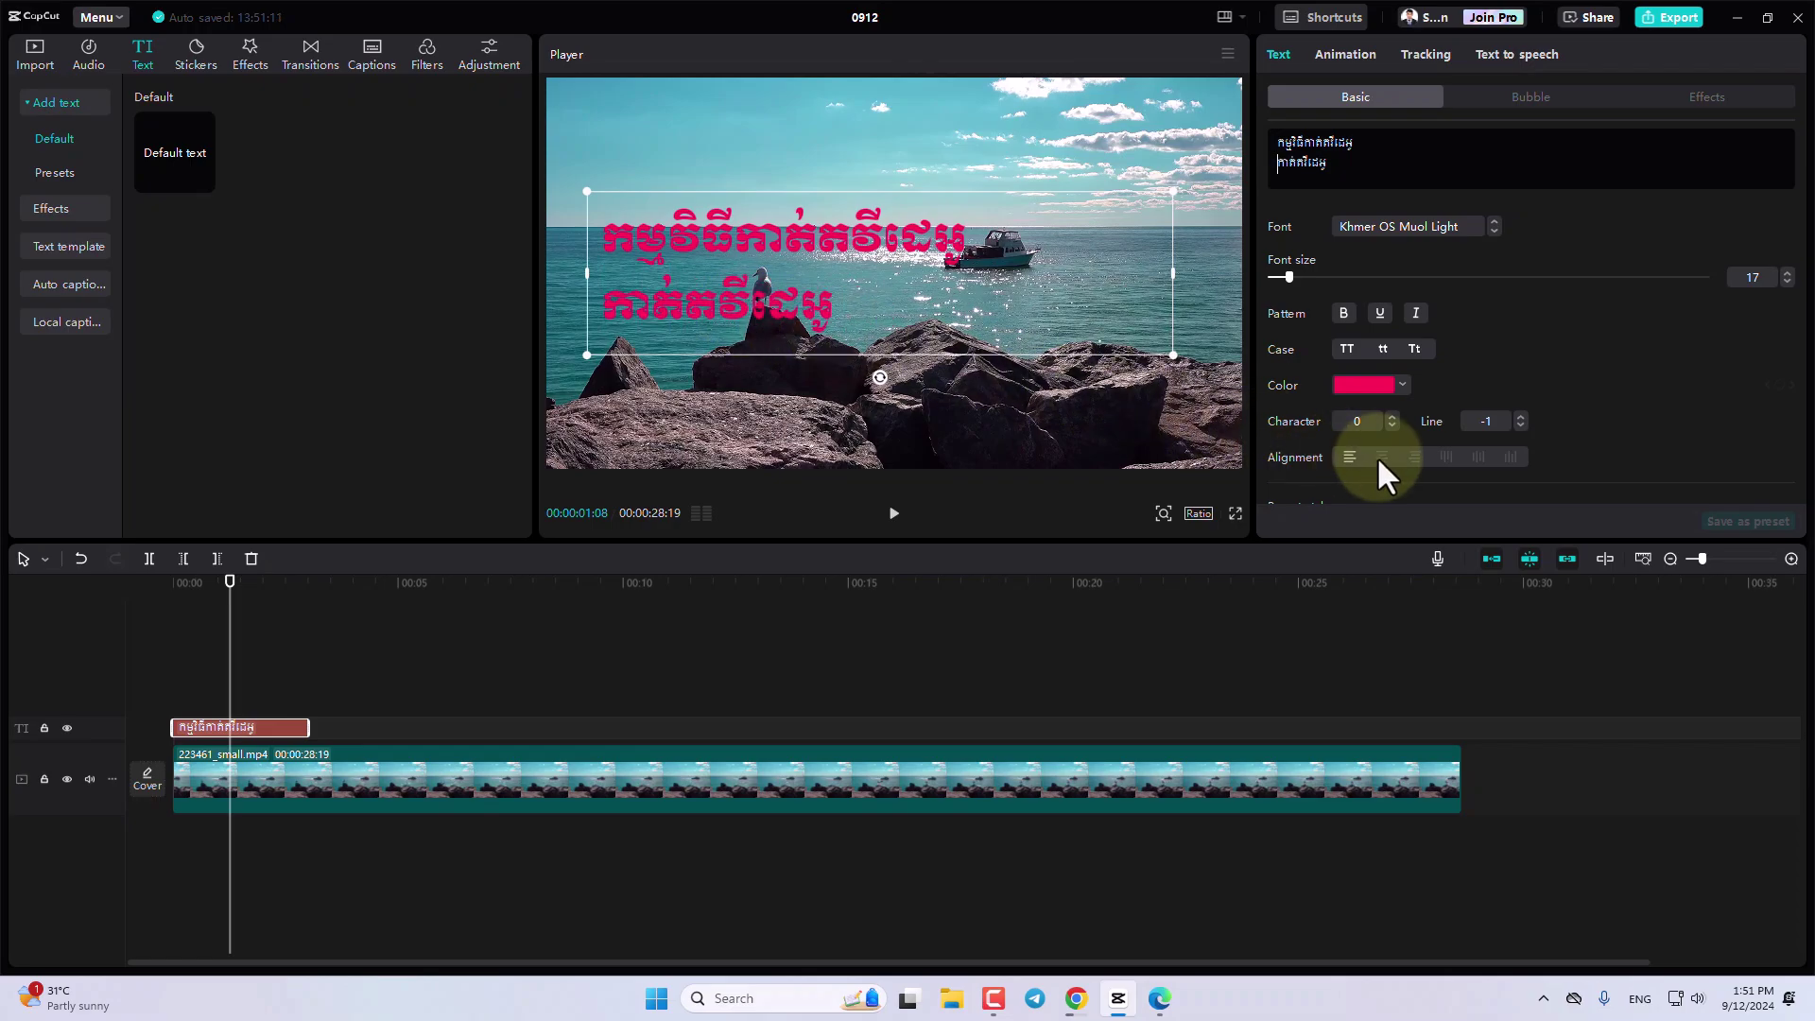
Try right and vertical layouts, then return to horizontal lines with both centred.
click(1380, 457)
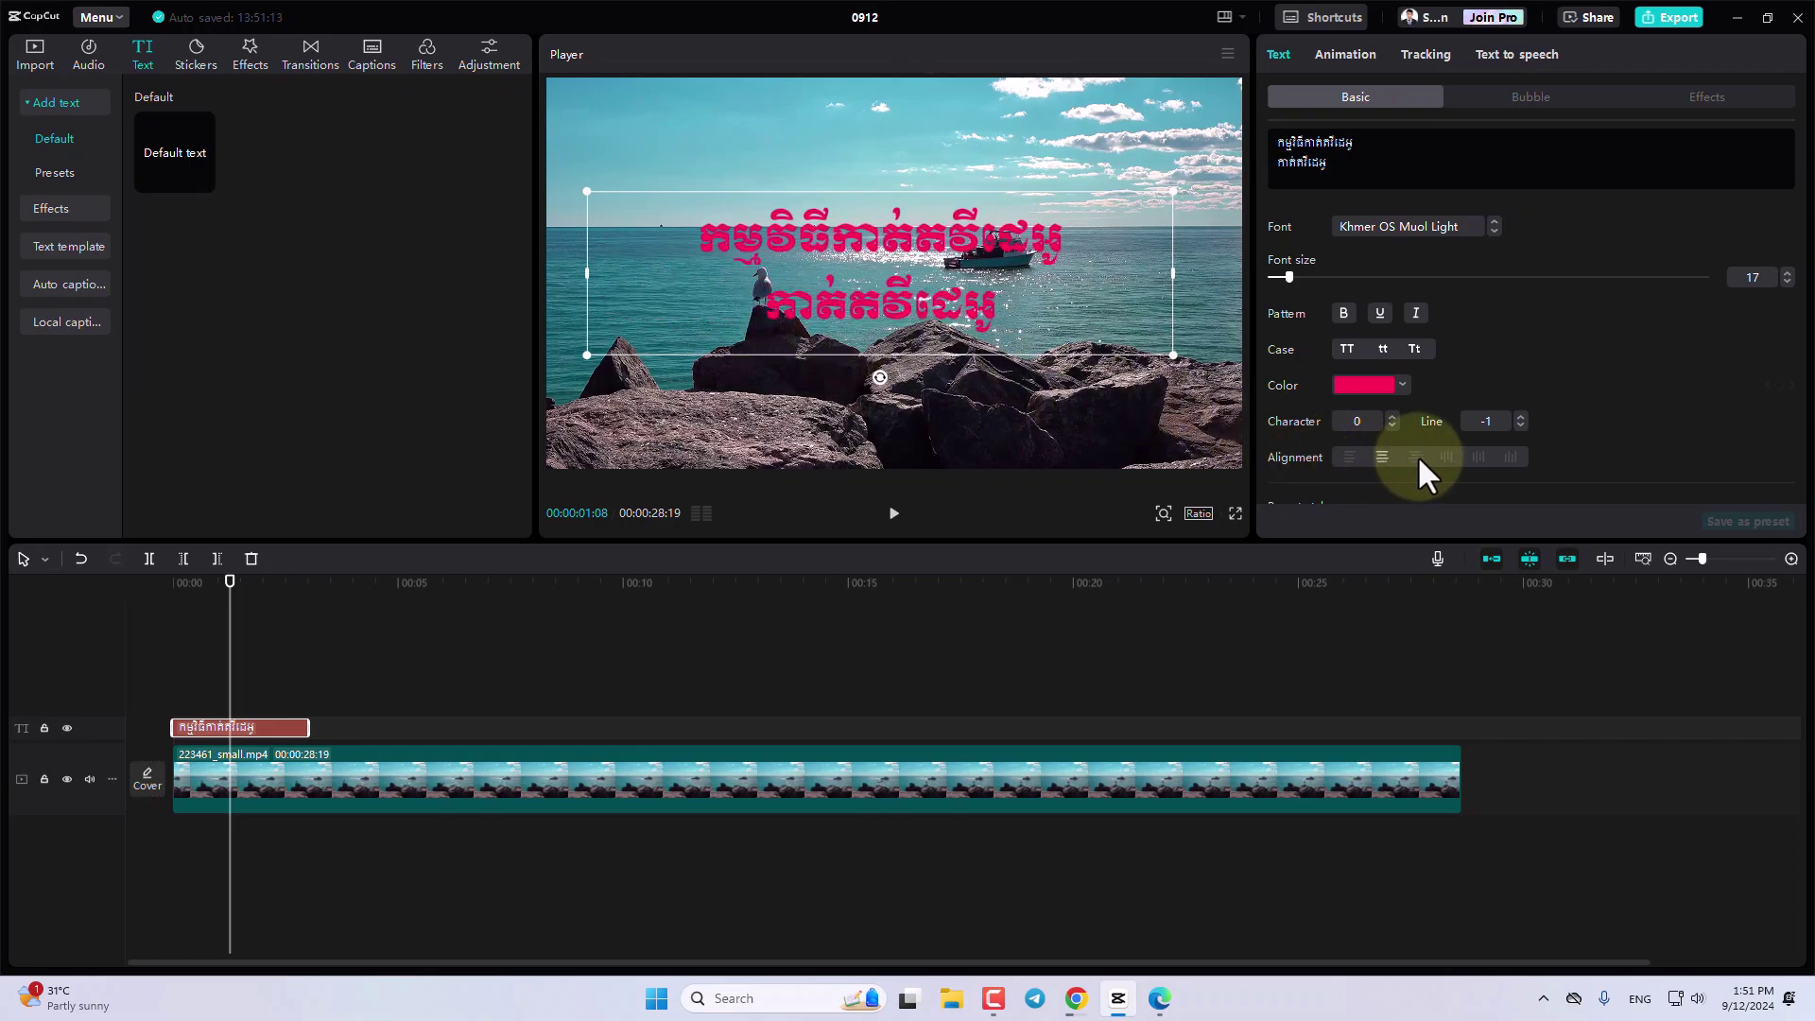
click(1416, 457)
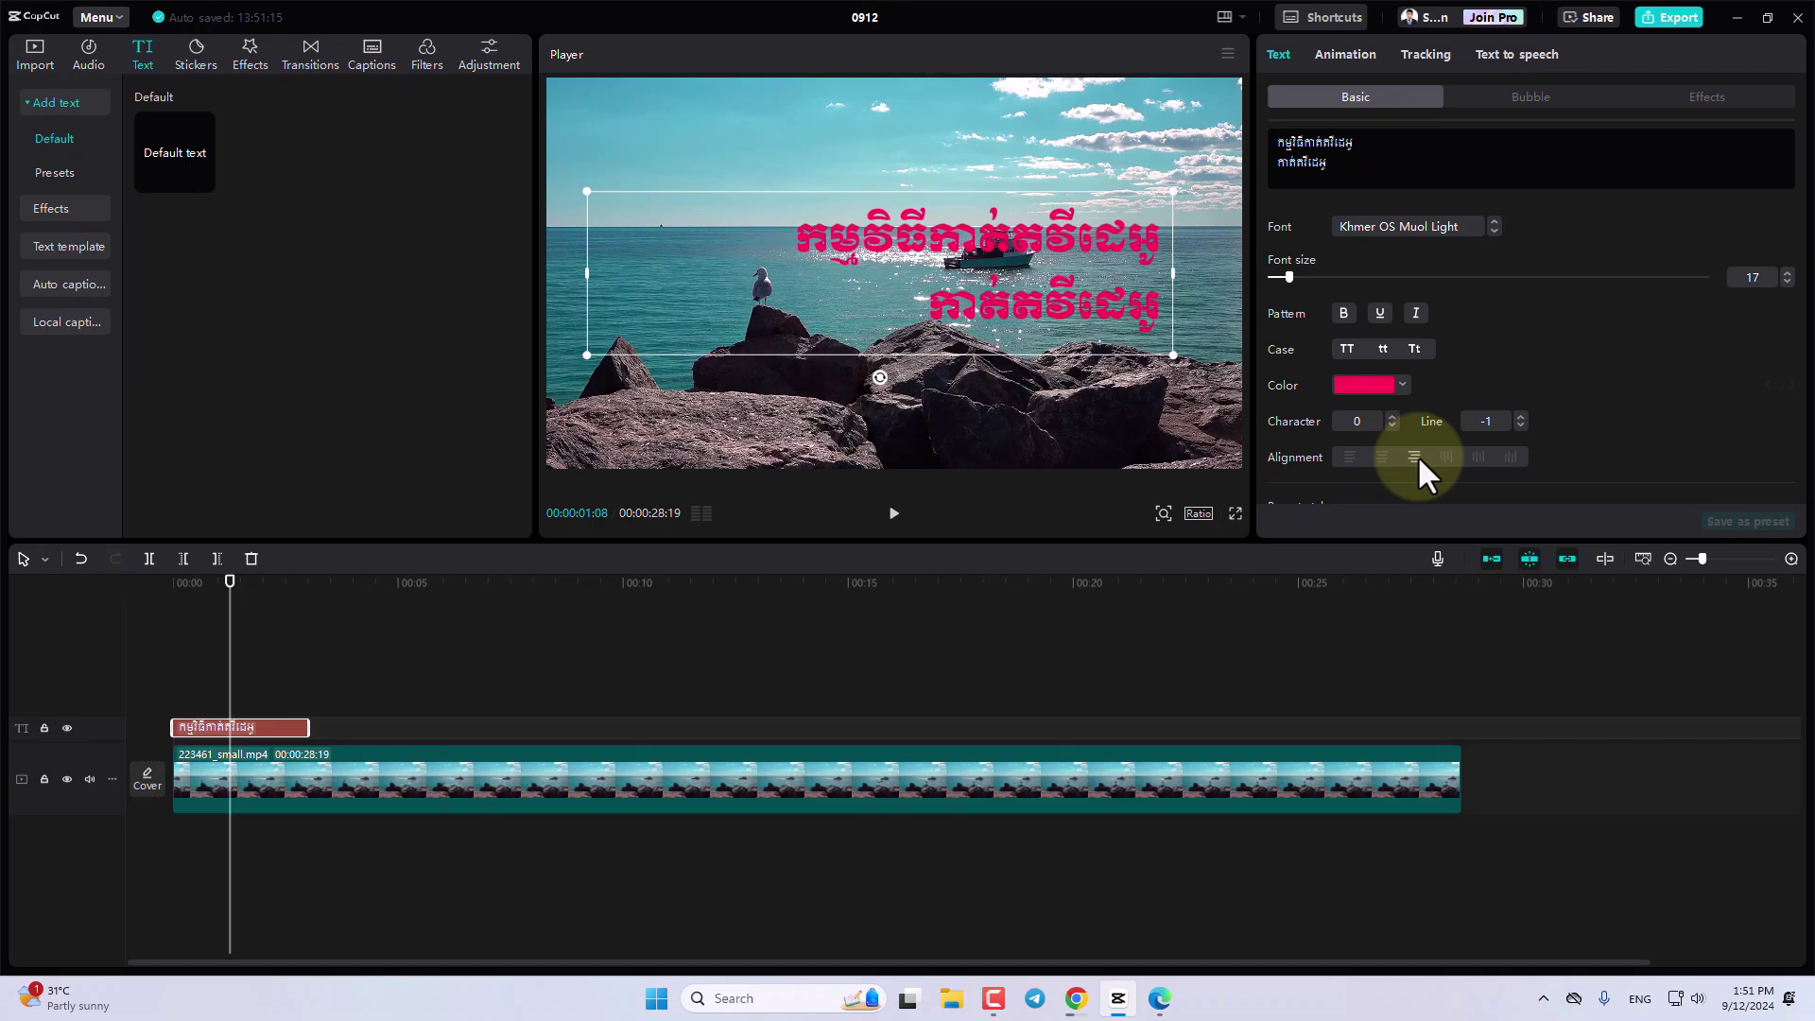
click(1445, 457)
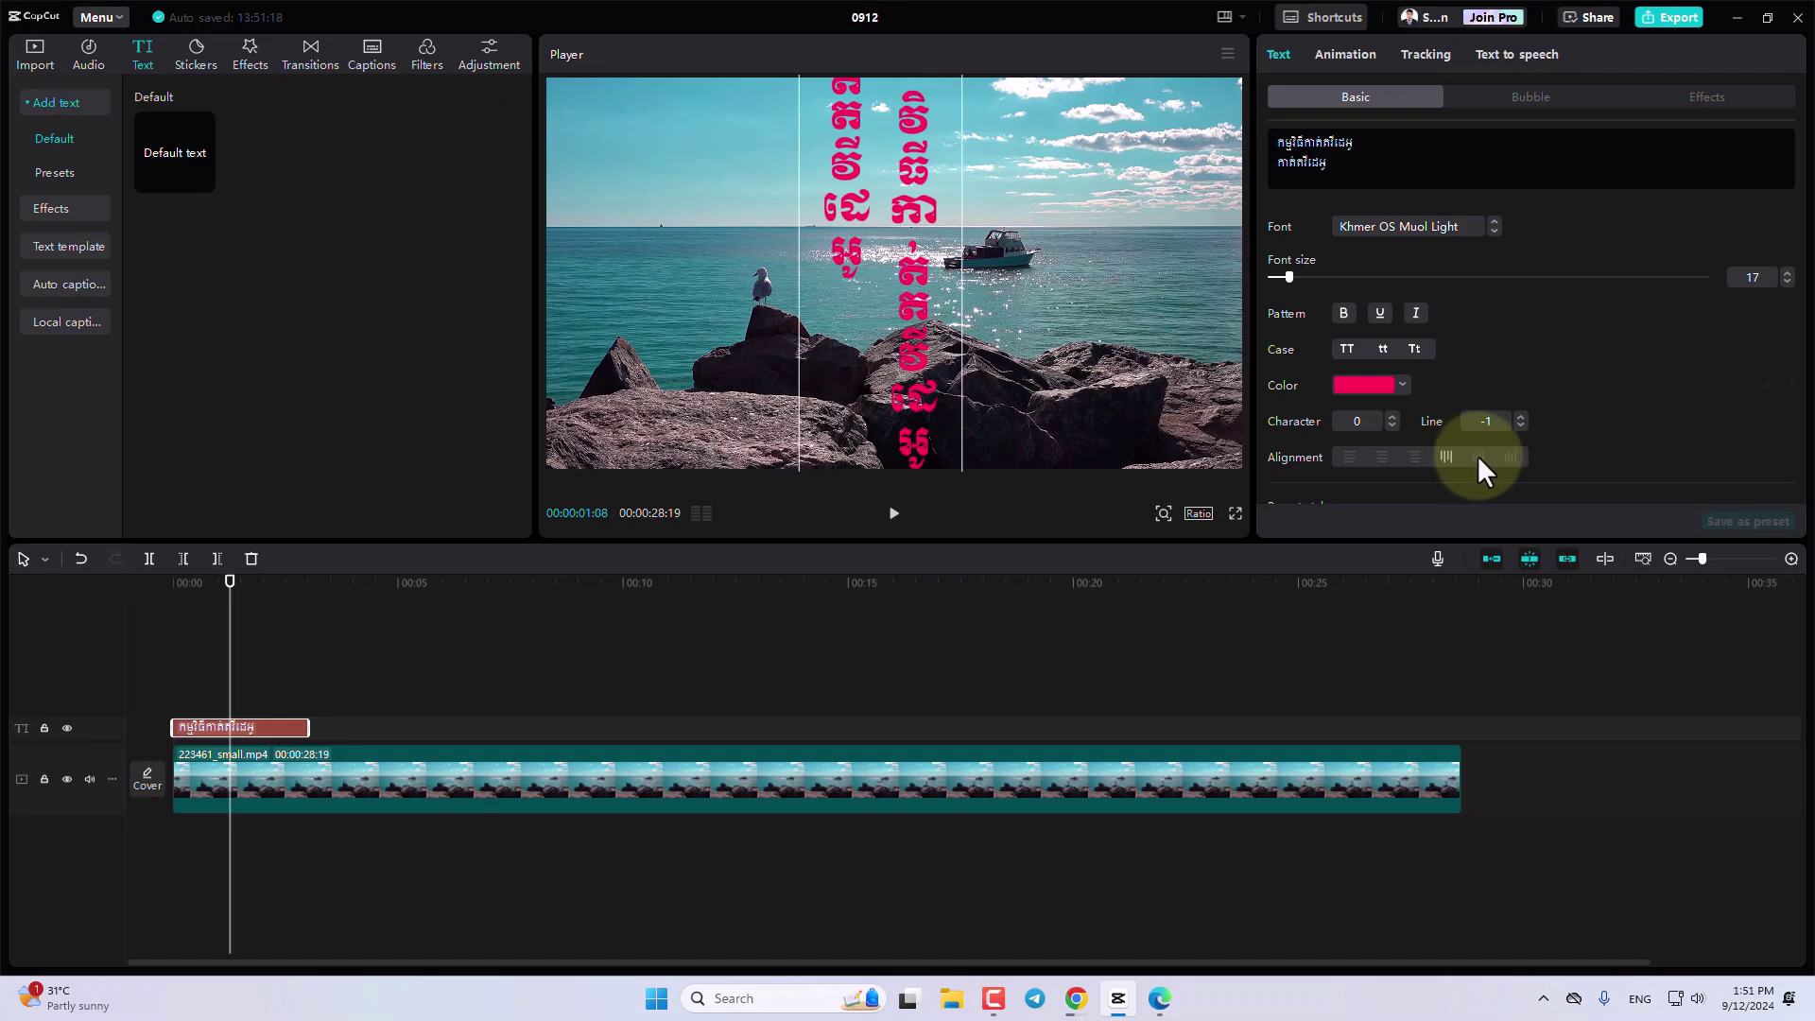
click(1478, 457)
click(1510, 457)
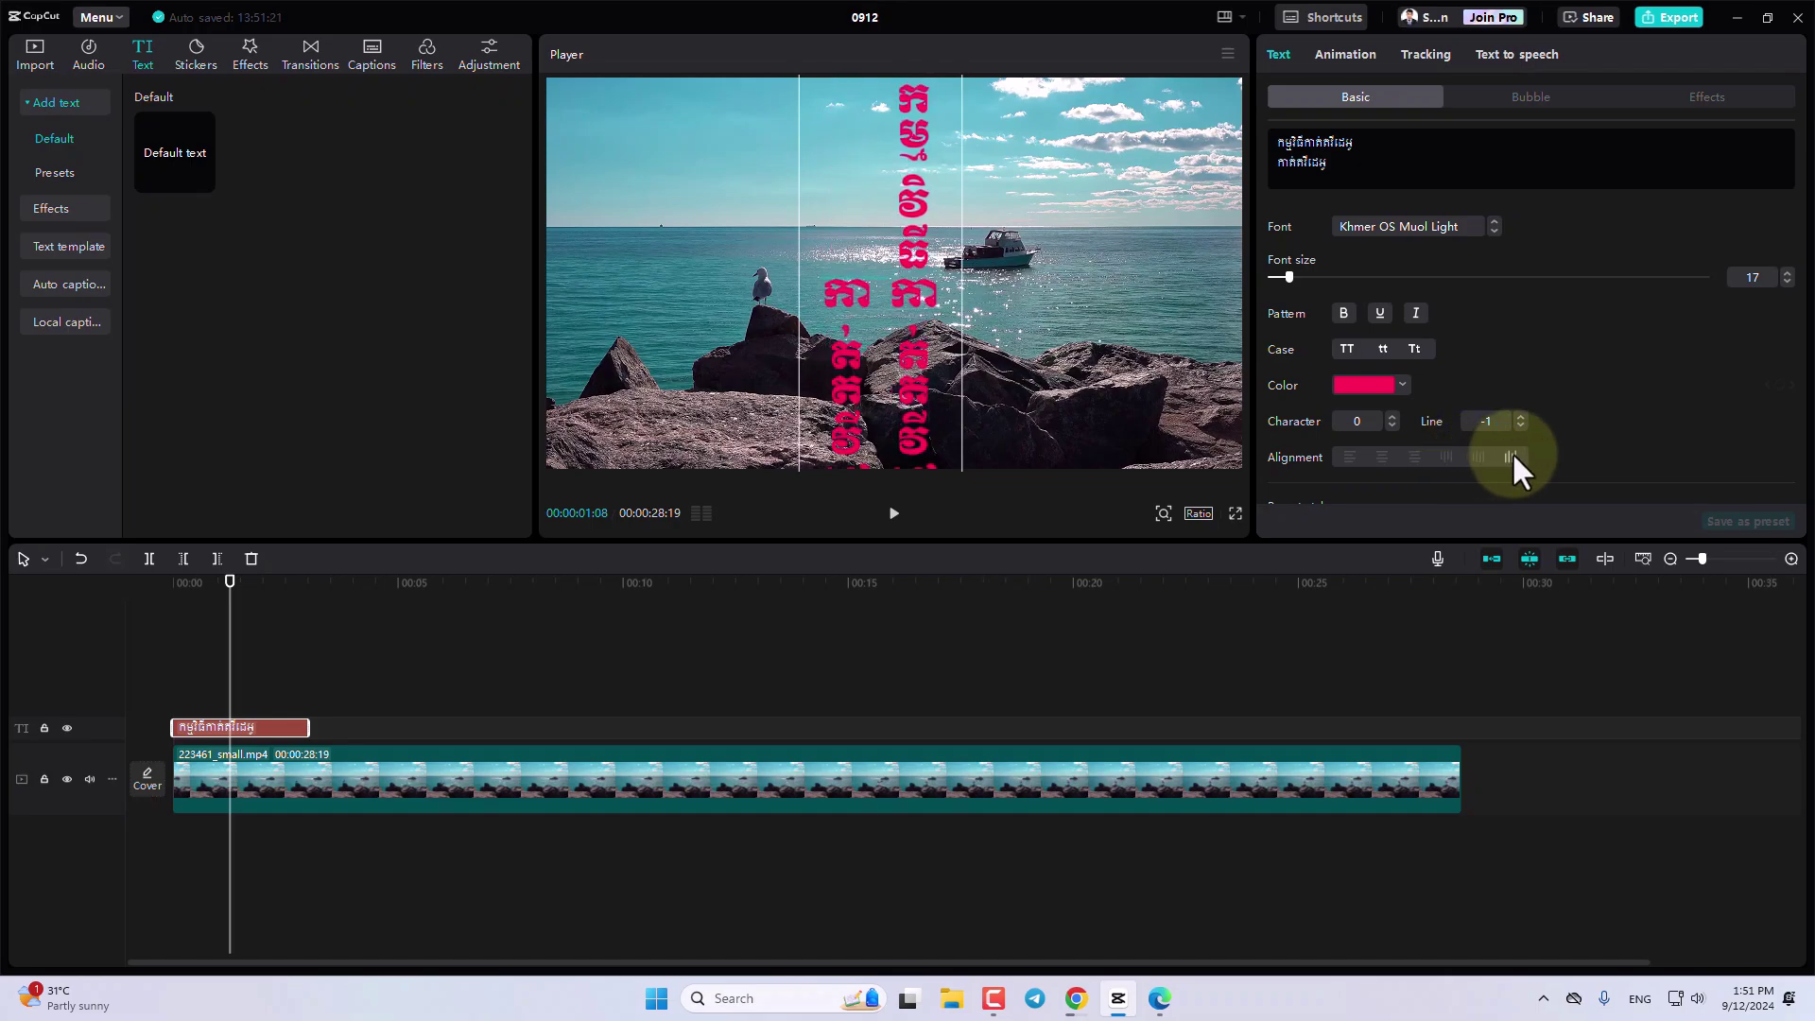
click(1346, 457)
click(1382, 458)
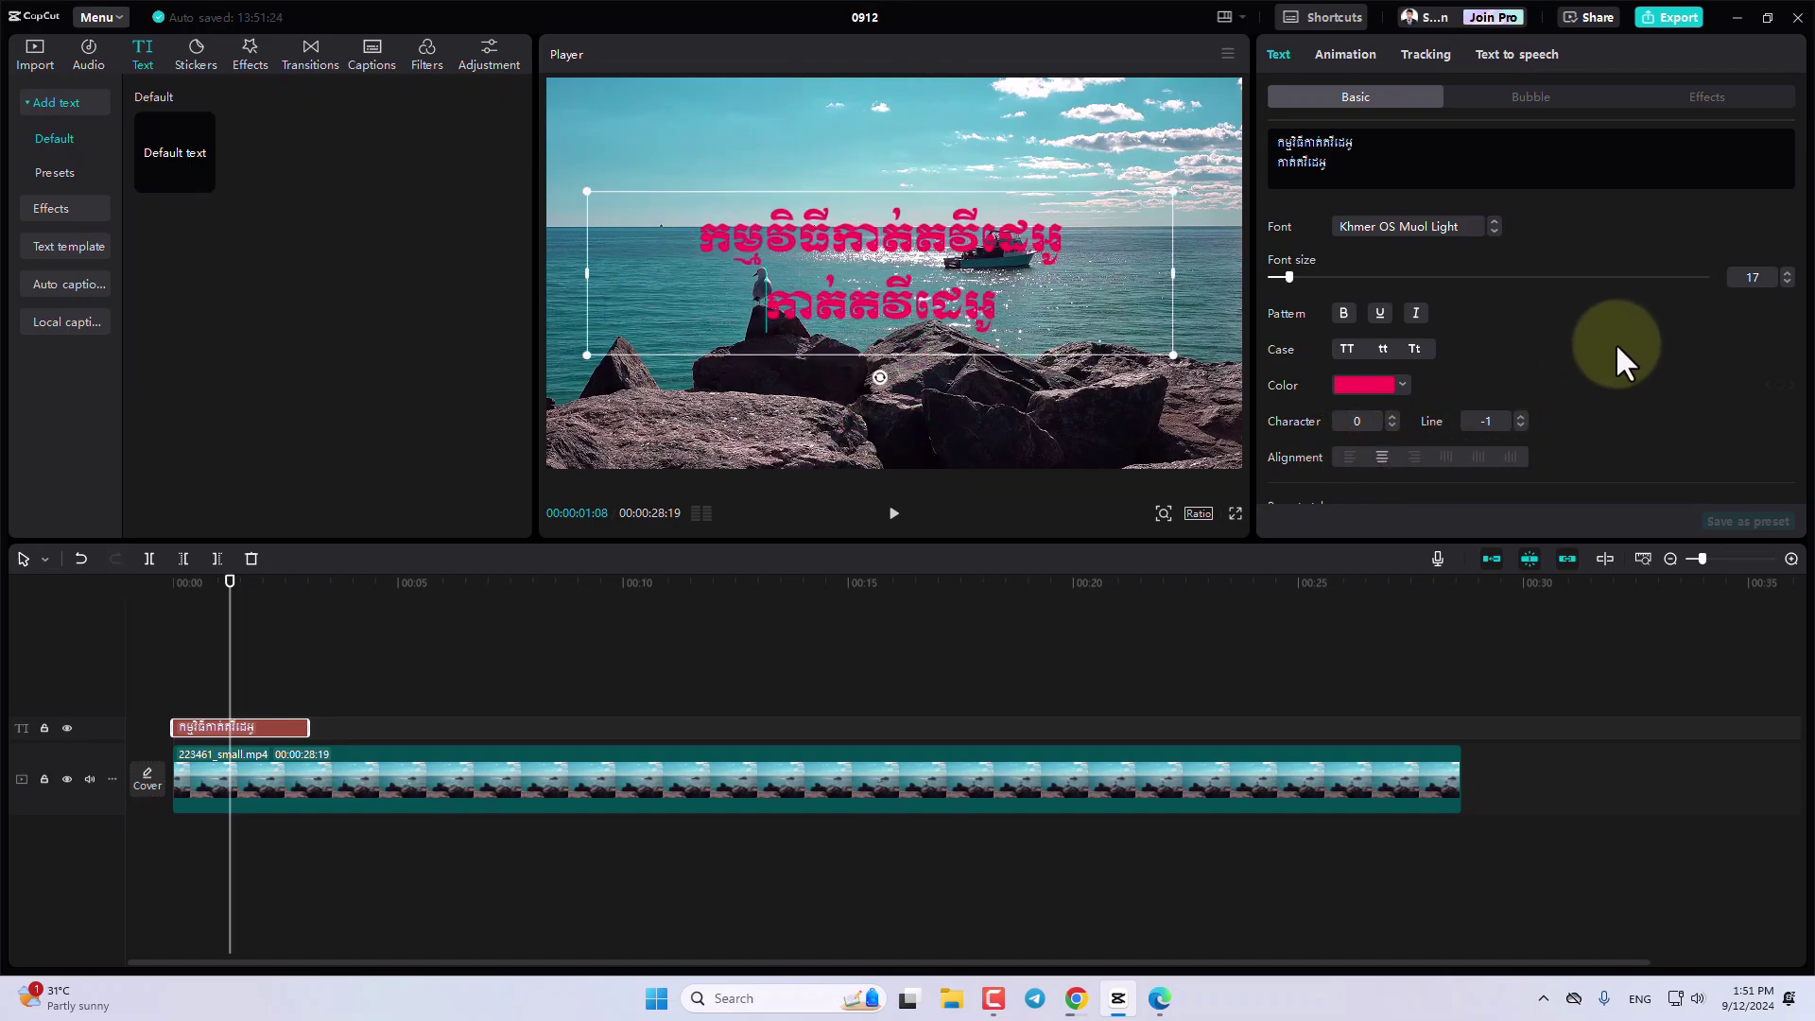
Preview preset styles on the title: white outlined, yellow, red, orange, blue and green.
scroll(1616, 343, down, 3)
scroll(1617, 343, down, 2)
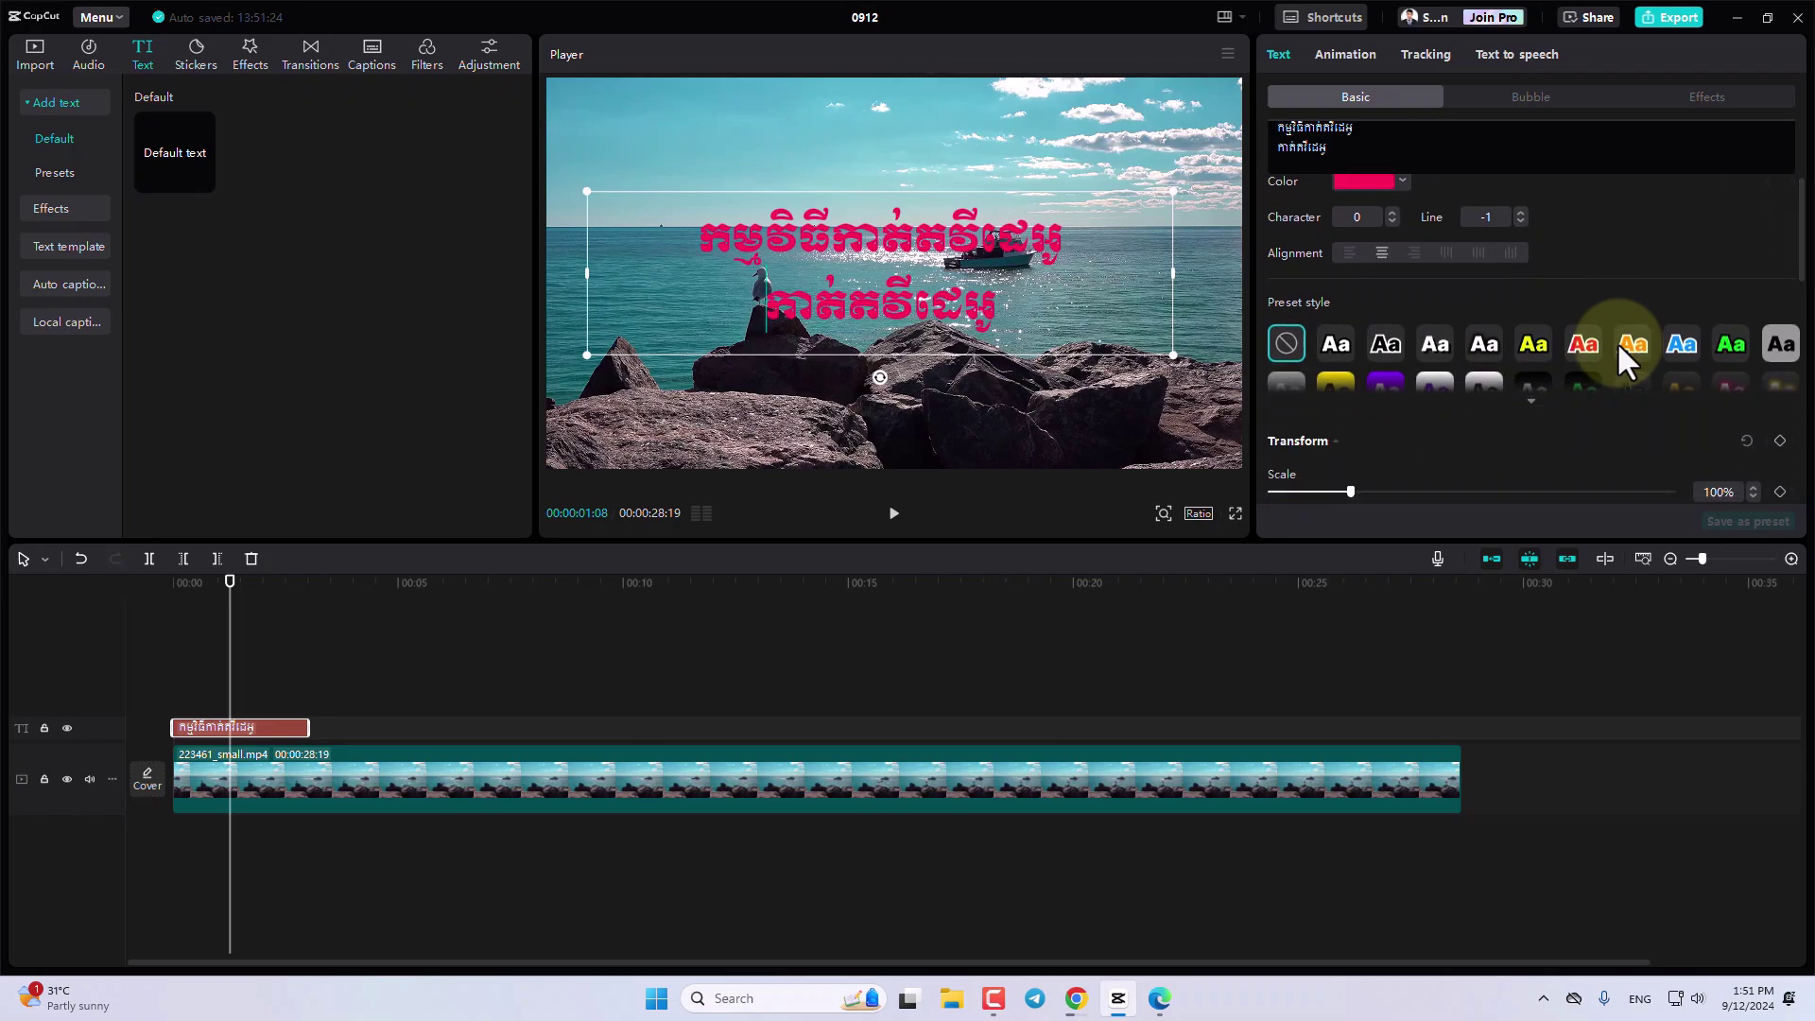
click(1336, 344)
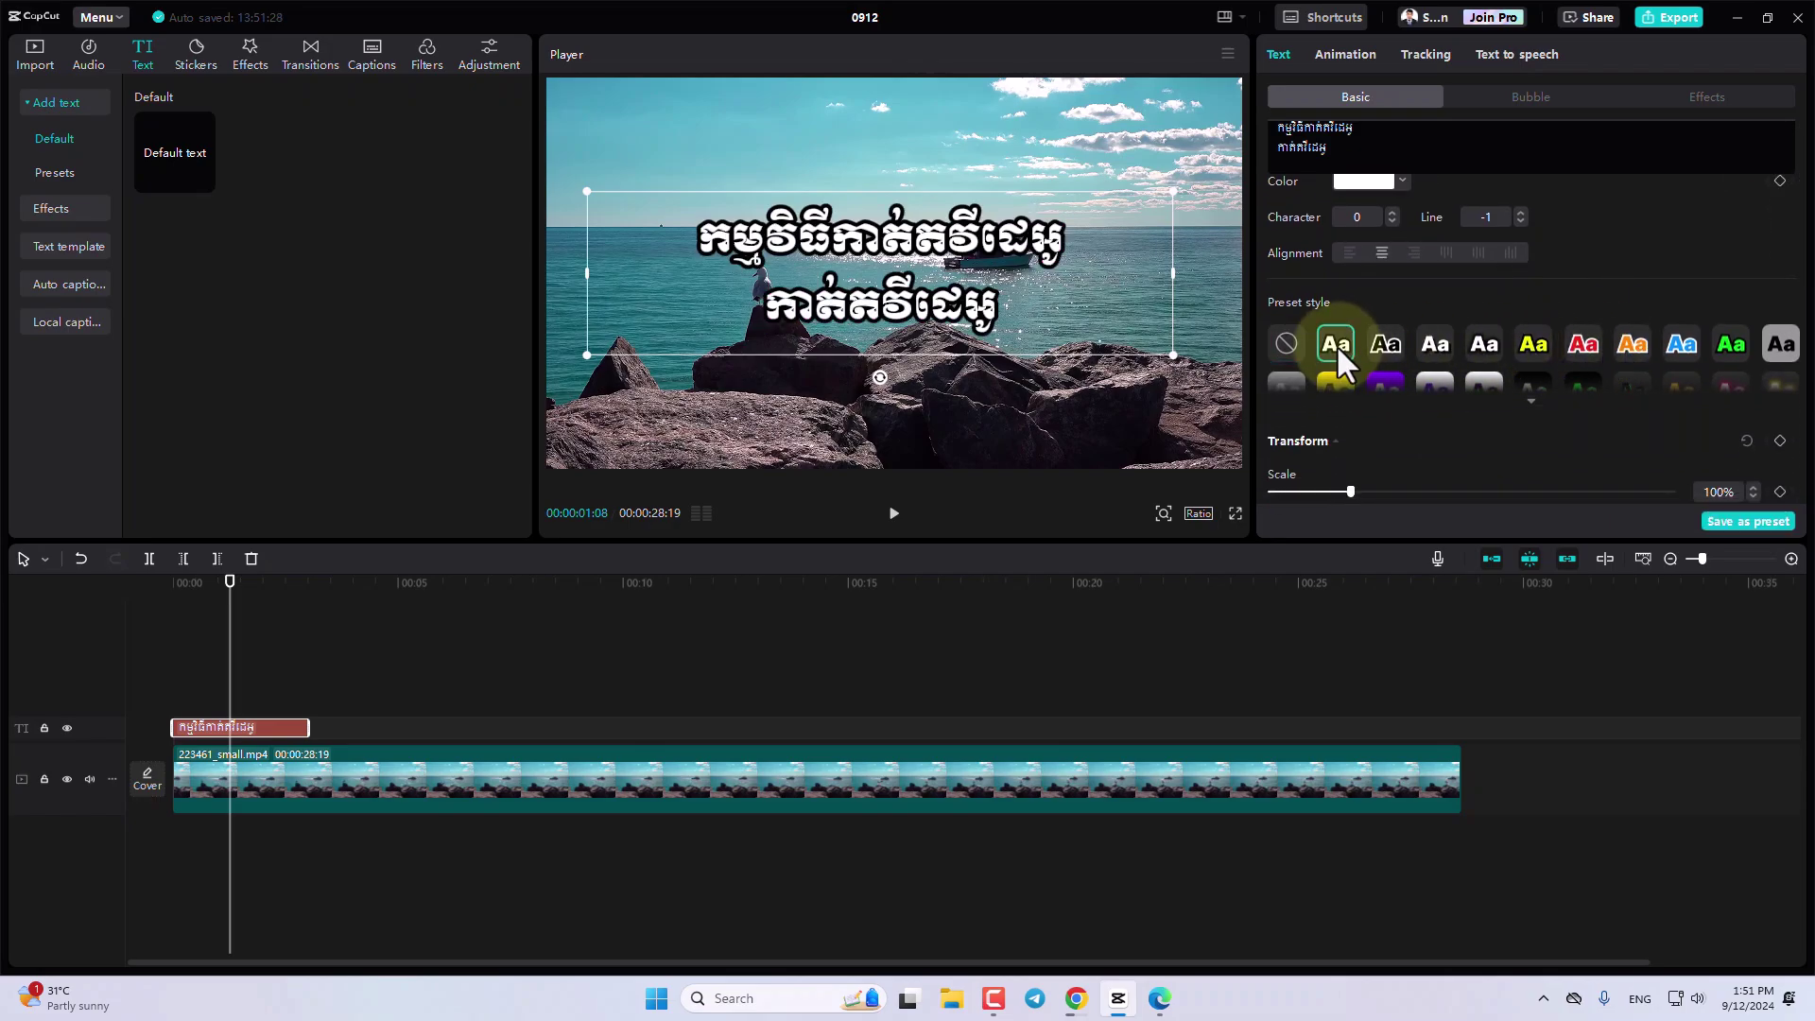
click(1387, 344)
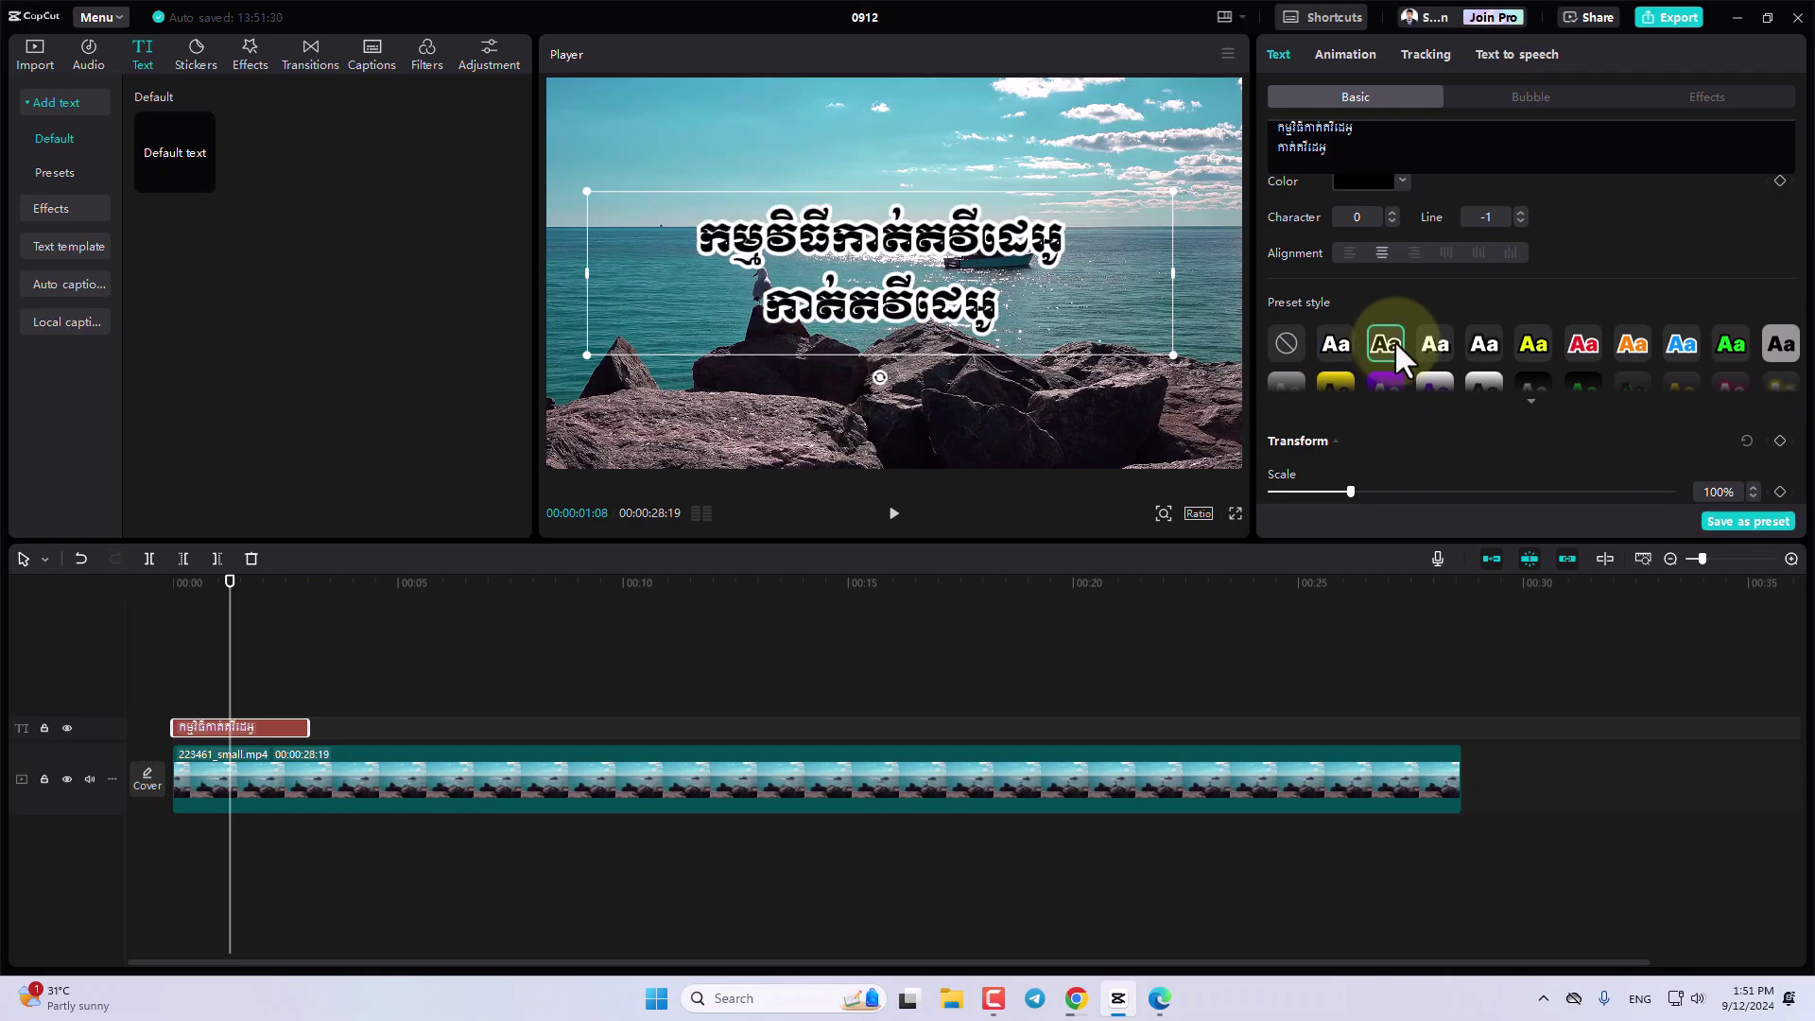
click(1436, 344)
click(1346, 346)
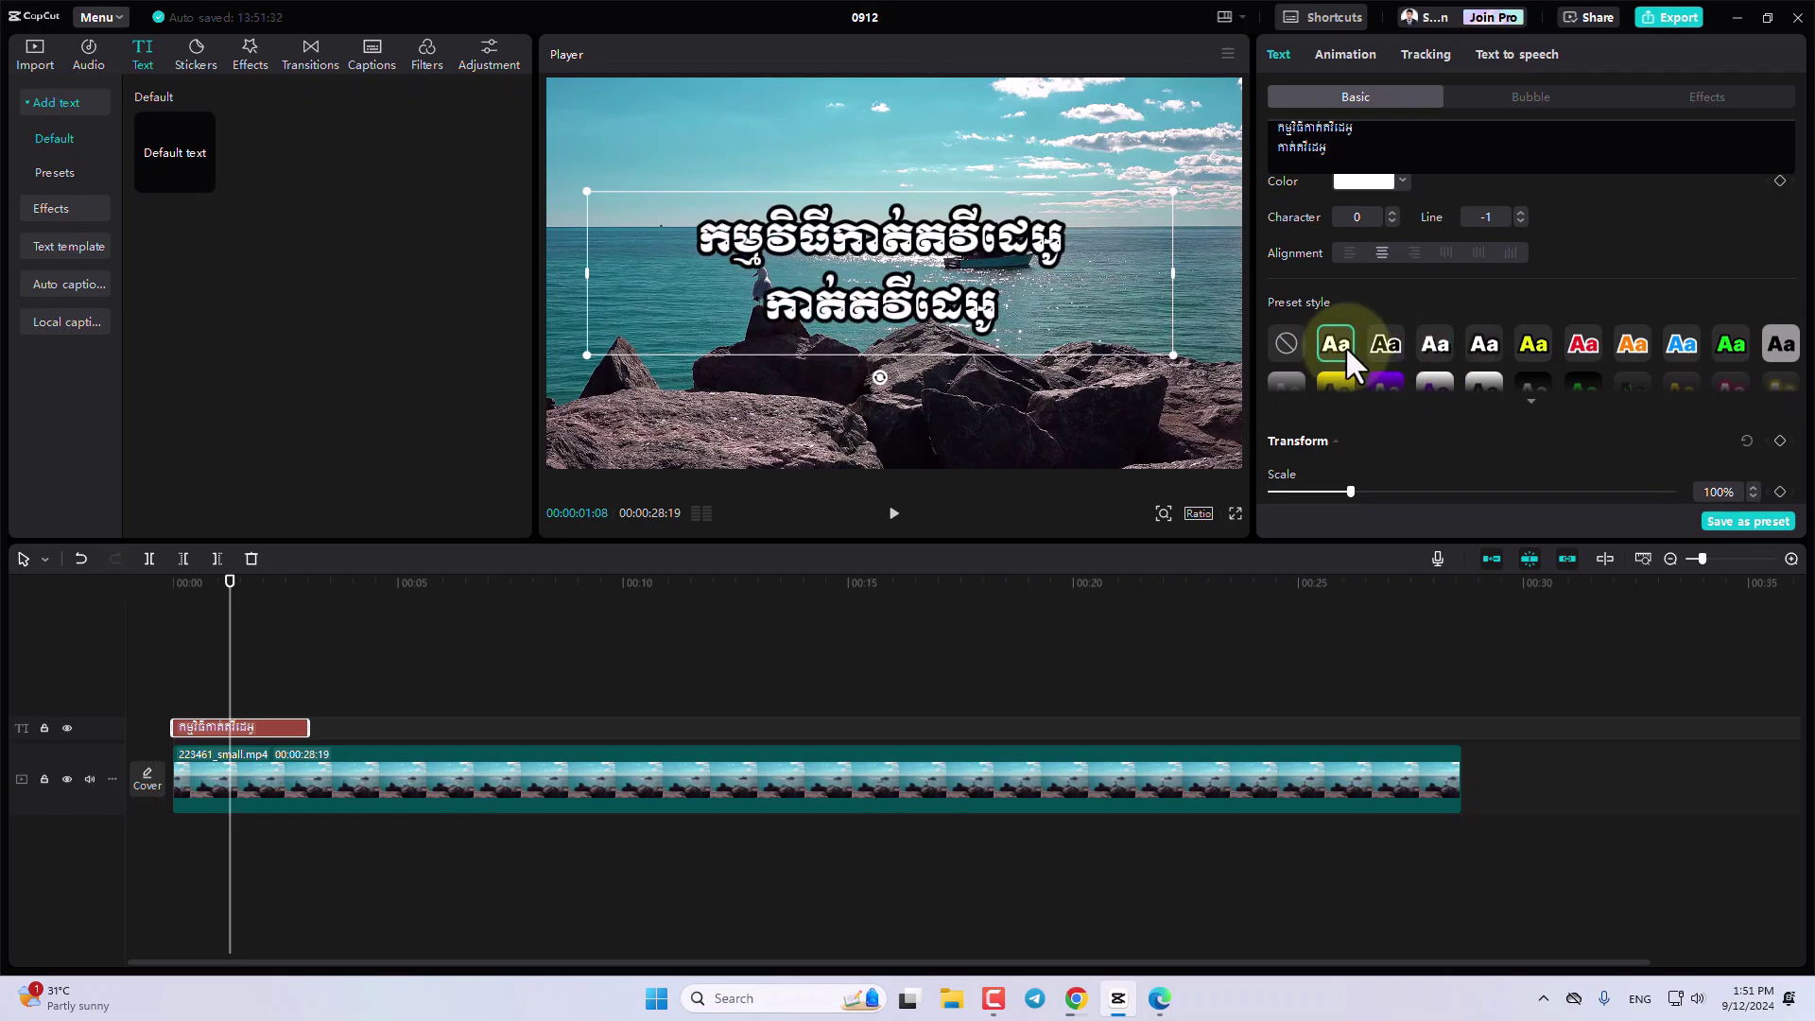
click(1386, 343)
click(1532, 342)
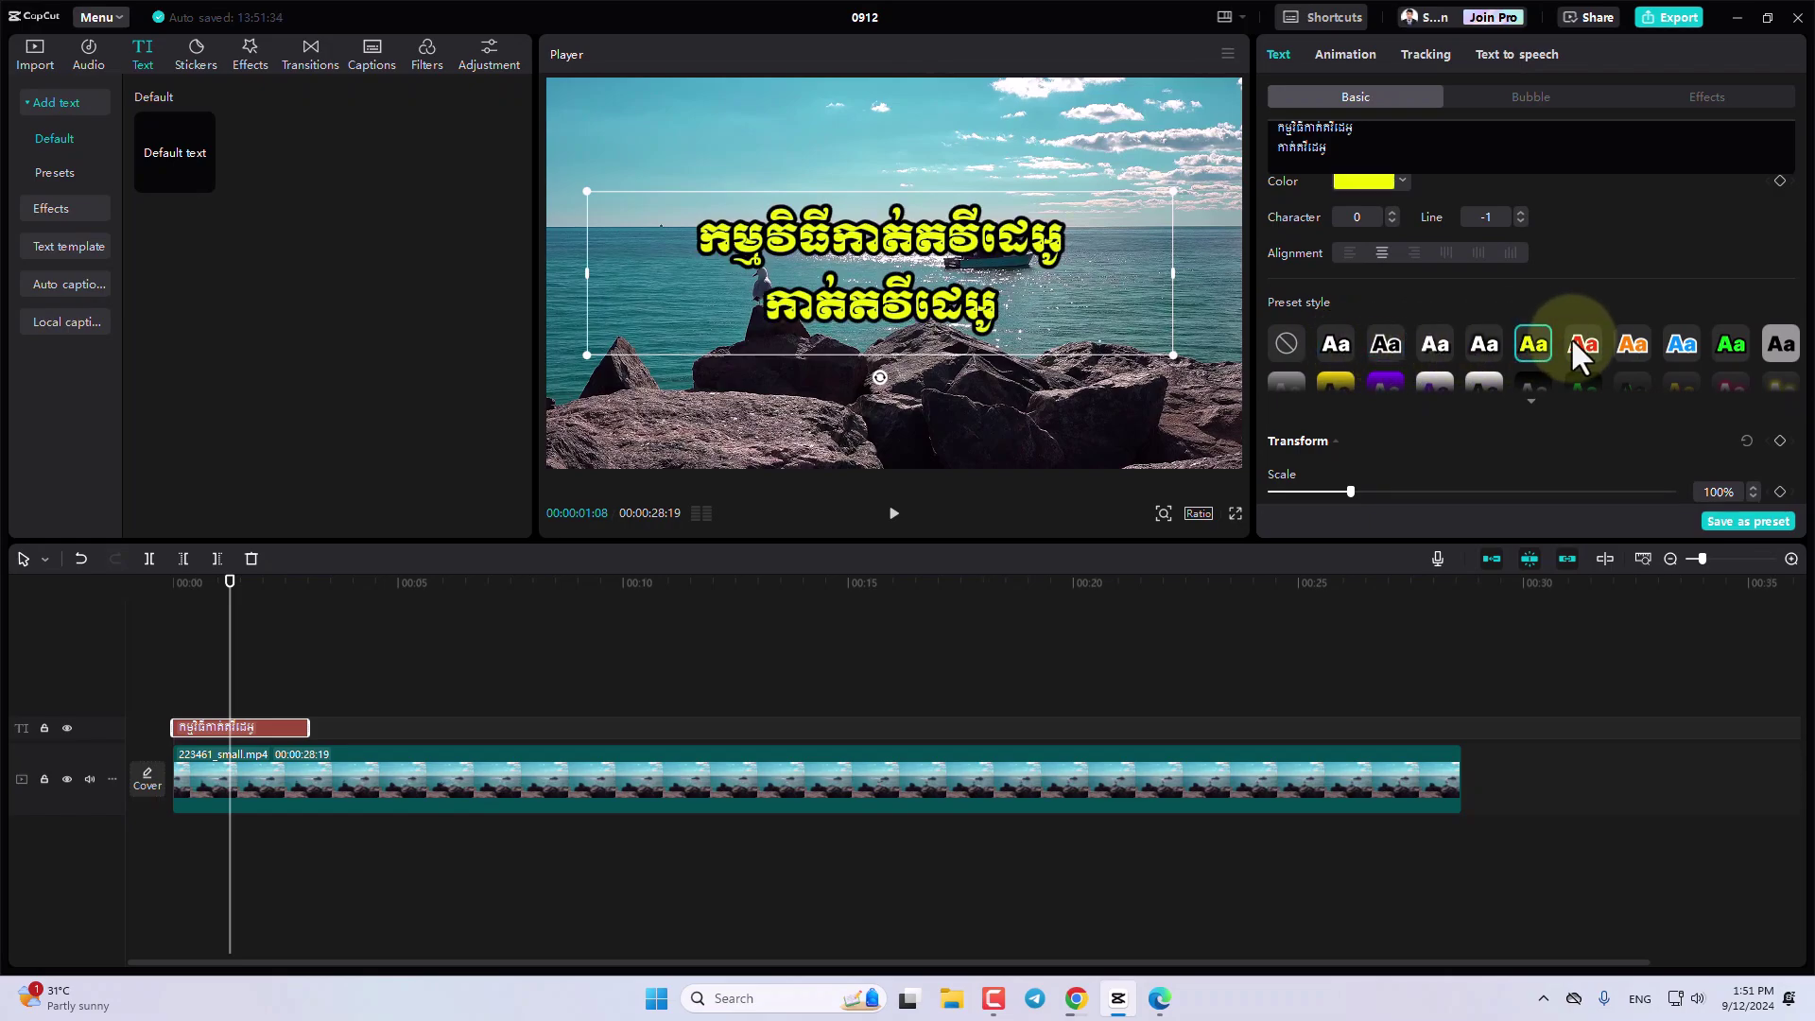
click(1583, 341)
click(1641, 338)
click(1688, 338)
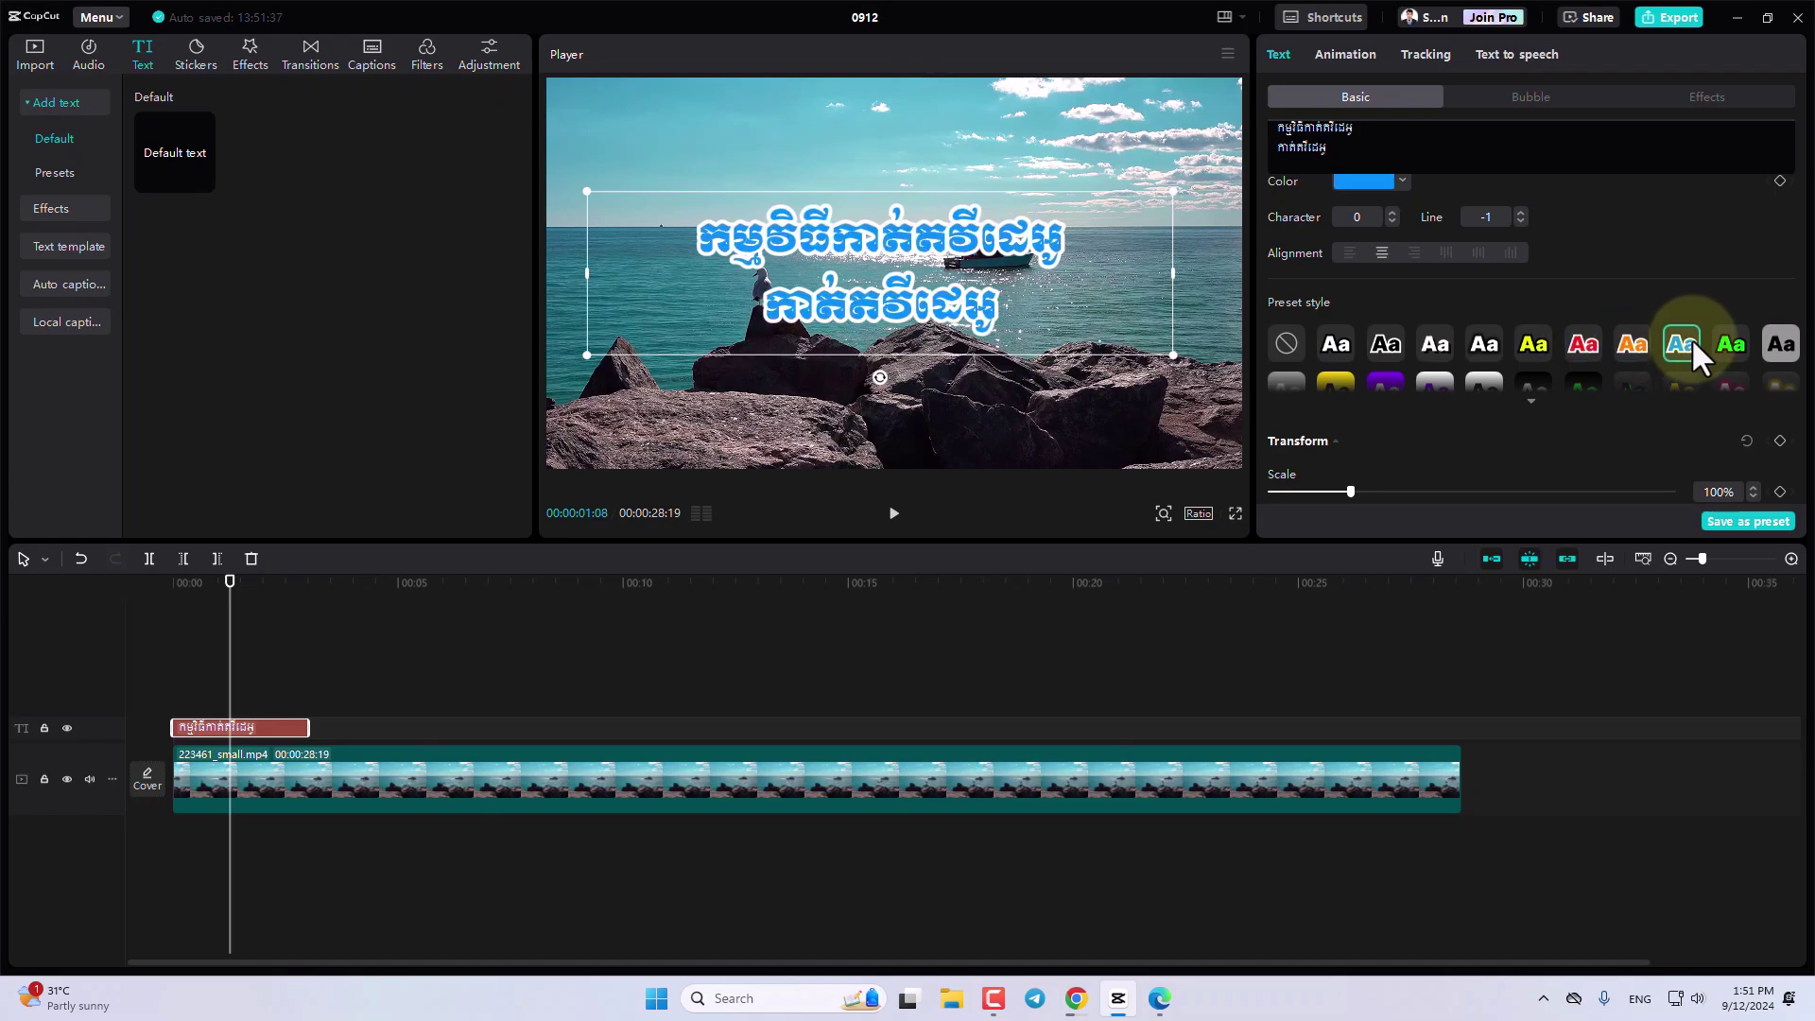
click(1722, 338)
Try yellow, purple, white and black box presets, then settle on white text with dark outline.
scroll(1722, 339, down, 1)
scroll(1607, 298, down, 1)
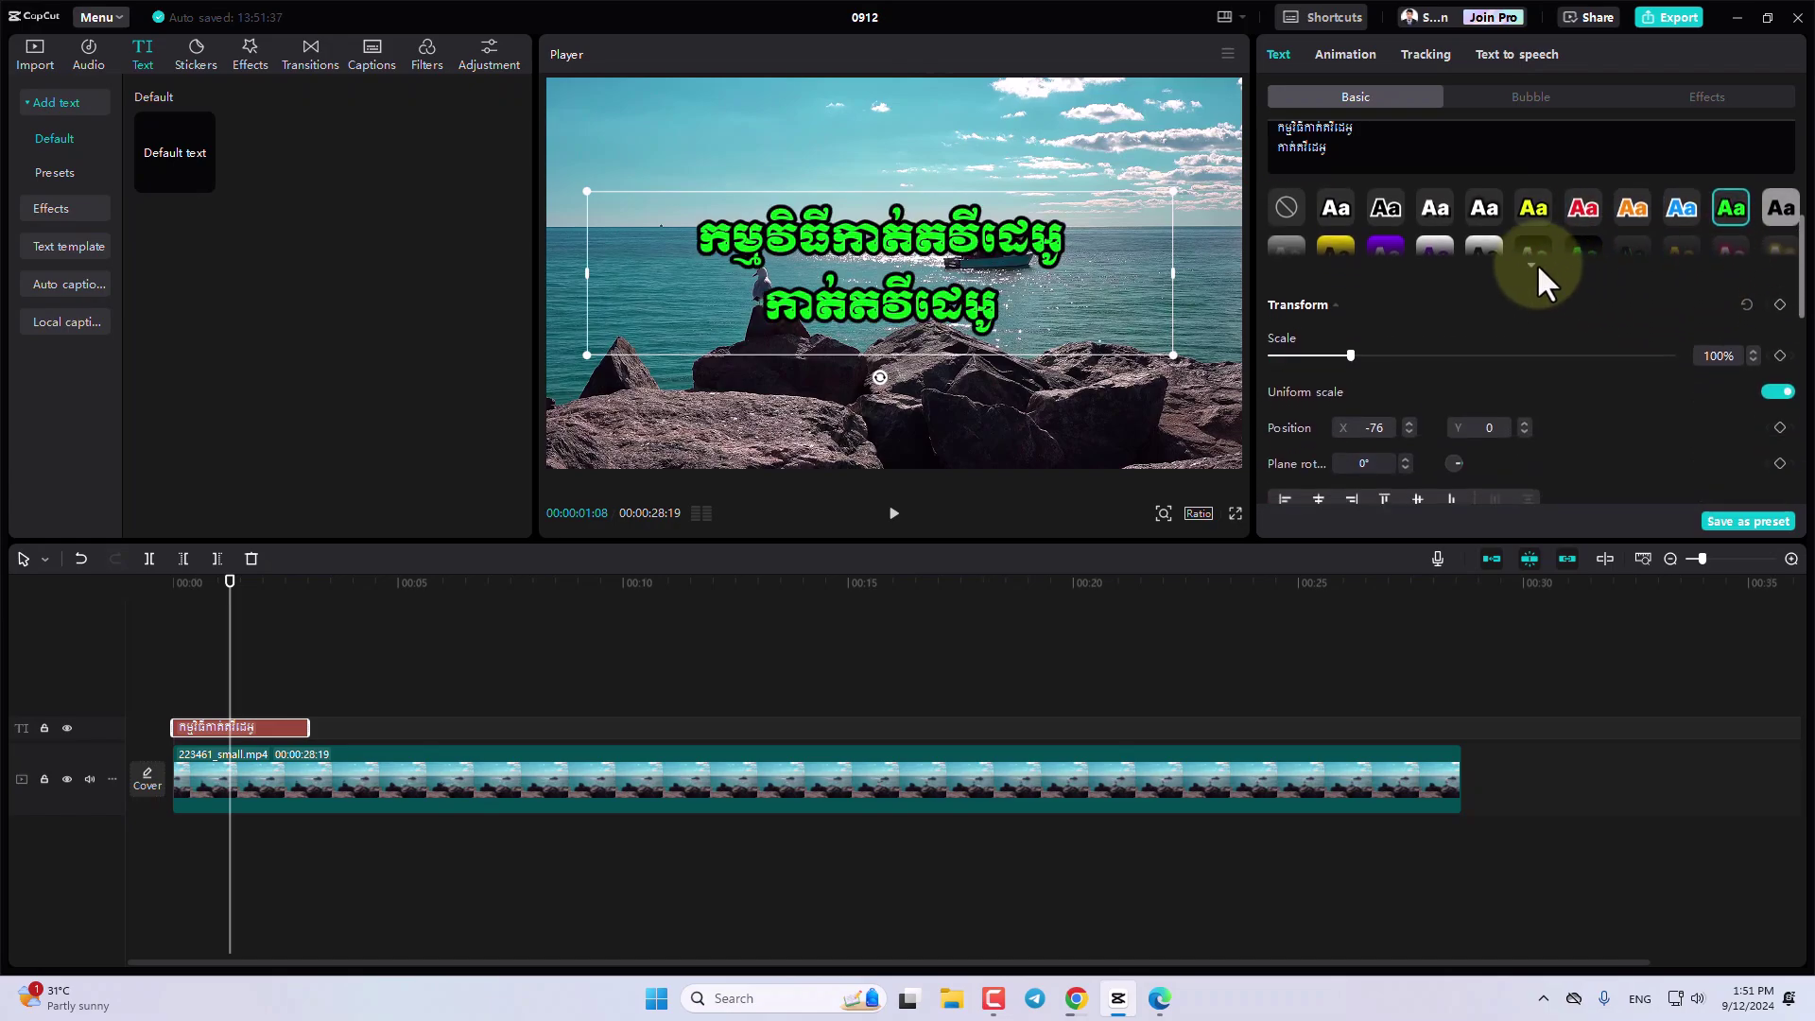
click(1533, 293)
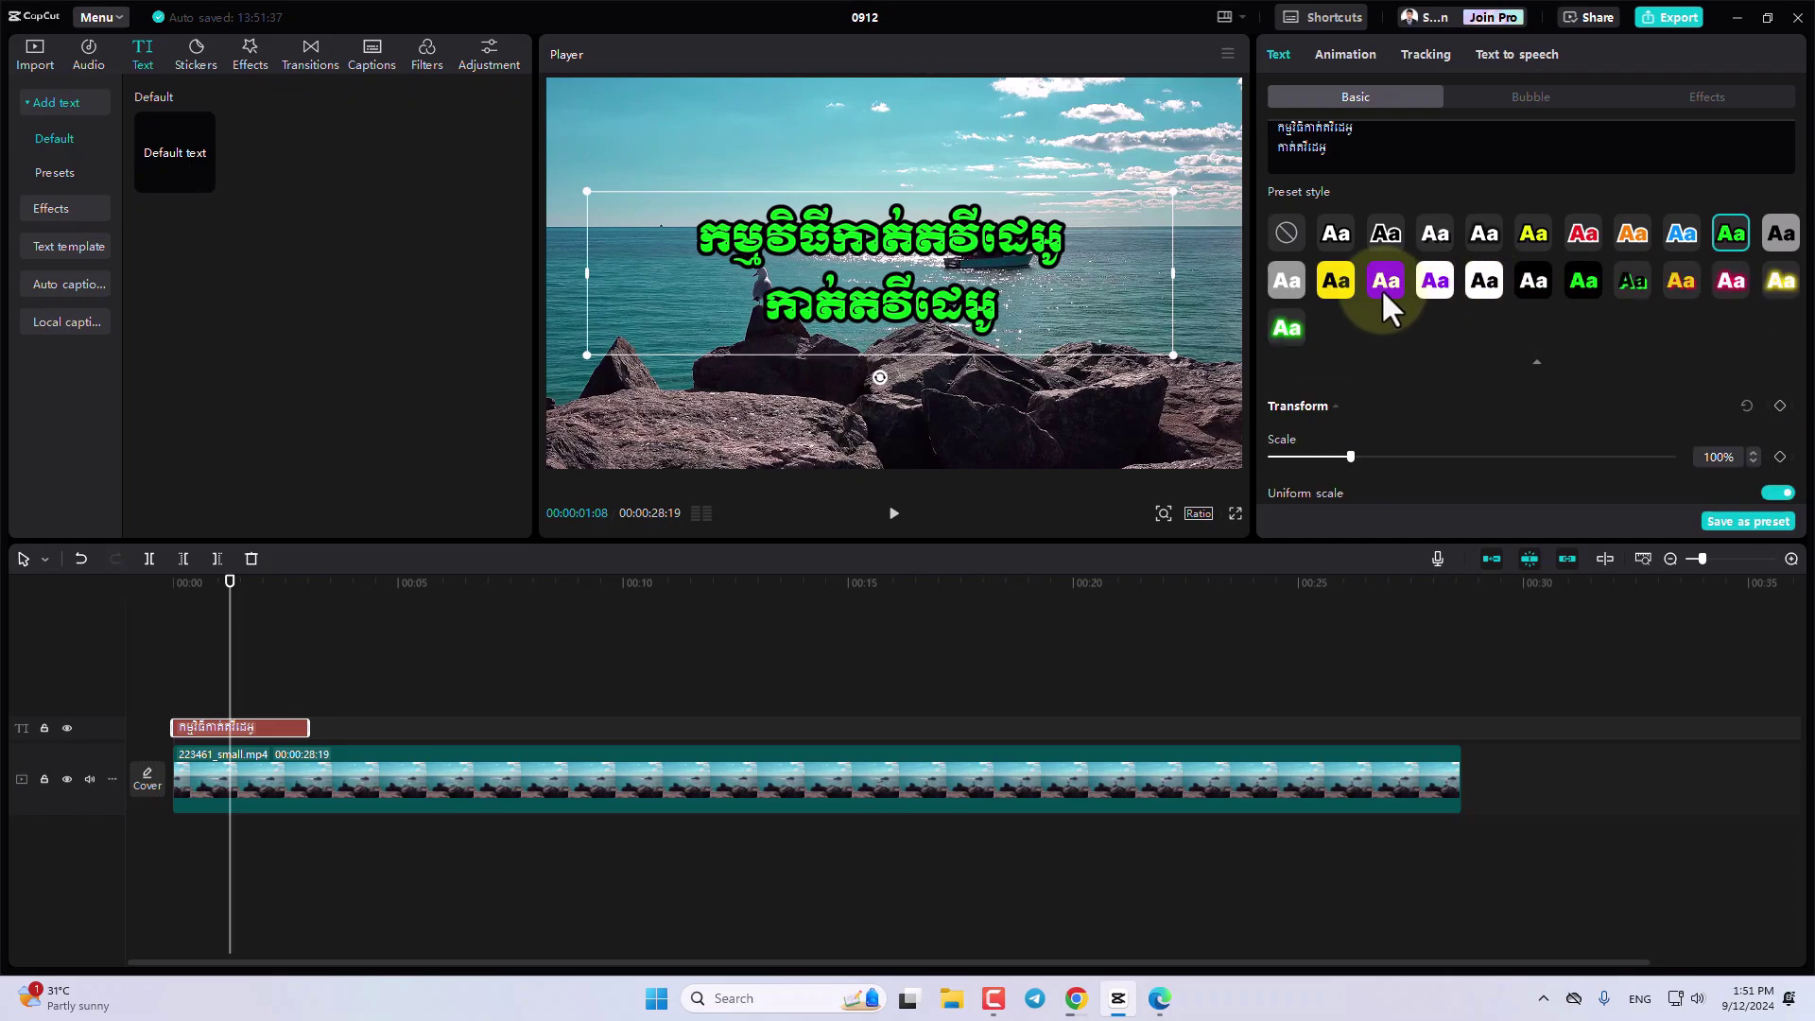
click(1343, 284)
click(1386, 284)
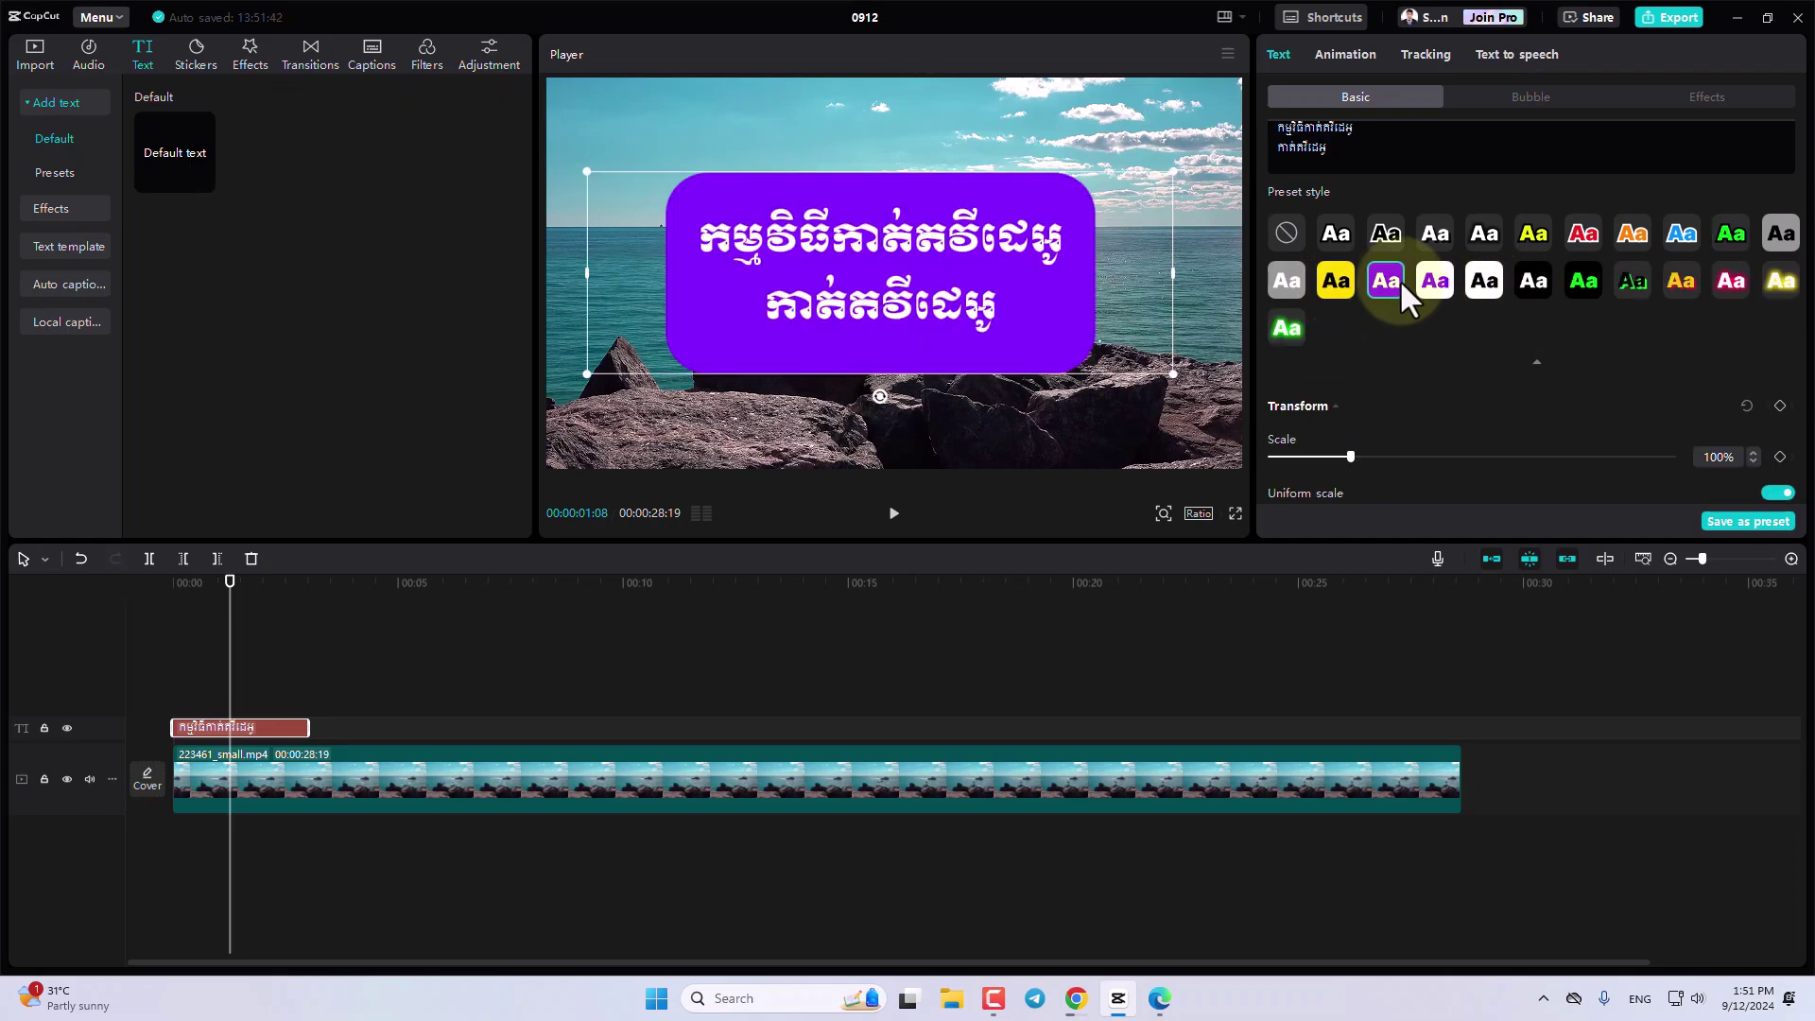
click(1330, 281)
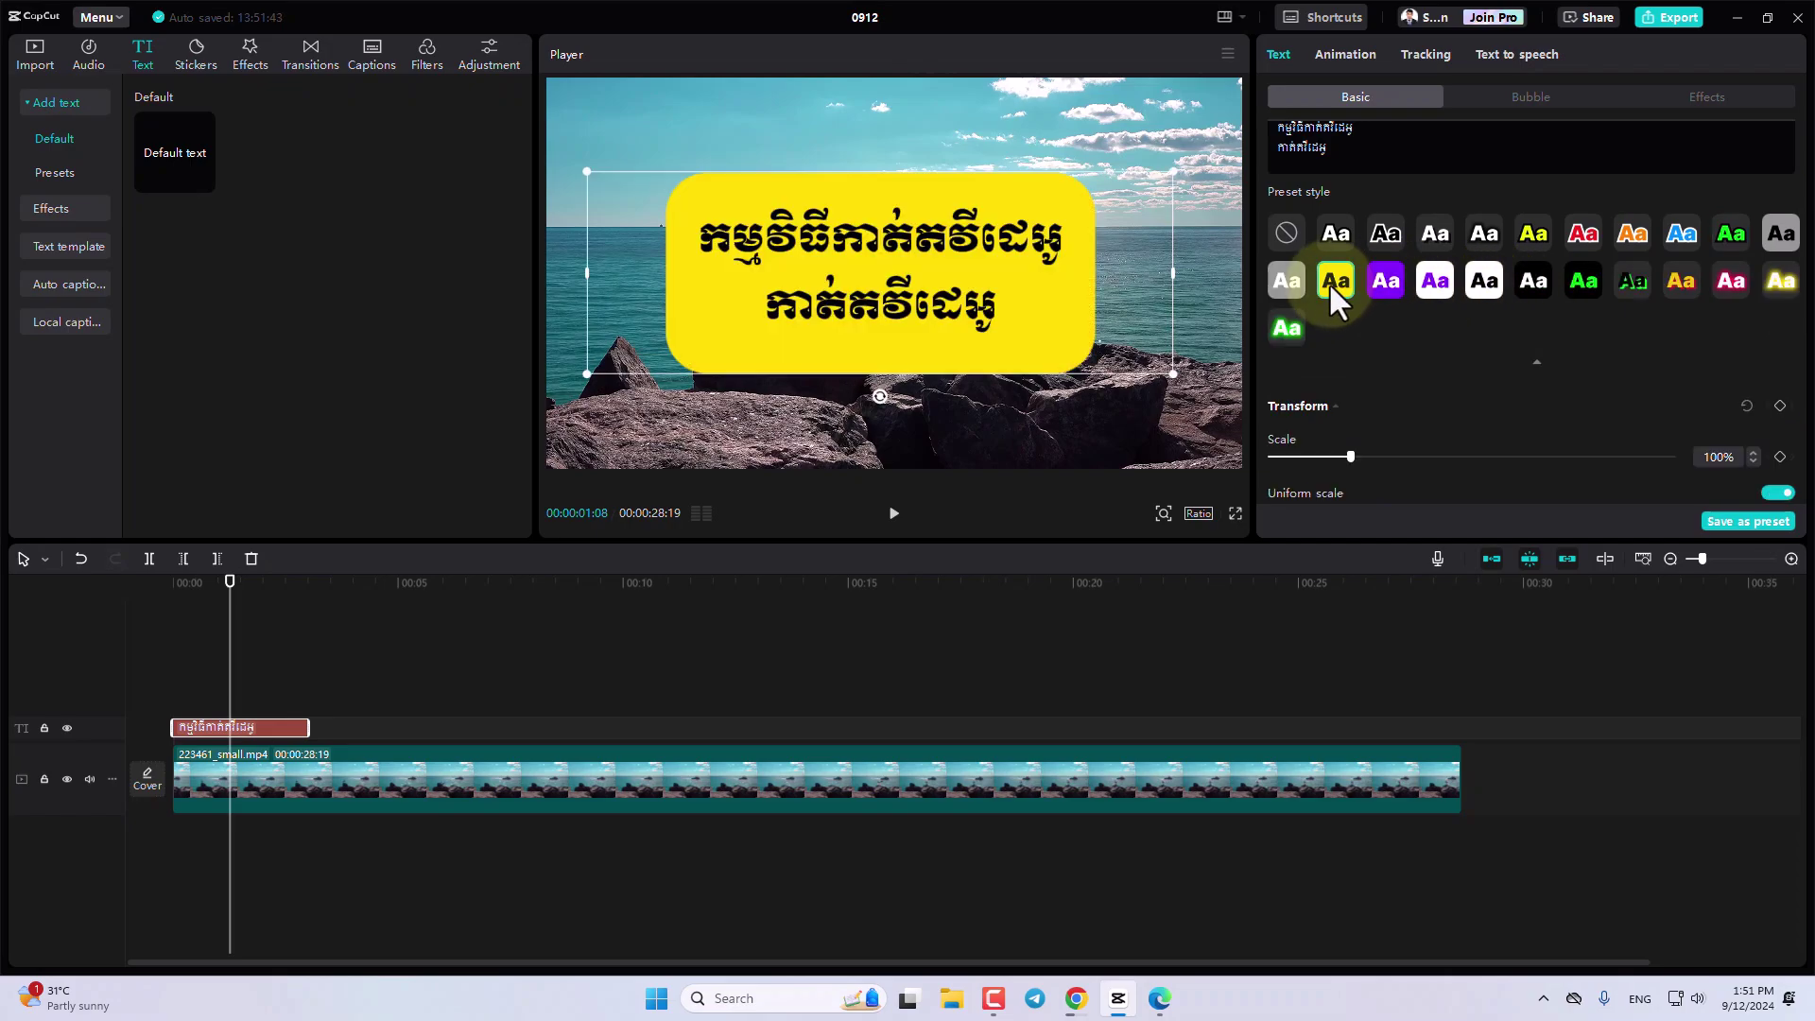
click(1380, 282)
click(1433, 281)
click(1483, 280)
click(1526, 280)
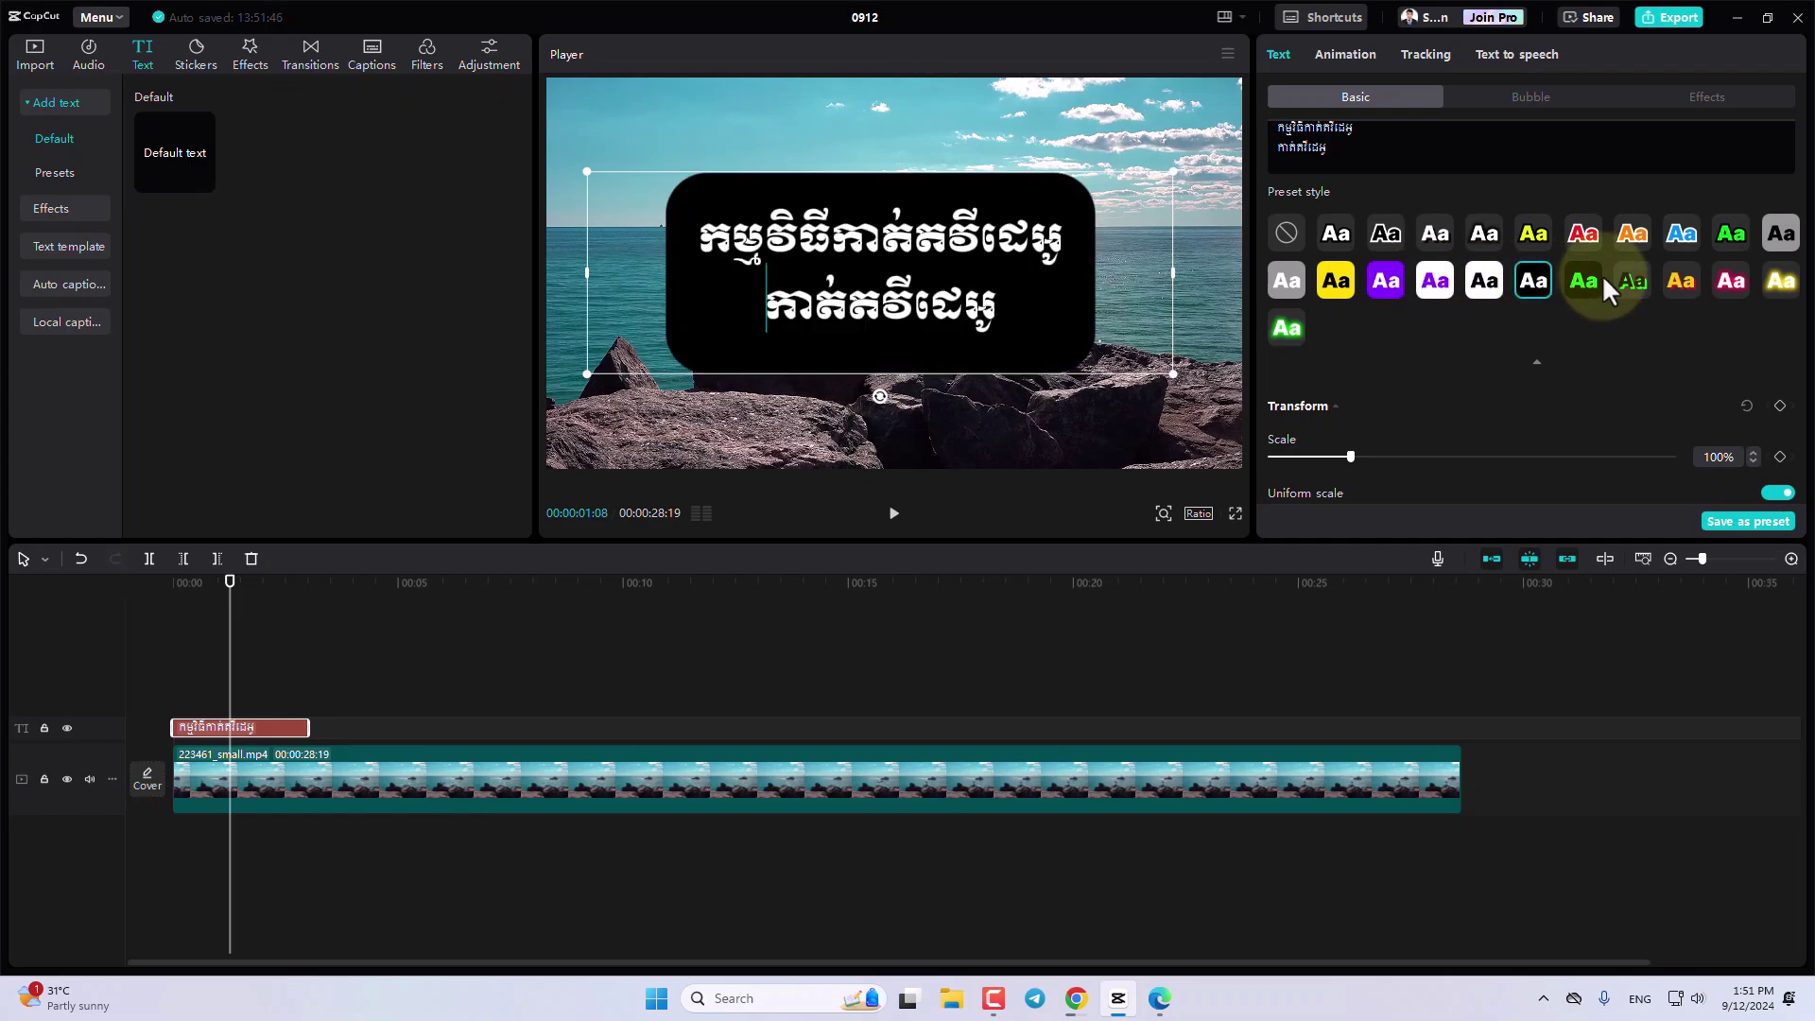
click(1534, 233)
click(1484, 232)
click(1433, 235)
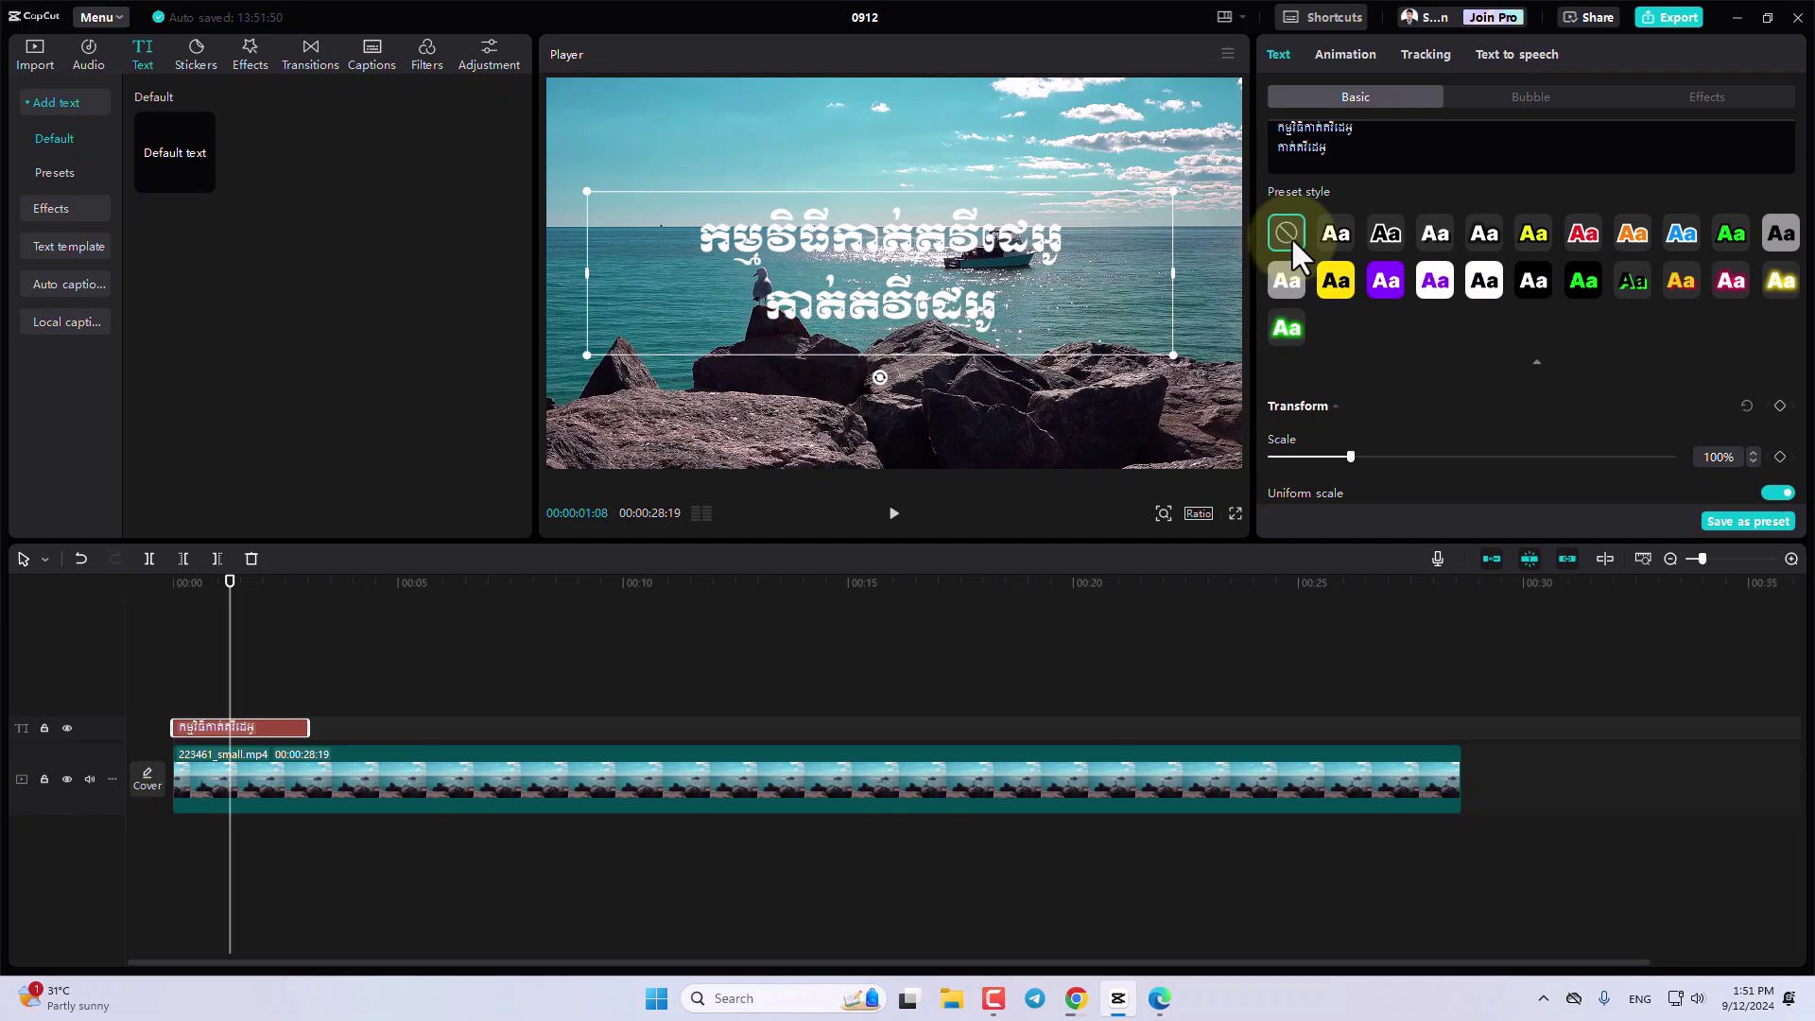
click(1333, 241)
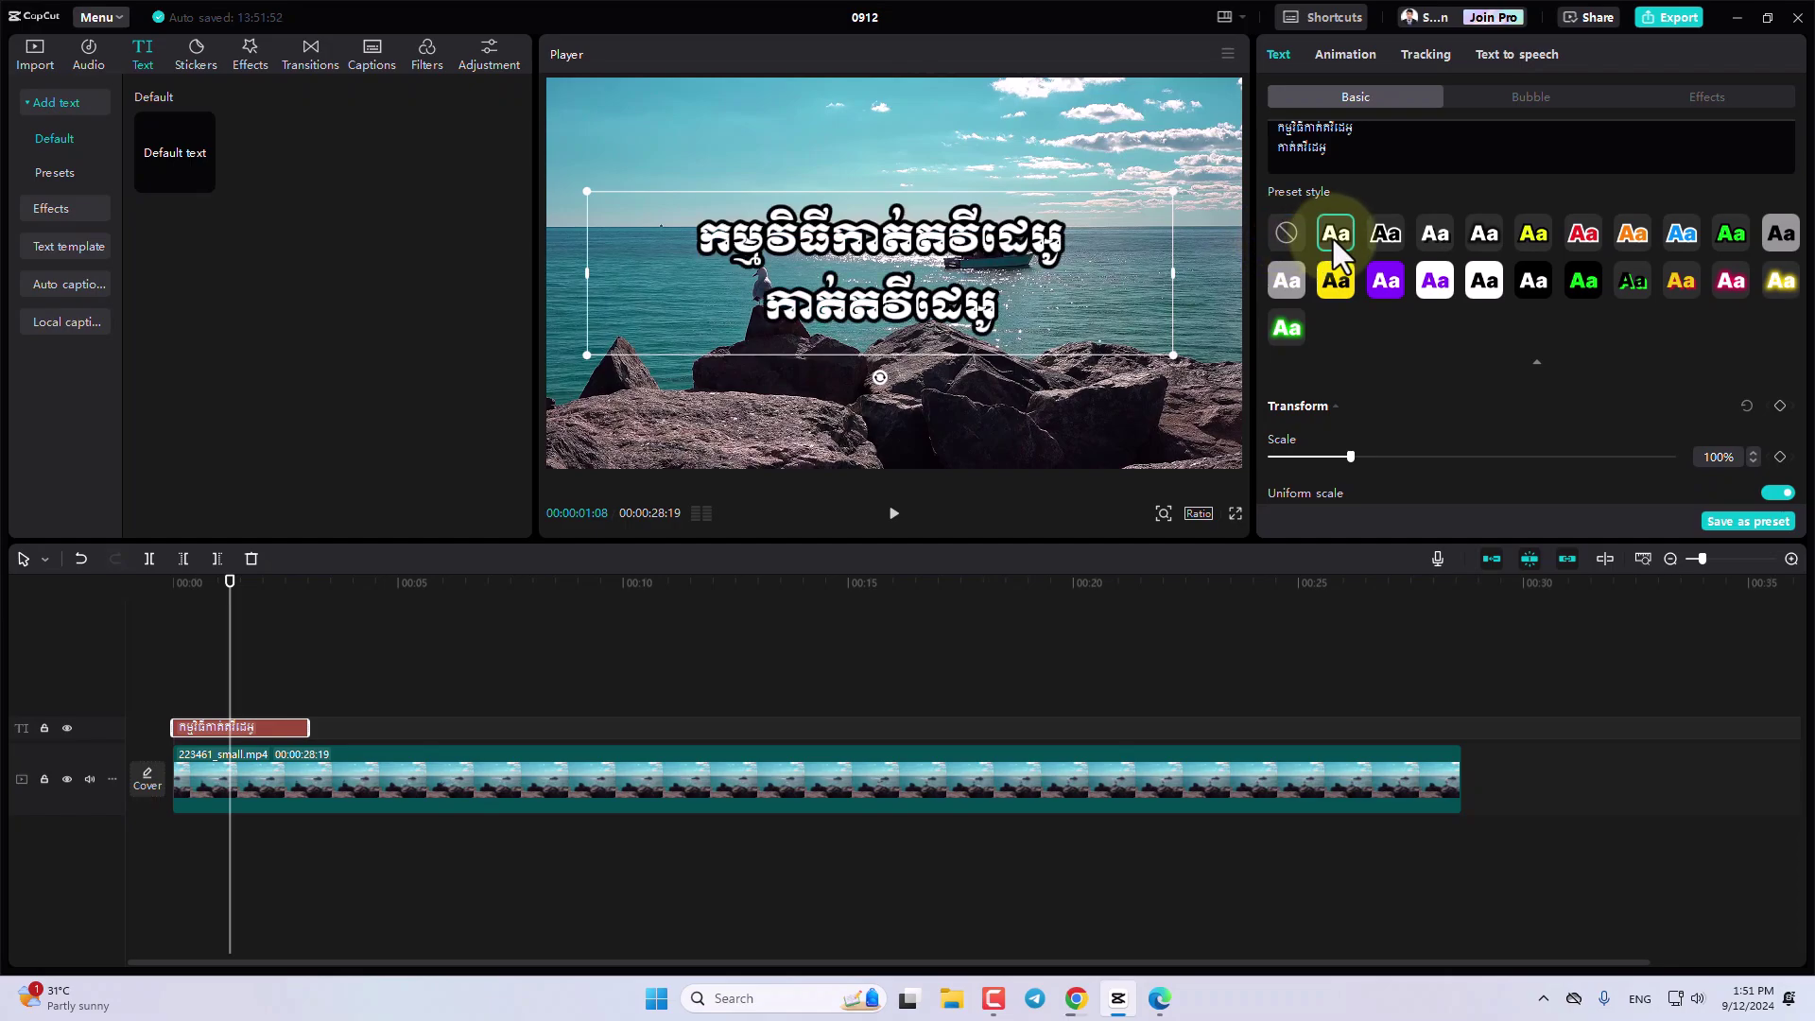
Raise the title's font size to 18 and set its scale to 115%.
scroll(1333, 241, down, 3)
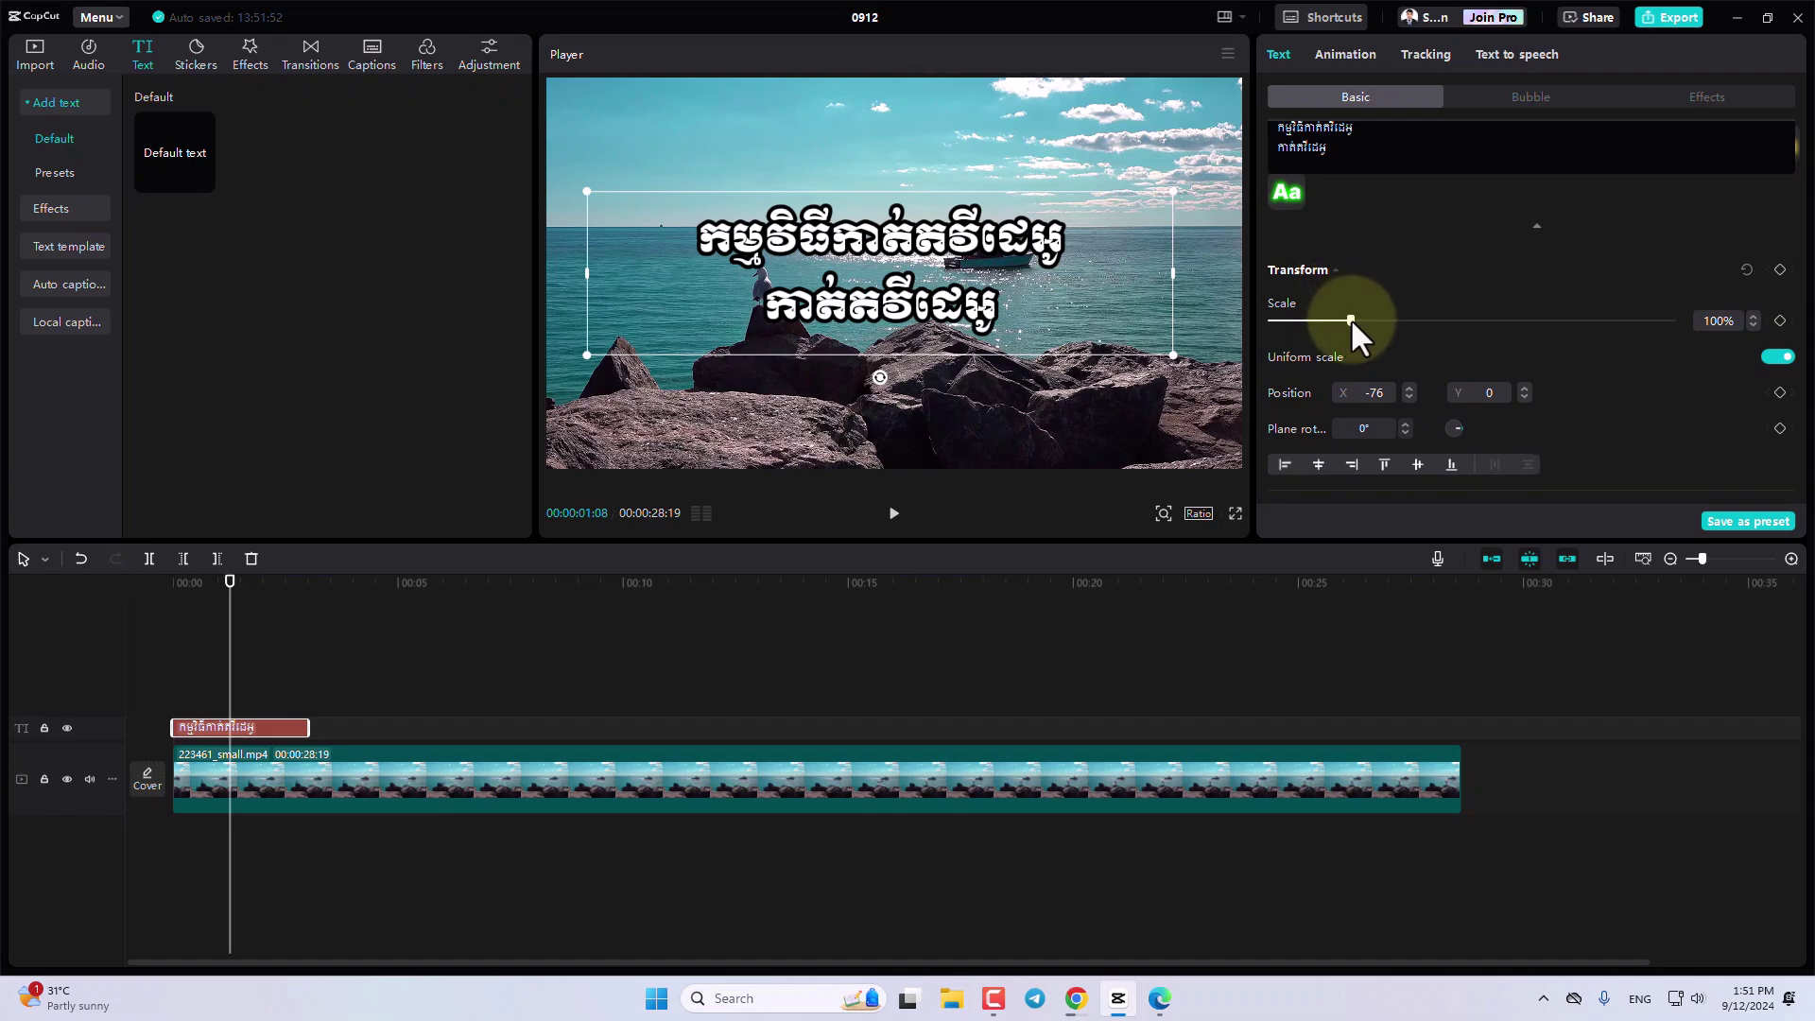
mouse_move(1352, 320)
mouse_down()
mouse_move(1382, 320)
mouse_move(1348, 331)
mouse_up()
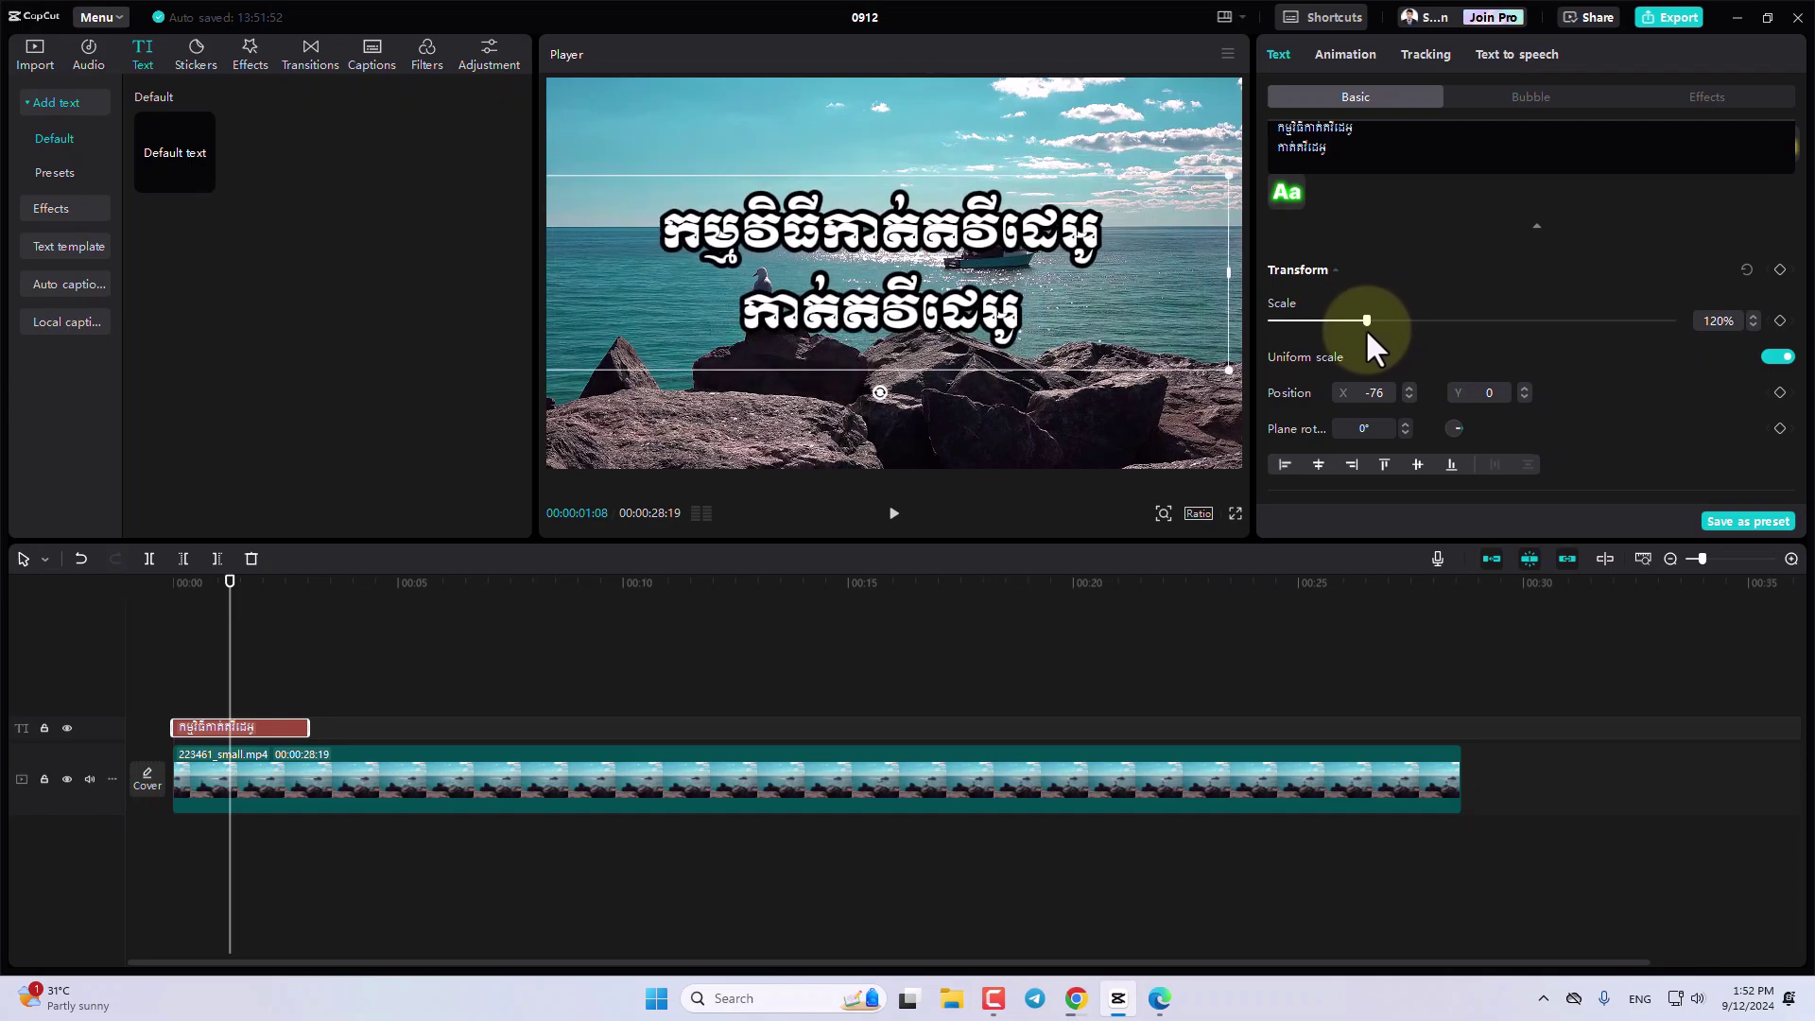
drag(1348, 331, 1351, 332)
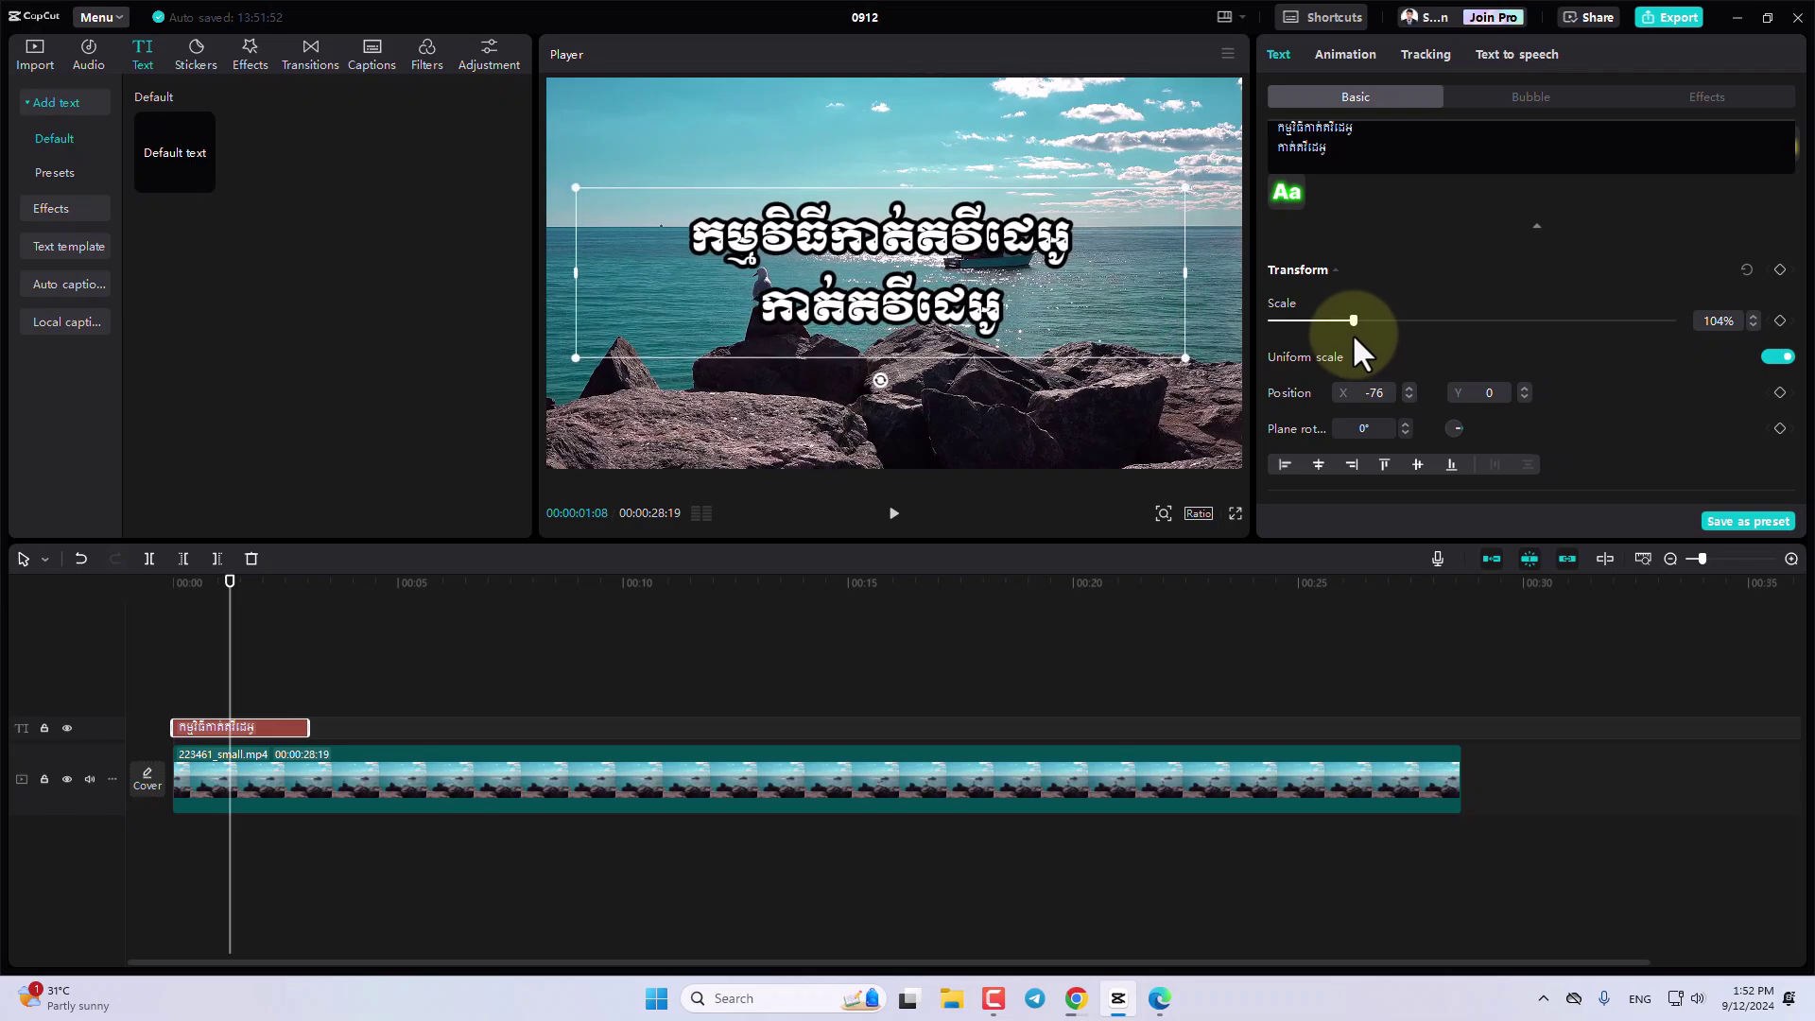
scroll(1352, 333, up, 5)
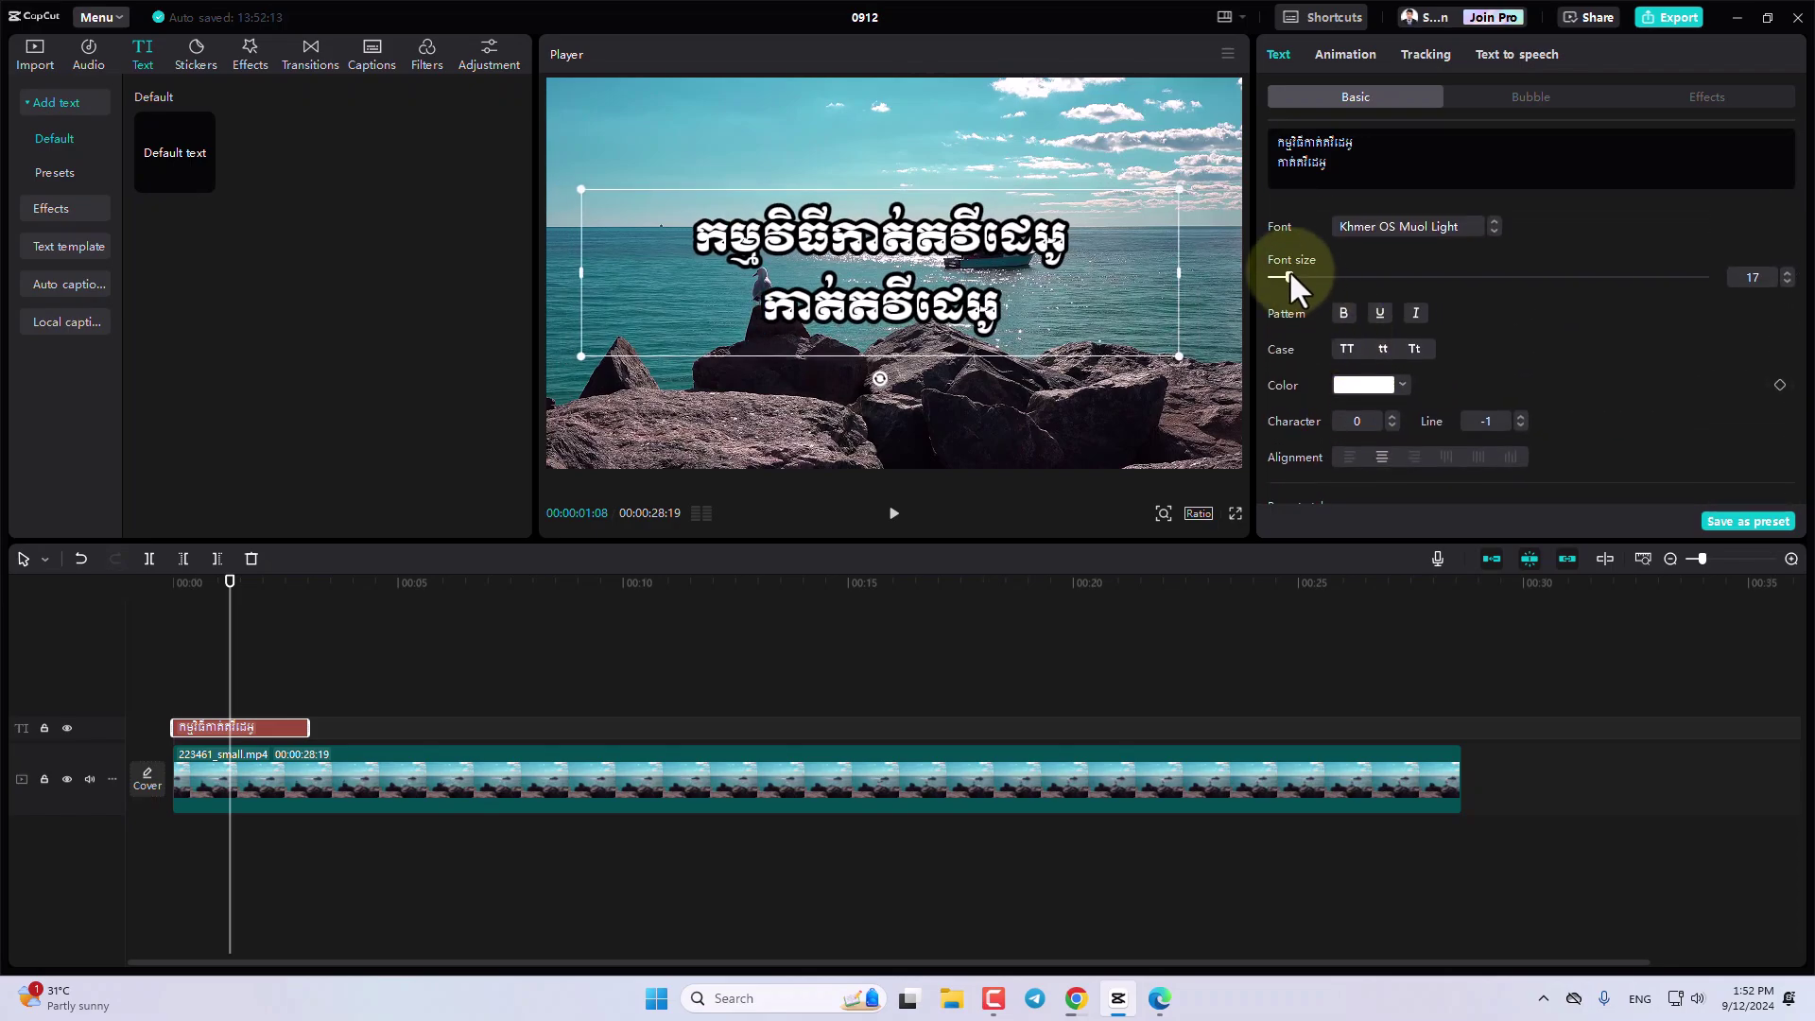
mouse_move(1290, 274)
mouse_down()
mouse_move(1335, 276)
mouse_move(1290, 286)
mouse_up()
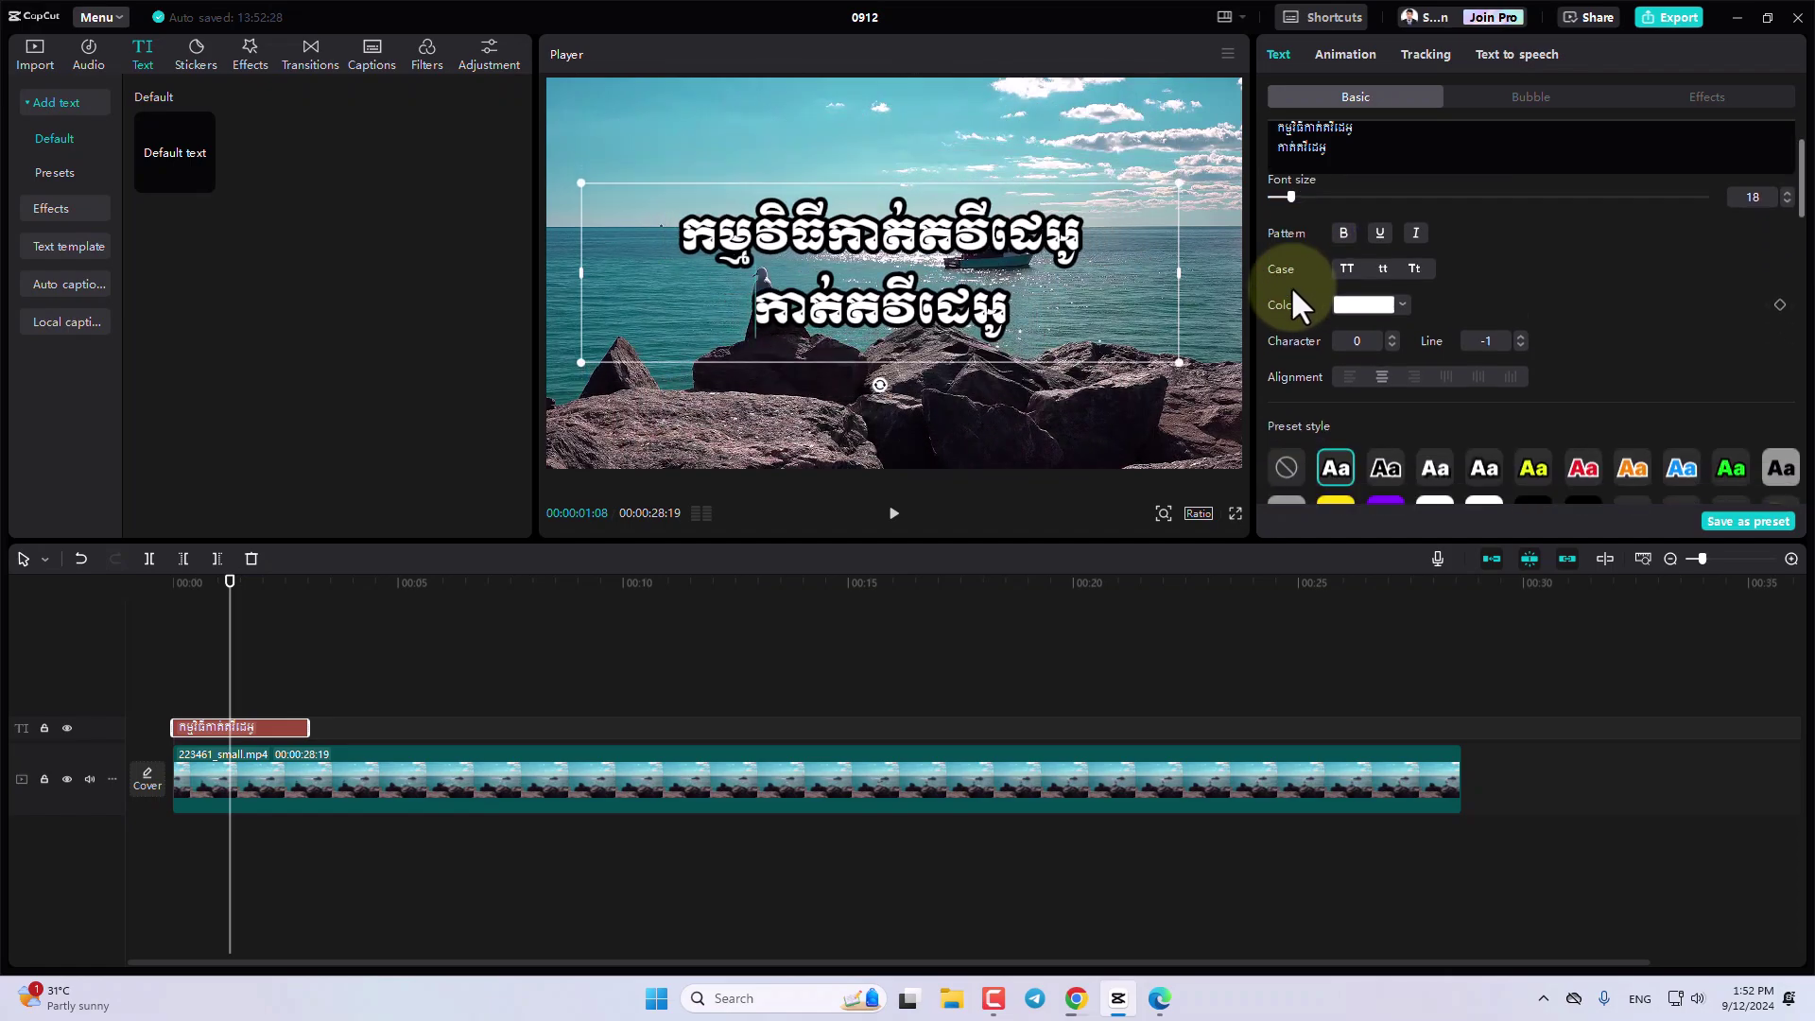
scroll(1291, 286, down, 5)
scroll(1297, 285, up, 1)
mouse_move(1342, 288)
mouse_down()
mouse_move(1569, 287)
mouse_move(1381, 287)
mouse_move(1365, 307)
mouse_up()
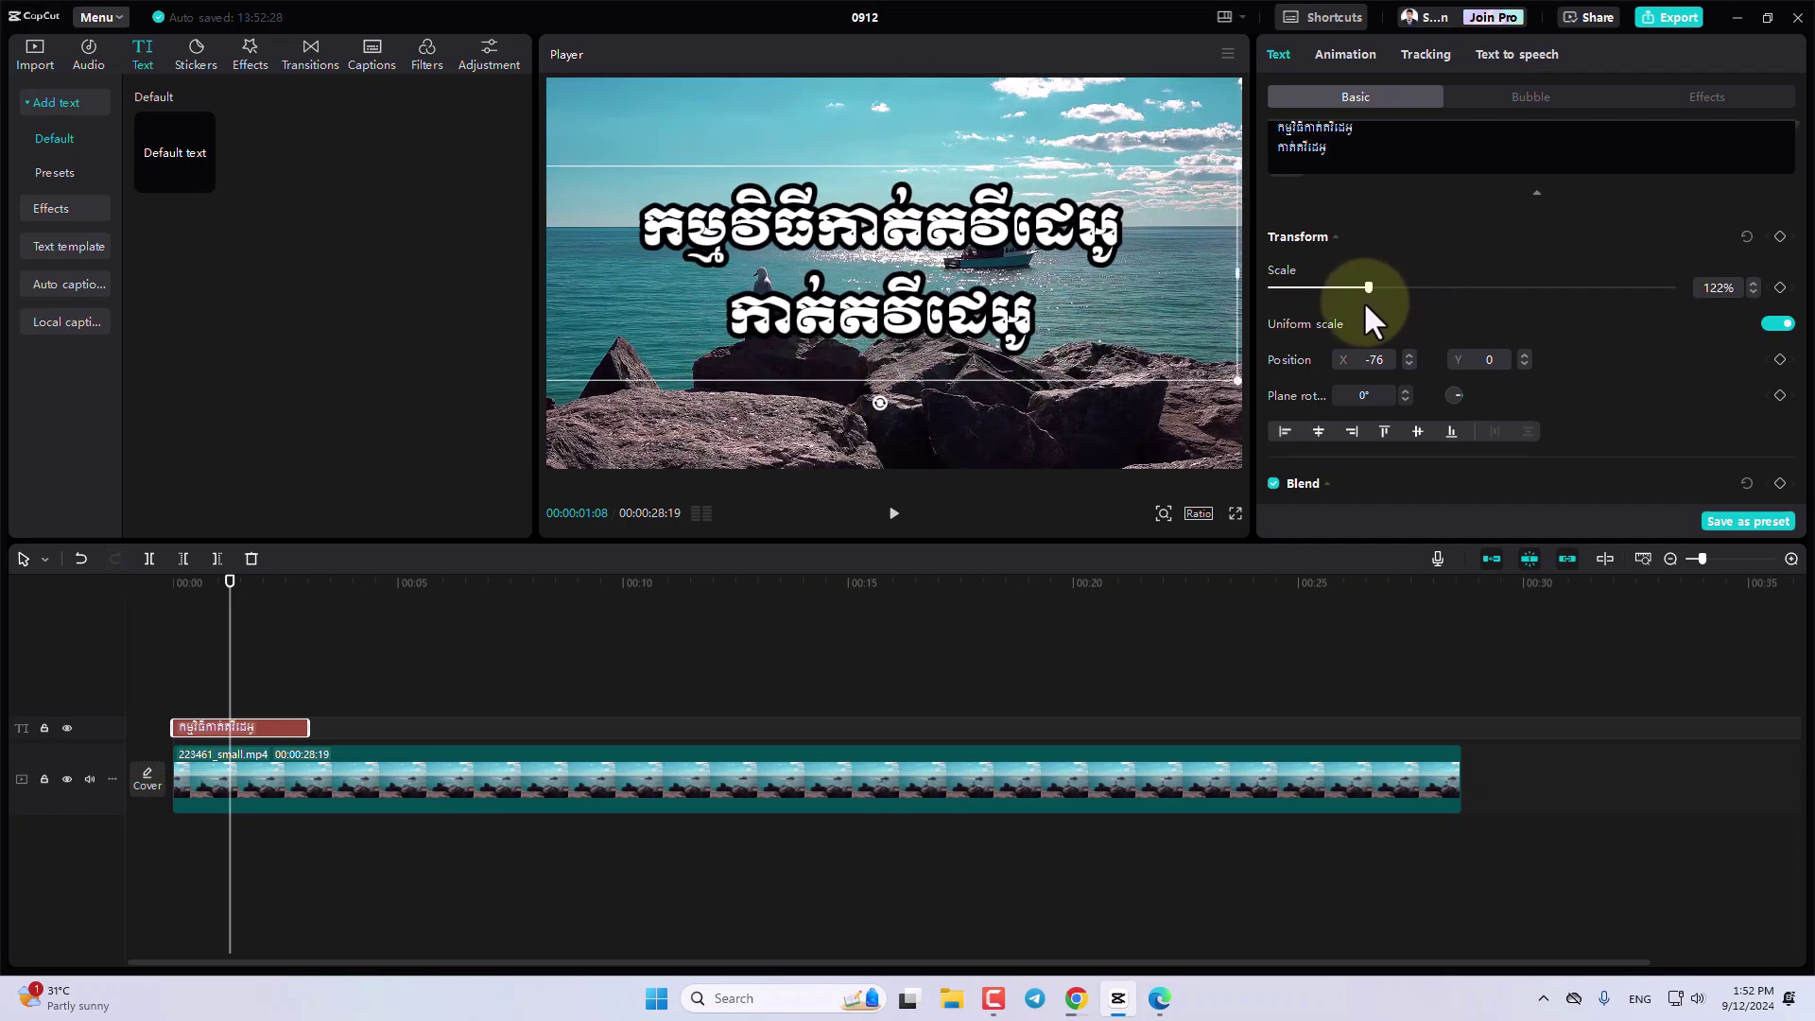
drag(1365, 304, 1358, 302)
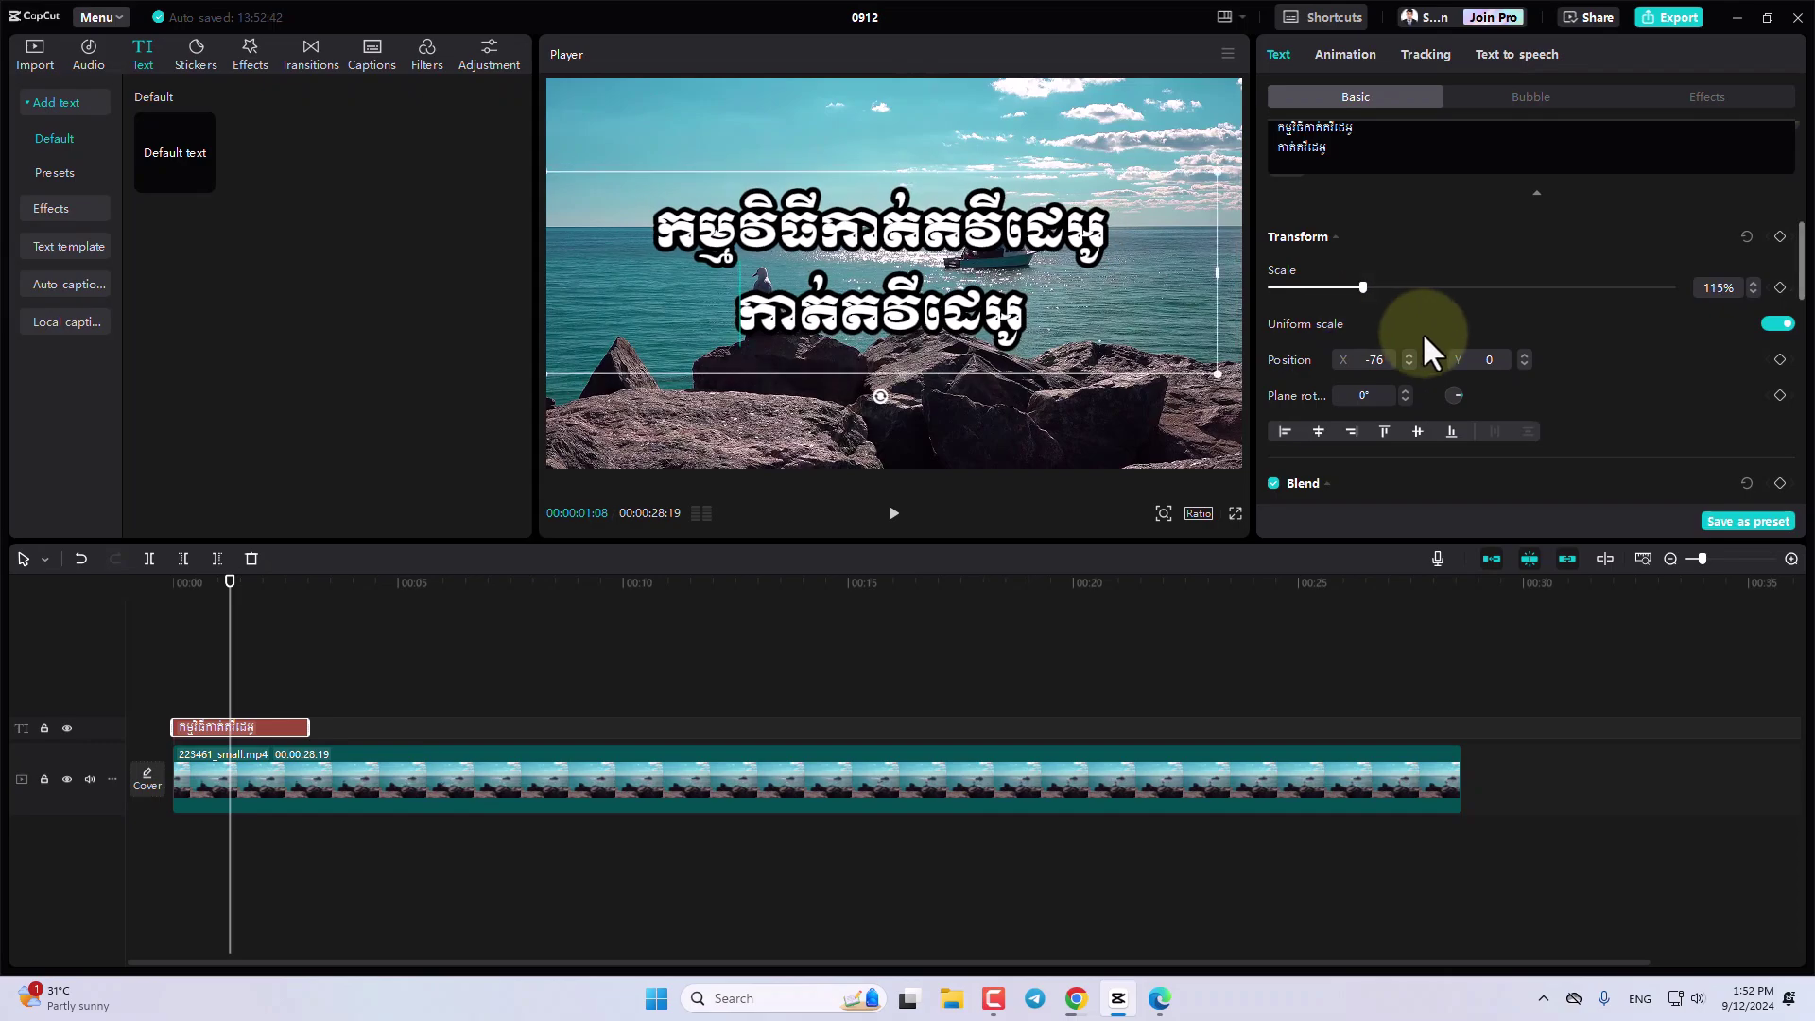
scroll(1422, 332, down, 2)
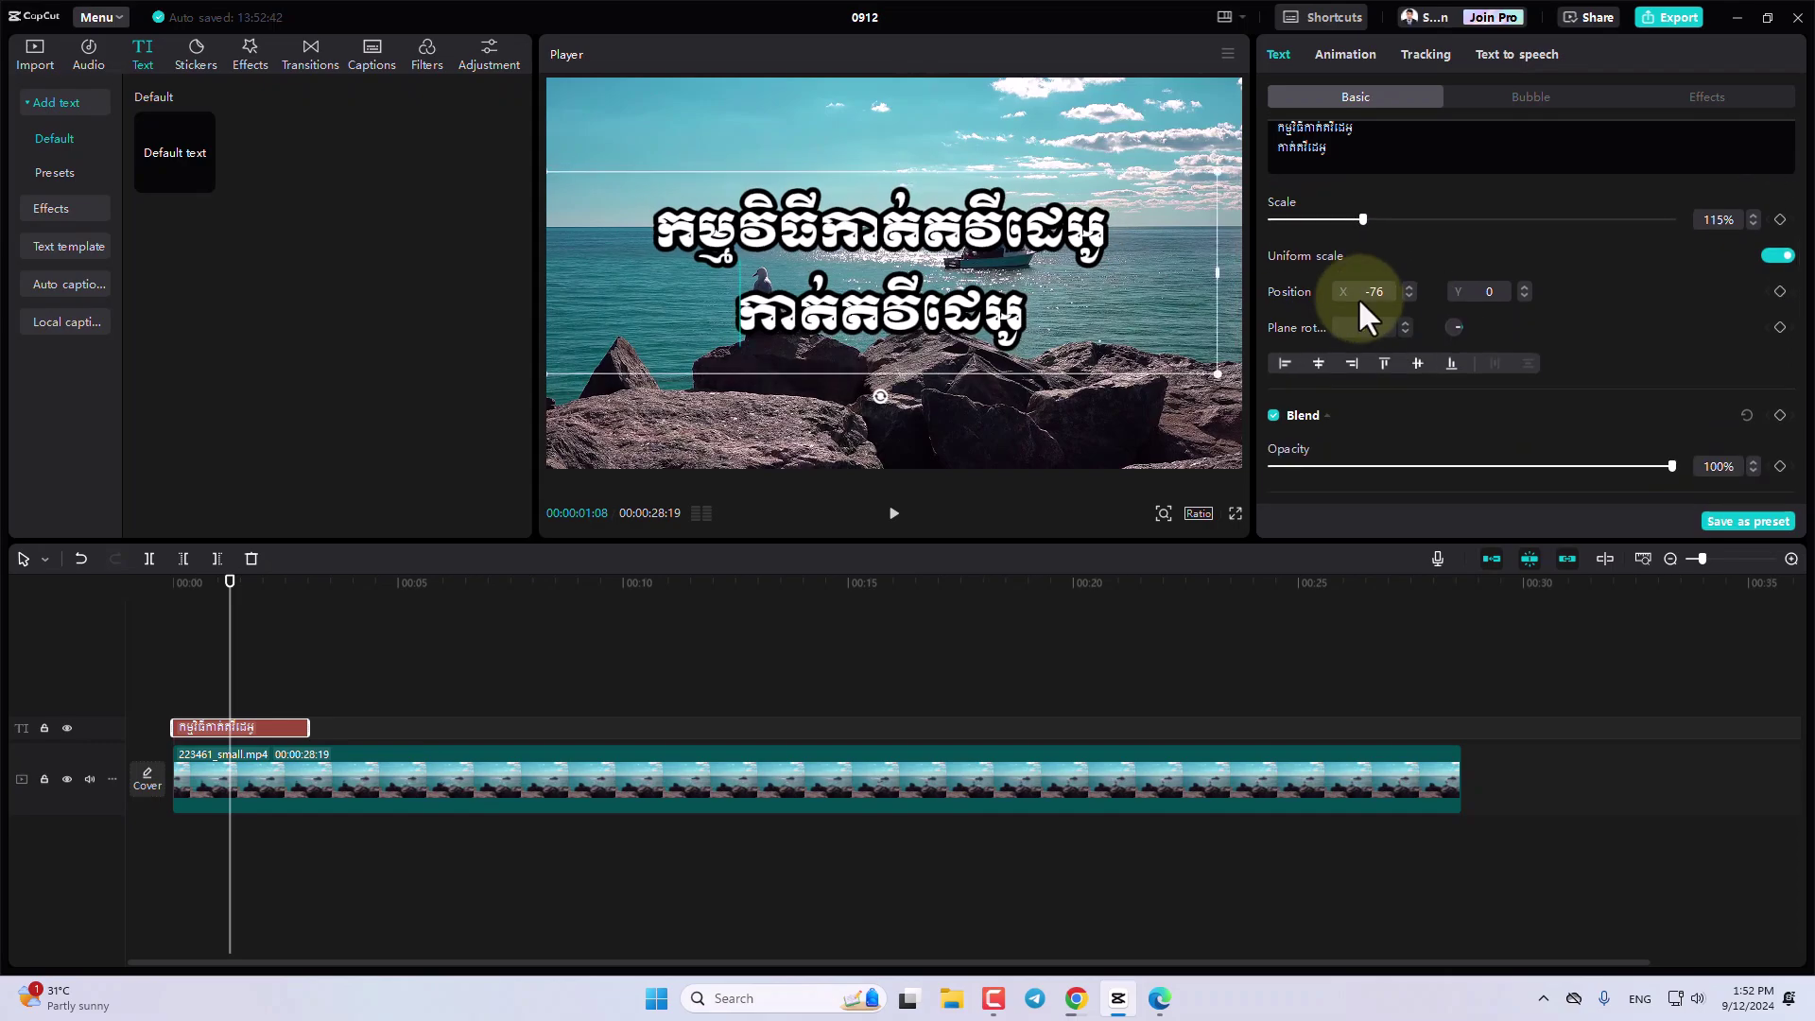
Reselect the title clip and drag it in the player to Position X -112, Y 38.
click(397, 757)
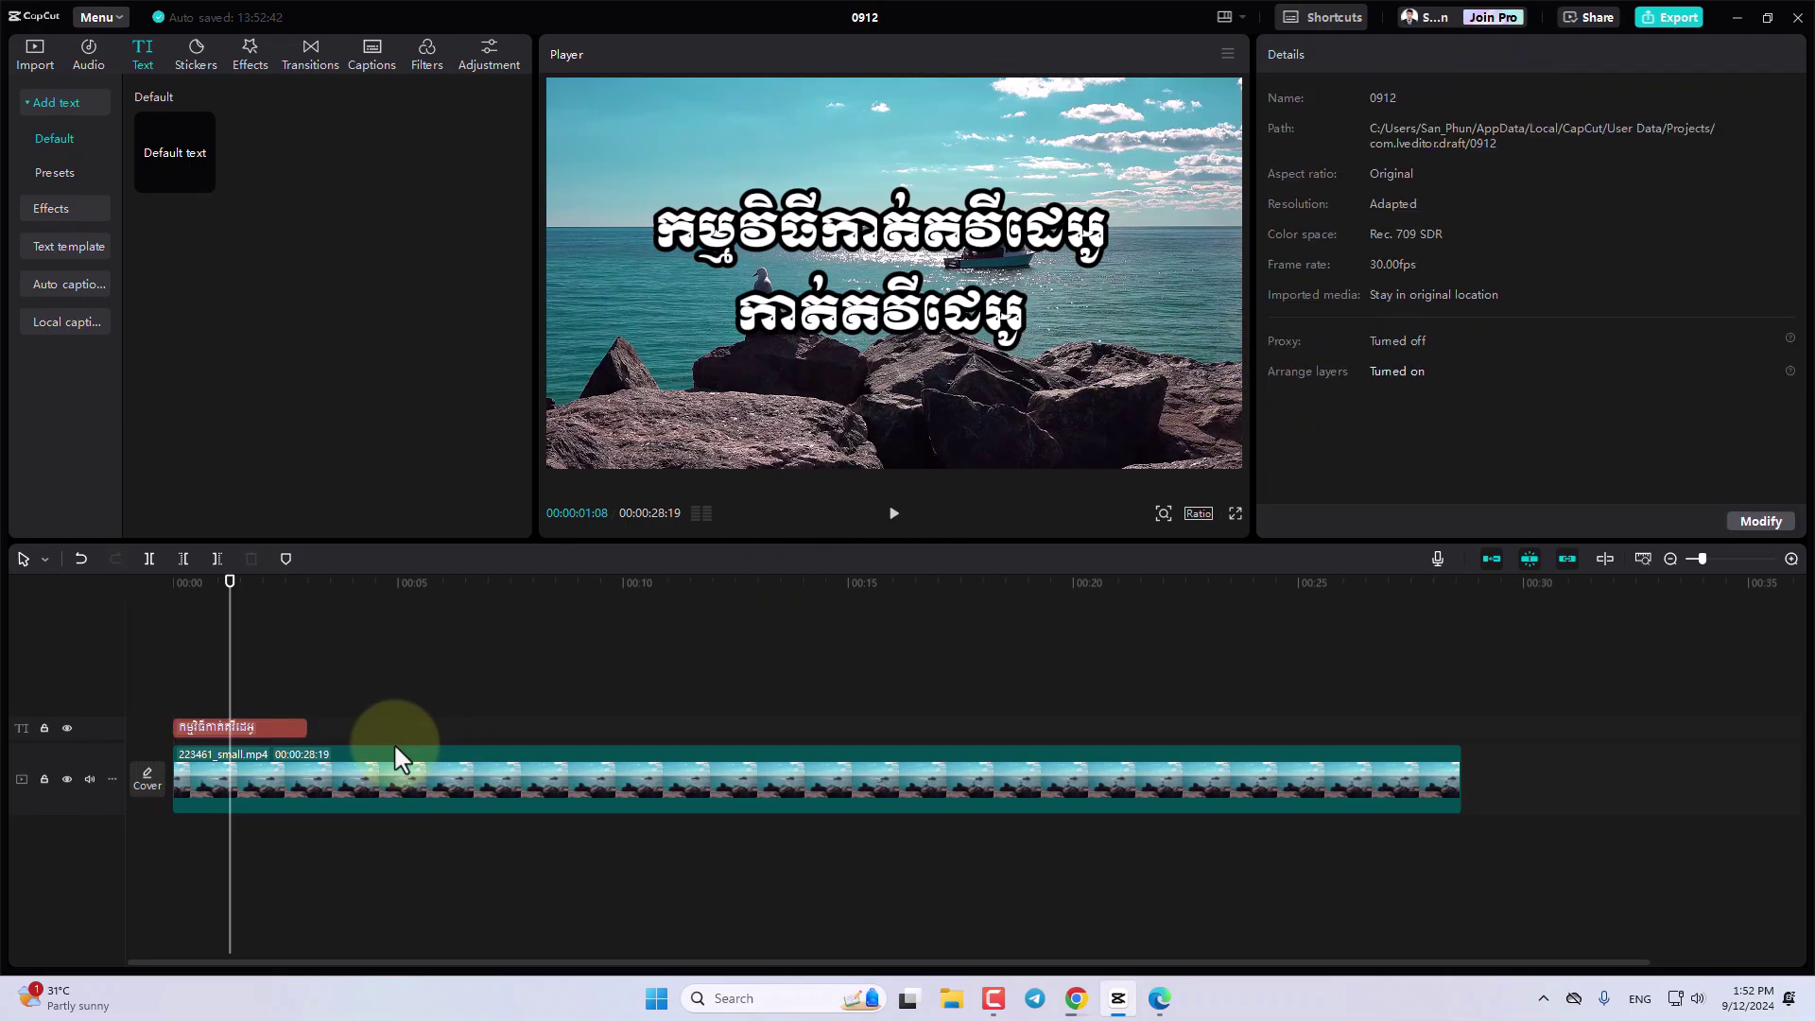
click(284, 726)
drag(832, 317, 898, 306)
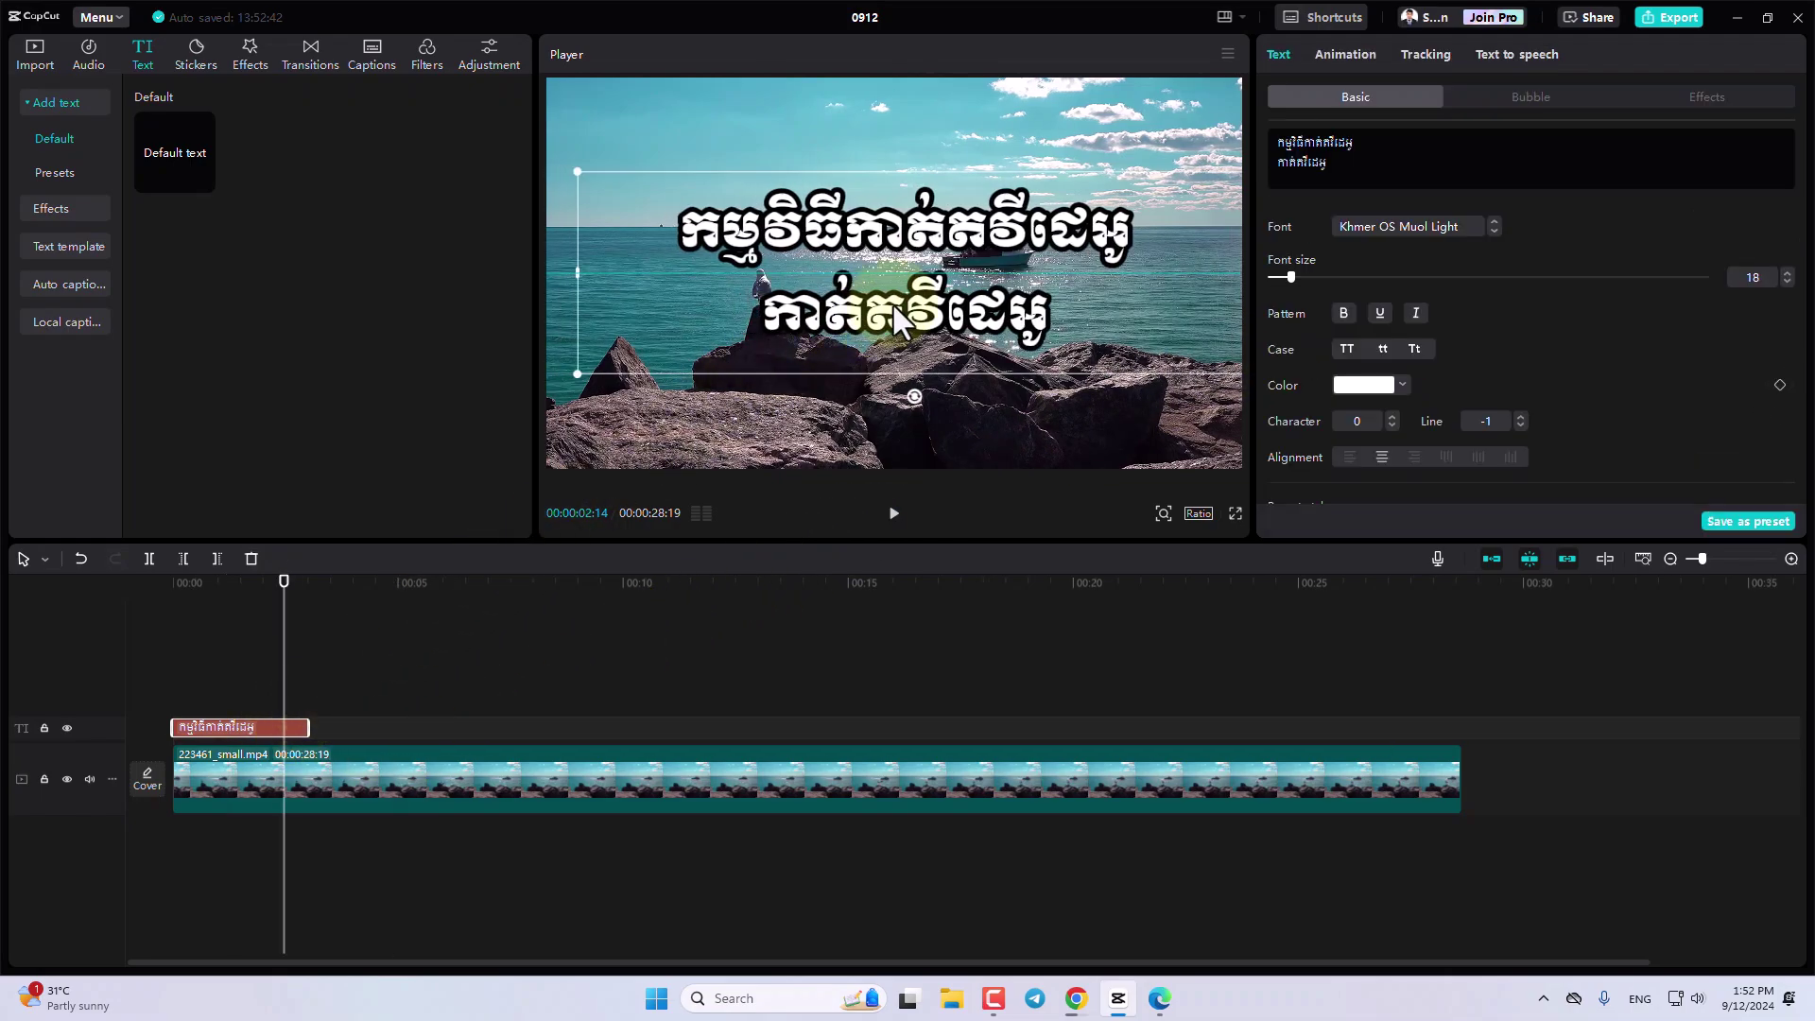
scroll(1619, 326, down, 5)
scroll(1619, 325, down, 4)
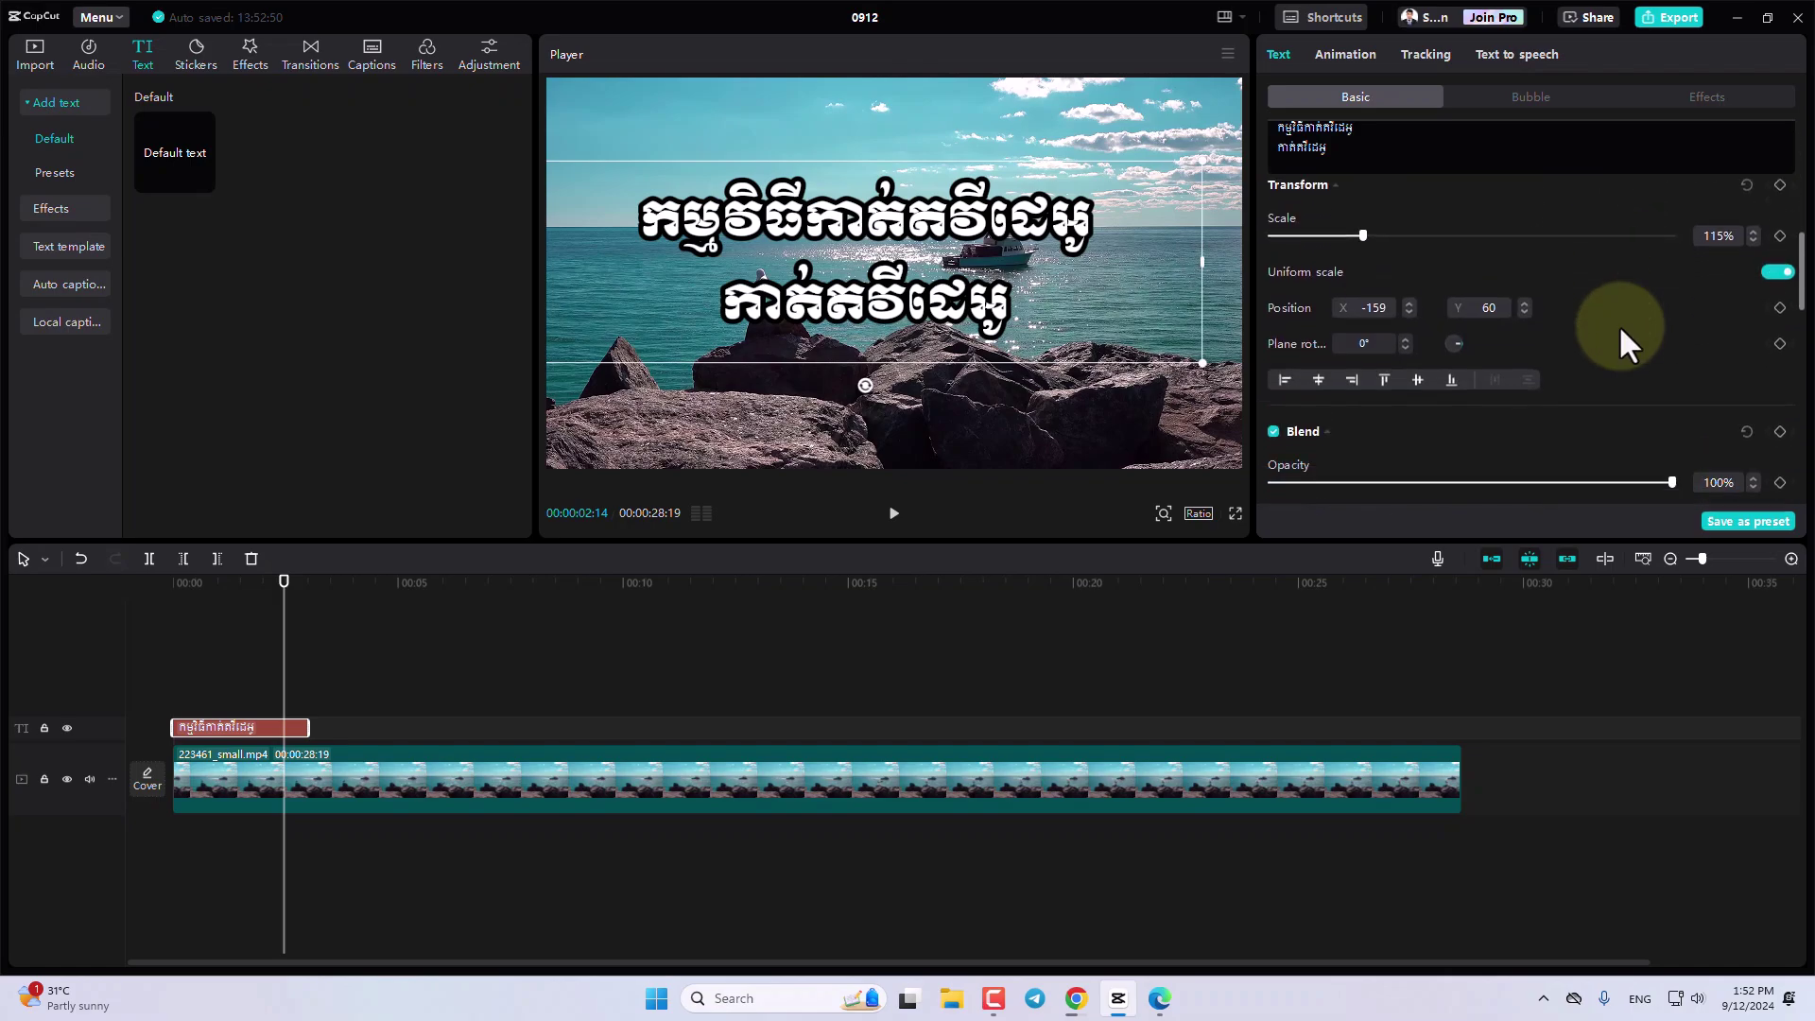
scroll(1619, 325, down, 3)
scroll(1595, 322, up, 6)
scroll(1560, 319, down, 3)
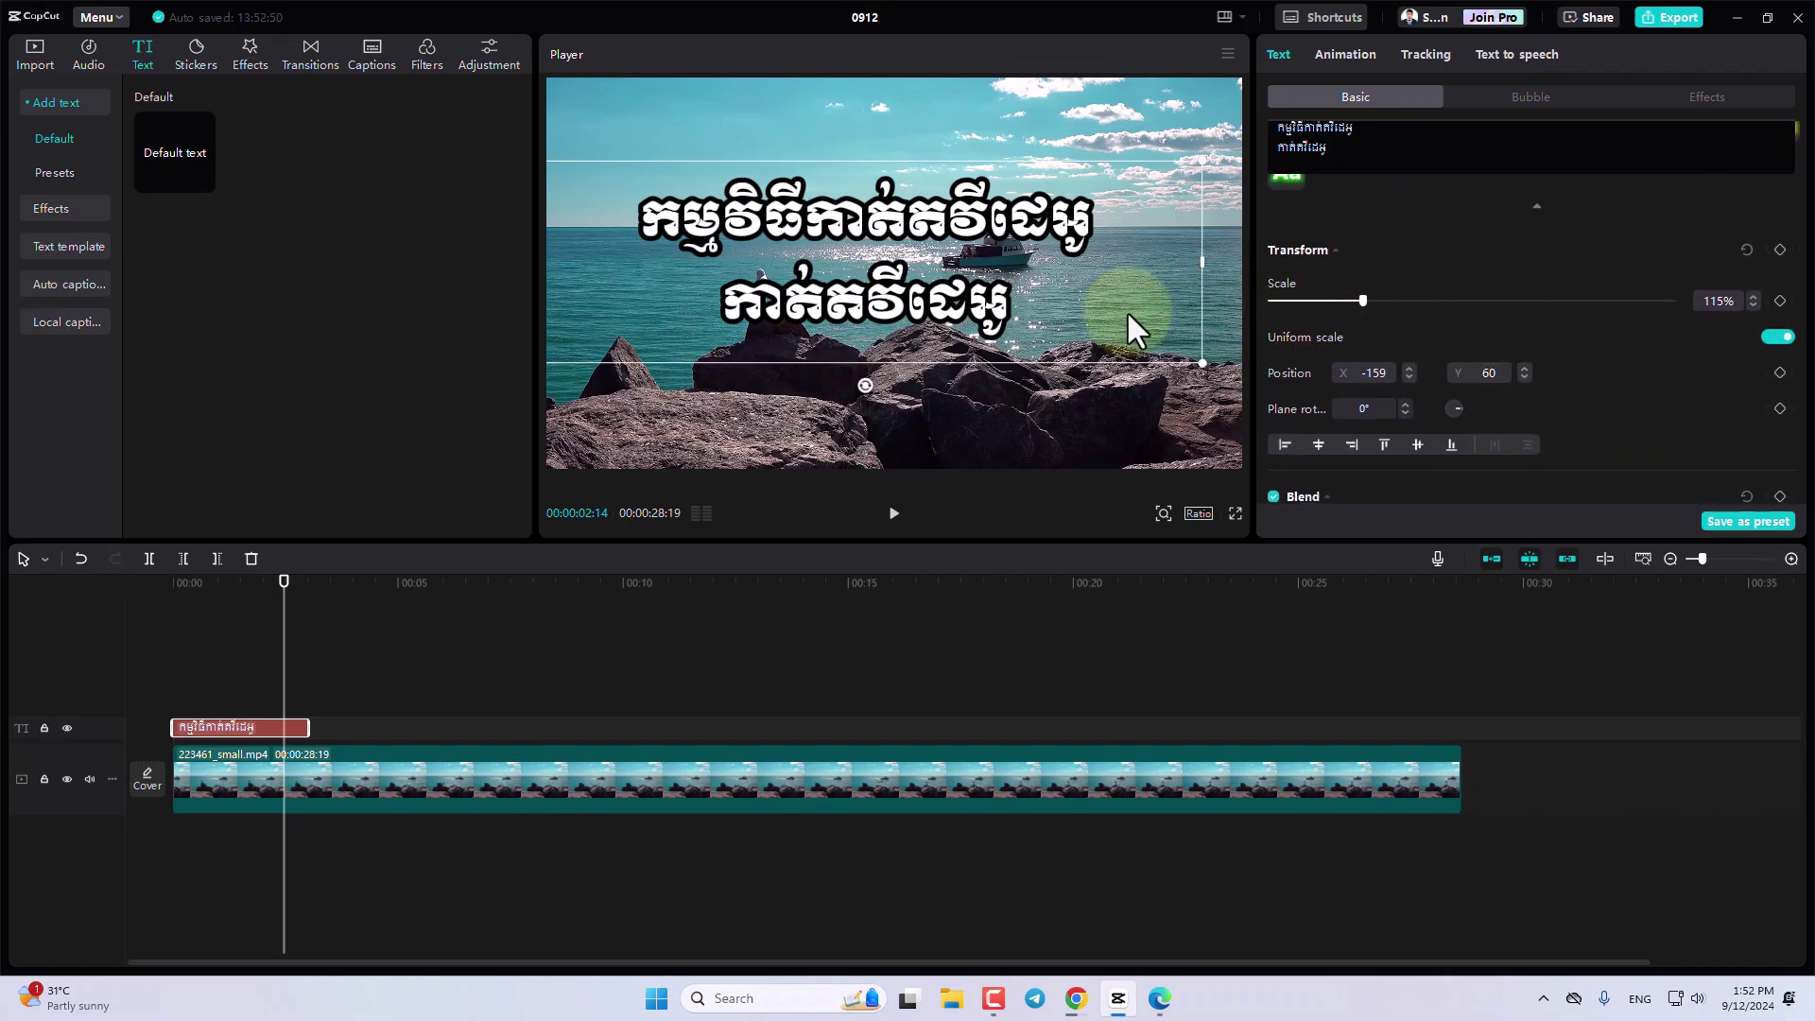
mouse_move(885, 304)
mouse_down()
mouse_move(1001, 234)
mouse_move(893, 165)
mouse_move(813, 332)
mouse_move(958, 268)
mouse_up()
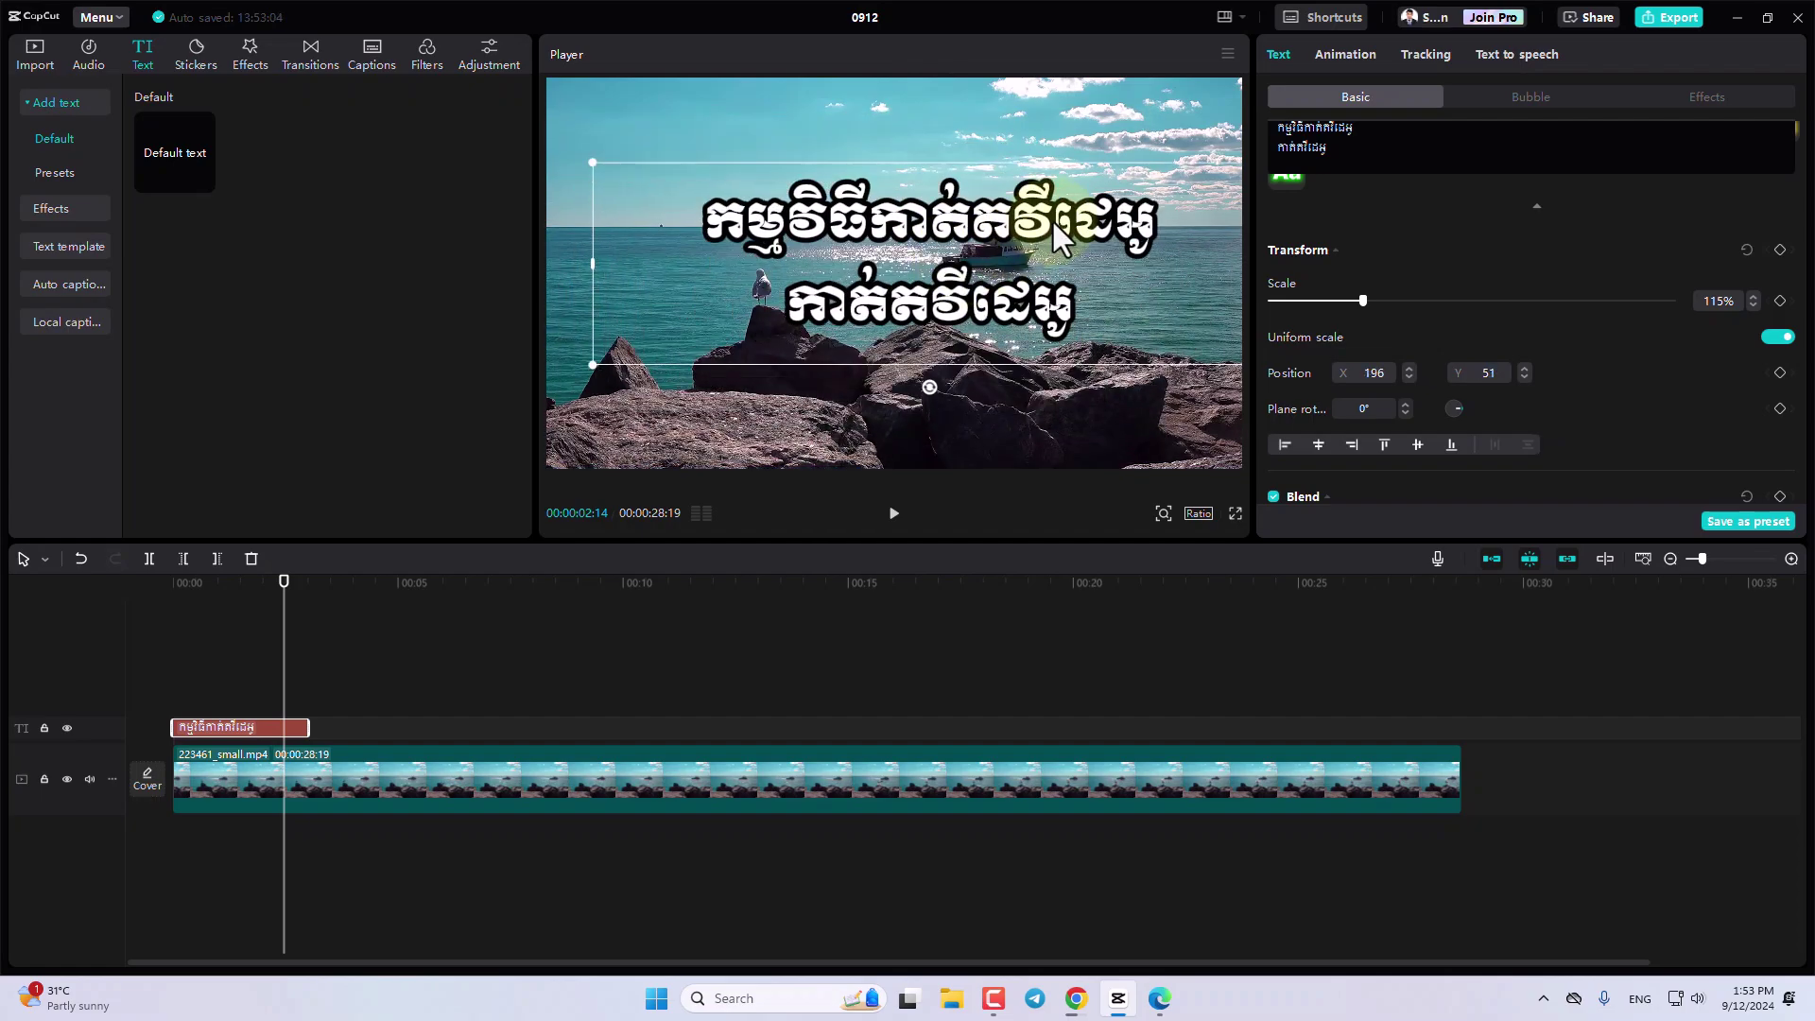
drag(959, 269, 1127, 280)
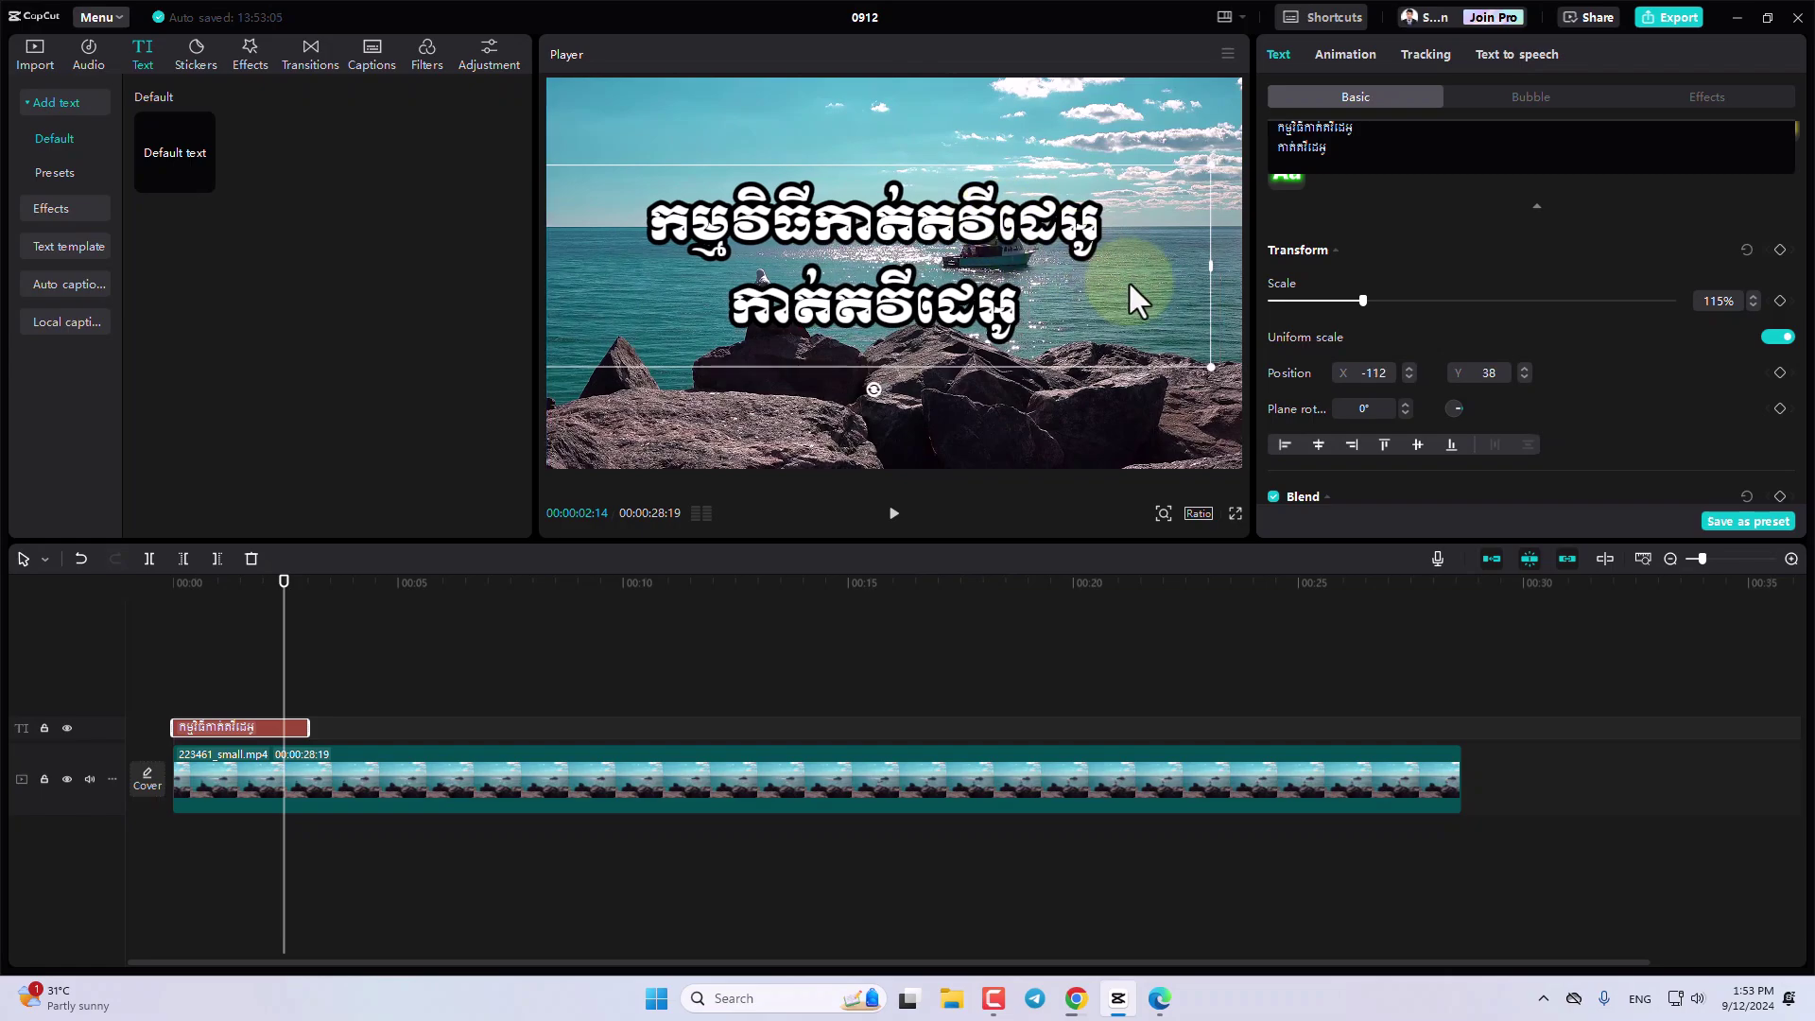
Tilt the title with the rotation arrows to 11° and -5°, then back to 0°.
click(1405, 403)
click(1405, 403)
click(1404, 403)
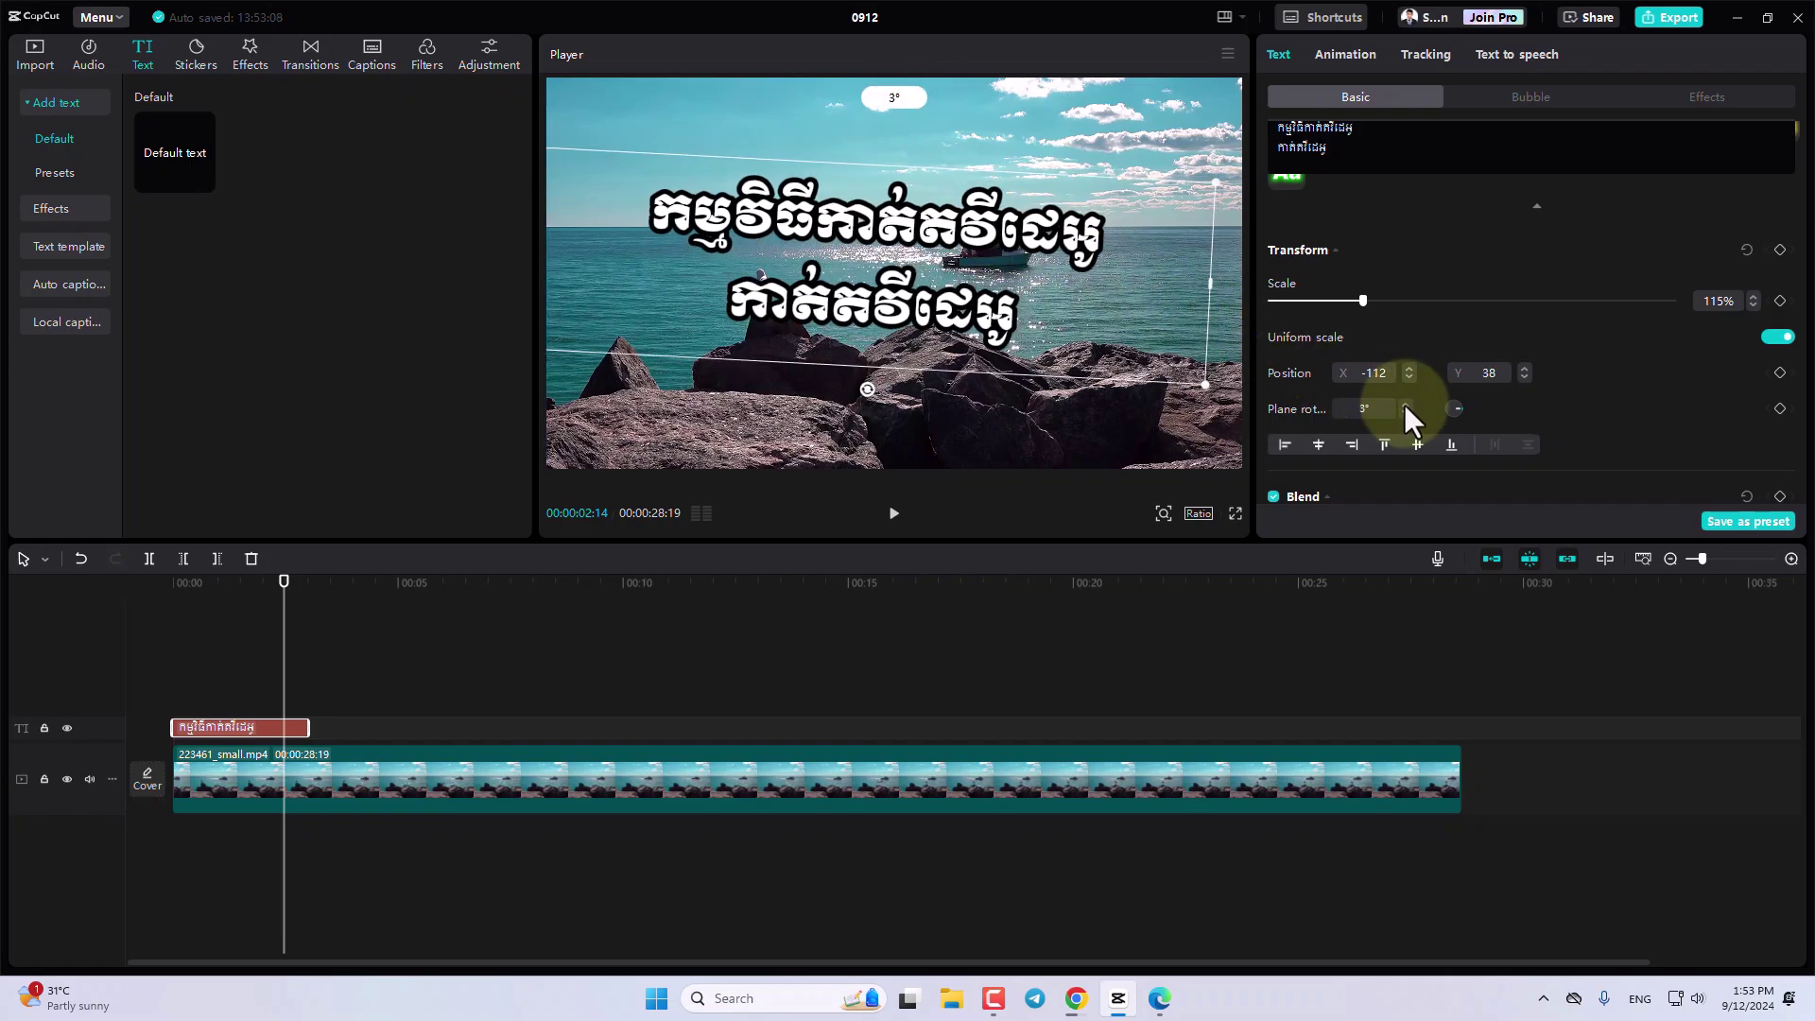
click(1405, 403)
click(1405, 403)
click(1405, 402)
click(1405, 403)
click(1405, 403)
click(1405, 405)
click(1405, 404)
click(1404, 404)
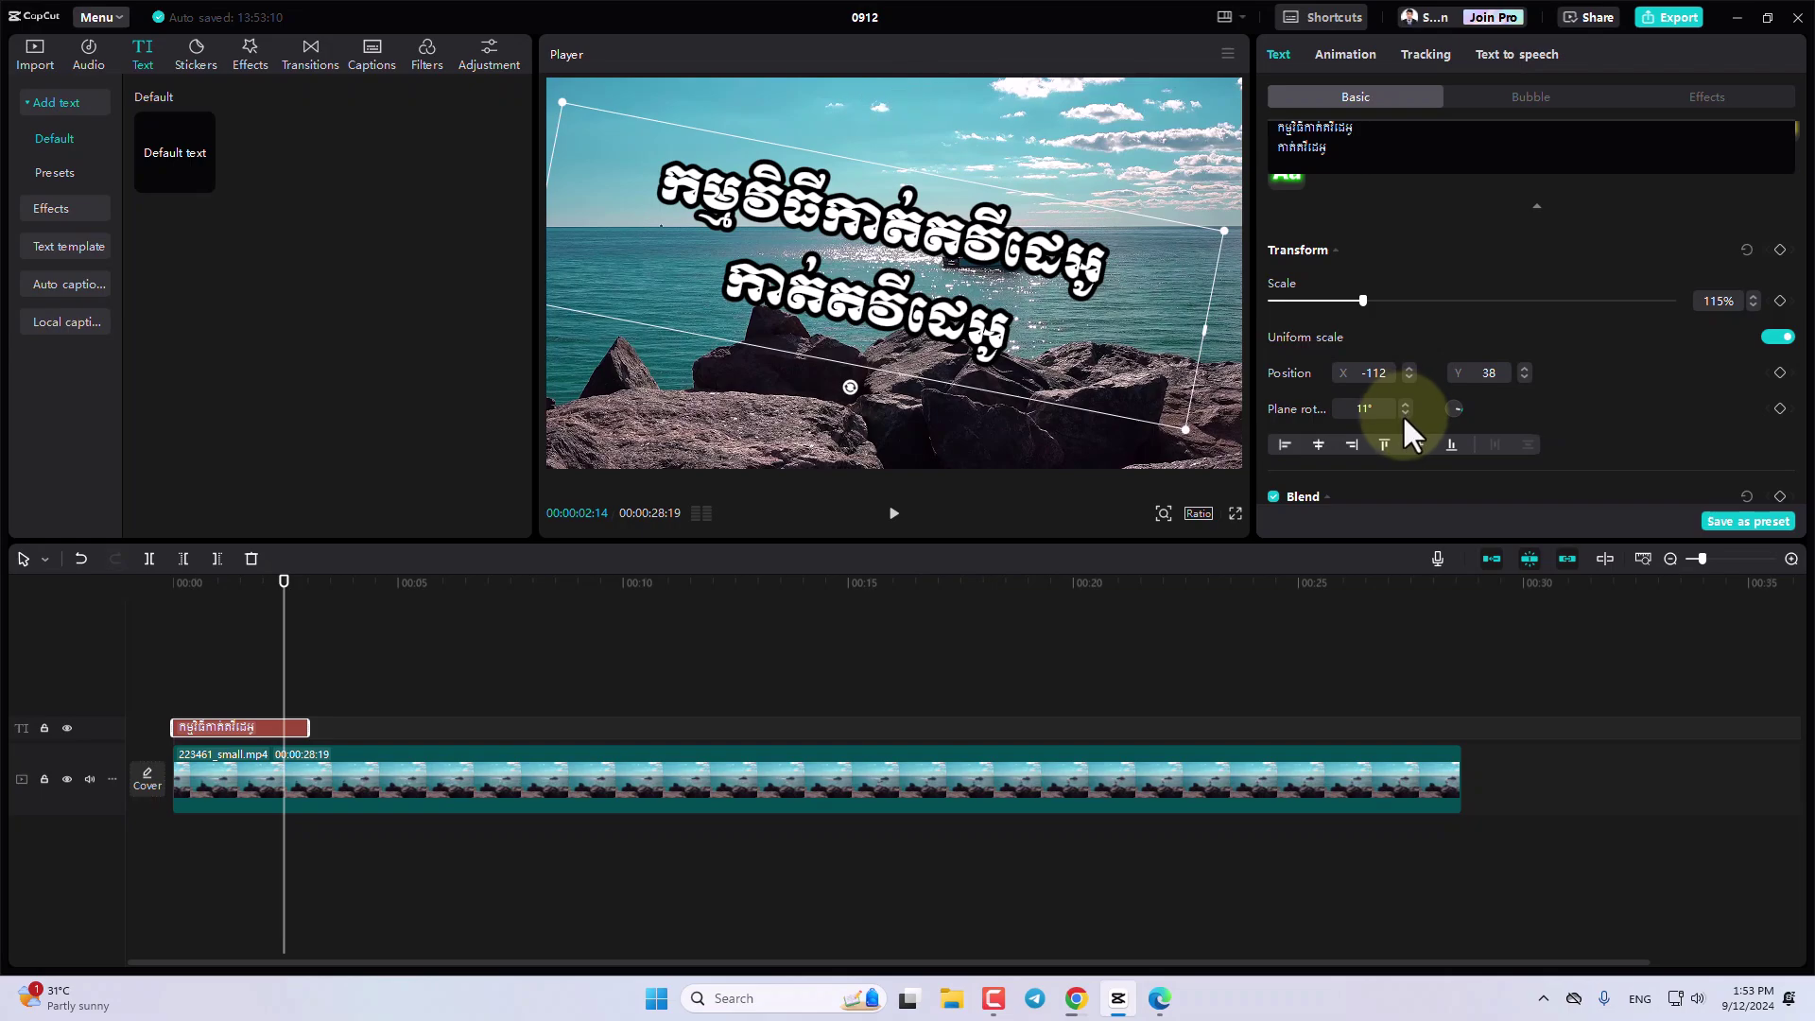
click(1405, 414)
click(1405, 414)
click(1404, 414)
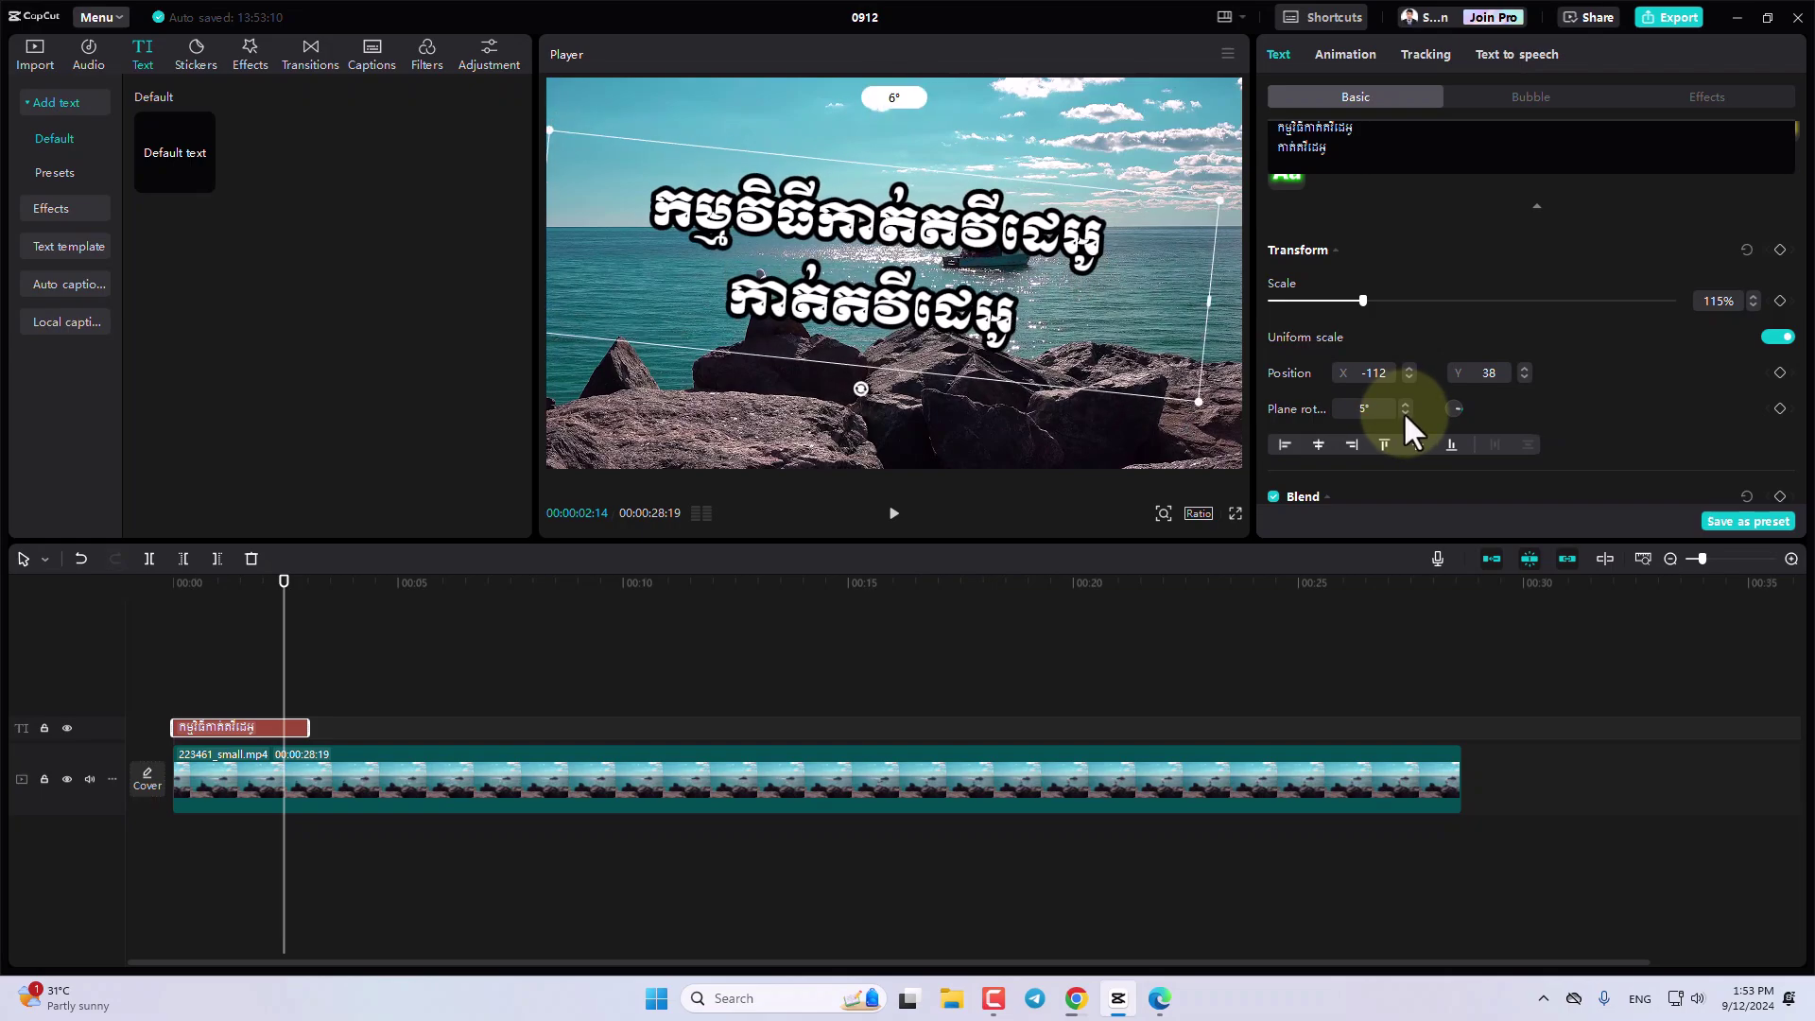
click(1403, 413)
click(1405, 404)
click(1404, 403)
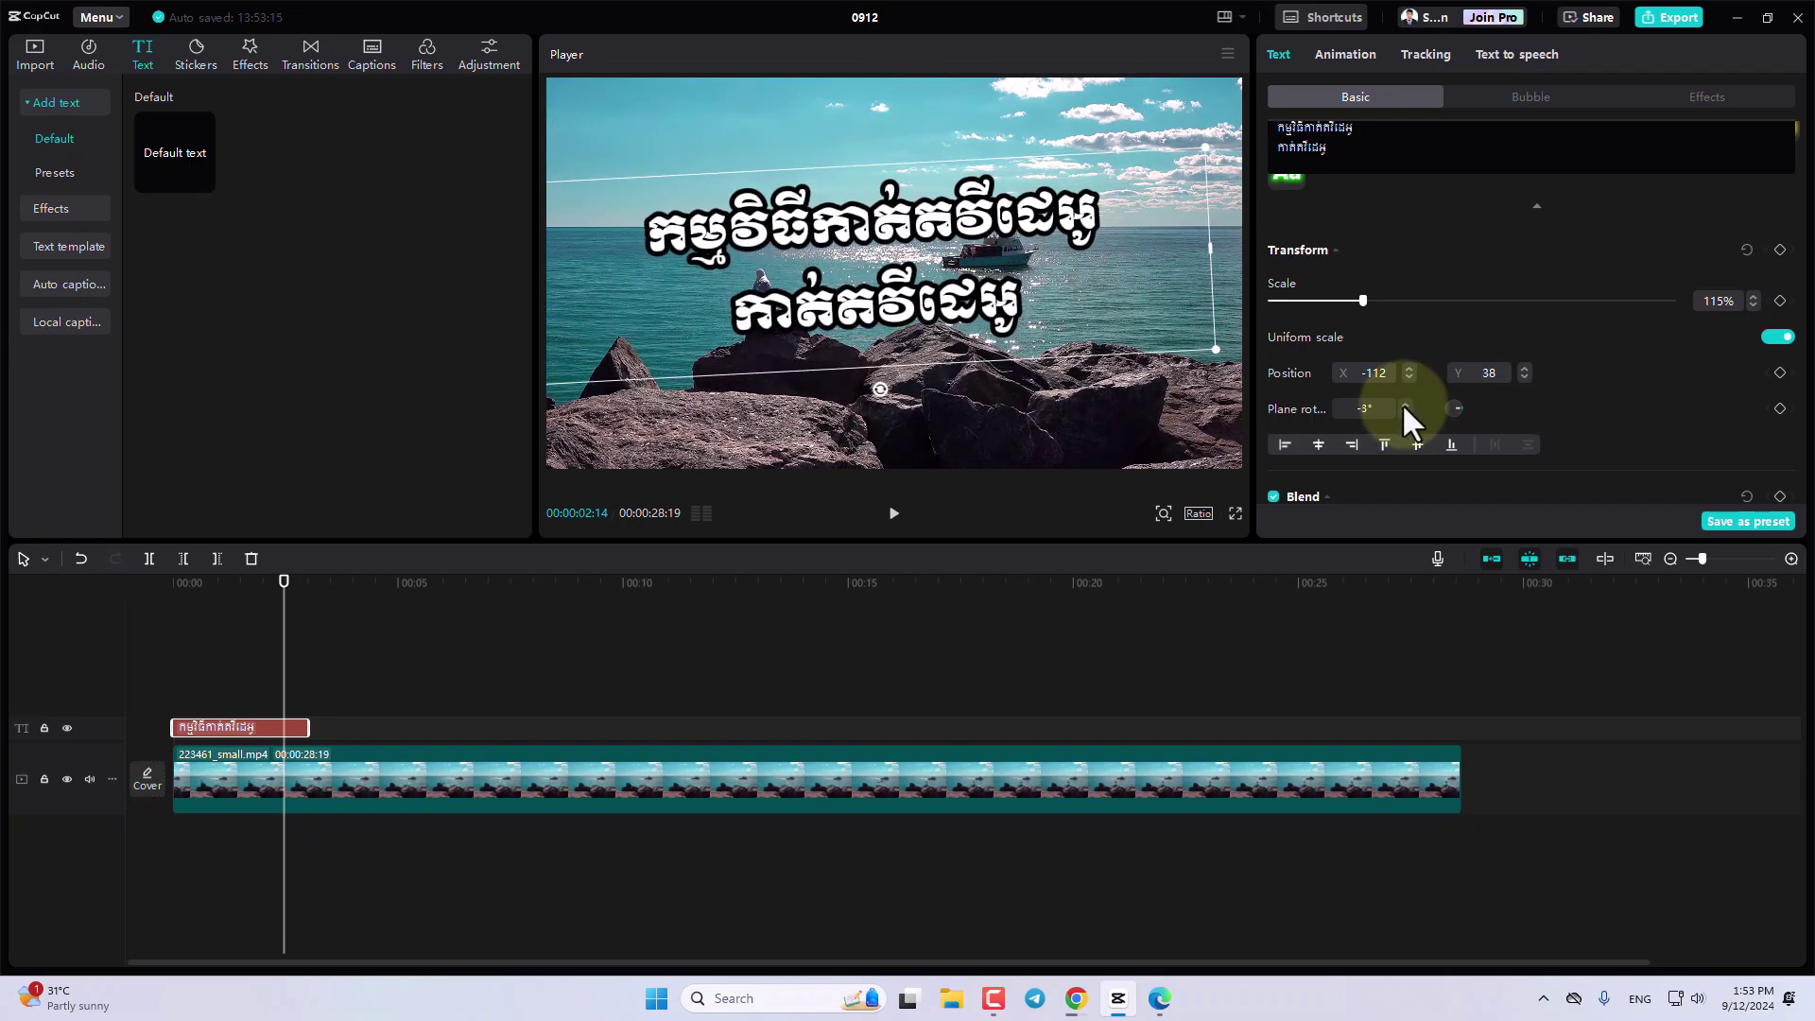
click(1403, 403)
click(1405, 405)
click(1405, 404)
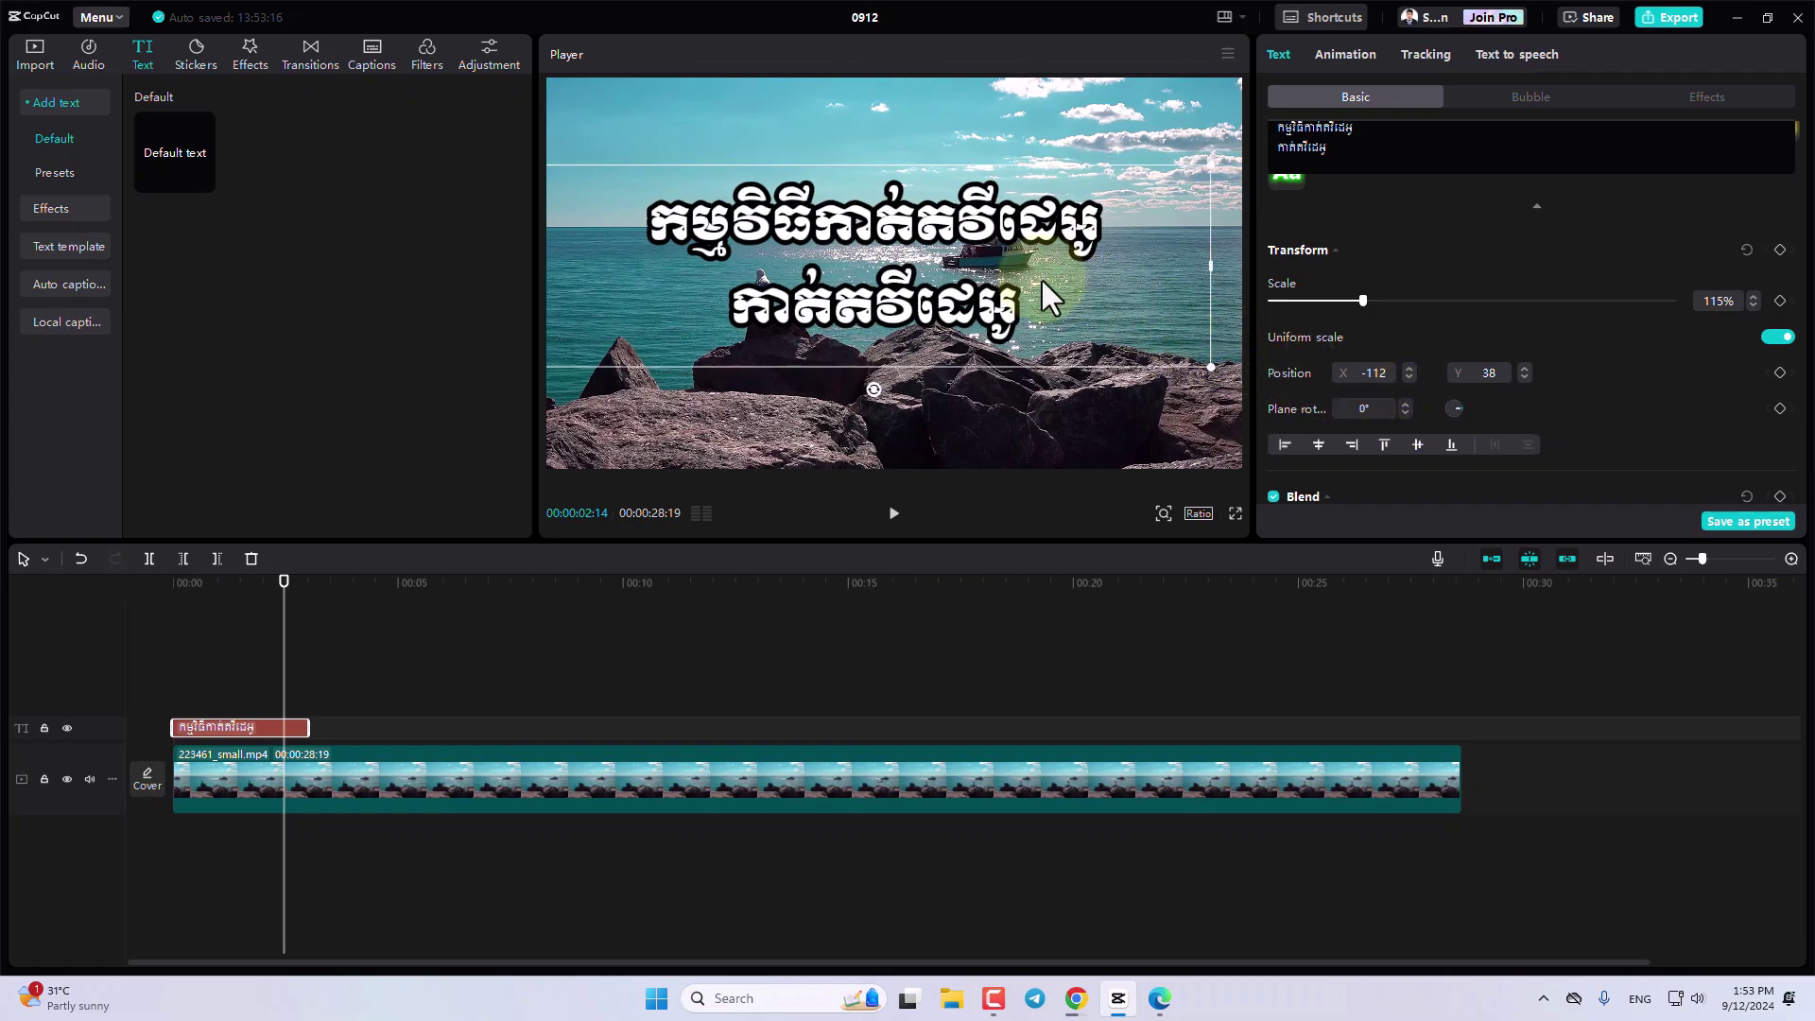
Drag the title to the frame centre at X 0, Y 0, keeping it level.
drag(894, 241, 934, 256)
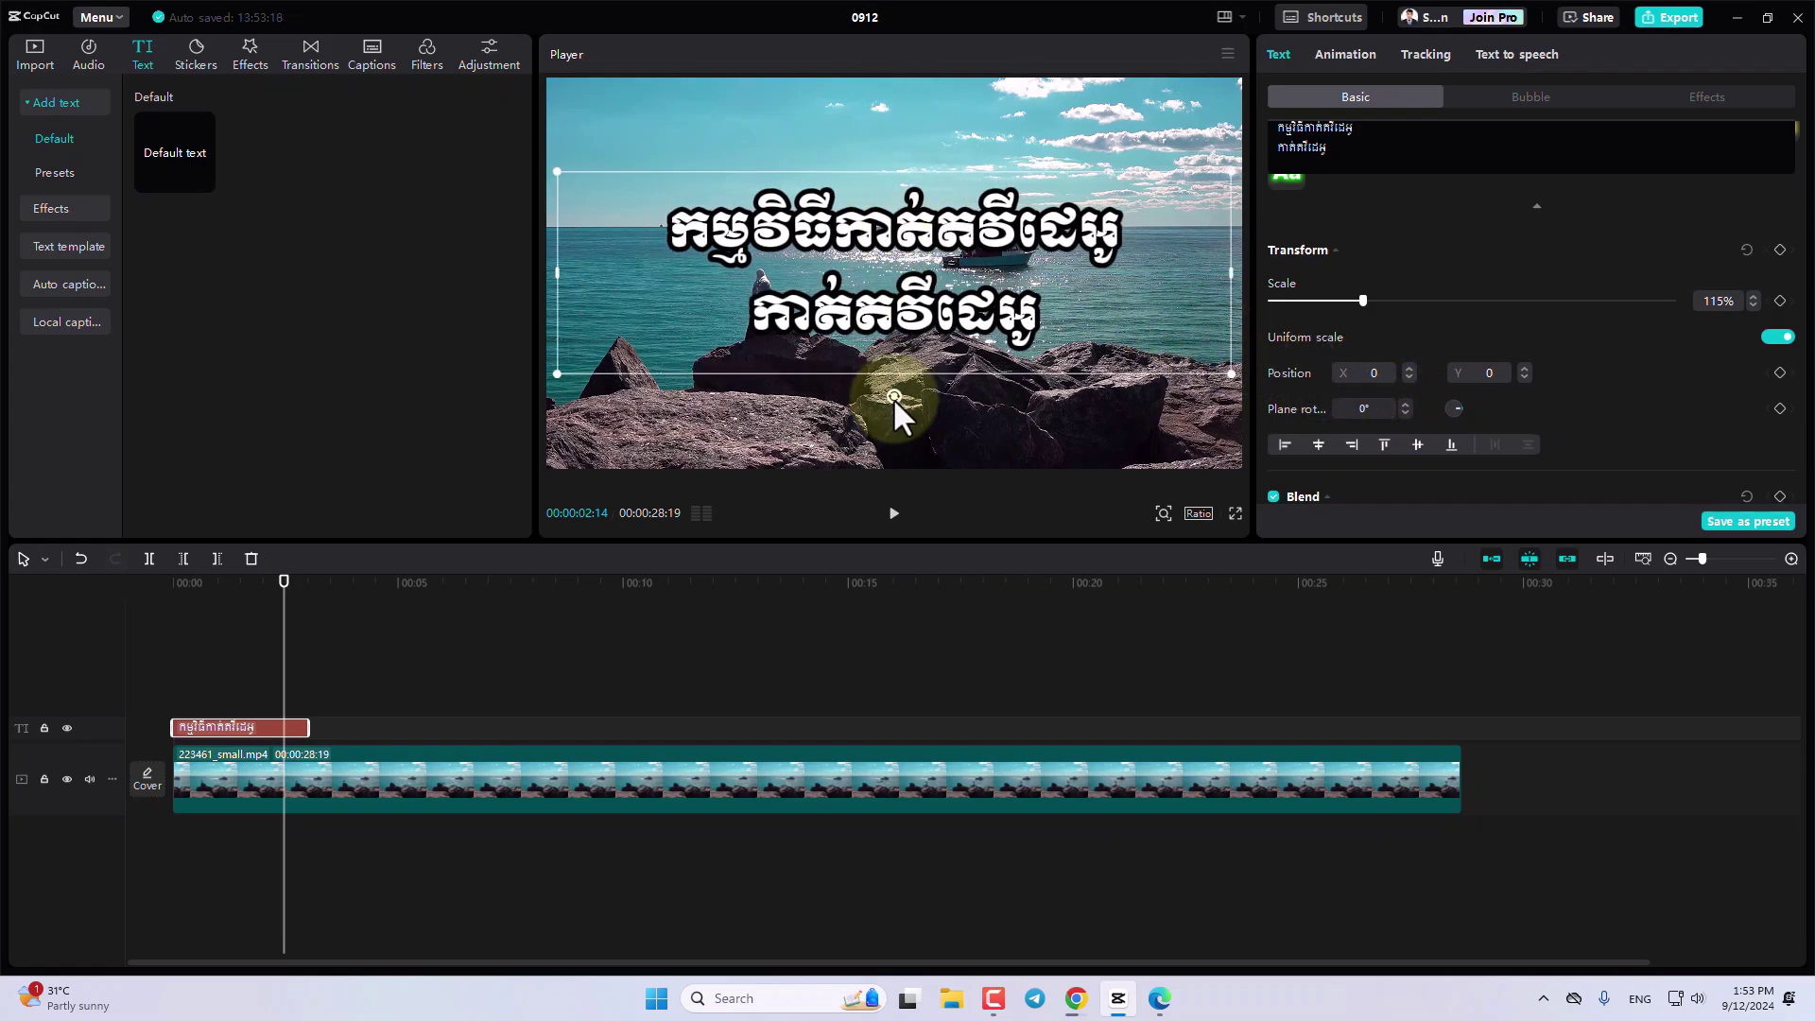
mouse_move(893, 396)
mouse_down()
mouse_move(969, 425)
mouse_move(895, 402)
mouse_up()
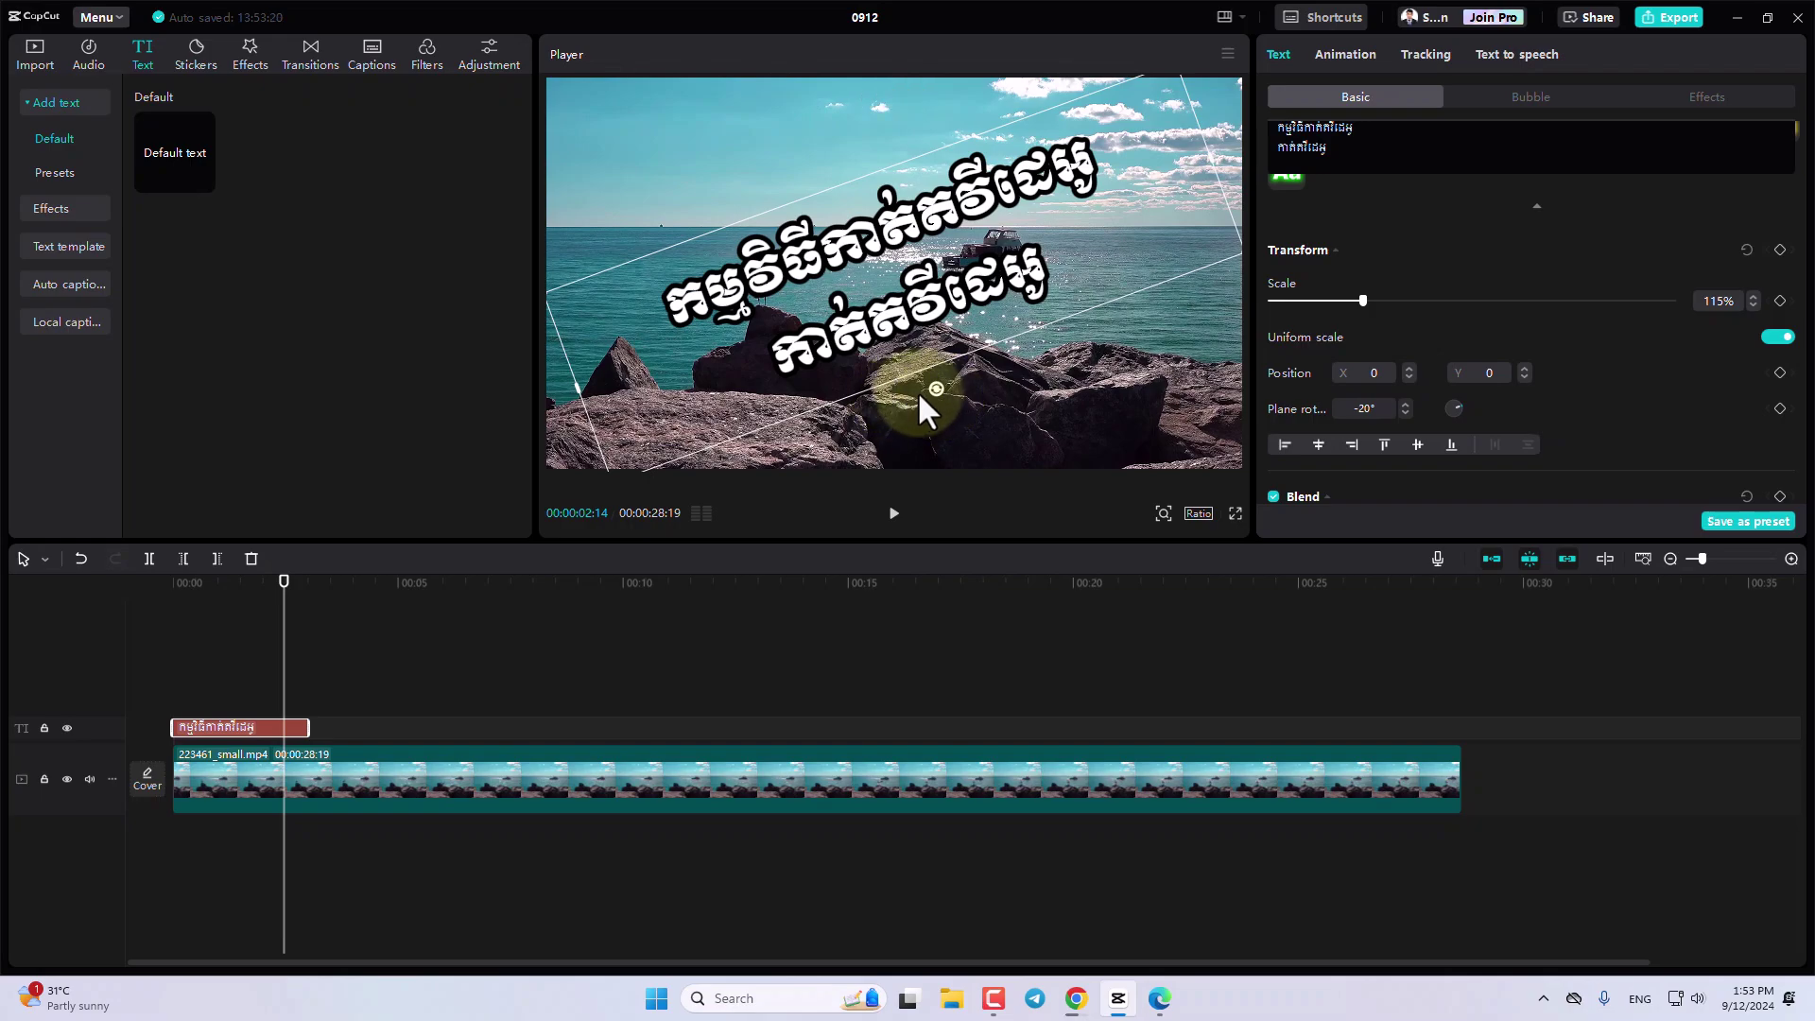
drag(932, 387, 894, 384)
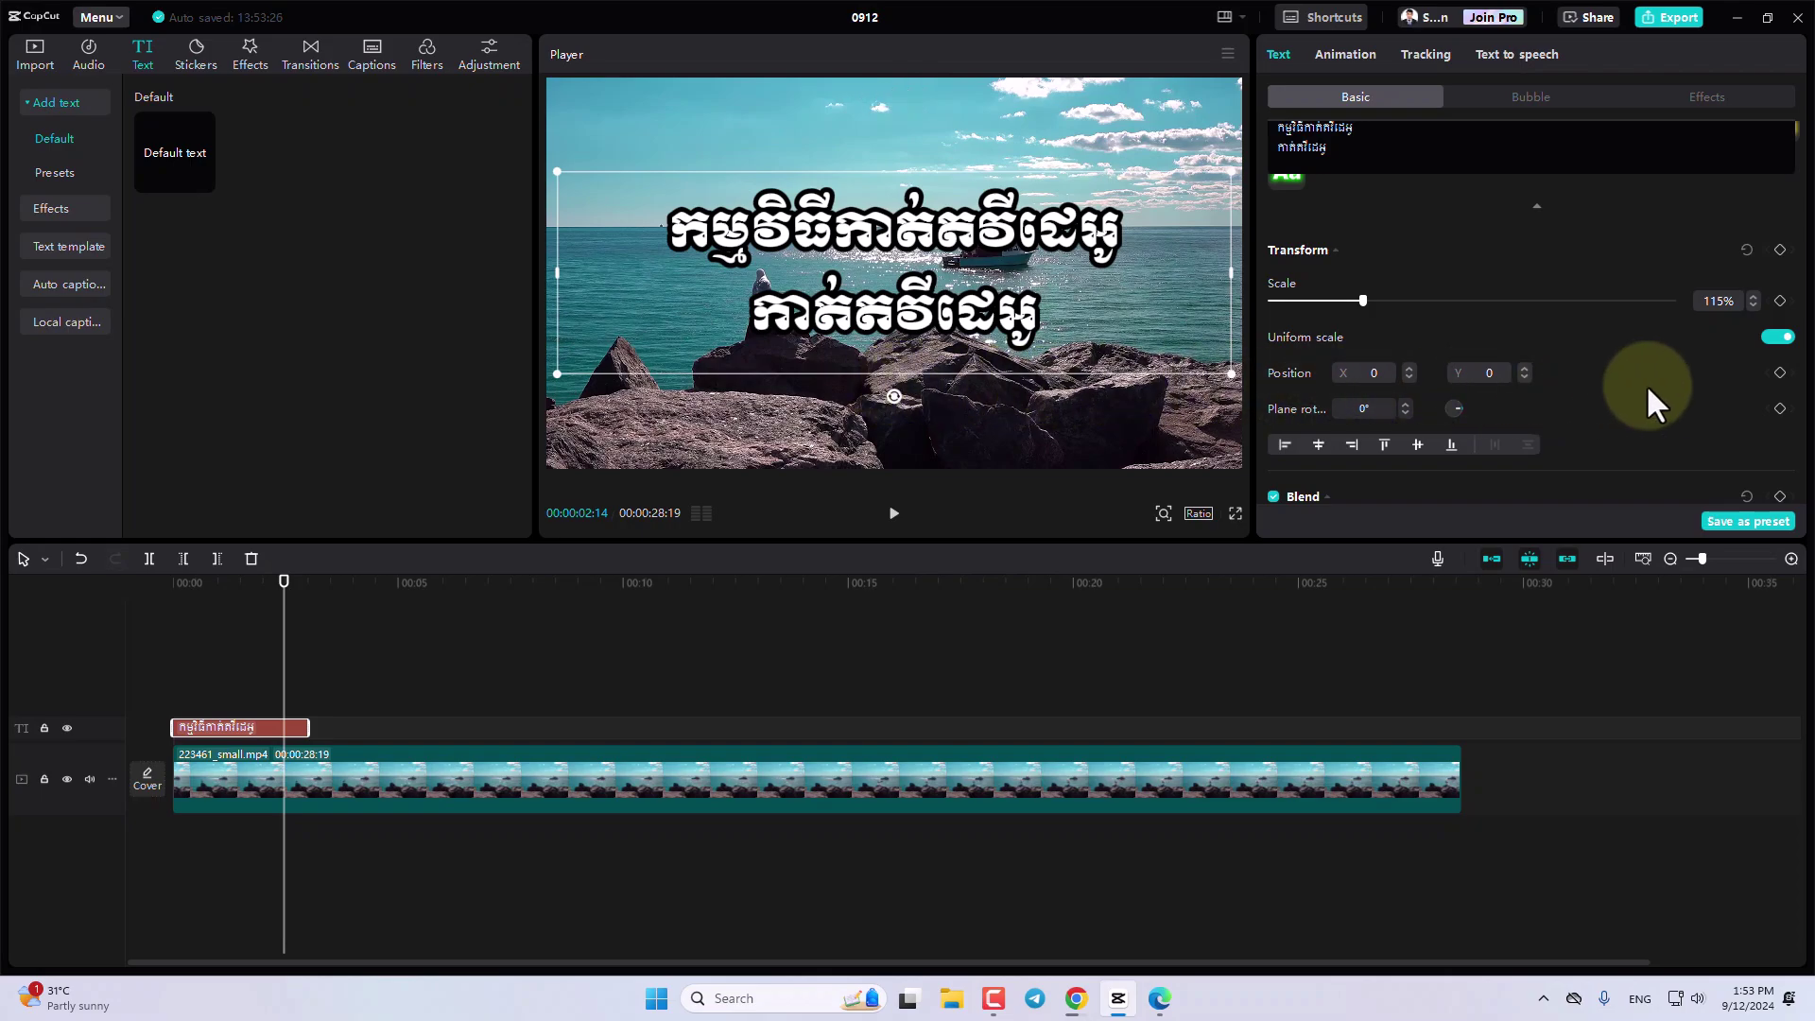
scroll(1647, 384, down, 2)
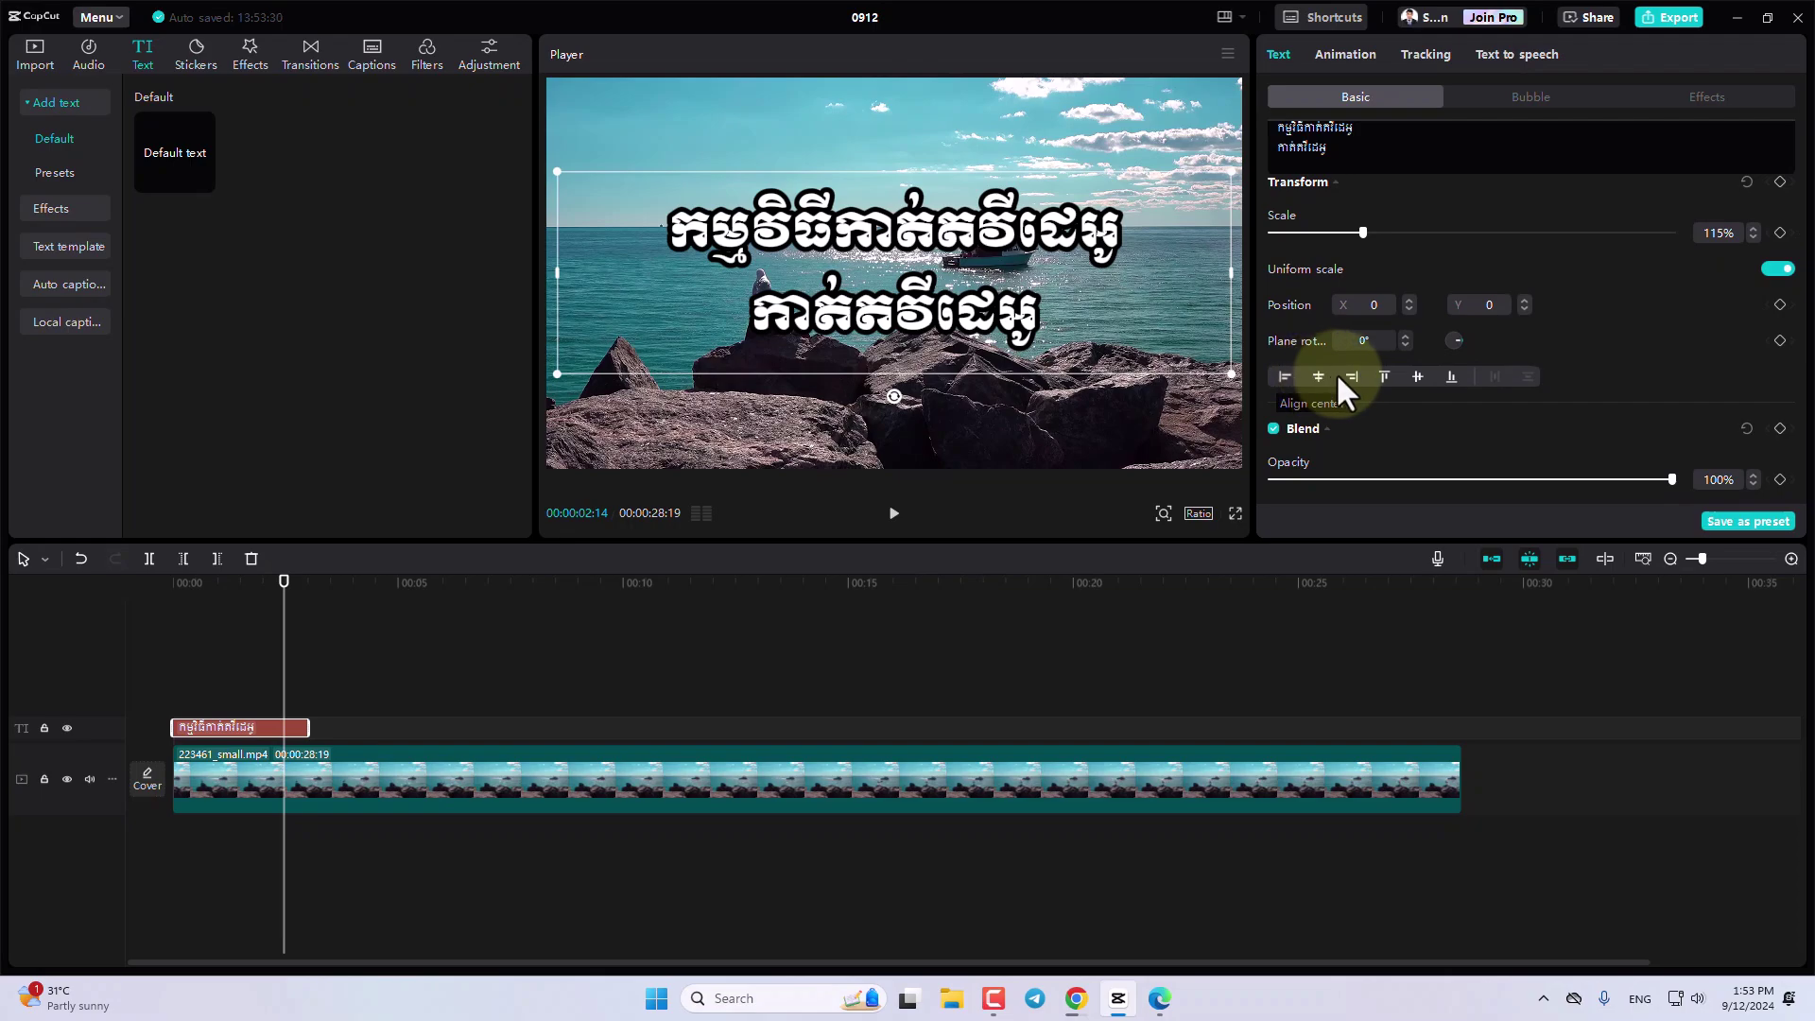
Try each alignment edge, ending with the title at the bottom, shifted left to X -59, Y -521.
click(1350, 376)
click(1384, 376)
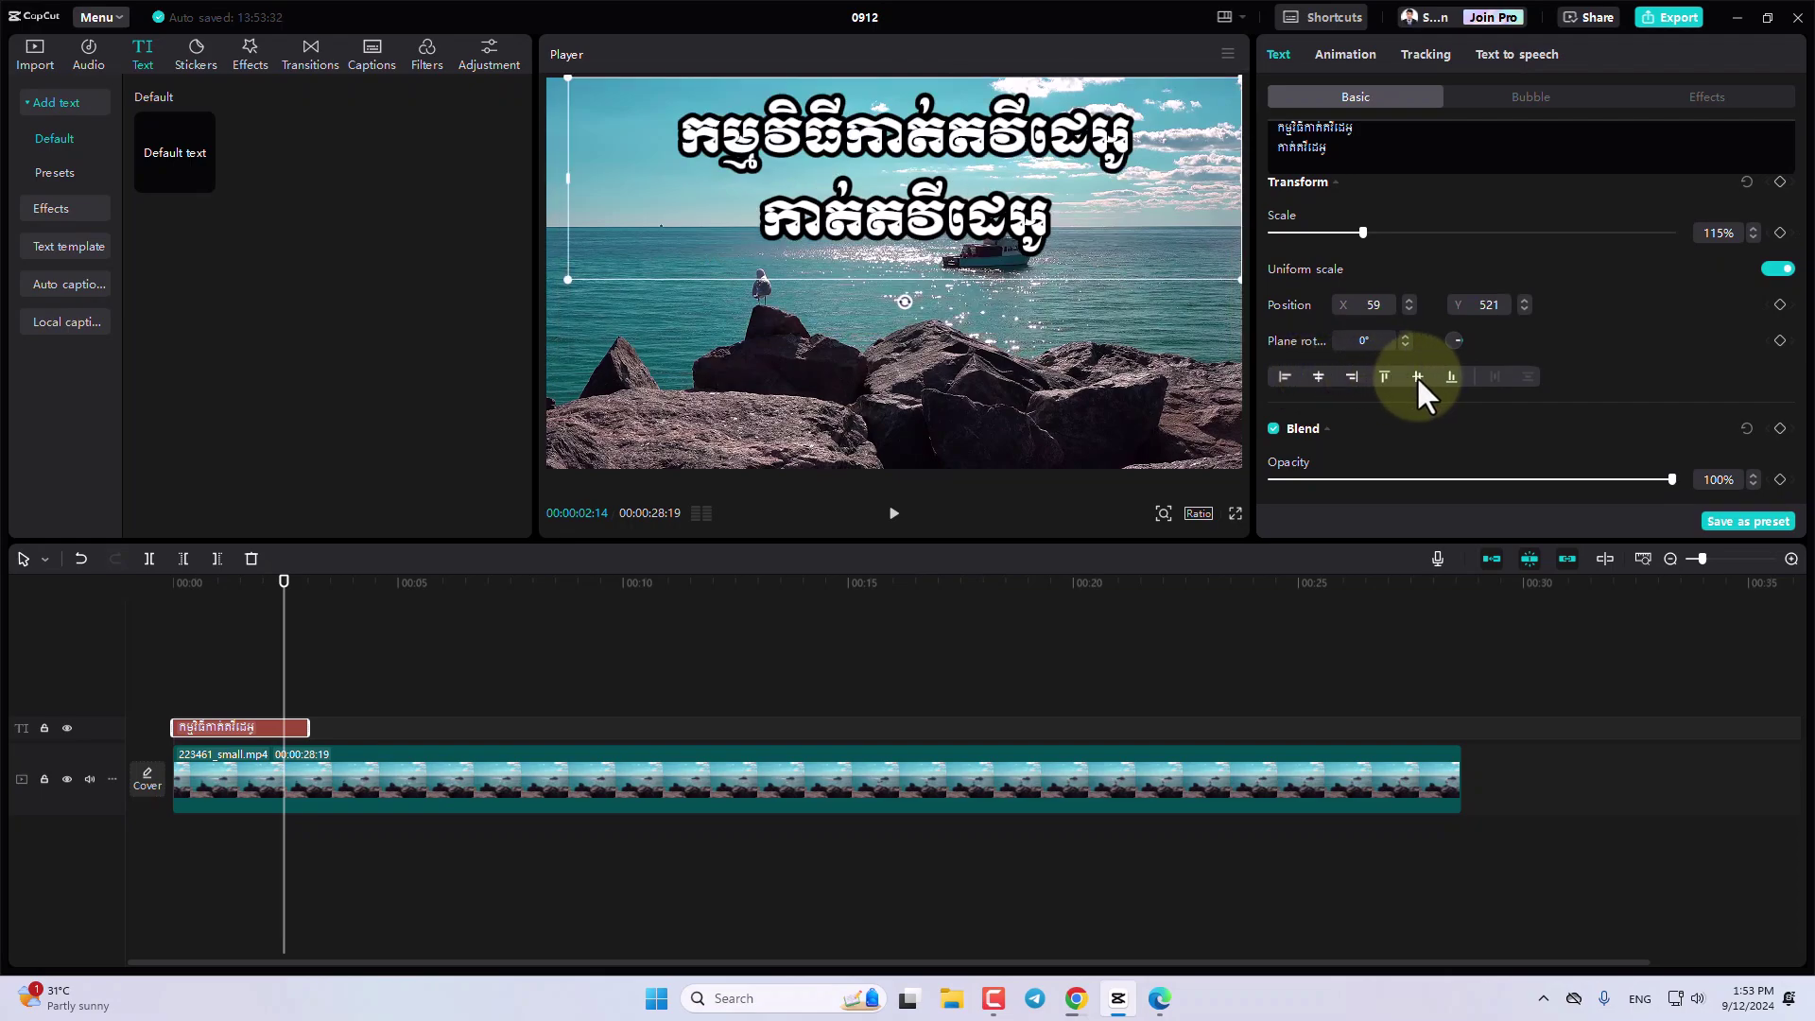
click(1416, 376)
click(1454, 382)
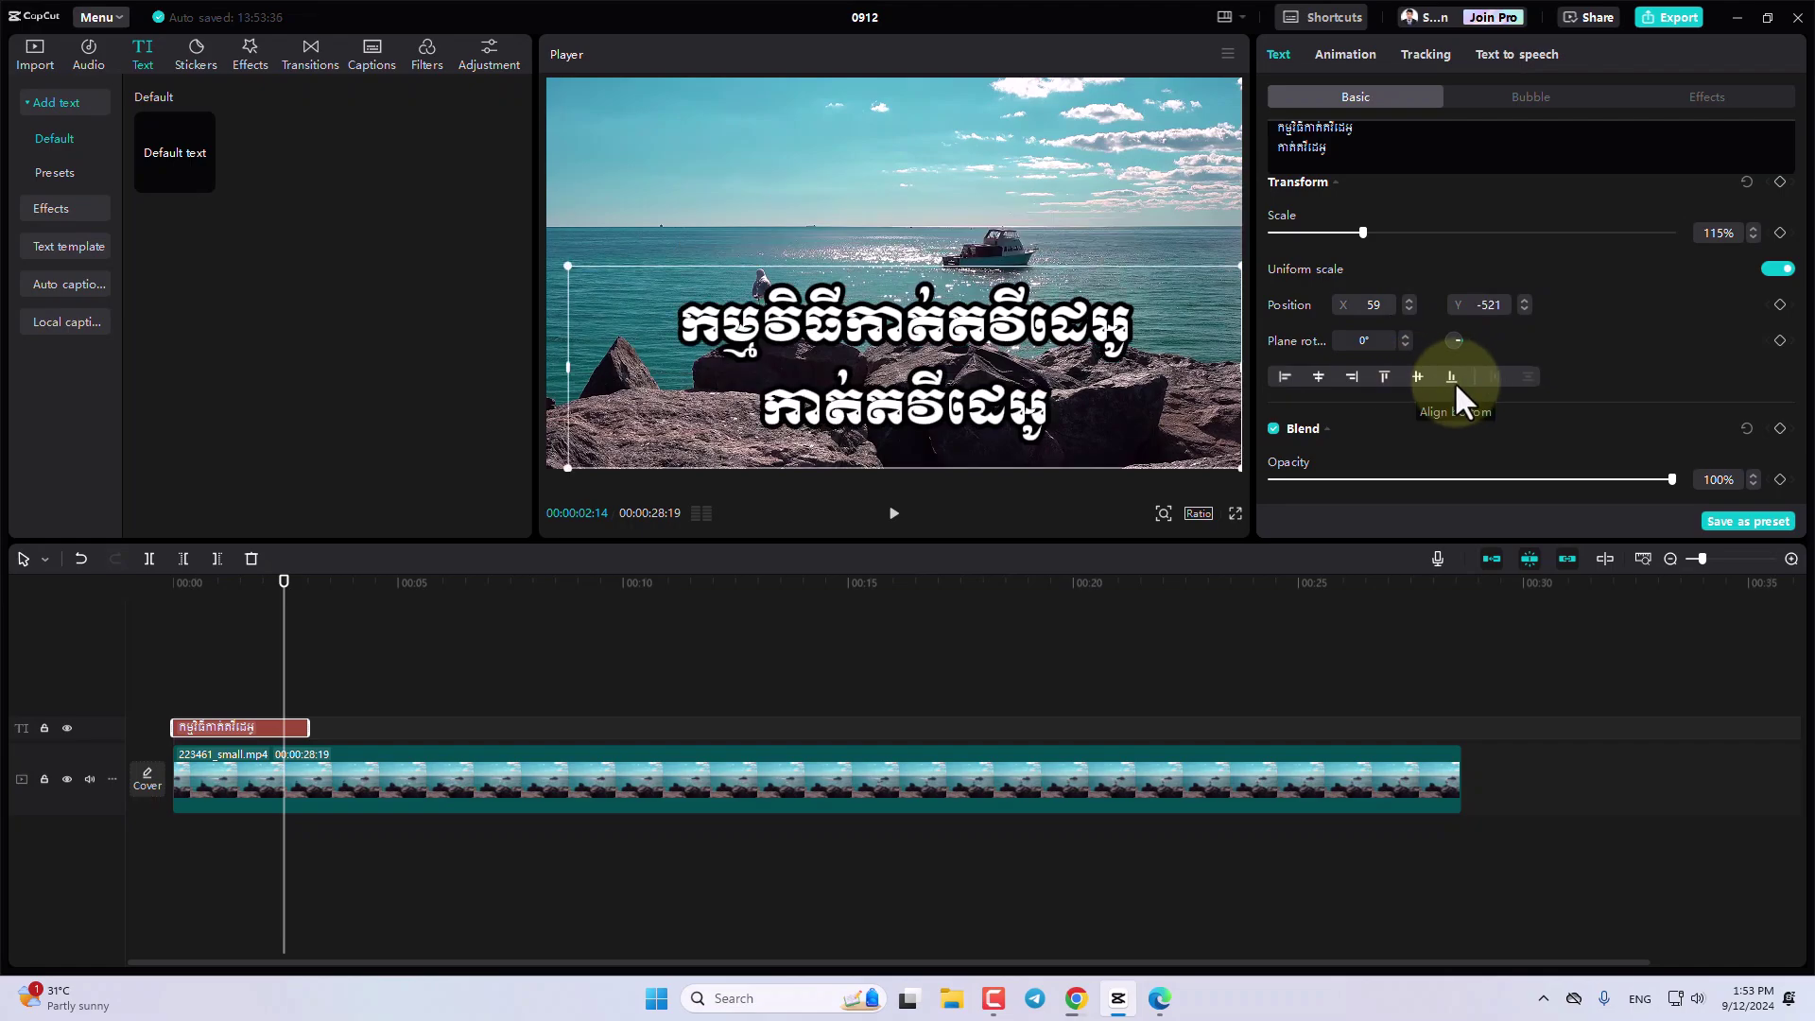
click(1320, 377)
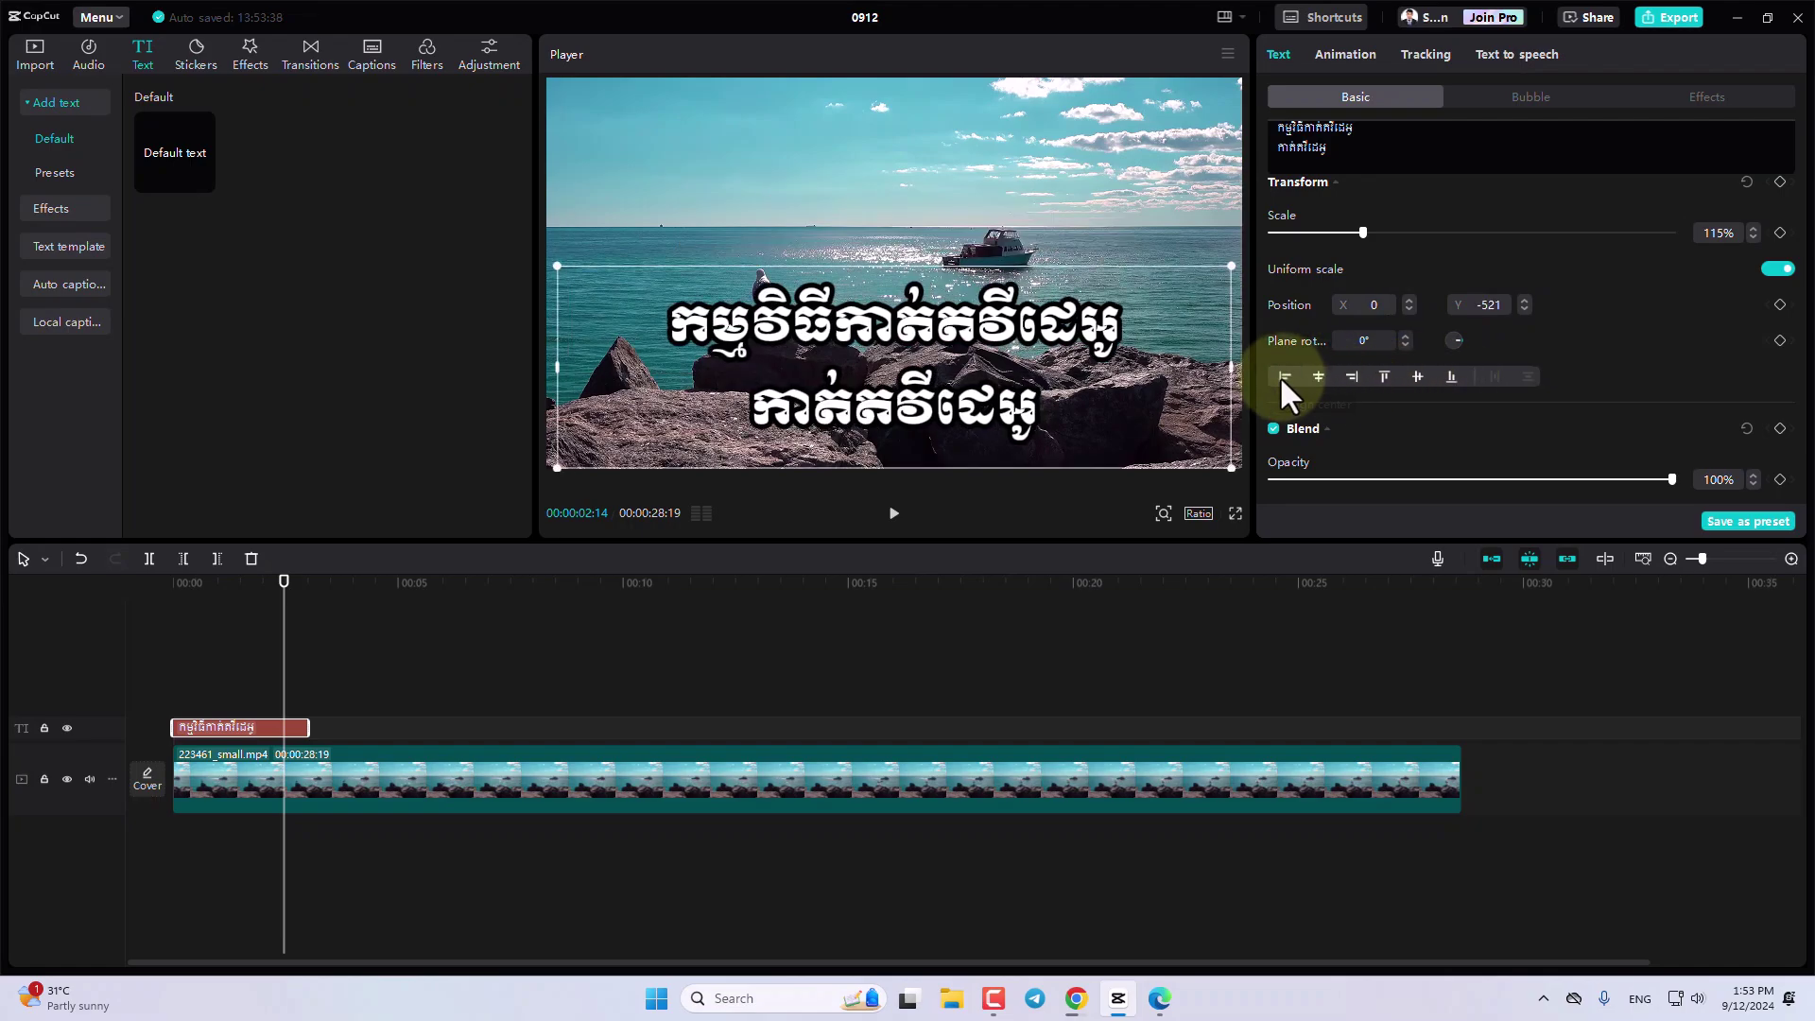
click(1282, 377)
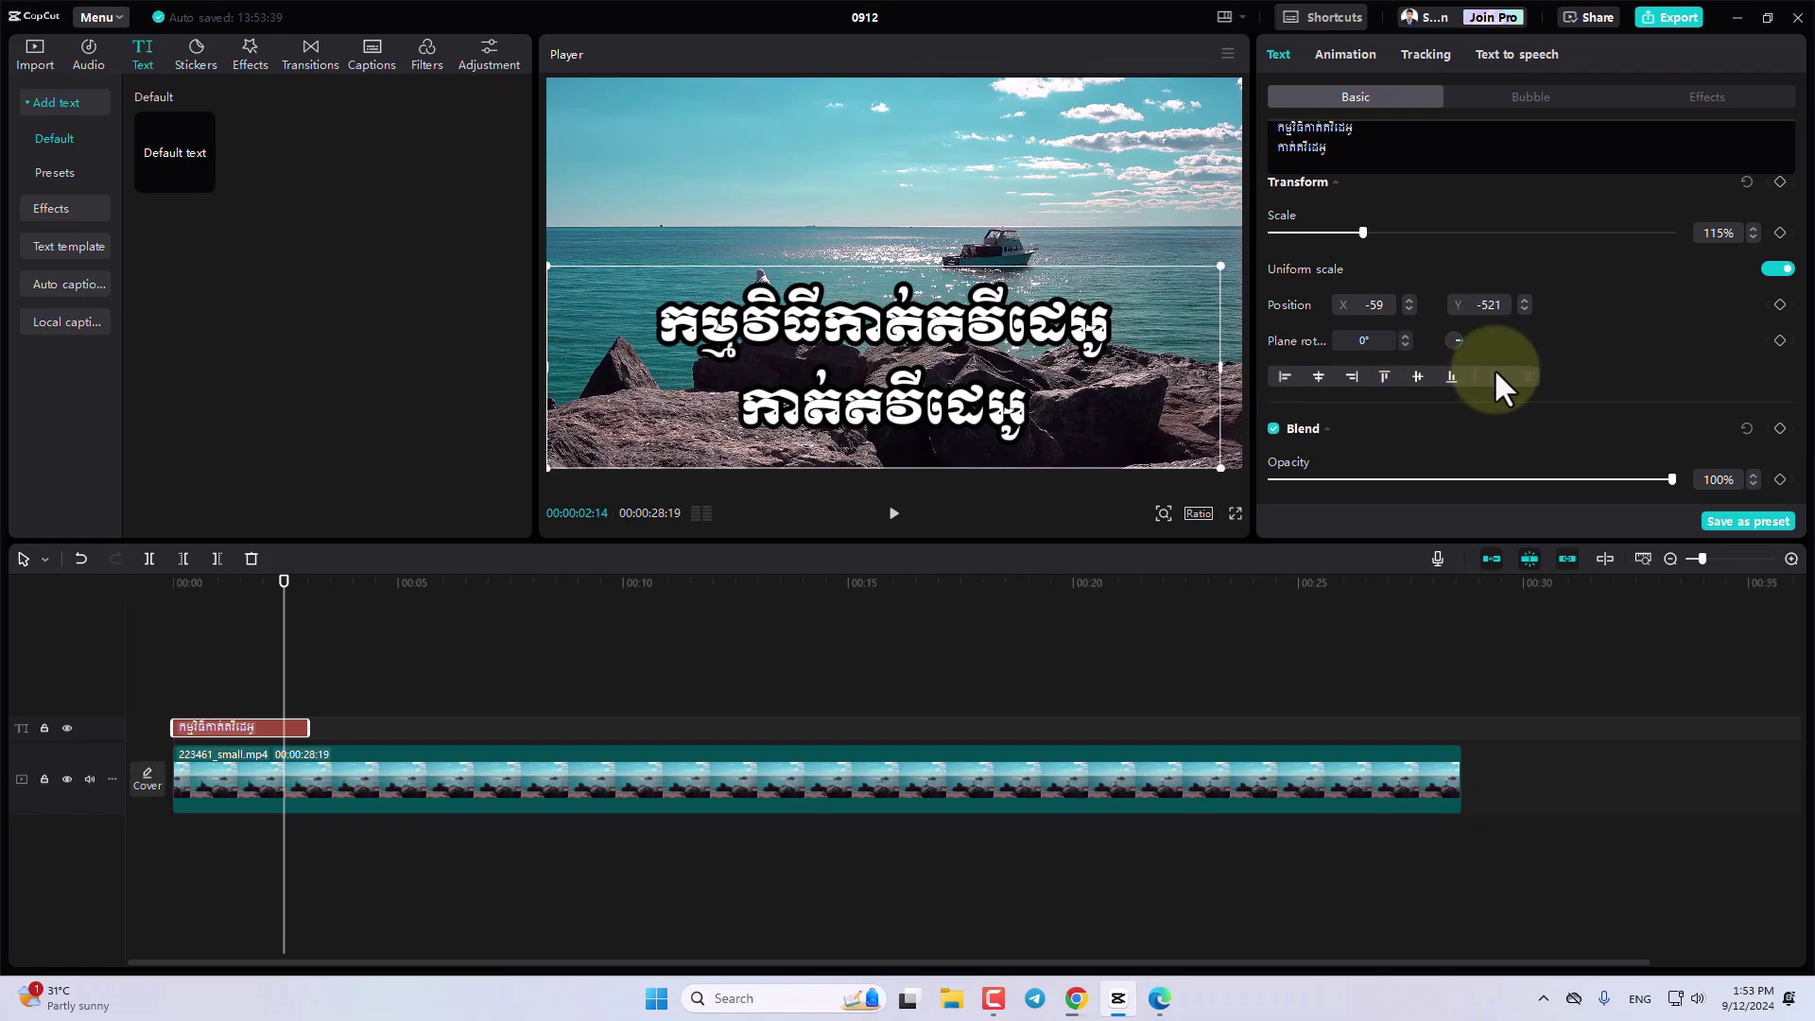
scroll(1494, 378, down, 3)
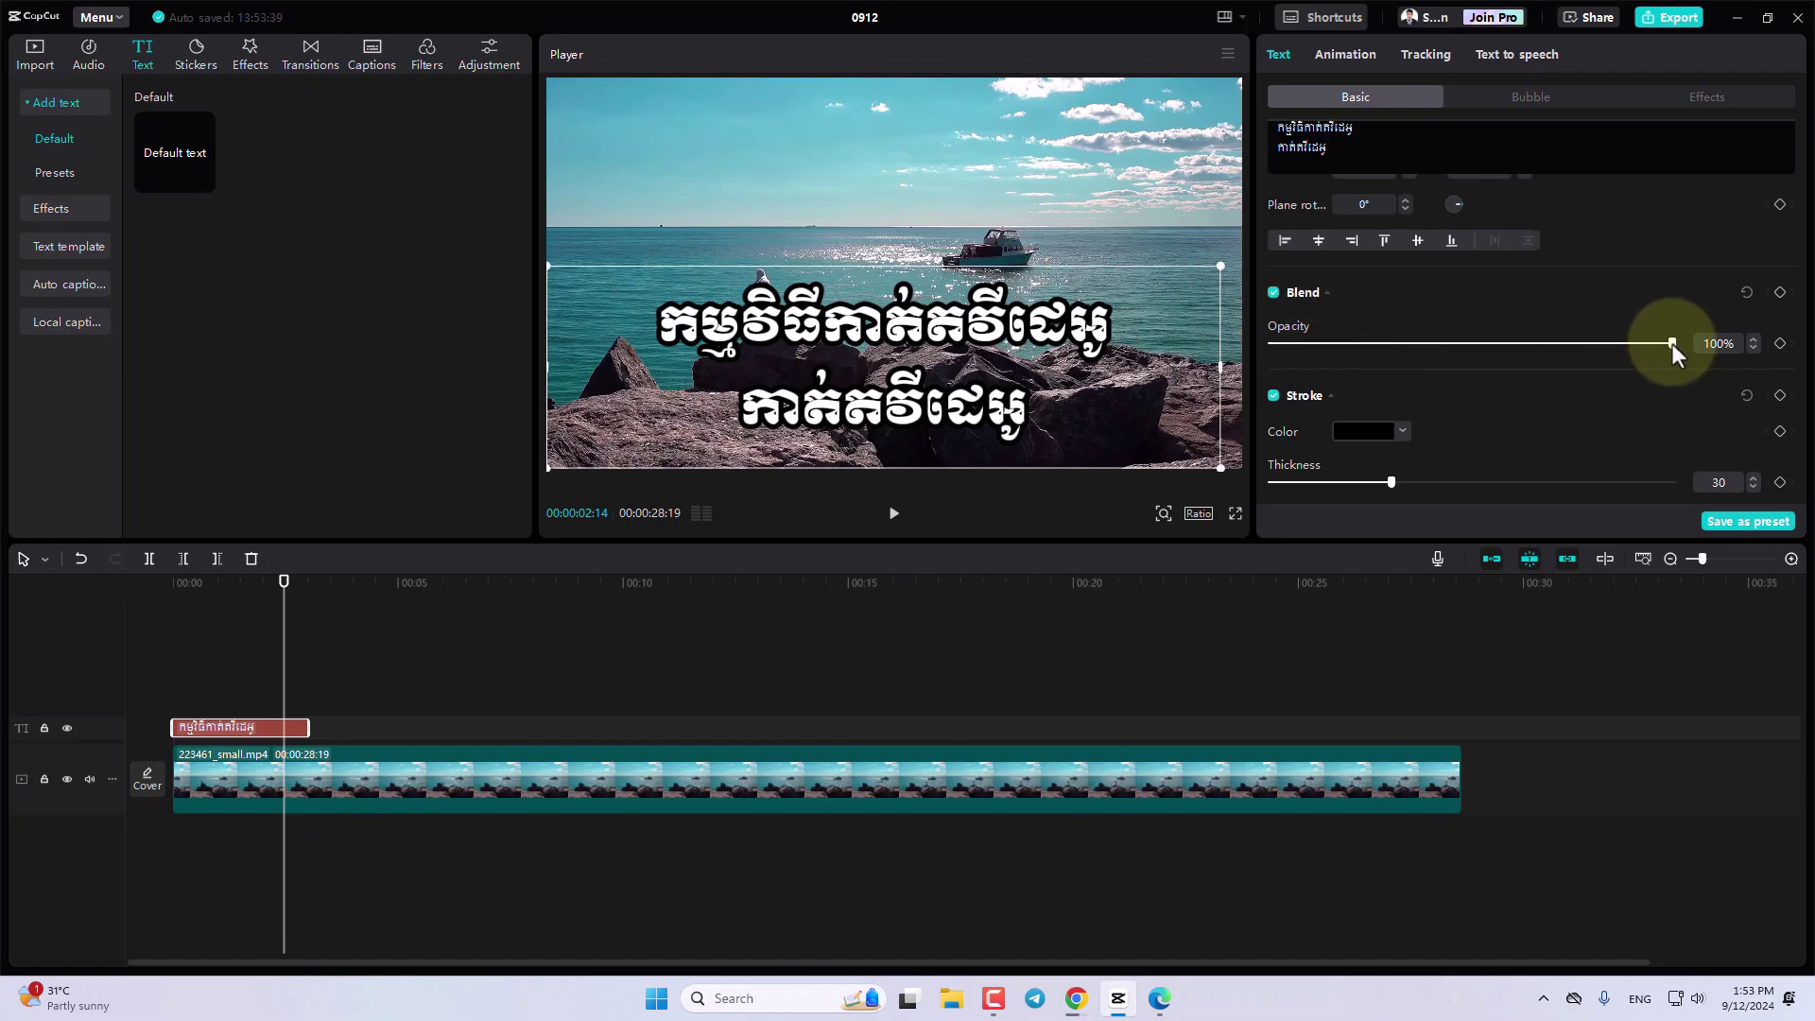
mouse_move(1671, 343)
mouse_down()
mouse_move(1366, 361)
mouse_move(1688, 334)
mouse_move(1433, 348)
mouse_up()
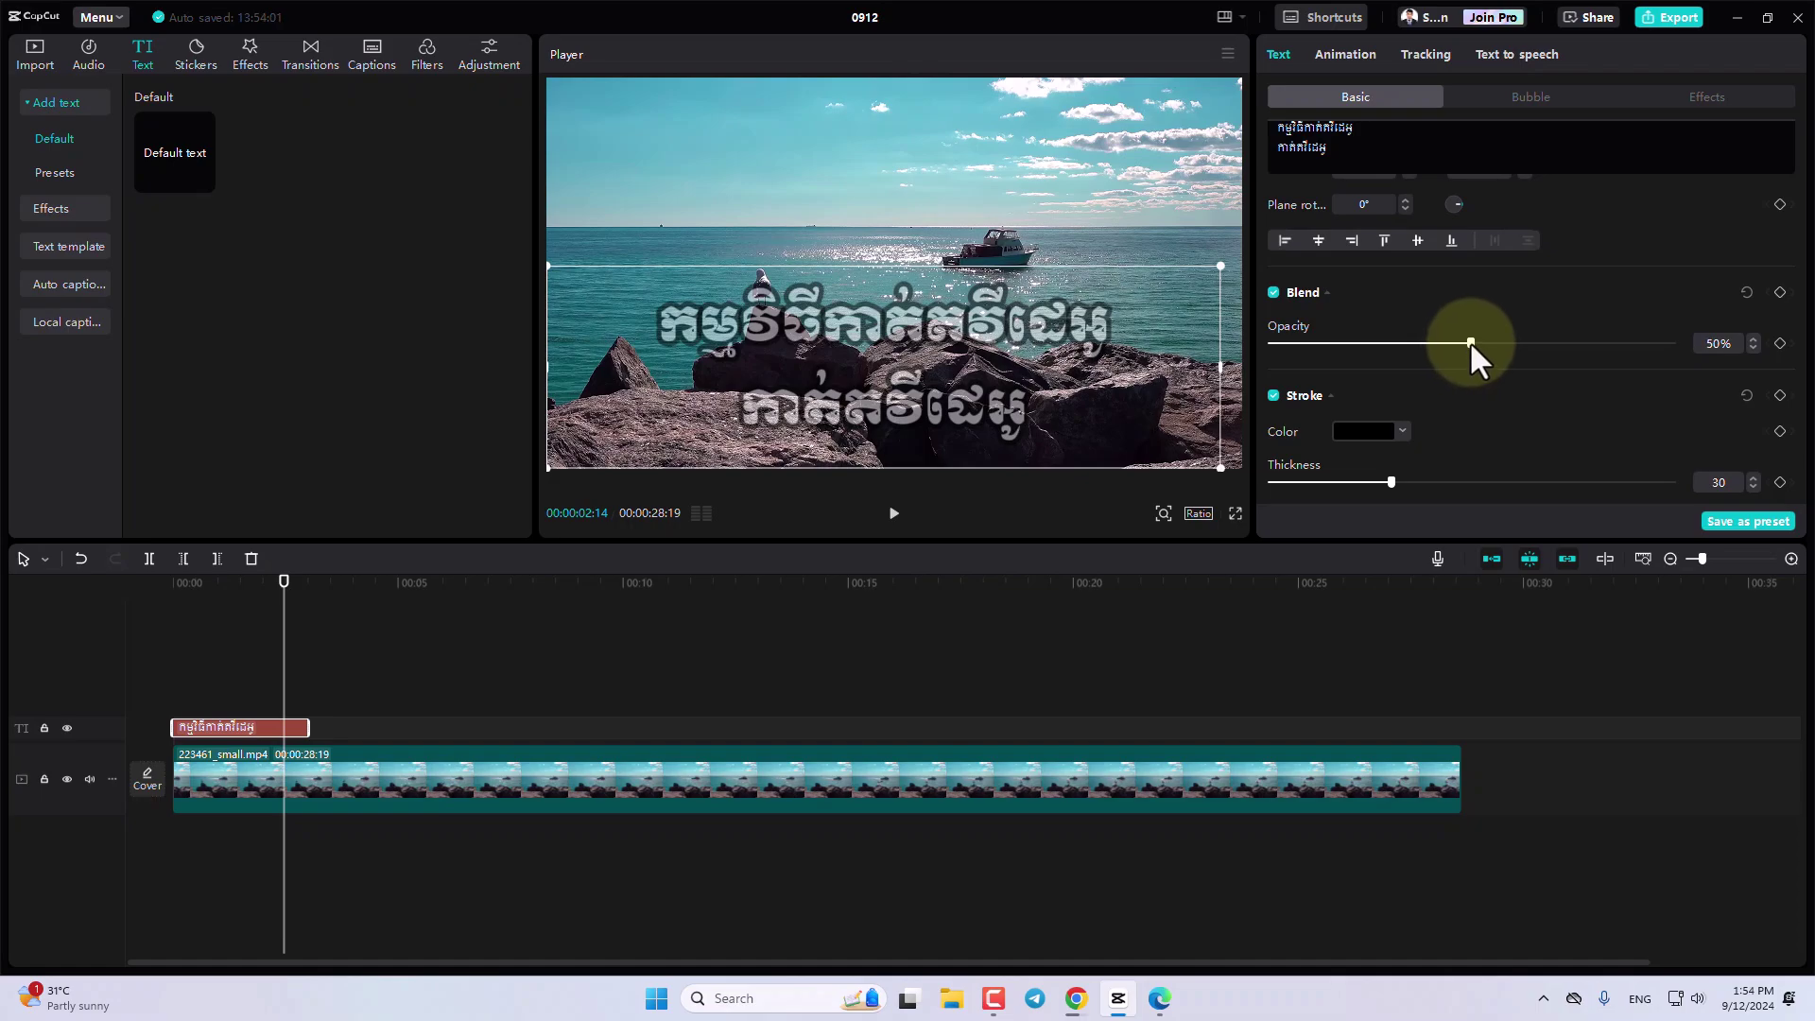
drag(1471, 342, 1719, 333)
scroll(1655, 341, down, 1)
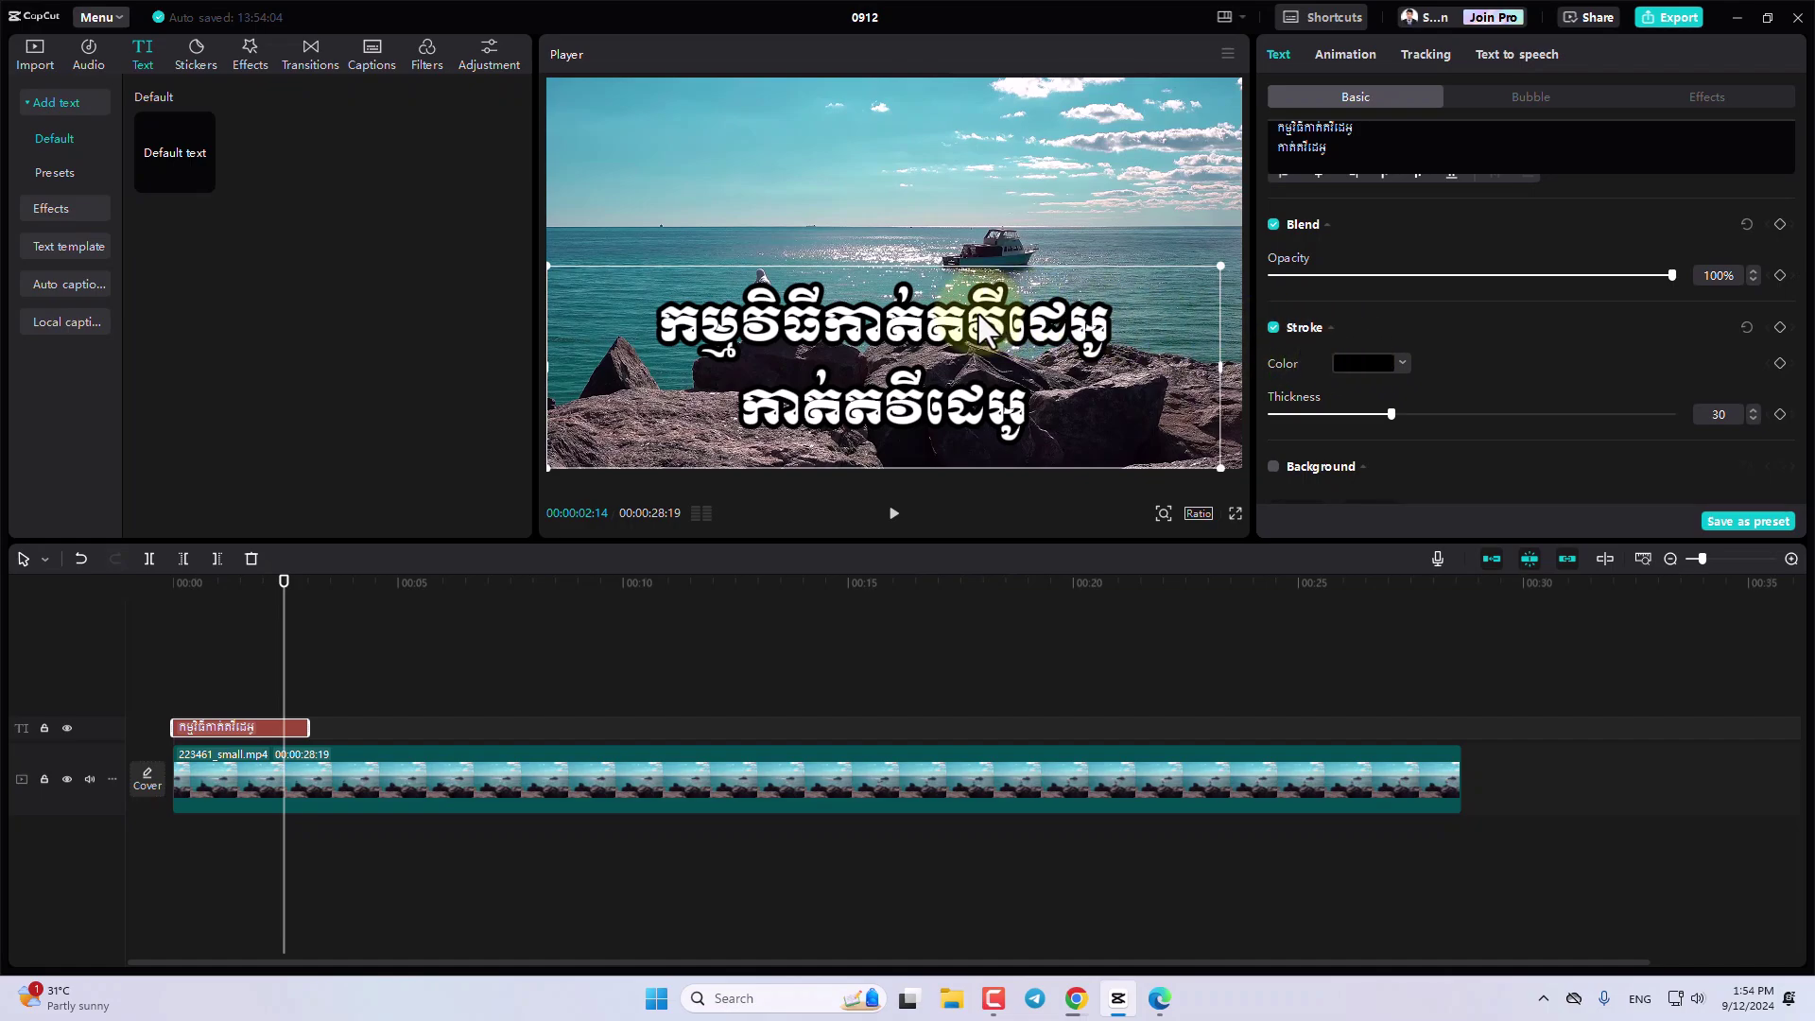
Try pink, salmon and light yellow as the title's outline colour.
click(1403, 364)
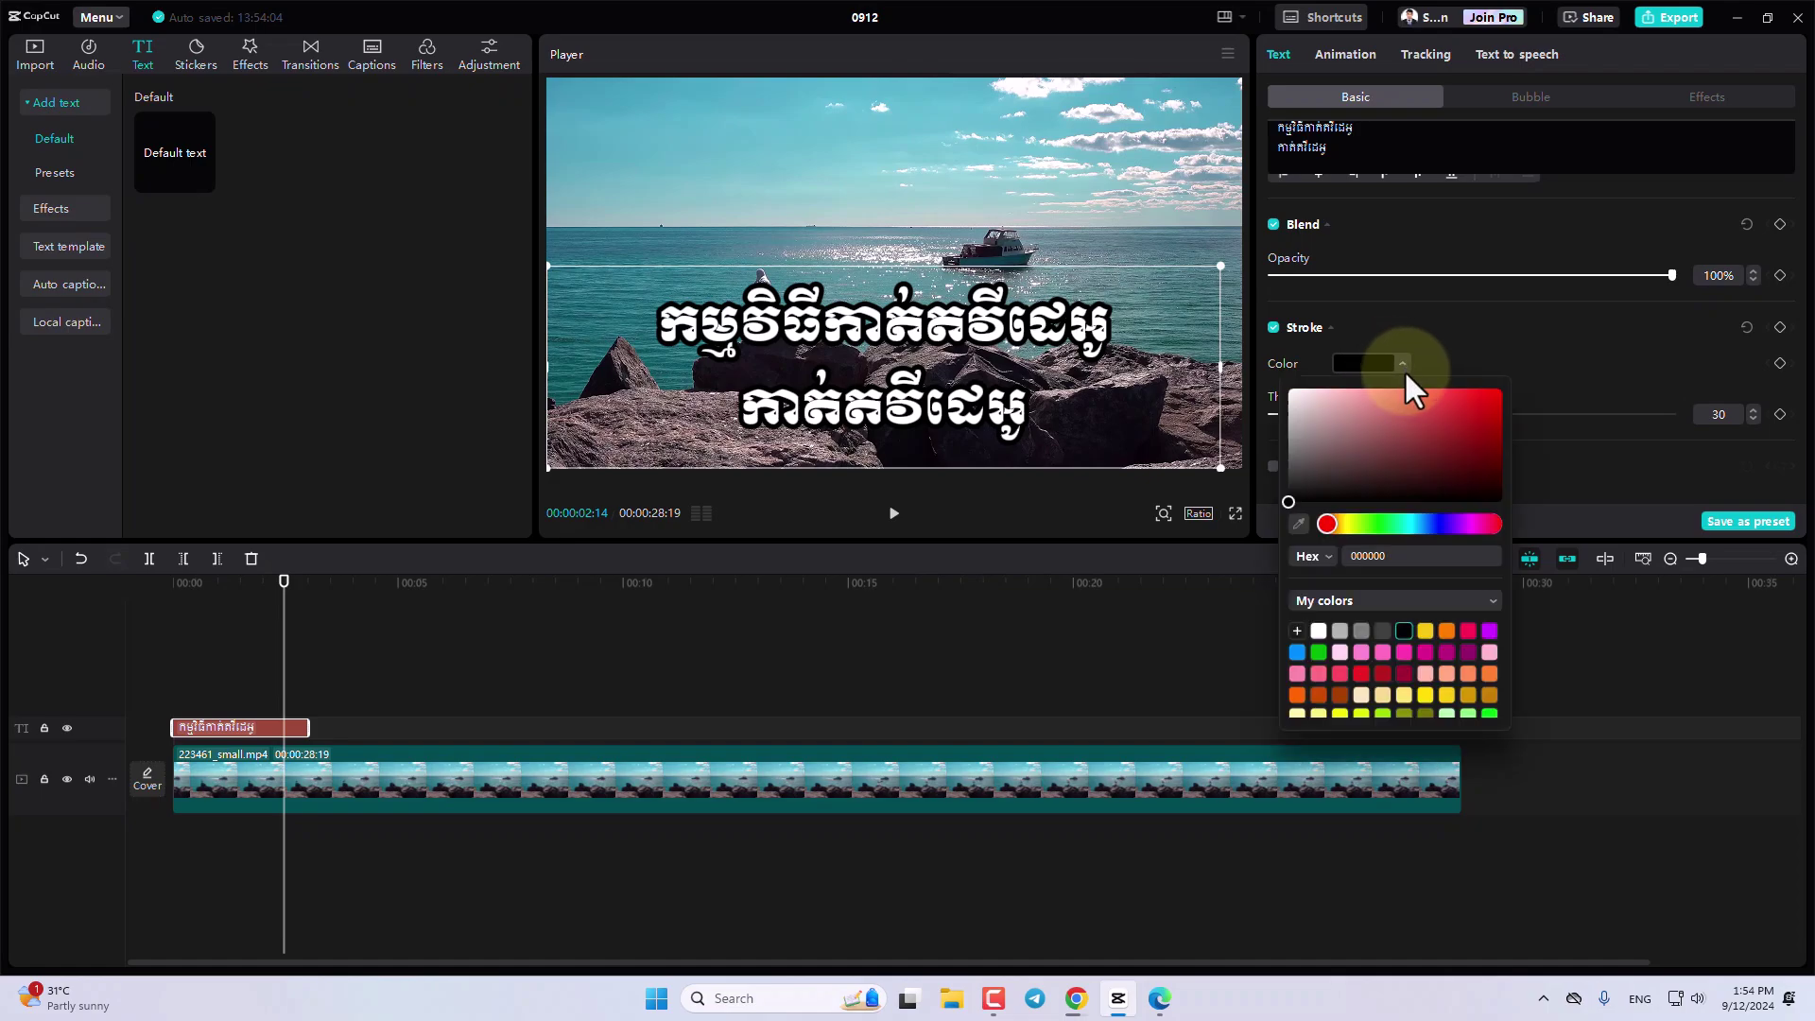
click(1362, 652)
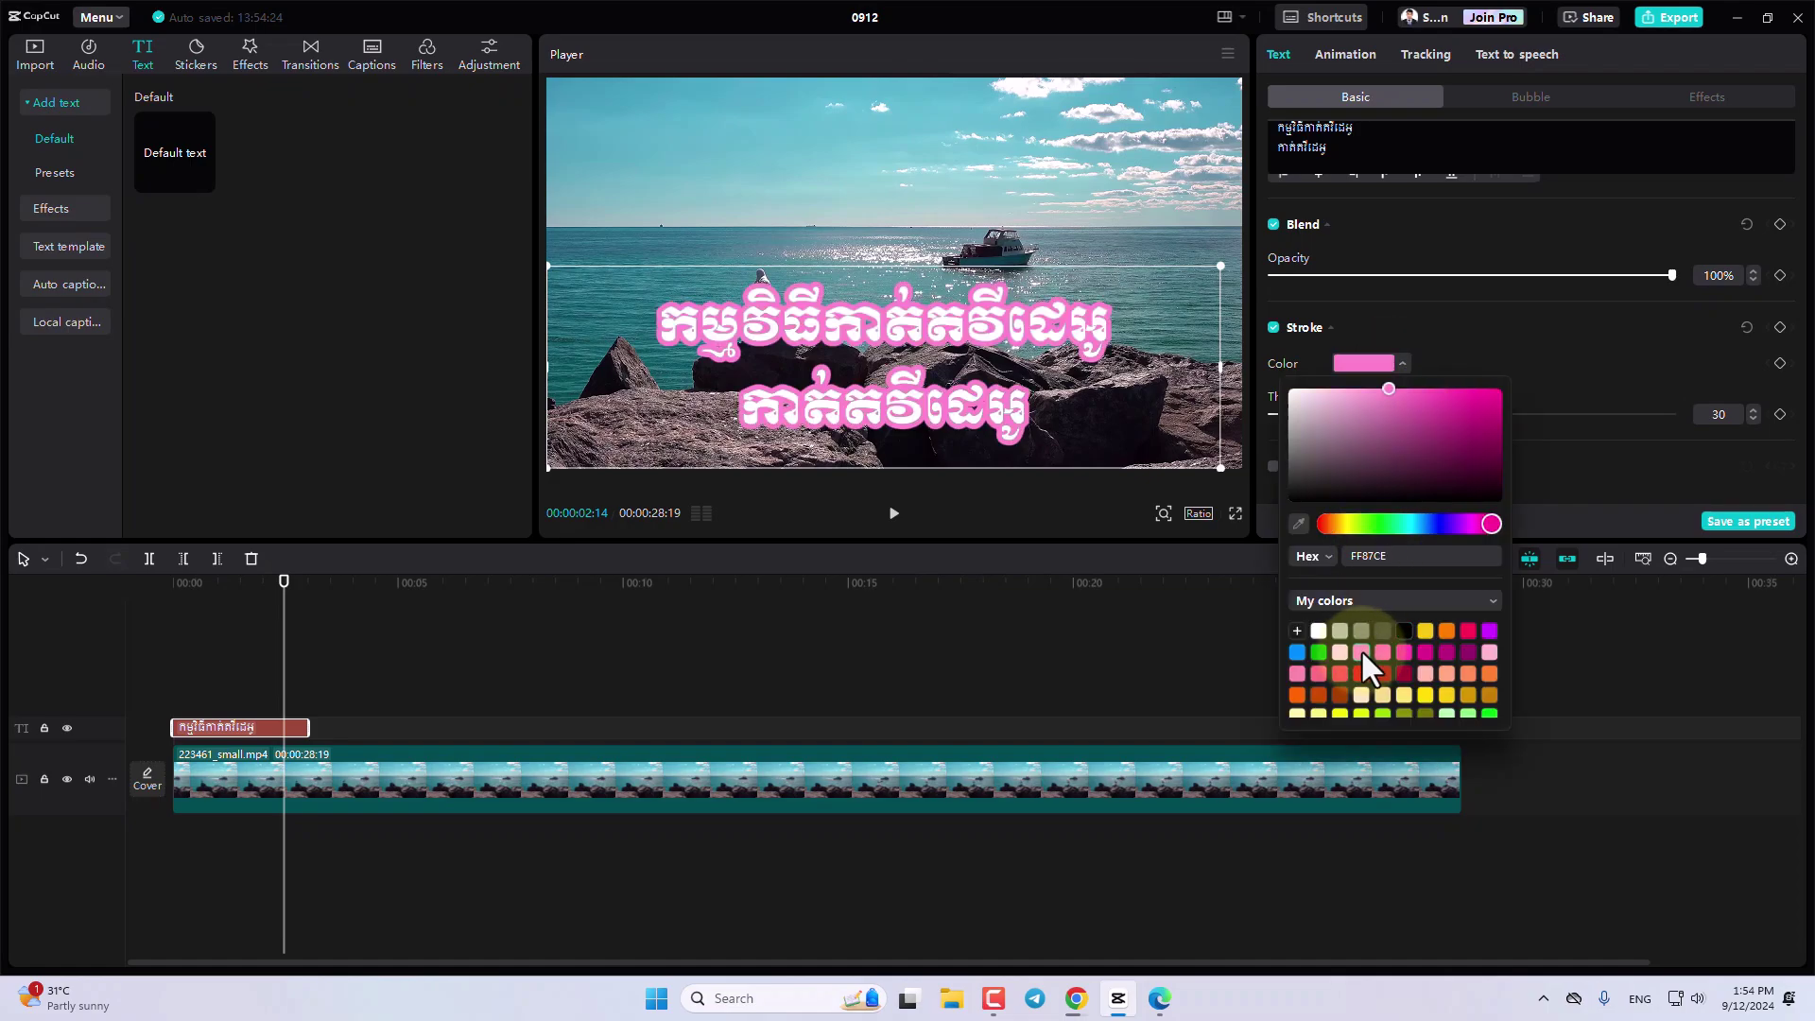
click(1402, 363)
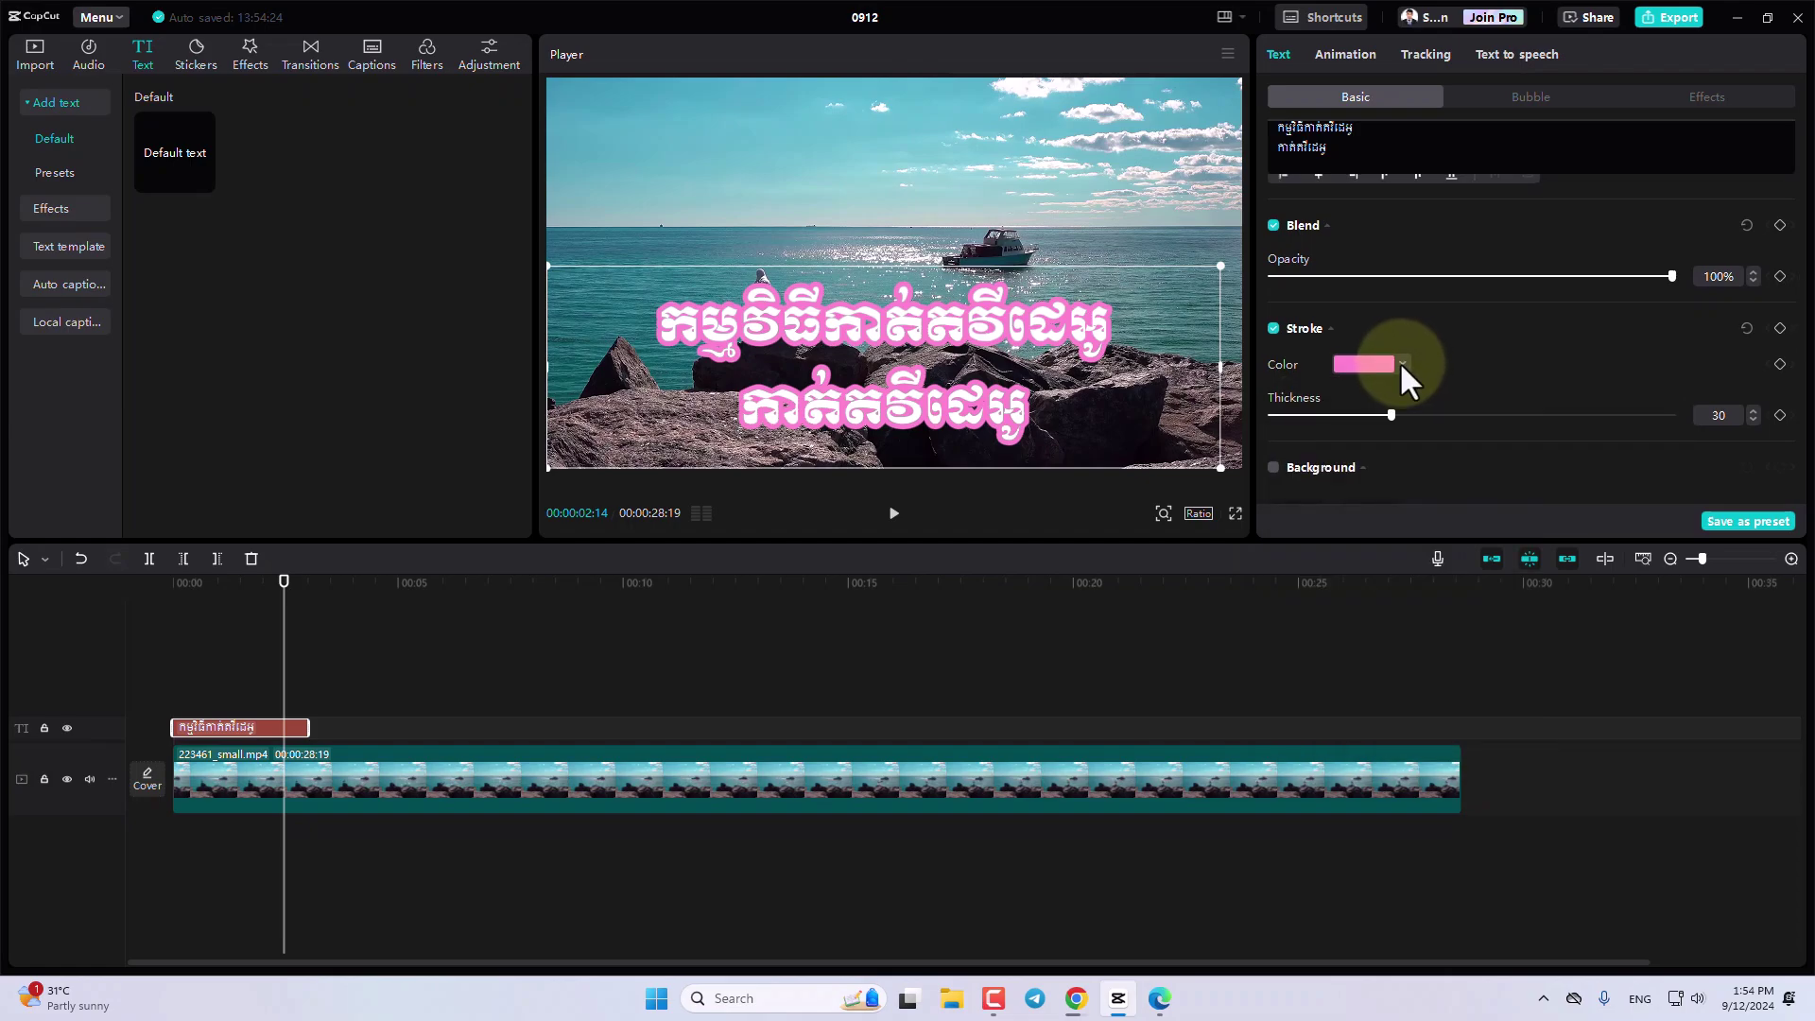
click(1402, 367)
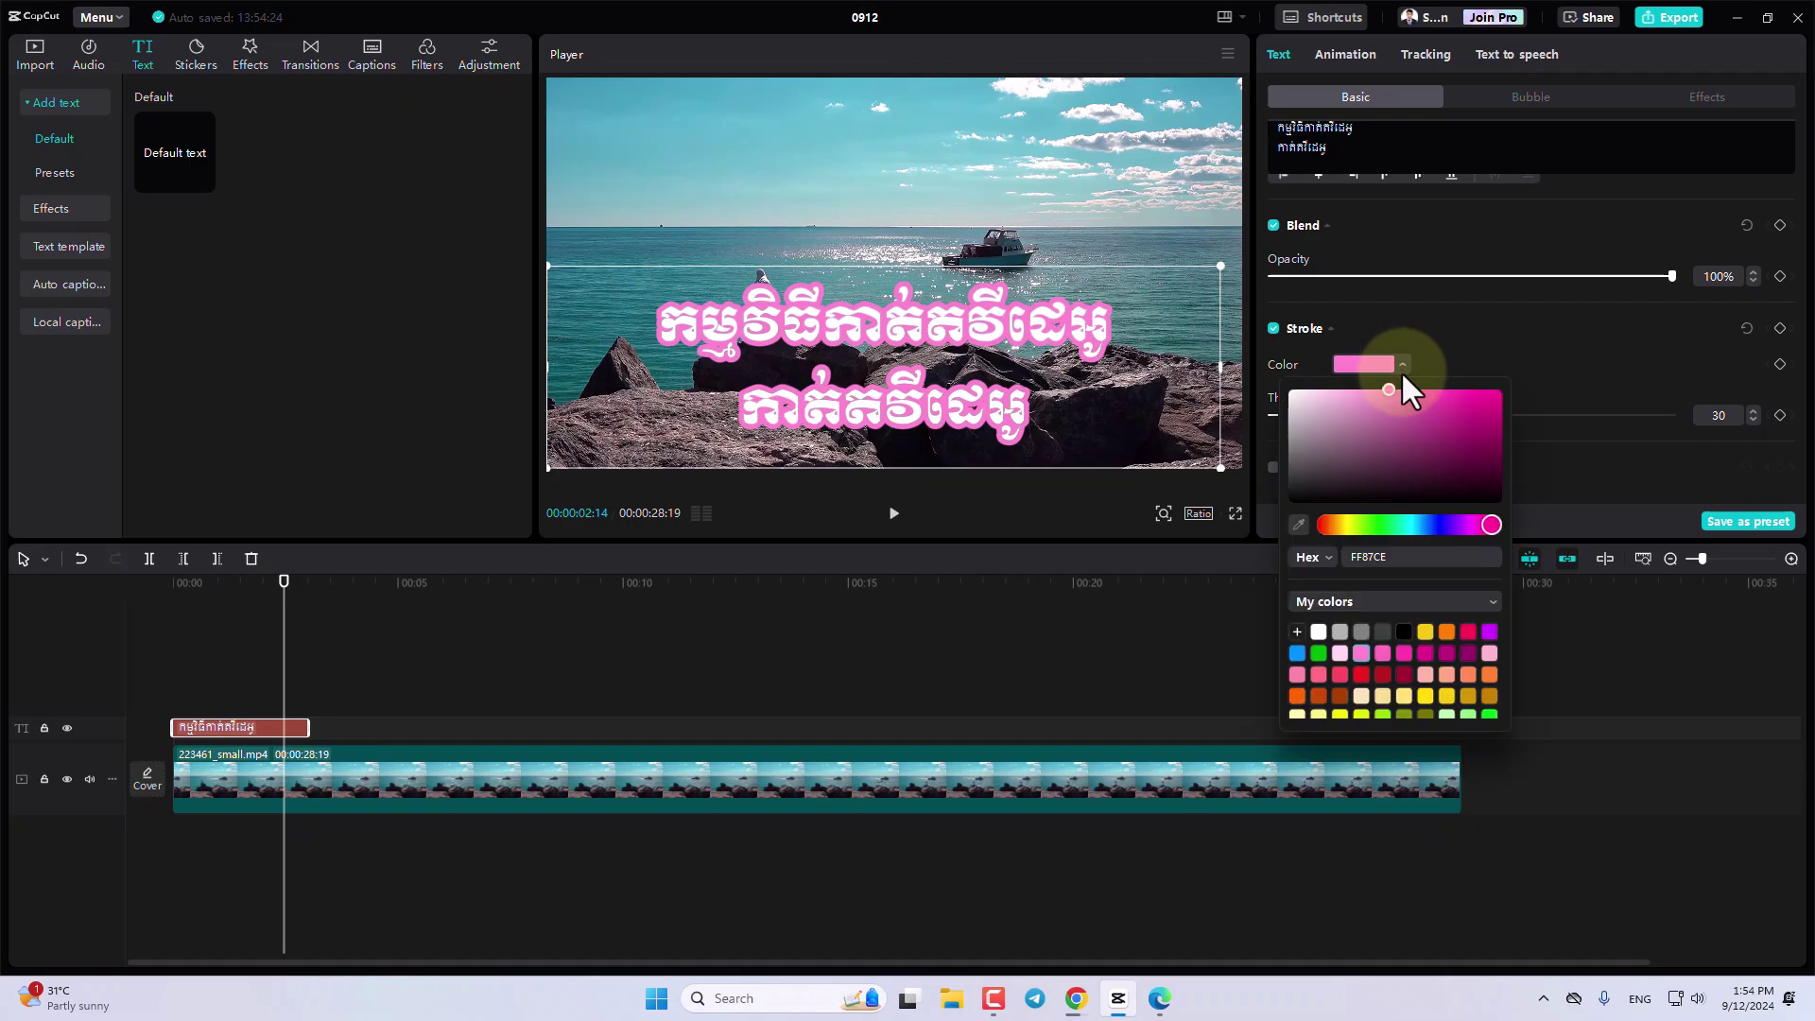
click(1427, 679)
click(1382, 696)
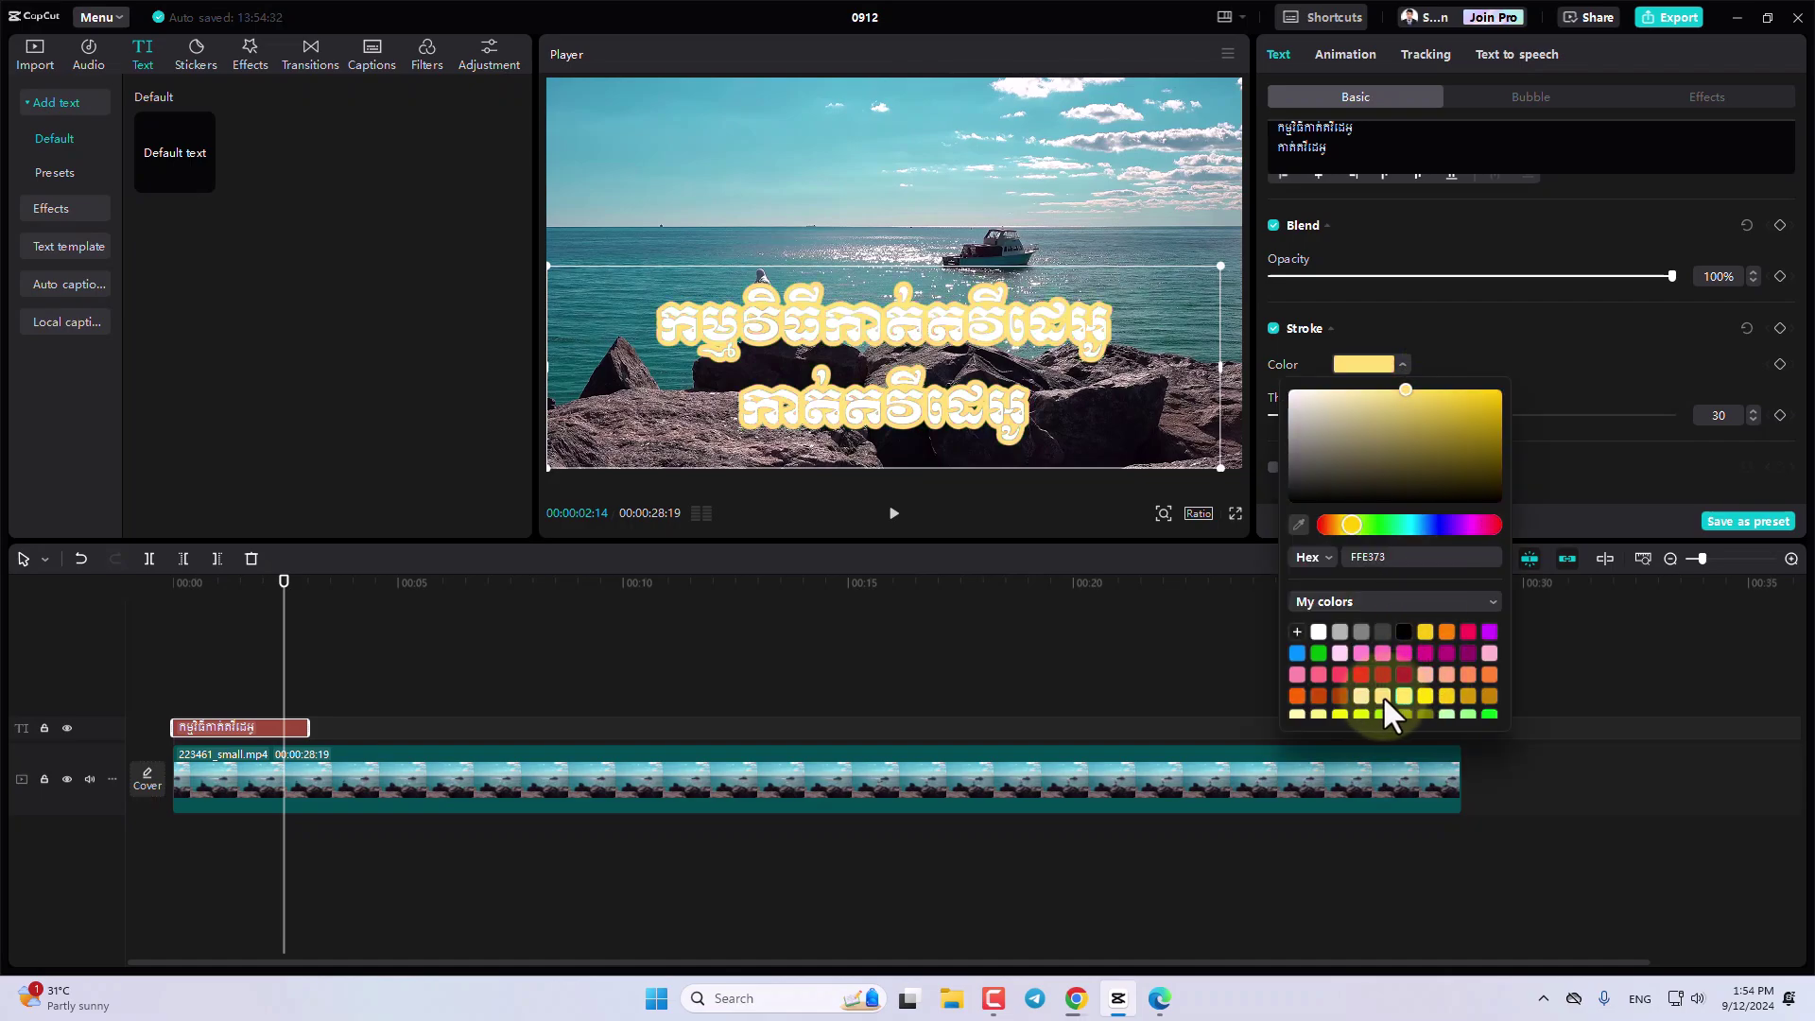
Try cyan, salmon and crimson outlines, then settle on red EC1D1D.
scroll(1348, 701, down, 2)
click(1399, 650)
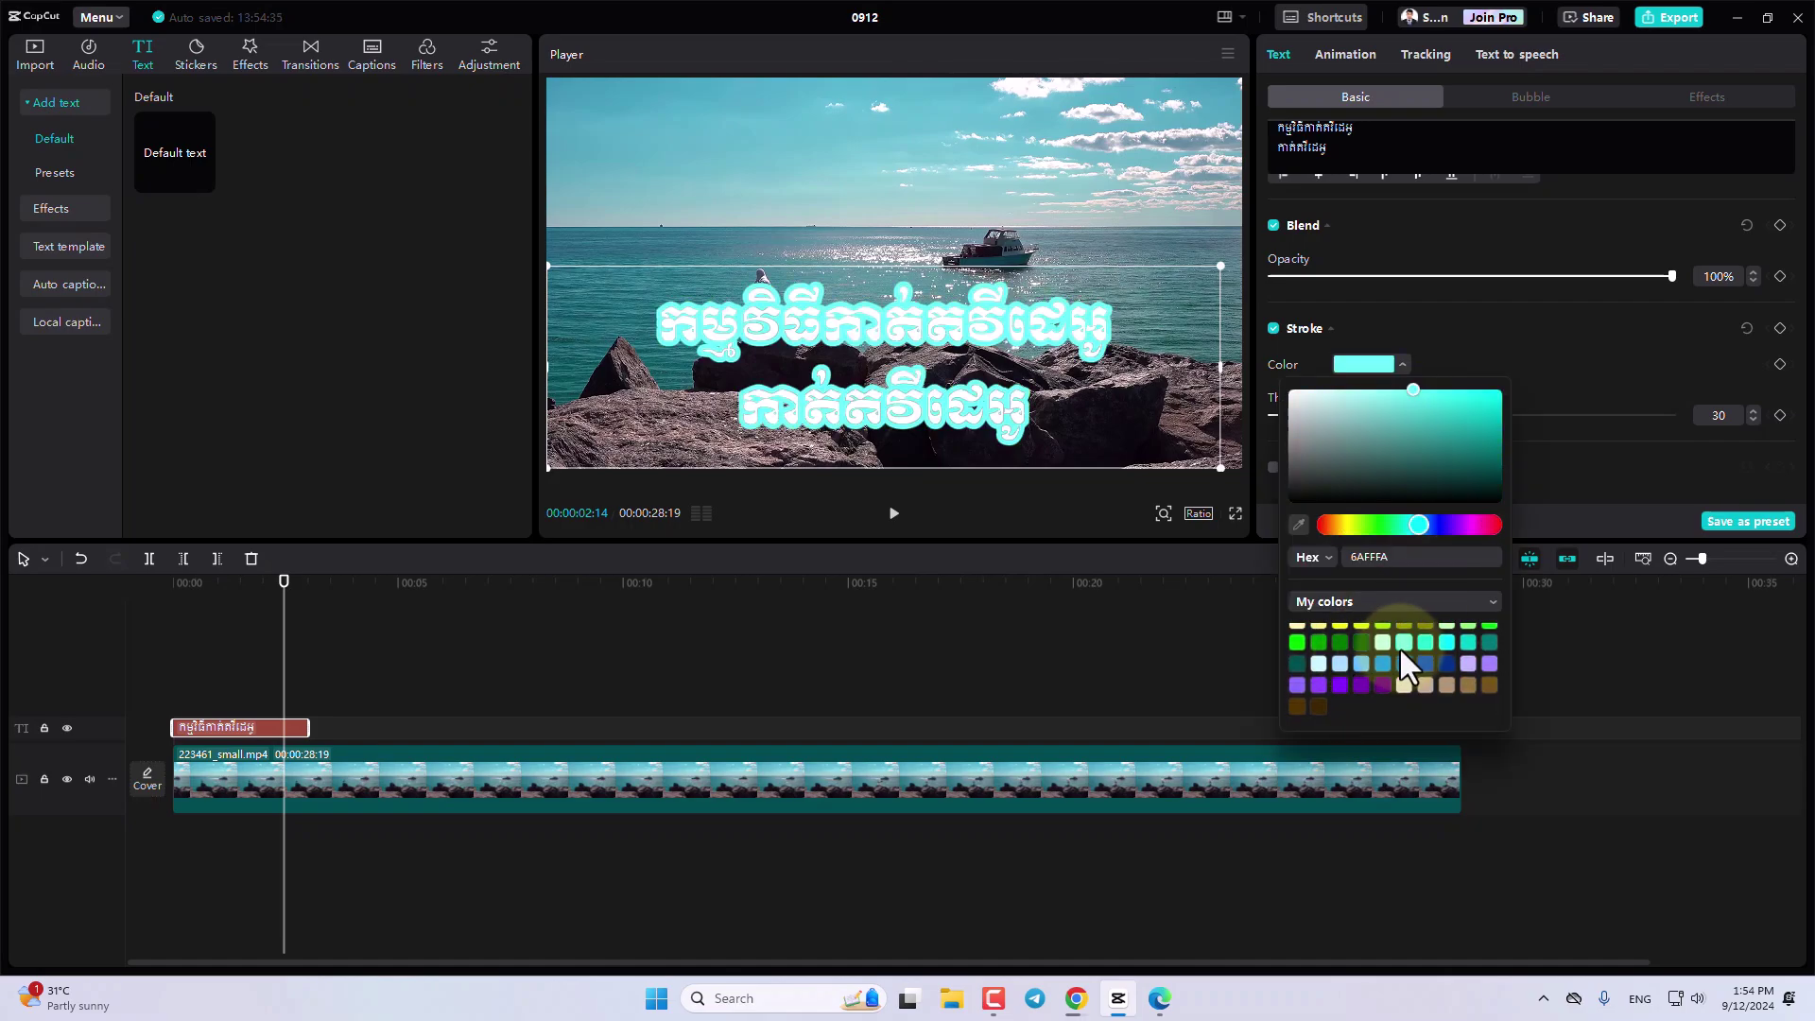
click(1384, 641)
scroll(1386, 645, up, 2)
click(1422, 673)
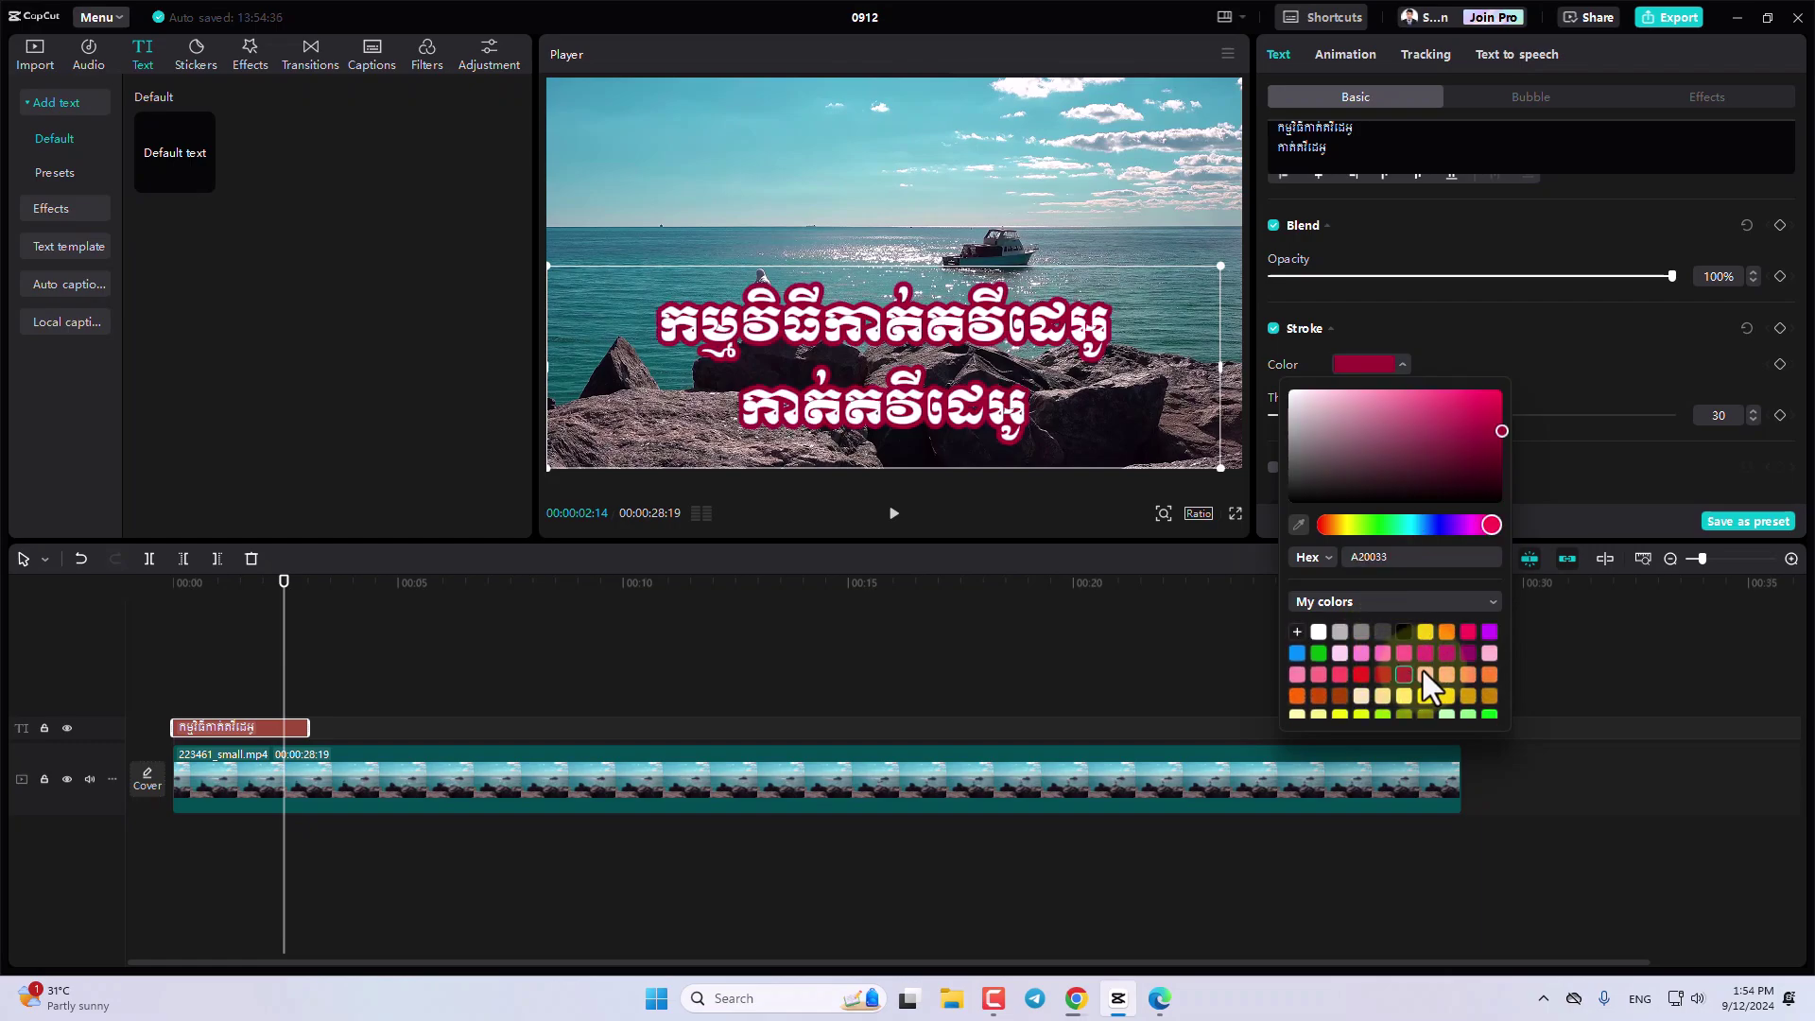
click(1408, 675)
click(1359, 678)
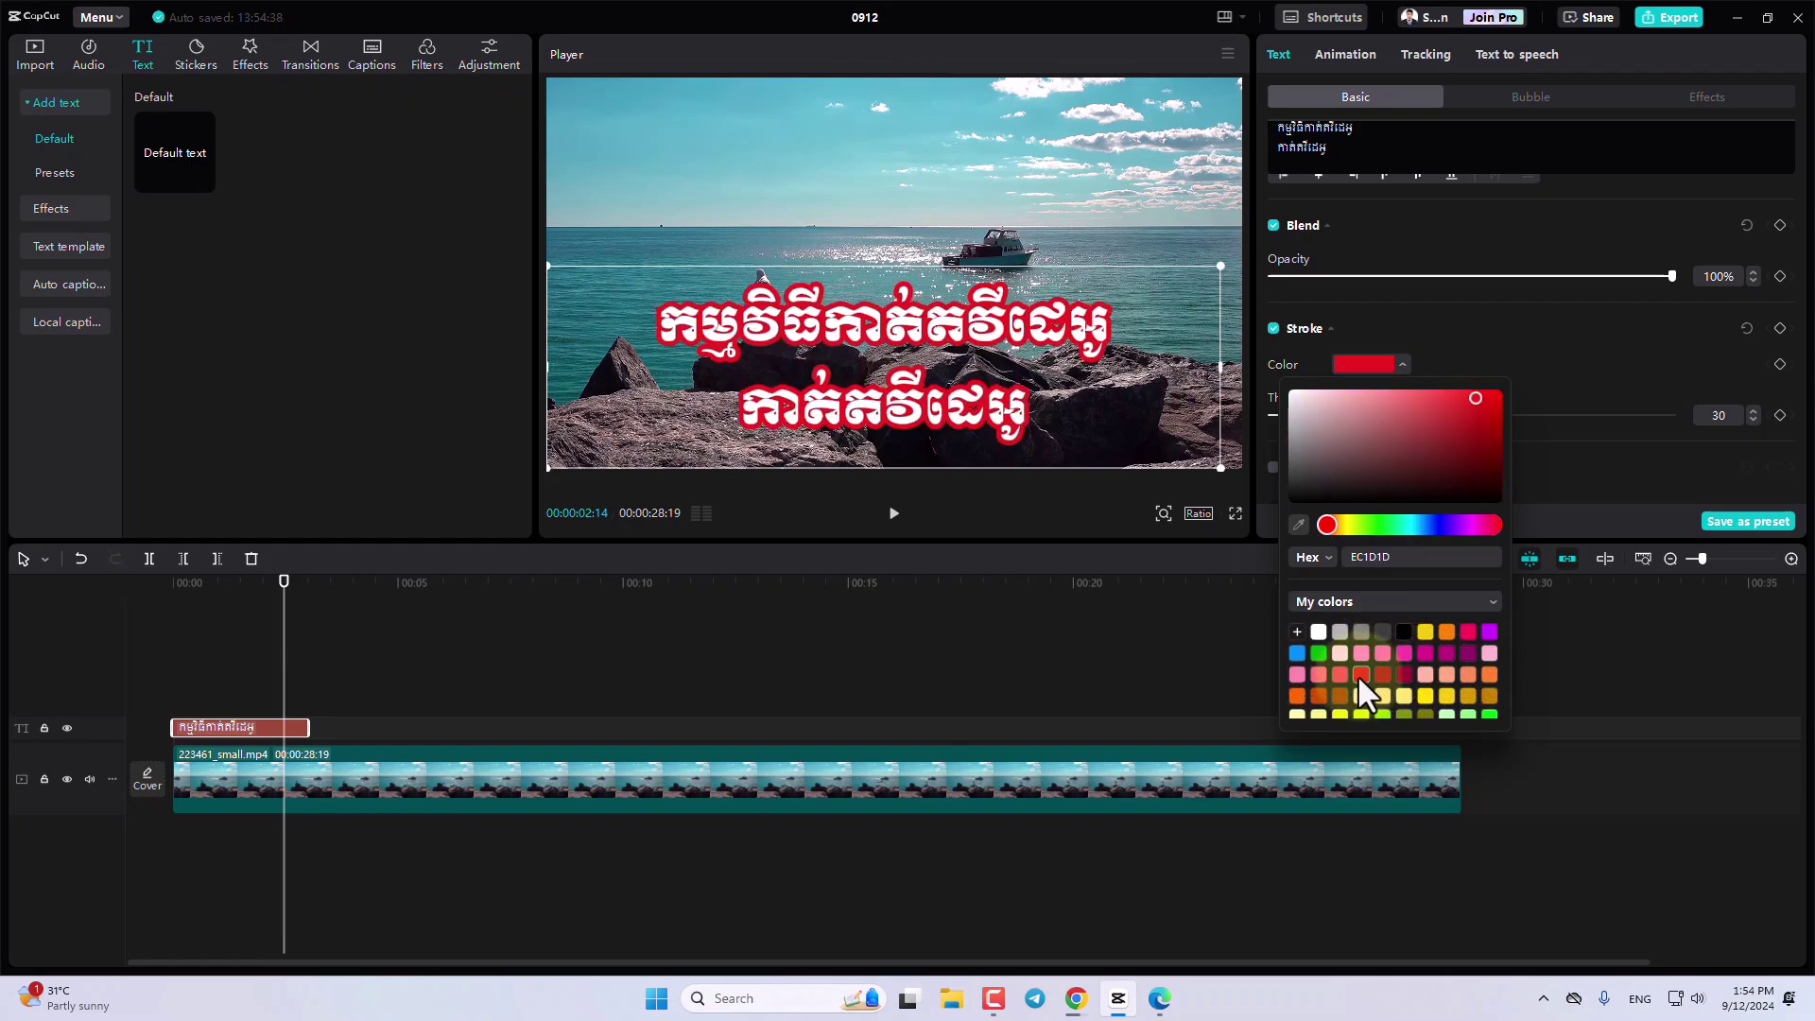
click(1586, 350)
scroll(1397, 387, up, 3)
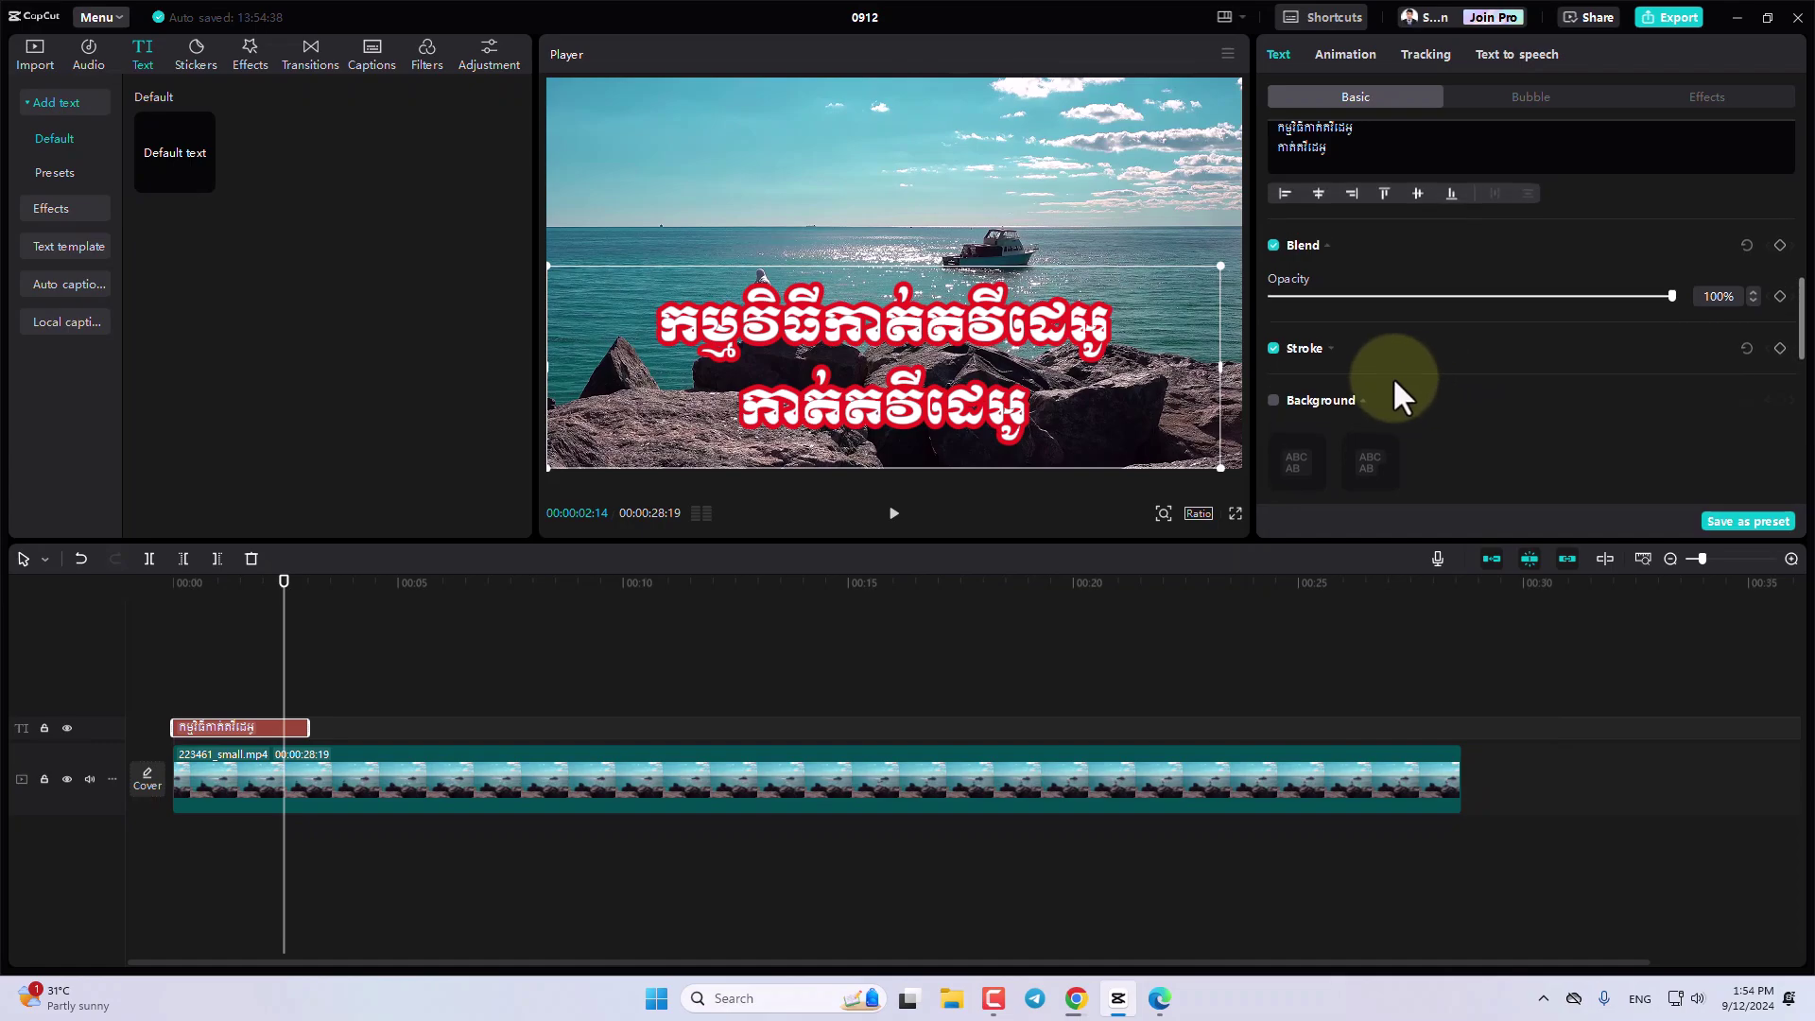
scroll(1327, 304, down, 5)
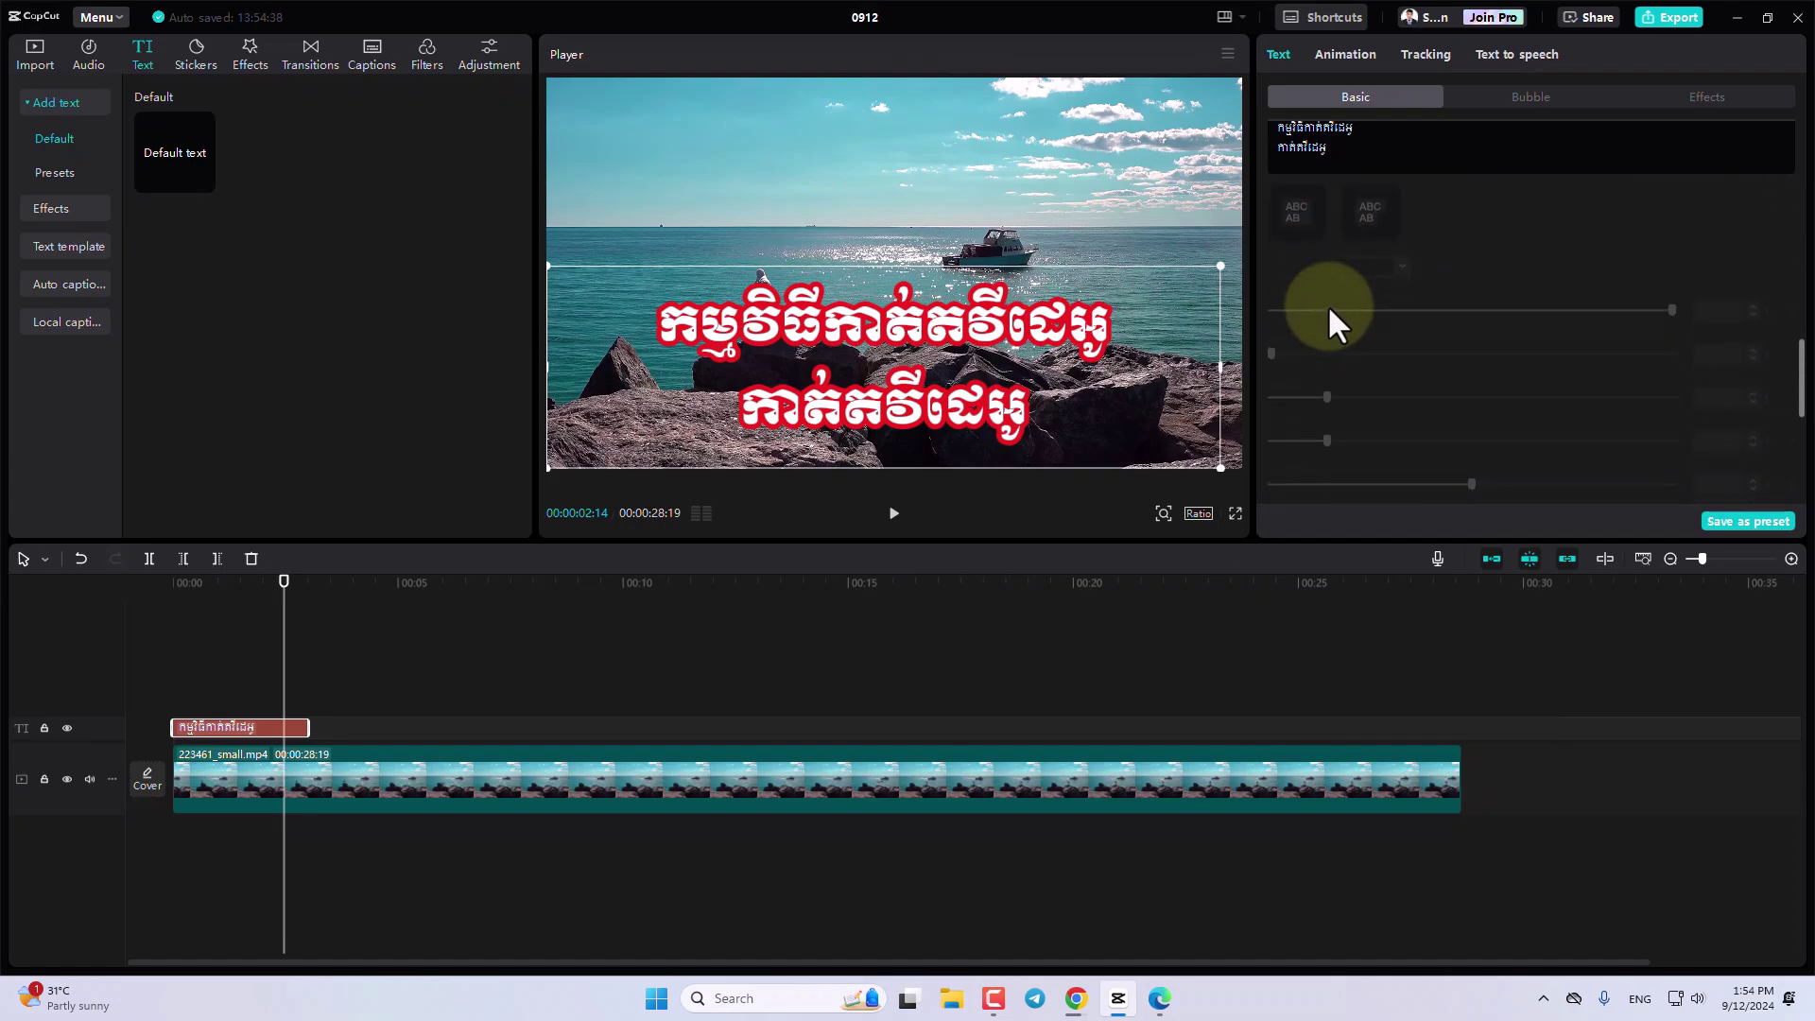
Drag the stroke thickness thinner and thicker, settling on 18 instead of 30.
scroll(1327, 304, up, 3)
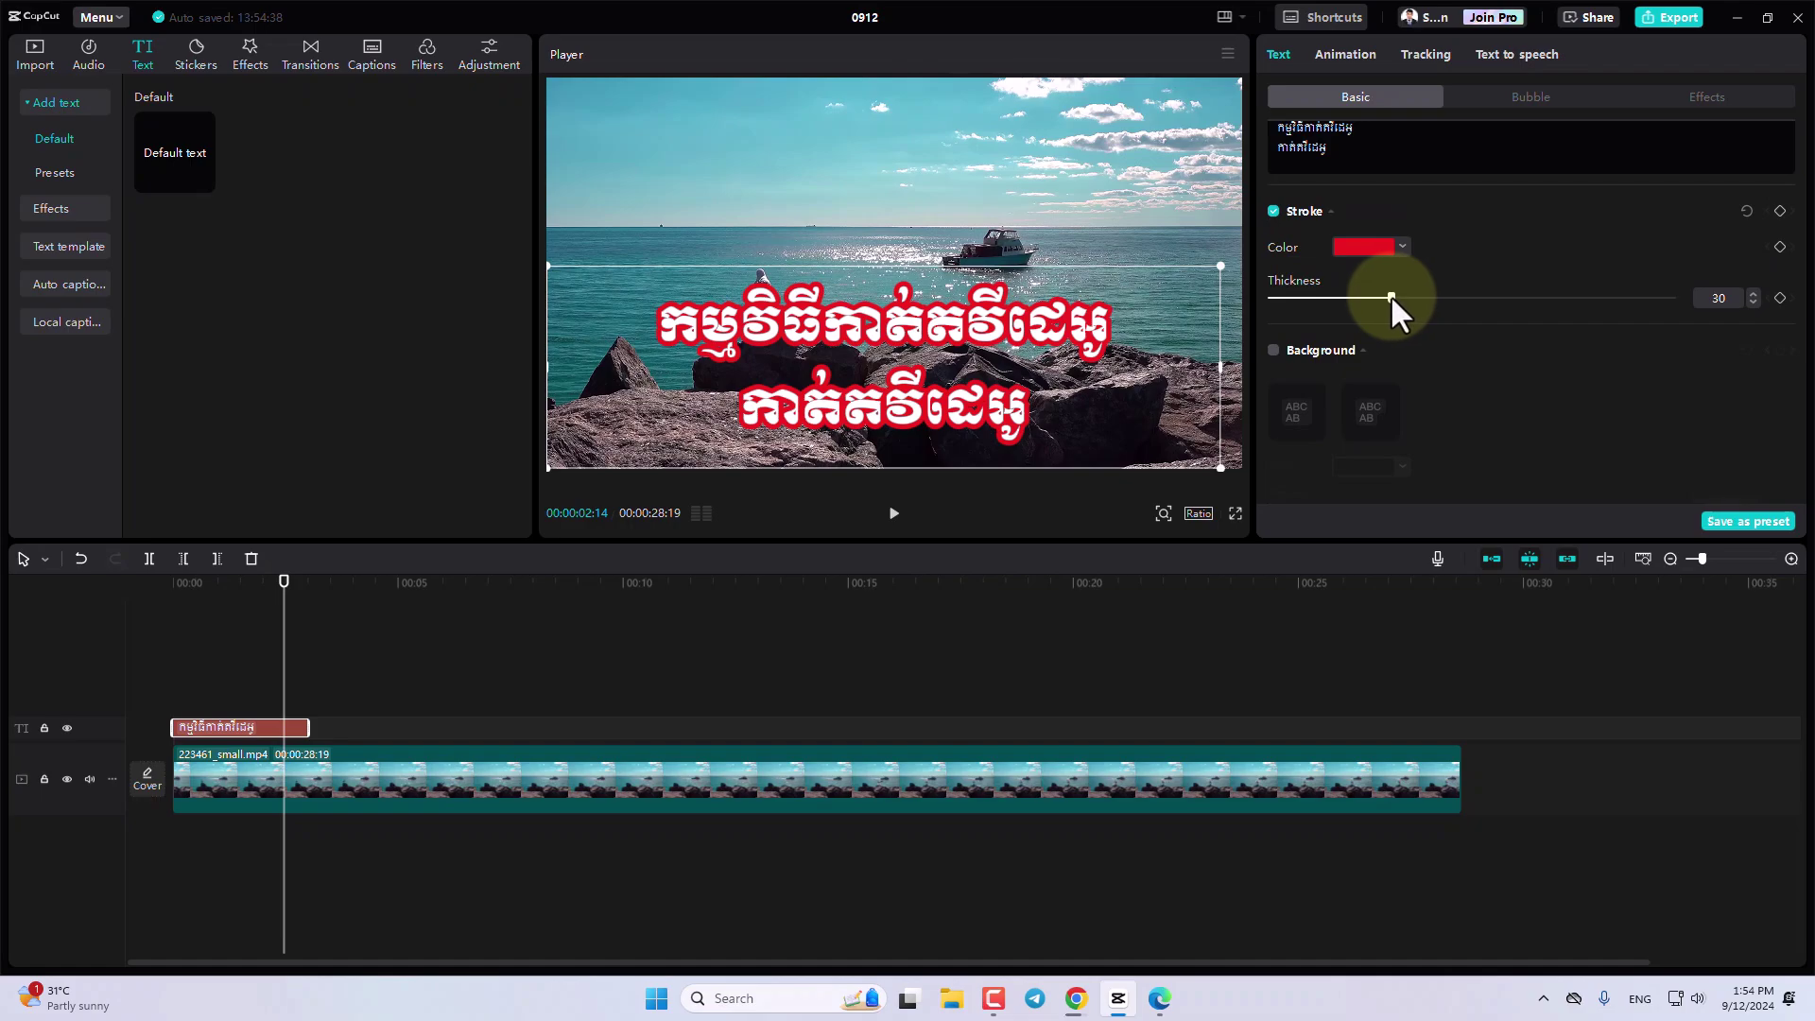
drag(1388, 295, 1323, 301)
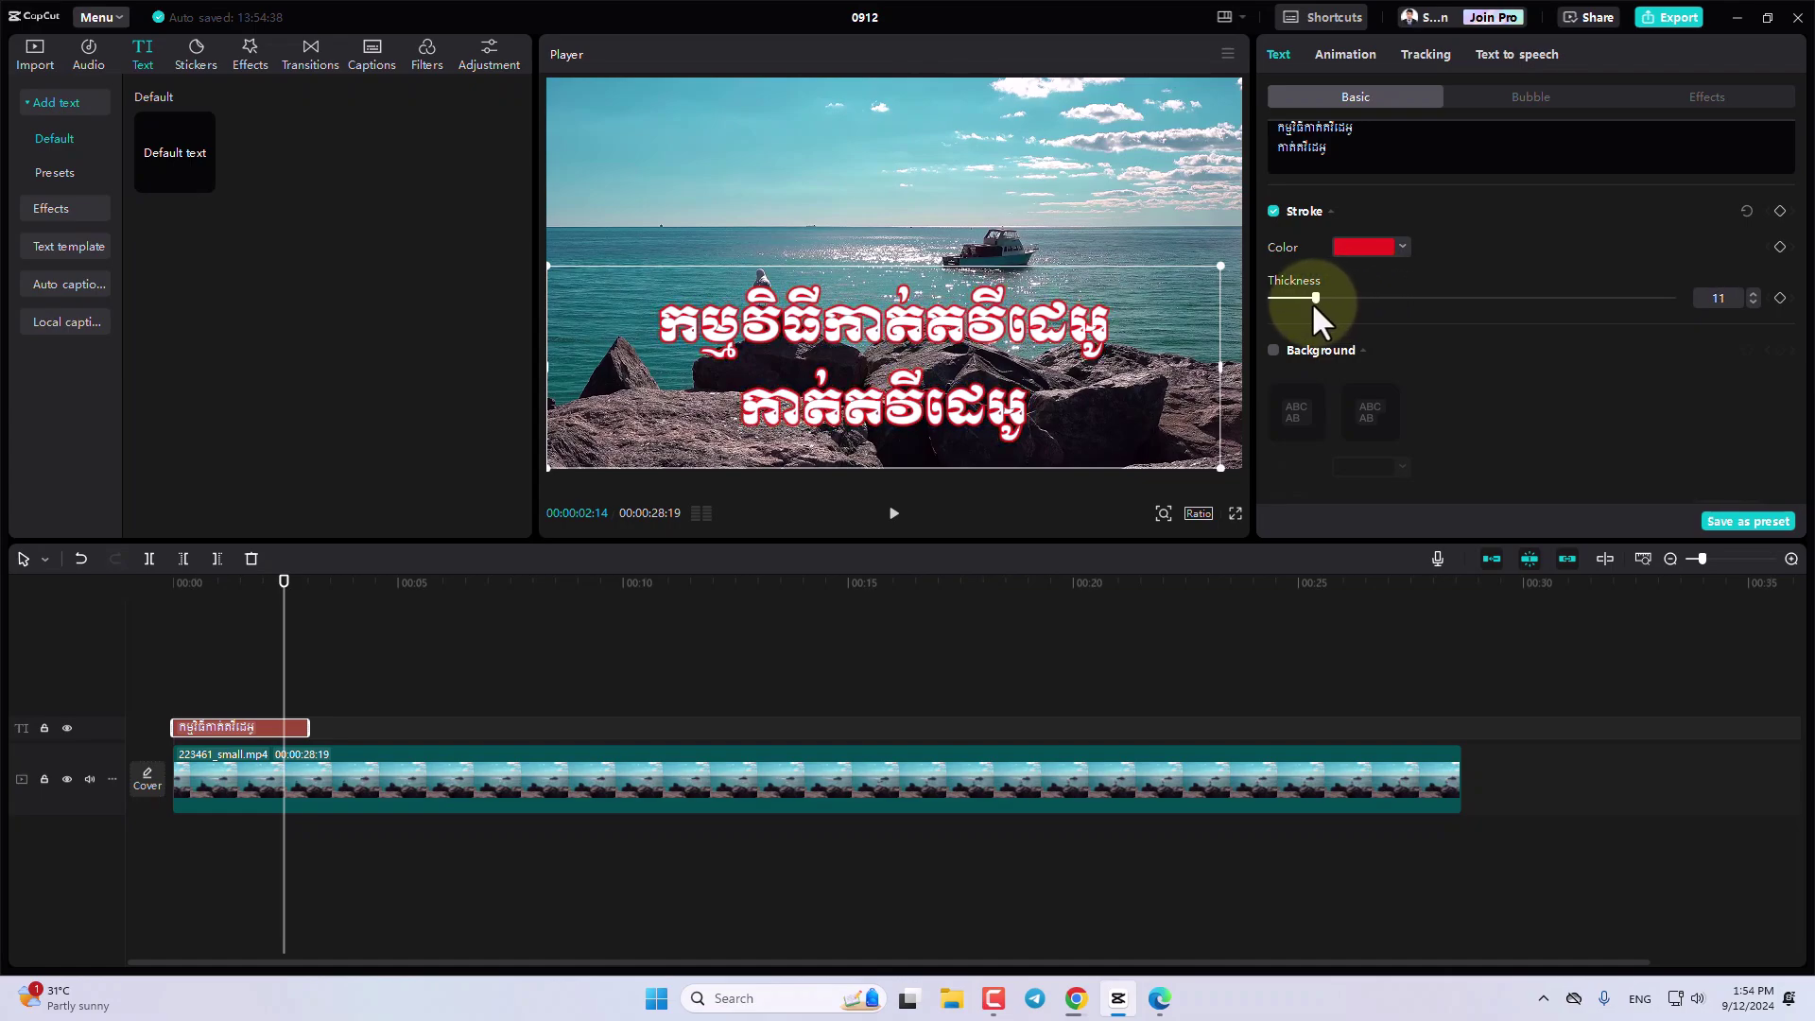
drag(1313, 301, 1512, 298)
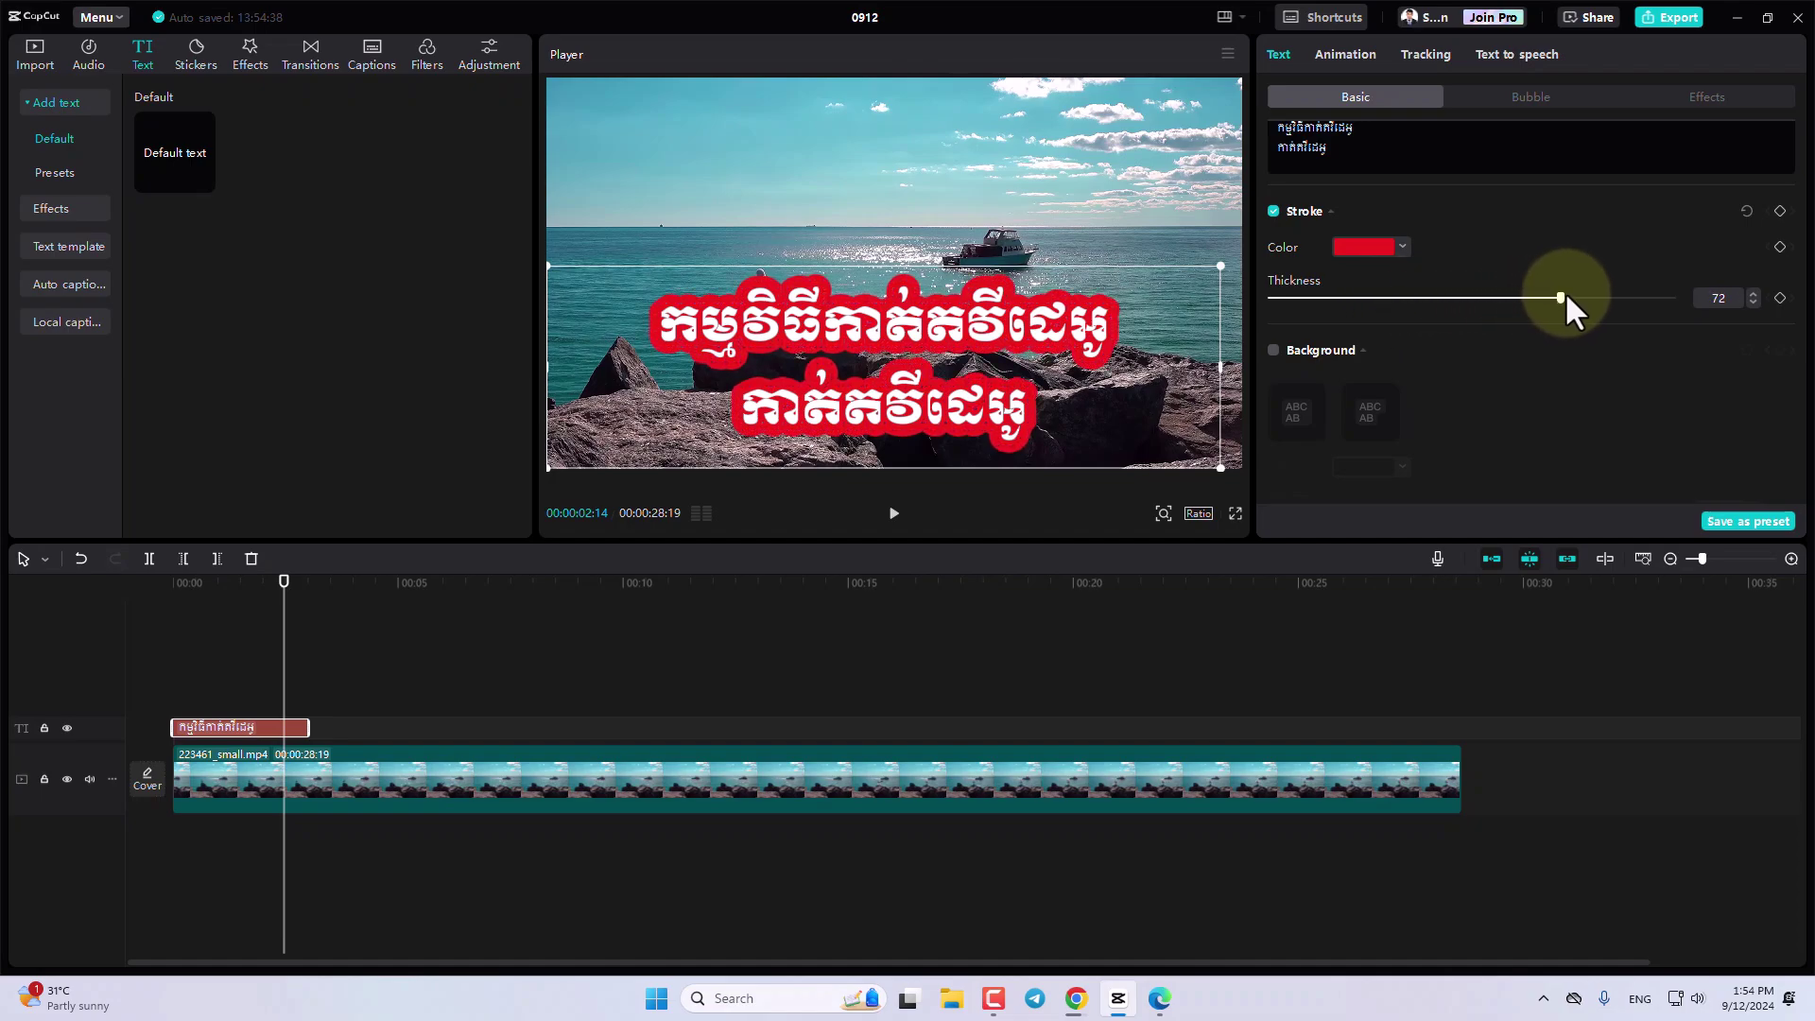
drag(1467, 312, 1329, 319)
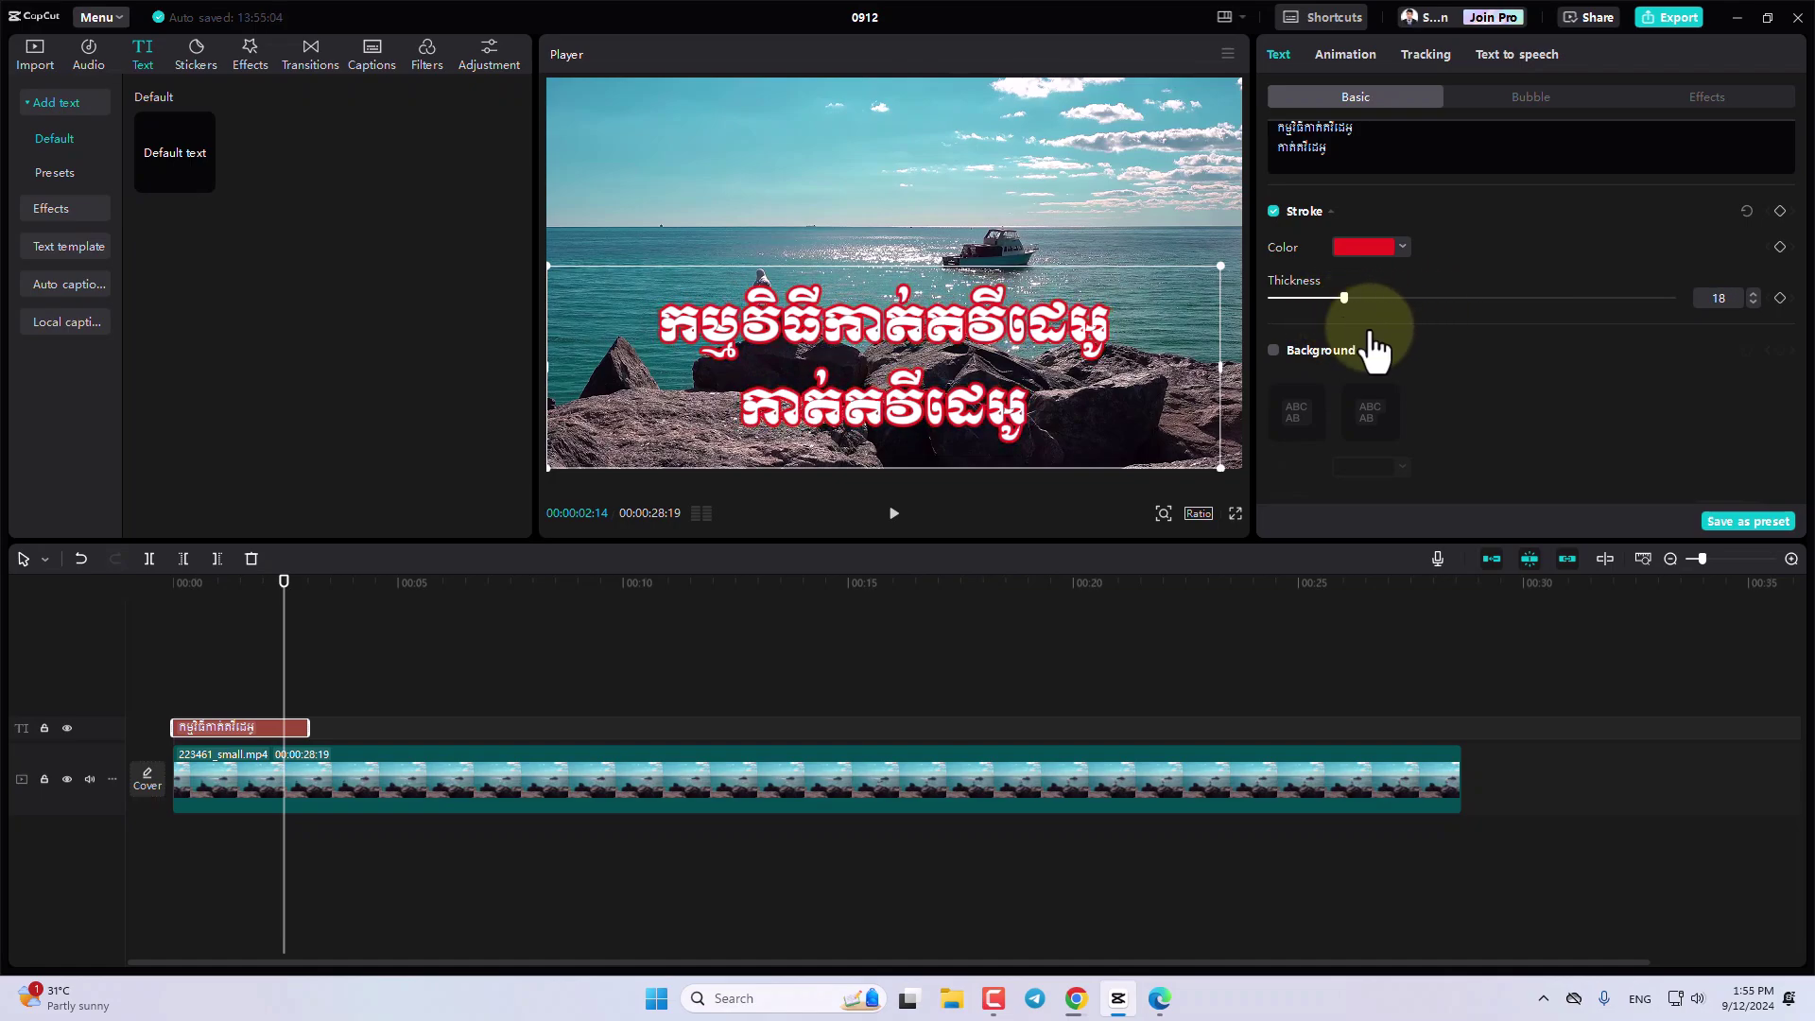
Enable a background box, try the rounded per-line style, then choose one solid square box.
scroll(1467, 370, down, 3)
scroll(1468, 371, up, 5)
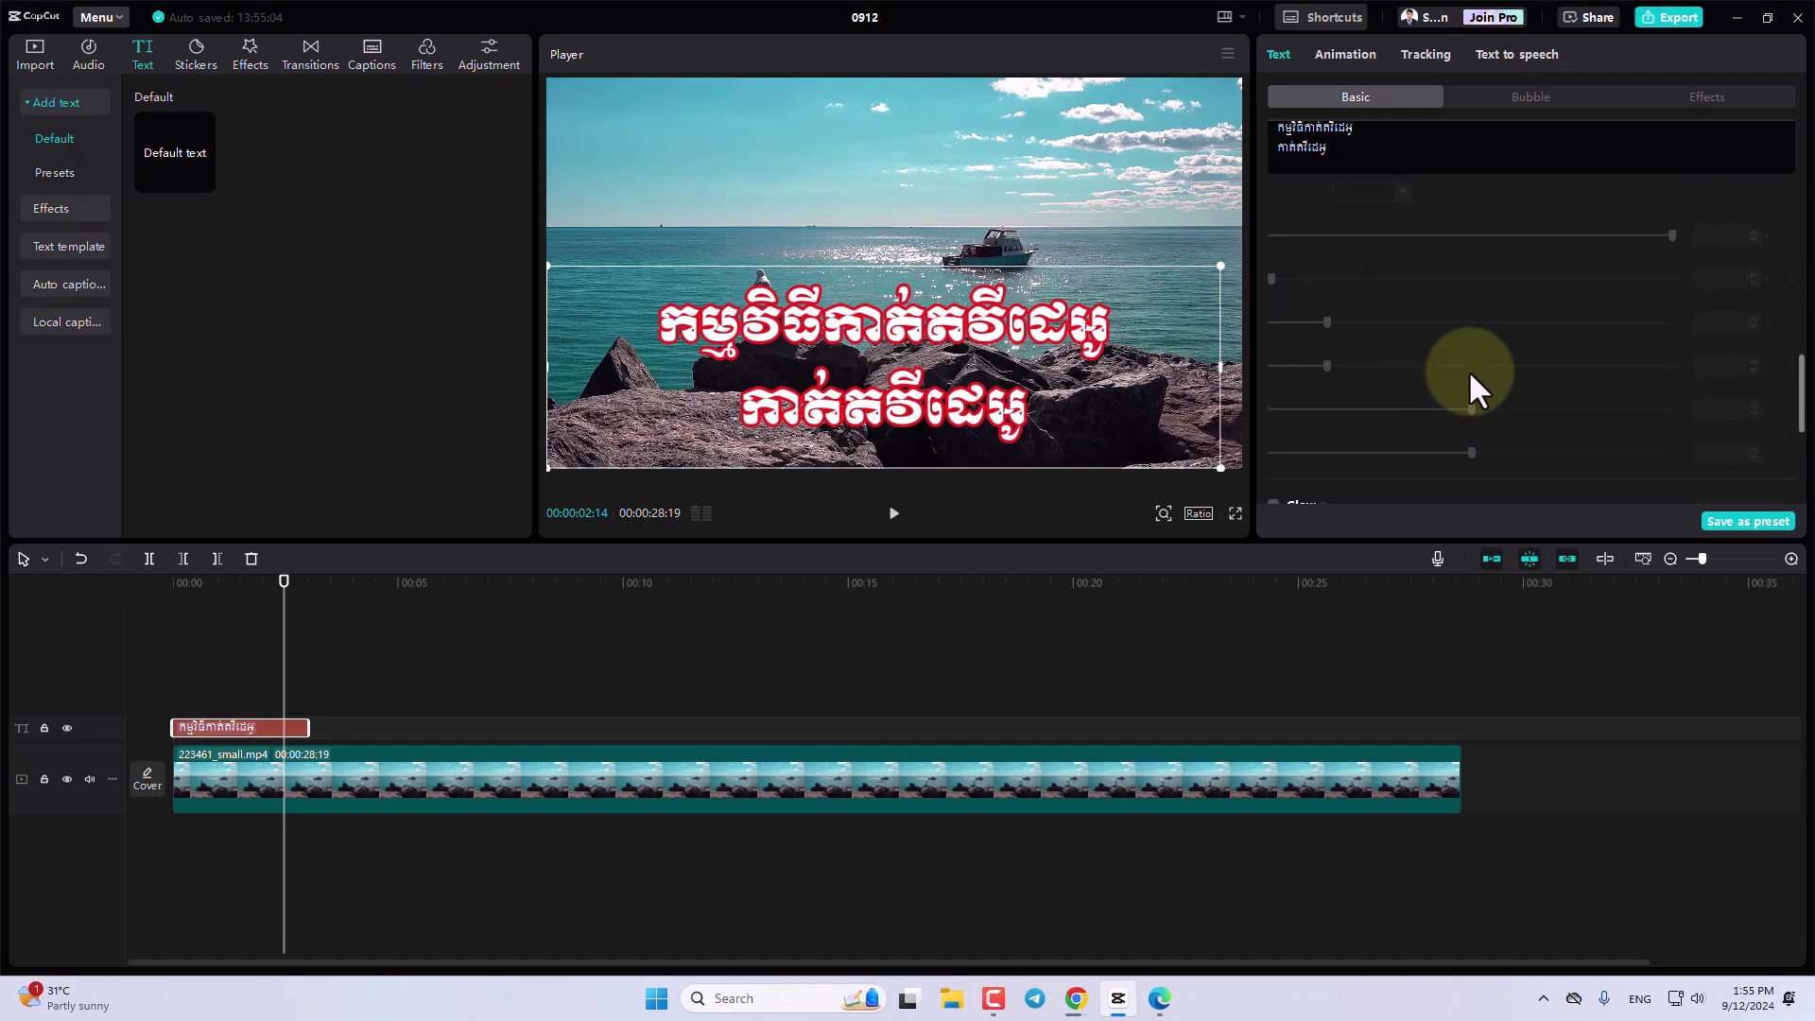
scroll(1471, 372, down, 5)
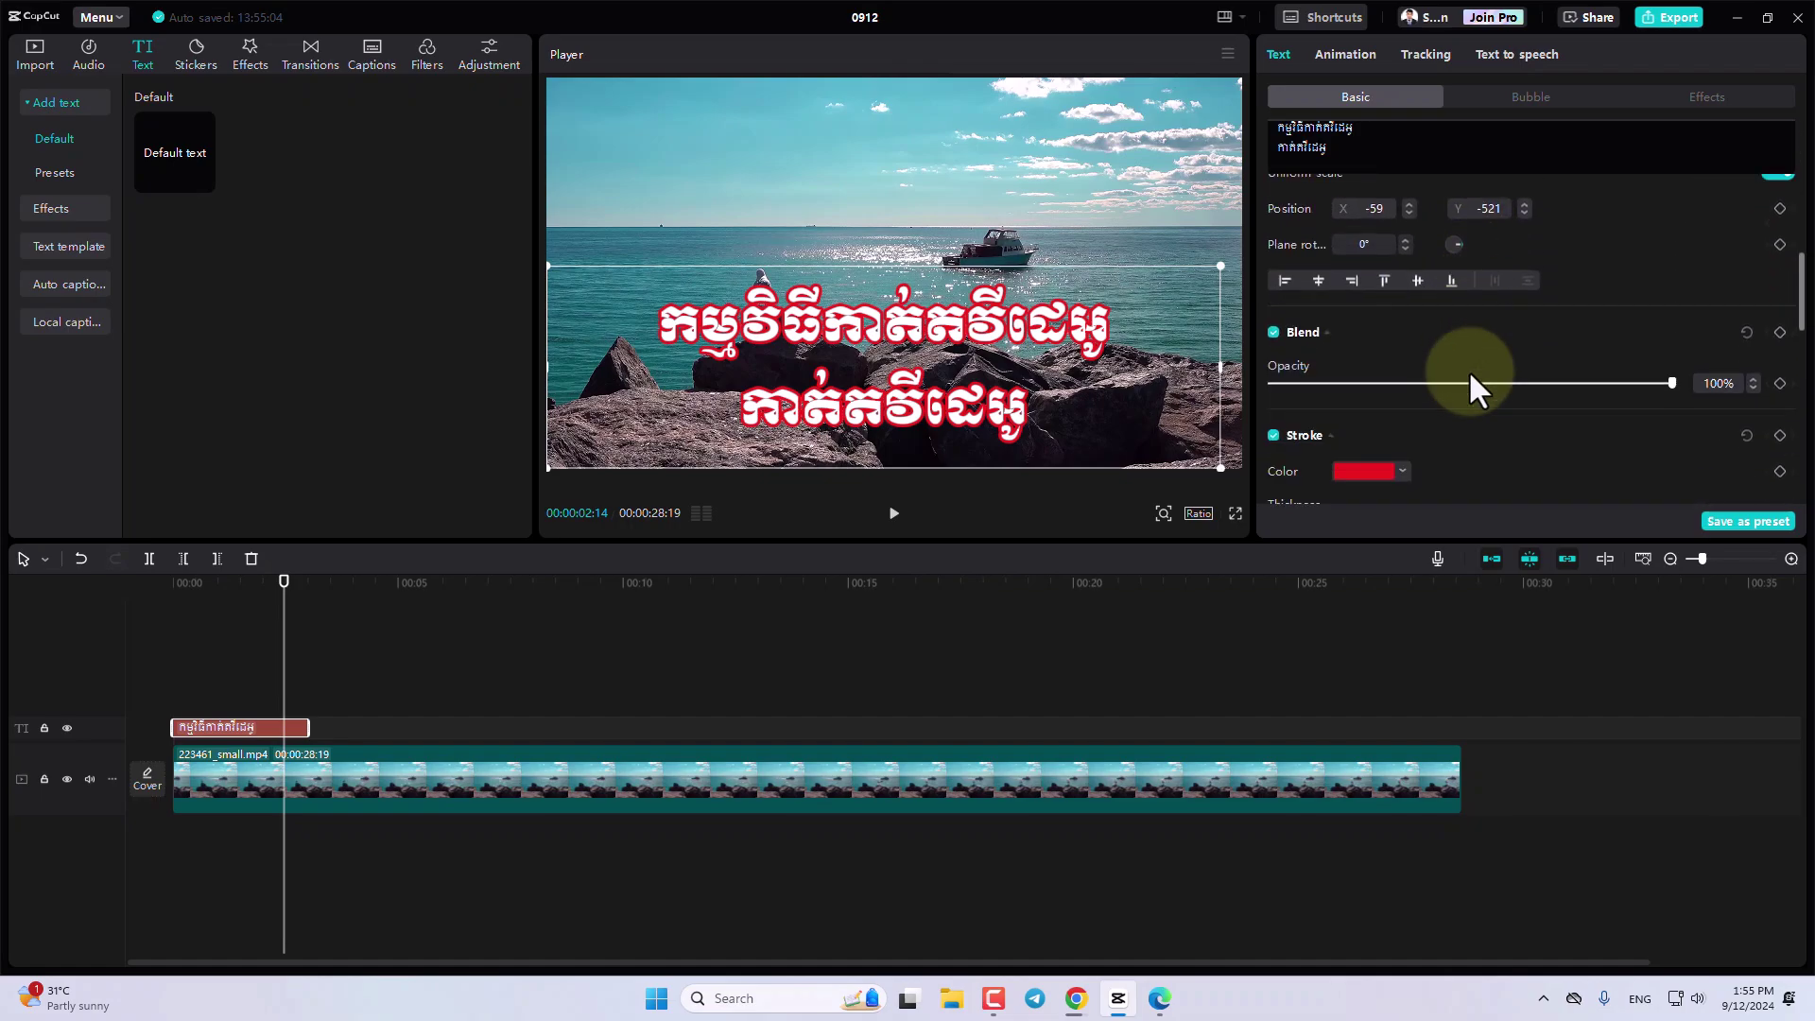
scroll(1467, 370, up, 3)
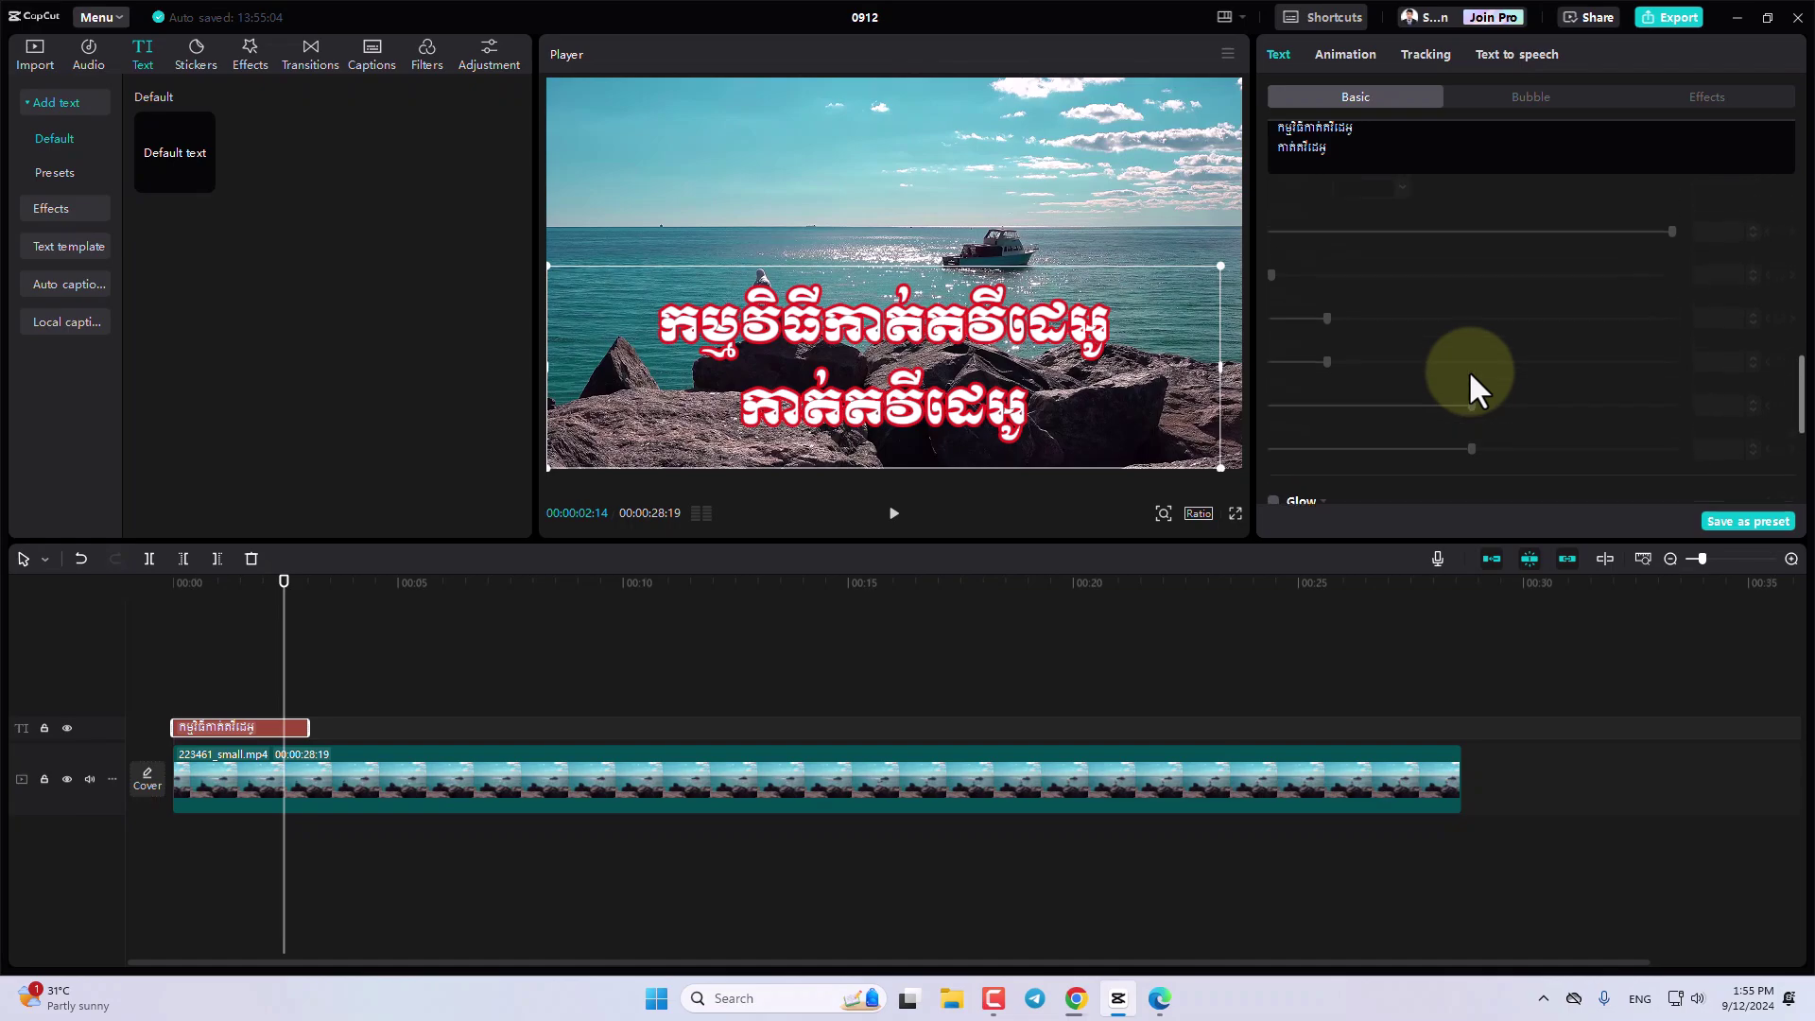
click(1358, 301)
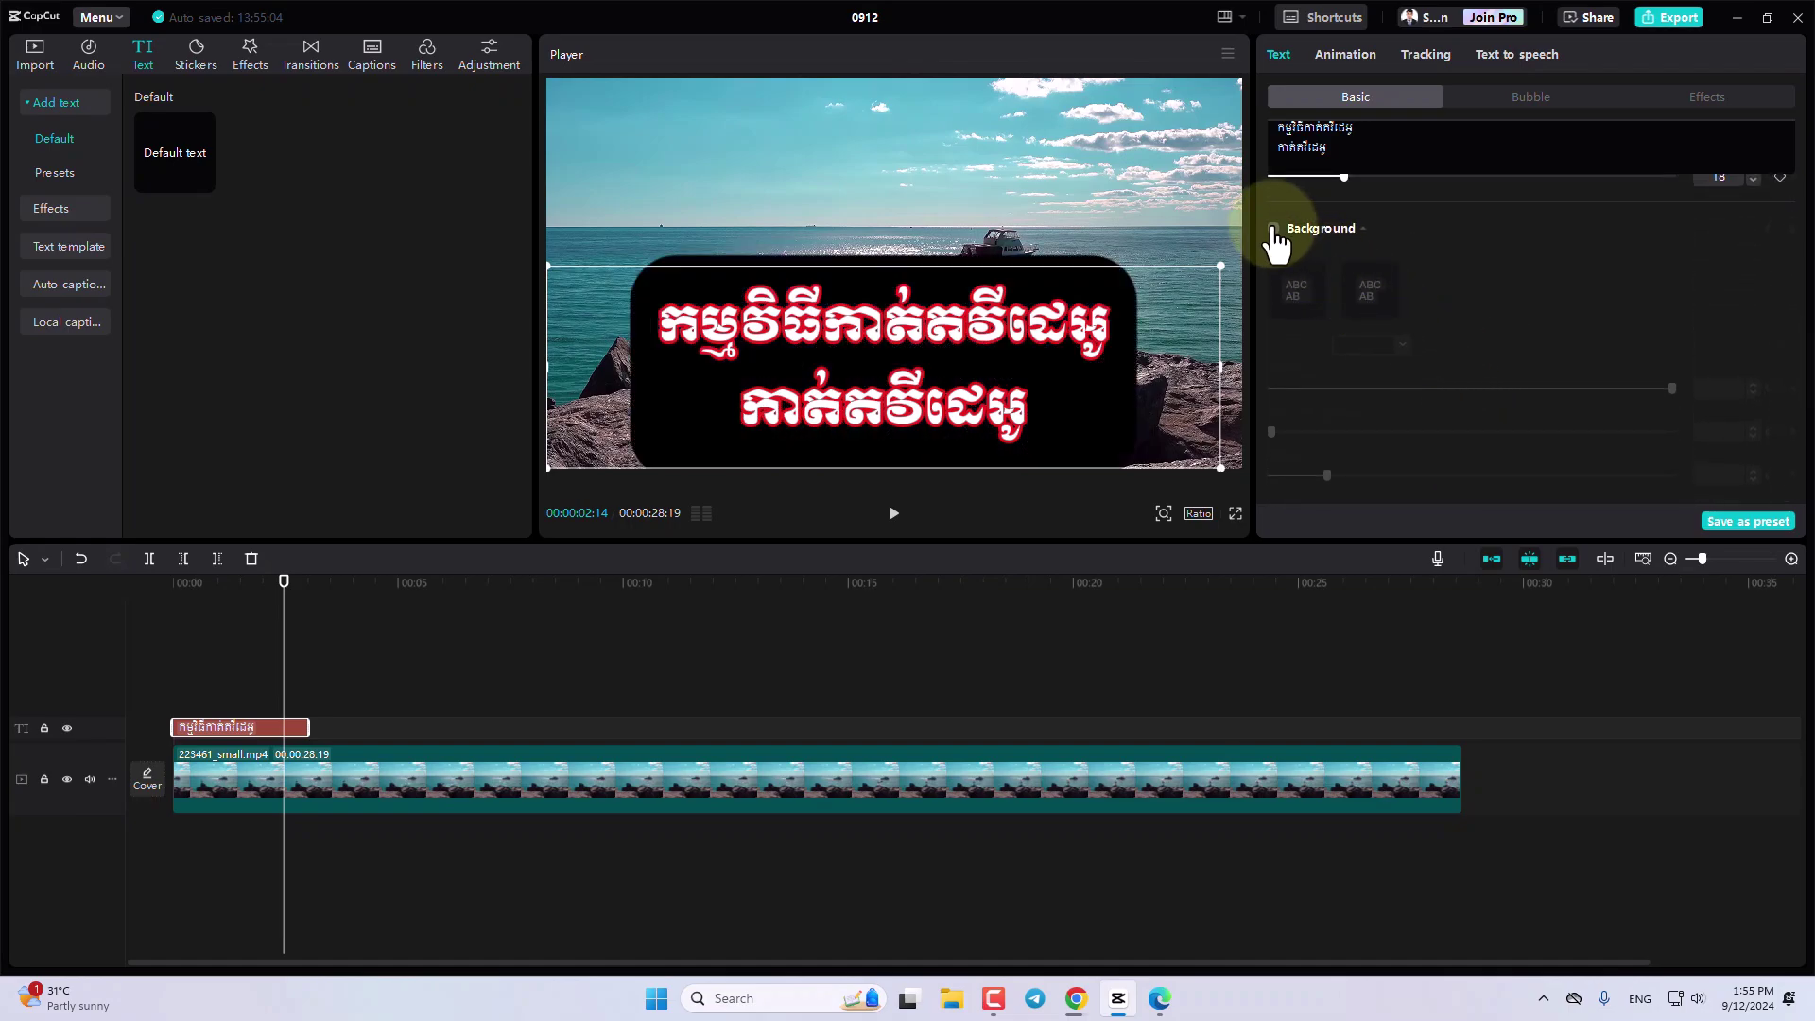
click(1363, 286)
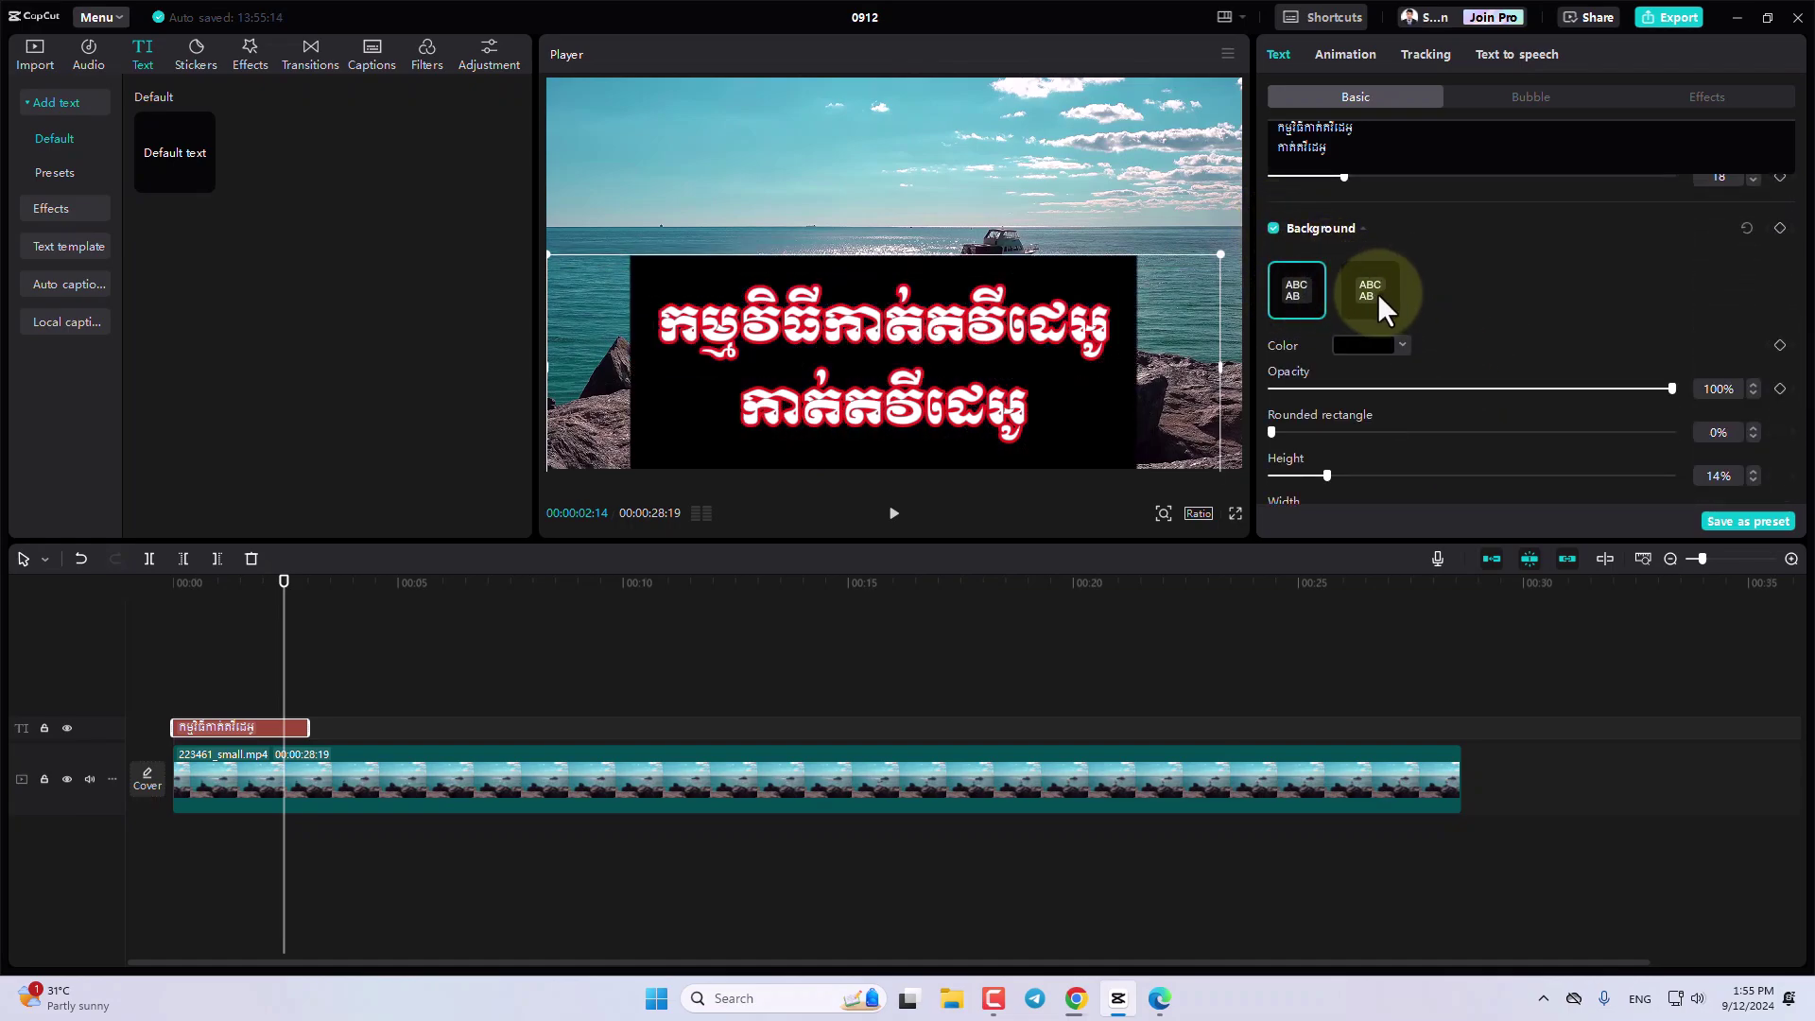
click(1285, 299)
Scroll through the background settings: black colour, 100% opacity, 14% height and width.
scroll(1285, 298, up, 3)
scroll(1284, 299, down, 5)
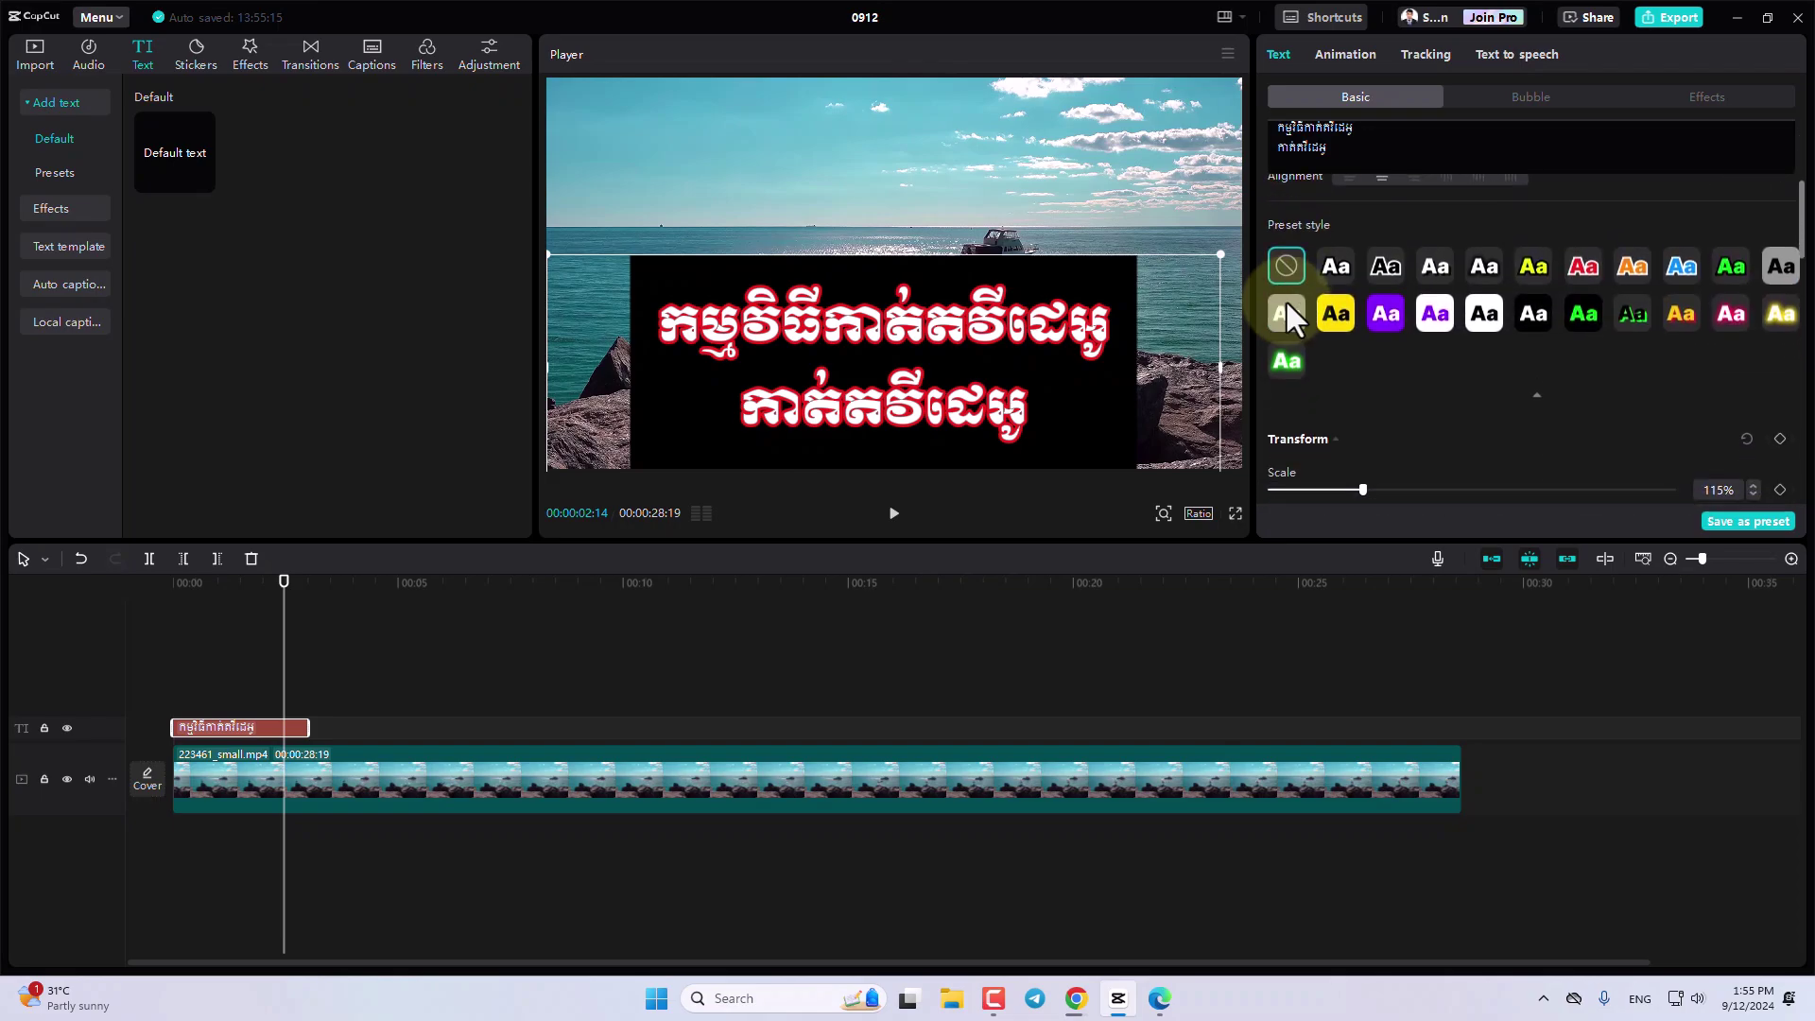
scroll(1285, 299, up, 2)
scroll(1284, 298, up, 1)
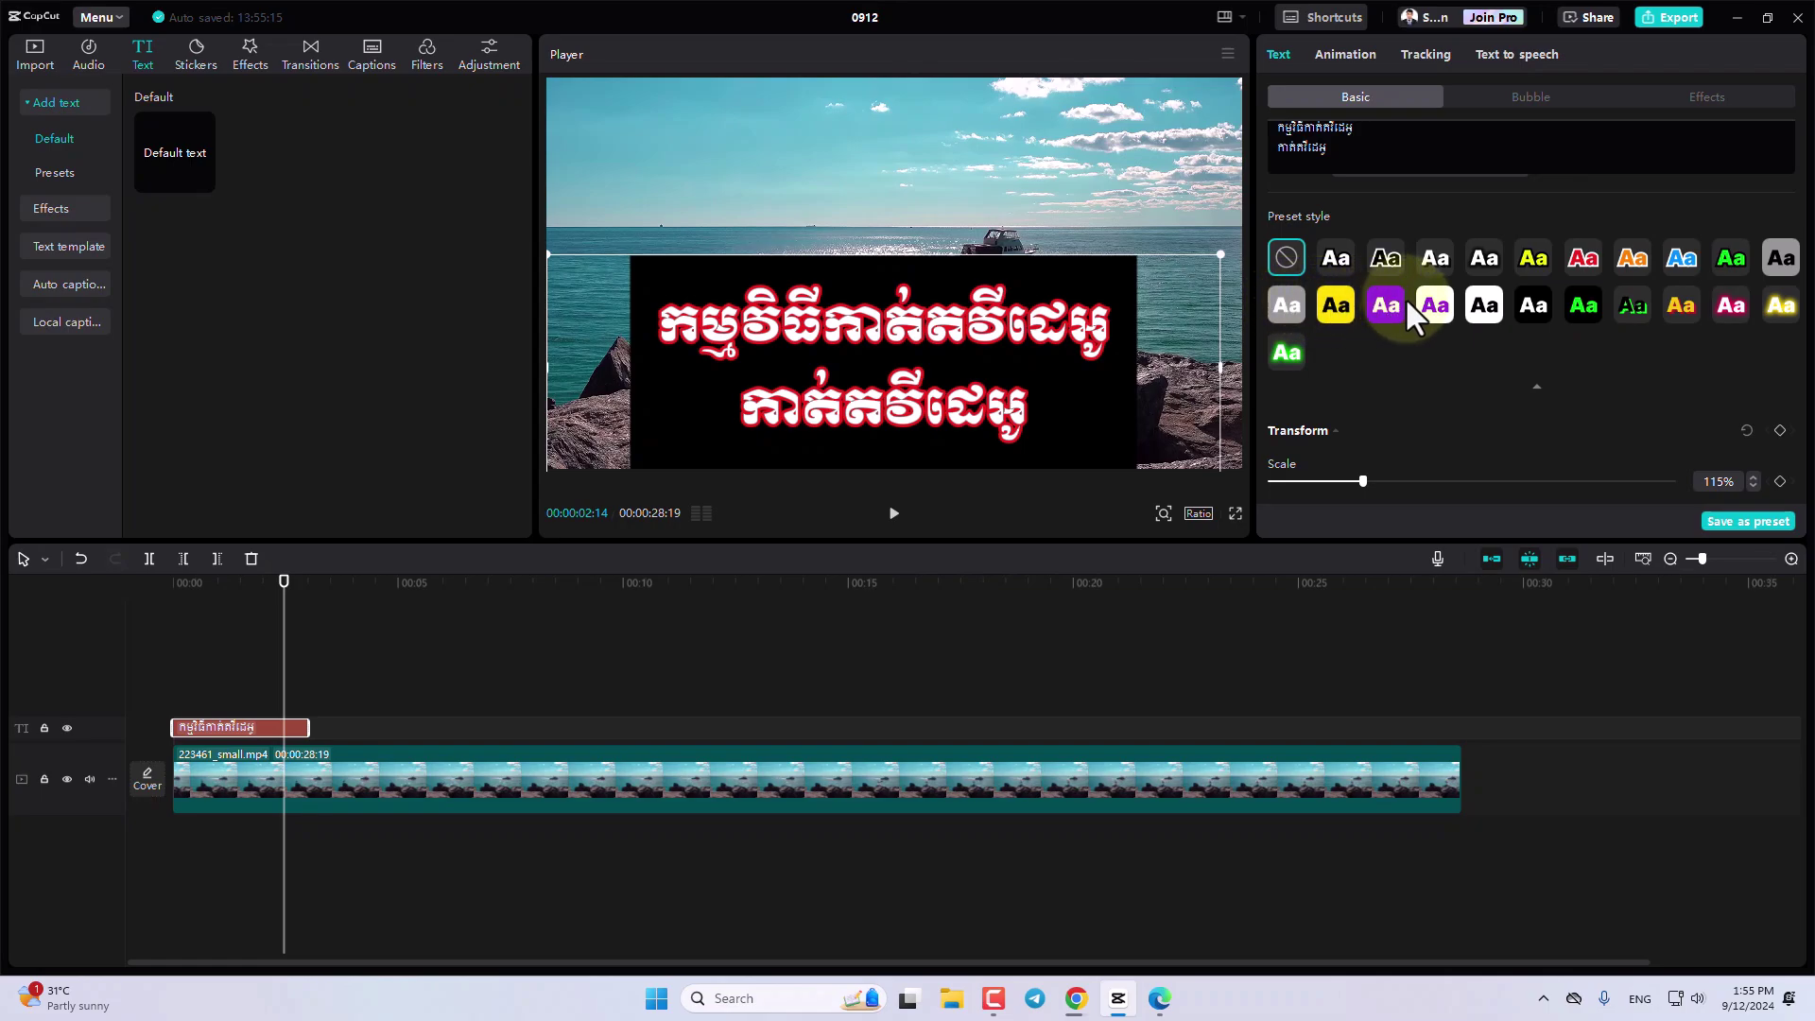
scroll(1405, 297, down, 3)
scroll(1409, 312, down, 4)
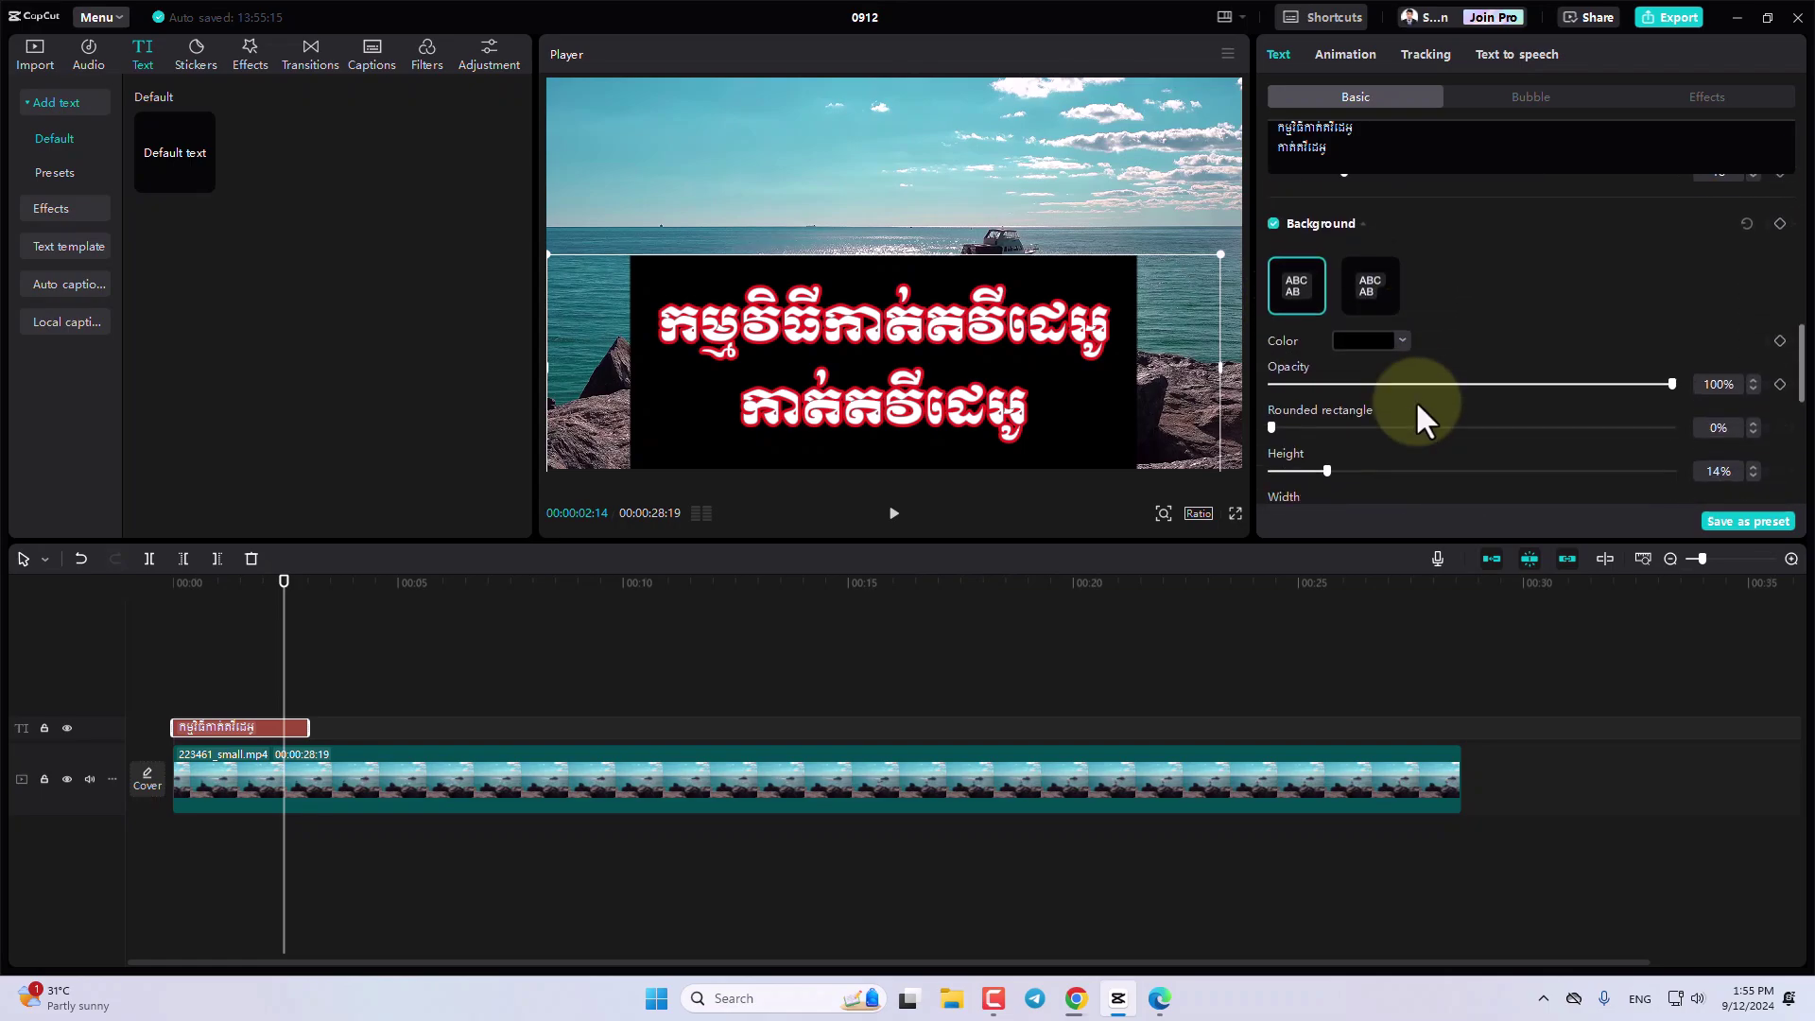
scroll(1415, 400, down, 4)
scroll(1415, 400, down, 1)
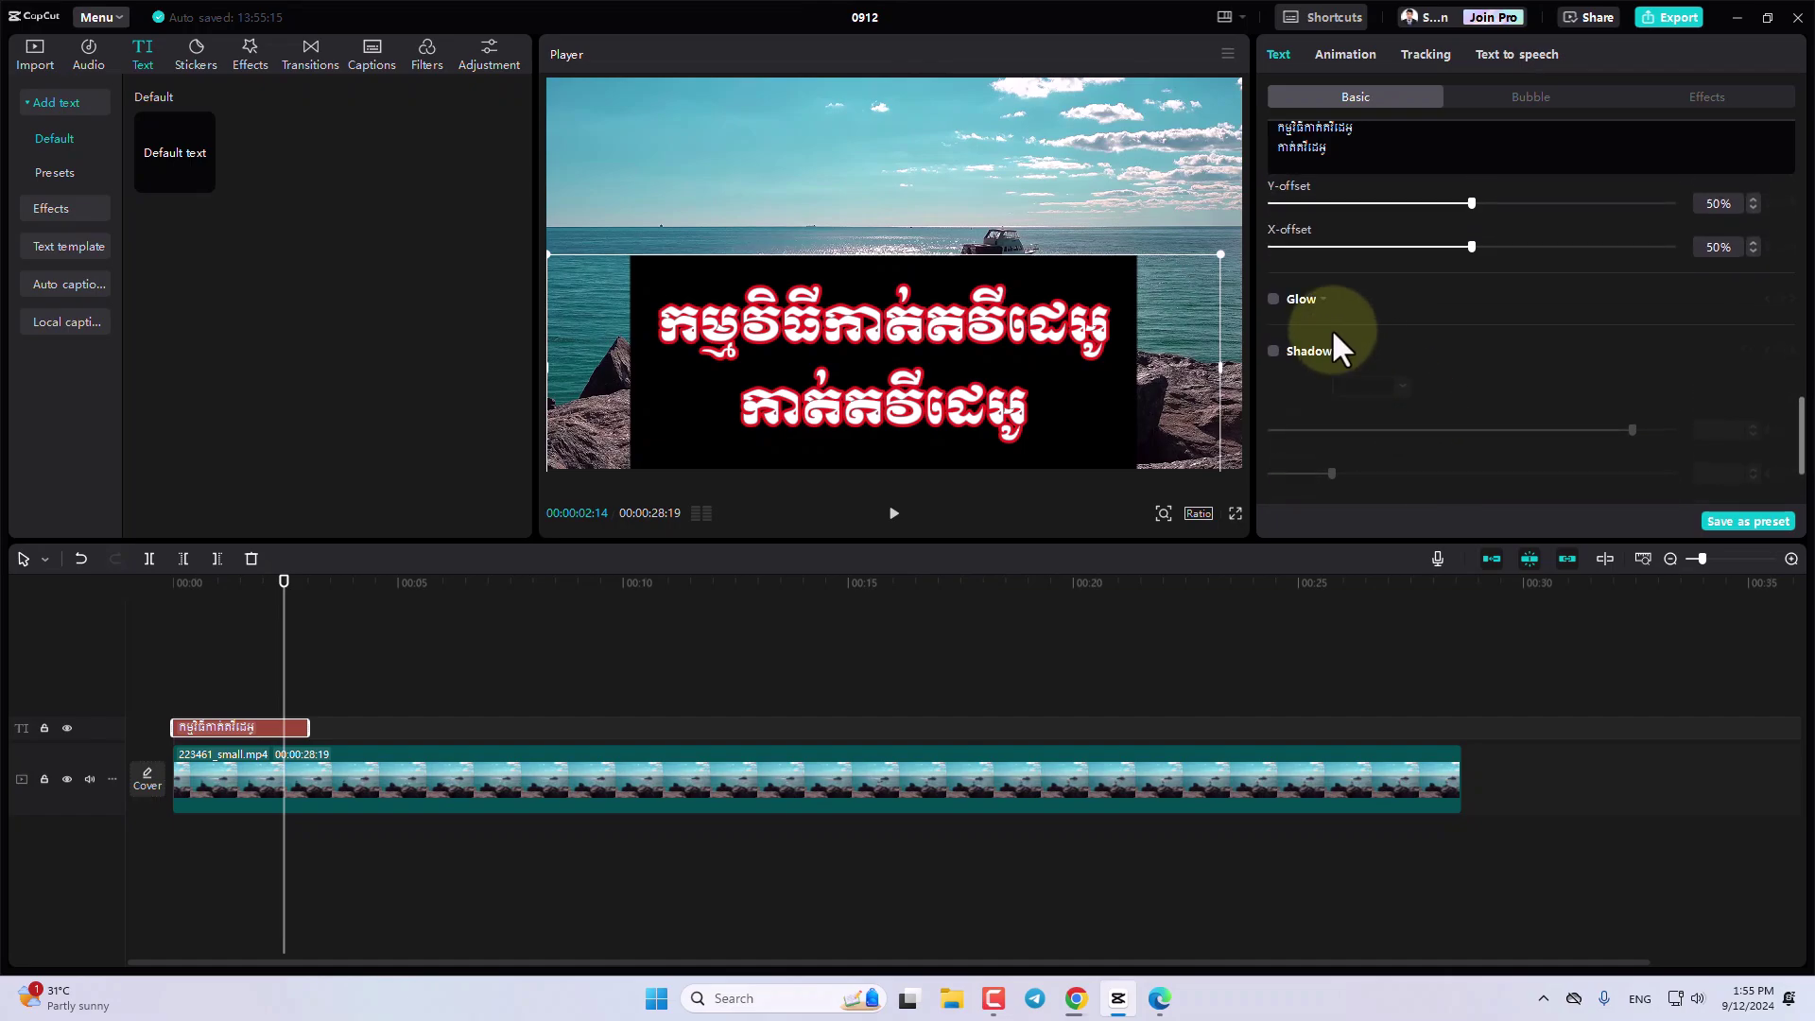
scroll(1332, 333, up, 1)
scroll(1333, 333, up, 1)
scroll(1333, 333, up, 1)
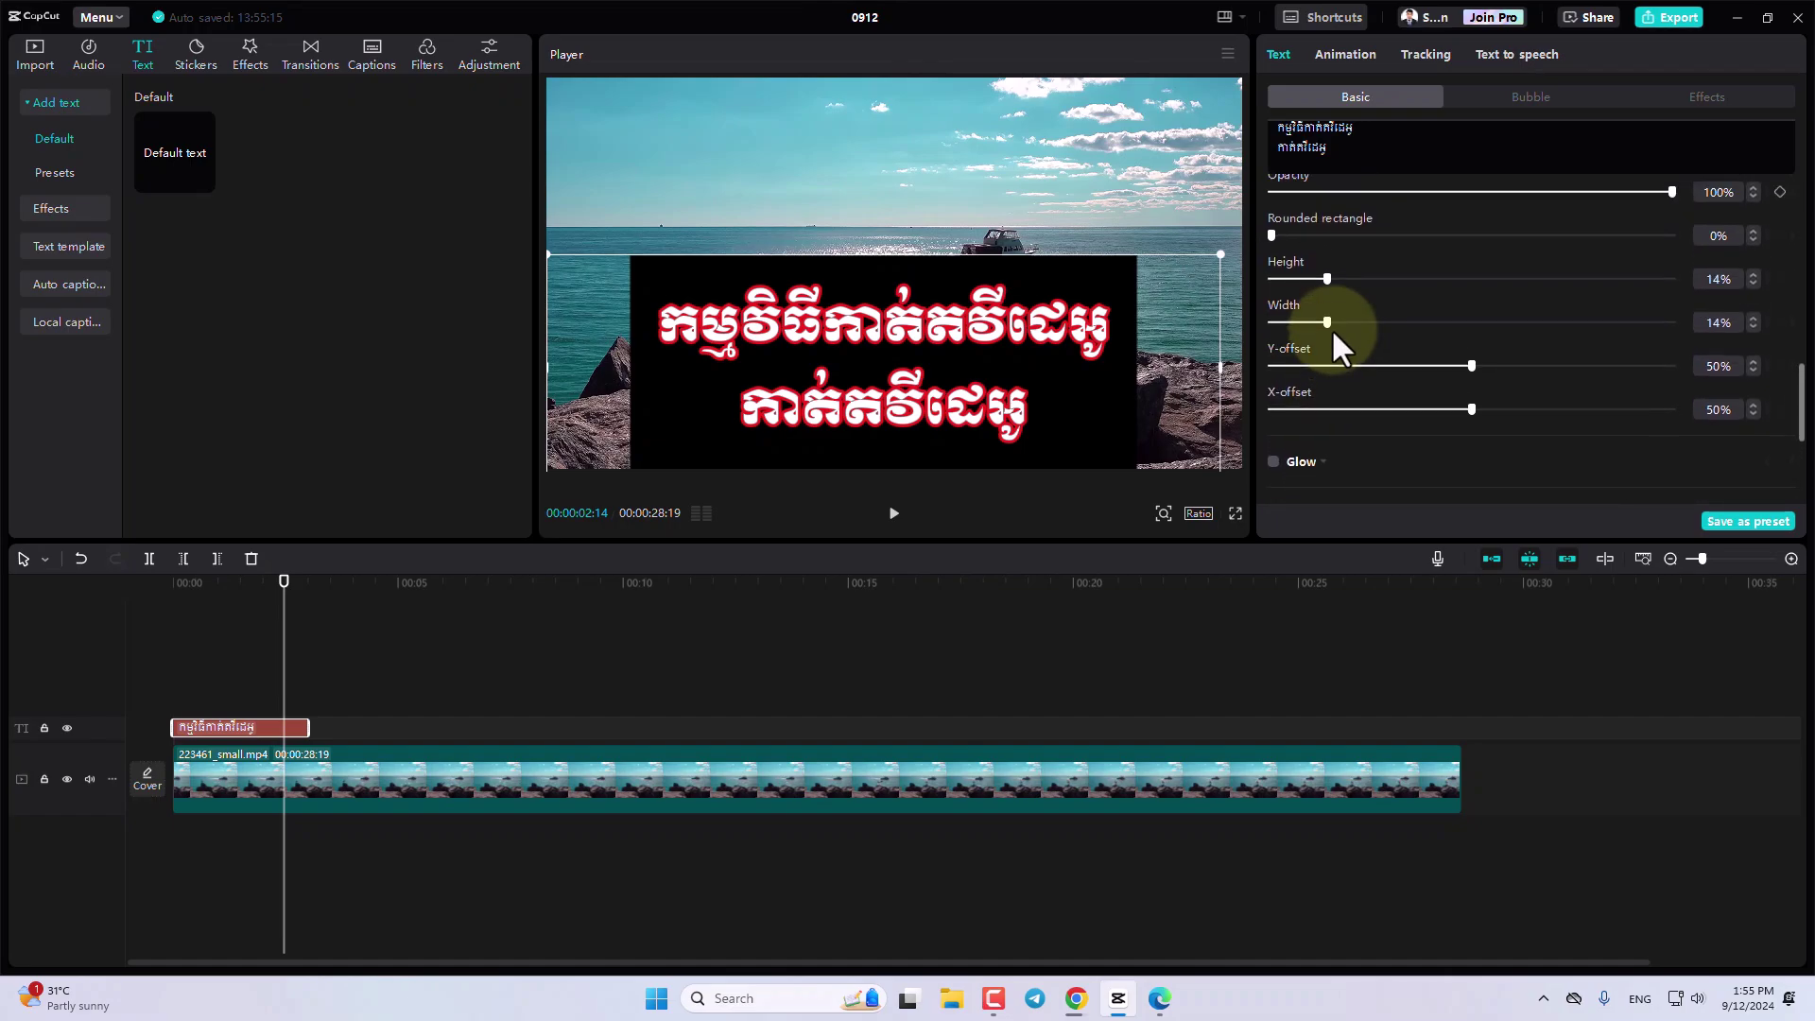
scroll(1333, 333, up, 1)
scroll(1331, 327, up, 1)
scroll(1331, 327, up, 3)
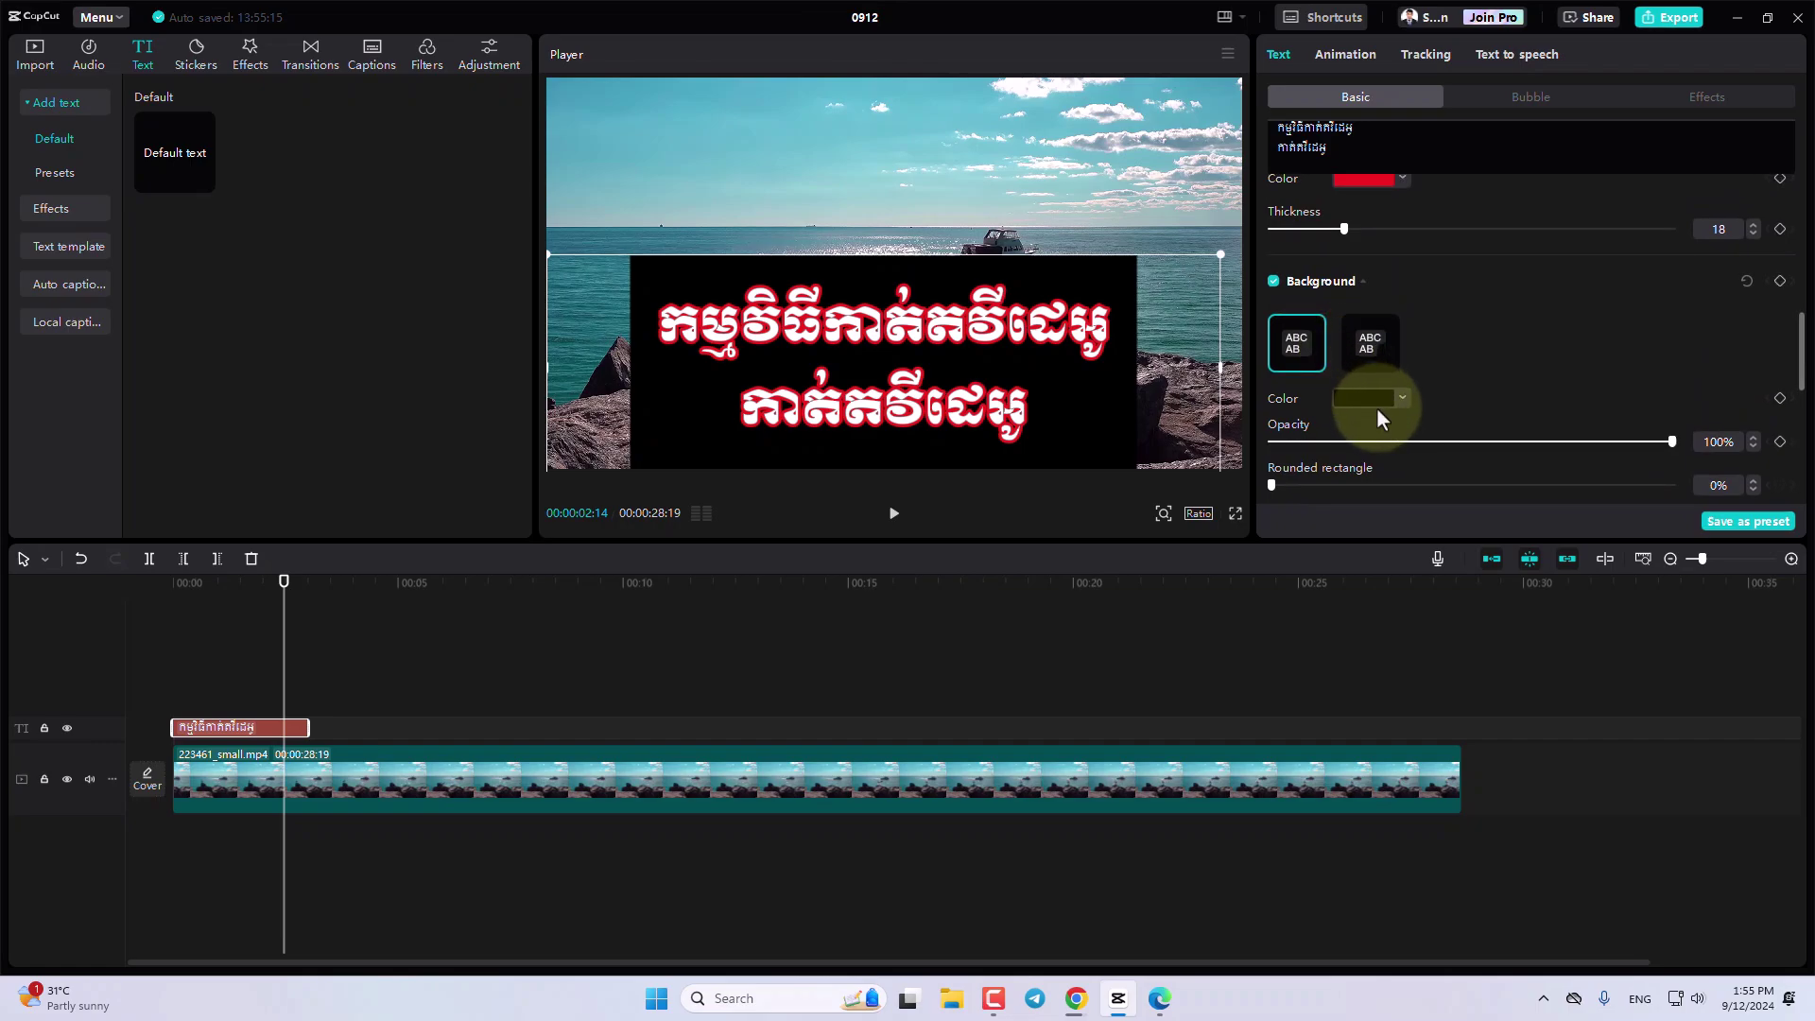
Change the title's background box colour from black to coral orange.
click(1373, 399)
click(1384, 699)
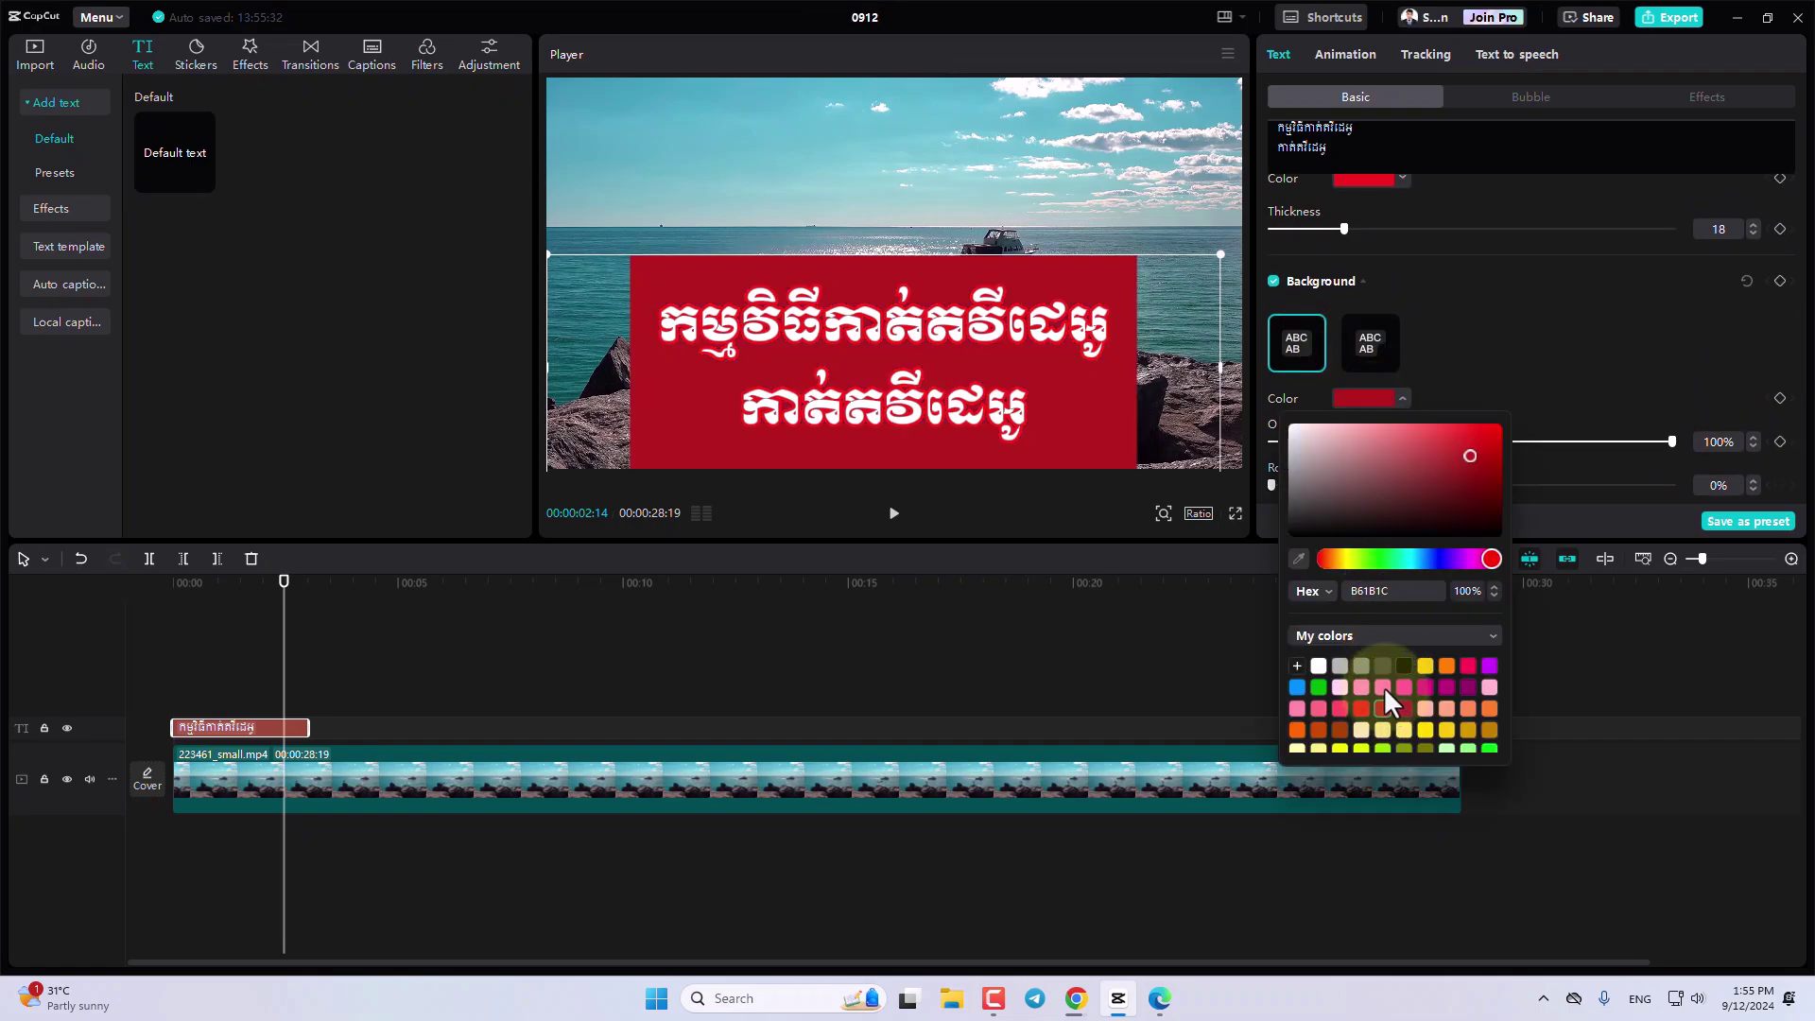
click(1360, 712)
click(1426, 708)
click(1460, 704)
Try the rounded box style, then keep the plain square-cornered box.
click(1343, 331)
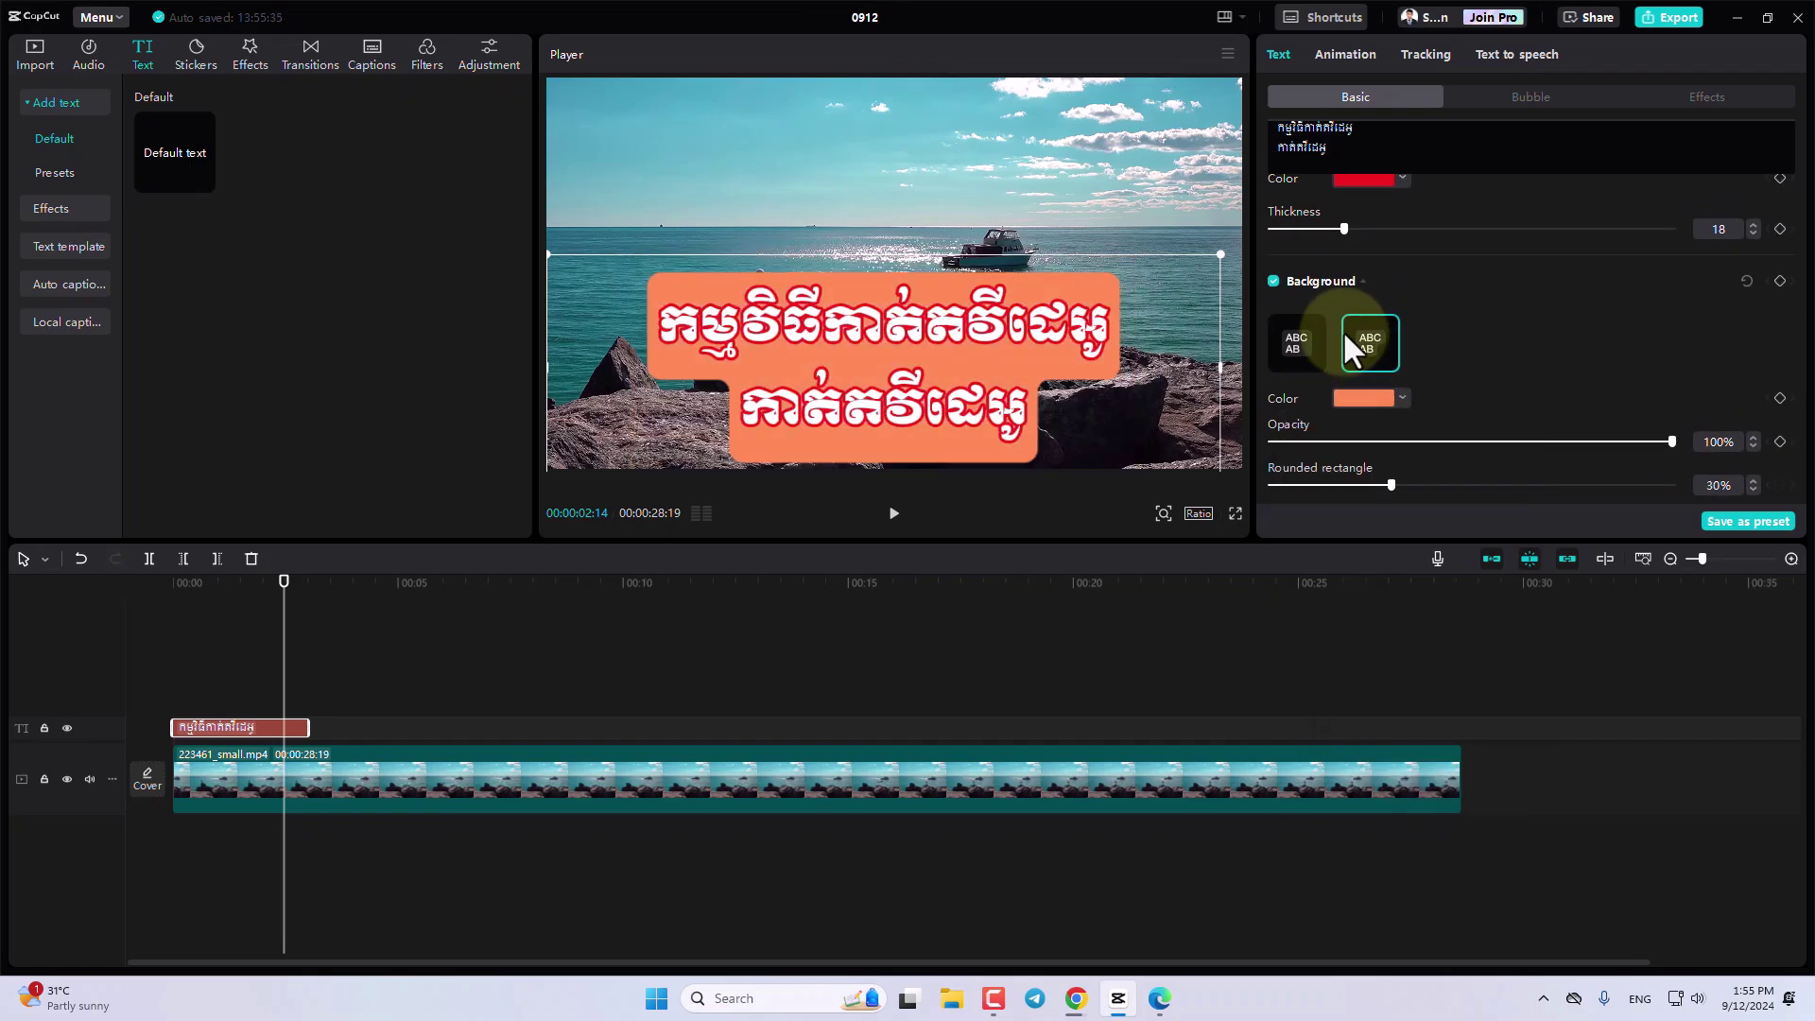
click(1288, 348)
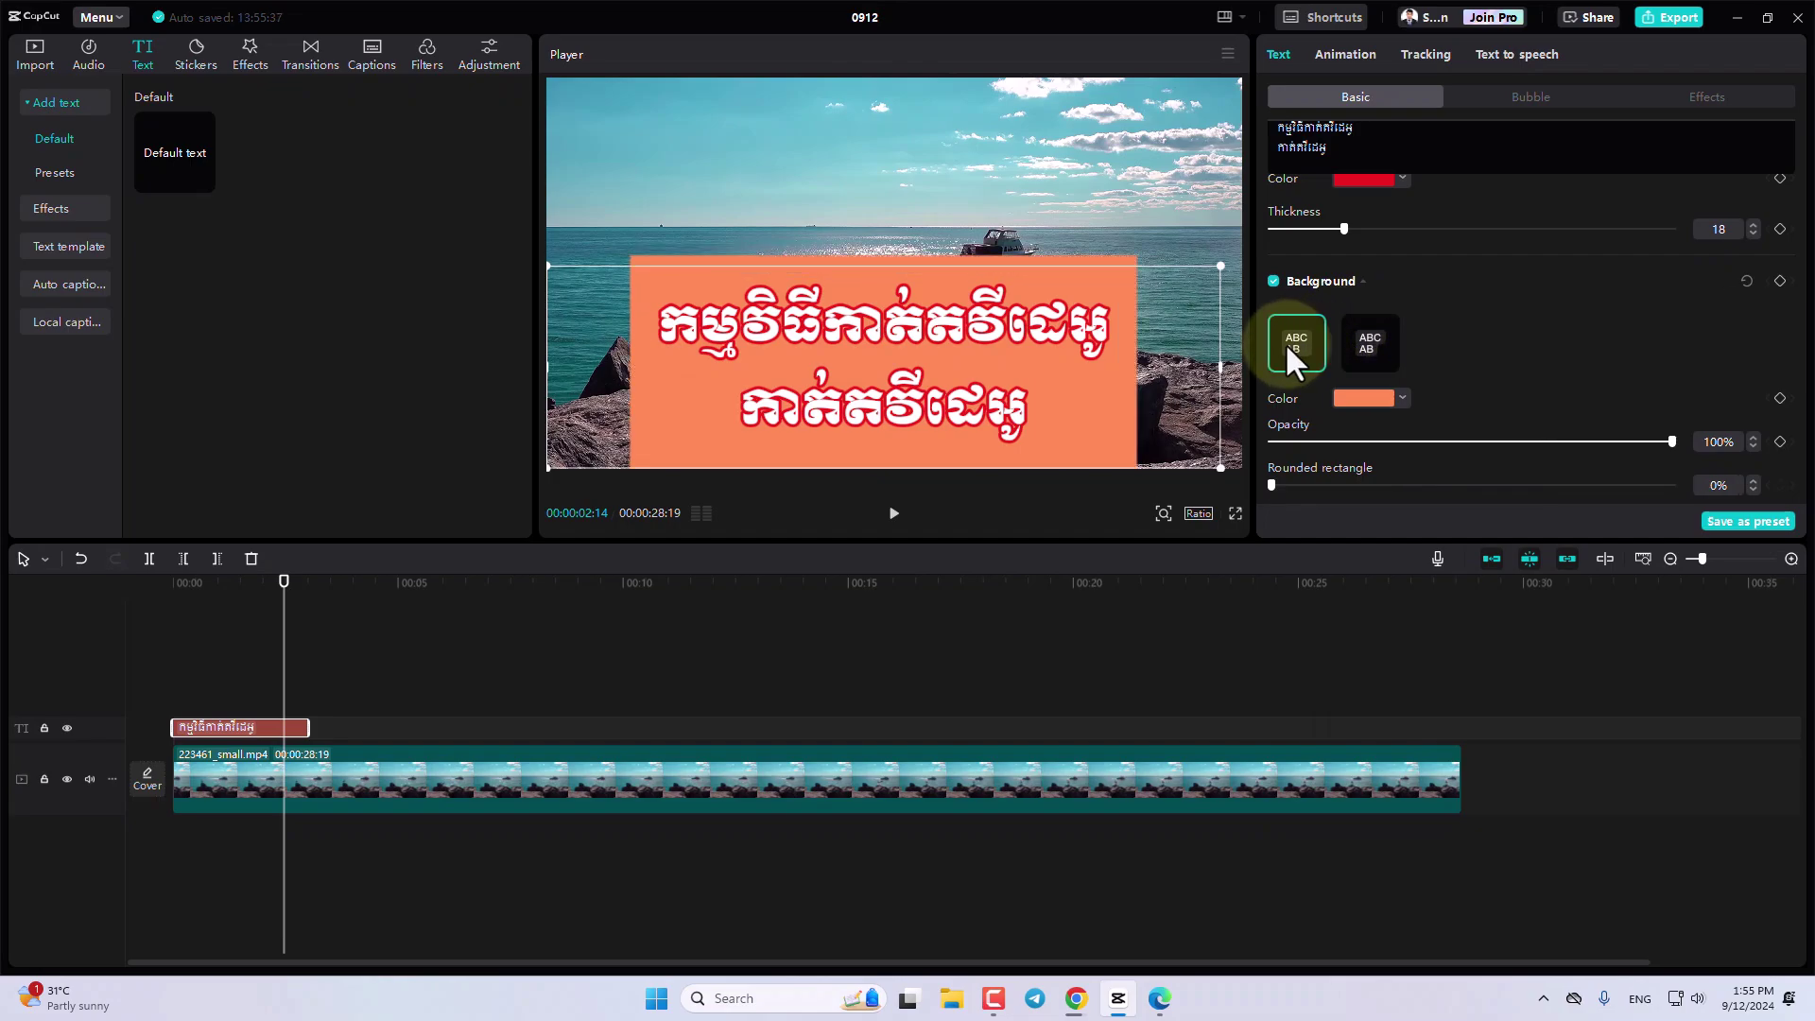
click(1369, 336)
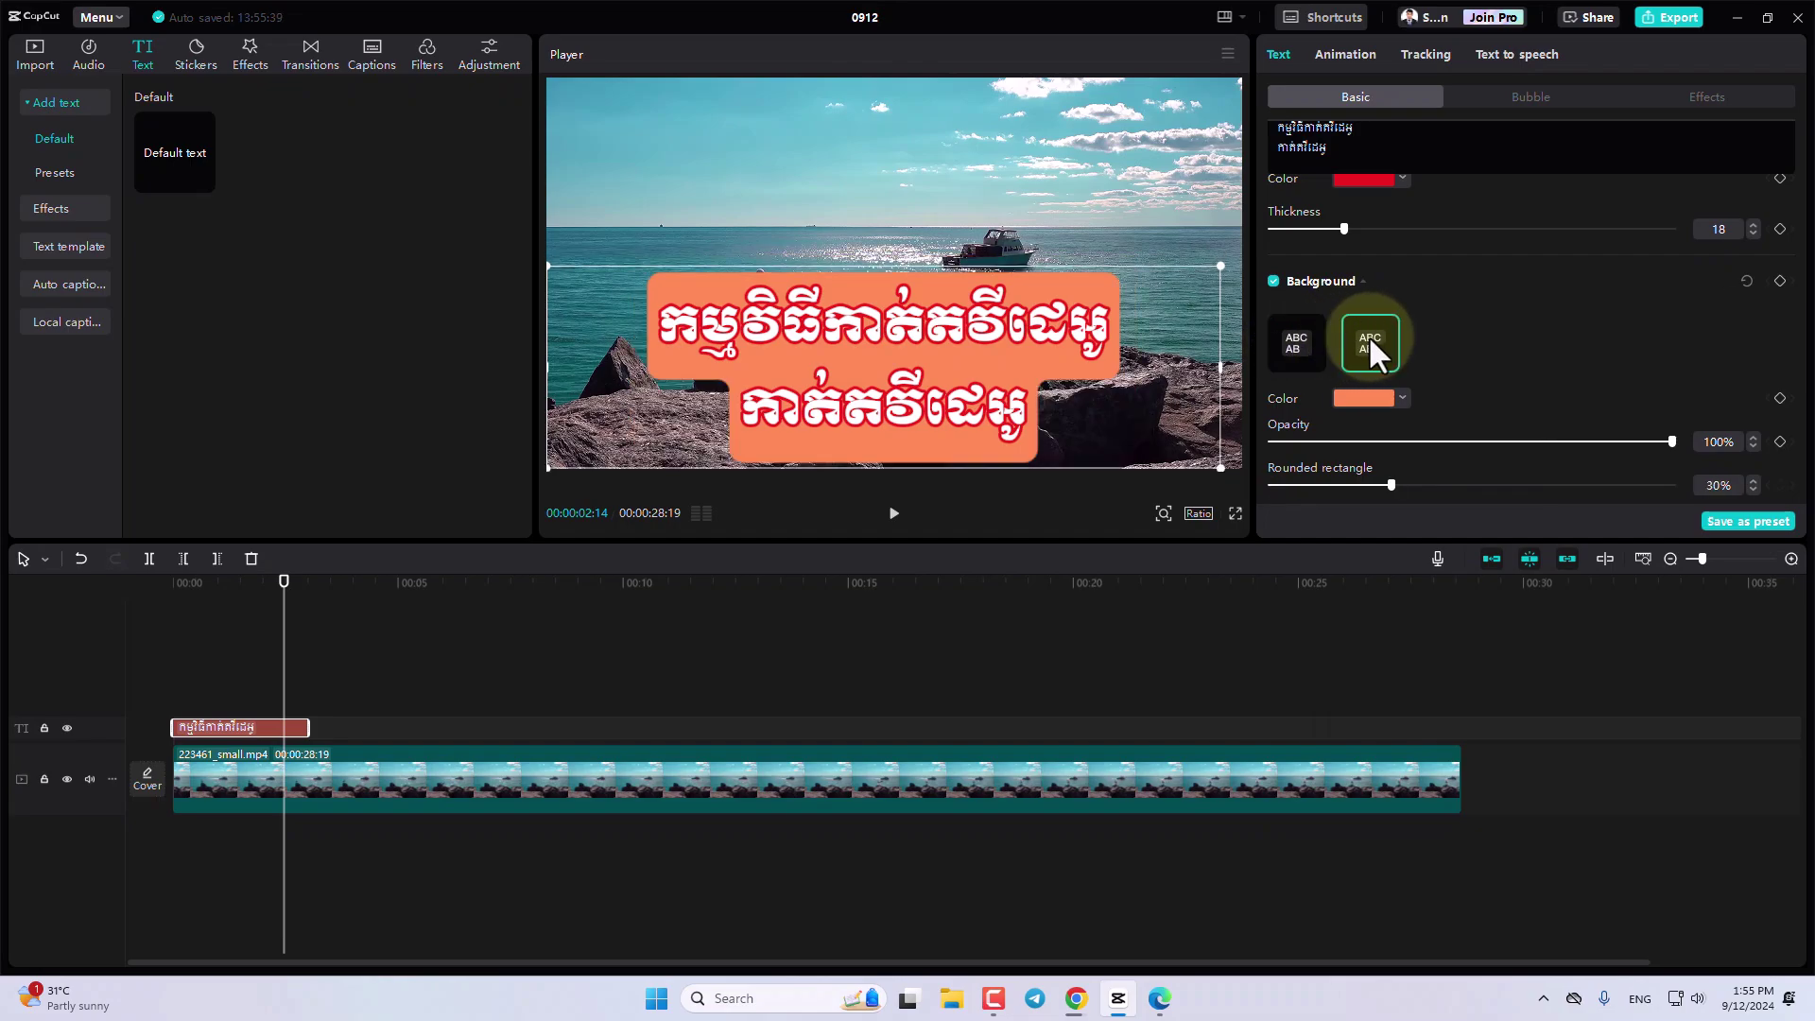
click(1291, 338)
scroll(1297, 276, down, 1)
scroll(1300, 280, up, 1)
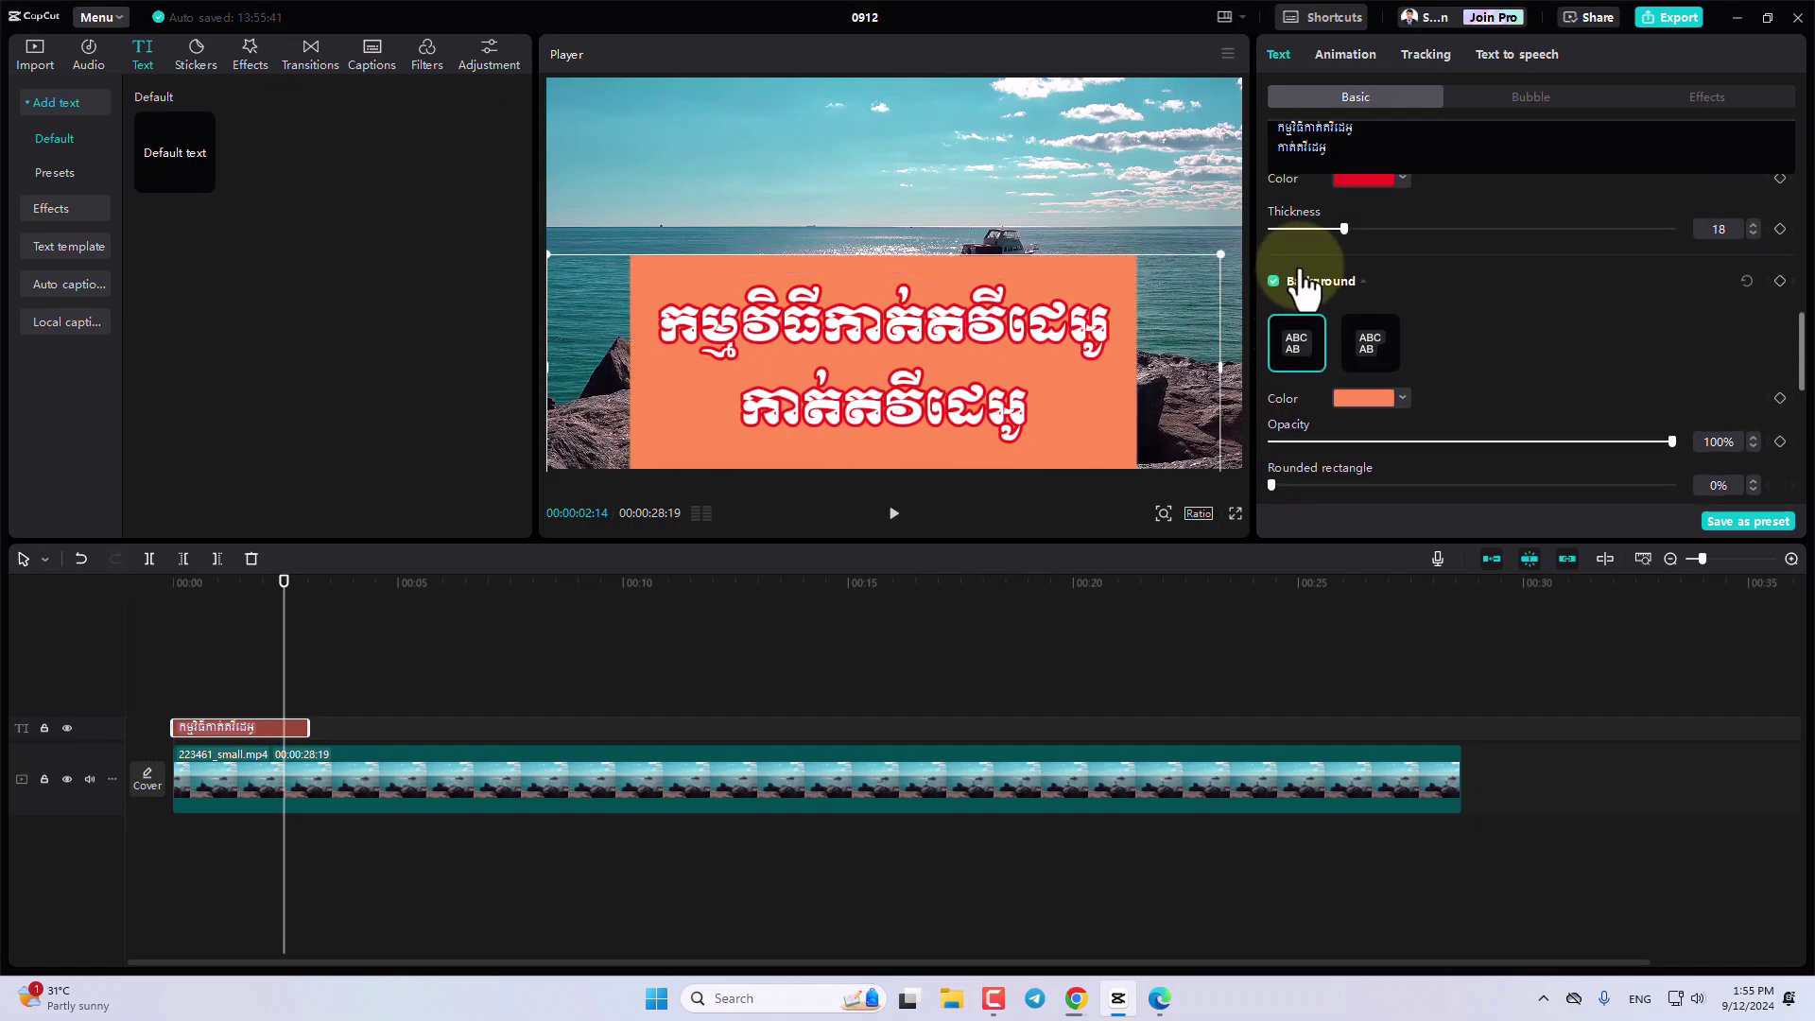
scroll(1300, 280, down, 1)
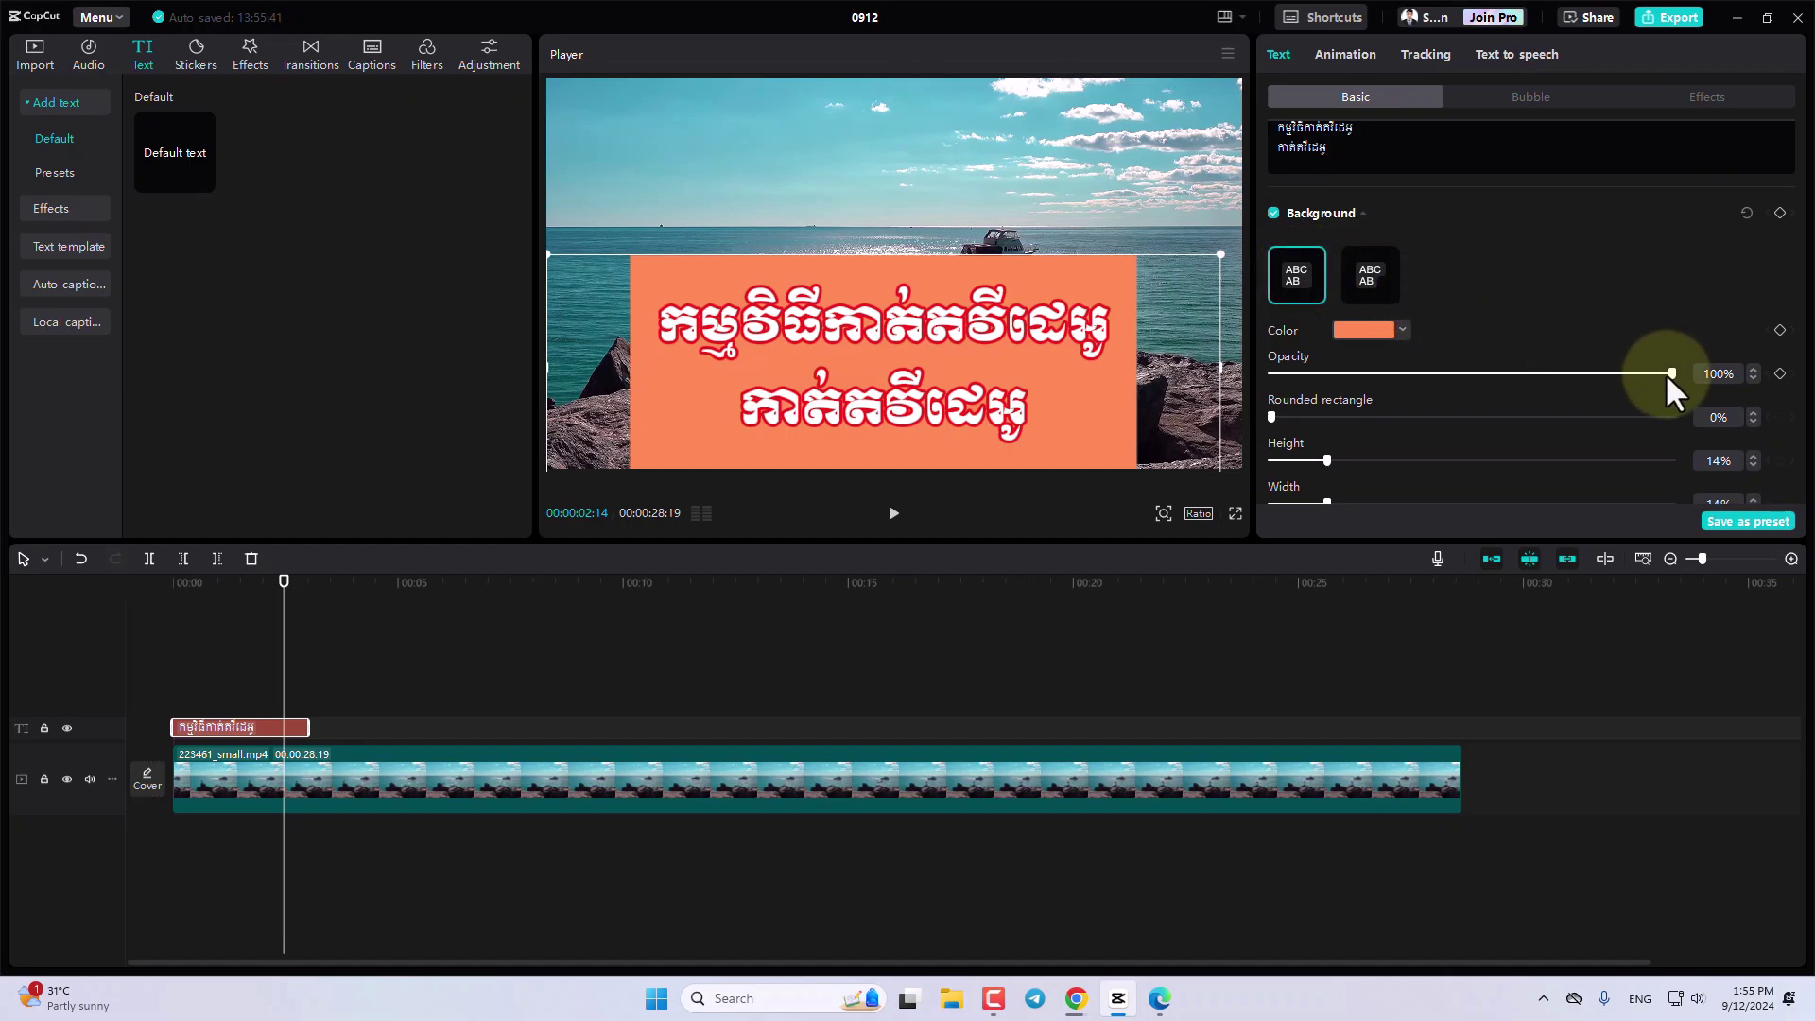
Lower the orange box opacity to 50% and move the title higher in the frame.
mouse_move(1667, 378)
mouse_down()
mouse_move(1501, 395)
mouse_move(1458, 375)
mouse_move(1495, 372)
mouse_move(1471, 375)
mouse_up()
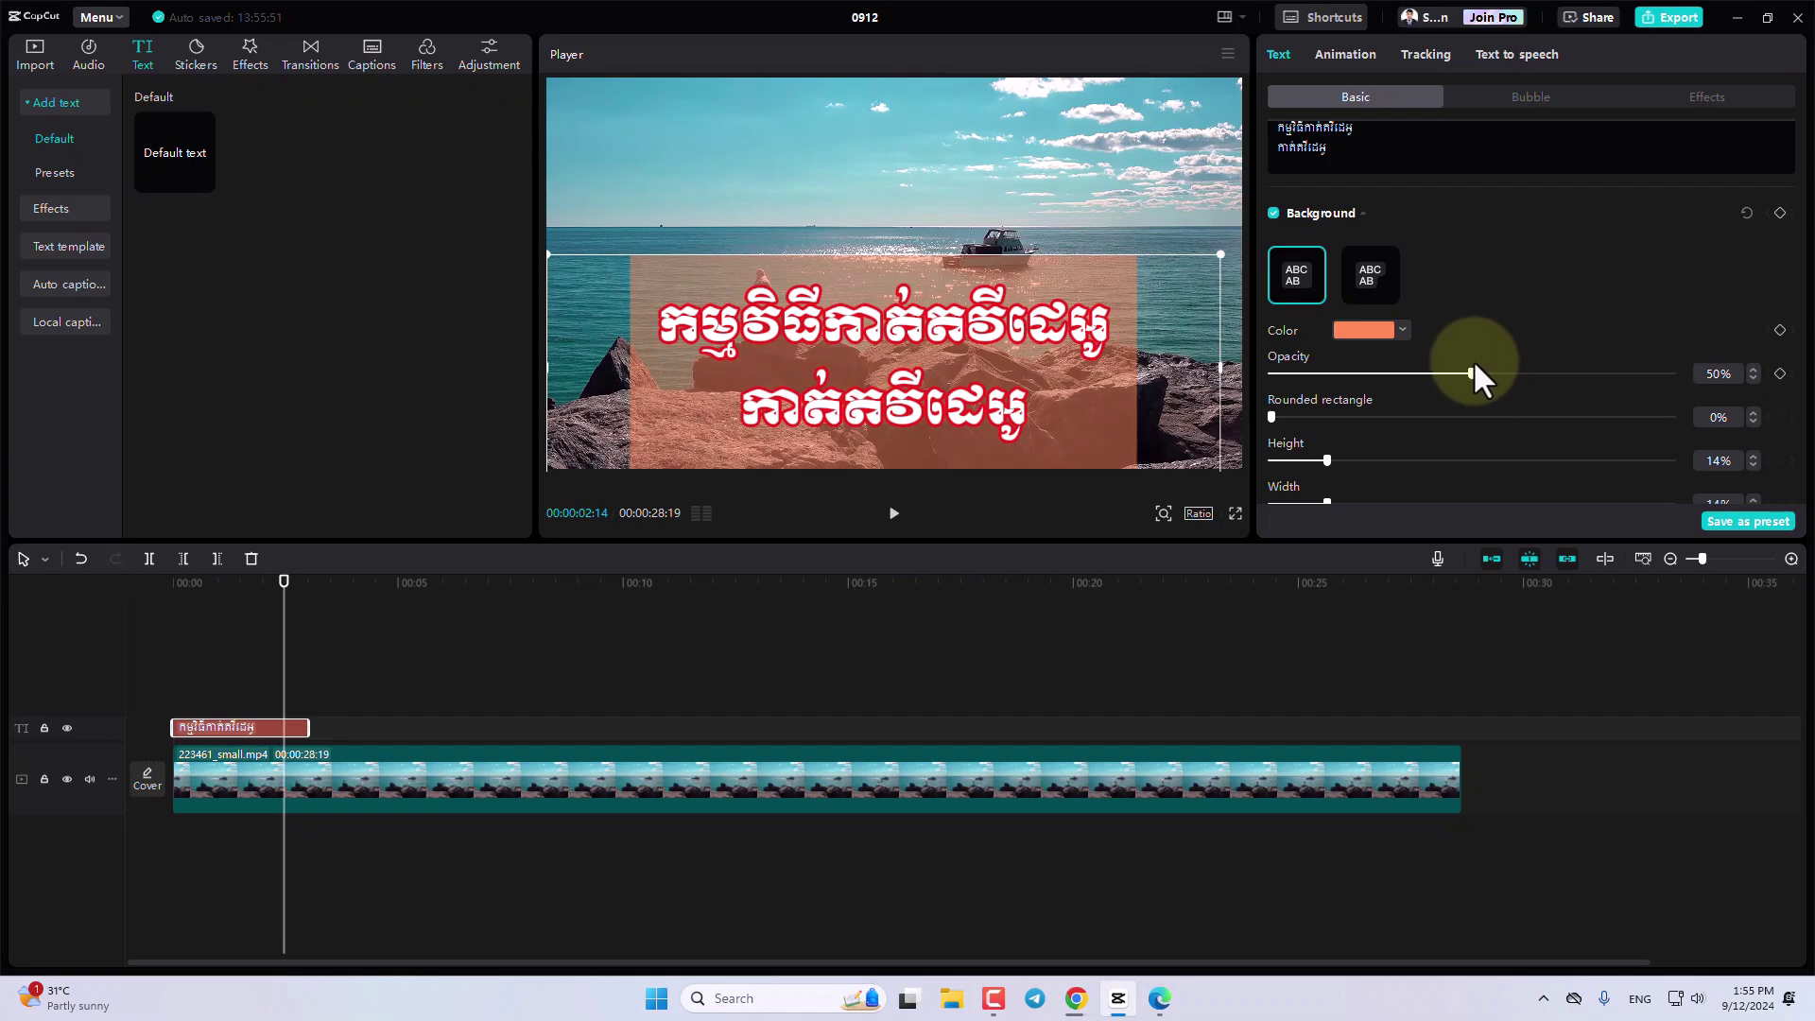
scroll(1491, 312, down, 1)
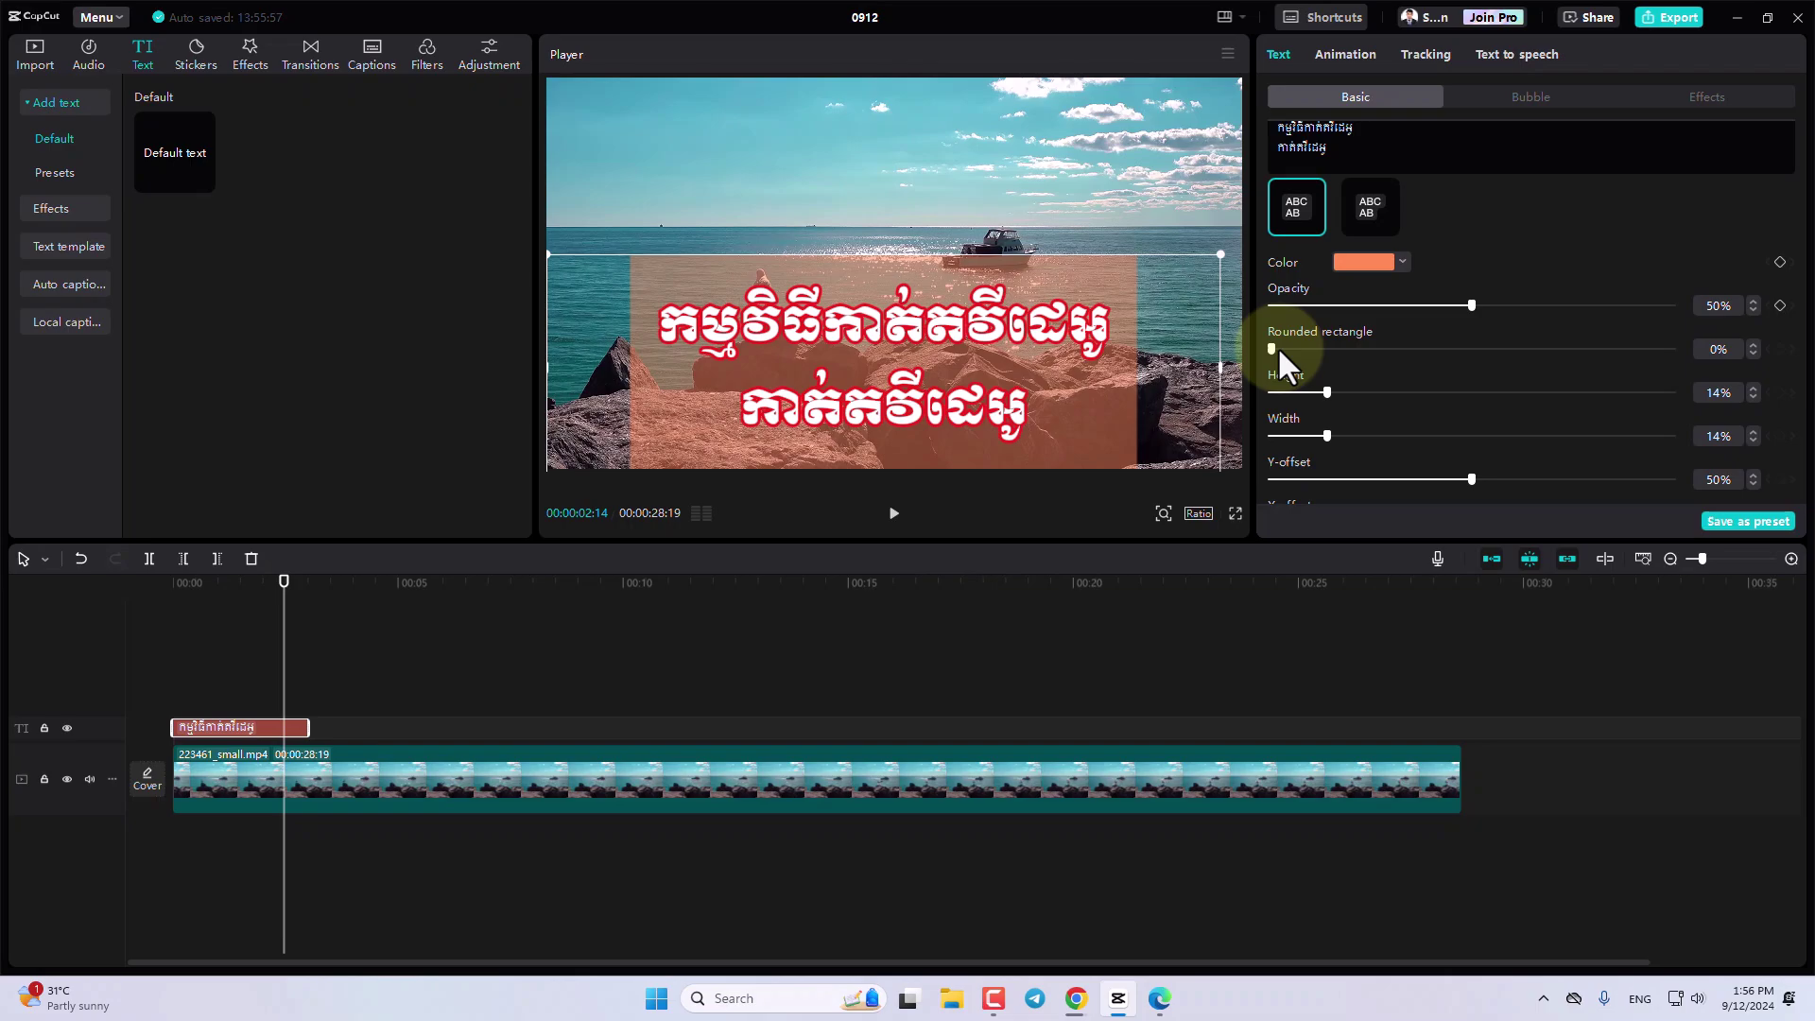
drag(1069, 400, 1080, 309)
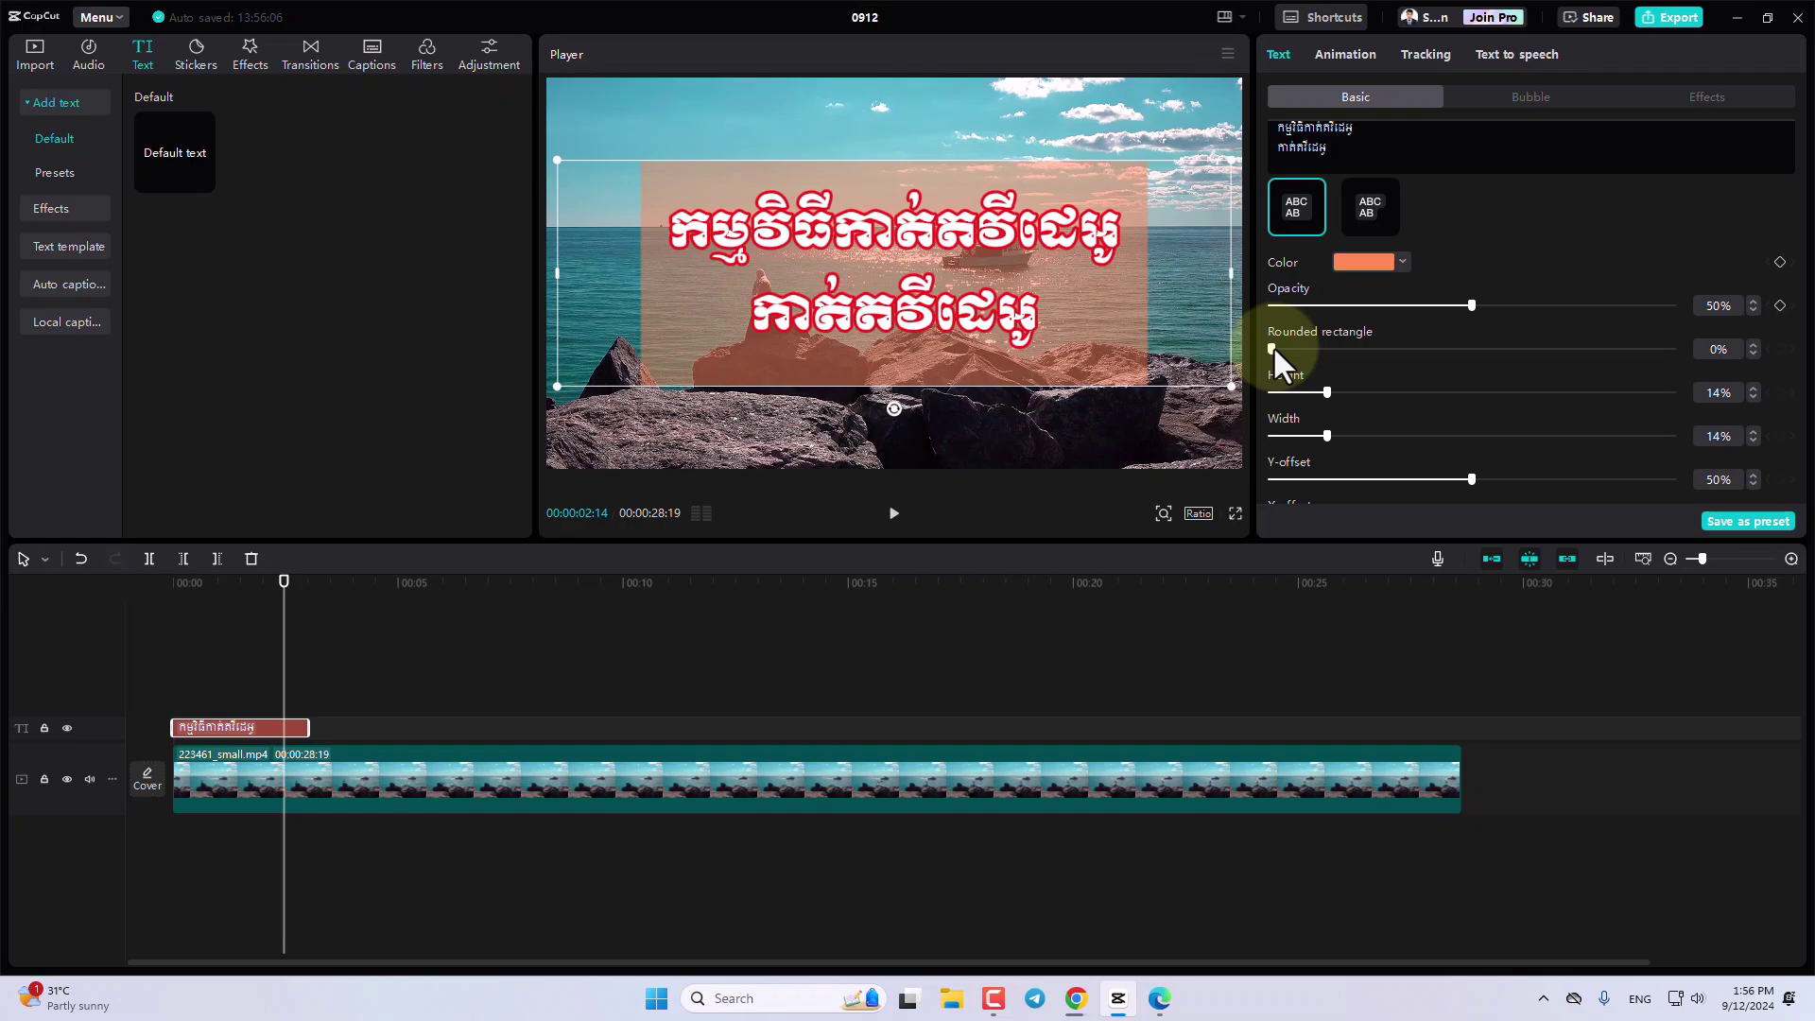
Set the orange box to 38% rounded corners, 10% height and 73% width.
drag(1285, 348, 1378, 353)
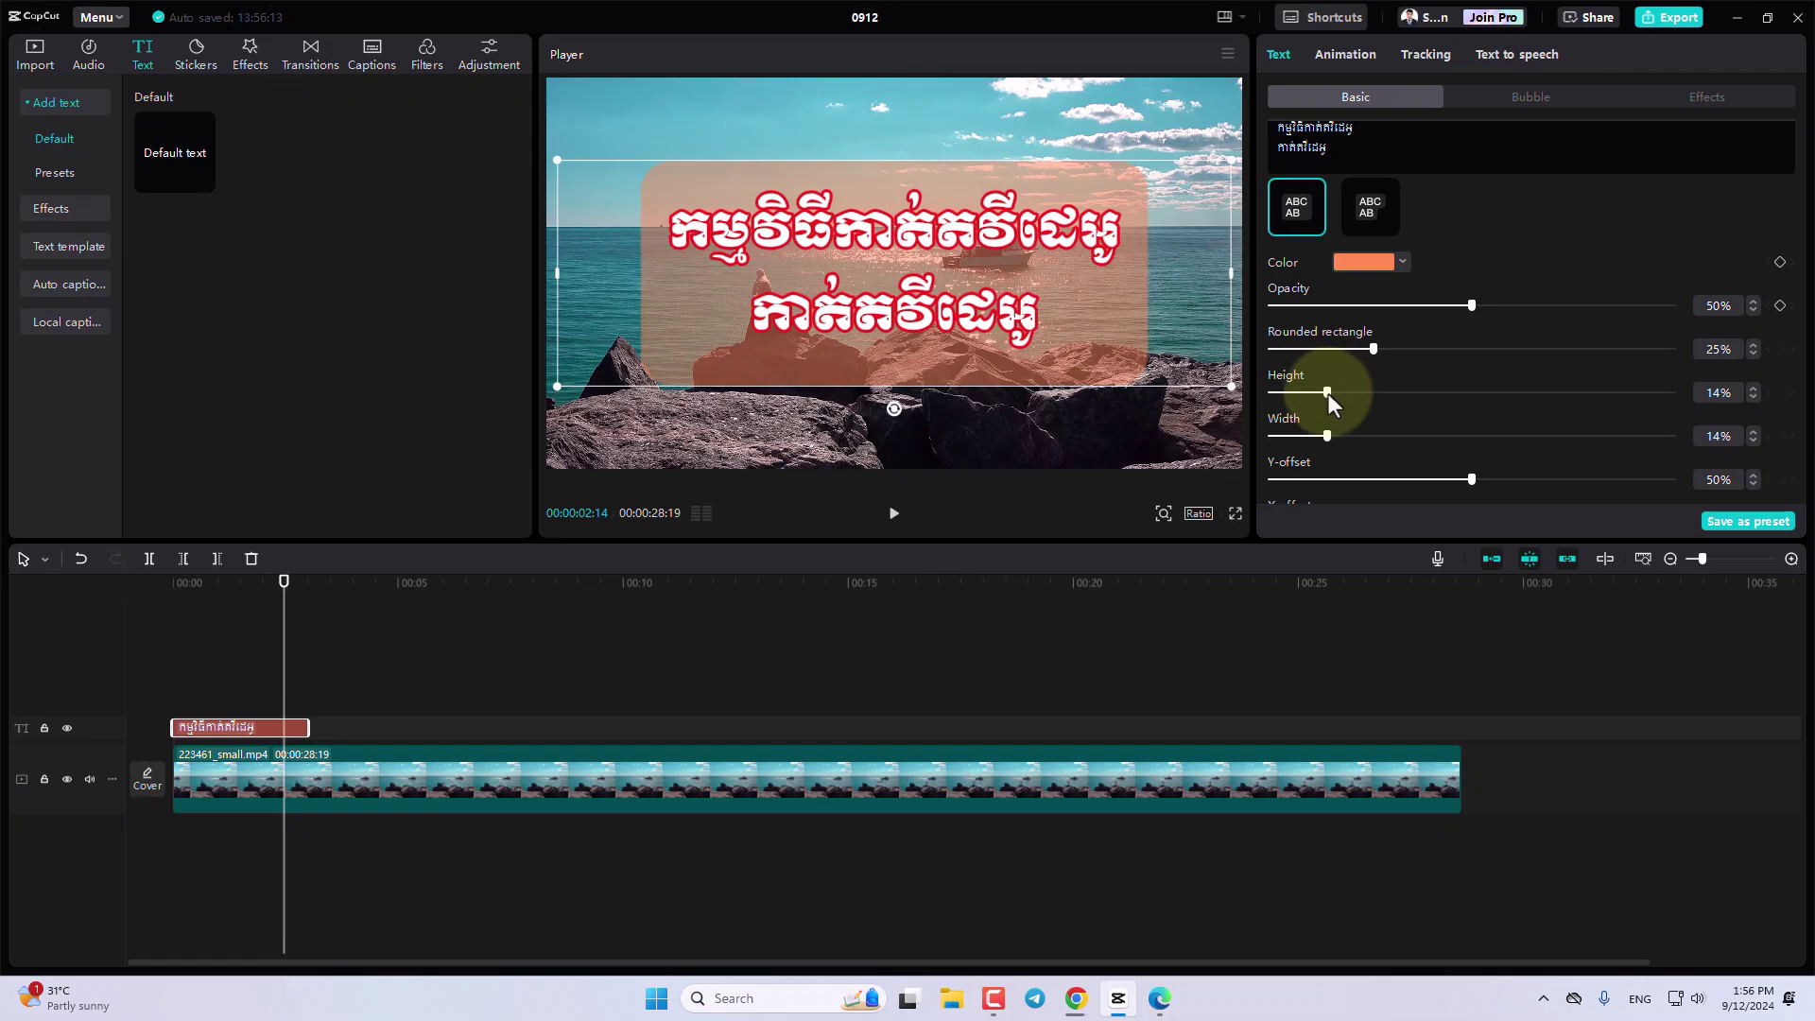
mouse_move(1327, 391)
mouse_down()
mouse_move(1401, 394)
mouse_move(1327, 391)
mouse_up()
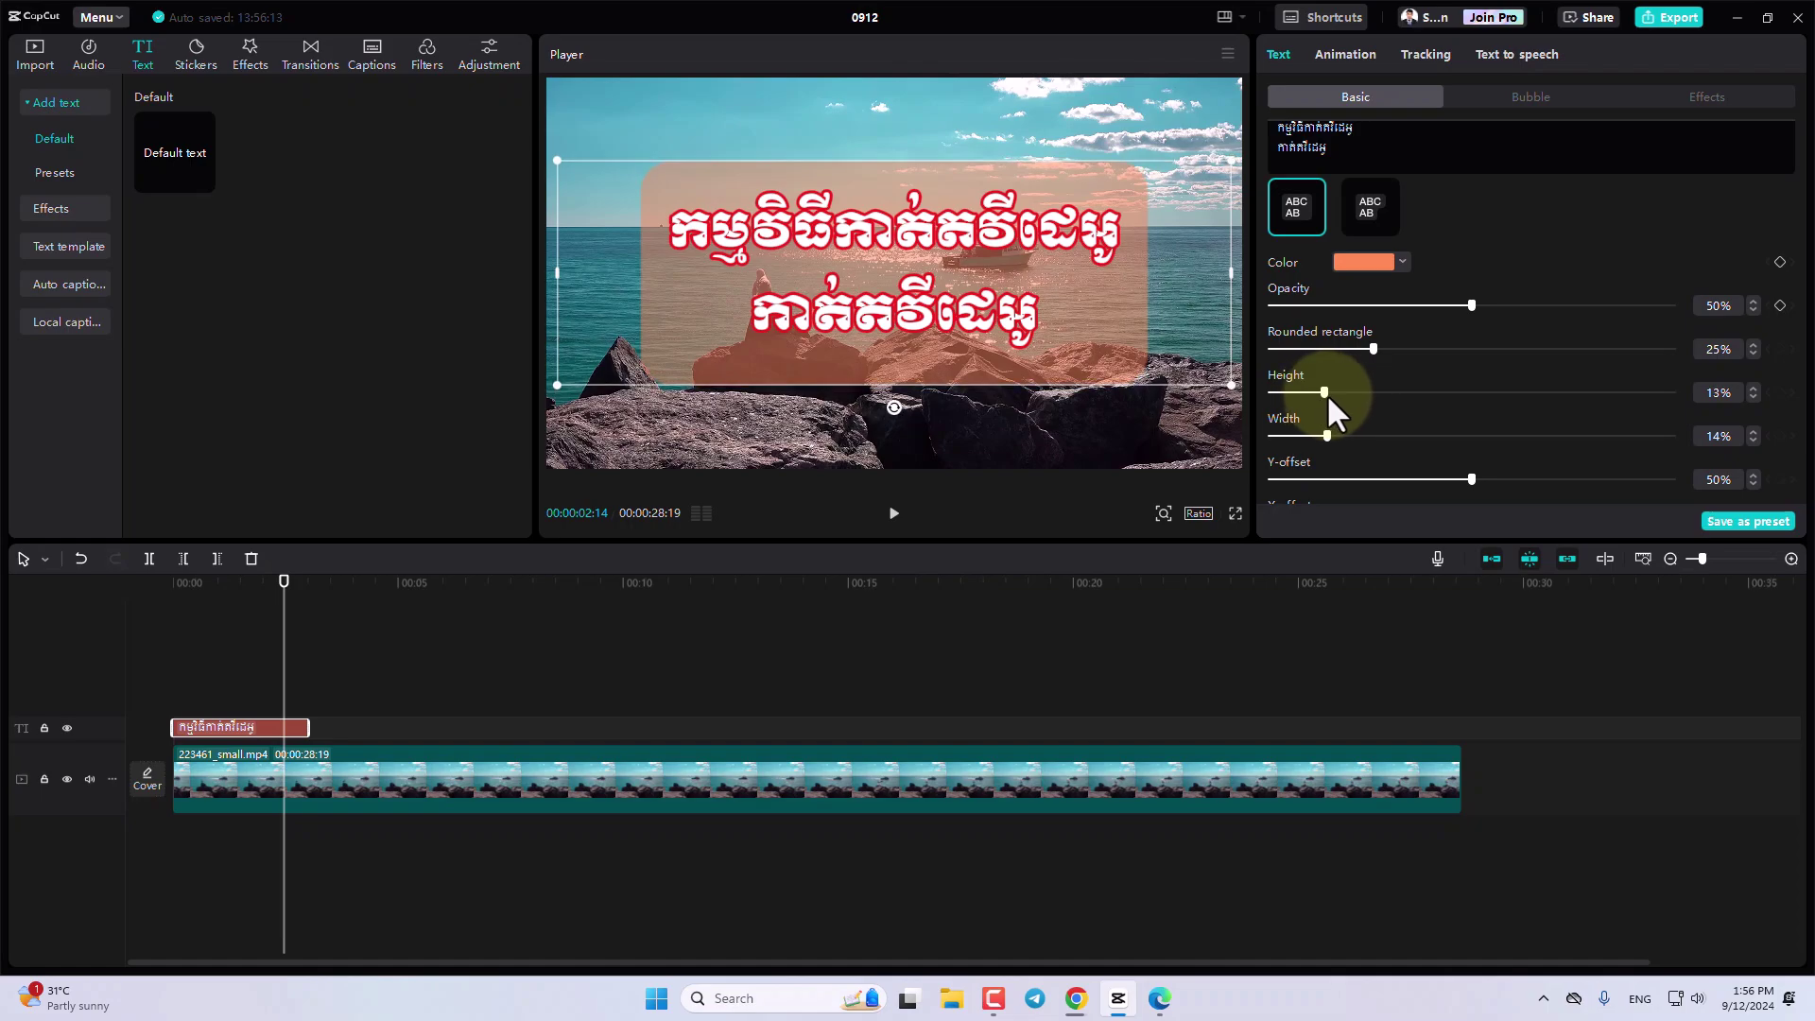
mouse_move(1327, 391)
mouse_down()
mouse_move(1655, 393)
mouse_move(1312, 399)
mouse_up()
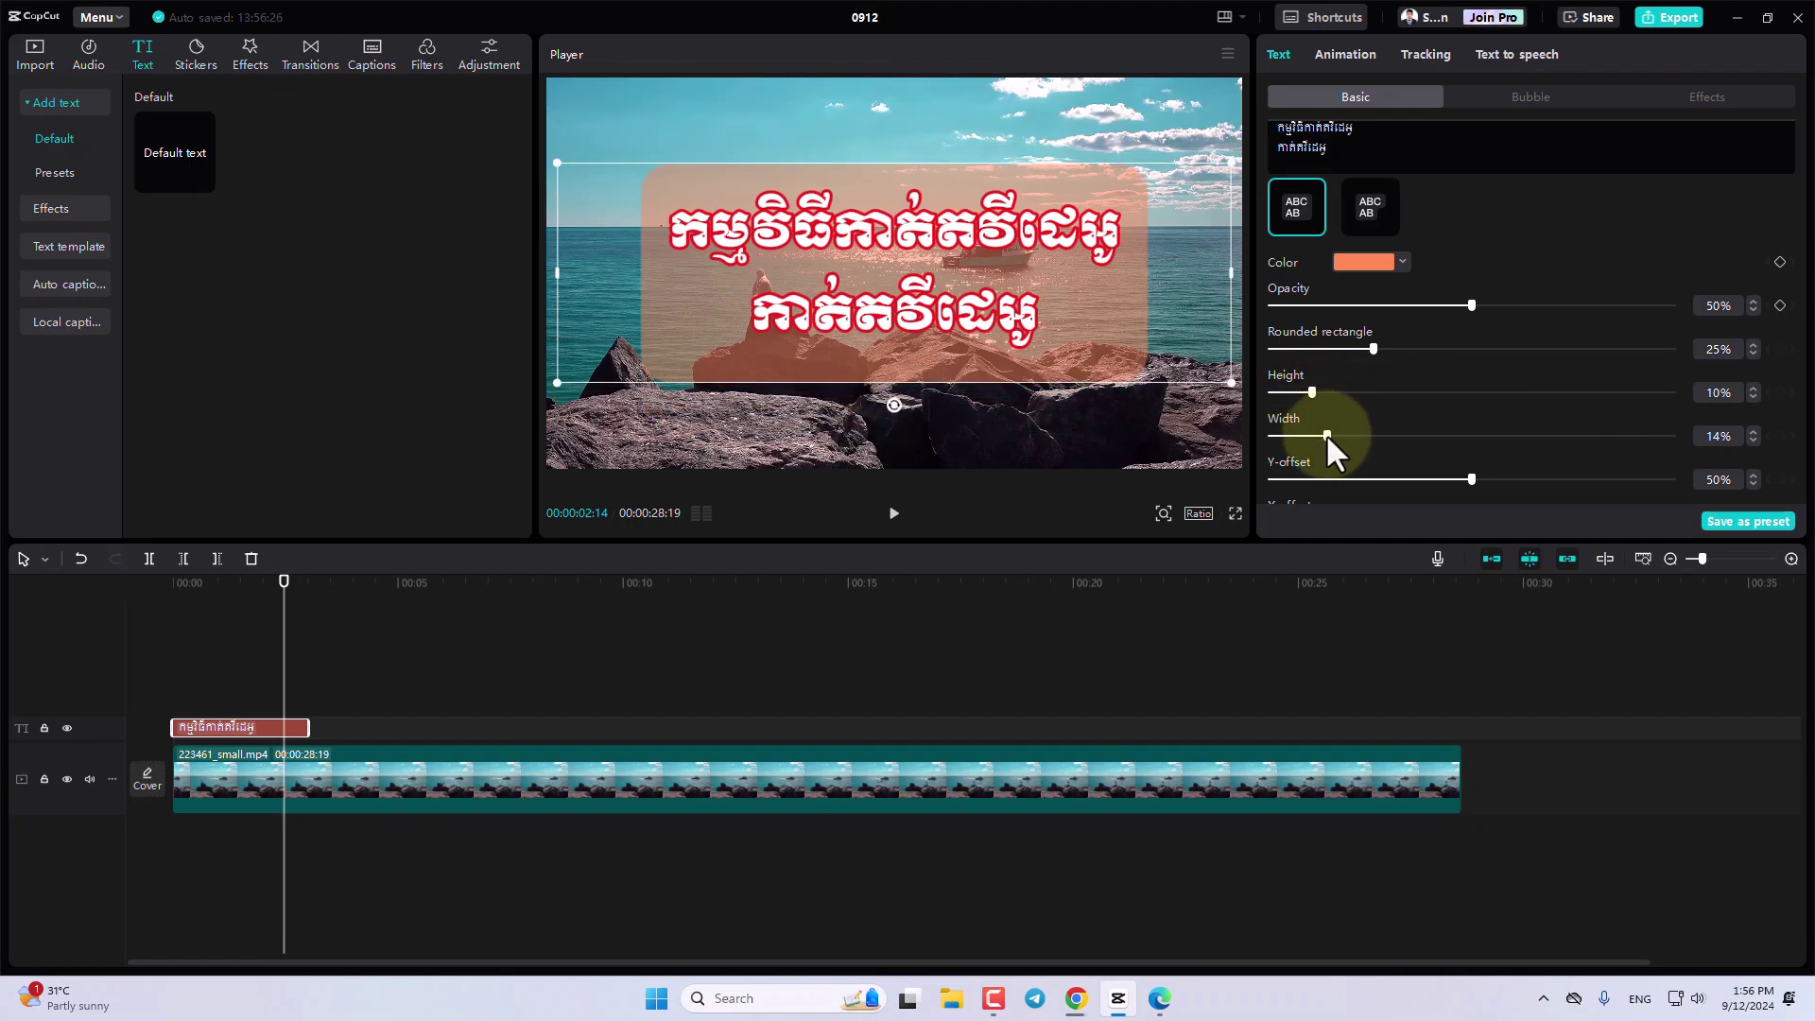
drag(1325, 433, 1561, 422)
mouse_move(1426, 349)
mouse_down()
mouse_move(1810, 349)
mouse_move(1425, 349)
mouse_up()
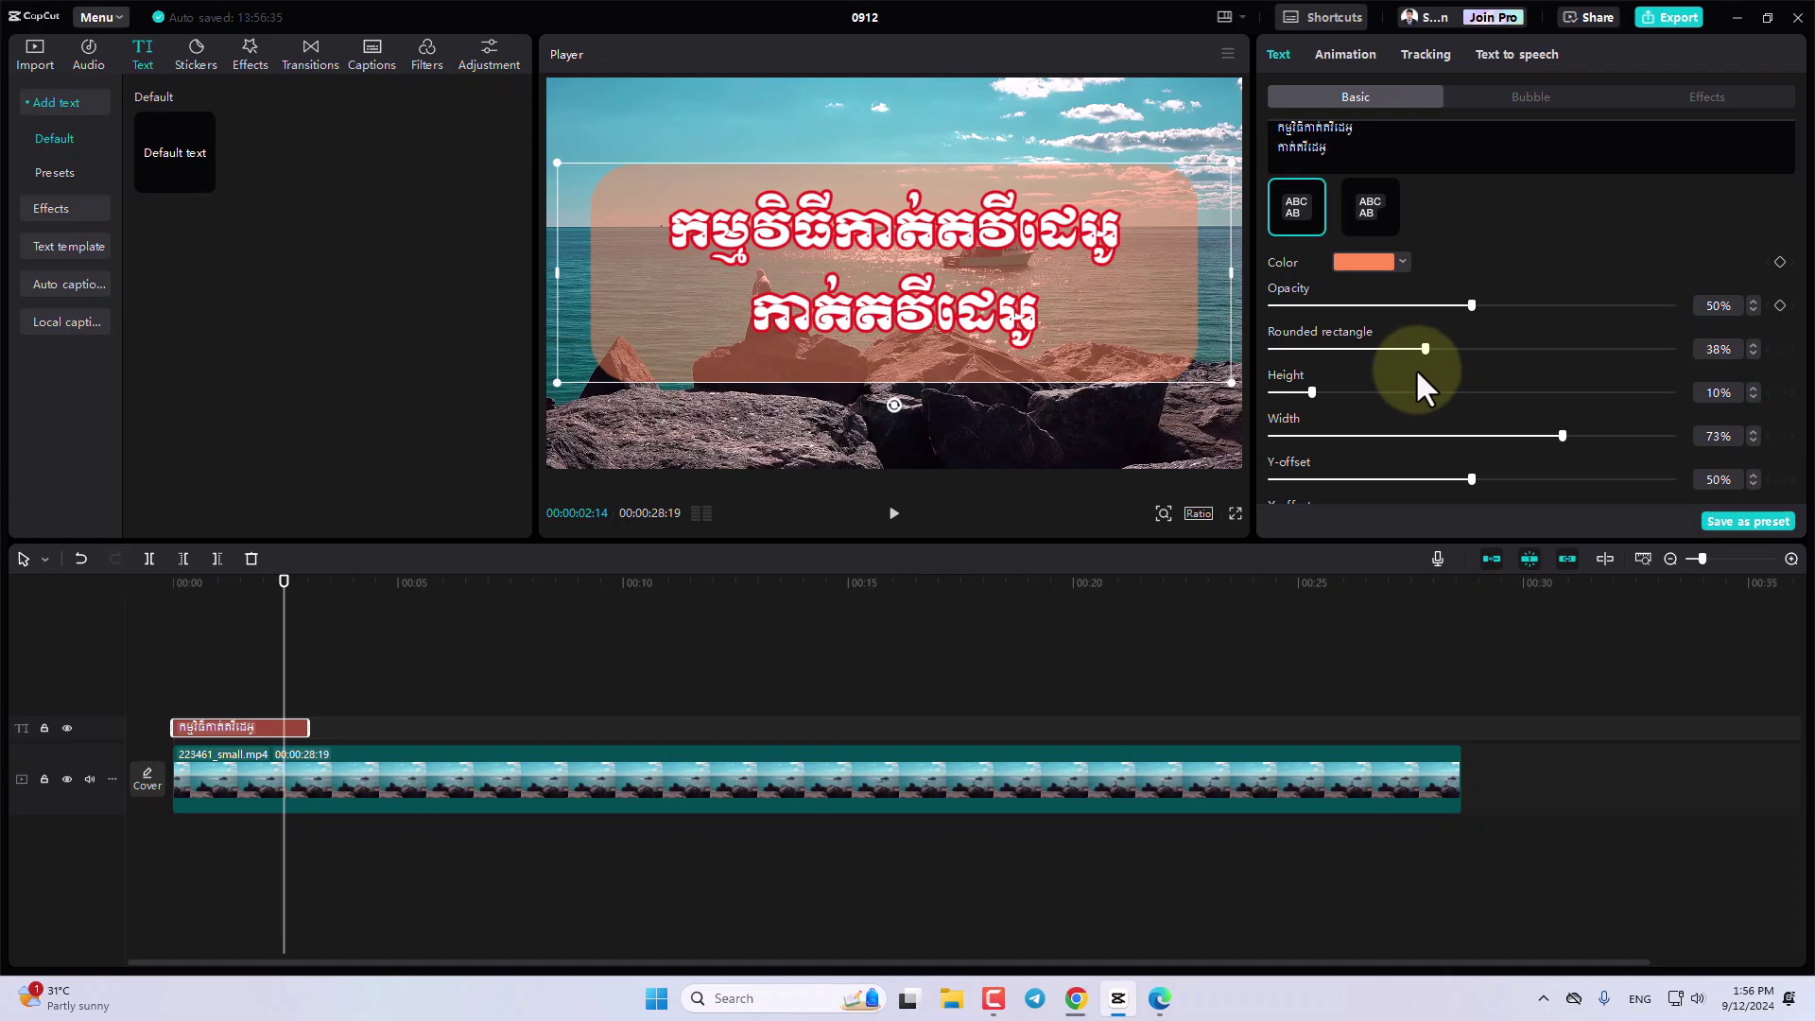
Centre the orange box behind the title at X-offset 51% and Y-offset 49%.
scroll(1415, 367, down, 3)
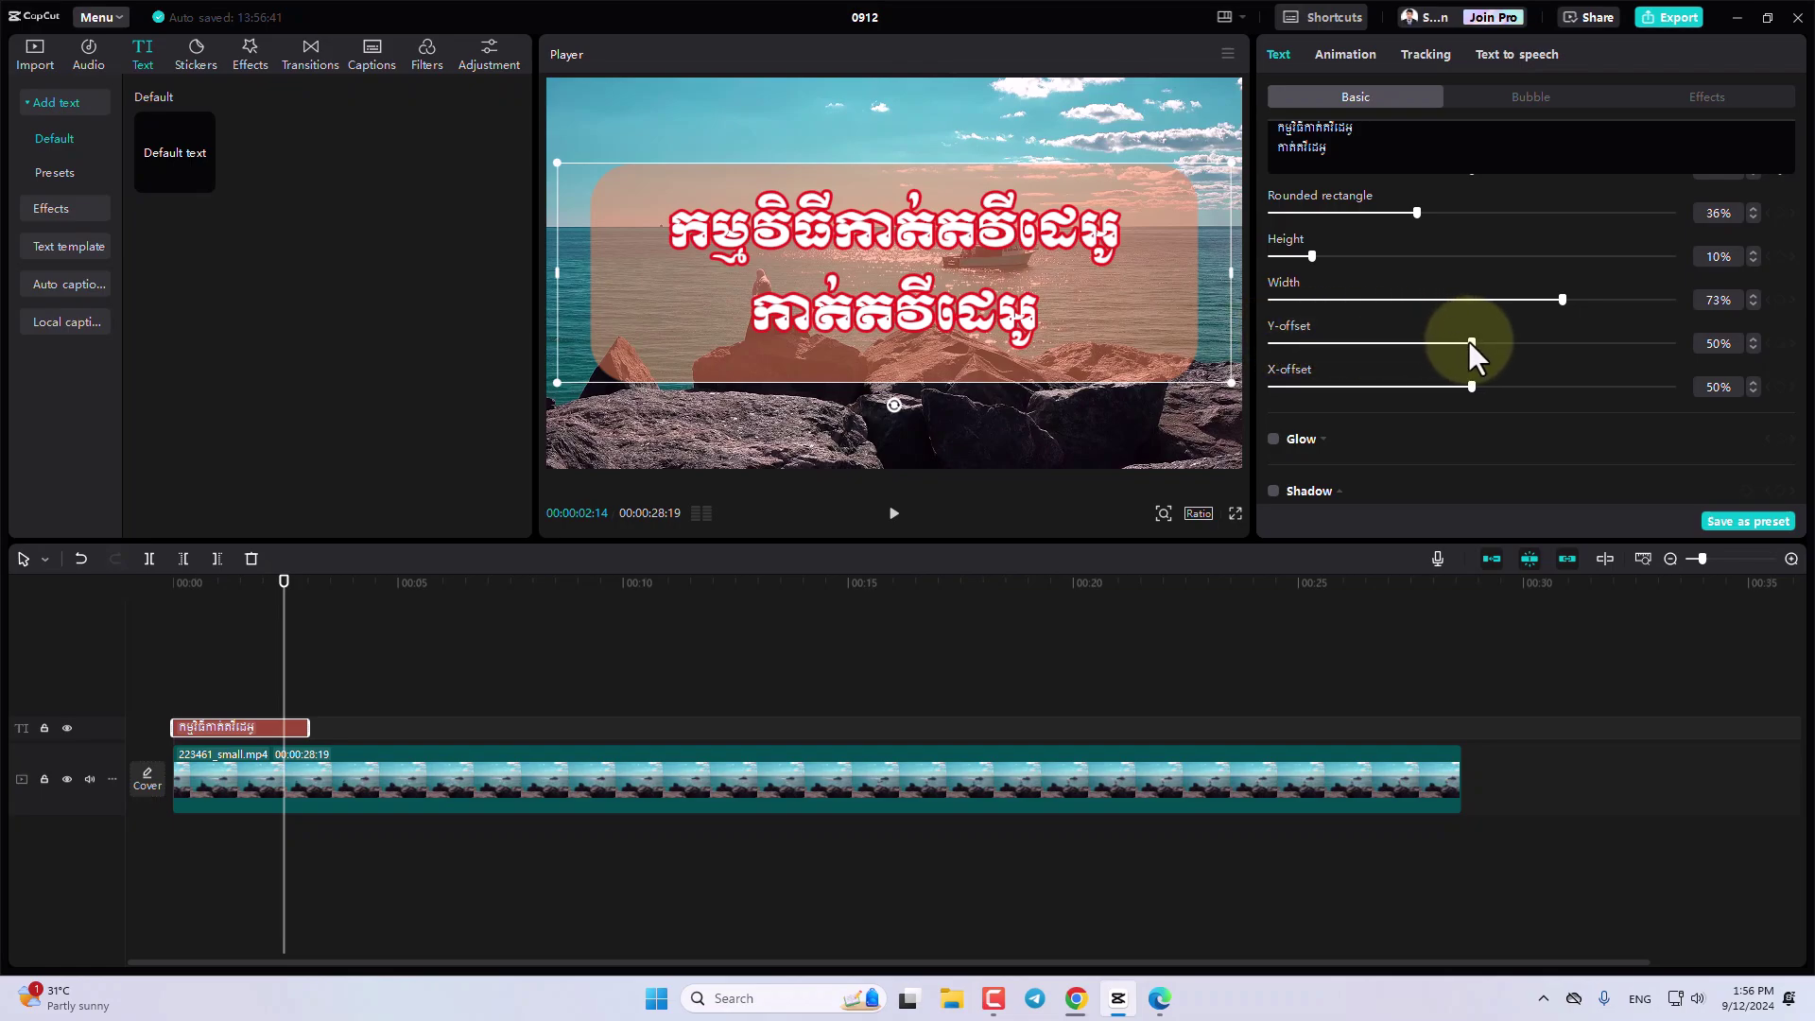
mouse_move(1471, 342)
mouse_down()
mouse_move(1407, 354)
mouse_move(1479, 364)
mouse_move(1418, 391)
mouse_move(1477, 388)
mouse_move(1409, 344)
mouse_move(1468, 349)
mouse_up()
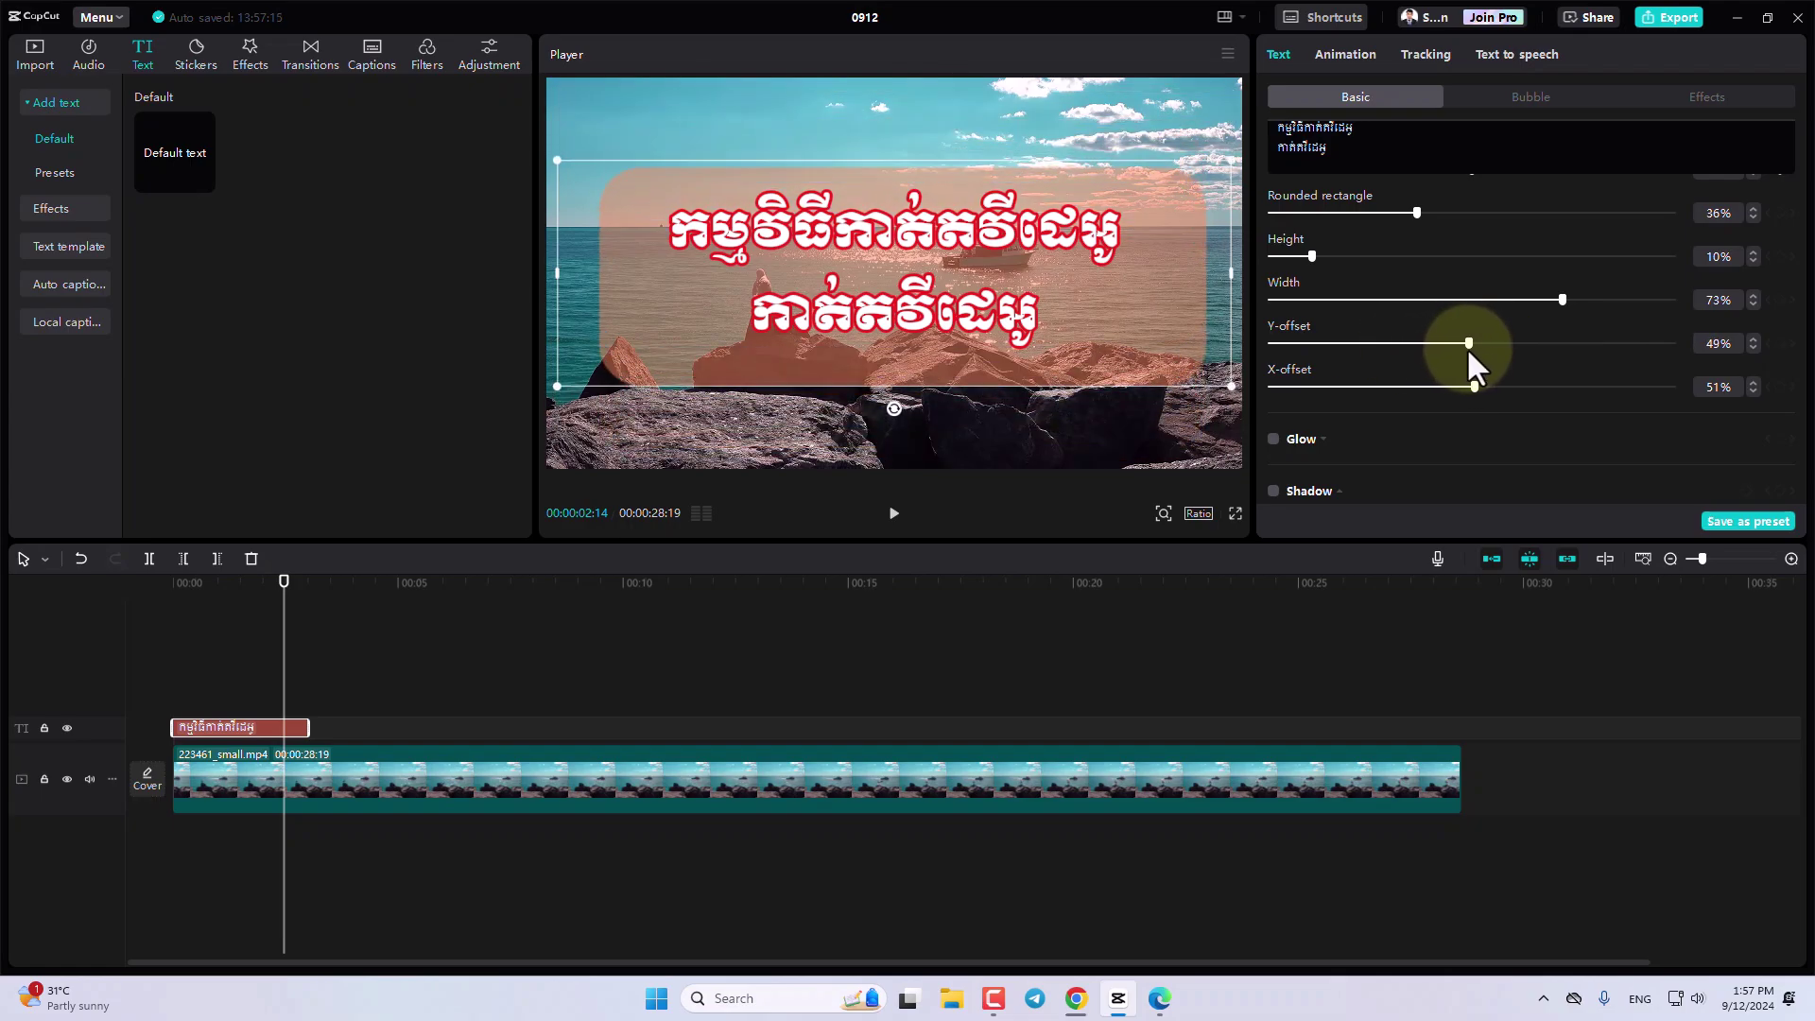
scroll(1467, 348, down, 2)
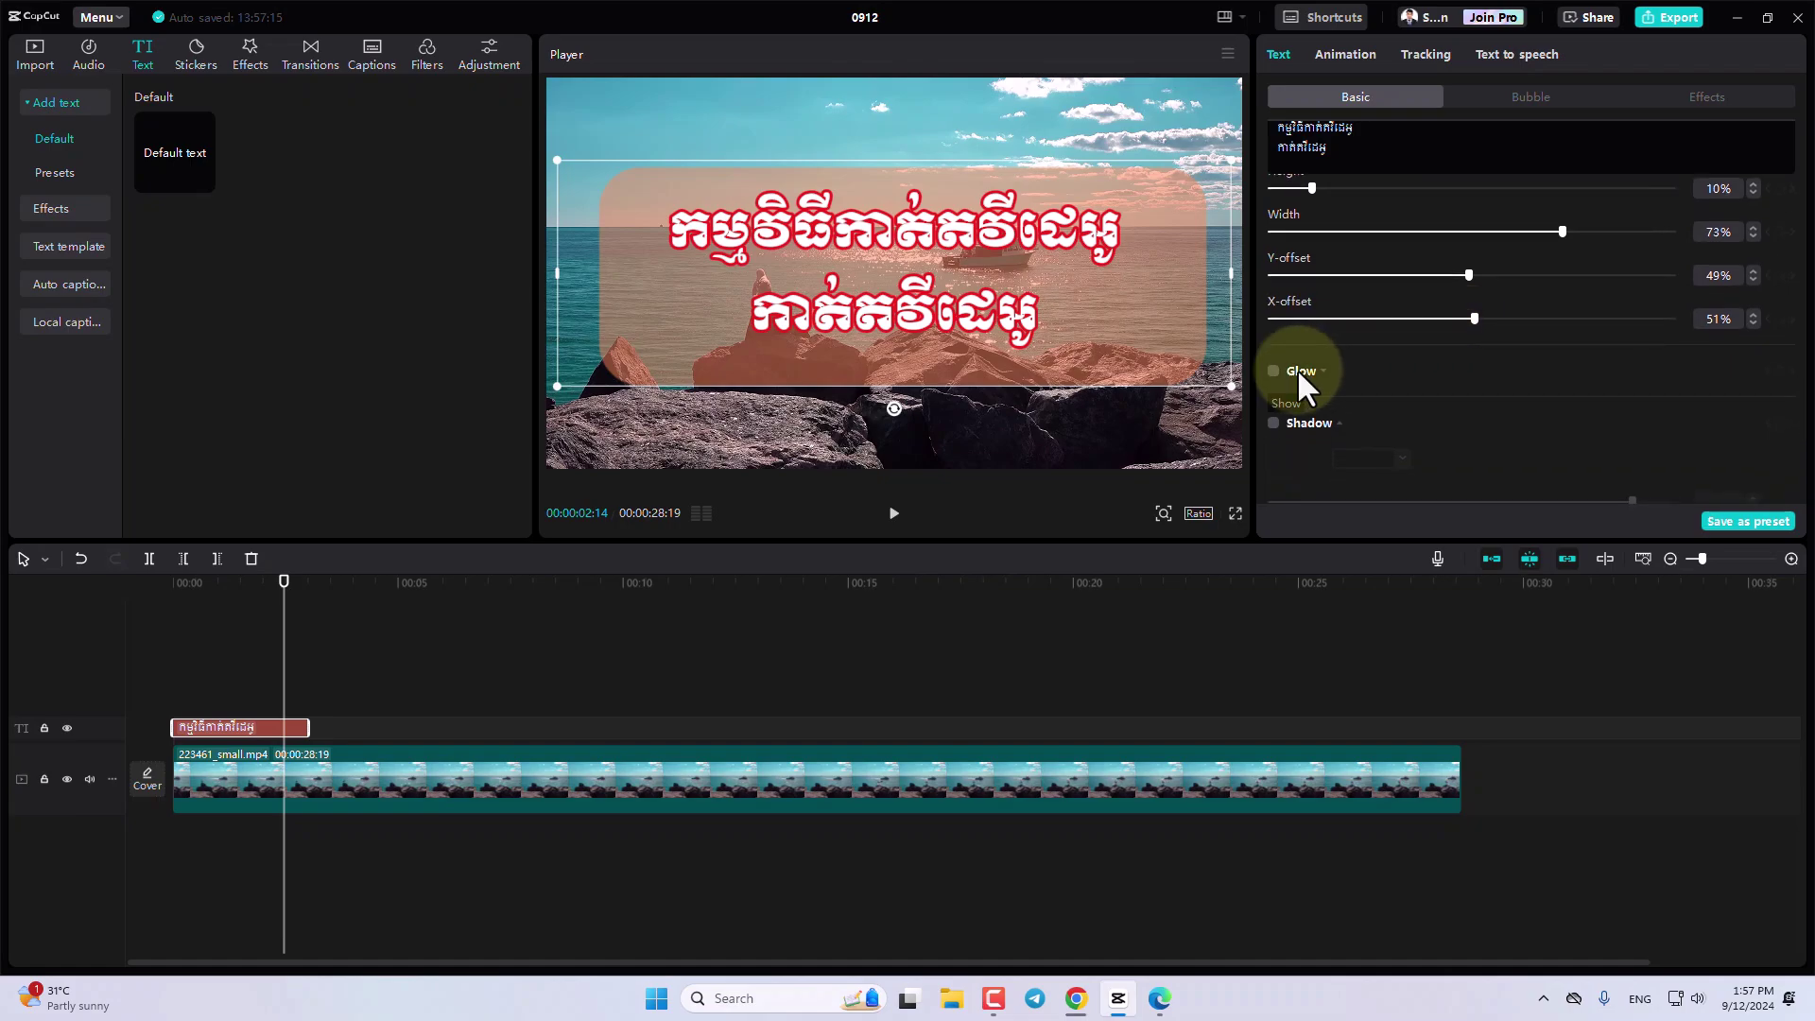
Turn on a blue glow around the title using the second glow style.
click(1274, 371)
scroll(1274, 370, down, 2)
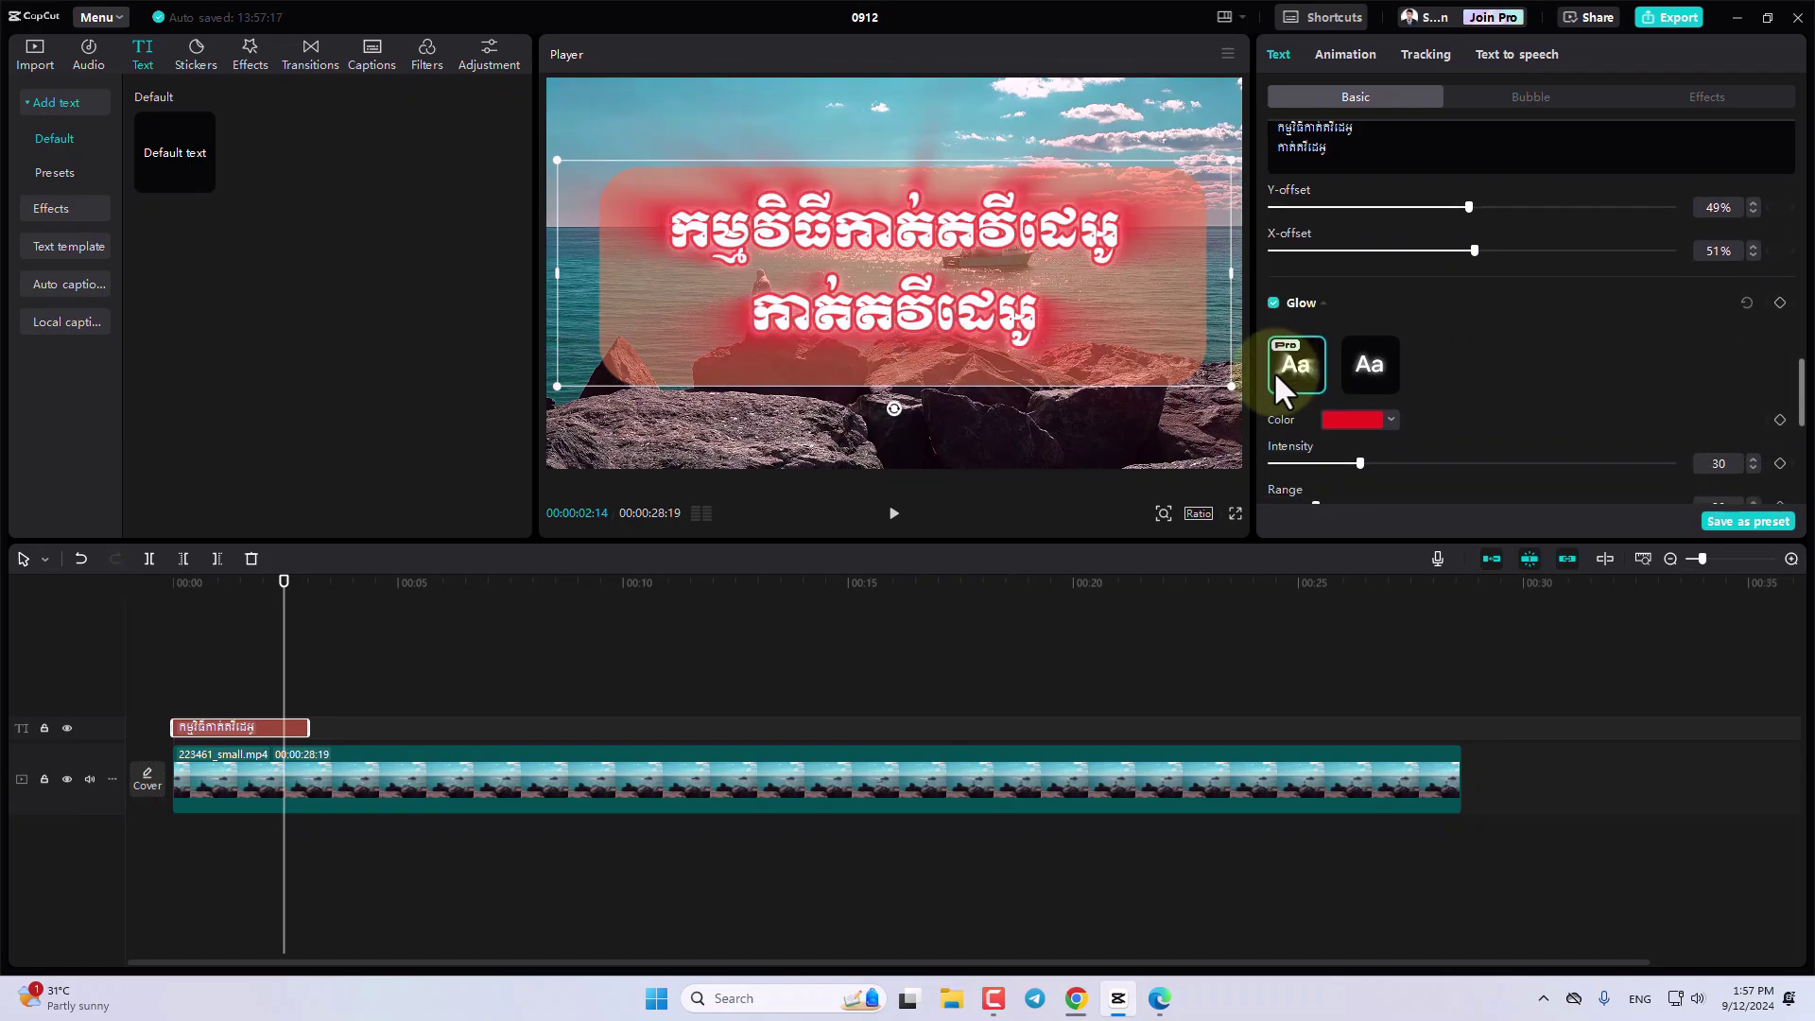
click(1273, 302)
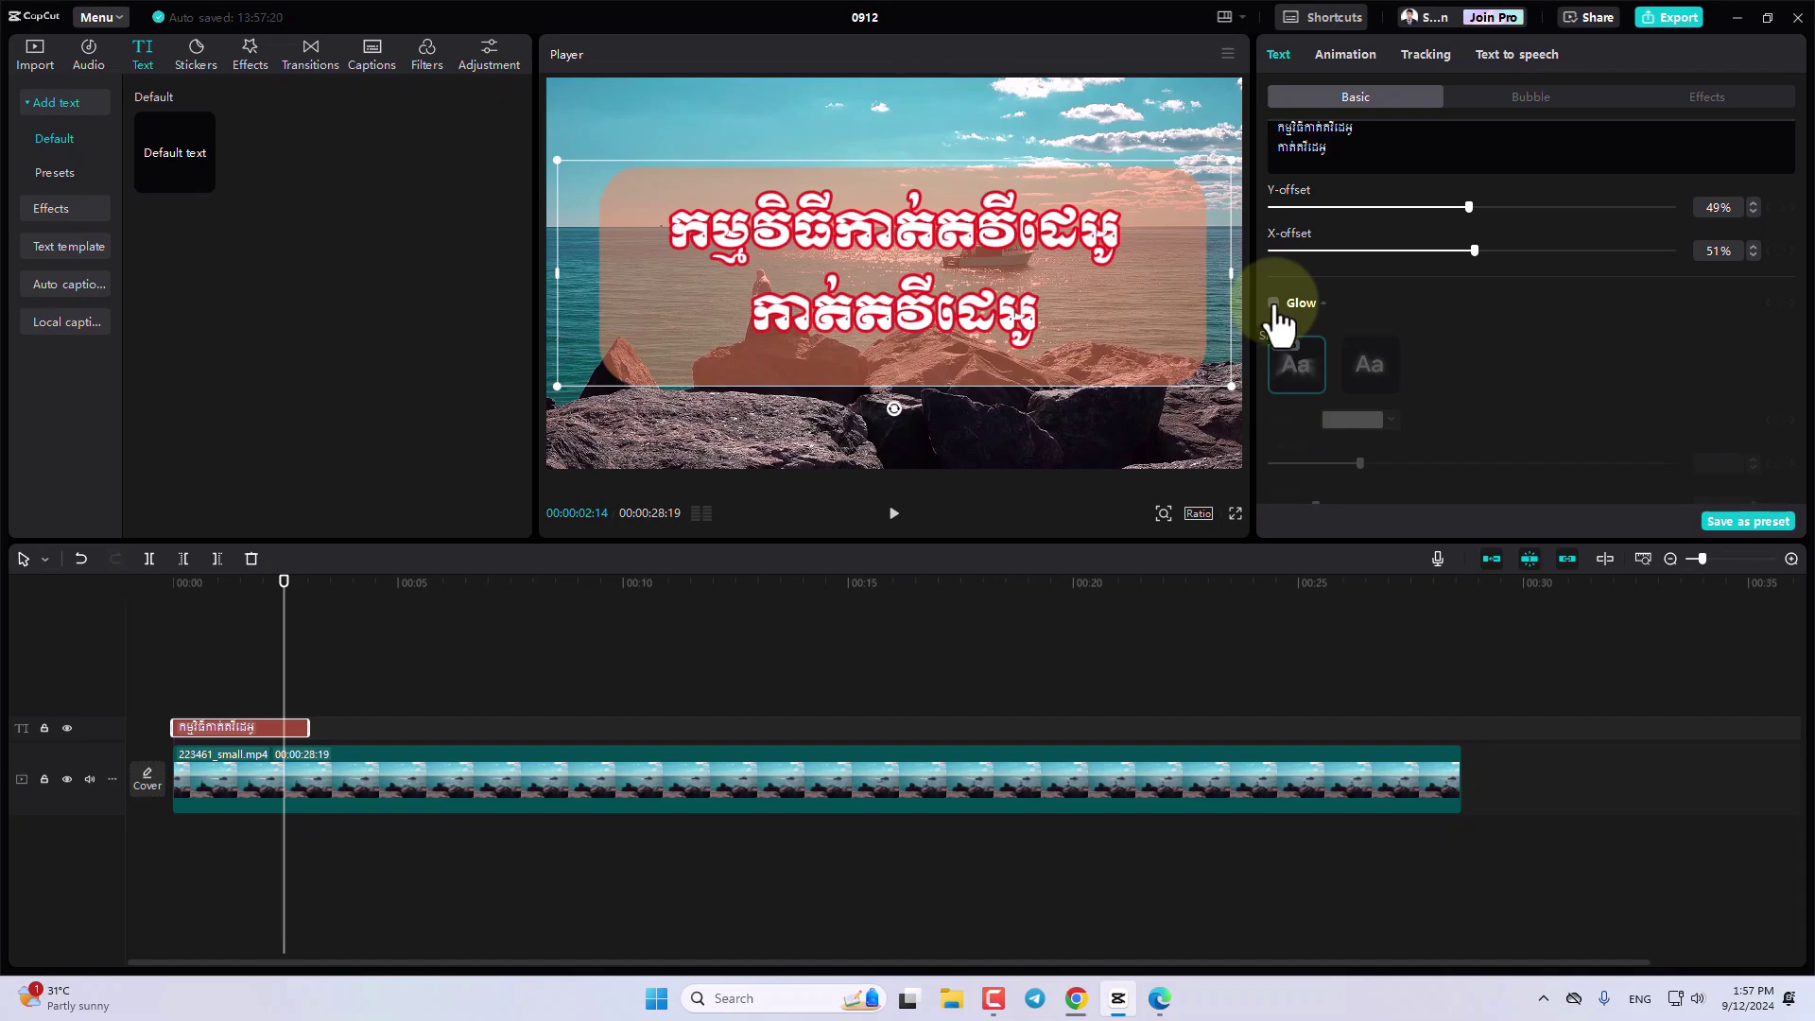
click(1273, 303)
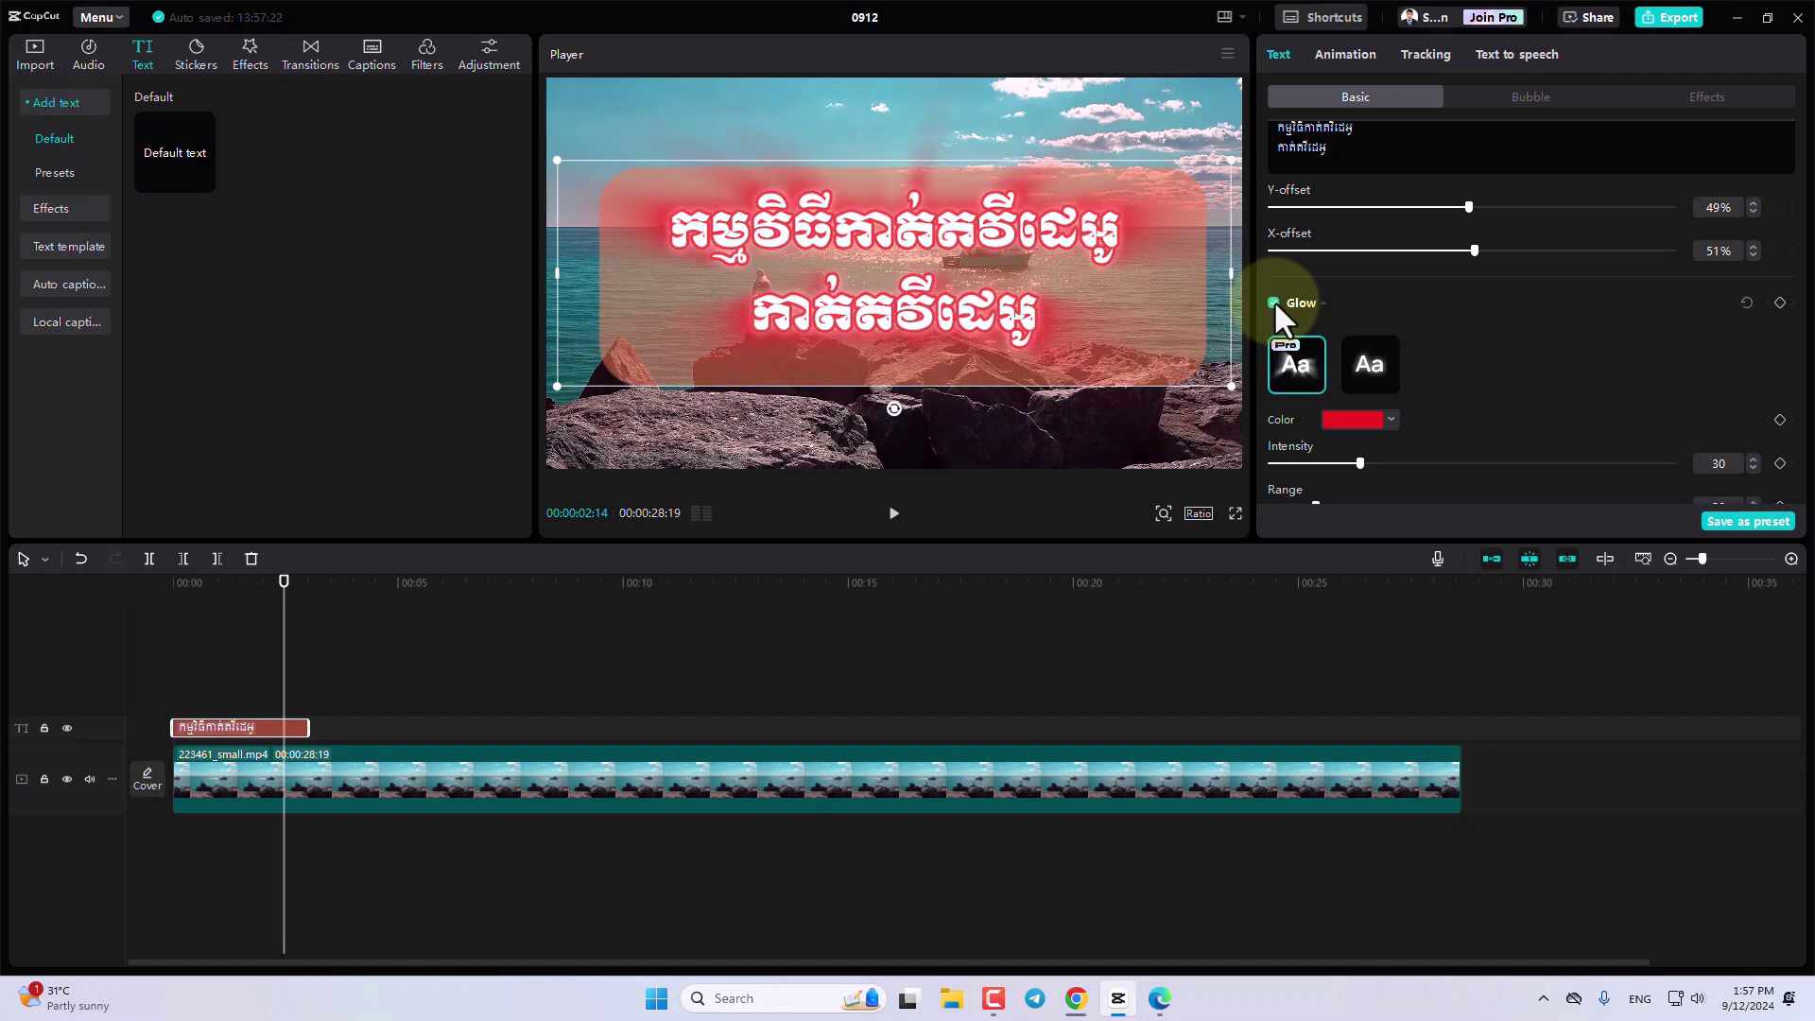
click(1376, 370)
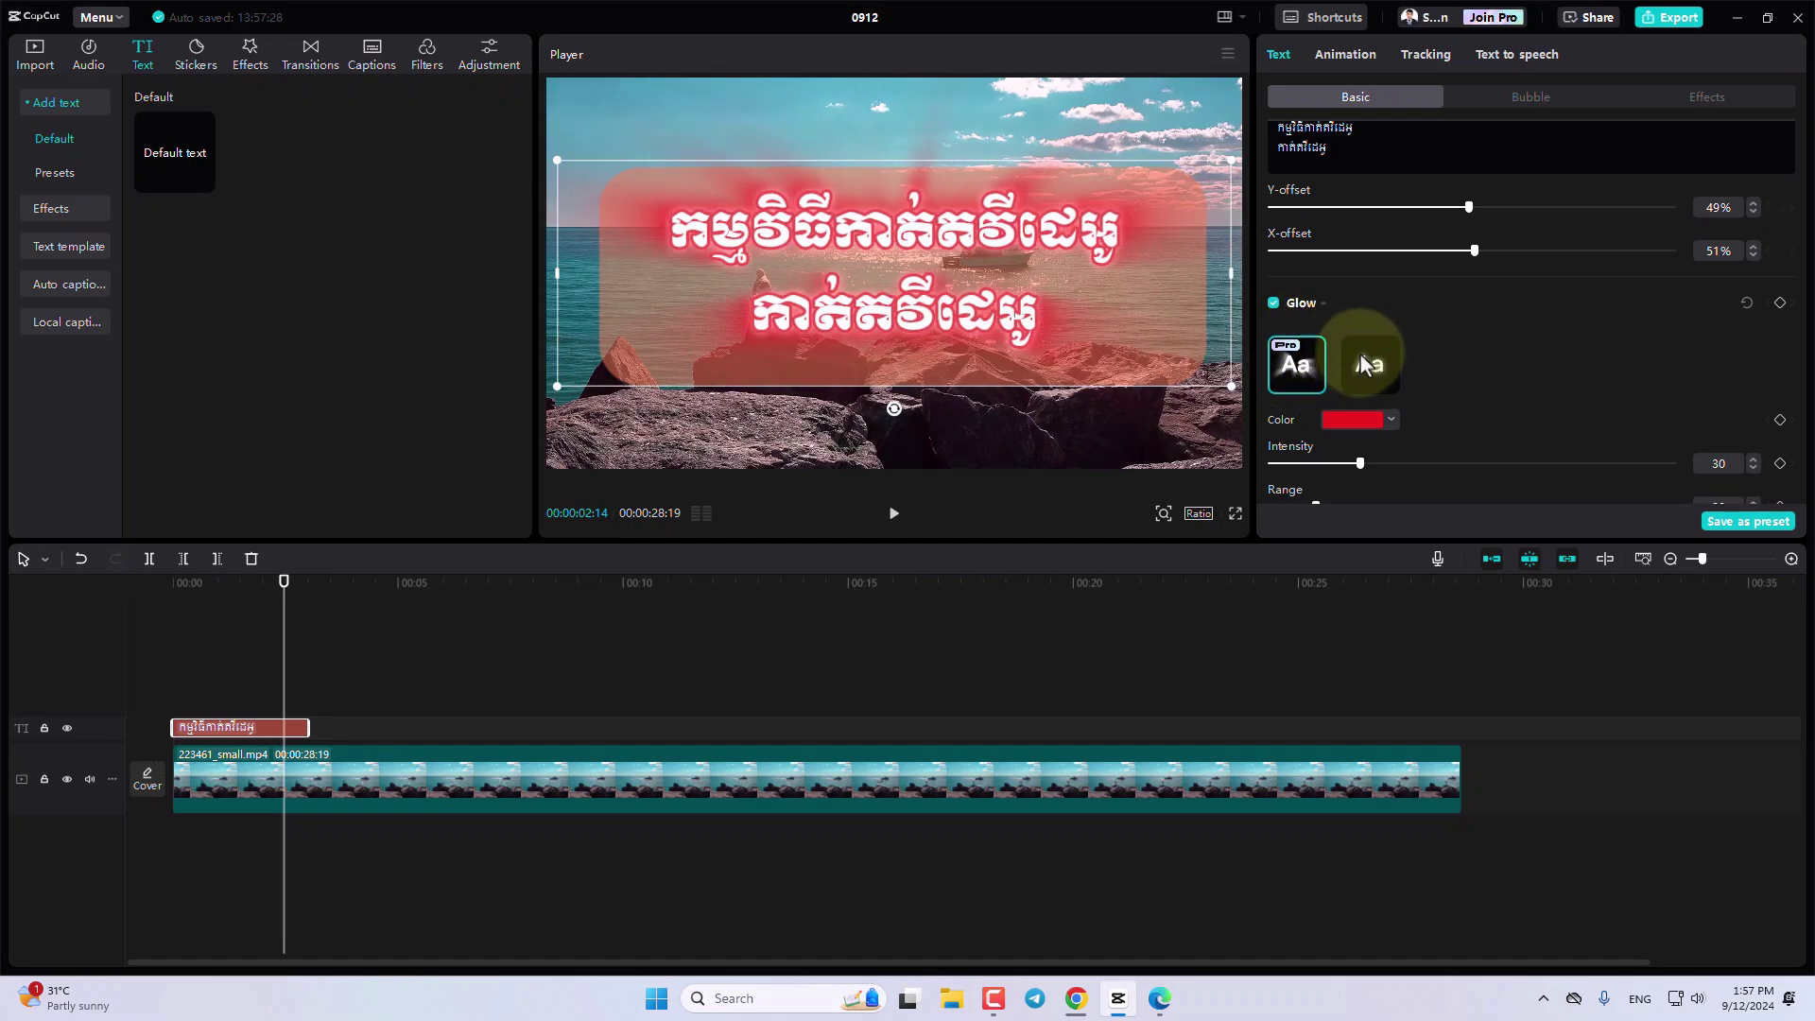
click(1353, 418)
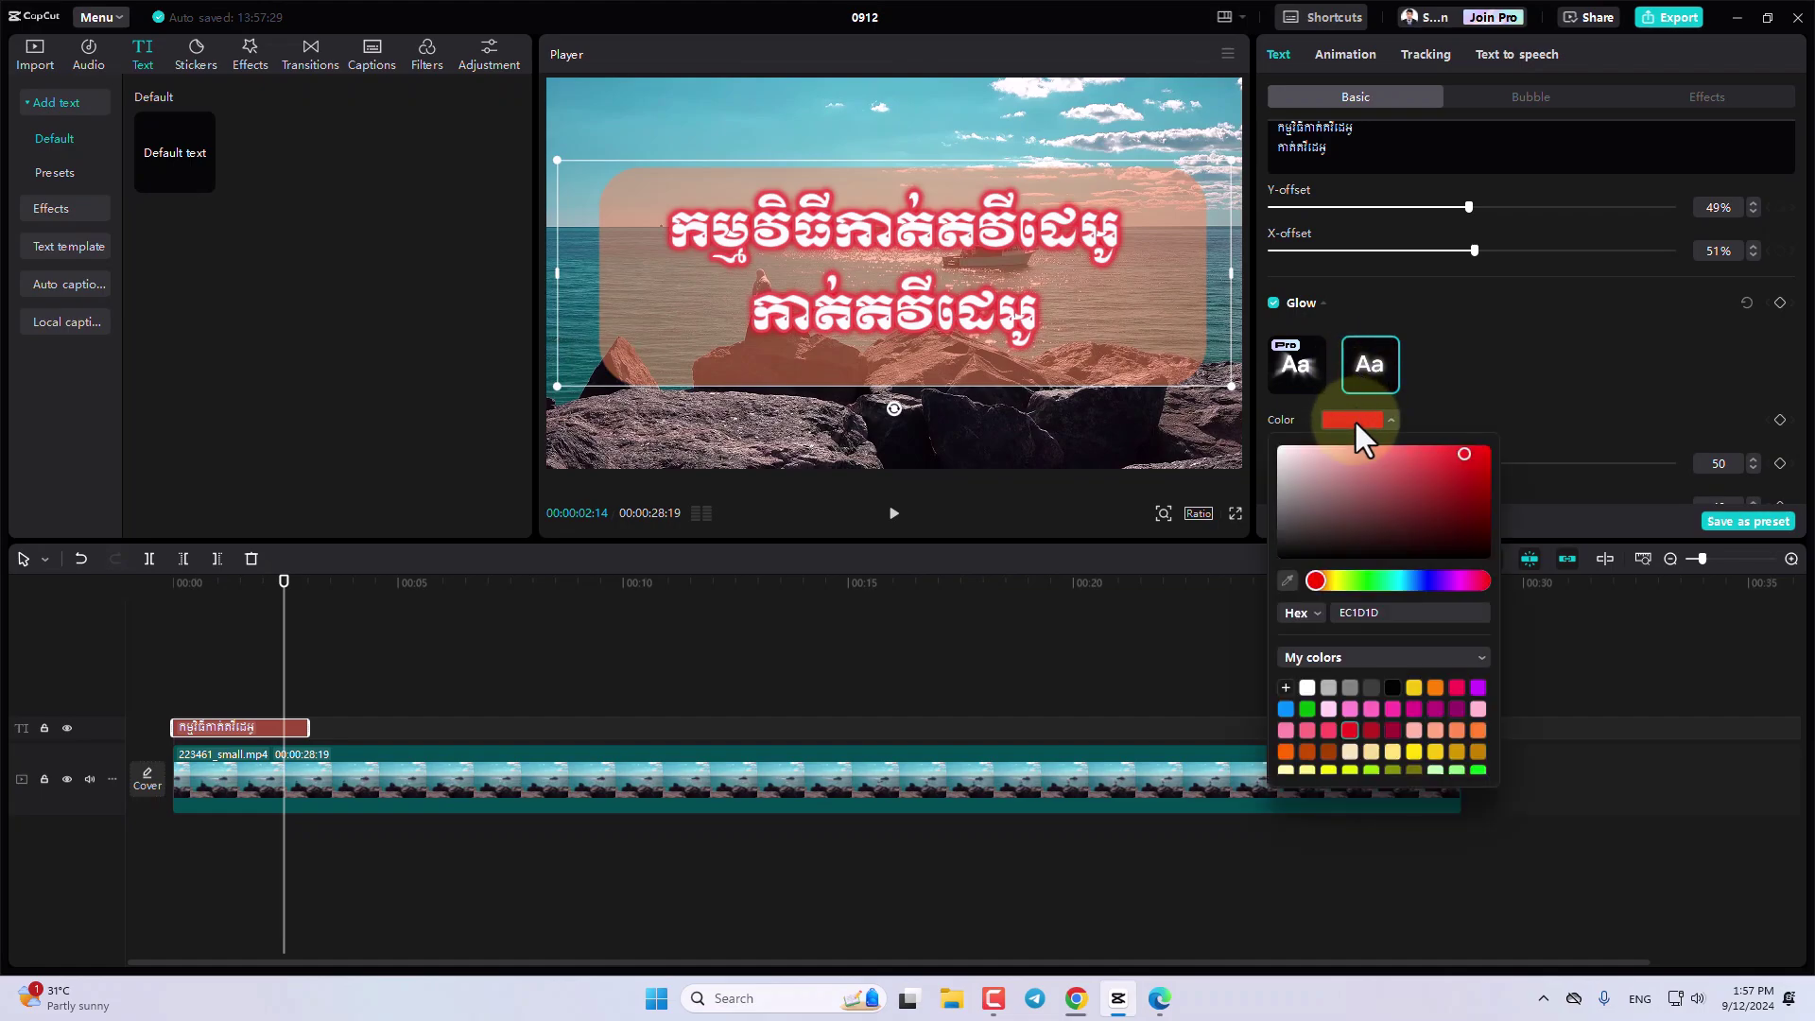
click(1288, 709)
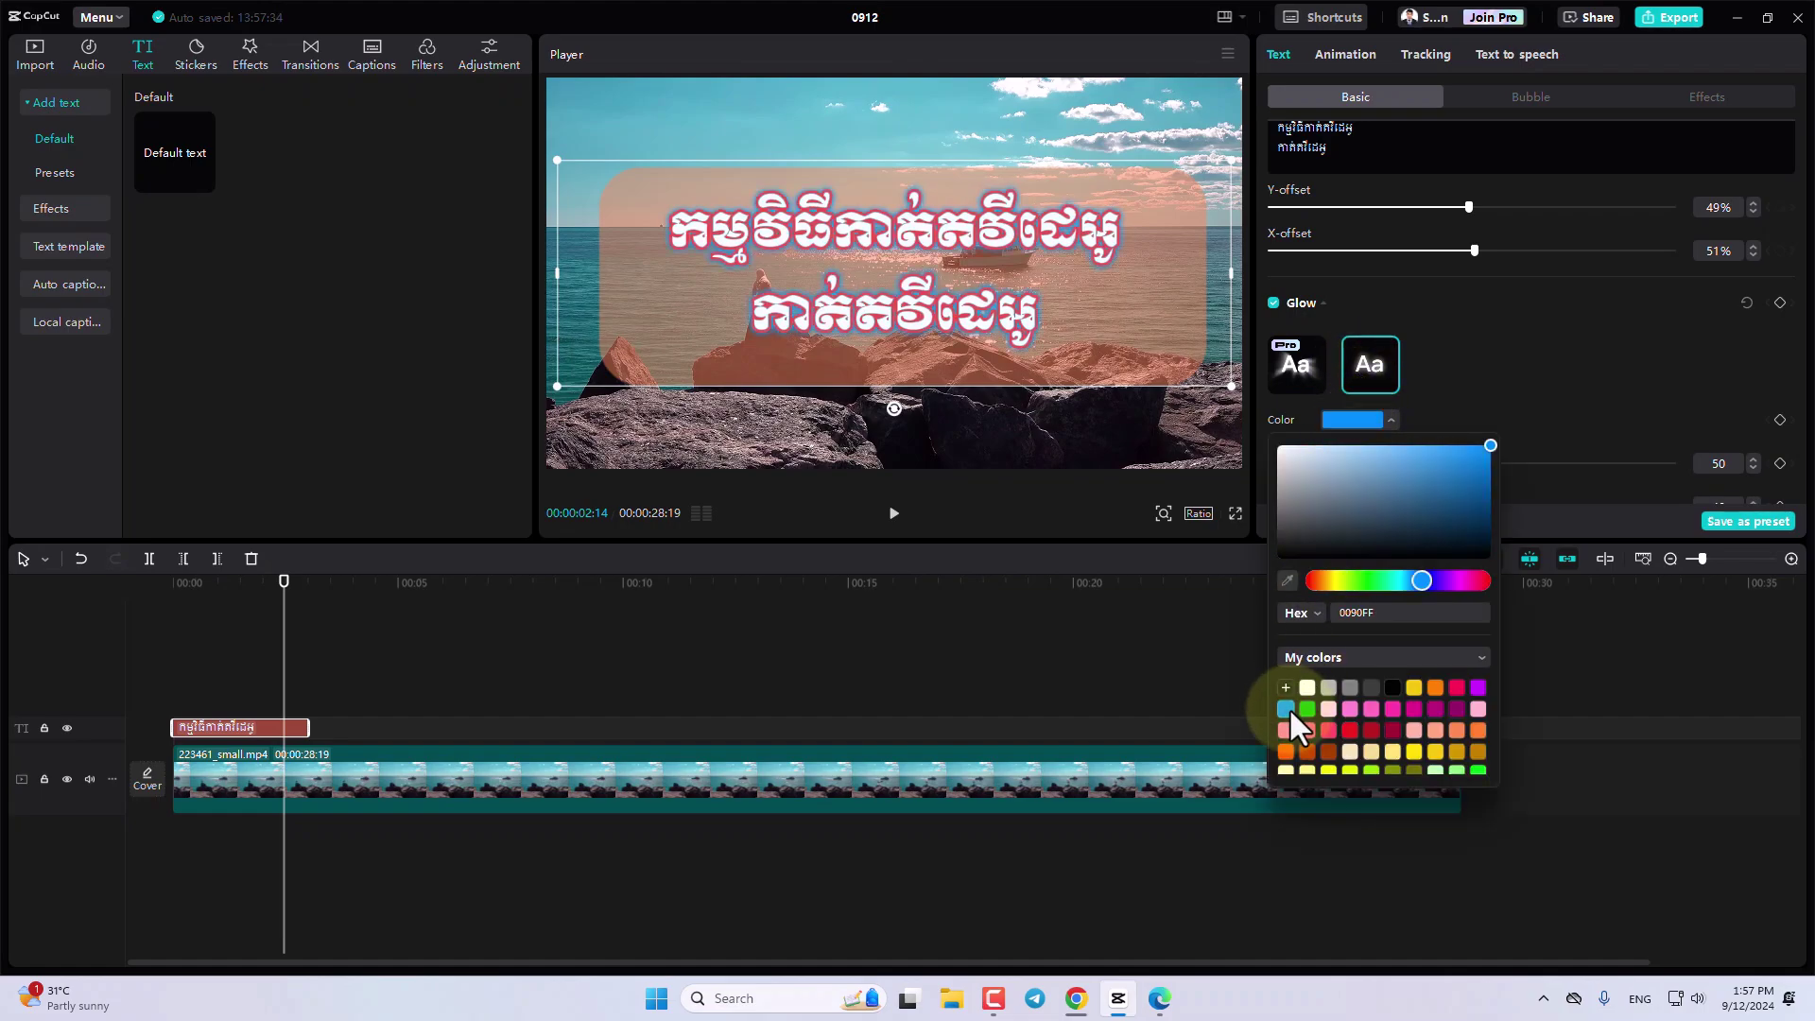
click(1581, 450)
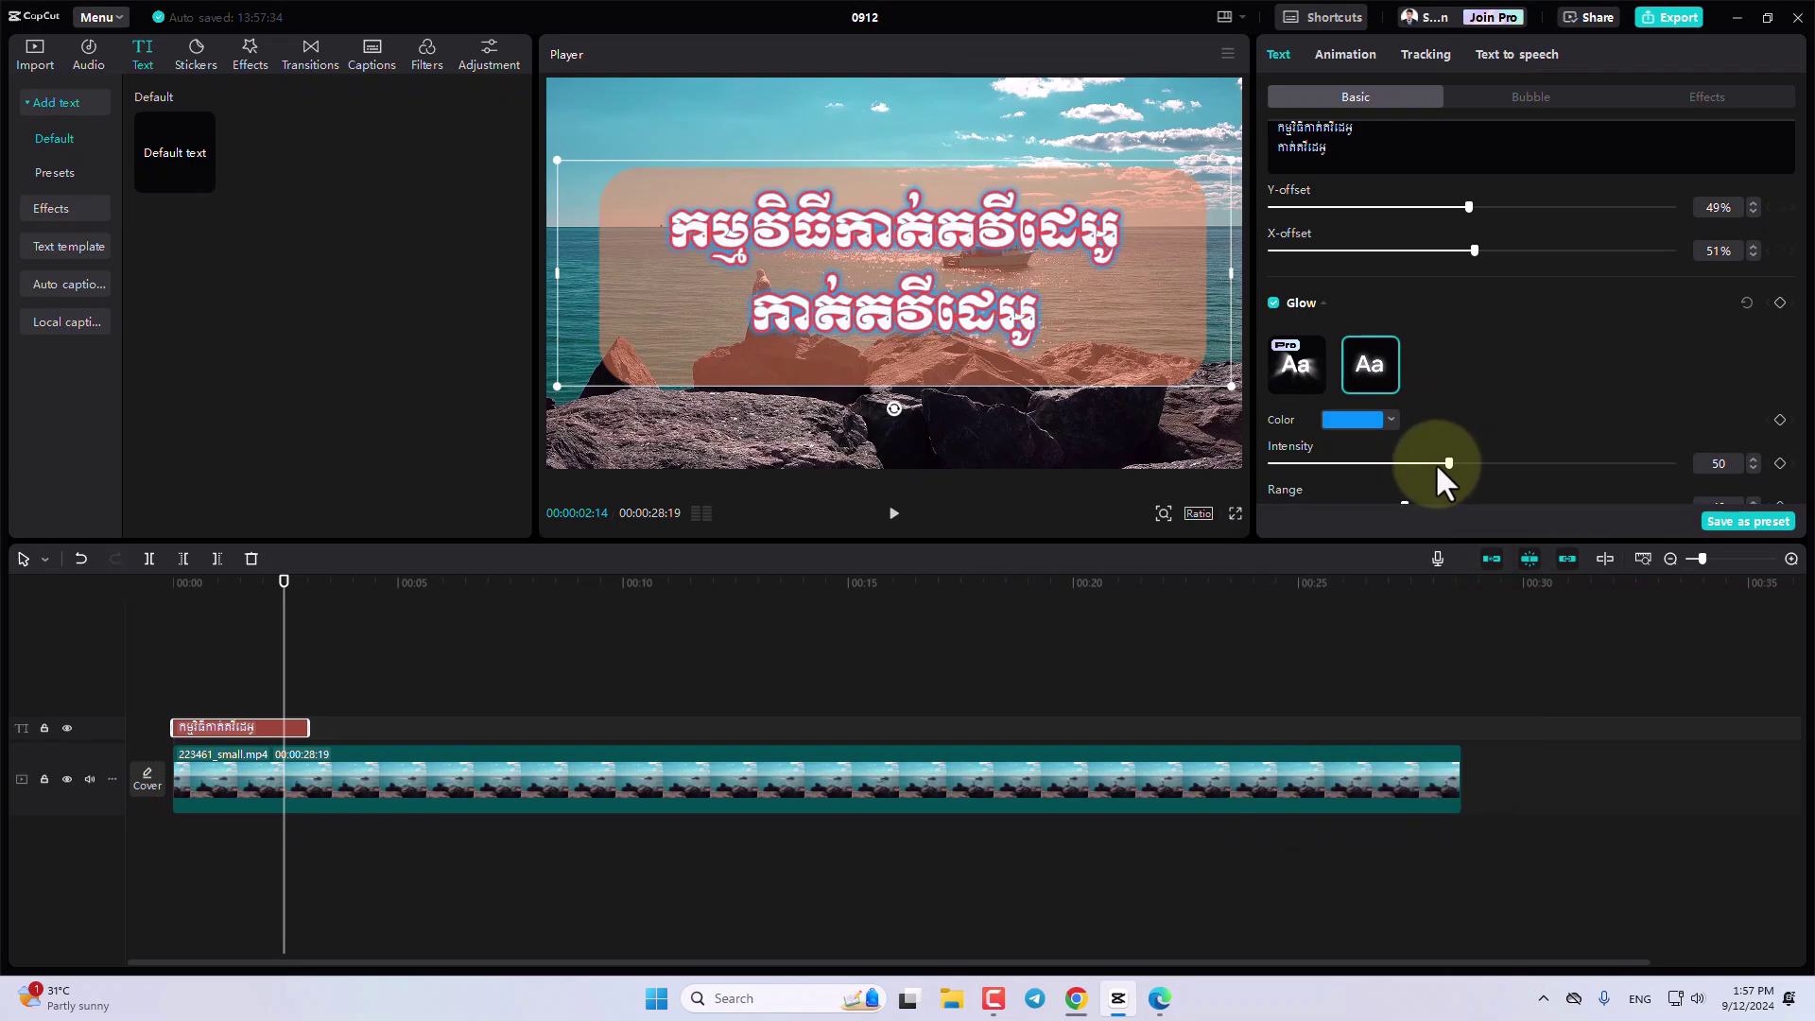
Set the blue glow to intensity 56 and range 46.
scroll(1437, 453, down, 2)
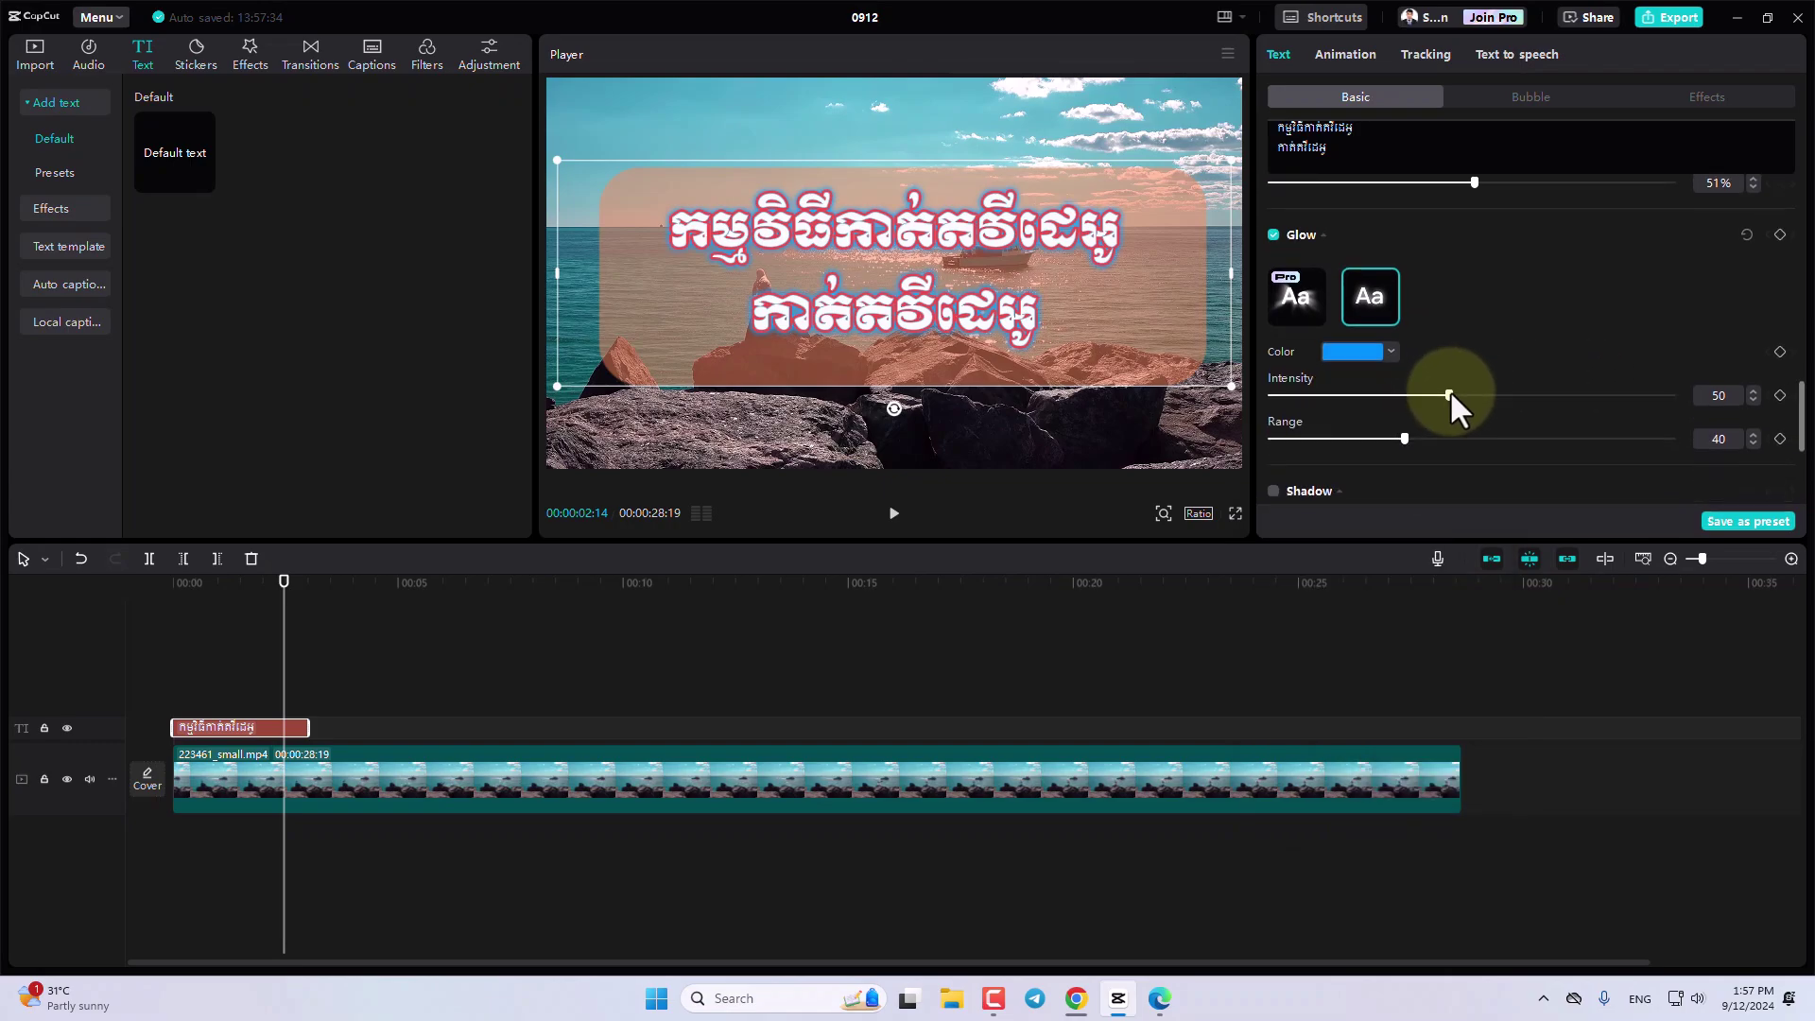
mouse_move(1450, 395)
mouse_down()
mouse_move(1594, 396)
mouse_move(1334, 392)
mouse_move(1609, 393)
mouse_move(1408, 405)
mouse_move(1534, 415)
mouse_move(1467, 416)
mouse_up()
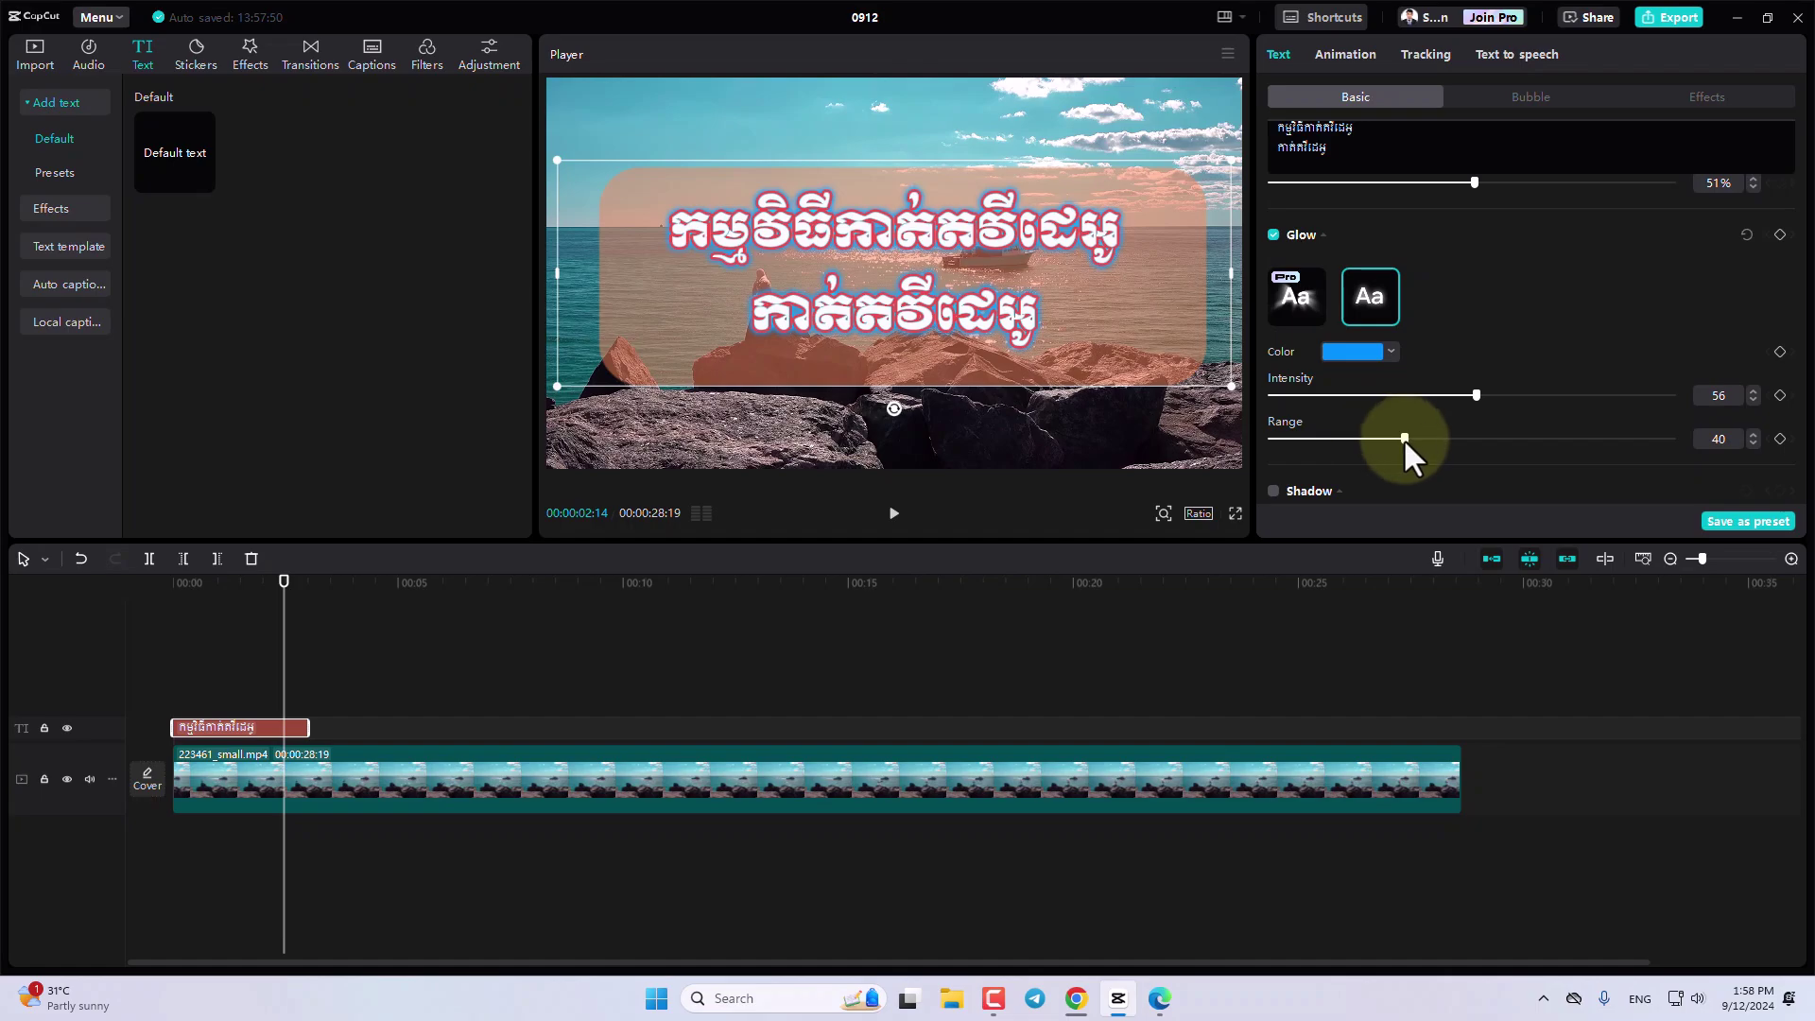
mouse_move(1405, 441)
mouse_down()
mouse_move(1686, 430)
mouse_move(1664, 447)
mouse_move(1429, 452)
mouse_up()
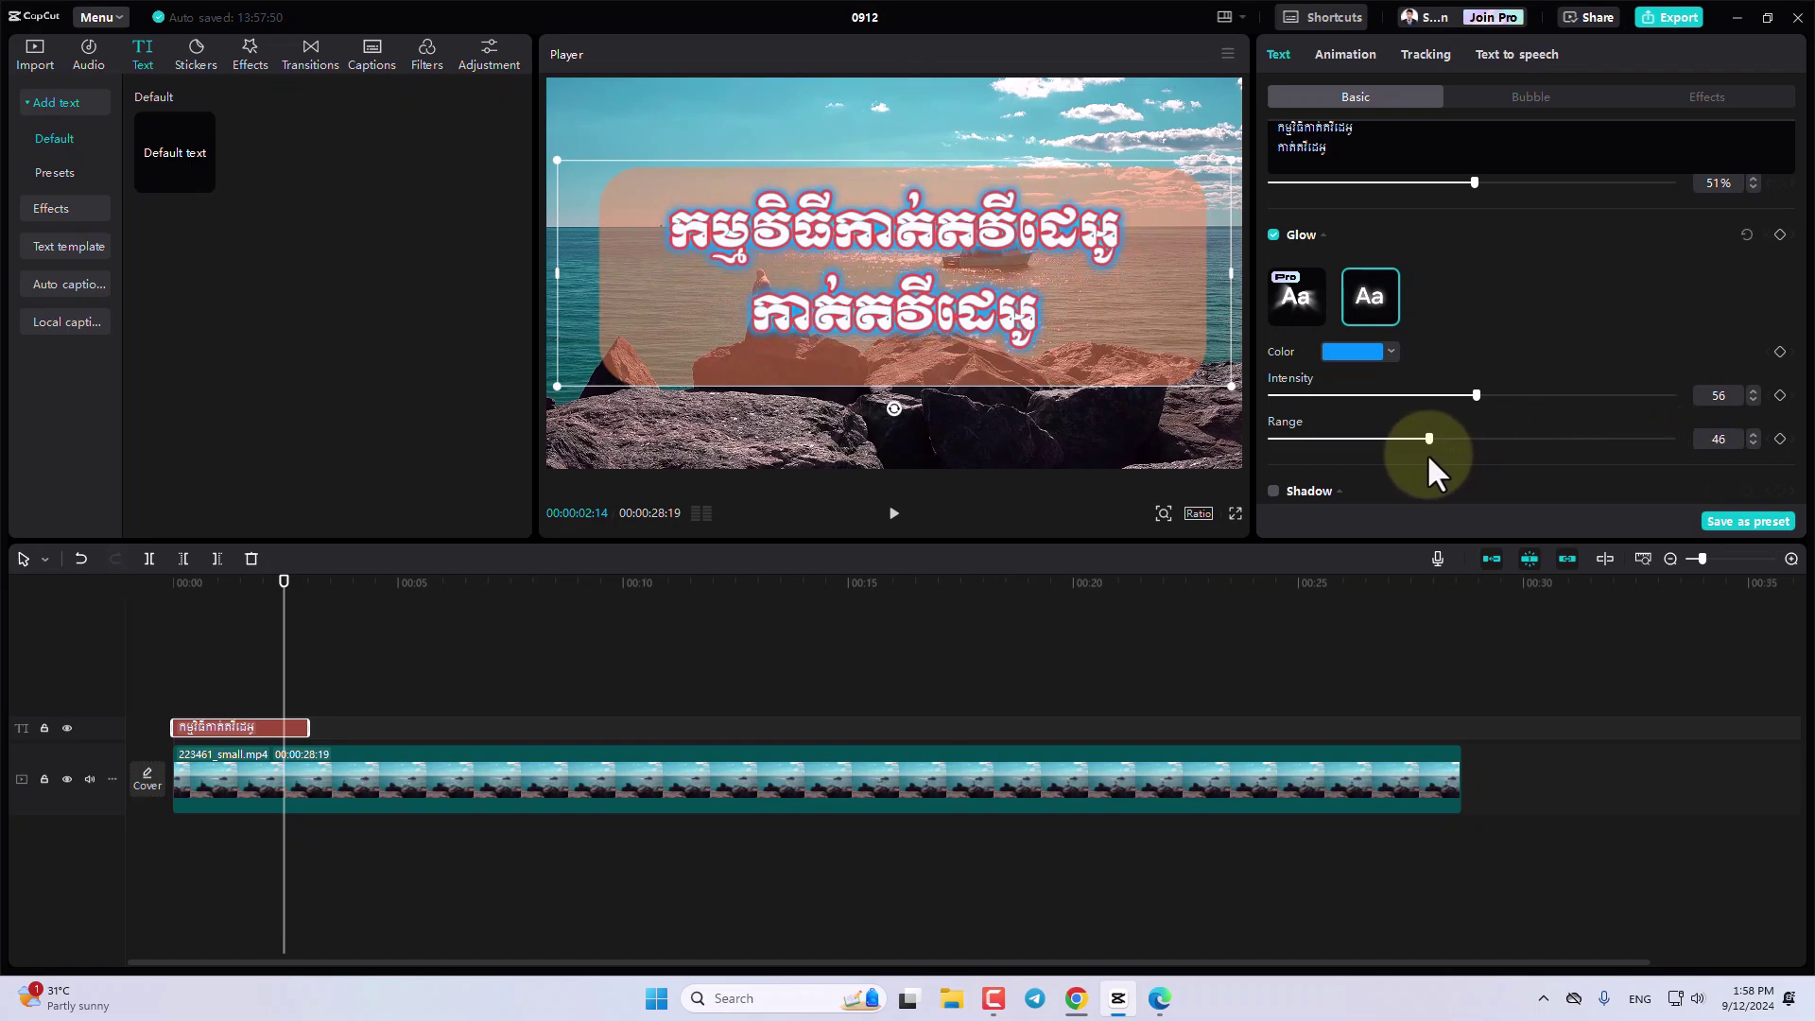
scroll(1545, 361, down, 3)
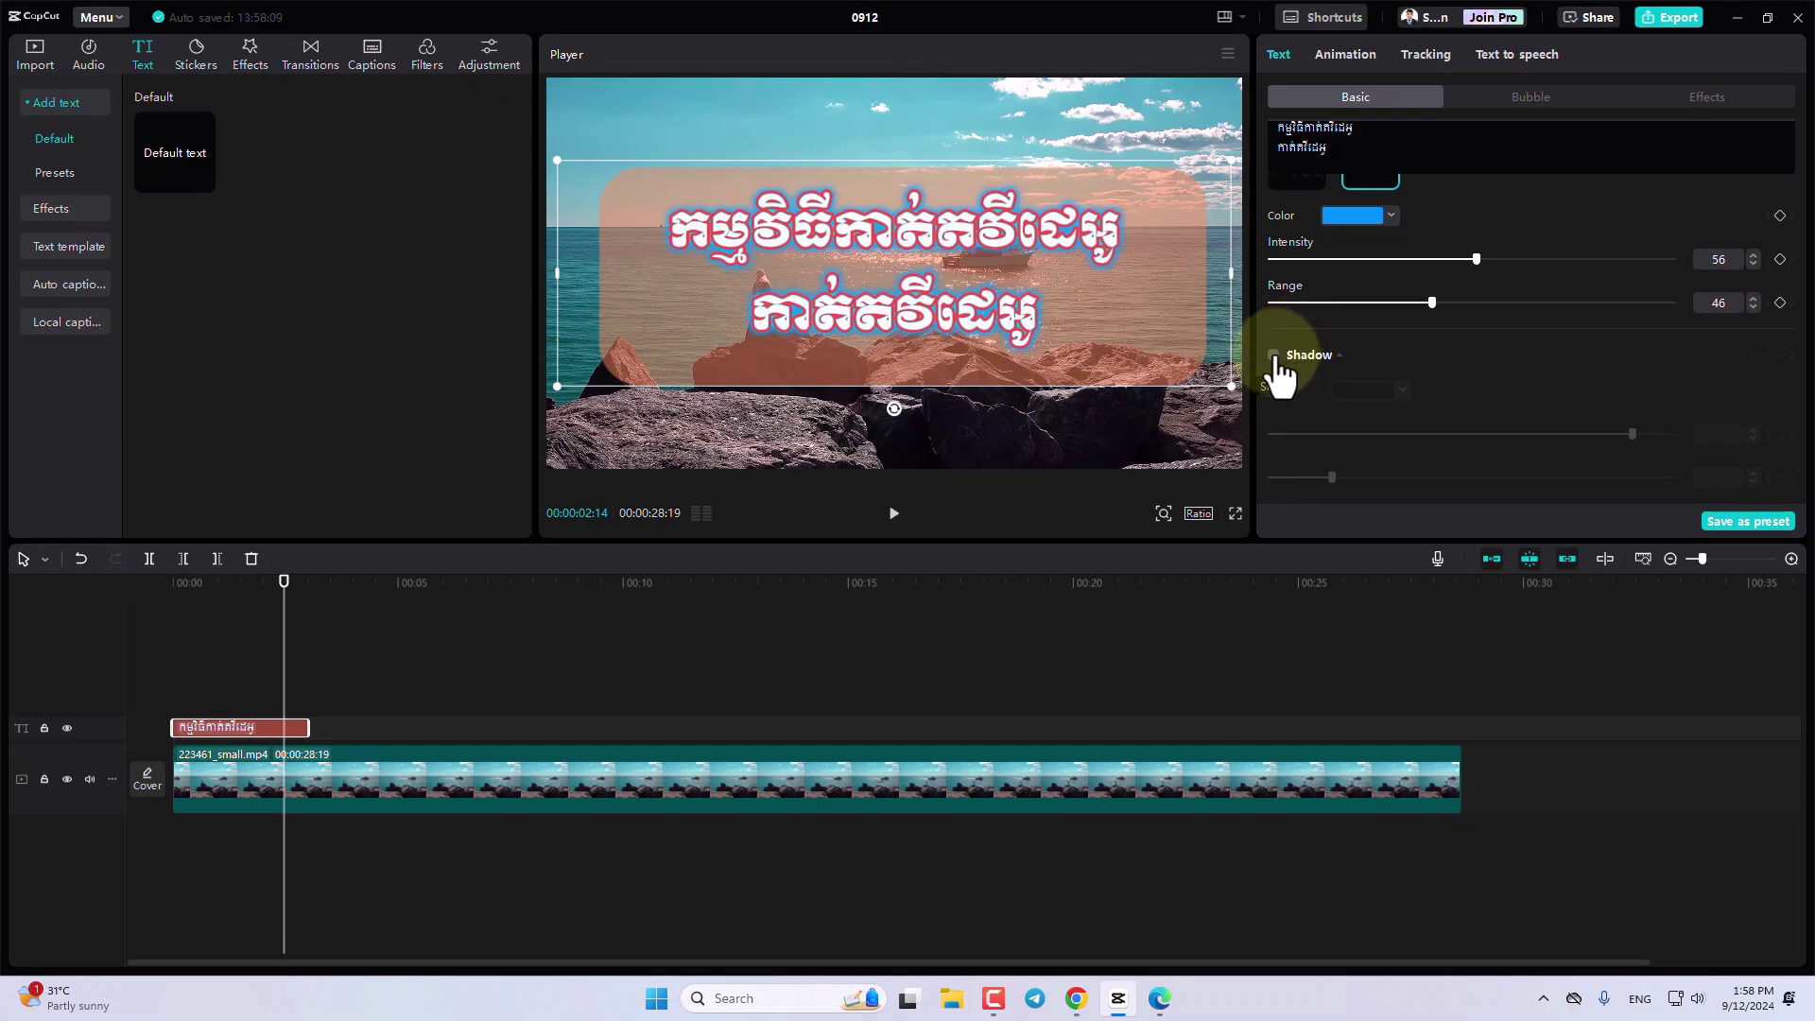
Add a grey 868686 drop shadow to the title at 86% opacity.
click(1274, 356)
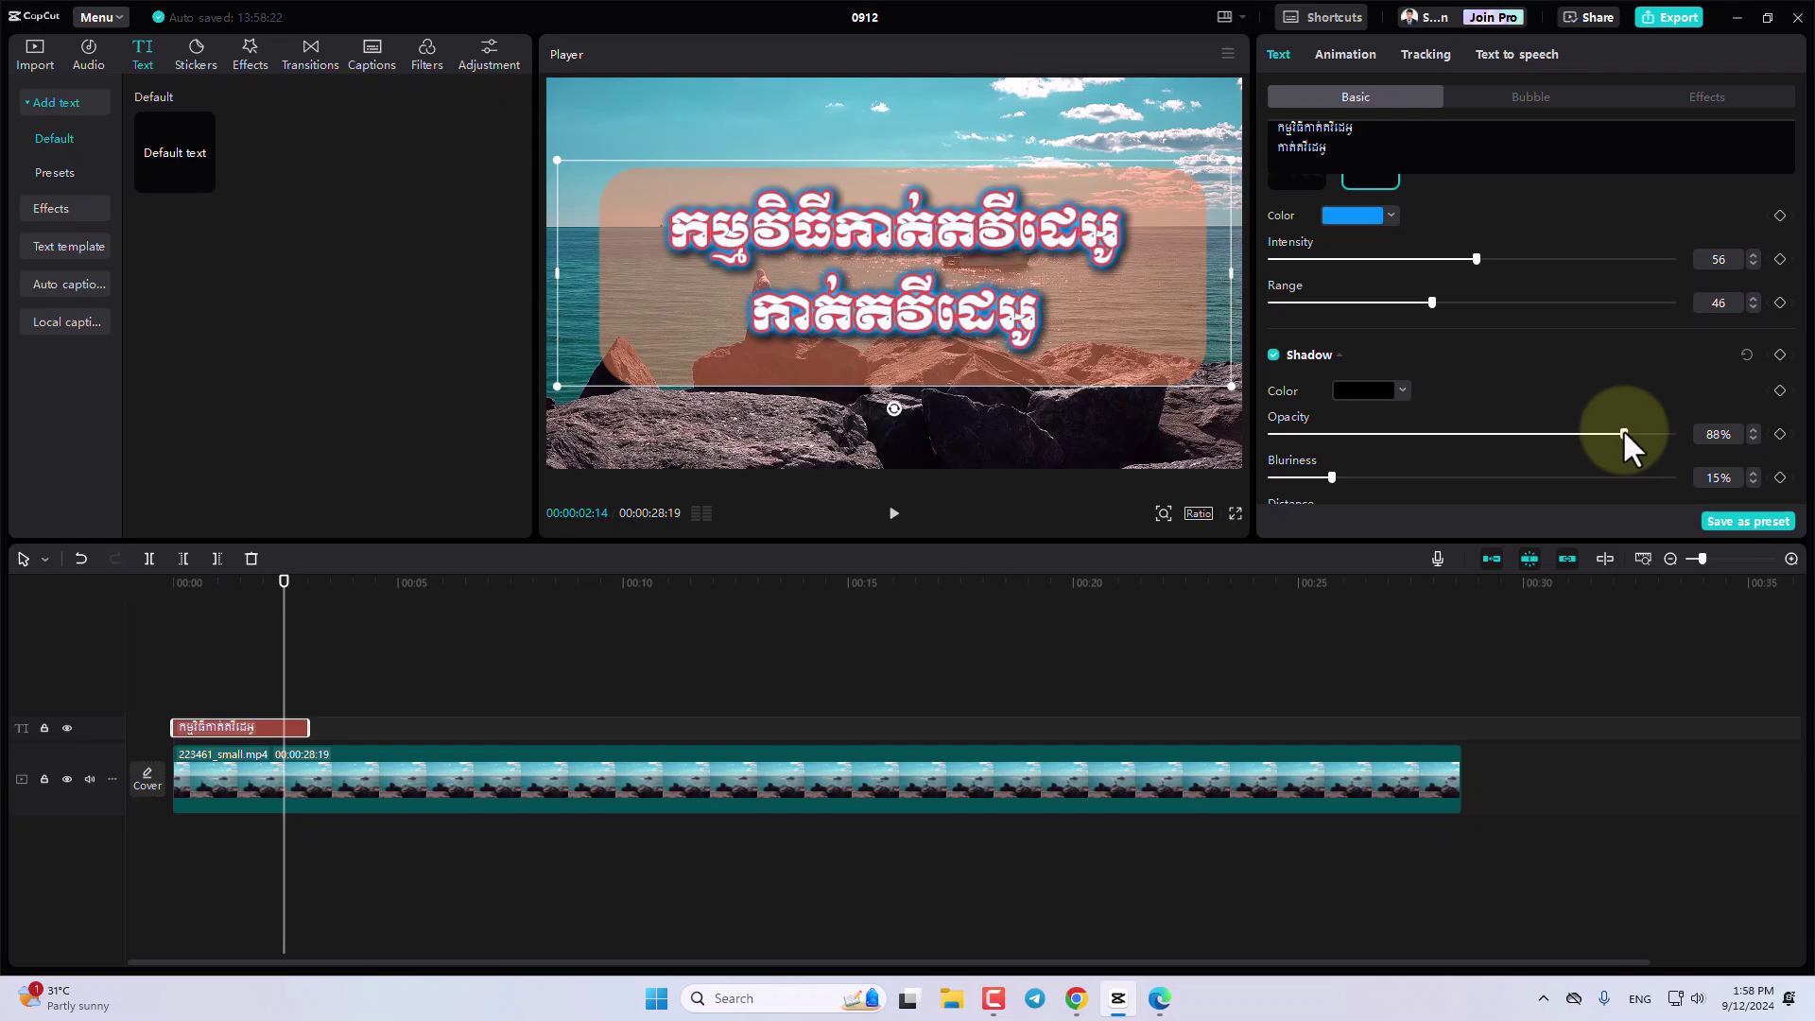
click(1348, 385)
click(1301, 475)
drag(1298, 477, 1245, 471)
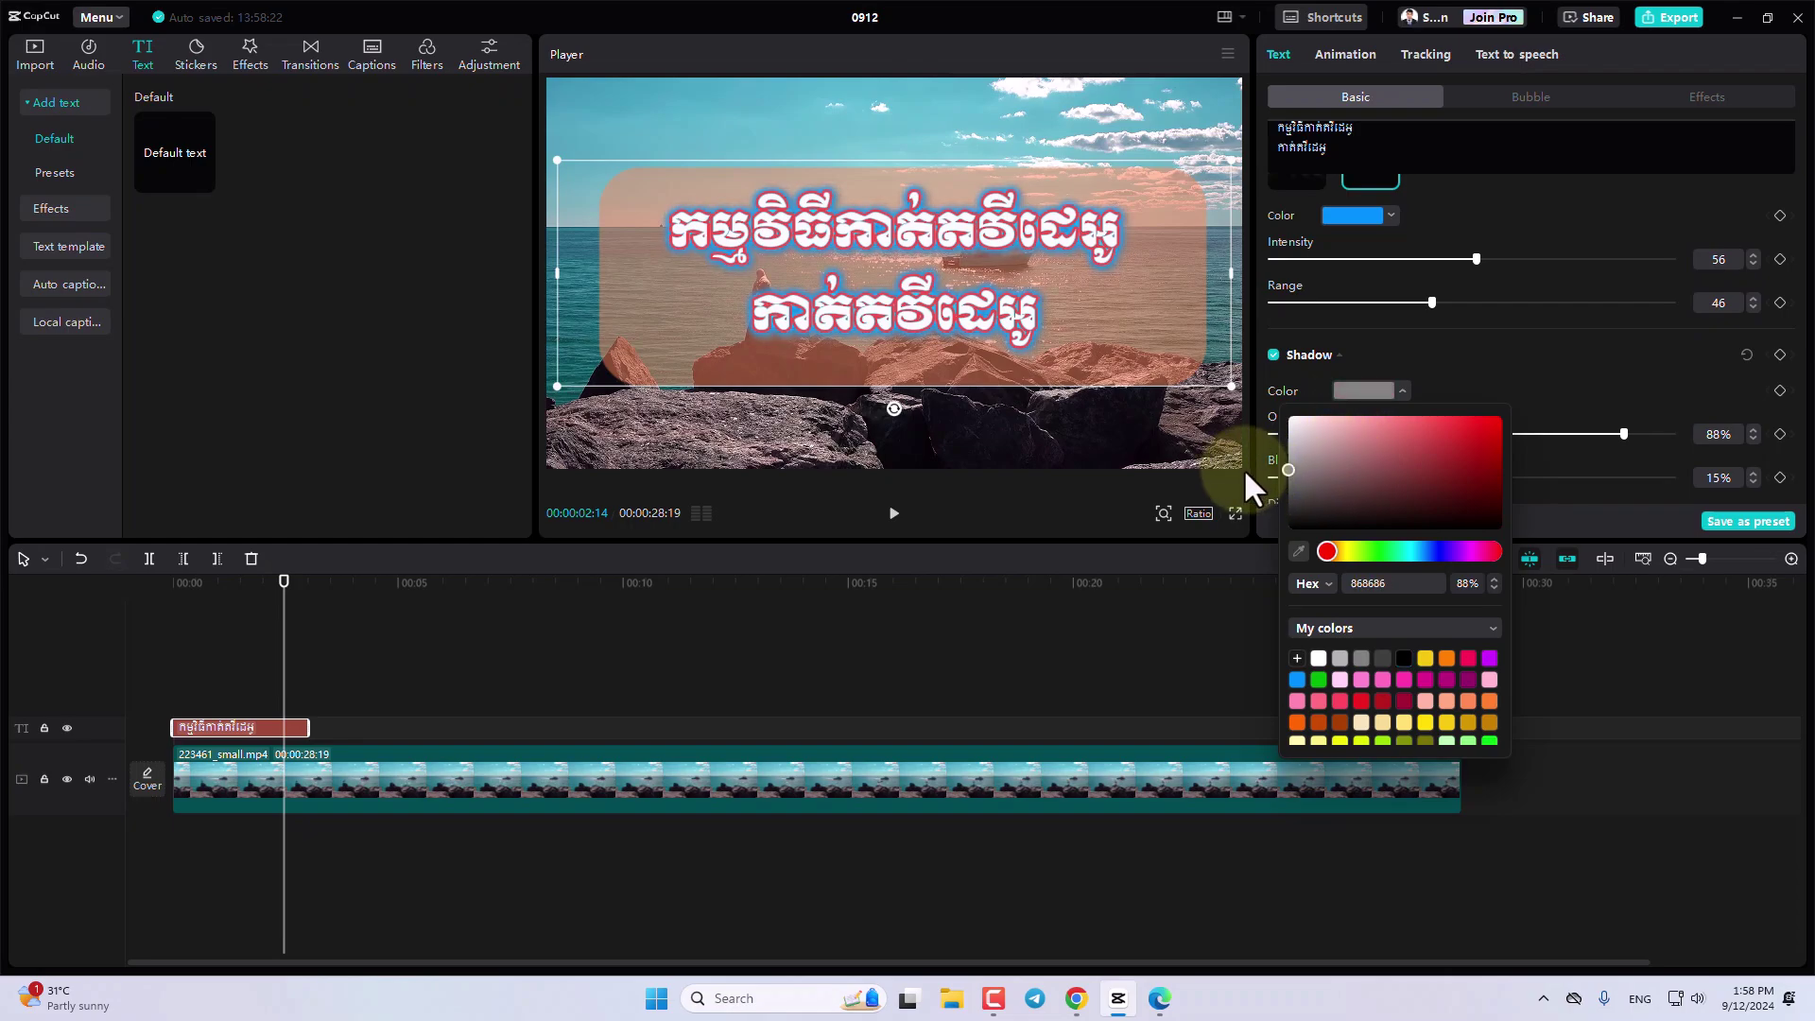
click(1617, 329)
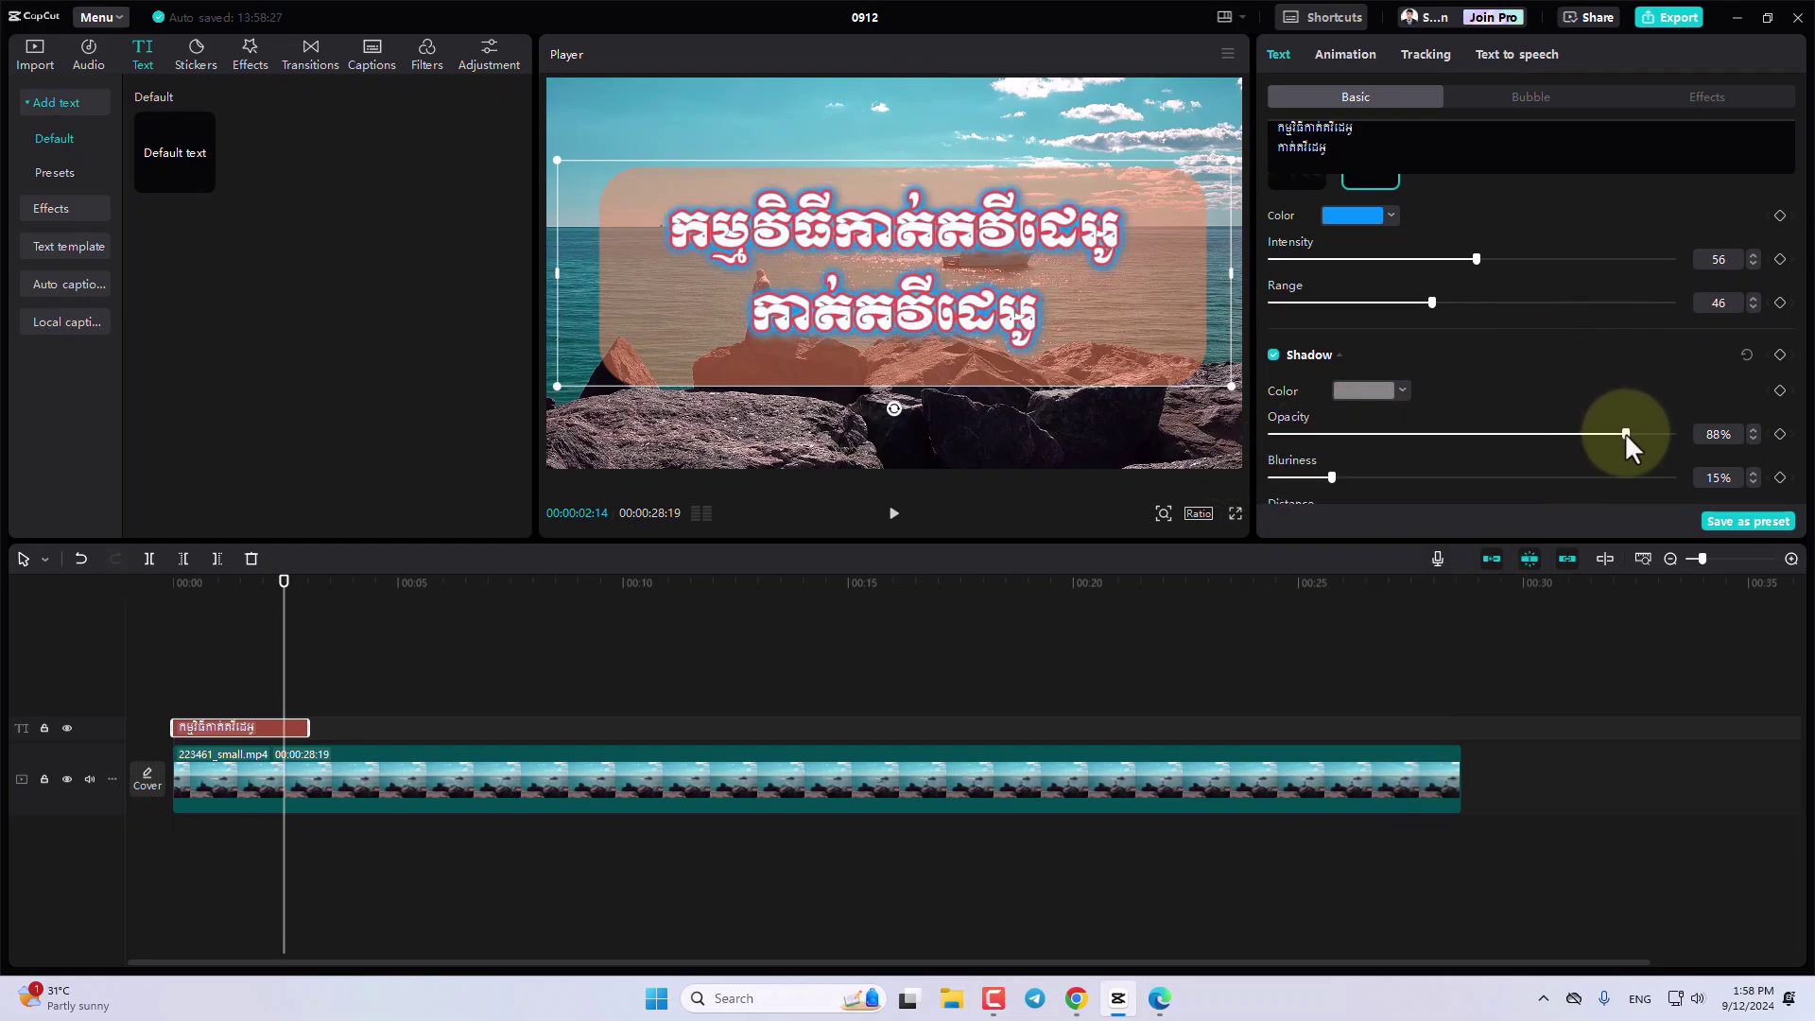
drag(1622, 427, 1615, 433)
mouse_move(1331, 410)
mouse_down()
mouse_move(1309, 410)
mouse_move(1327, 416)
mouse_up()
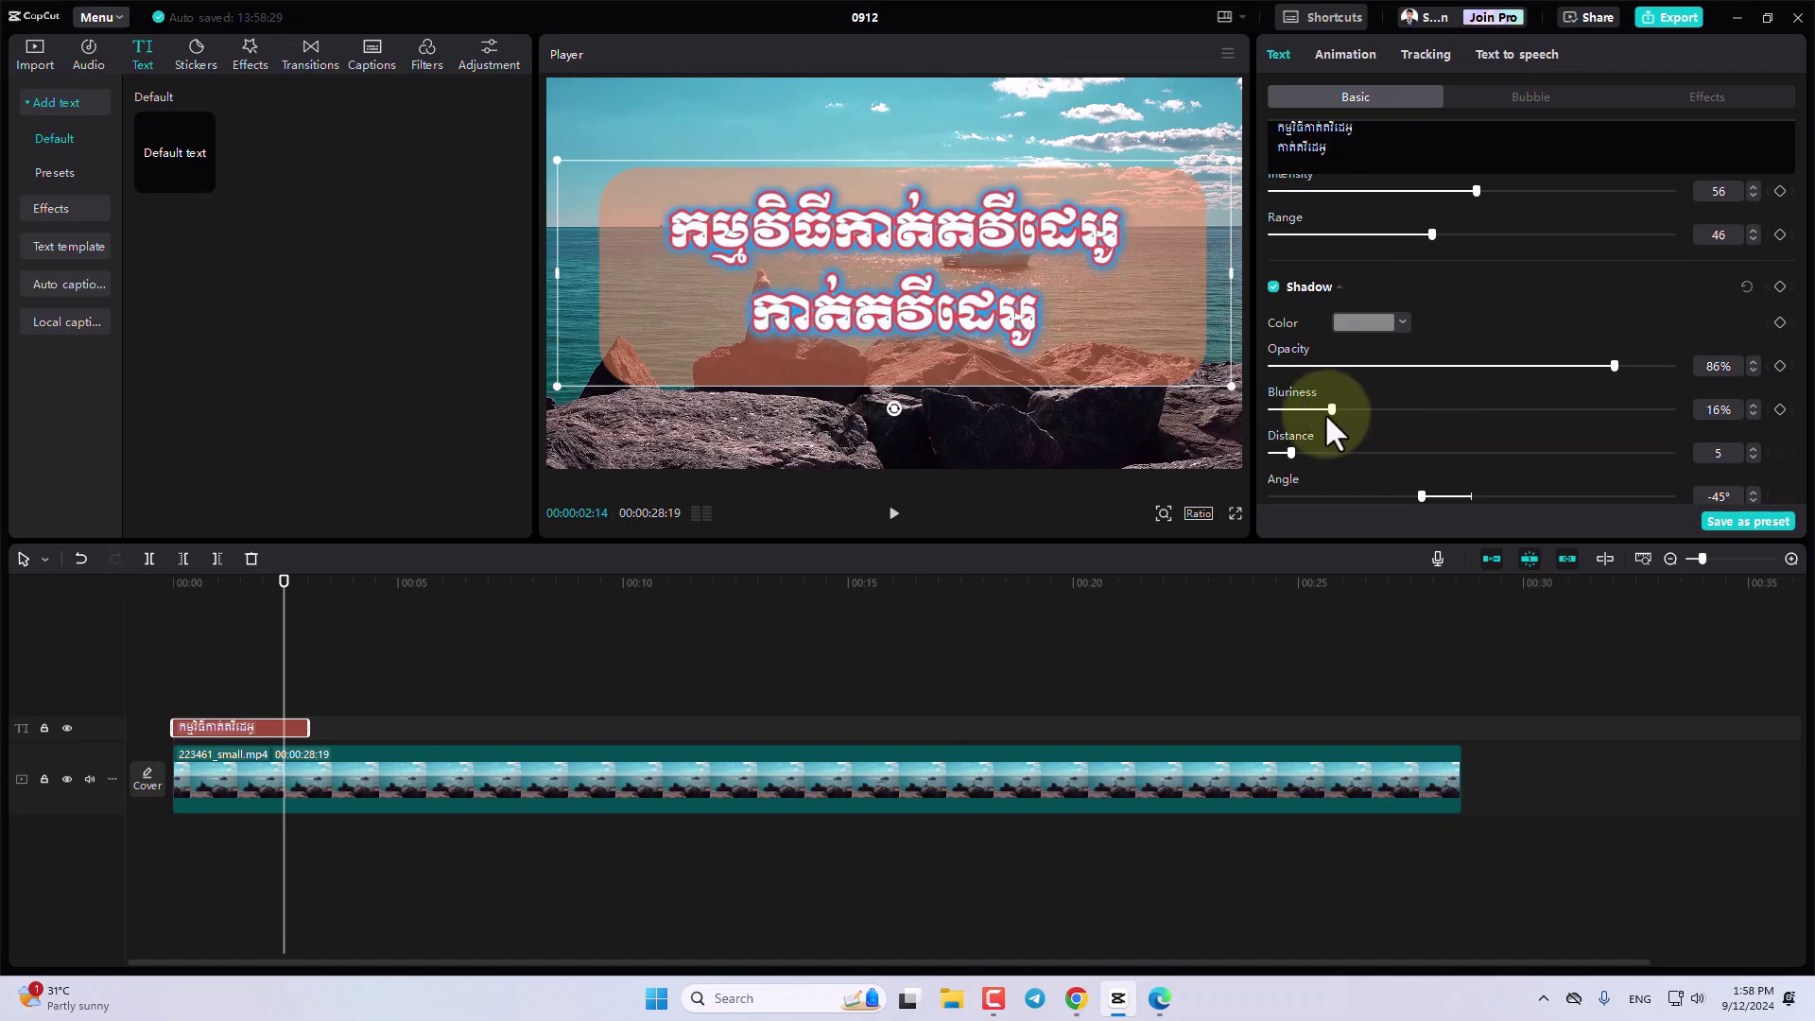
Switch off the glow on the Khmer title.
scroll(1337, 410, up, 1)
scroll(1337, 410, up, 2)
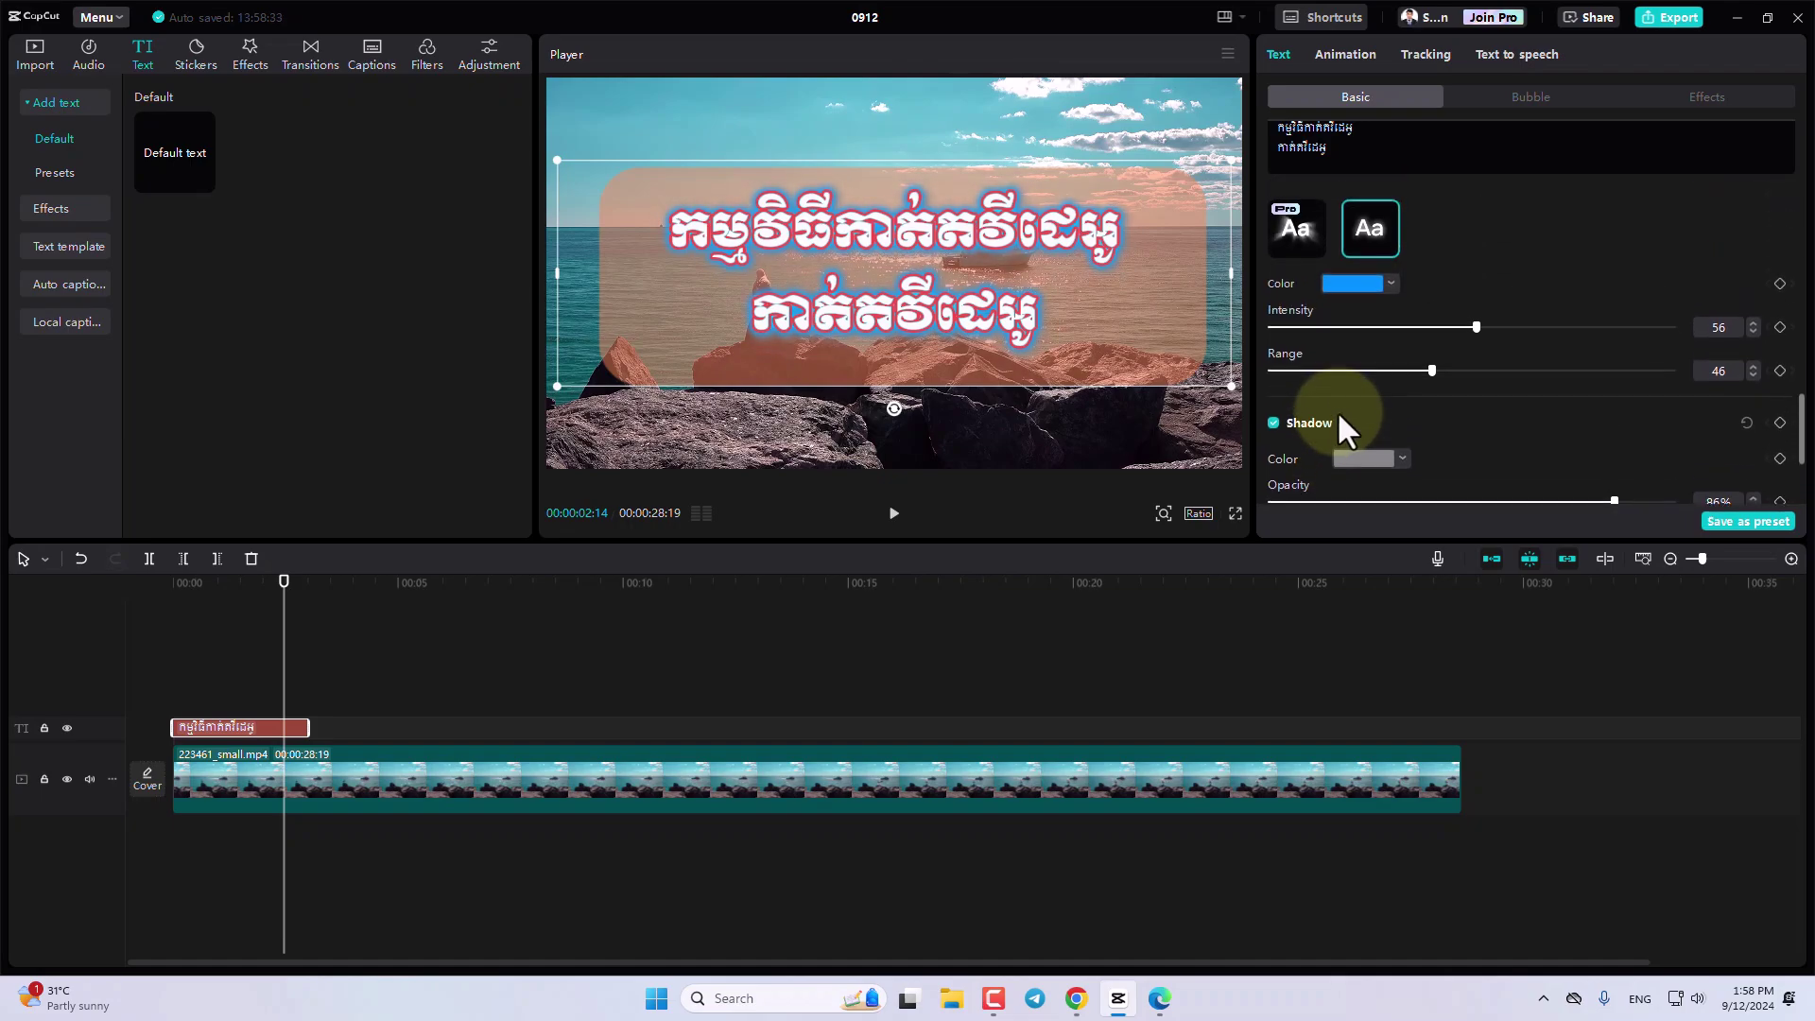
scroll(1303, 371, up, 2)
scroll(1295, 364, up, 2)
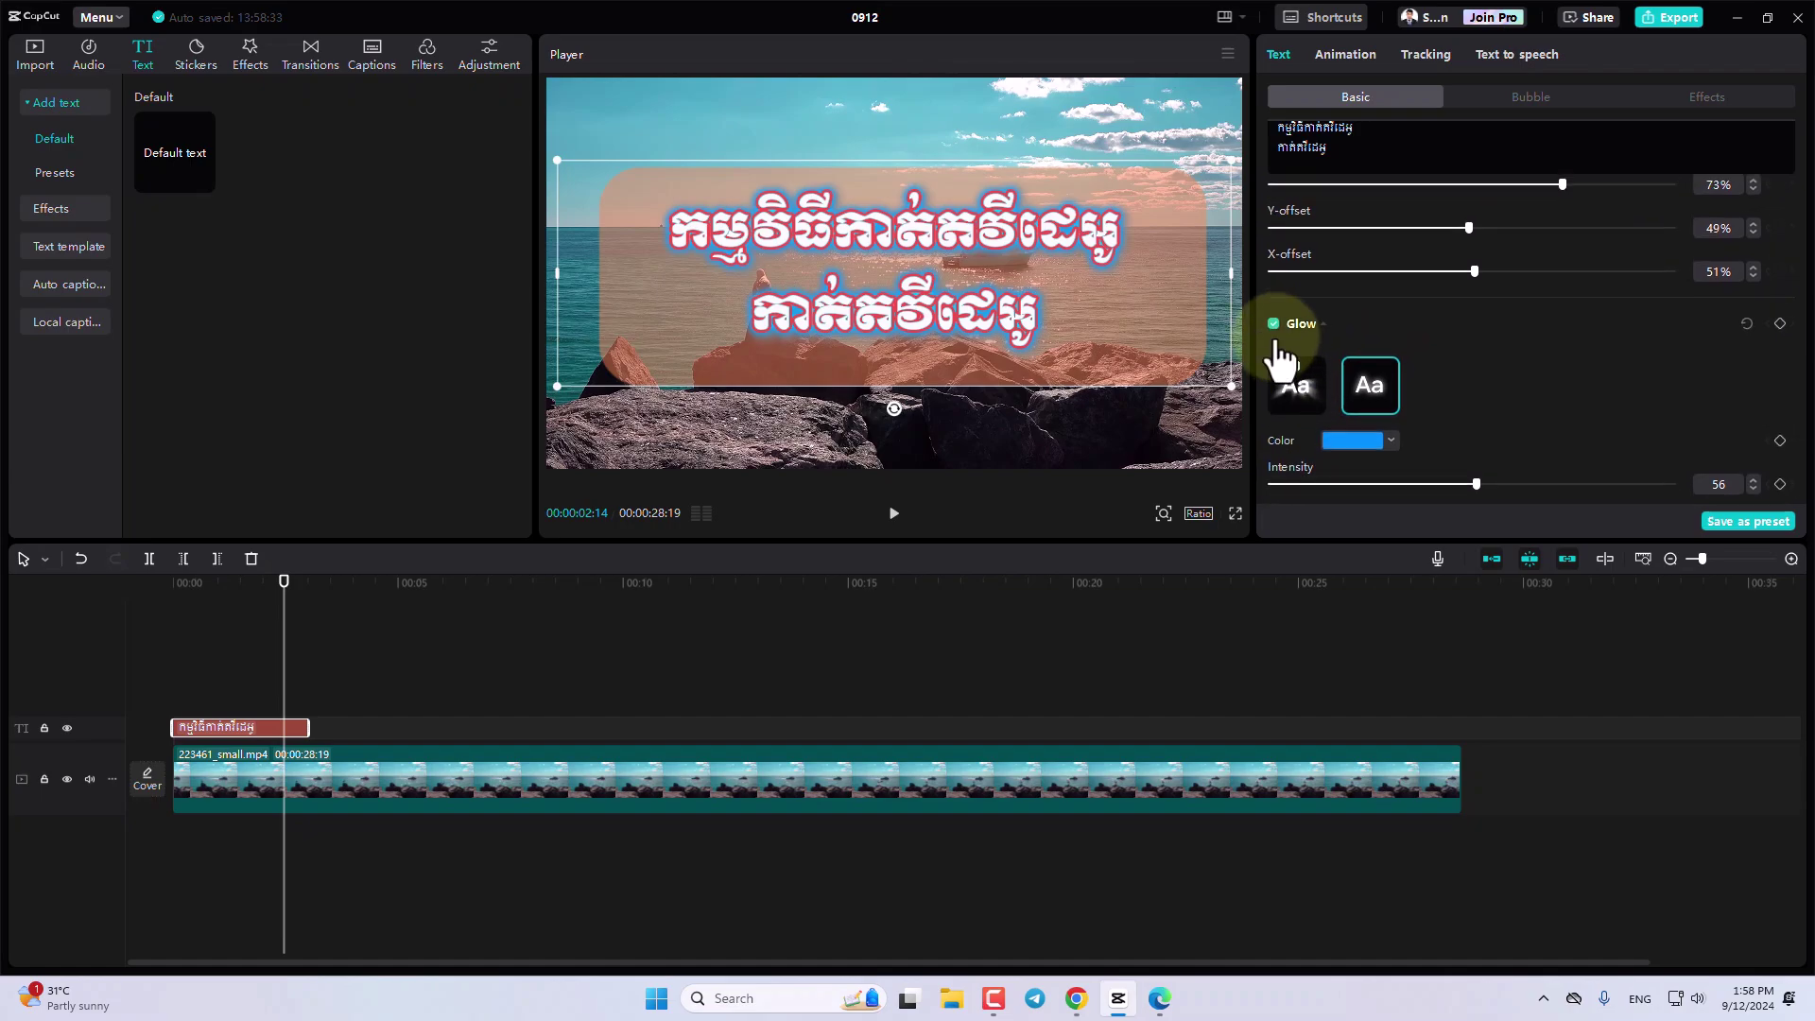
click(1273, 324)
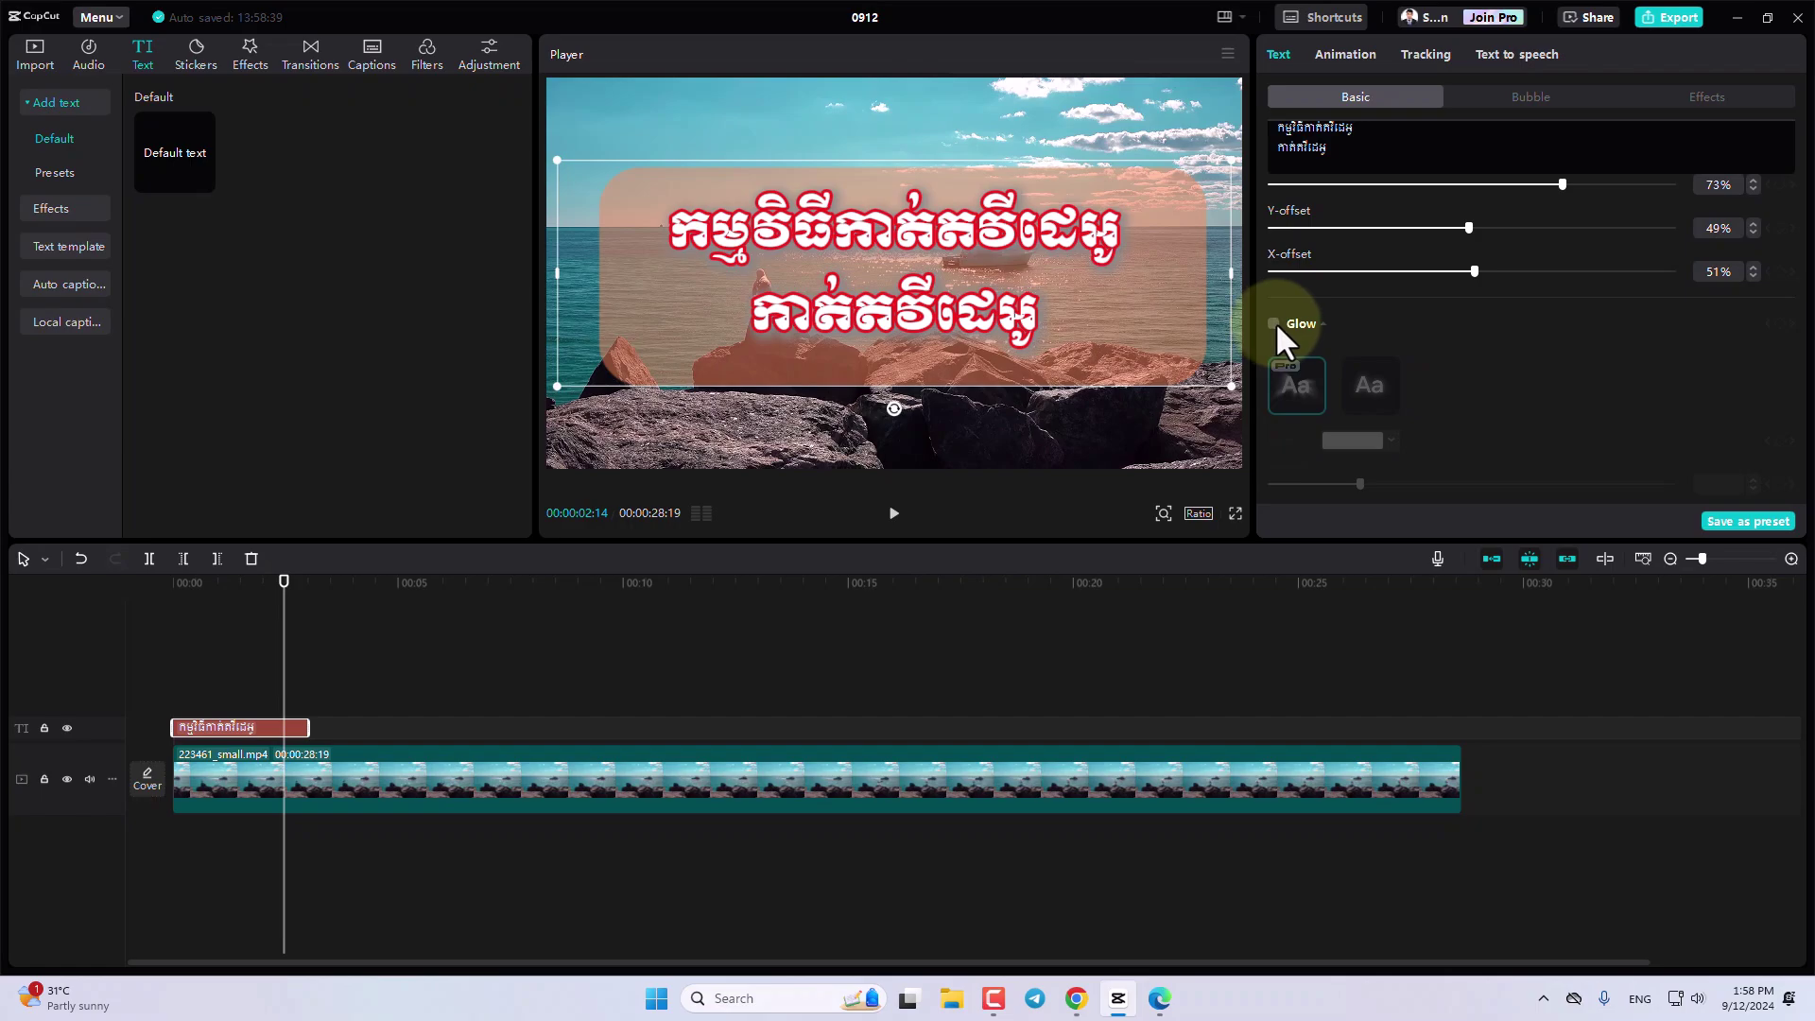
click(1274, 323)
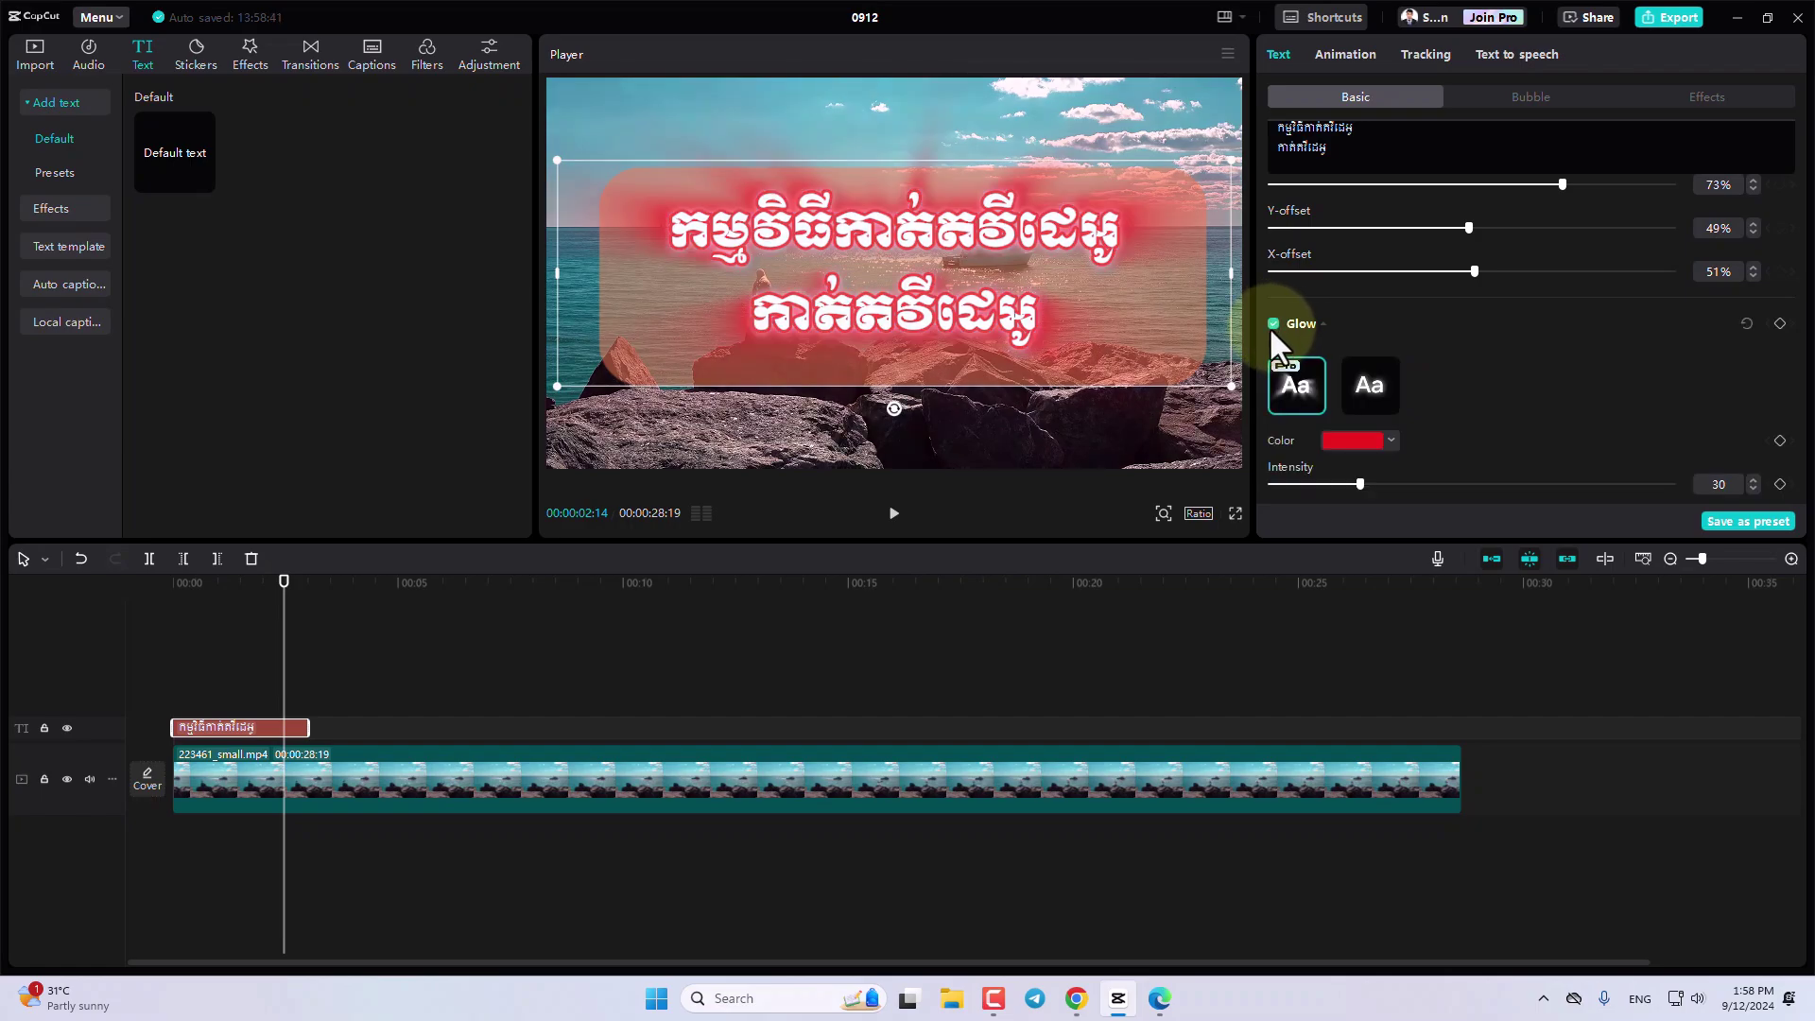
click(1273, 323)
Raise the grey shadow's blurriness to 45%.
scroll(1382, 326, down, 3)
scroll(1387, 318, down, 2)
scroll(1386, 318, down, 1)
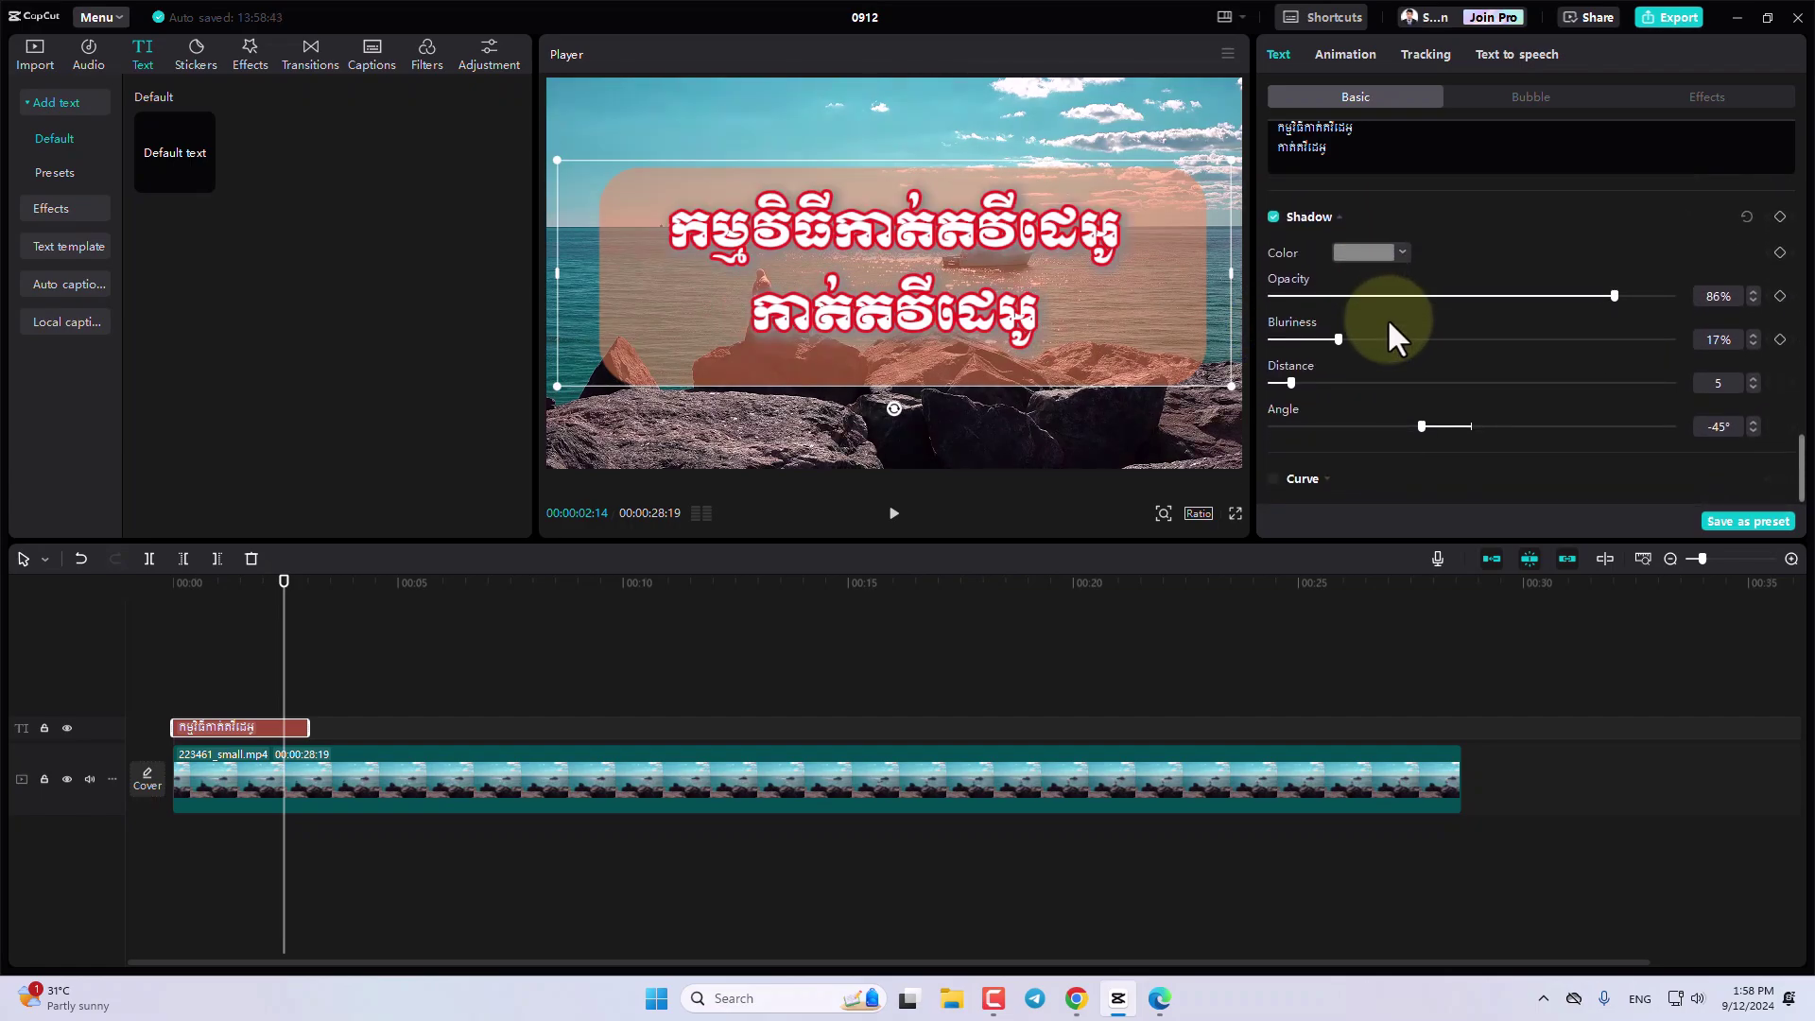
drag(1341, 338, 1352, 338)
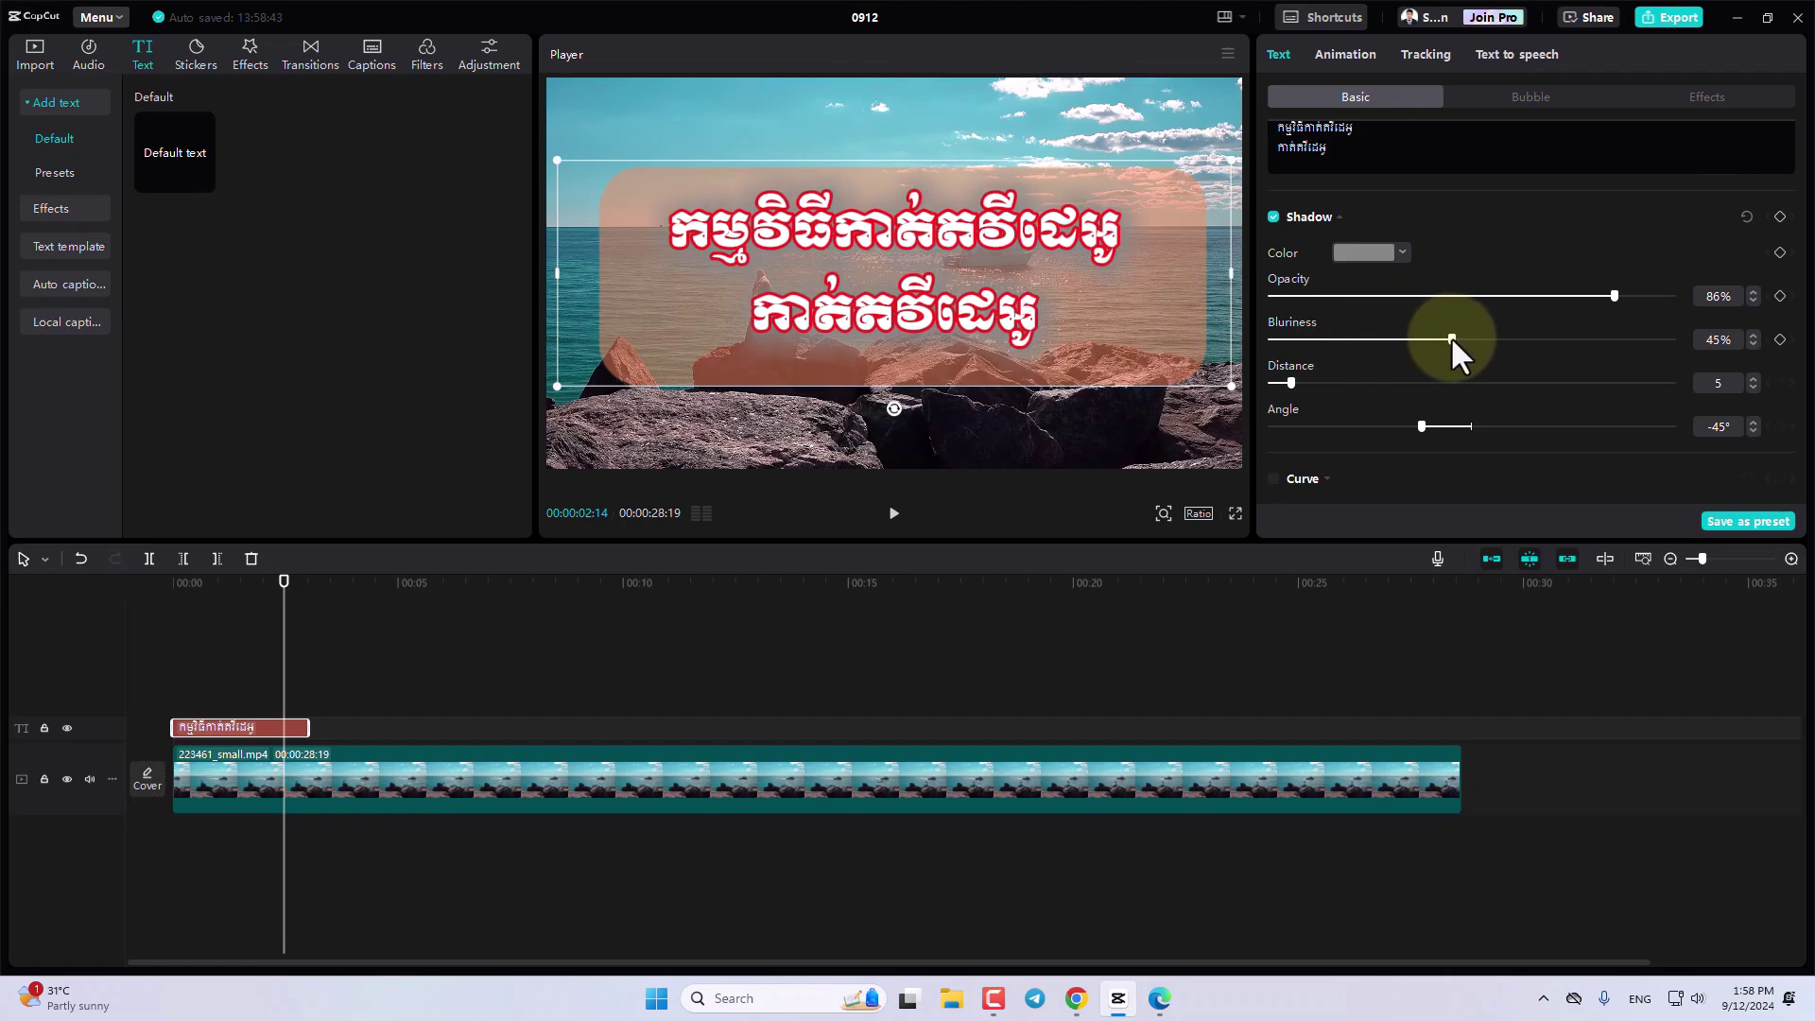
Make the title shadow black 000000 at 79% opacity with 4% blurriness.
click(1361, 253)
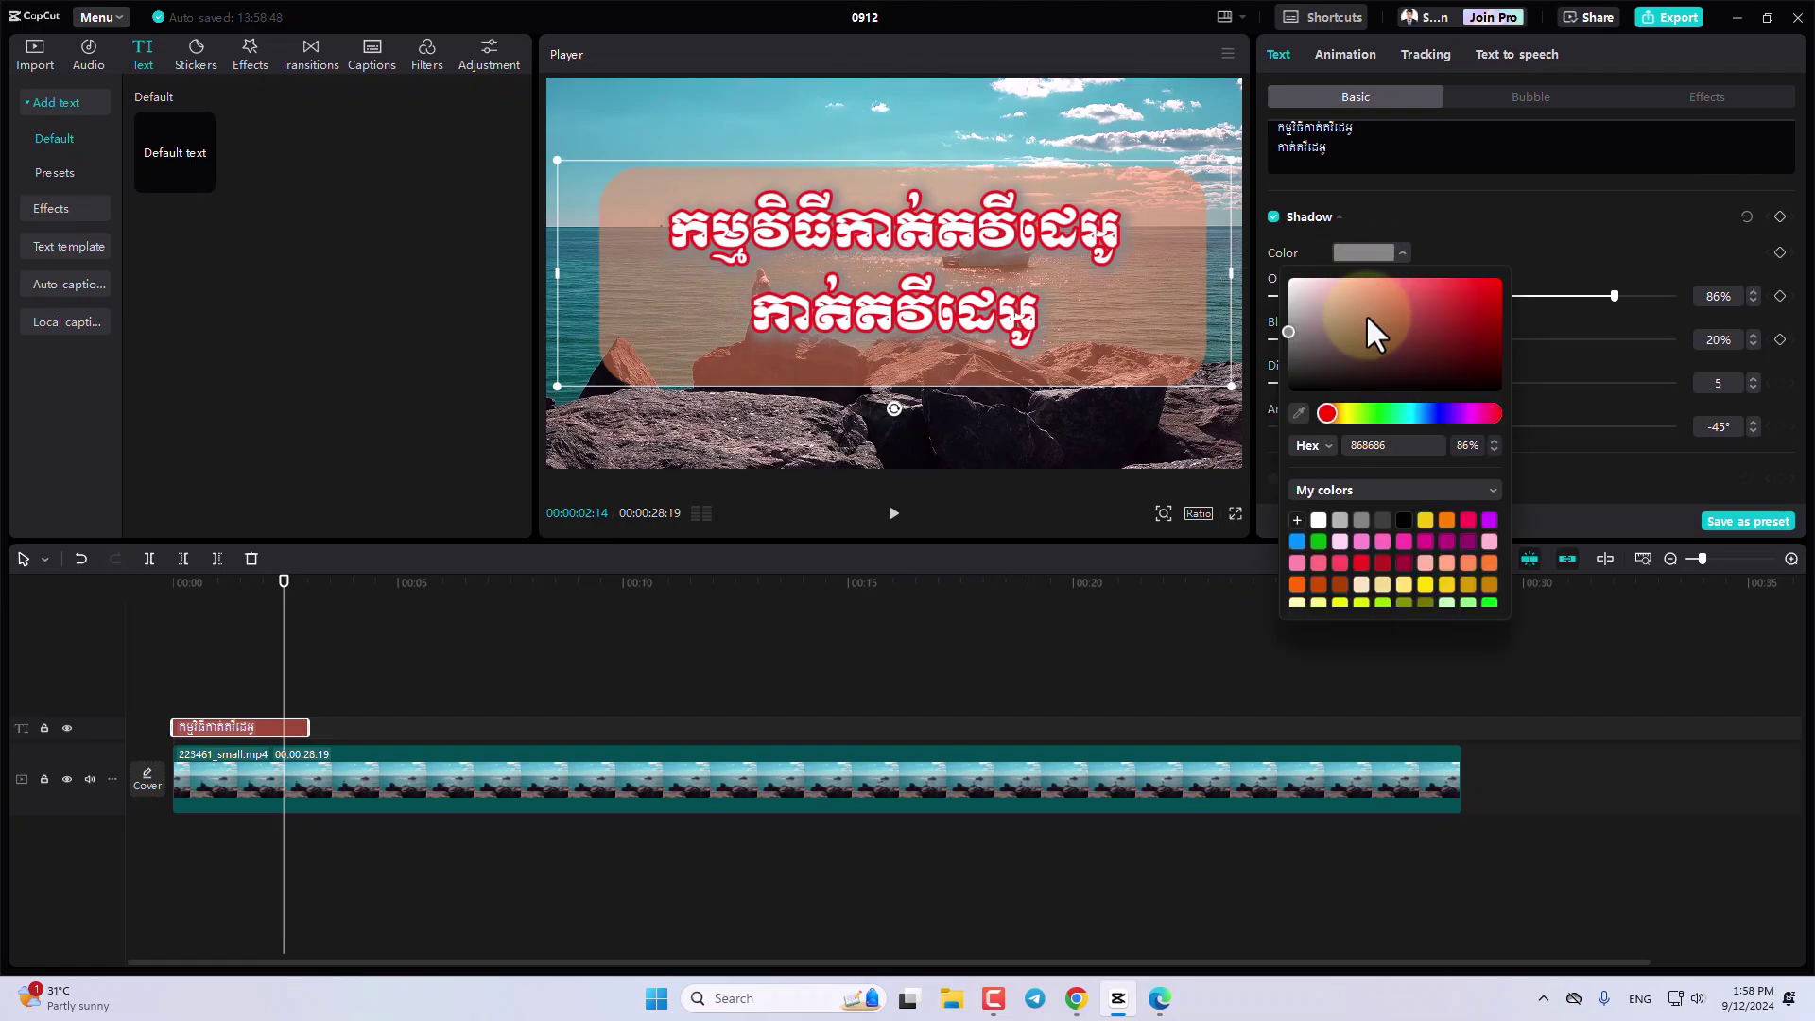
click(1401, 521)
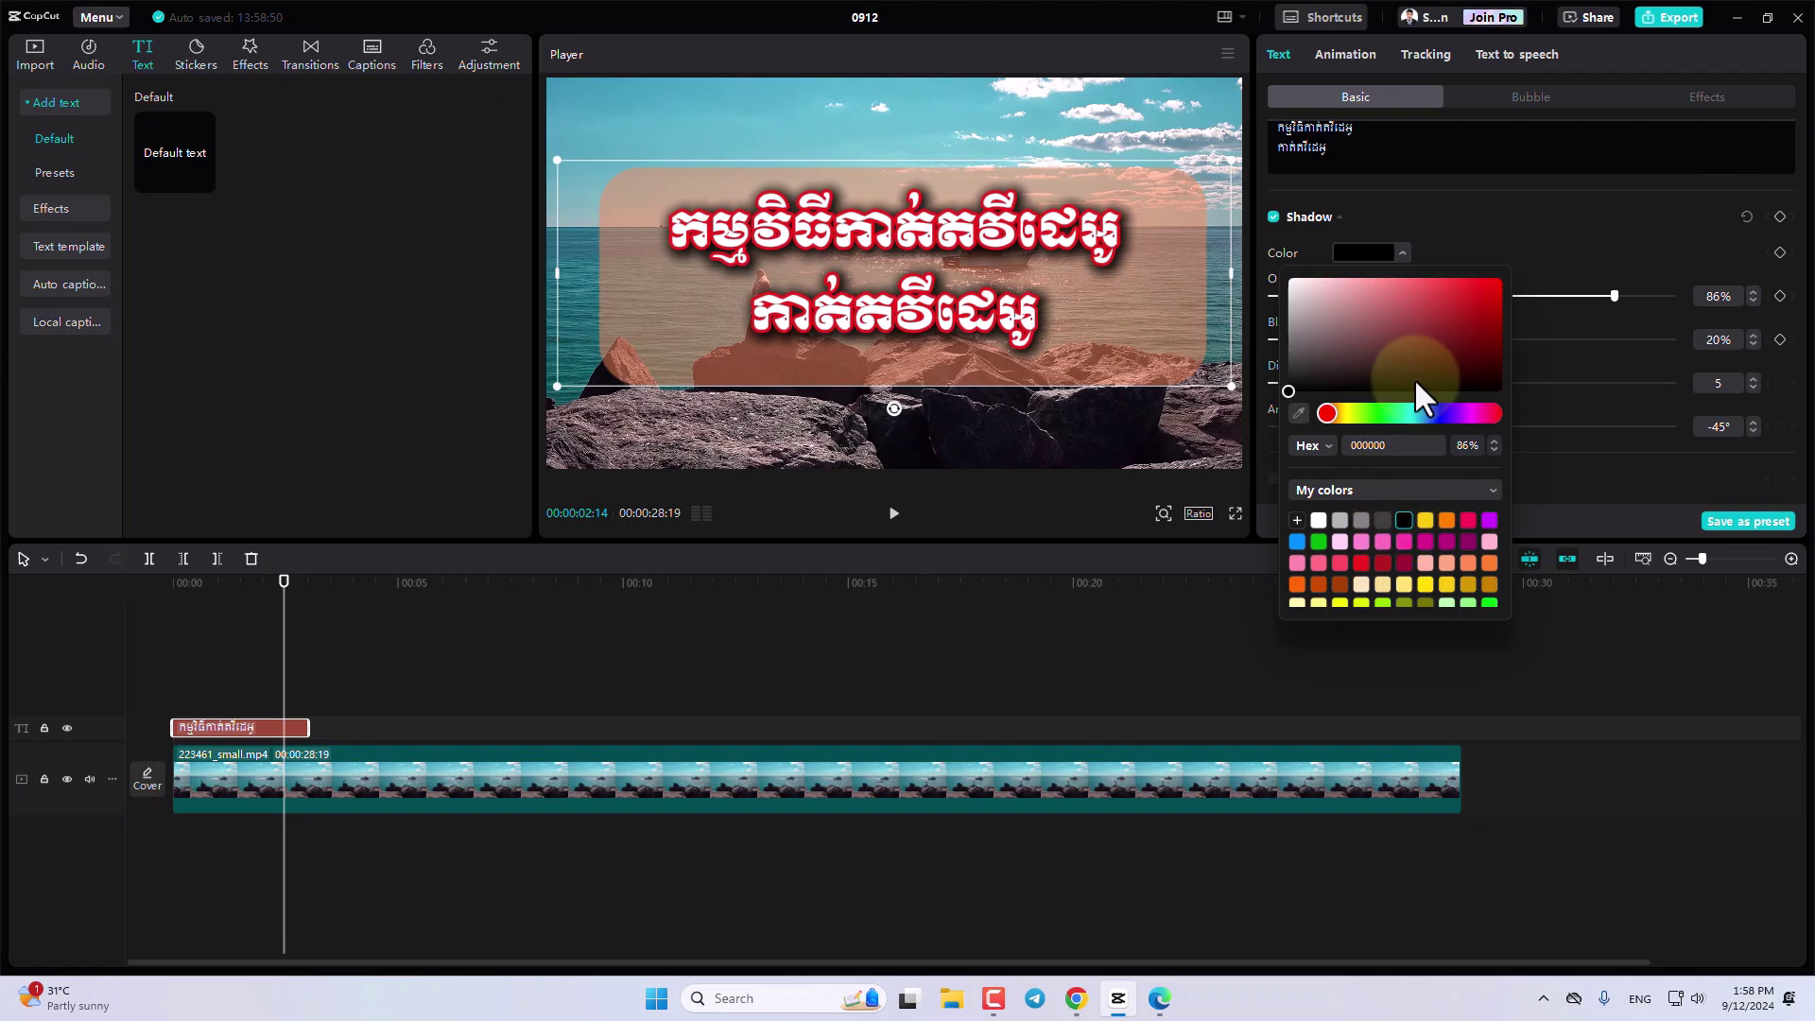
click(1431, 261)
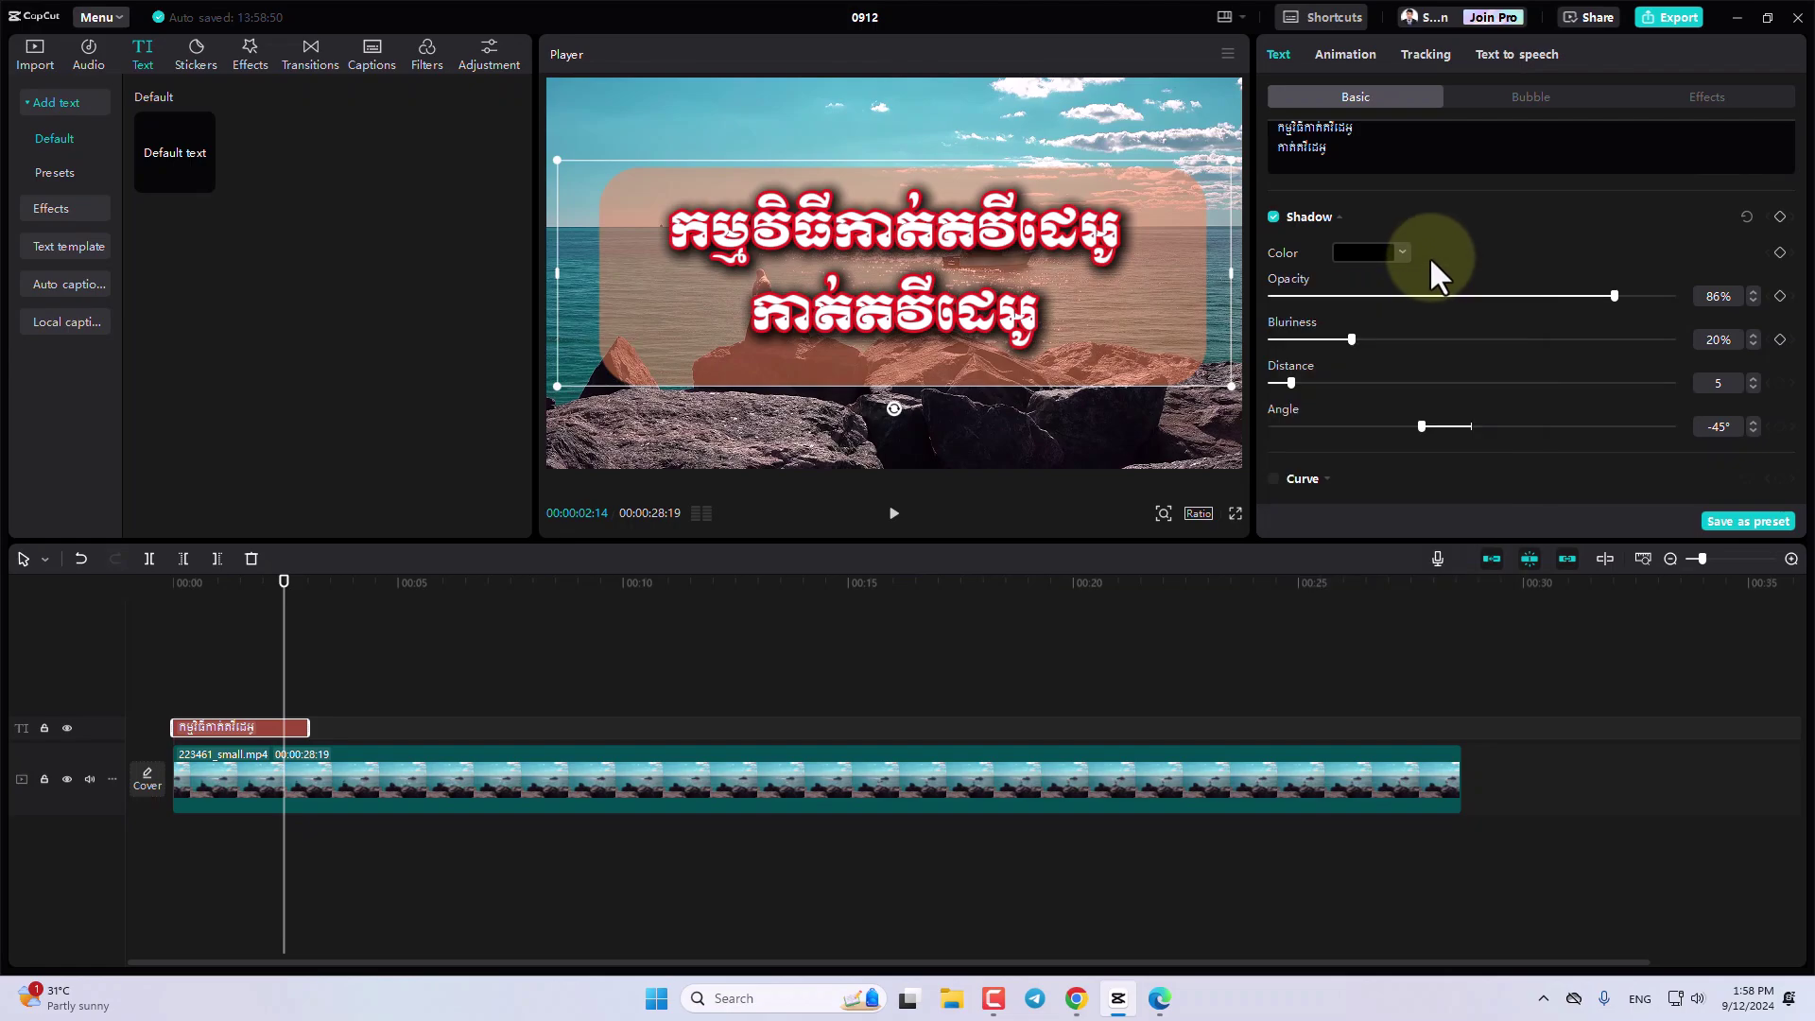
mouse_move(1352, 339)
mouse_down()
mouse_move(1269, 343)
mouse_move(1374, 349)
mouse_move(1310, 357)
mouse_up()
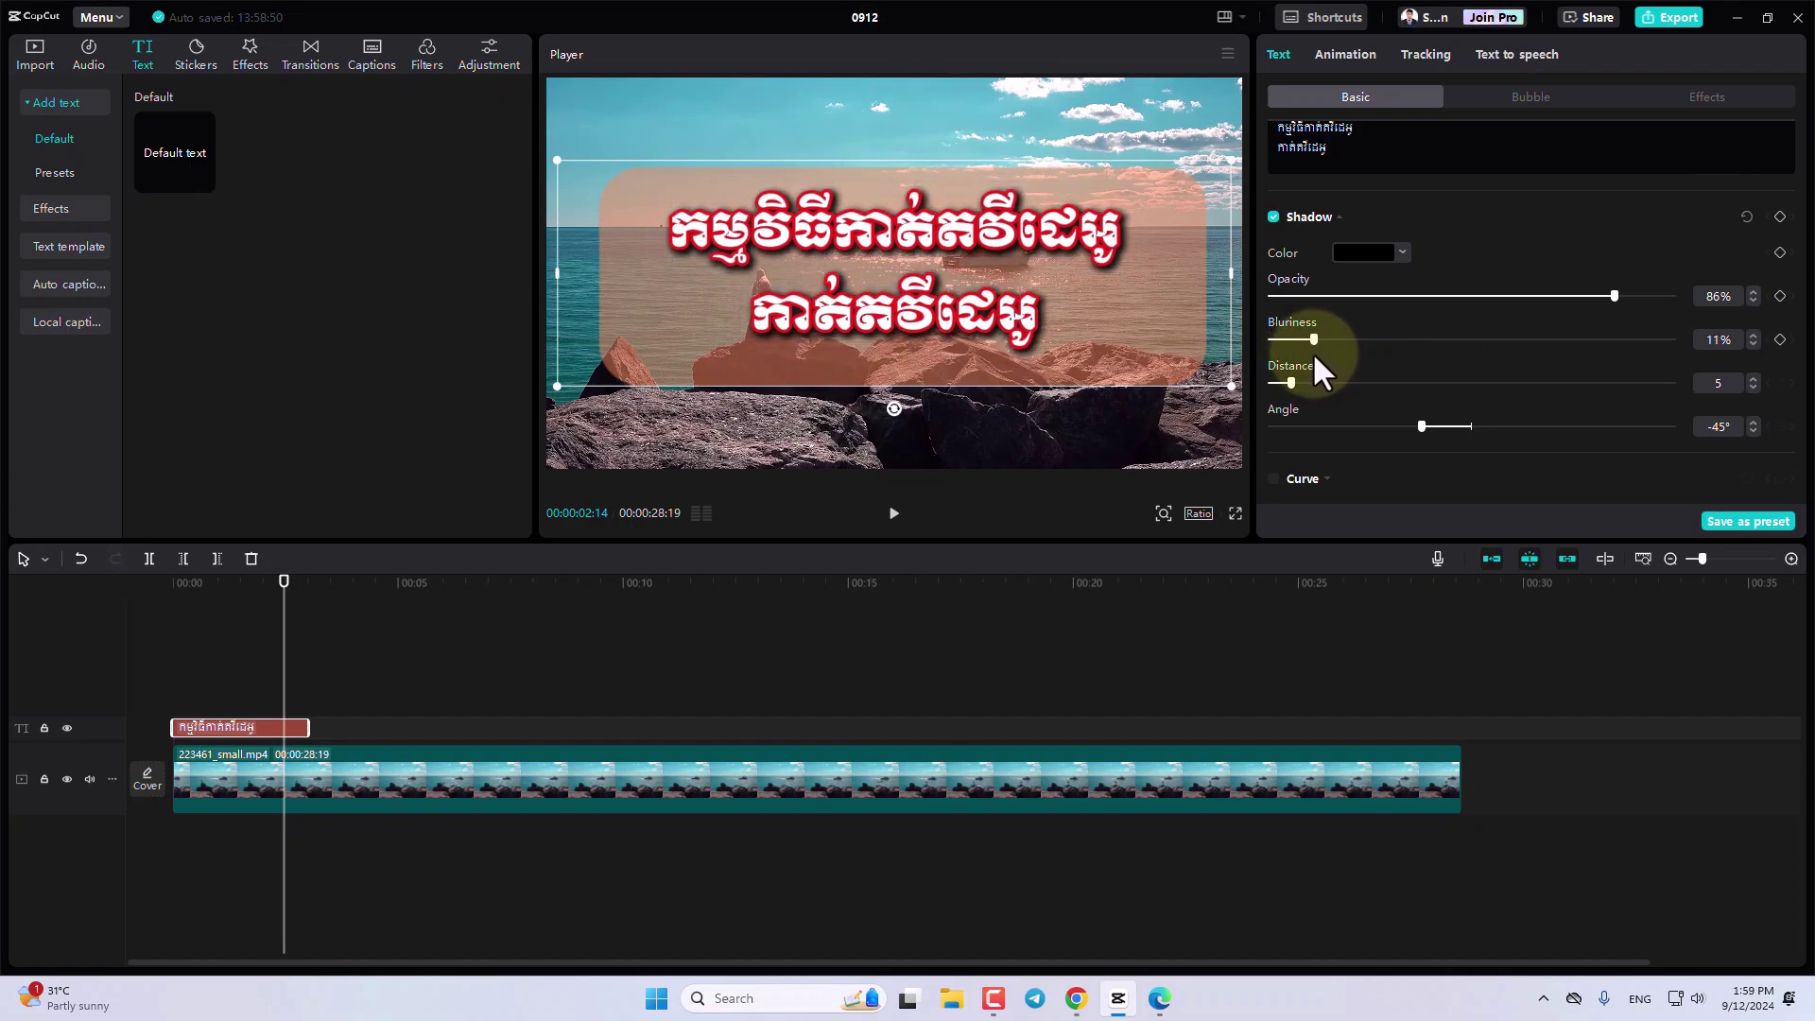
drag(1615, 296, 1588, 296)
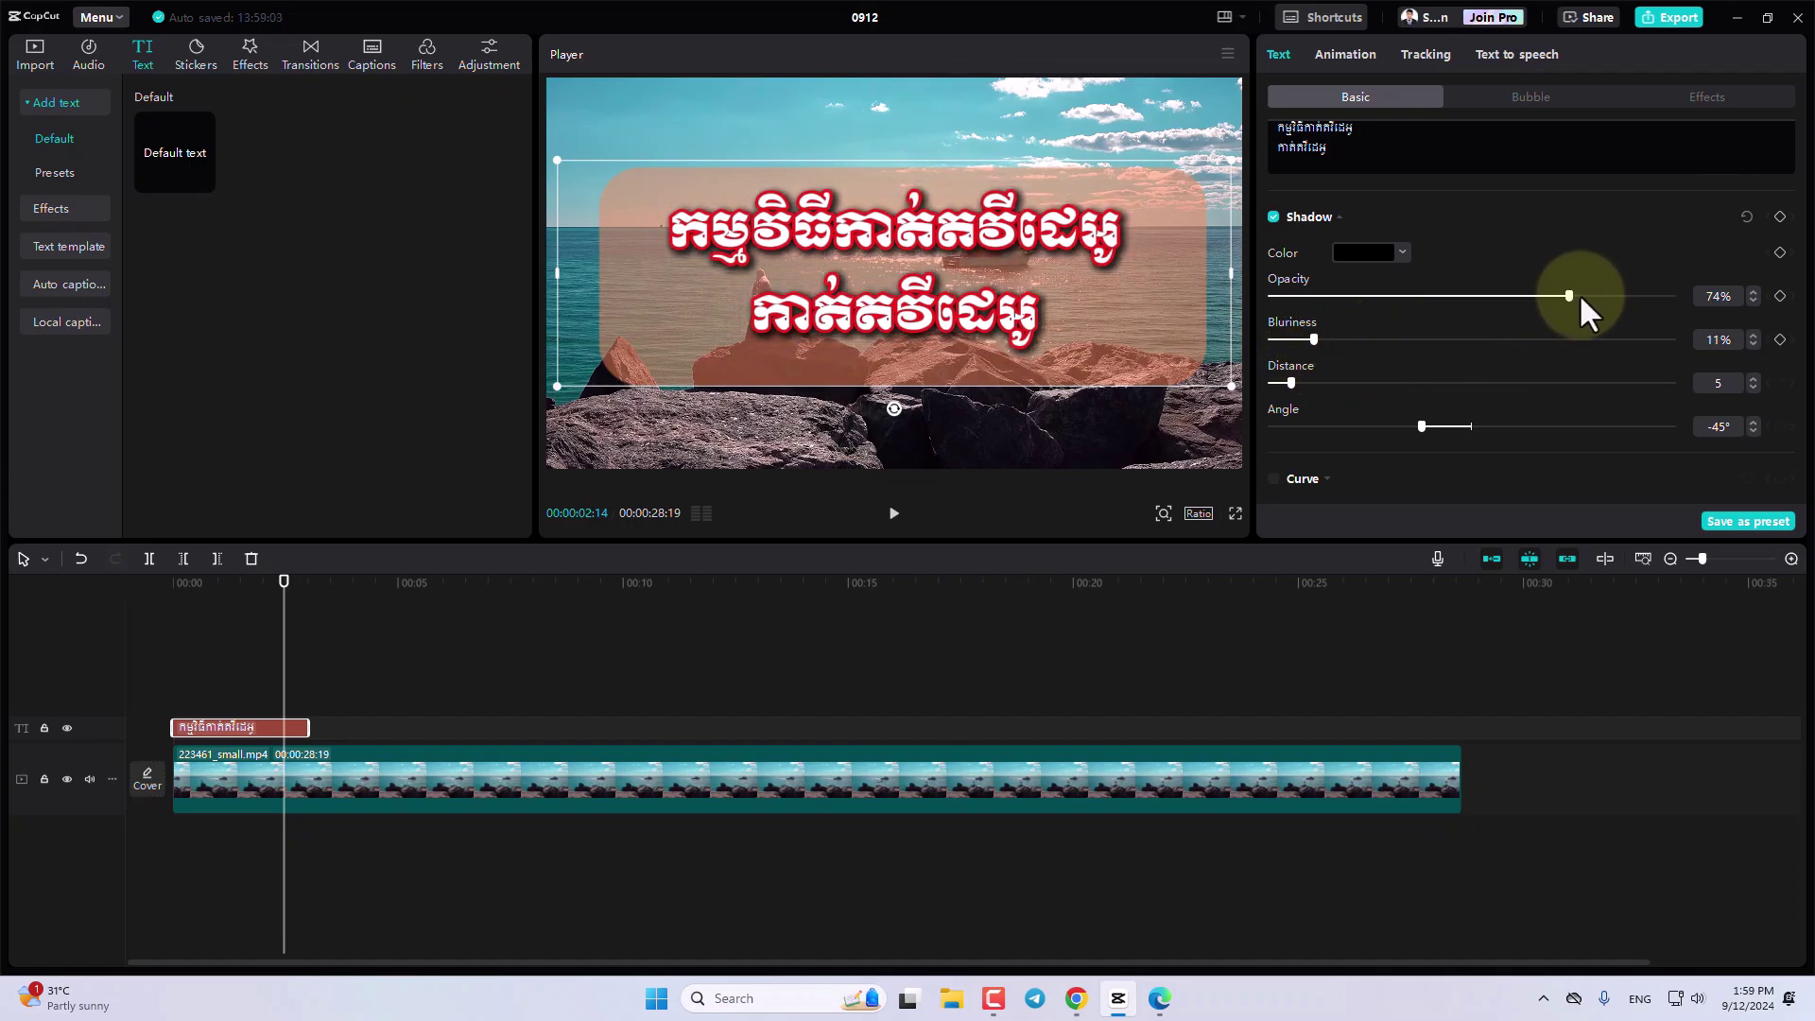
mouse_move(1310, 343)
mouse_down()
mouse_move(1182, 344)
mouse_move(1285, 349)
mouse_up()
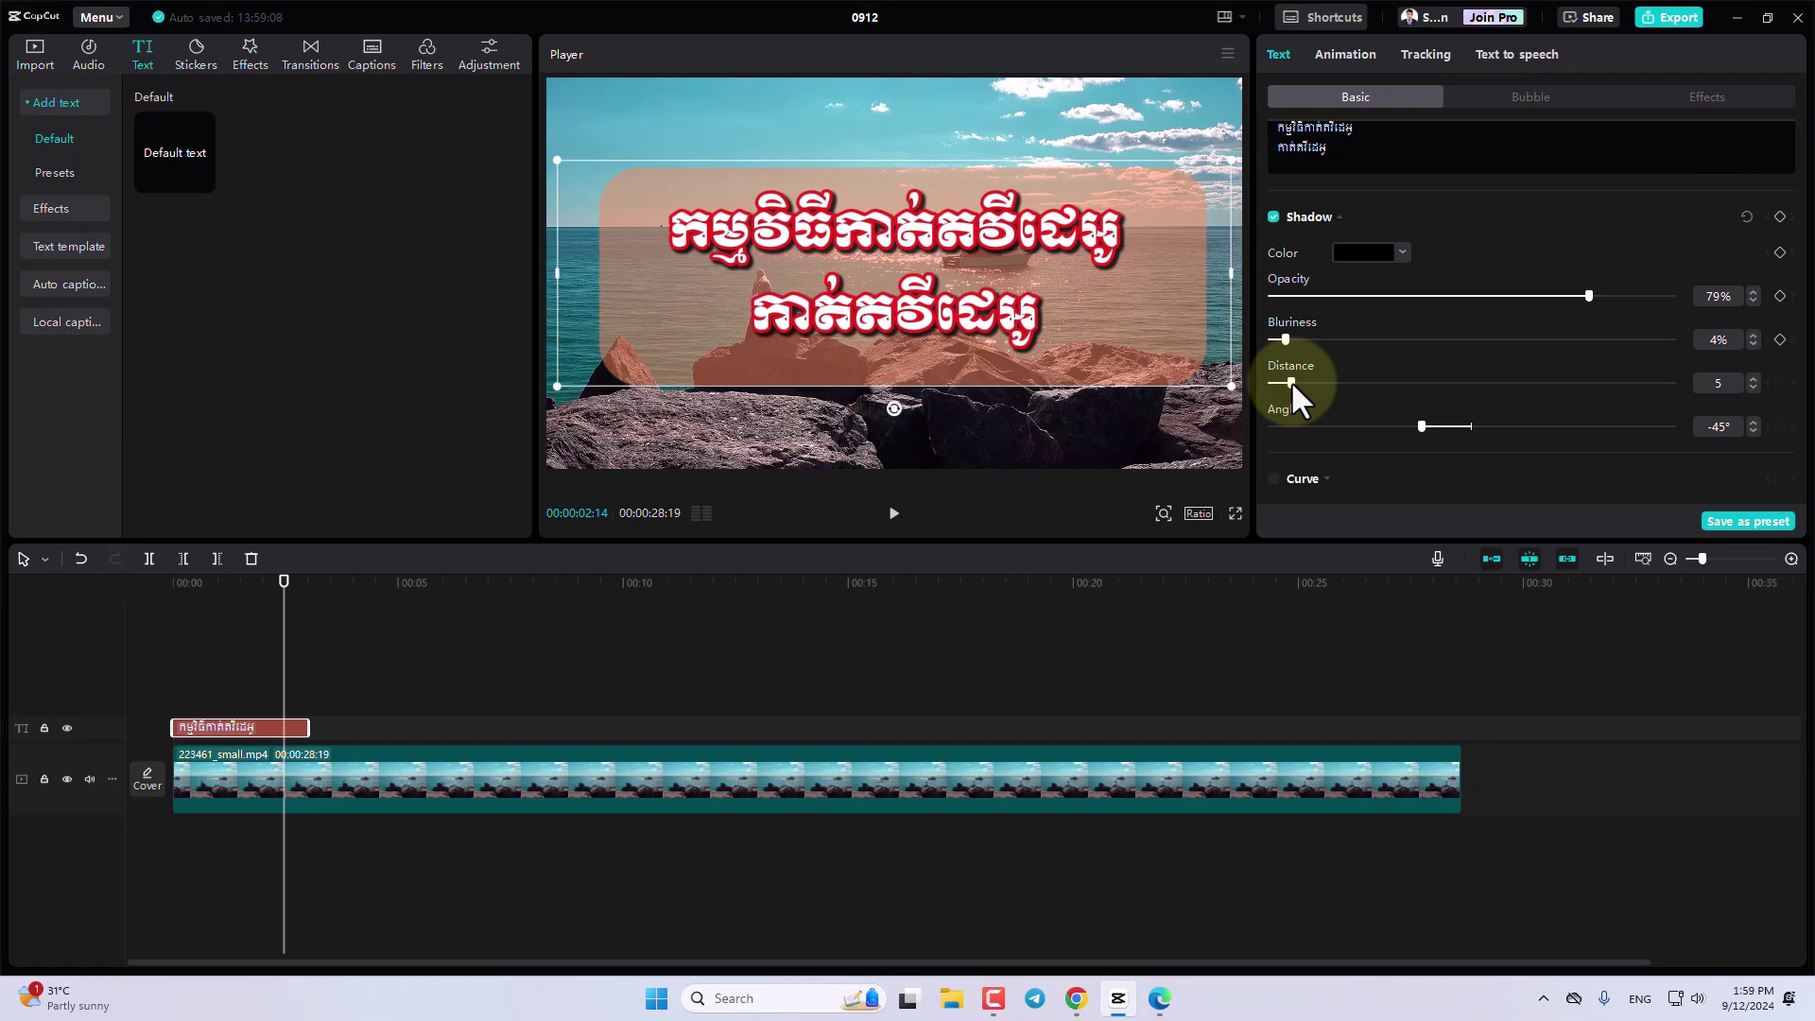
Offset the black shadow to distance 9 at a 25° angle with 10% blurriness.
mouse_move(1292, 381)
mouse_down()
mouse_move(1487, 382)
mouse_move(1307, 383)
mouse_up()
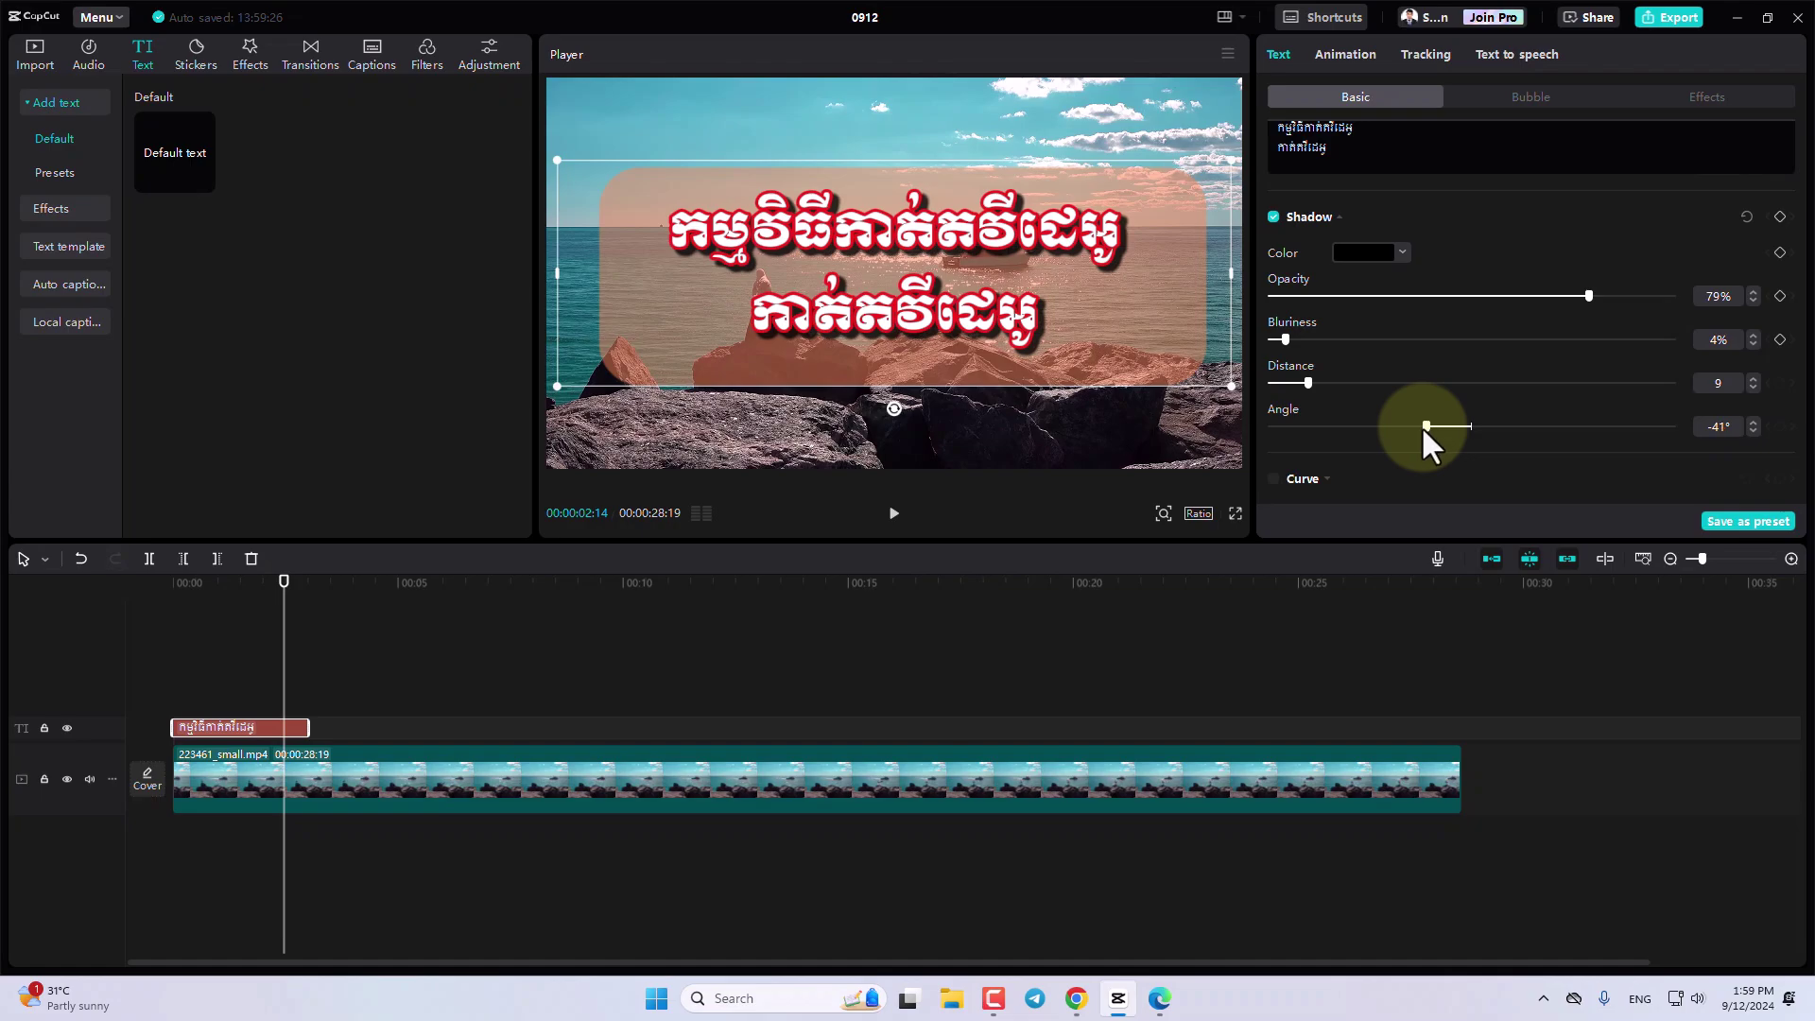
mouse_move(1421, 427)
mouse_down()
mouse_move(1308, 437)
mouse_move(1588, 463)
mouse_up()
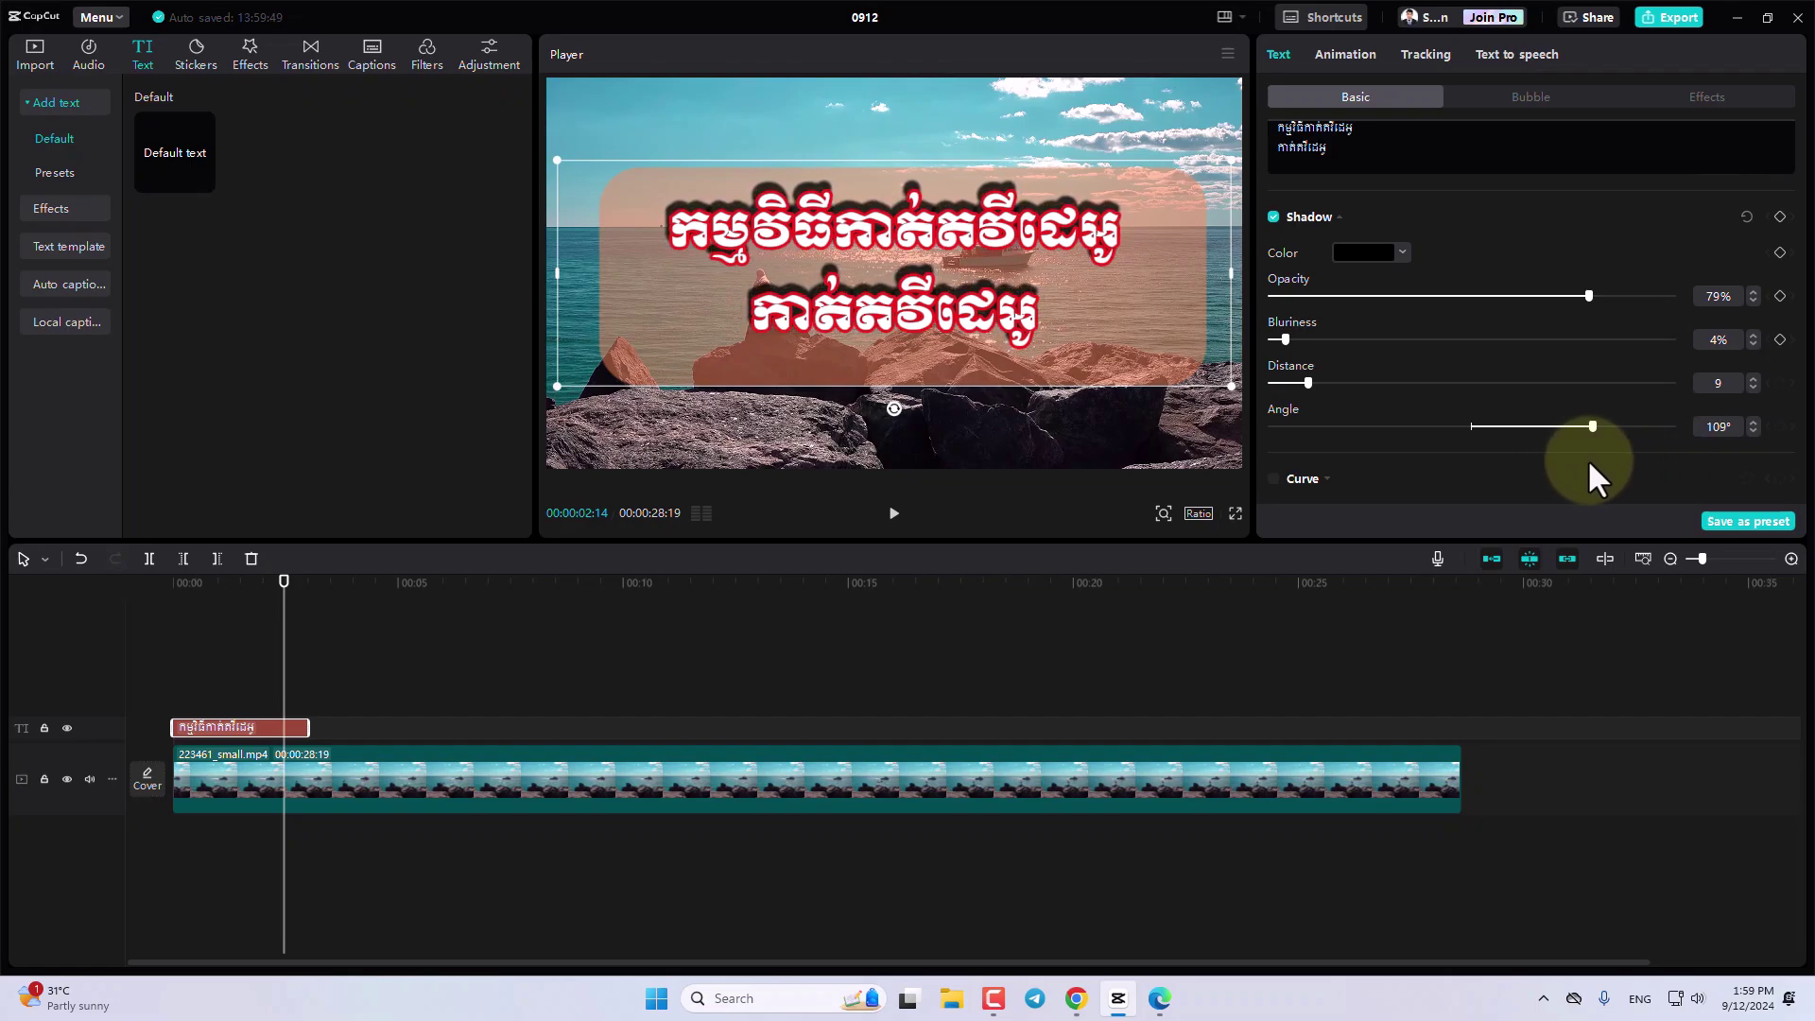
mouse_move(1312, 378)
mouse_down()
mouse_move(1364, 378)
mouse_move(1269, 343)
mouse_move(1304, 340)
mouse_up()
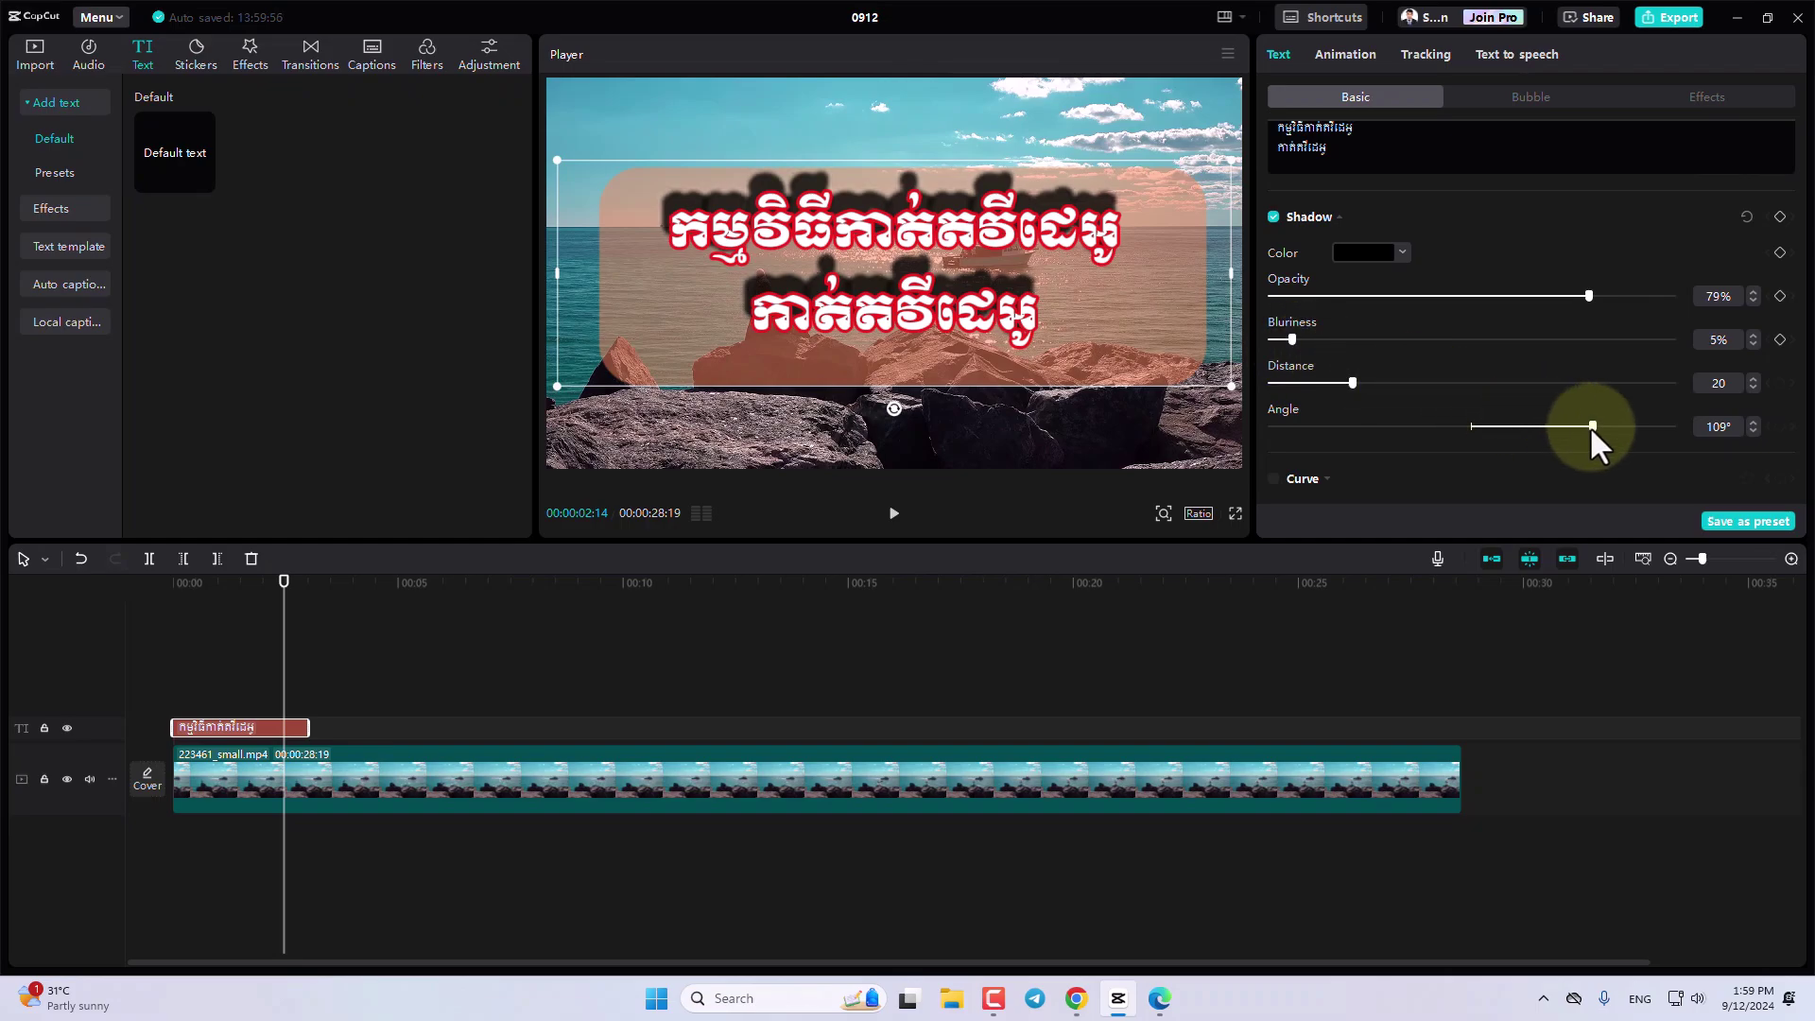
mouse_move(1592, 429)
mouse_down()
mouse_move(1346, 444)
mouse_move(1496, 427)
mouse_up()
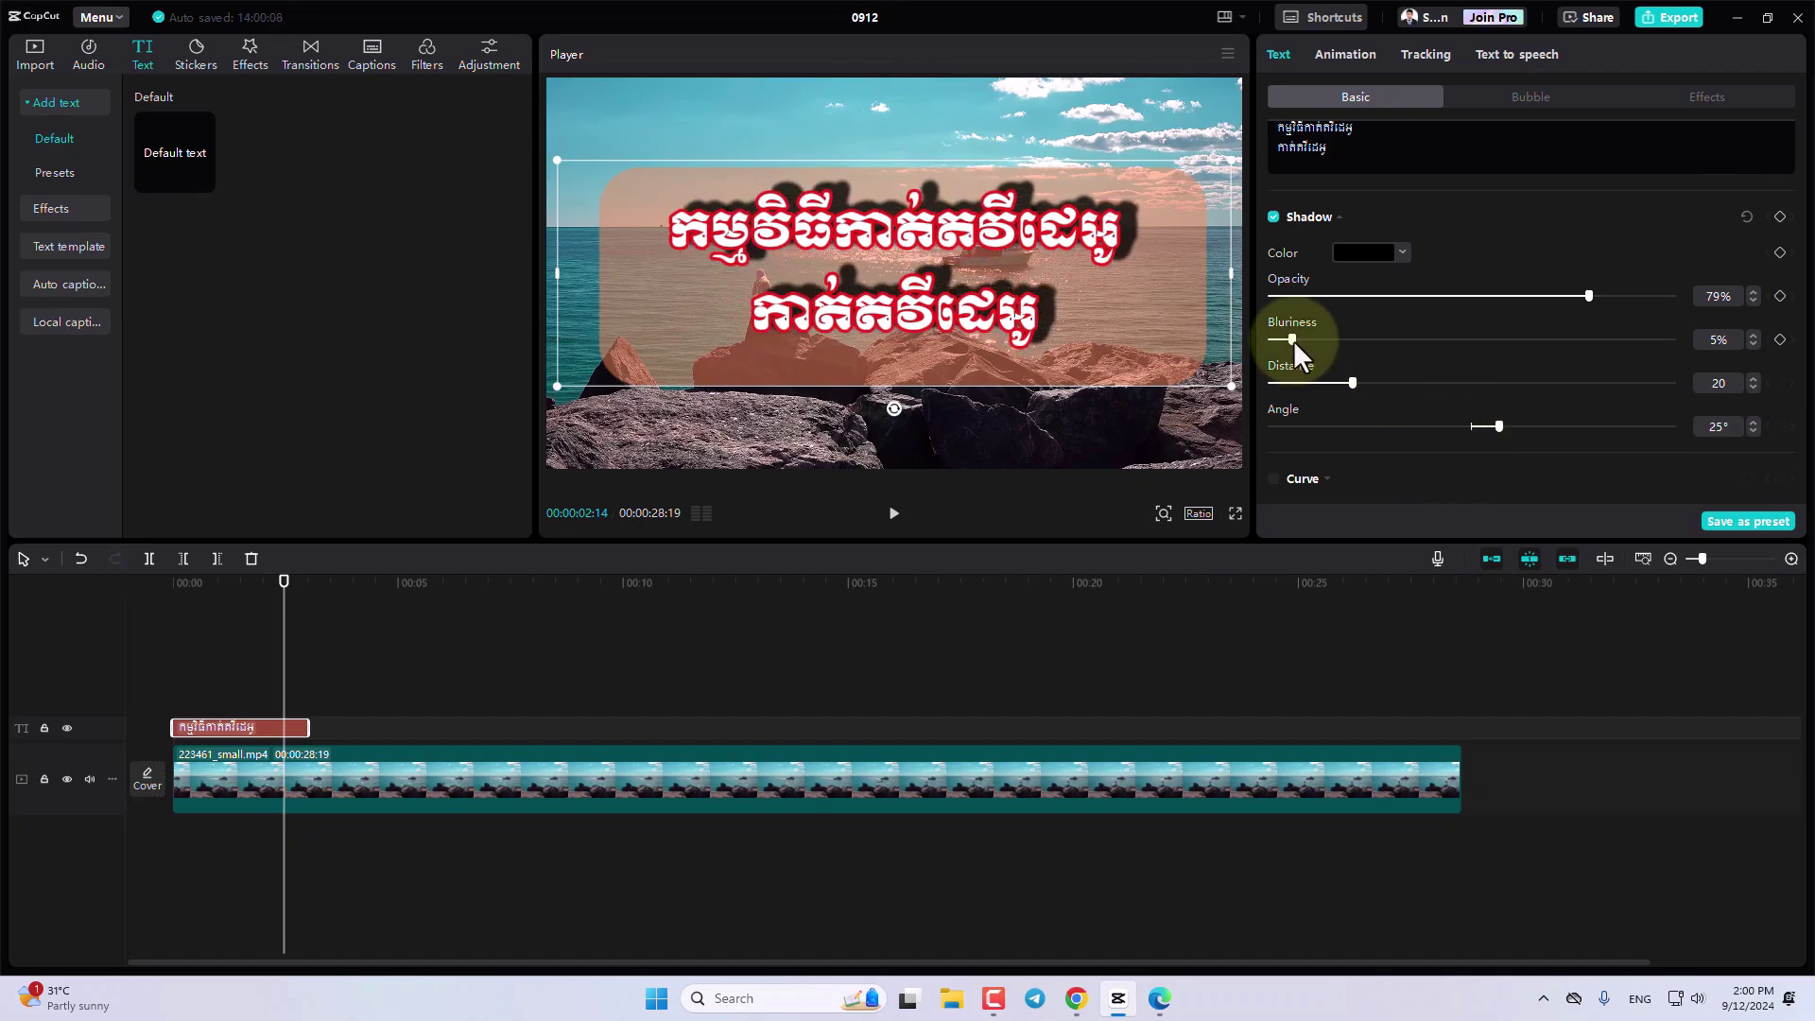
mouse_move(1292, 339)
mouse_down()
mouse_move(1310, 340)
mouse_move(1308, 382)
mouse_up()
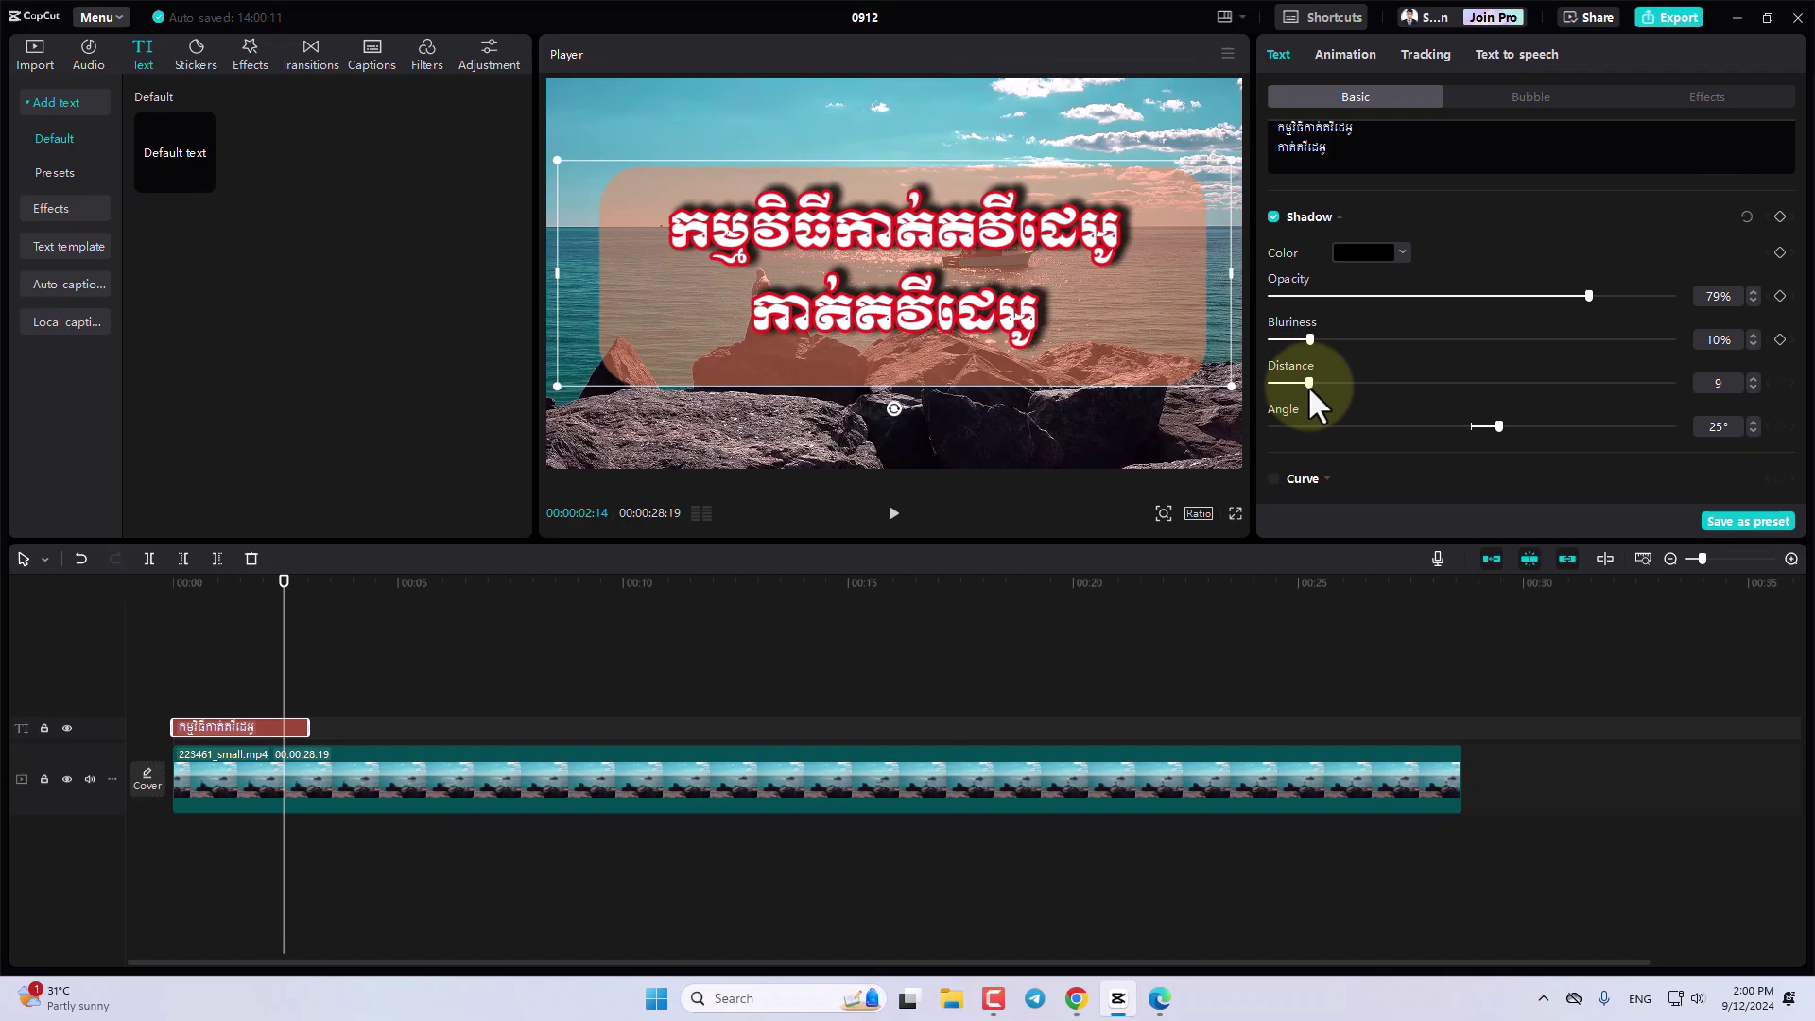